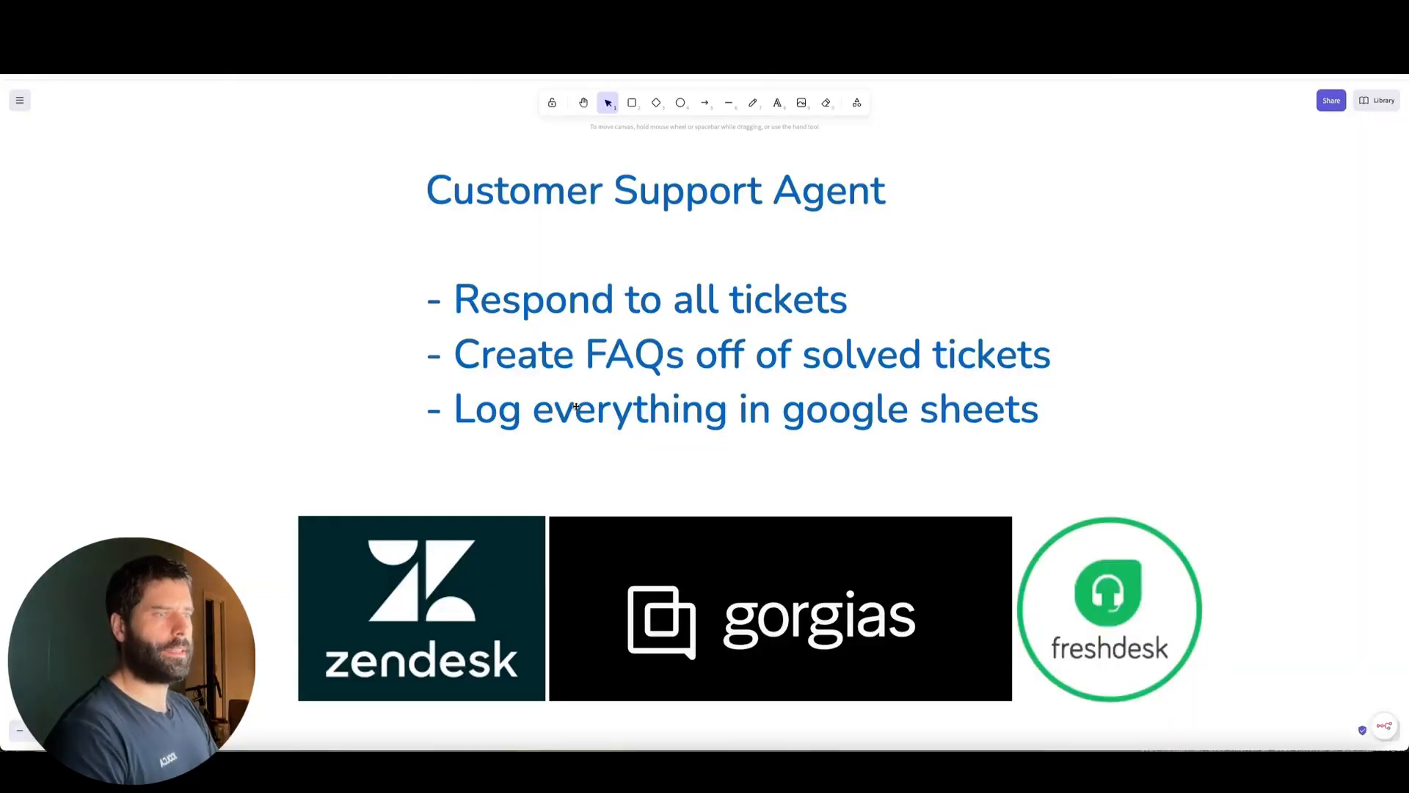
pyautogui.moveTo(335, 440)
pyautogui.mouseDown()
pyautogui.moveTo(330, 535)
pyautogui.moveTo(915, 556)
pyautogui.moveTo(1080, 583)
pyautogui.mouseUp()
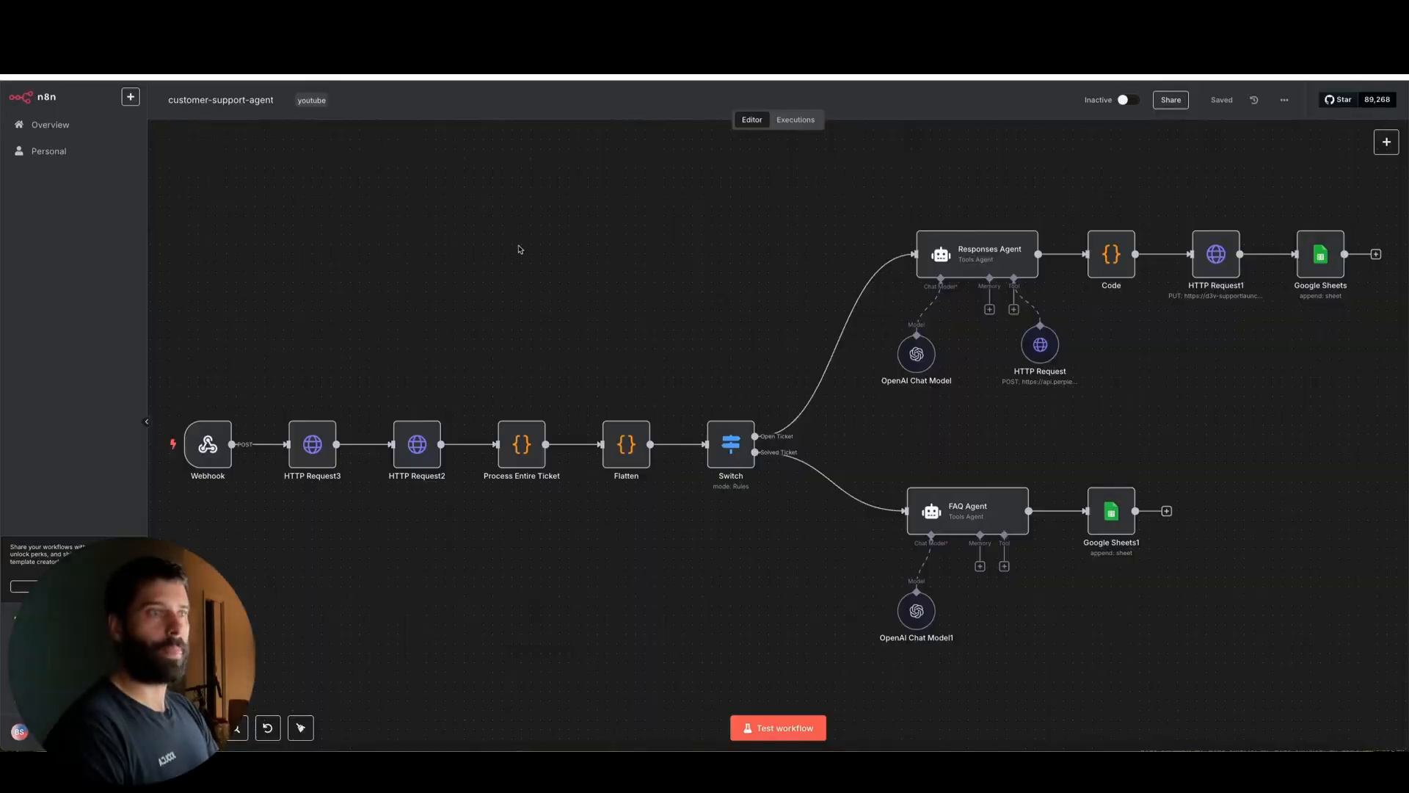
pyautogui.moveTo(528, 188)
pyautogui.mouseDown()
pyautogui.moveTo(306, 408)
pyautogui.moveTo(741, 400)
pyautogui.moveTo(736, 429)
pyautogui.moveTo(754, 438)
pyautogui.moveTo(922, 242)
pyautogui.mouseUp()
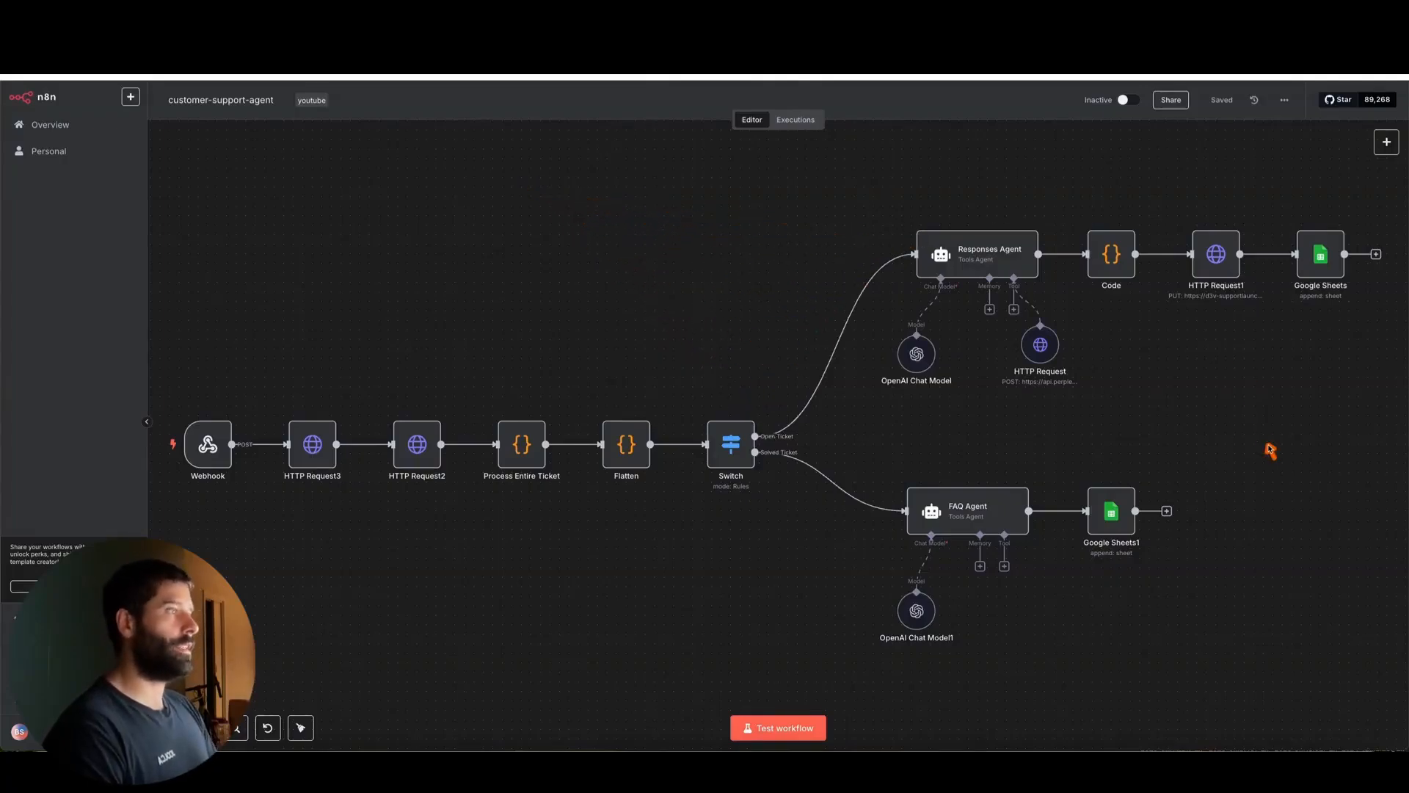
pyautogui.moveTo(1273, 456); pyautogui.dragTo(1215, 281)
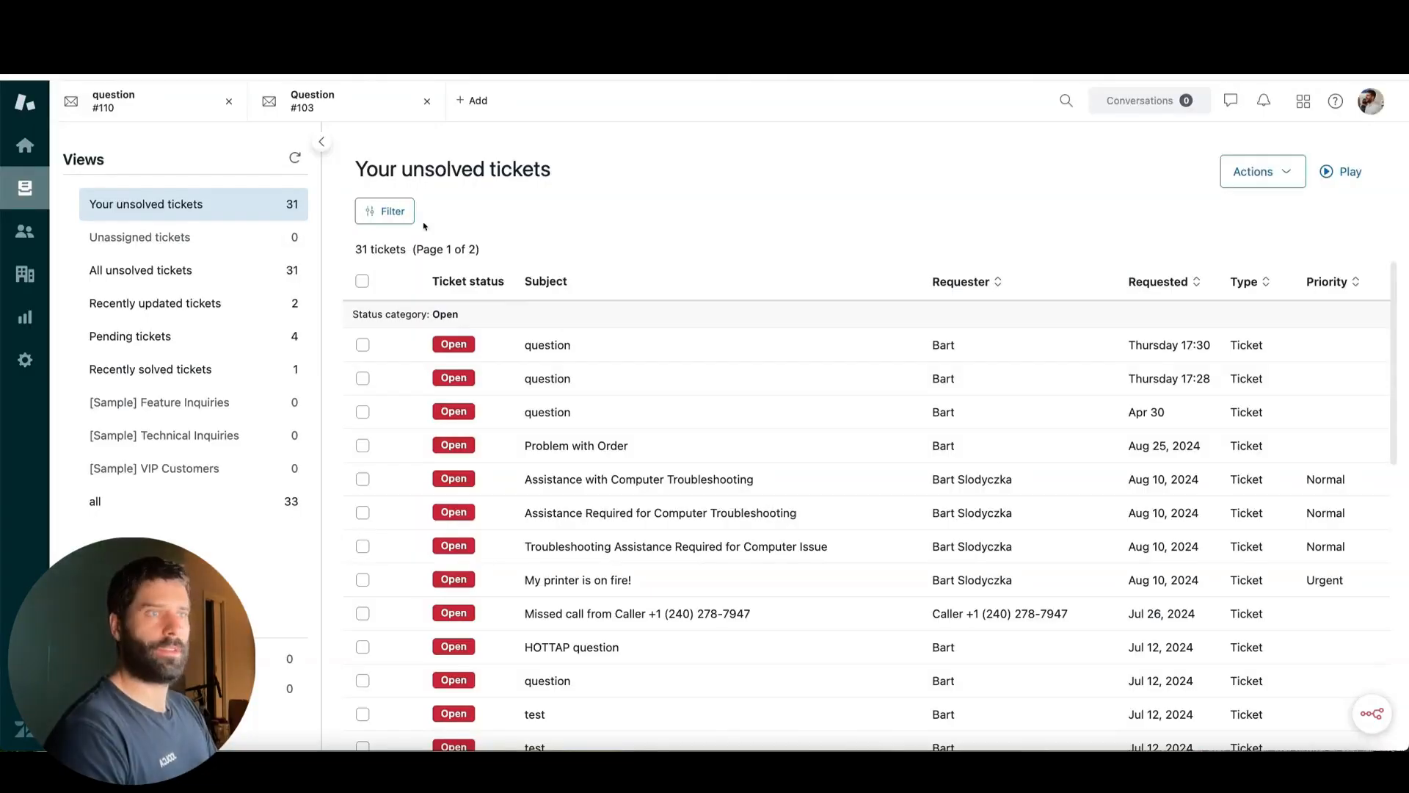
# Step: Open the newest unsolved Zendesk ticket and read its conversation from the customer's question through the internal notes to the AI agent's public reply
pyautogui.click(600, 343)
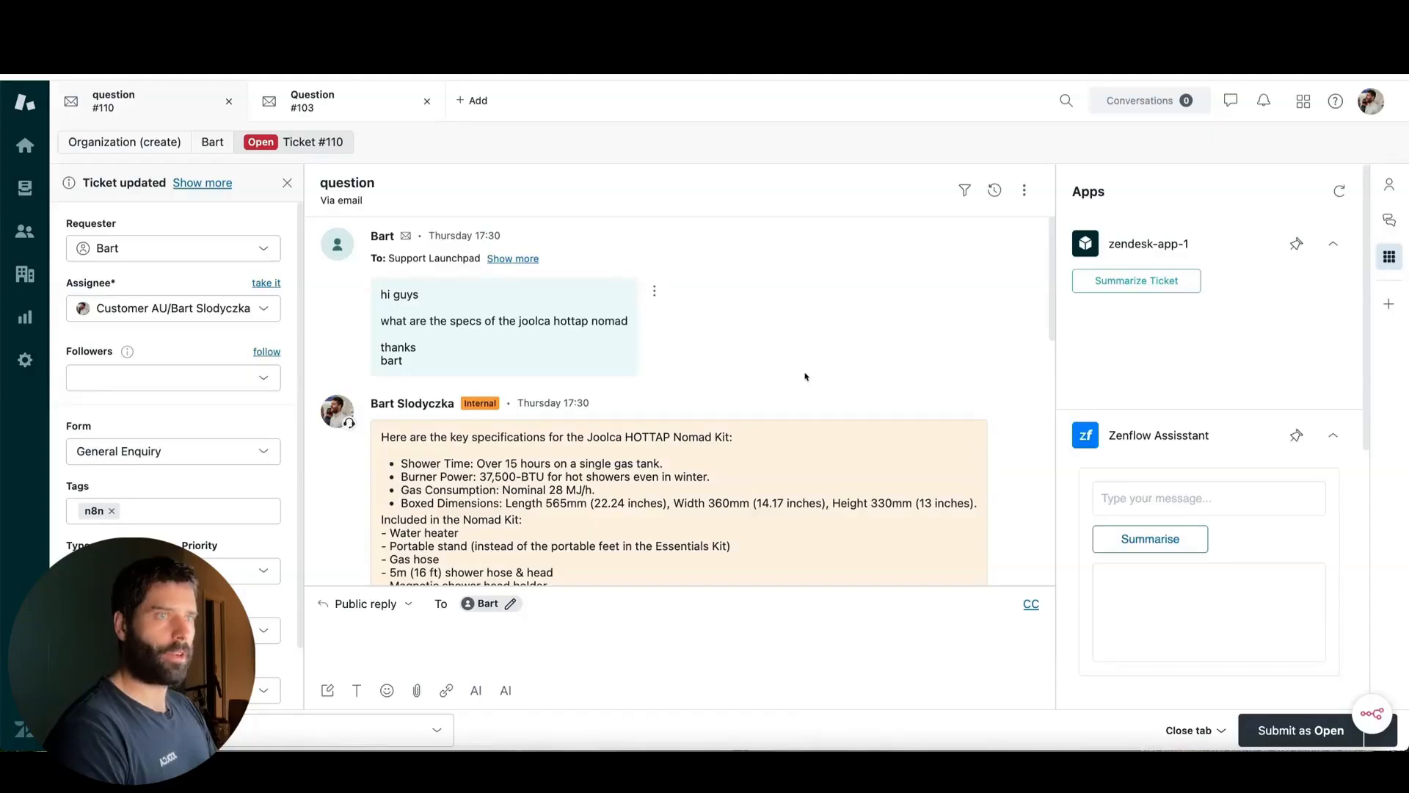
pyautogui.moveTo(942, 328); pyautogui.dragTo(635, 323)
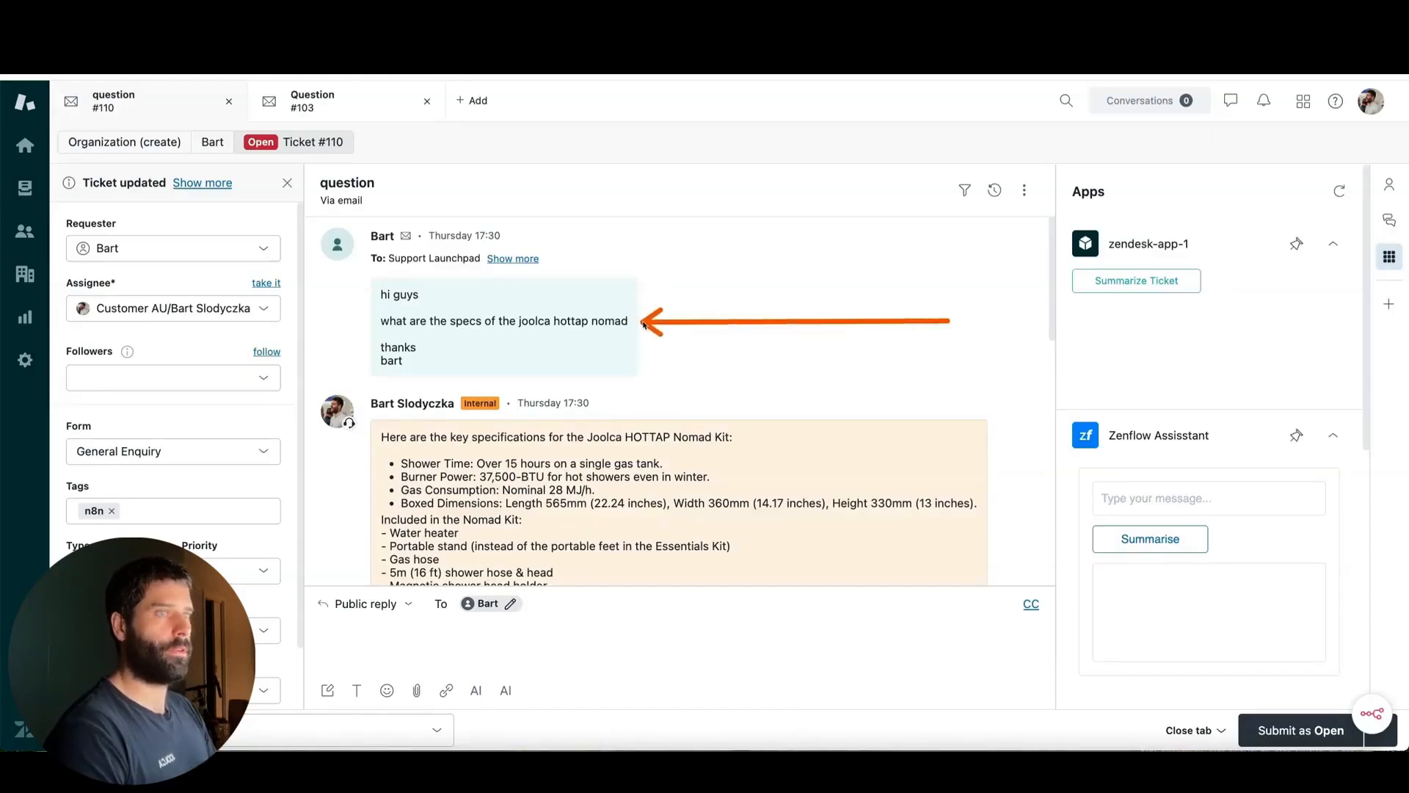
pyautogui.moveTo(949, 321); pyautogui.dragTo(718, 389)
pyautogui.scroll(-10, 697, 426)
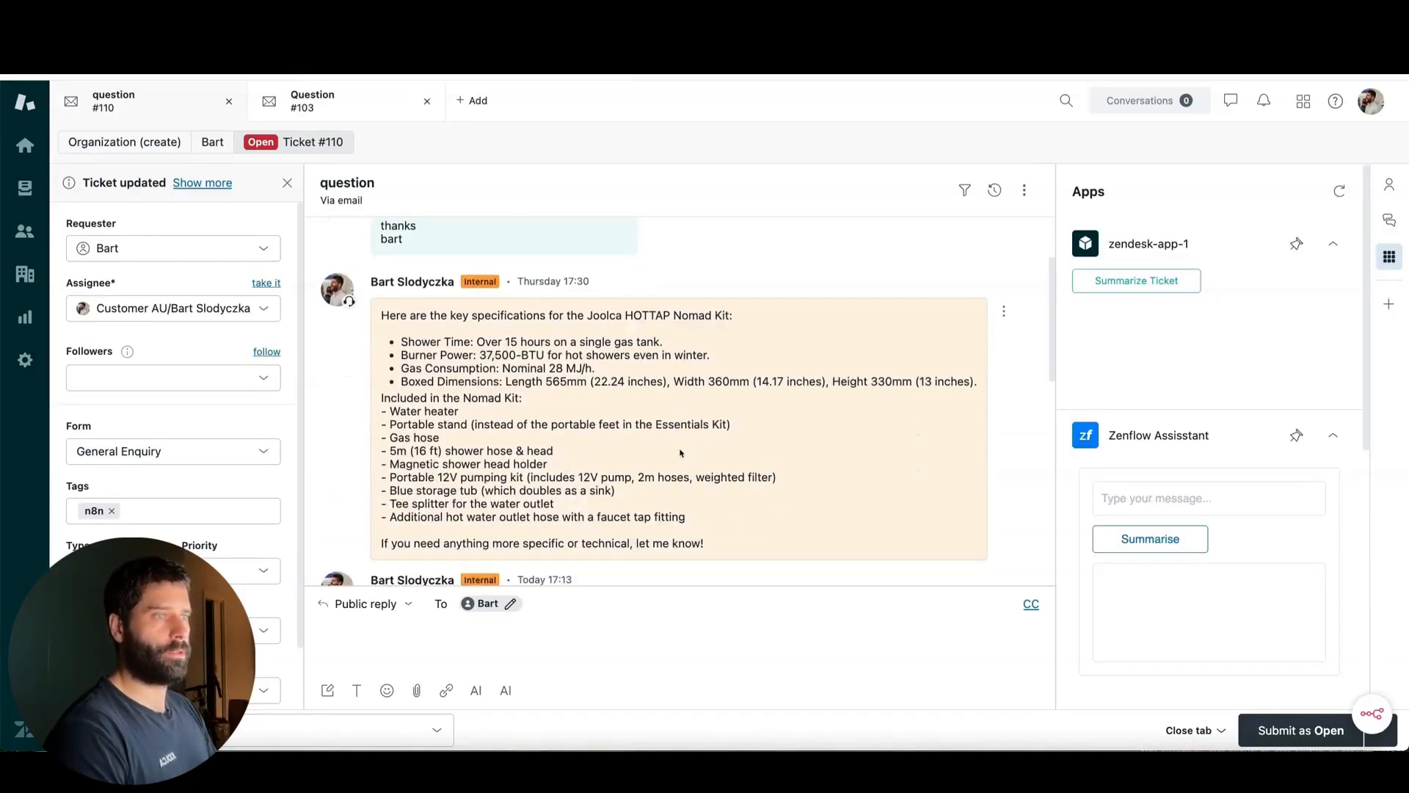
pyautogui.scroll(-3, 680, 453)
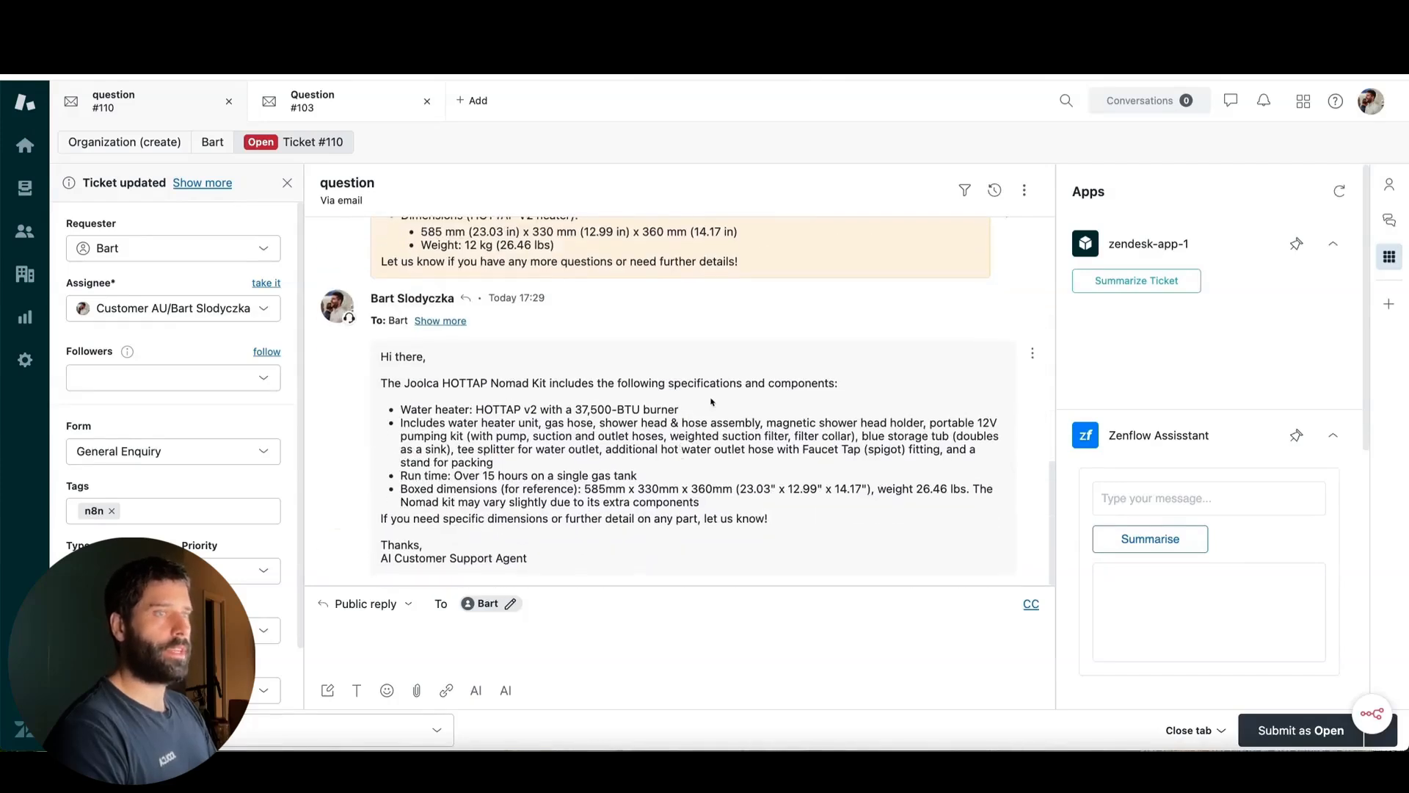
pyautogui.moveTo(752, 229)
pyautogui.mouseDown()
pyautogui.moveTo(541, 389)
pyautogui.moveTo(480, 507)
pyautogui.moveTo(635, 455)
pyautogui.moveTo(601, 415)
pyautogui.mouseUp()
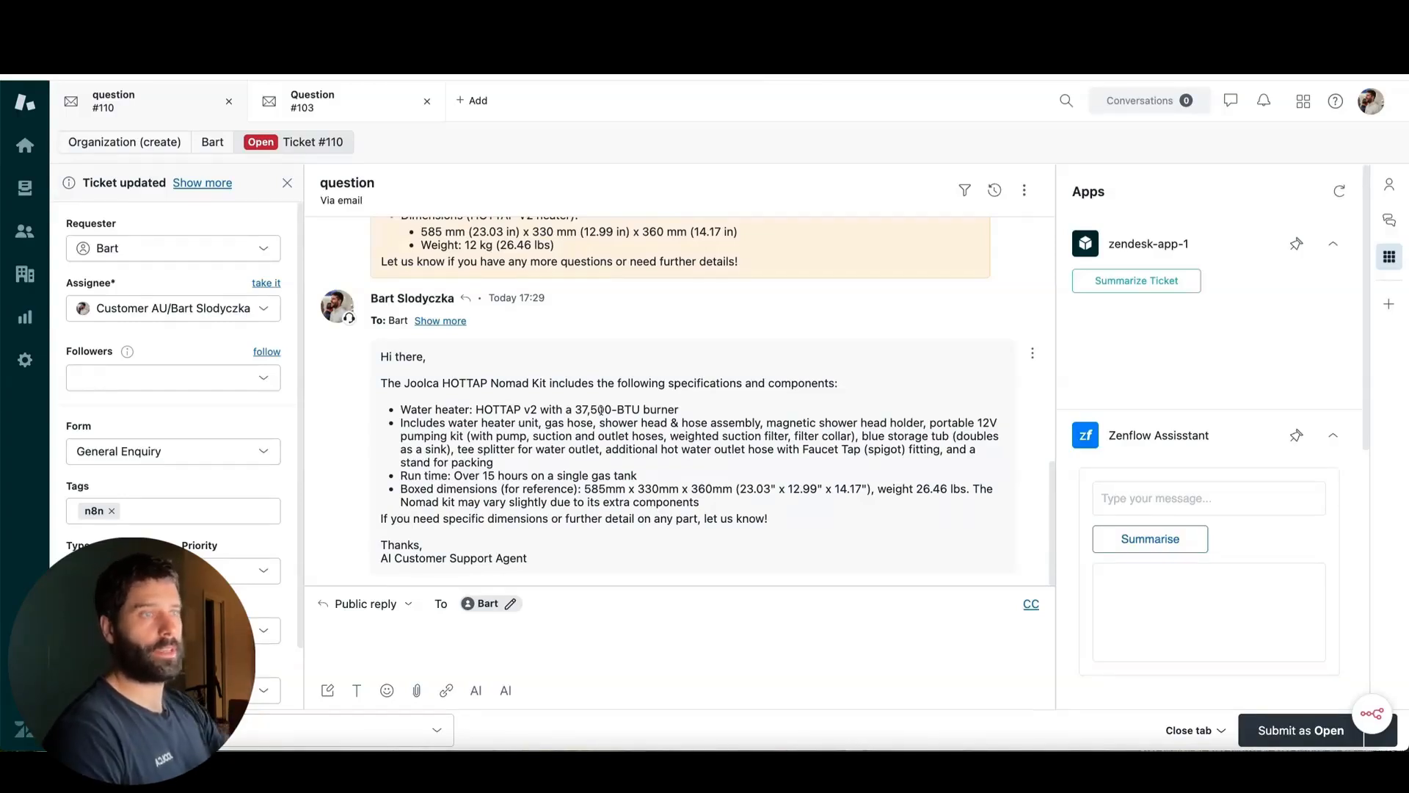
pyautogui.moveTo(669, 174)
pyautogui.mouseDown()
pyautogui.moveTo(549, 391)
pyautogui.moveTo(444, 484)
pyautogui.moveTo(488, 277)
pyautogui.moveTo(547, 256)
pyautogui.moveTo(517, 250)
pyautogui.mouseUp()
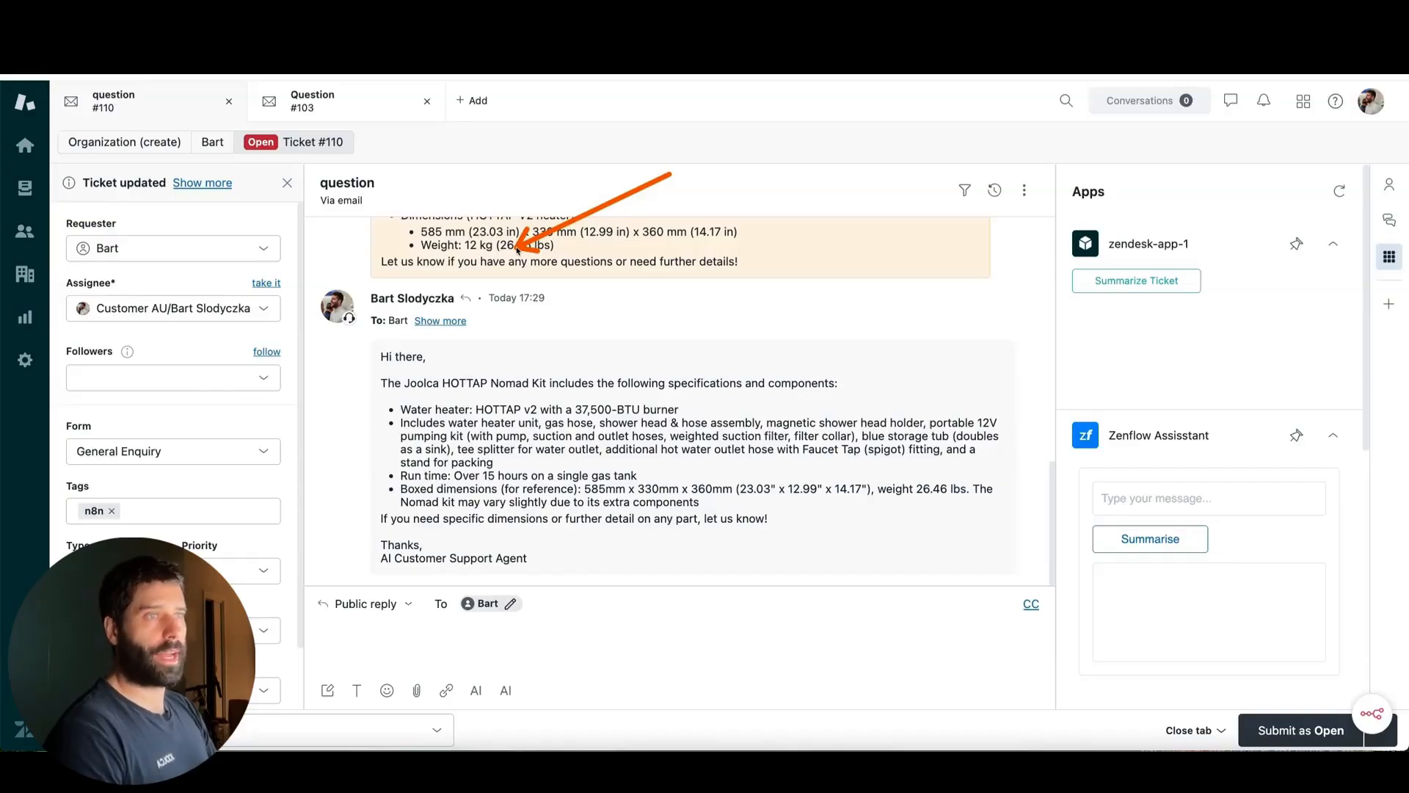
pyautogui.moveTo(517, 251); pyautogui.dragTo(522, 235)
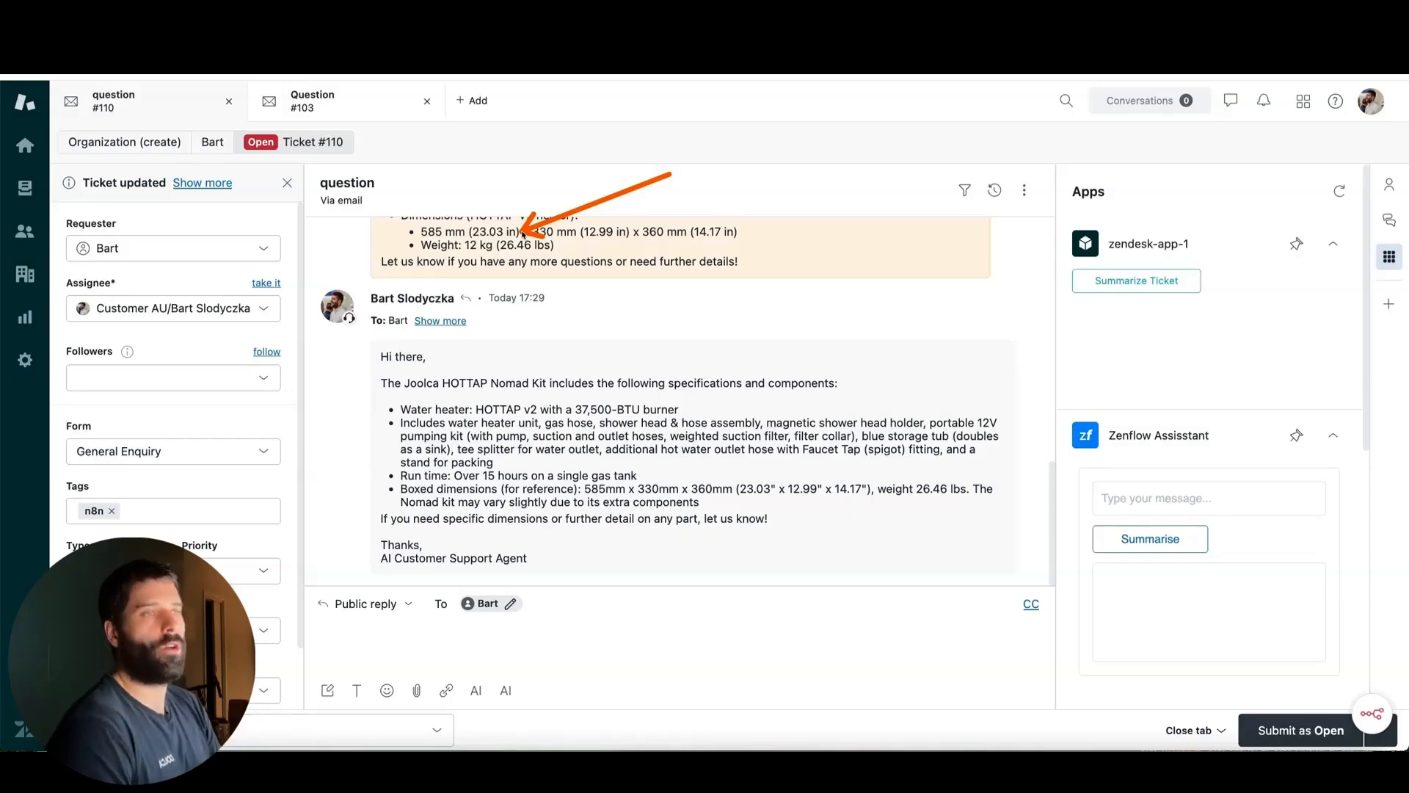
pyautogui.moveTo(523, 232)
pyautogui.mouseDown()
pyautogui.moveTo(598, 287)
pyautogui.moveTo(478, 489)
pyautogui.moveTo(596, 422)
pyautogui.moveTo(540, 385)
pyautogui.mouseUp()
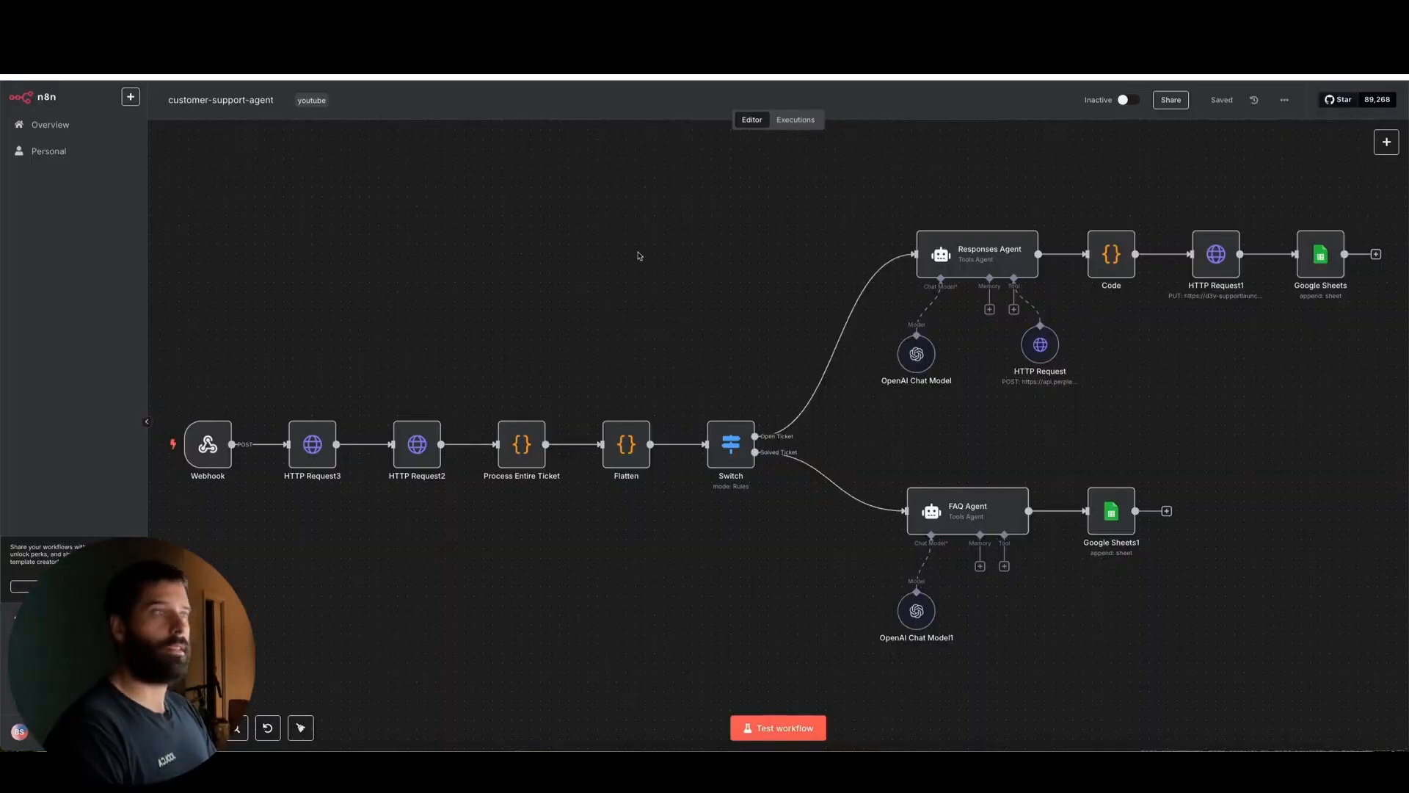
# Step: Examine the workflow's response branch in n8n and the response log columns in the customer-support-youtube Google Sheet
pyautogui.moveTo(599, 245)
pyautogui.mouseDown()
pyautogui.moveTo(884, 272)
pyautogui.moveTo(1215, 252)
pyautogui.mouseUp()
pyautogui.moveTo(1321, 440); pyautogui.dragTo(1324, 264)
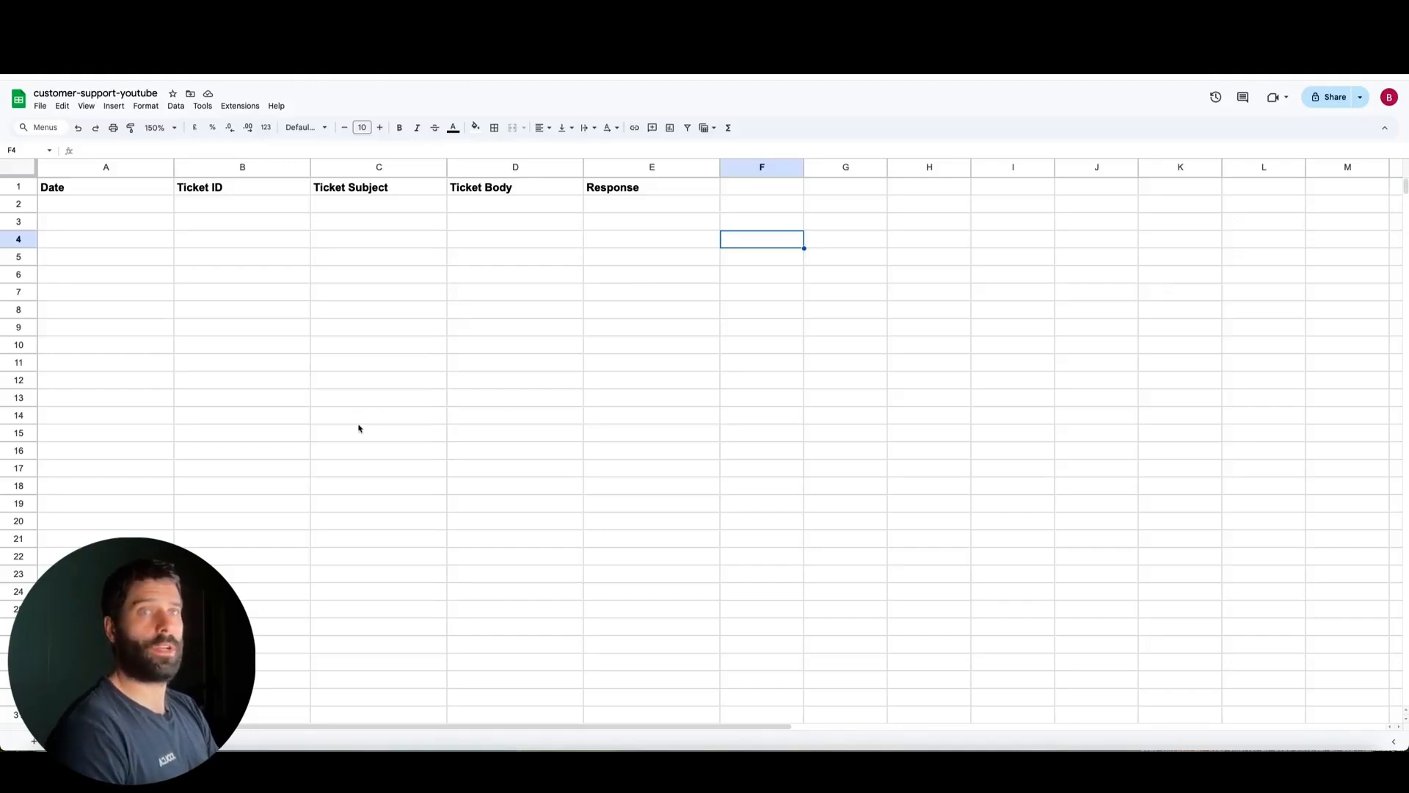
pyautogui.moveTo(365, 443)
pyautogui.mouseDown()
pyautogui.moveTo(115, 214)
pyautogui.moveTo(397, 232)
pyautogui.moveTo(485, 213)
pyautogui.mouseUp()
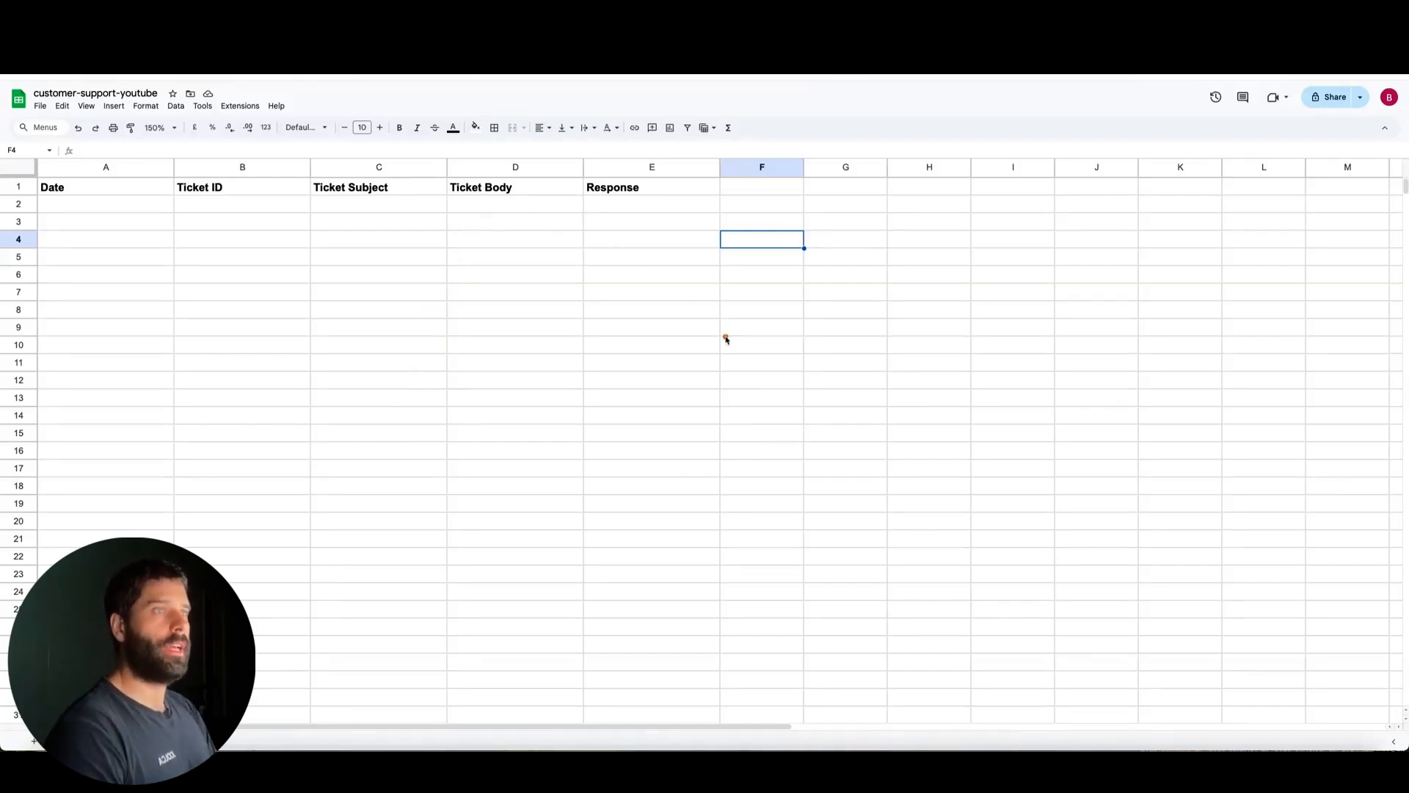
pyautogui.moveTo(726, 339); pyautogui.dragTo(665, 214)
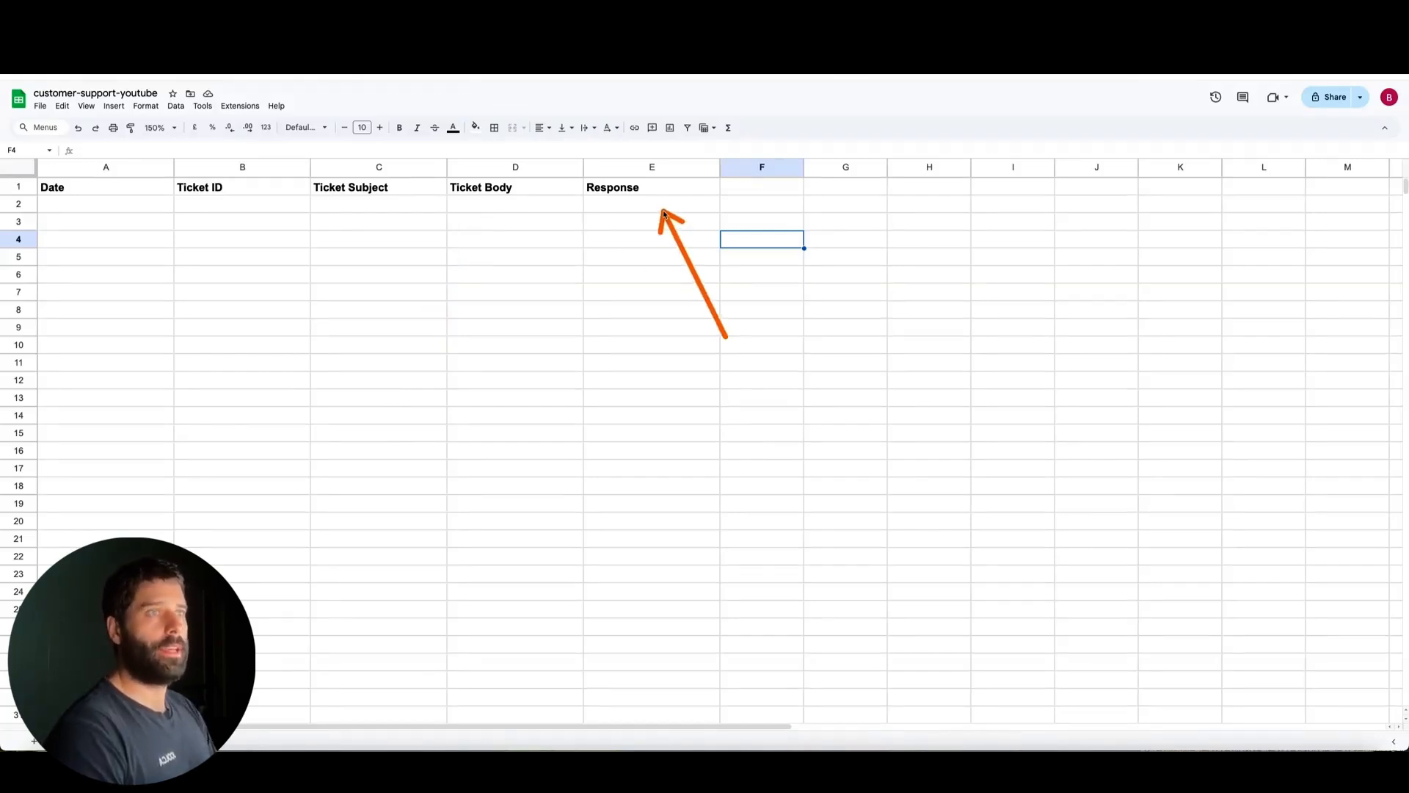
pyautogui.moveTo(1001, 209)
pyautogui.mouseDown()
pyautogui.moveTo(729, 212)
pyautogui.moveTo(704, 407)
pyautogui.mouseUp()
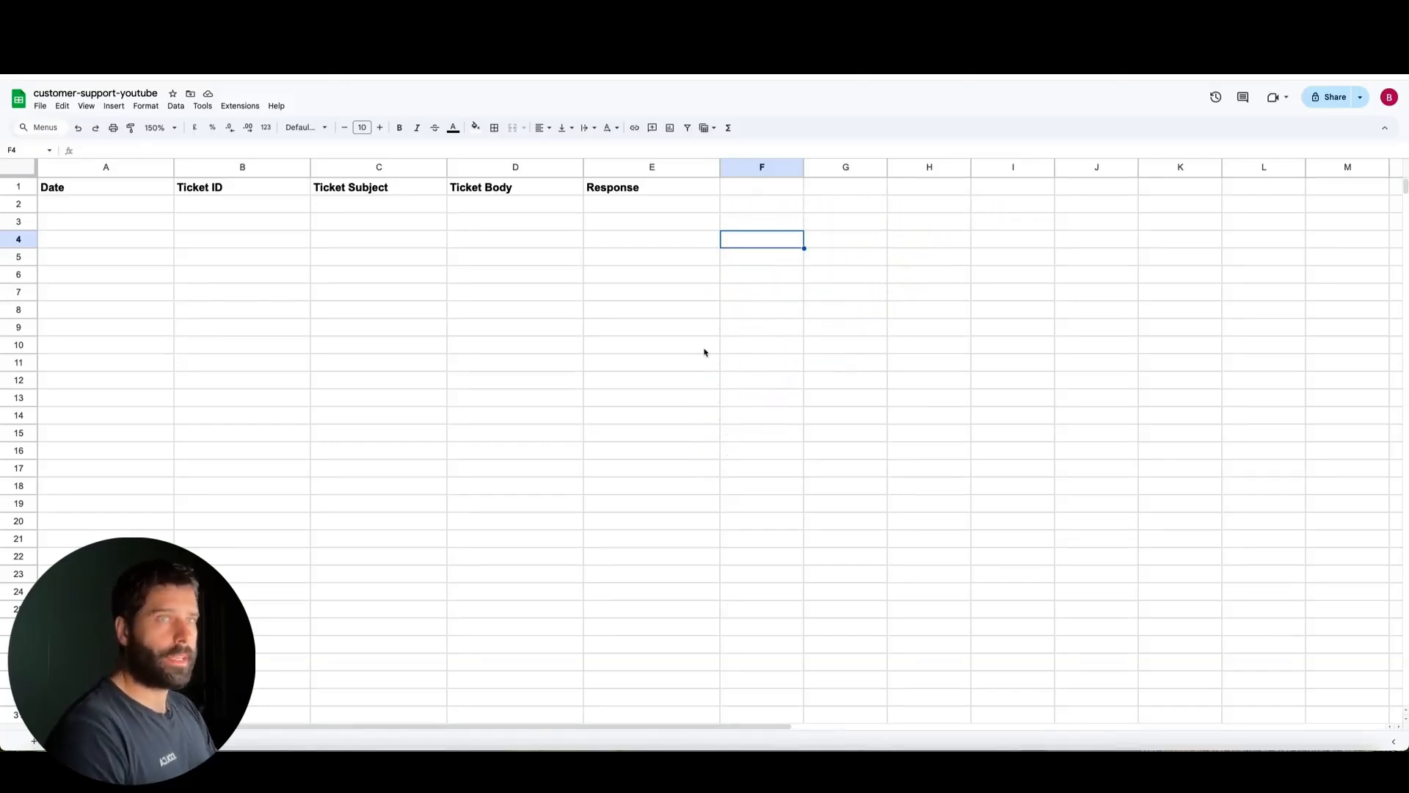
pyautogui.scroll(-8, 705, 351)
pyautogui.scroll(8, 704, 352)
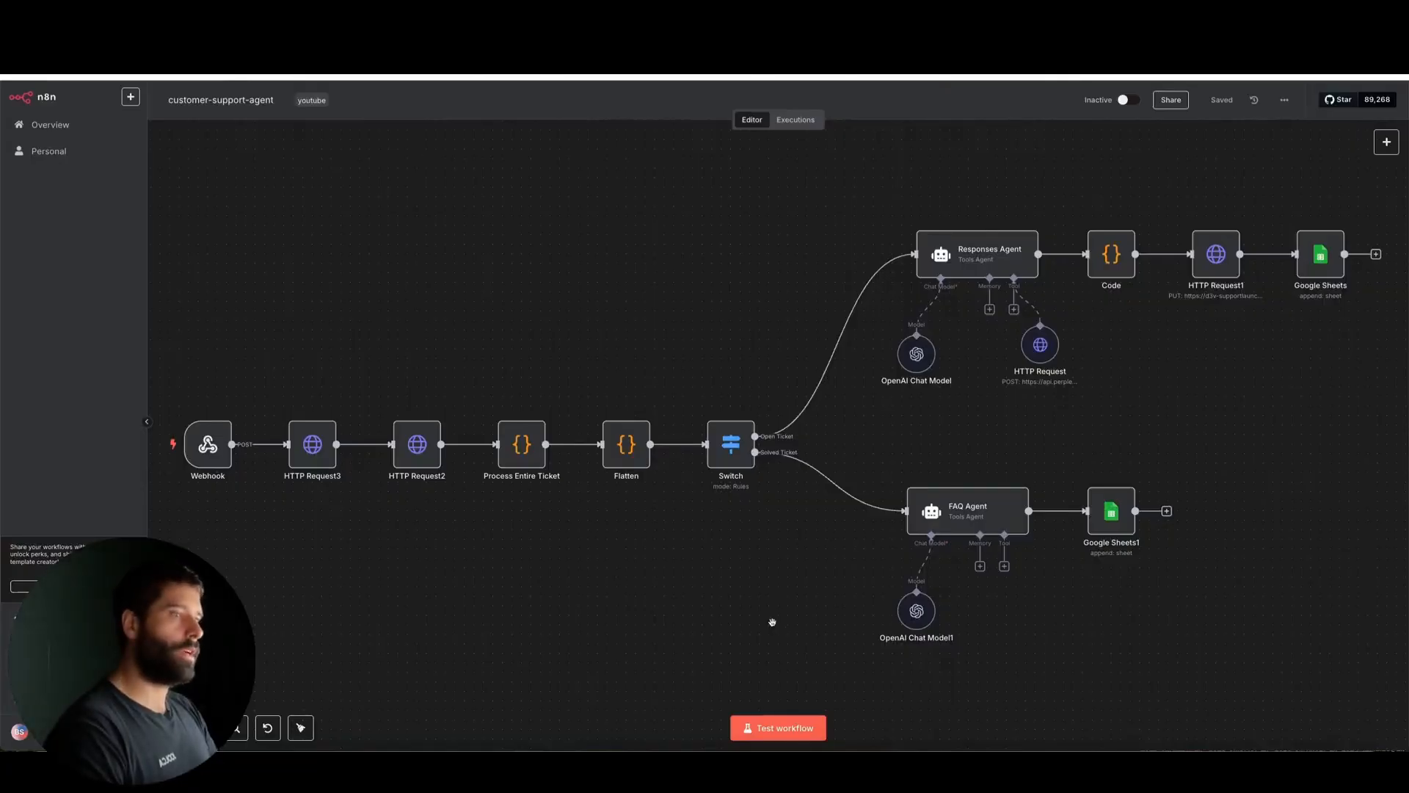
# Step: Examine the FAQ Agent branch in n8n and the FAQ log columns in the customer-support-youtube Google Sheet
pyautogui.moveTo(772, 622)
pyautogui.mouseDown()
pyautogui.moveTo(737, 470)
pyautogui.moveTo(888, 539)
pyautogui.moveTo(912, 524)
pyautogui.mouseUp()
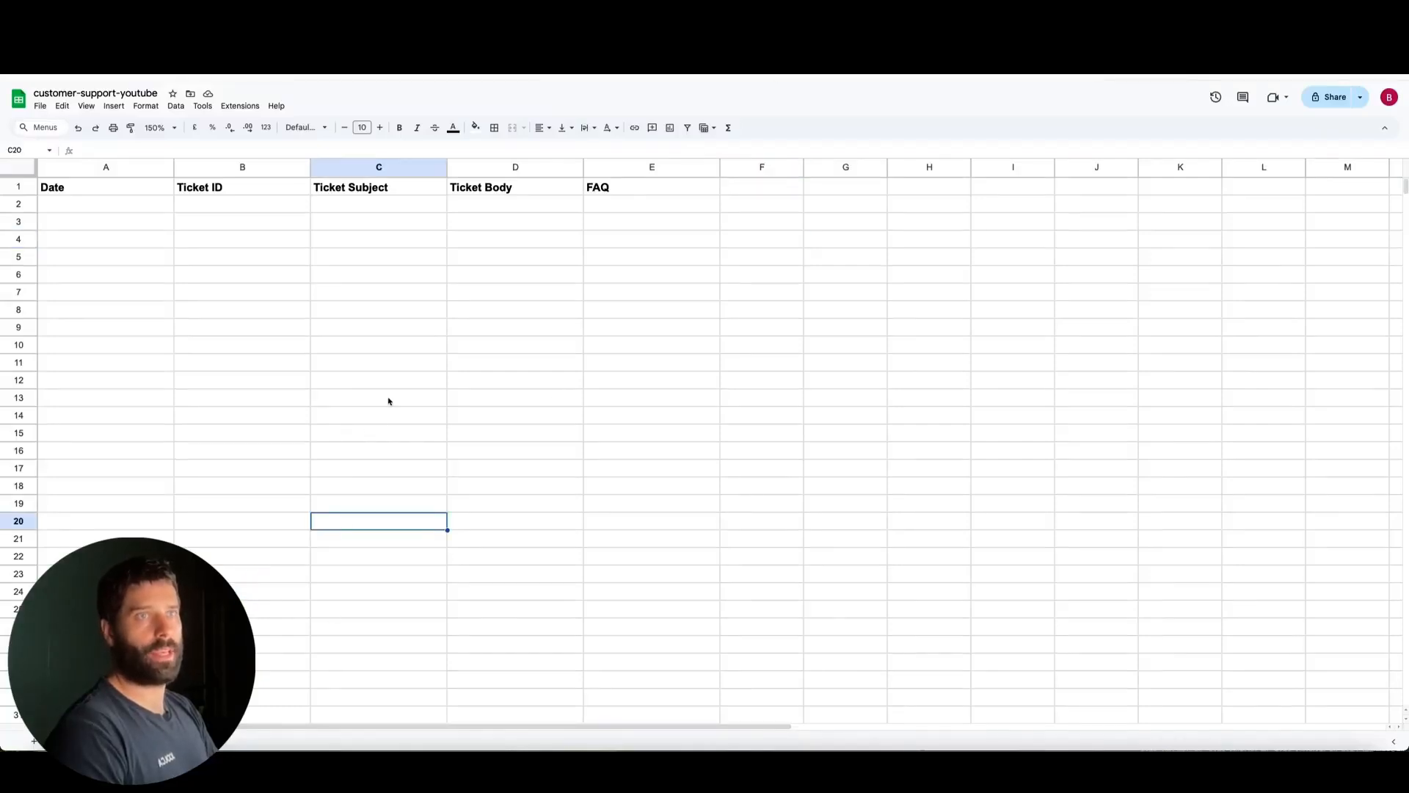
pyautogui.moveTo(307, 433)
pyautogui.mouseDown()
pyautogui.moveTo(102, 222)
pyautogui.moveTo(487, 226)
pyautogui.moveTo(506, 215)
pyautogui.mouseUp()
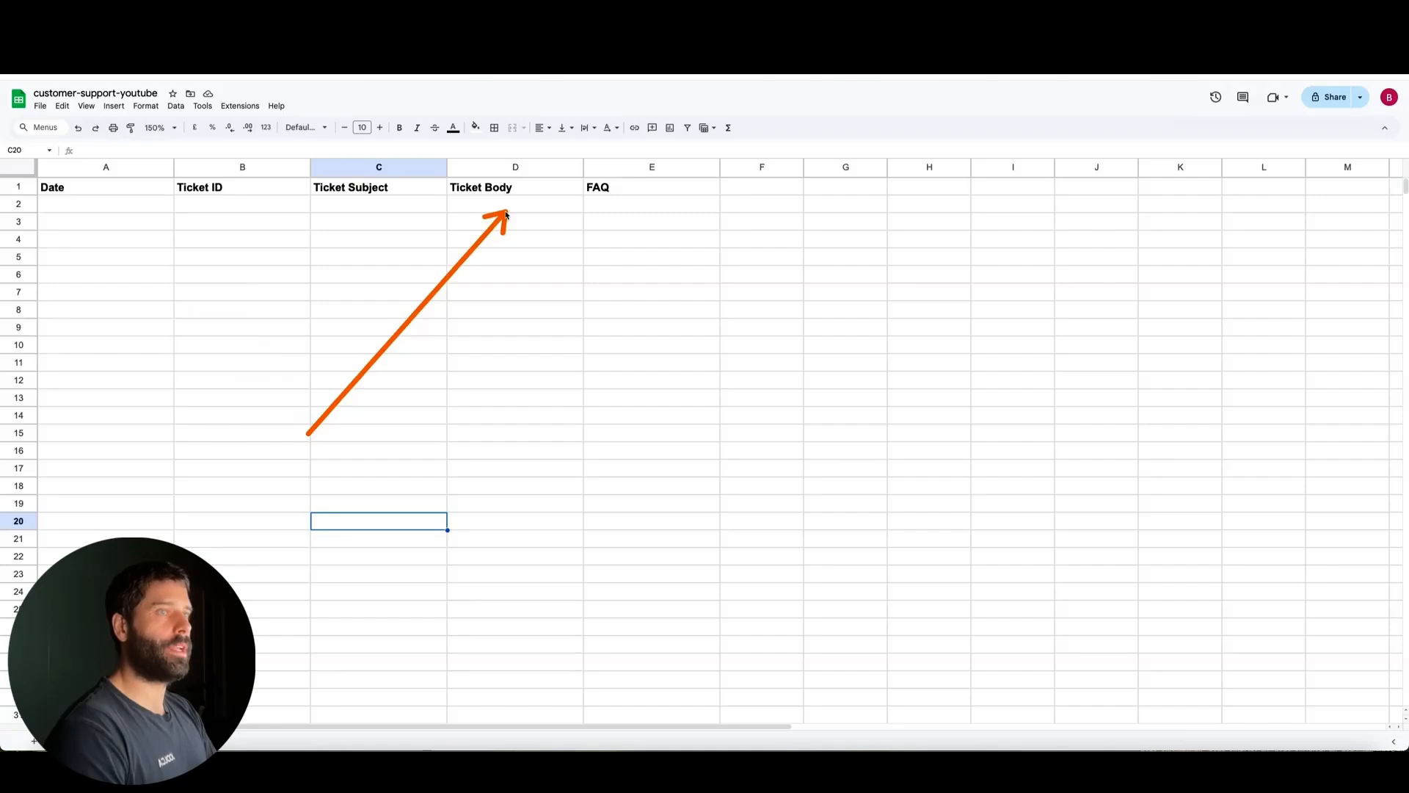
pyautogui.moveTo(739, 318); pyautogui.dragTo(659, 213)
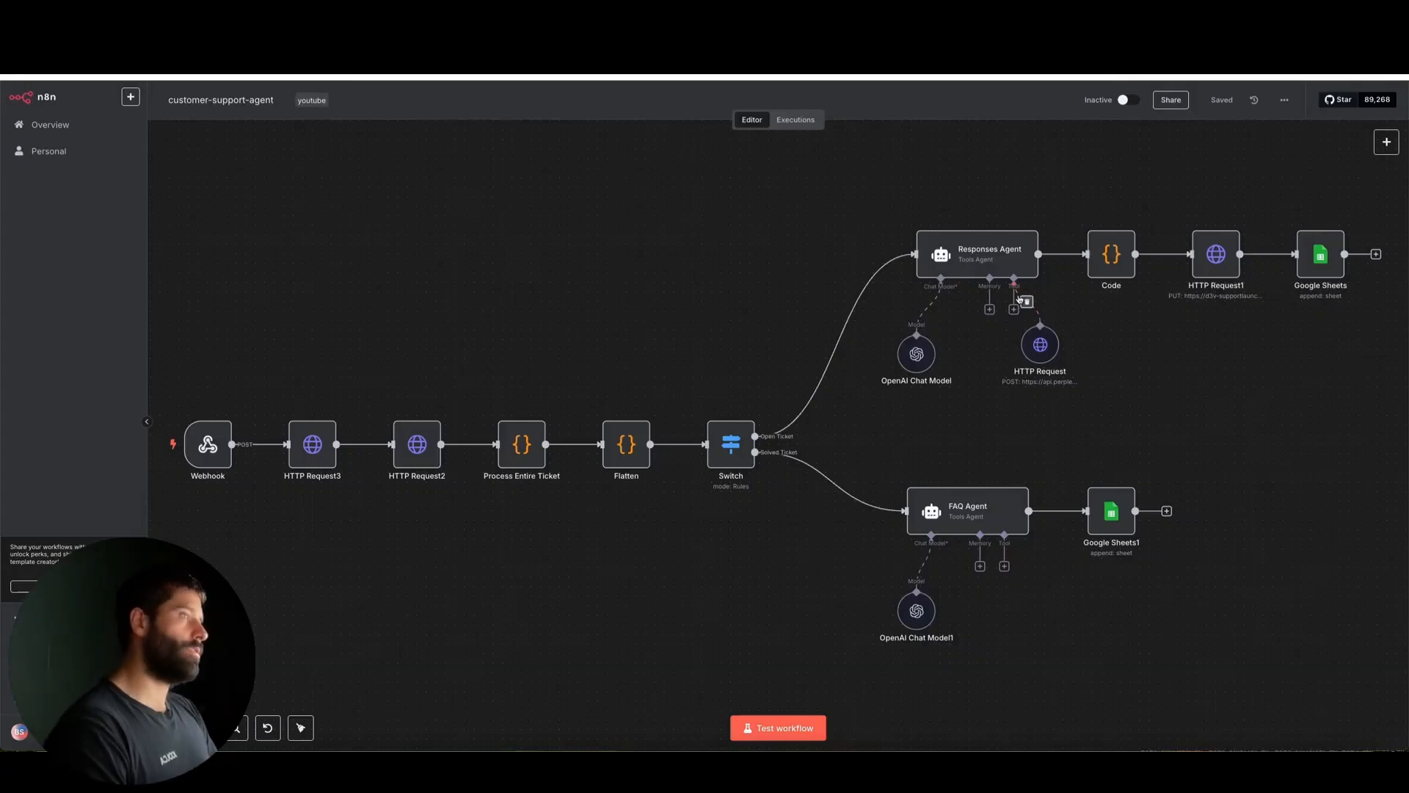
# Step: Switch to the n8n workflow and examine the Responses Agent's HTTP Request tool and its place in the overall flow
pyautogui.scroll(3, 1020, 298)
pyautogui.scroll(1, 1020, 296)
pyautogui.hscroll(3, 1145, 344)
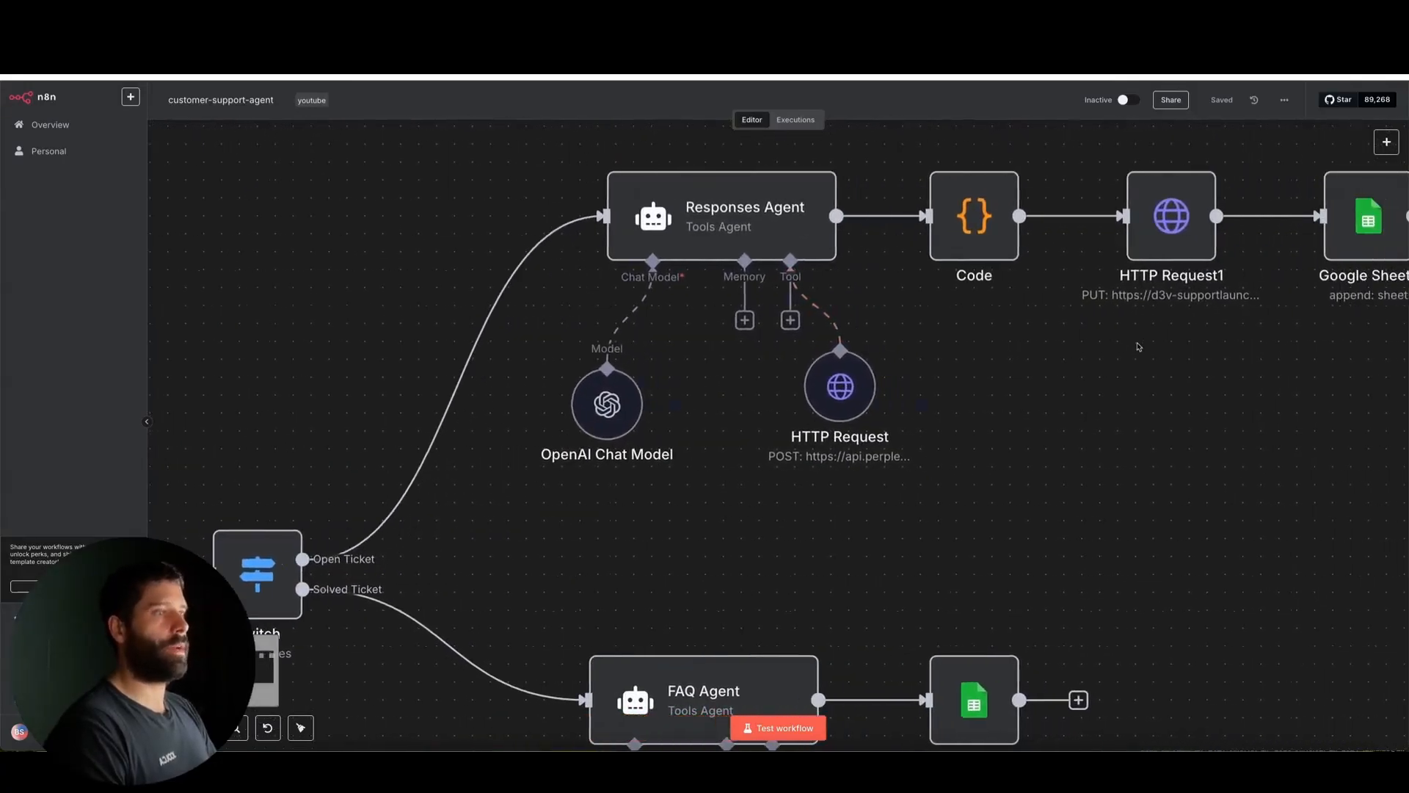
pyautogui.moveTo(1143, 460); pyautogui.dragTo(853, 394)
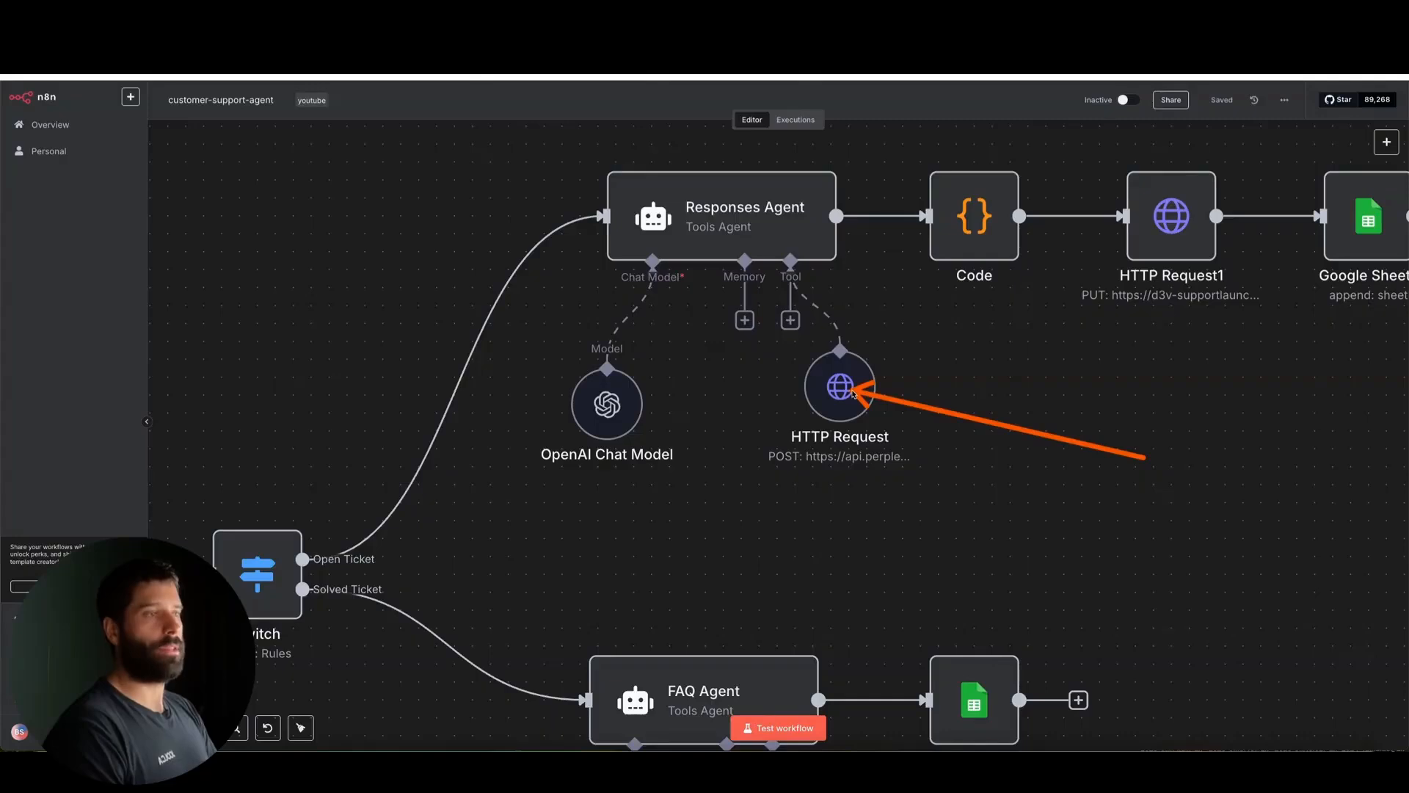
pyautogui.press('Escape')
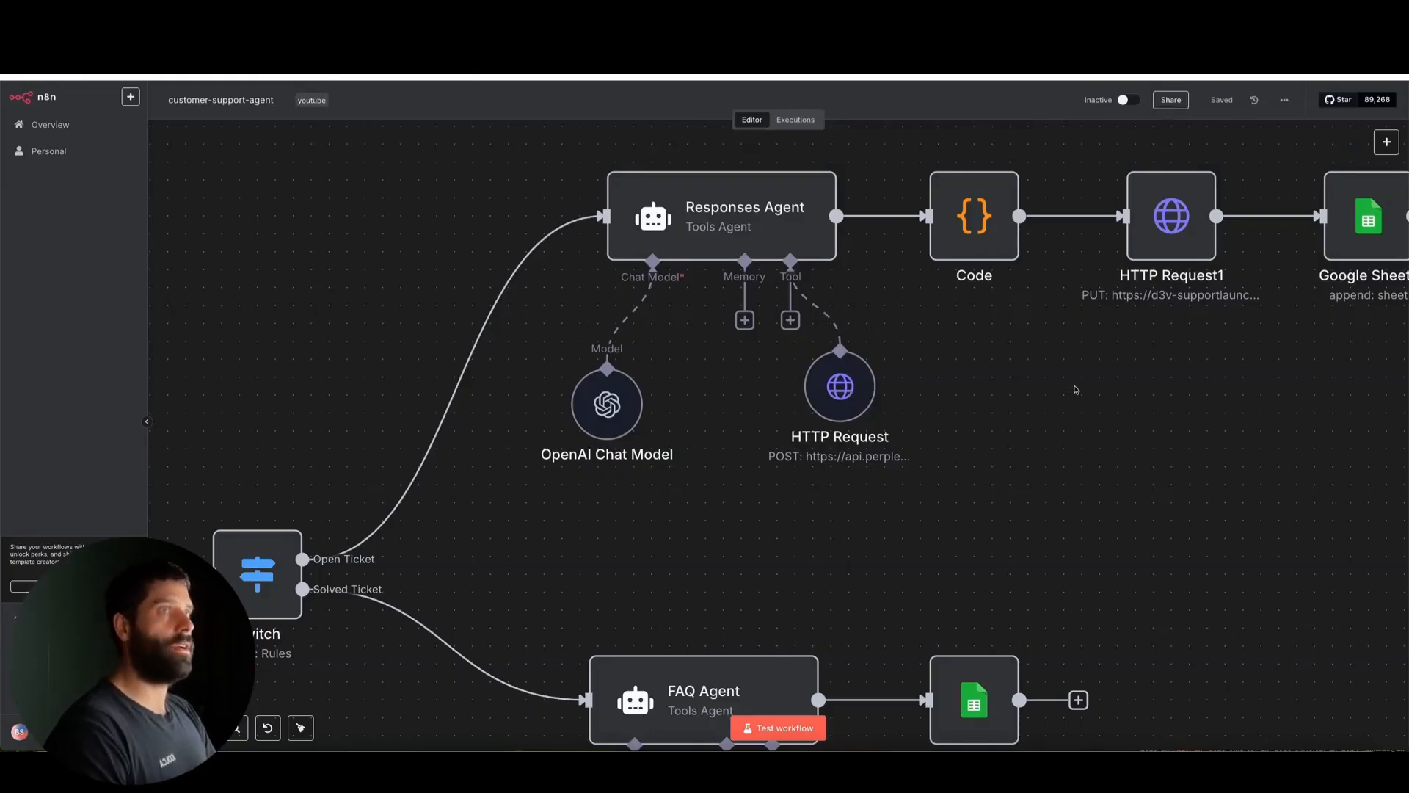
pyautogui.moveTo(1108, 432); pyautogui.dragTo(864, 396)
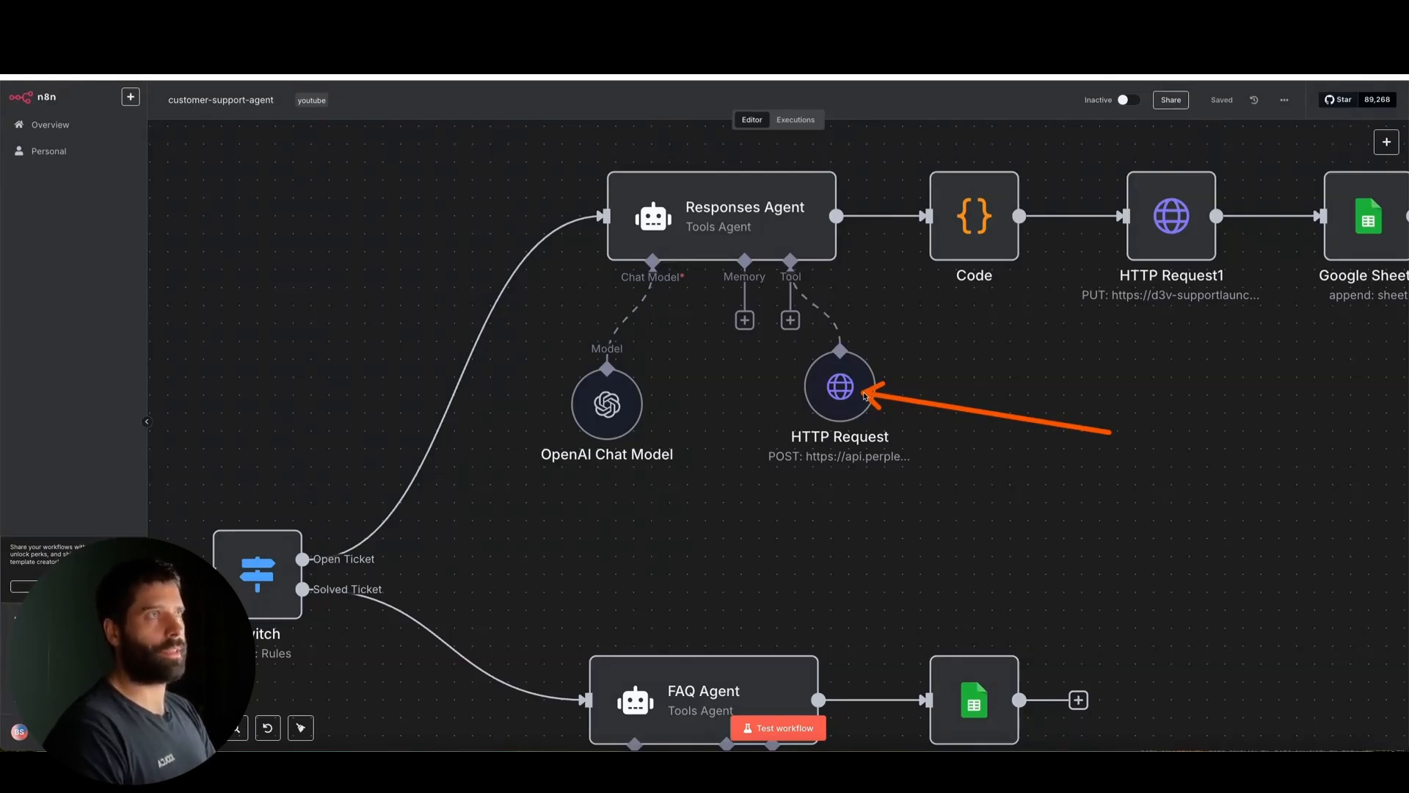
pyautogui.moveTo(864, 396)
pyautogui.mouseDown()
pyautogui.moveTo(900, 402)
pyautogui.moveTo(844, 385)
pyautogui.mouseUp()
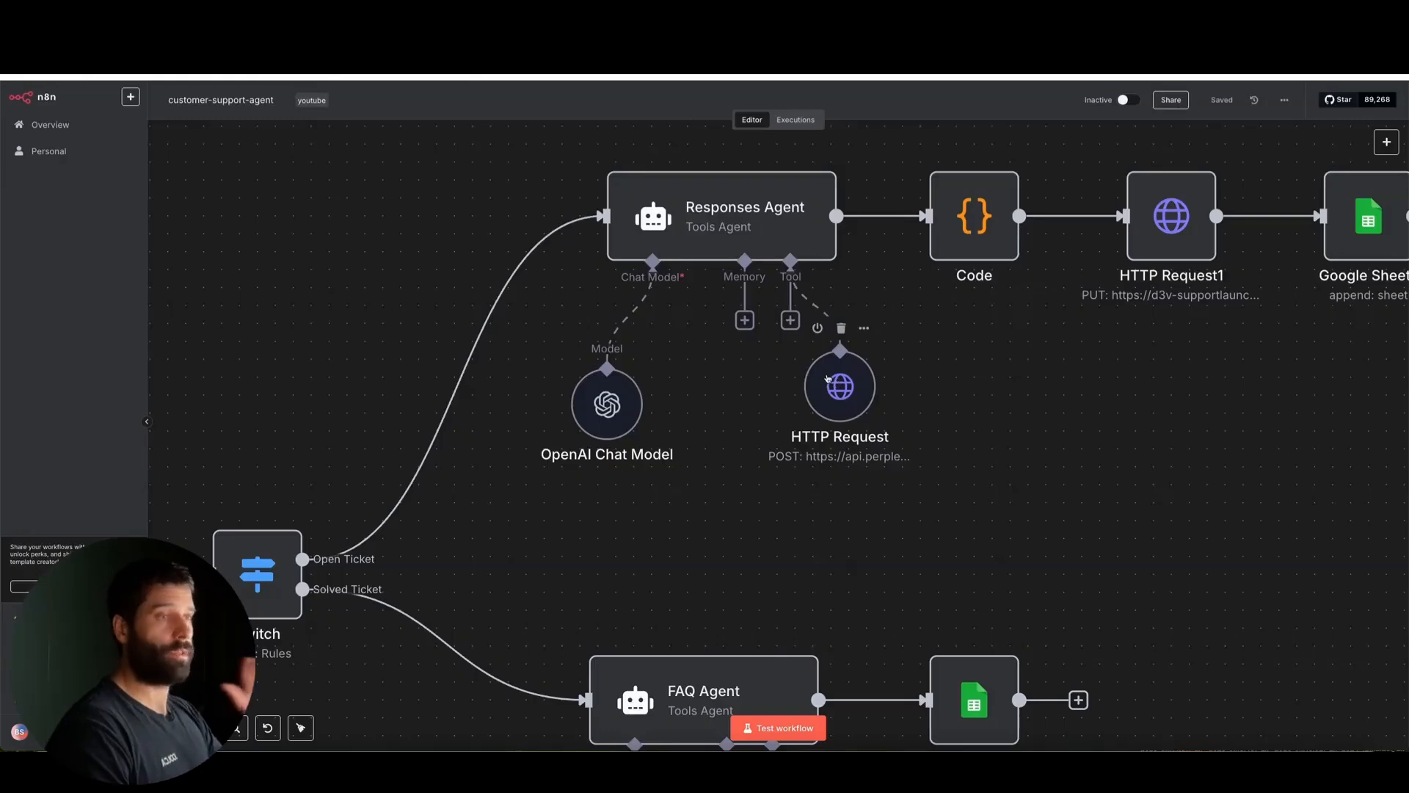
pyautogui.scroll(-6, 909, 383)
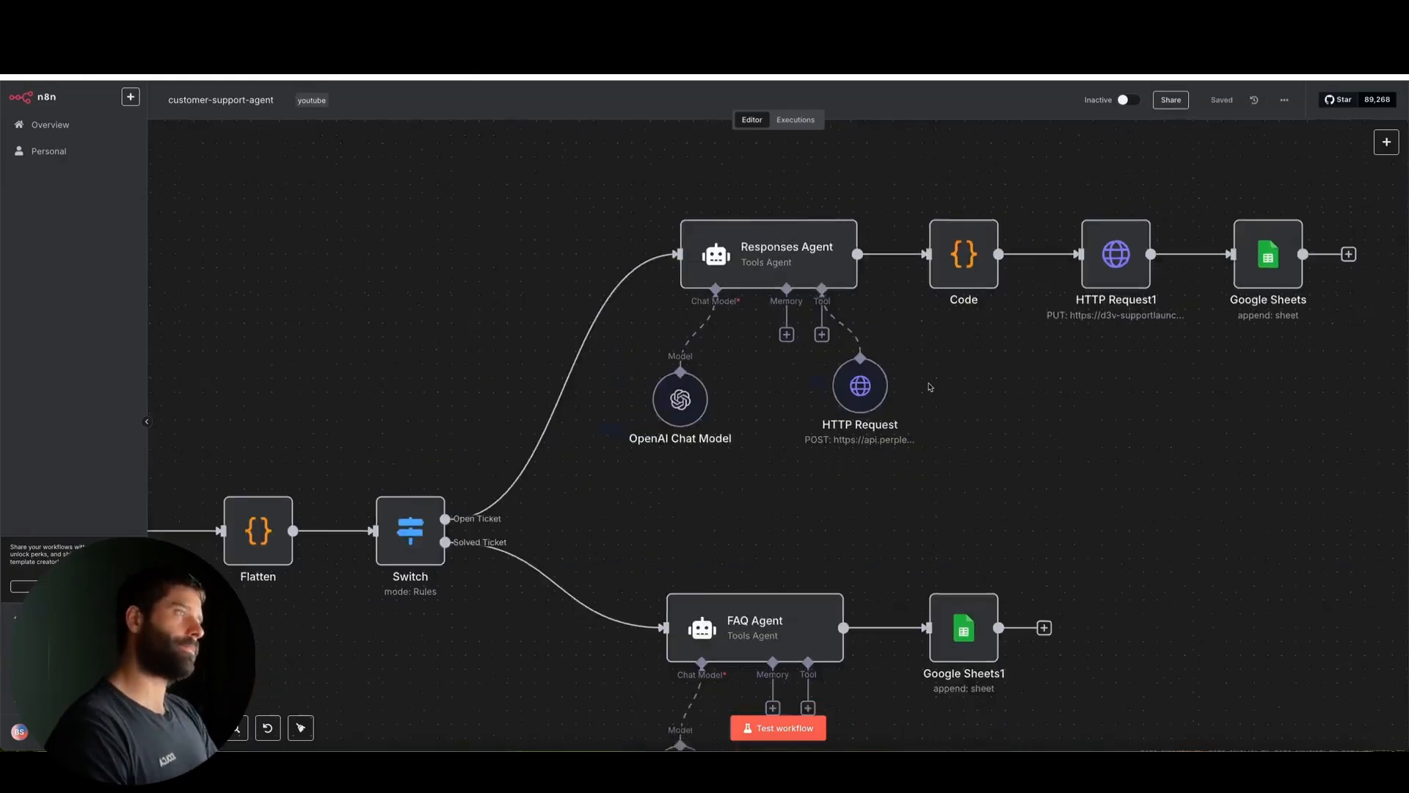
pyautogui.scroll(-5, 929, 387)
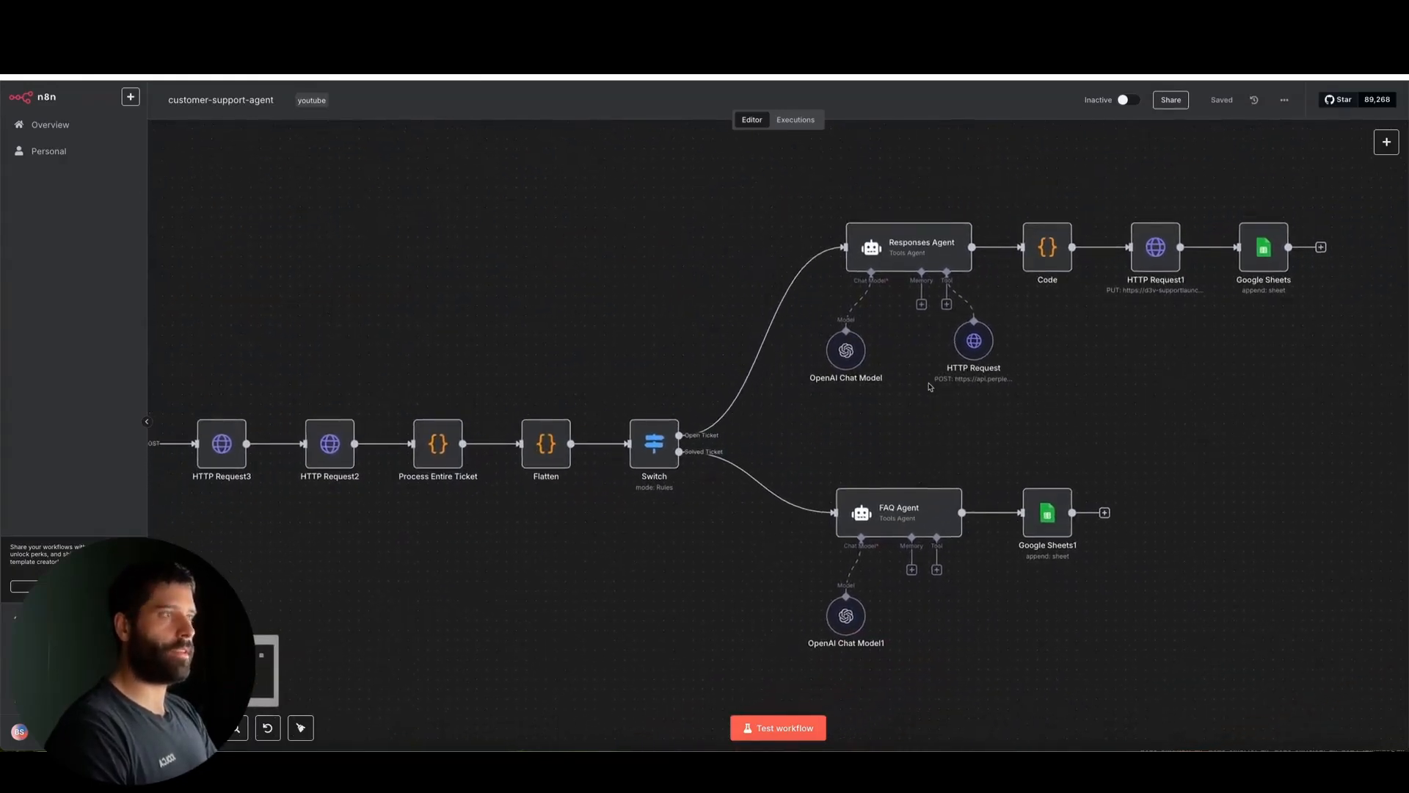
pyautogui.scroll(2, 929, 387)
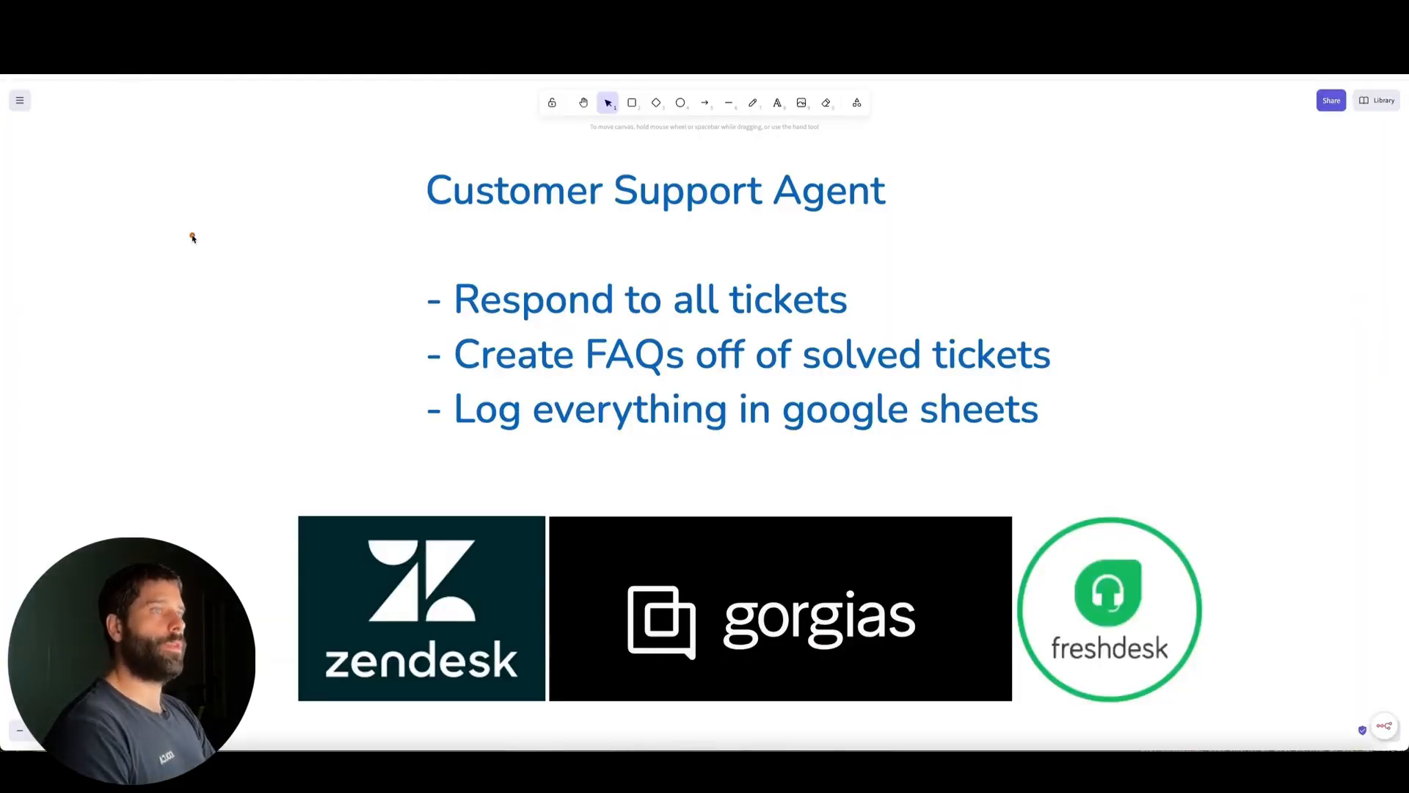
pyautogui.moveTo(192, 237)
pyautogui.mouseDown()
pyautogui.moveTo(404, 176)
pyautogui.moveTo(431, 189)
pyautogui.moveTo(444, 288)
pyautogui.mouseUp()
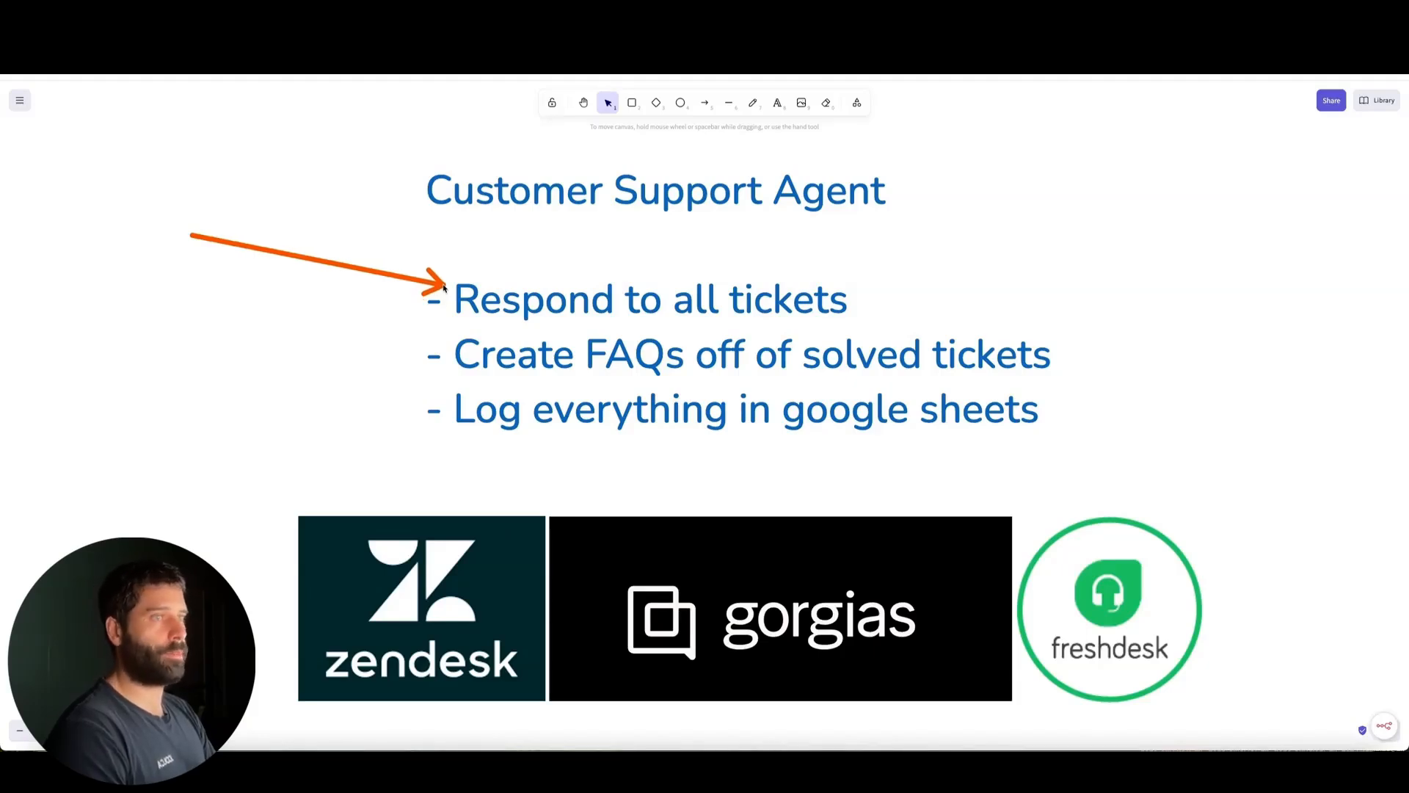
pyautogui.moveTo(444, 288)
pyautogui.mouseDown()
pyautogui.moveTo(362, 301)
pyautogui.moveTo(466, 345)
pyautogui.moveTo(476, 395)
pyautogui.mouseUp()
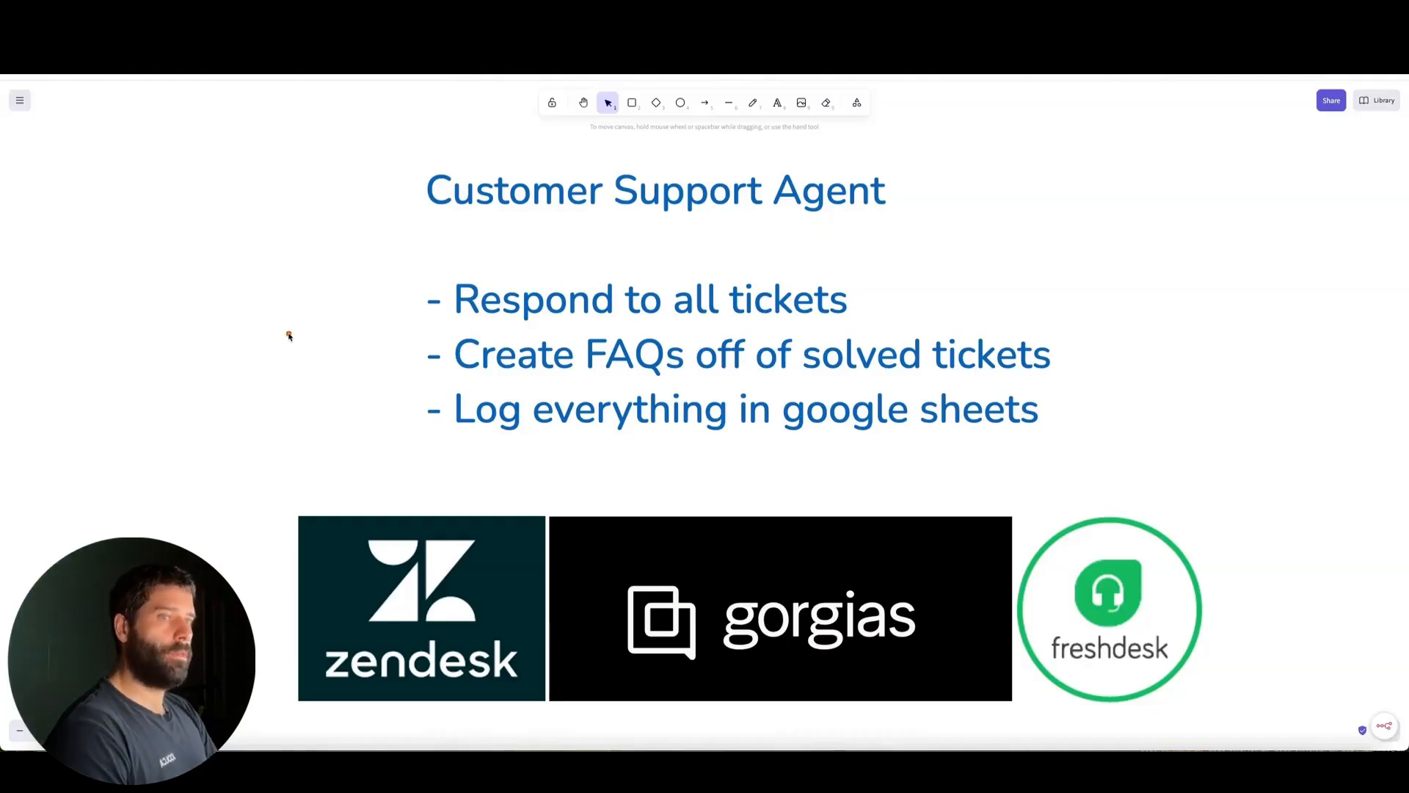
pyautogui.moveTo(289, 335); pyautogui.dragTo(353, 507)
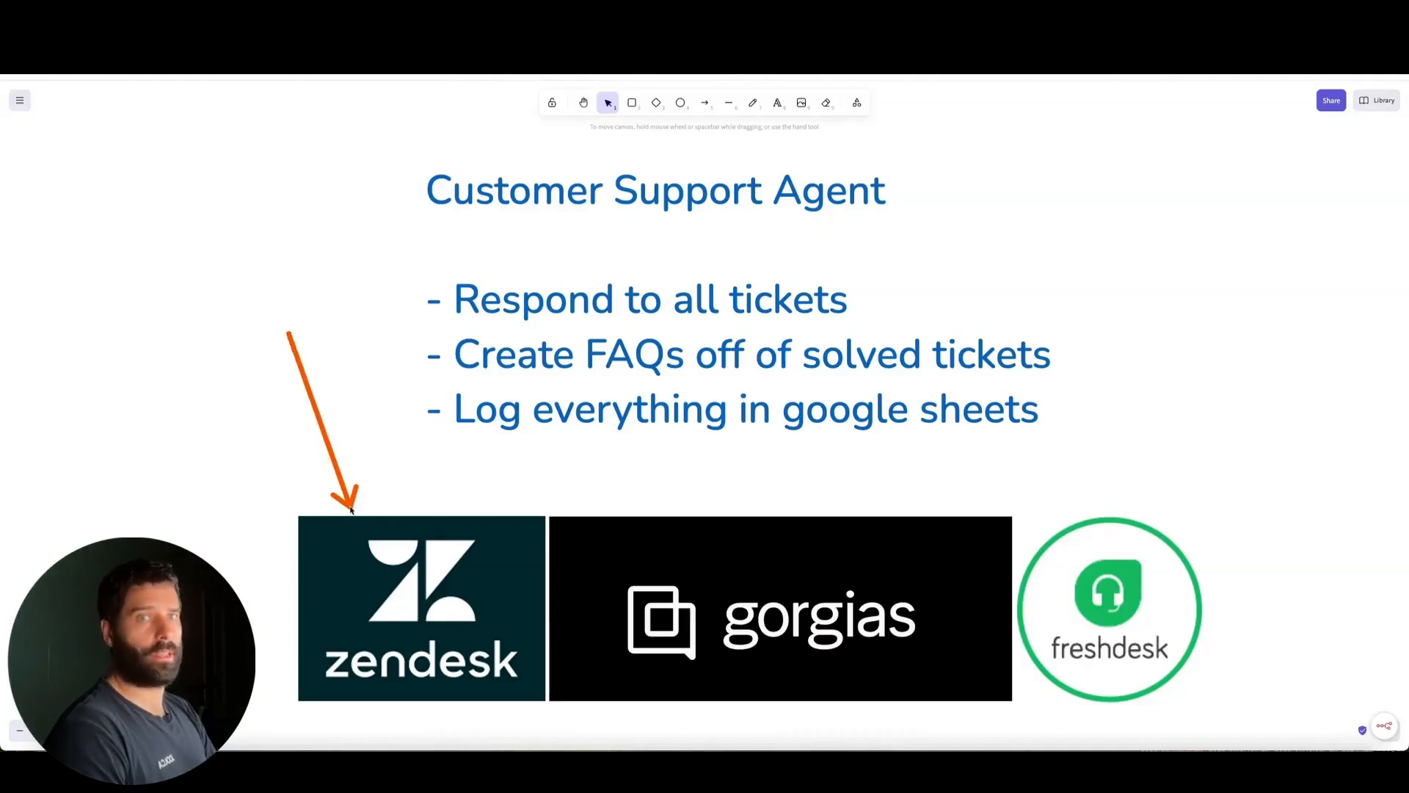
pyautogui.moveTo(351, 509)
pyautogui.mouseDown()
pyautogui.moveTo(497, 452)
pyautogui.moveTo(645, 519)
pyautogui.mouseUp()
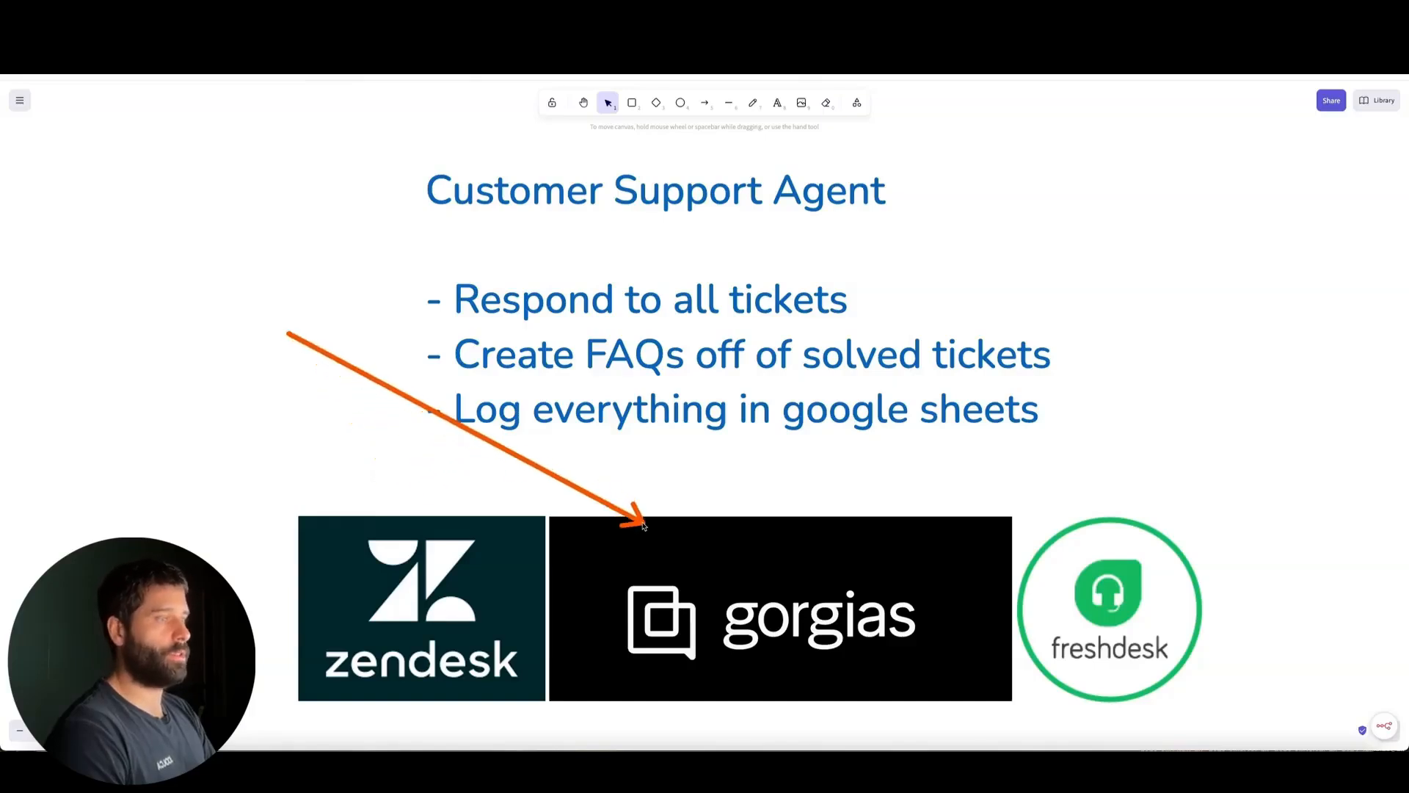
pyautogui.moveTo(1172, 370); pyautogui.dragTo(1134, 517)
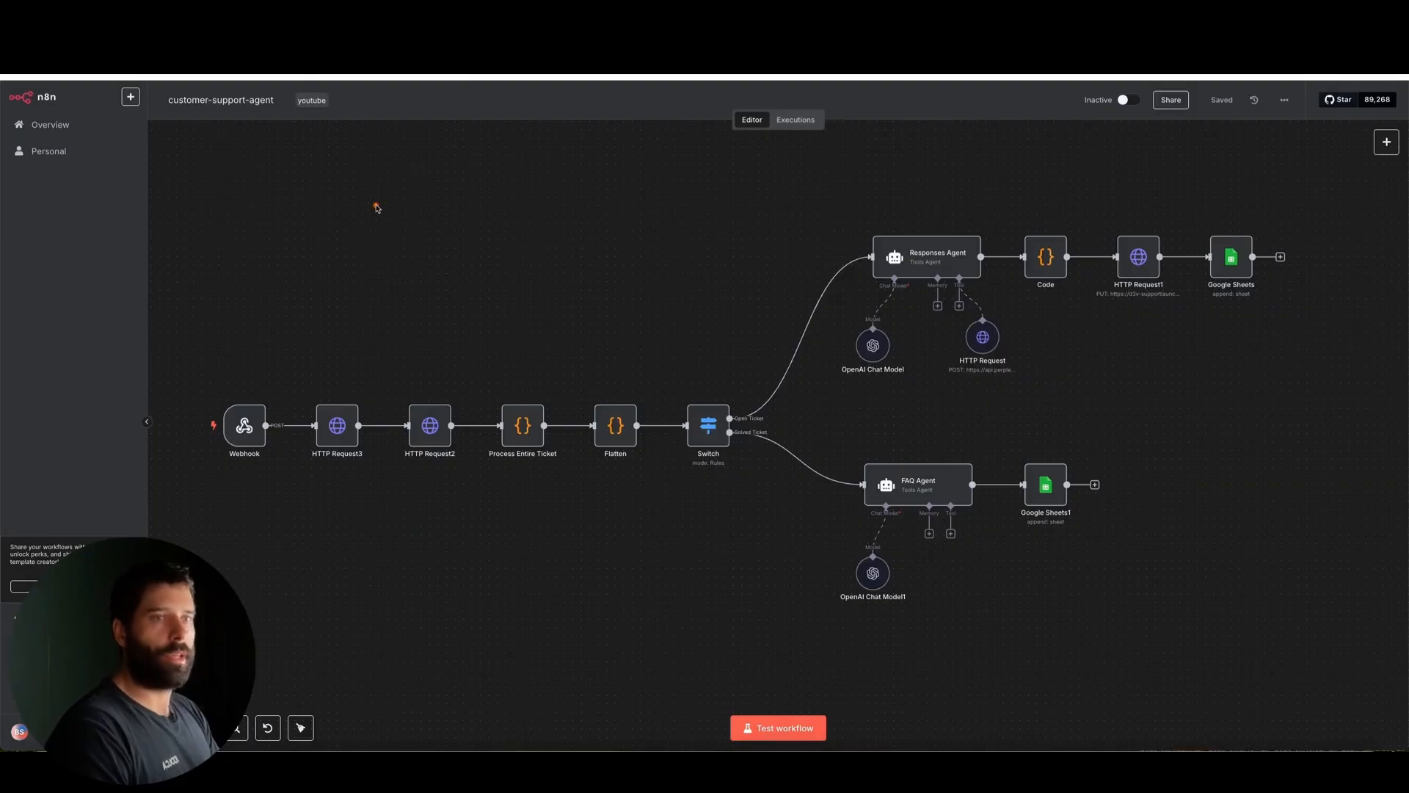
# Step: Examine the Webhook node that starts the n8n workflow, and return to the customer's original message in the Zendesk ticket
pyautogui.moveTo(377, 205)
pyautogui.mouseDown()
pyautogui.moveTo(267, 352)
pyautogui.moveTo(249, 413)
pyautogui.mouseUp()
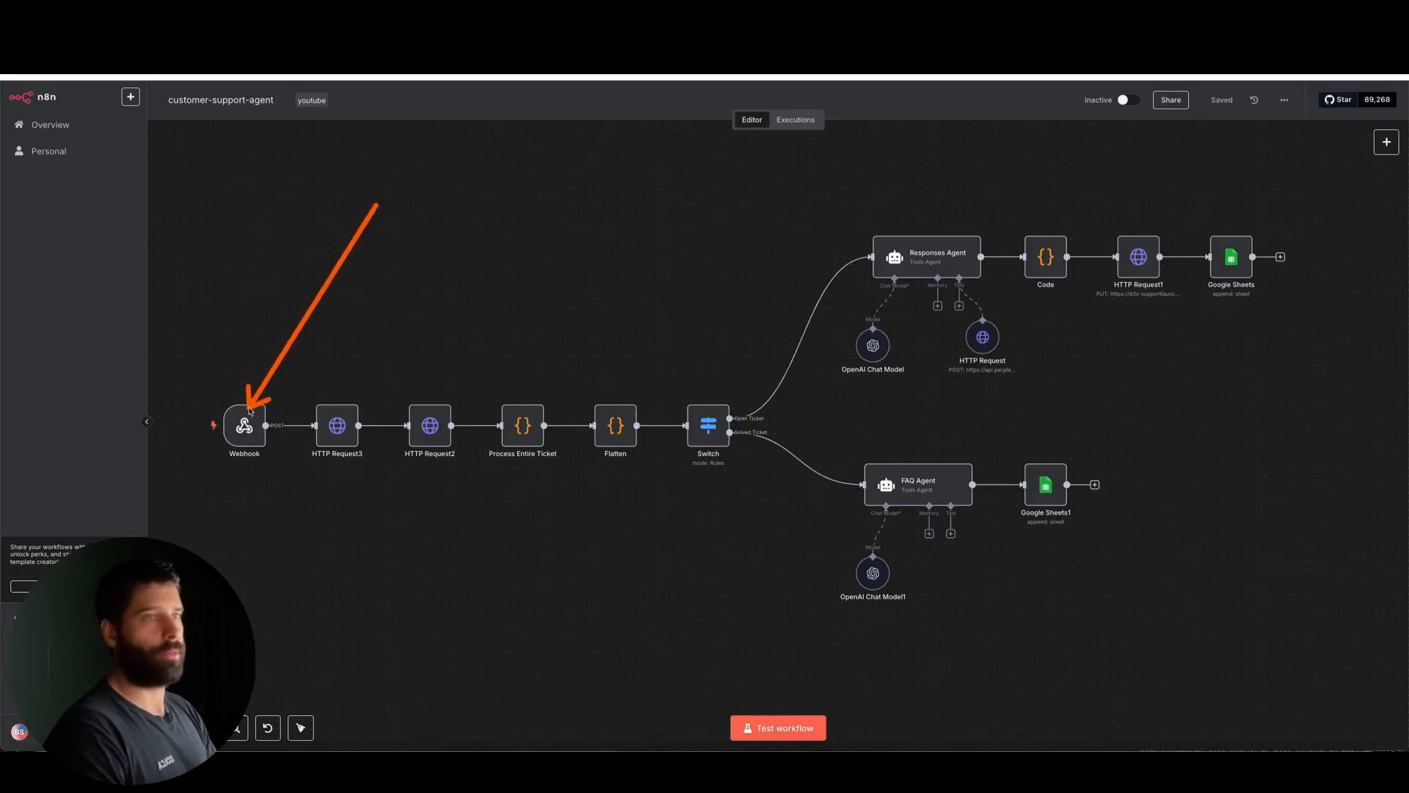
pyautogui.doubleClick(248, 420)
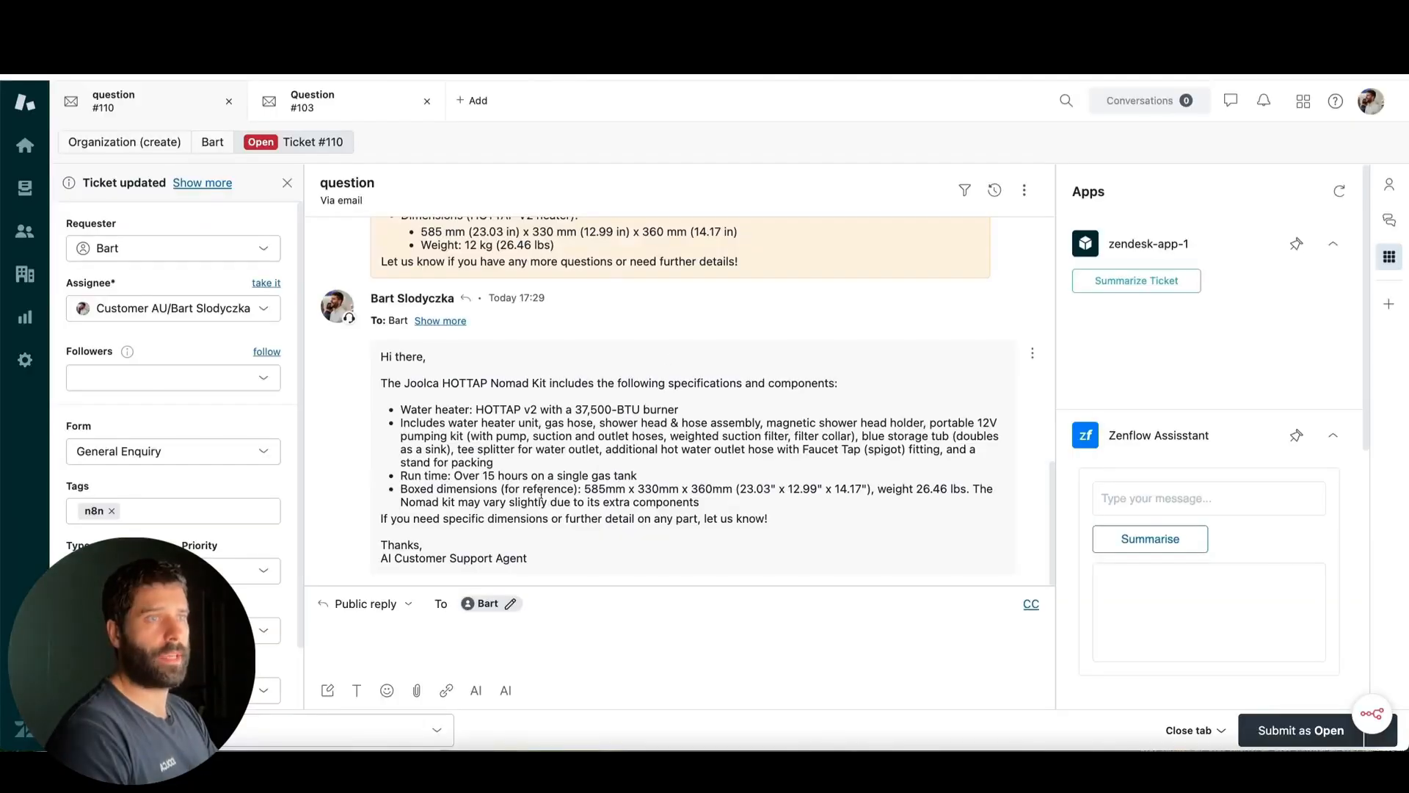
pyautogui.scroll(15, 541, 496)
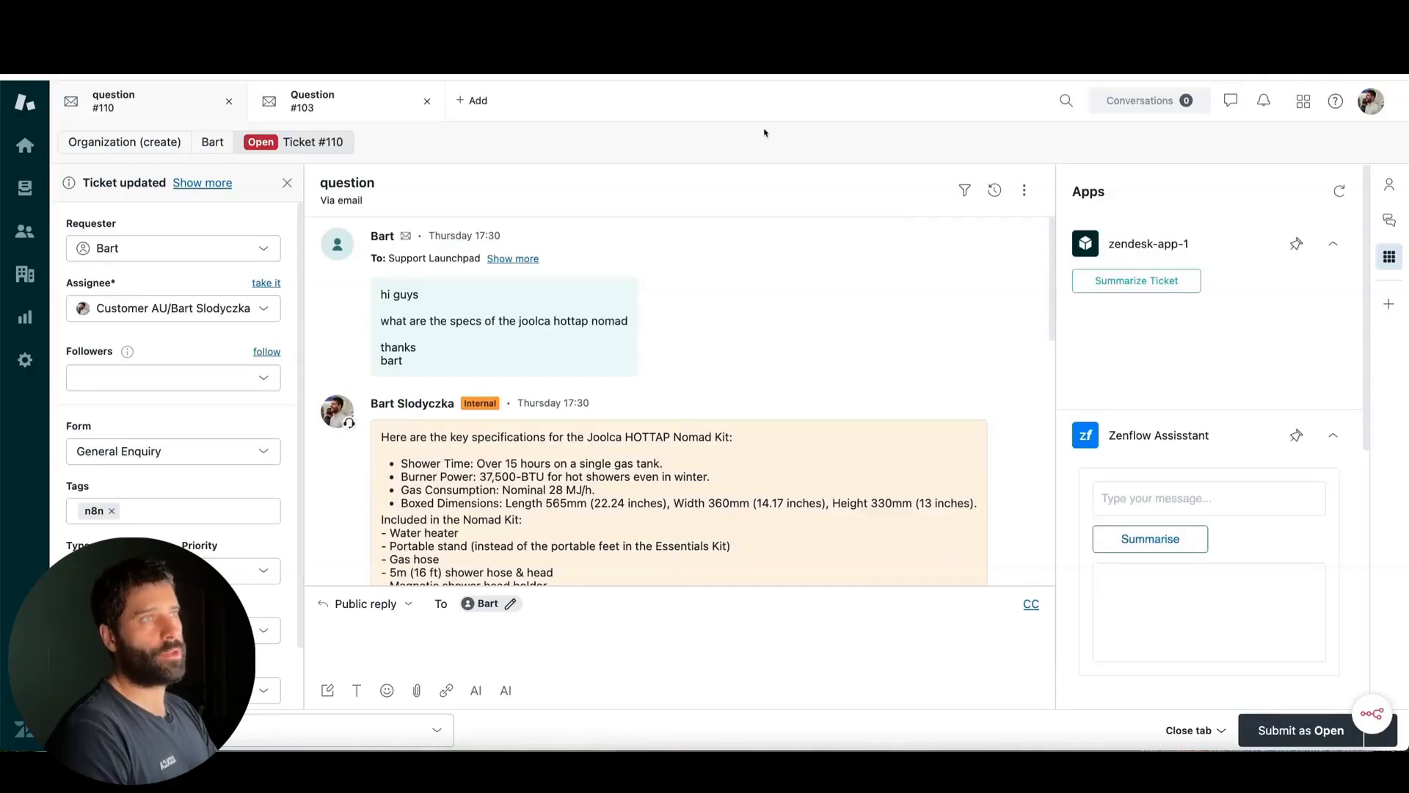
# Step: Examine the customer's question and the AI-generated internal notes in the Zendesk ticket, returning to the original message
pyautogui.moveTo(776, 131)
pyautogui.mouseDown()
pyautogui.moveTo(582, 314)
pyautogui.moveTo(598, 248)
pyautogui.moveTo(543, 321)
pyautogui.moveTo(541, 307)
pyautogui.moveTo(597, 269)
pyautogui.moveTo(548, 296)
pyautogui.mouseUp()
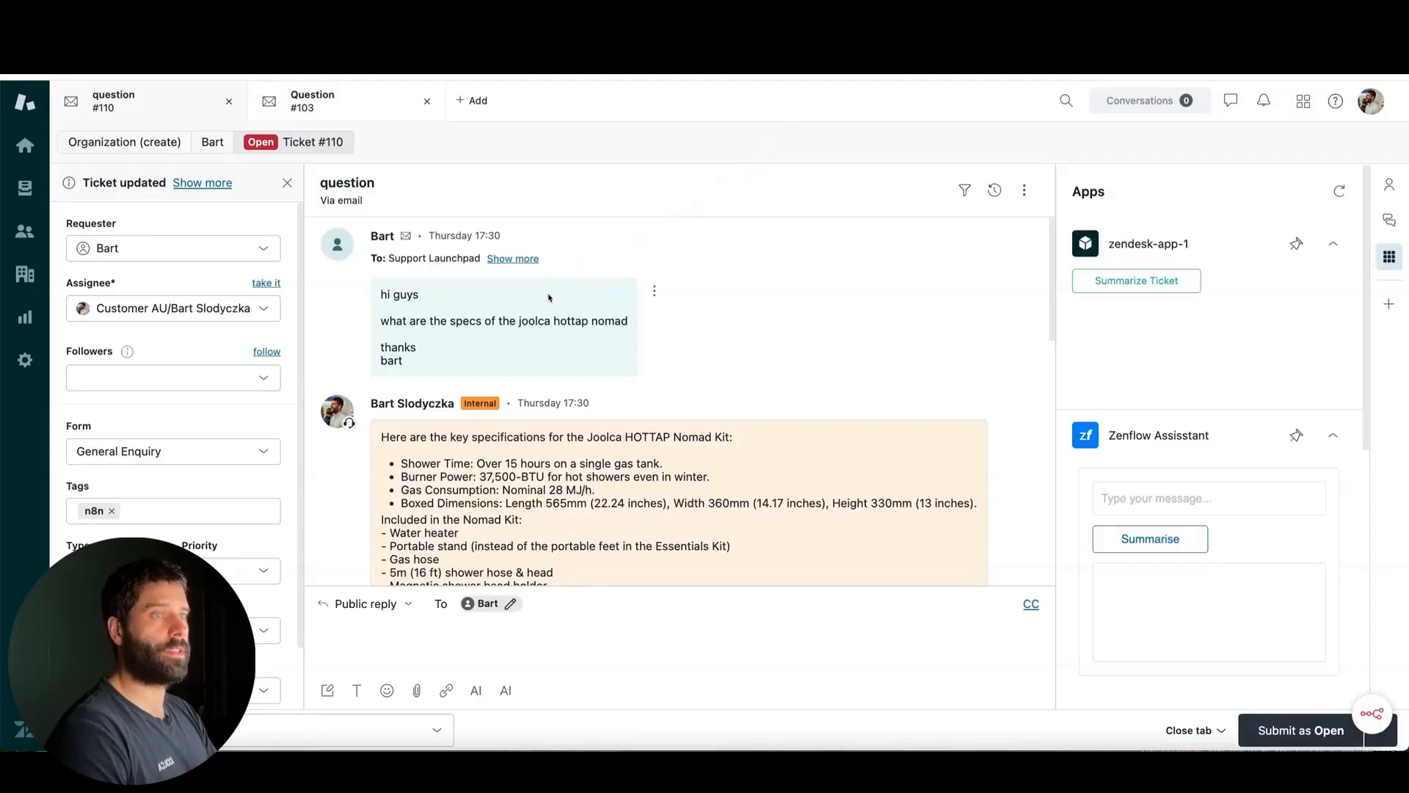
pyautogui.scroll(-6, 649, 398)
pyautogui.moveTo(86, 394); pyautogui.dragTo(364, 426)
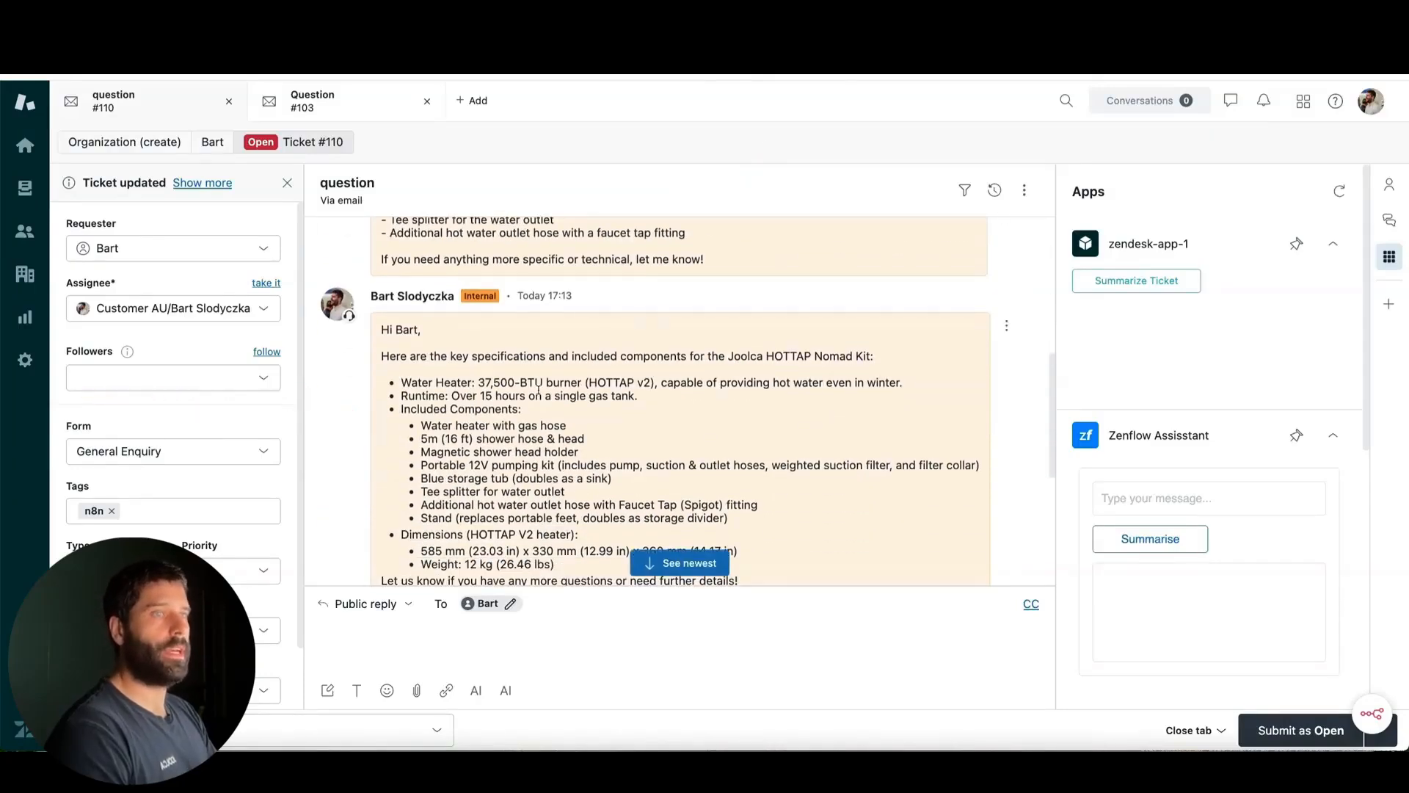
pyautogui.scroll(3, 538, 389)
pyautogui.scroll(2, 538, 389)
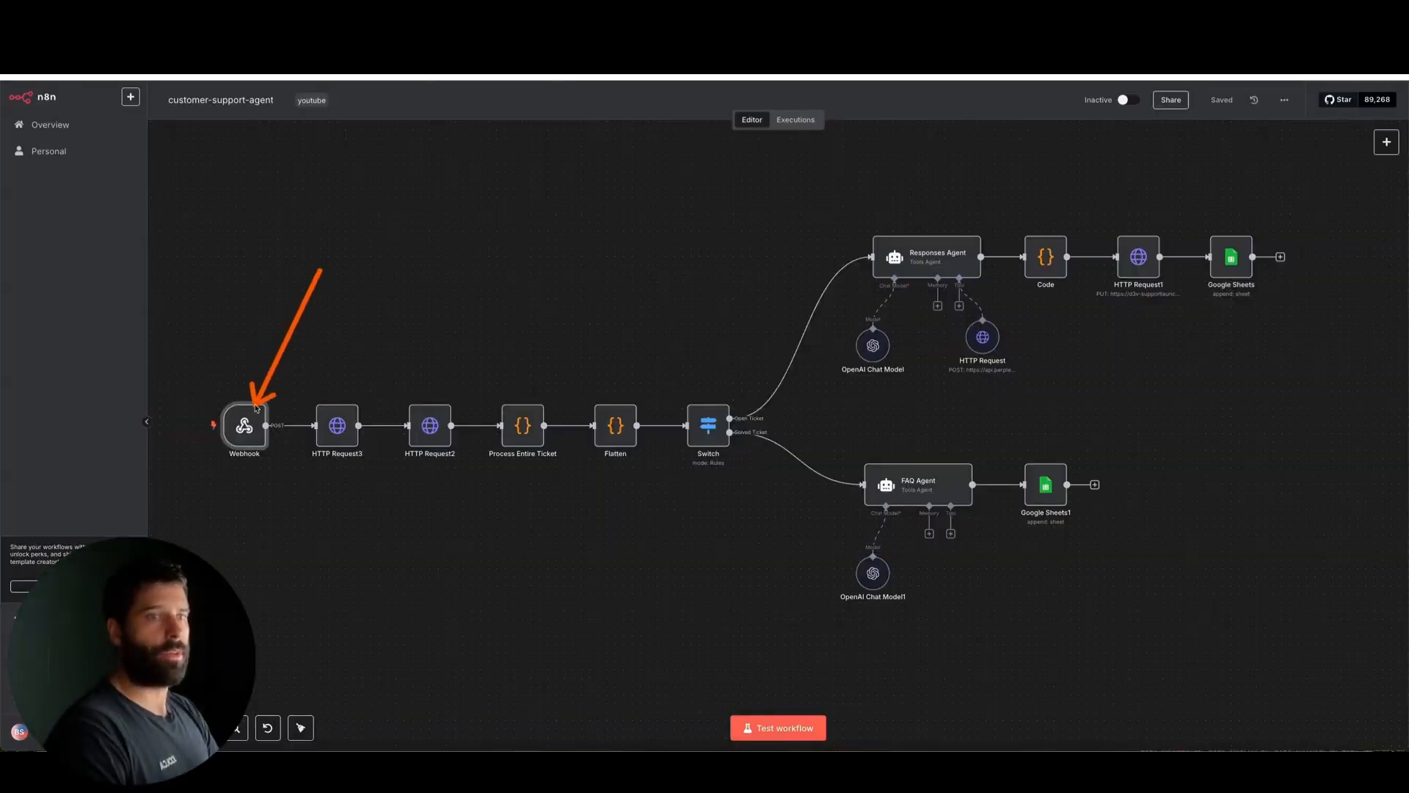
# Step: Switch to the n8n workflow, open the Webhook node and choose POST as its HTTP method
pyautogui.doubleClick(248, 424)
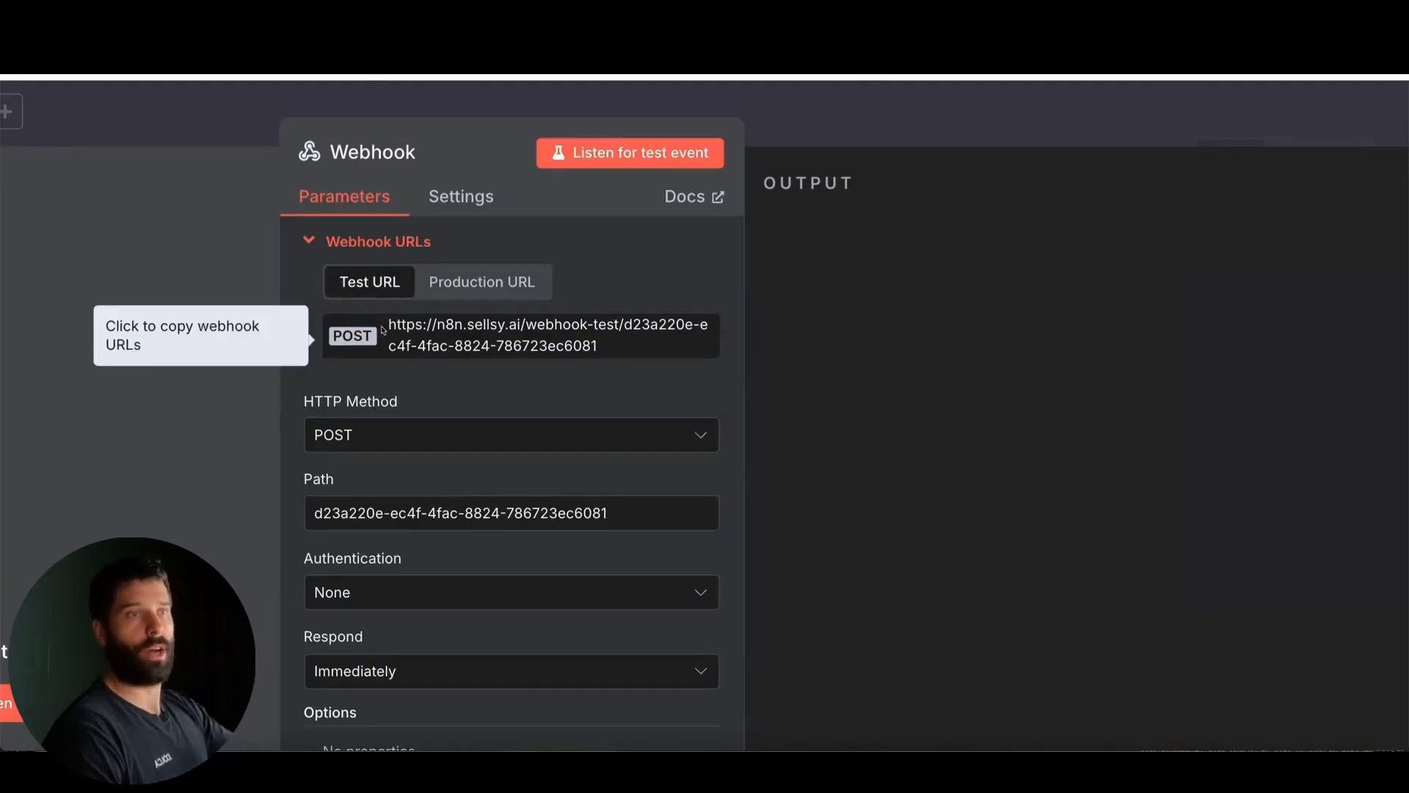
pyautogui.click(368, 436)
pyautogui.click(431, 657)
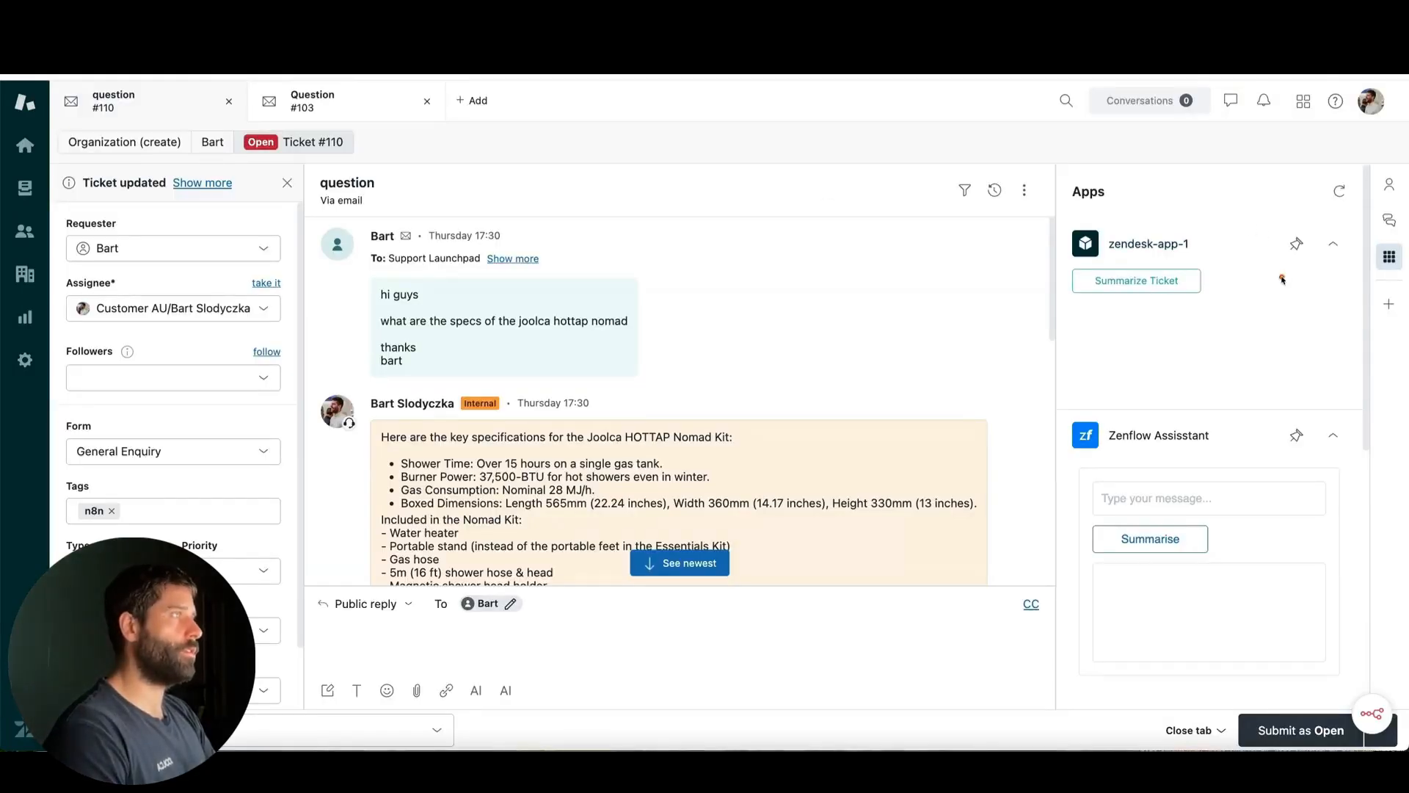
# Step: Switch from the Zendesk ticket to the Admin Center, search for "webhook" and open the Webhooks page
pyautogui.click(1304, 101)
pyautogui.click(1324, 446)
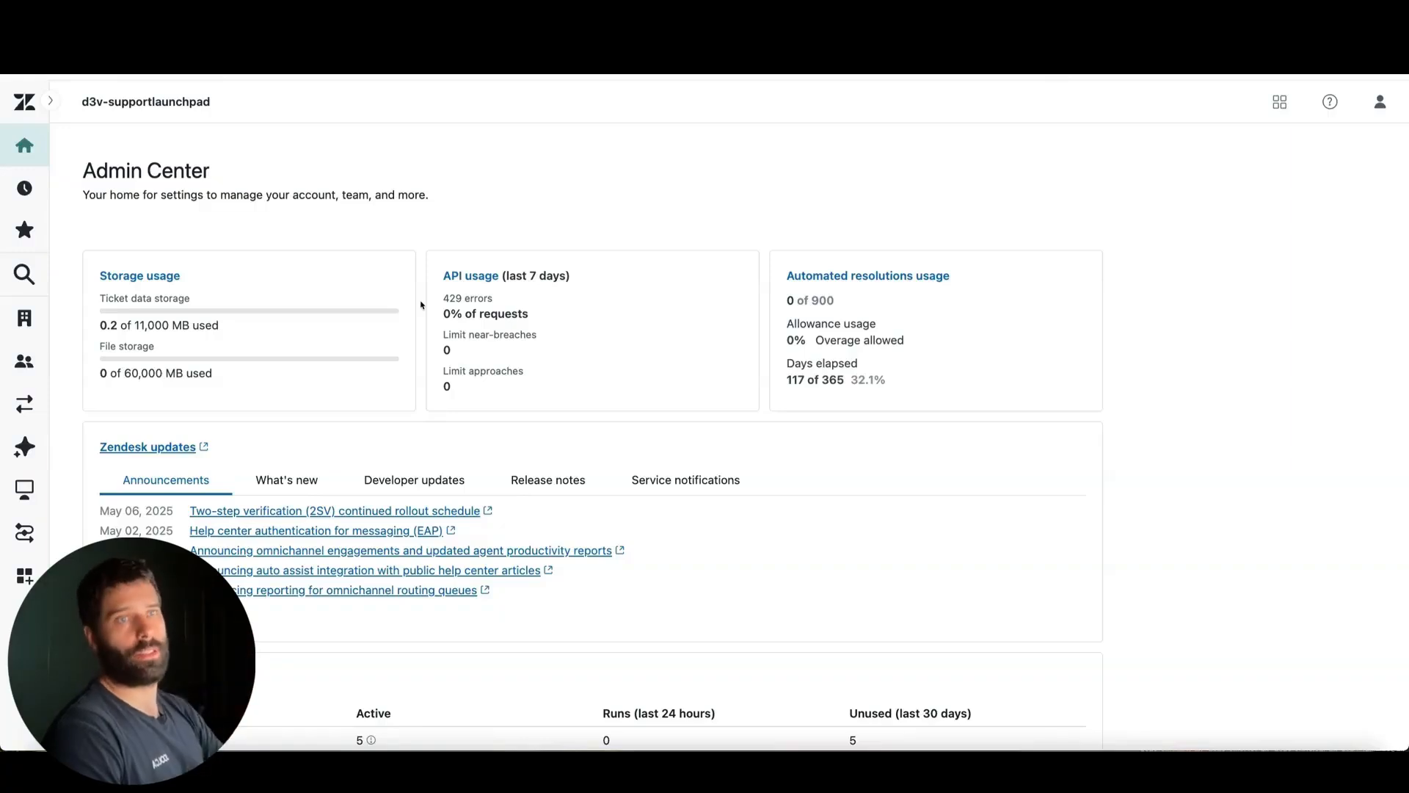
pyautogui.click(29, 280)
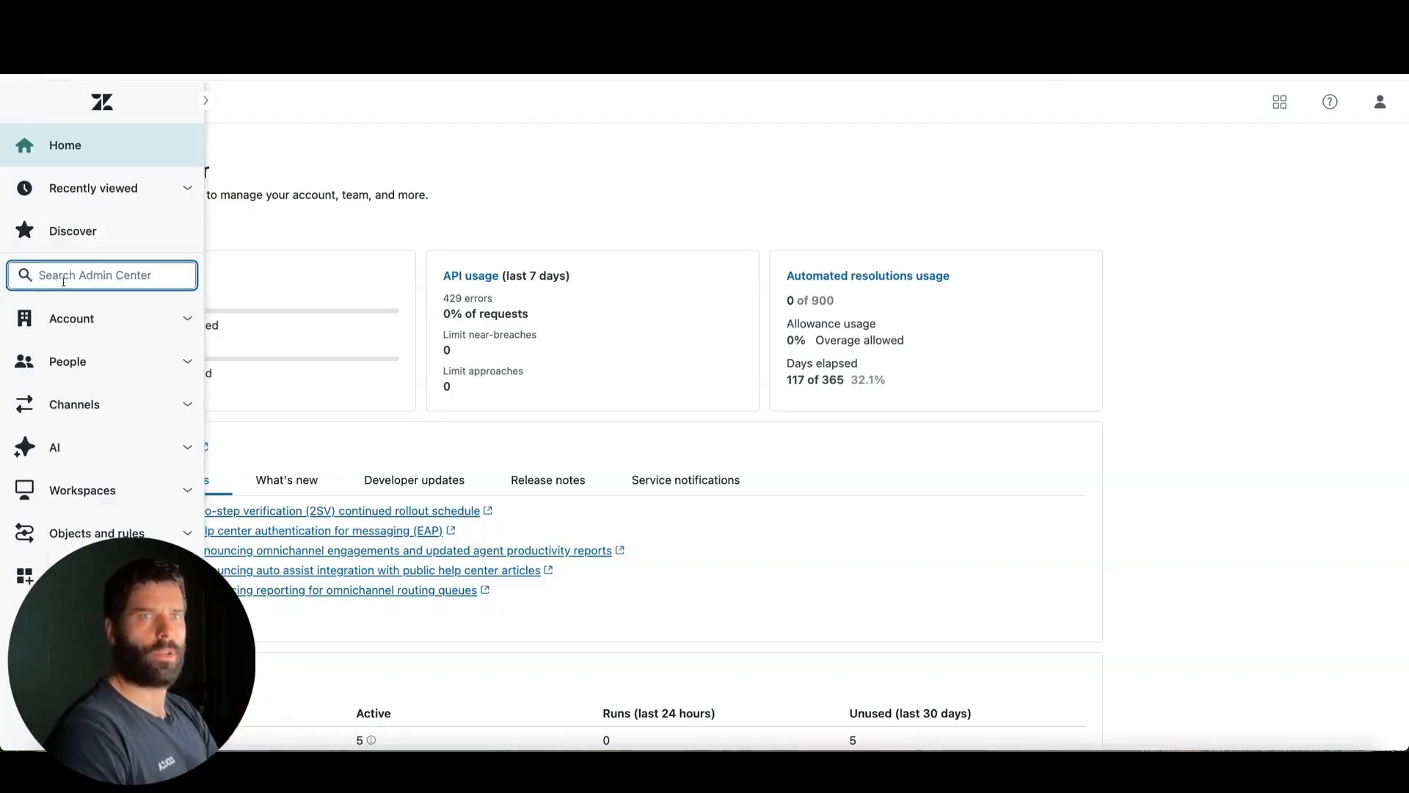
pyautogui.write('webho')
pyautogui.write('ok')
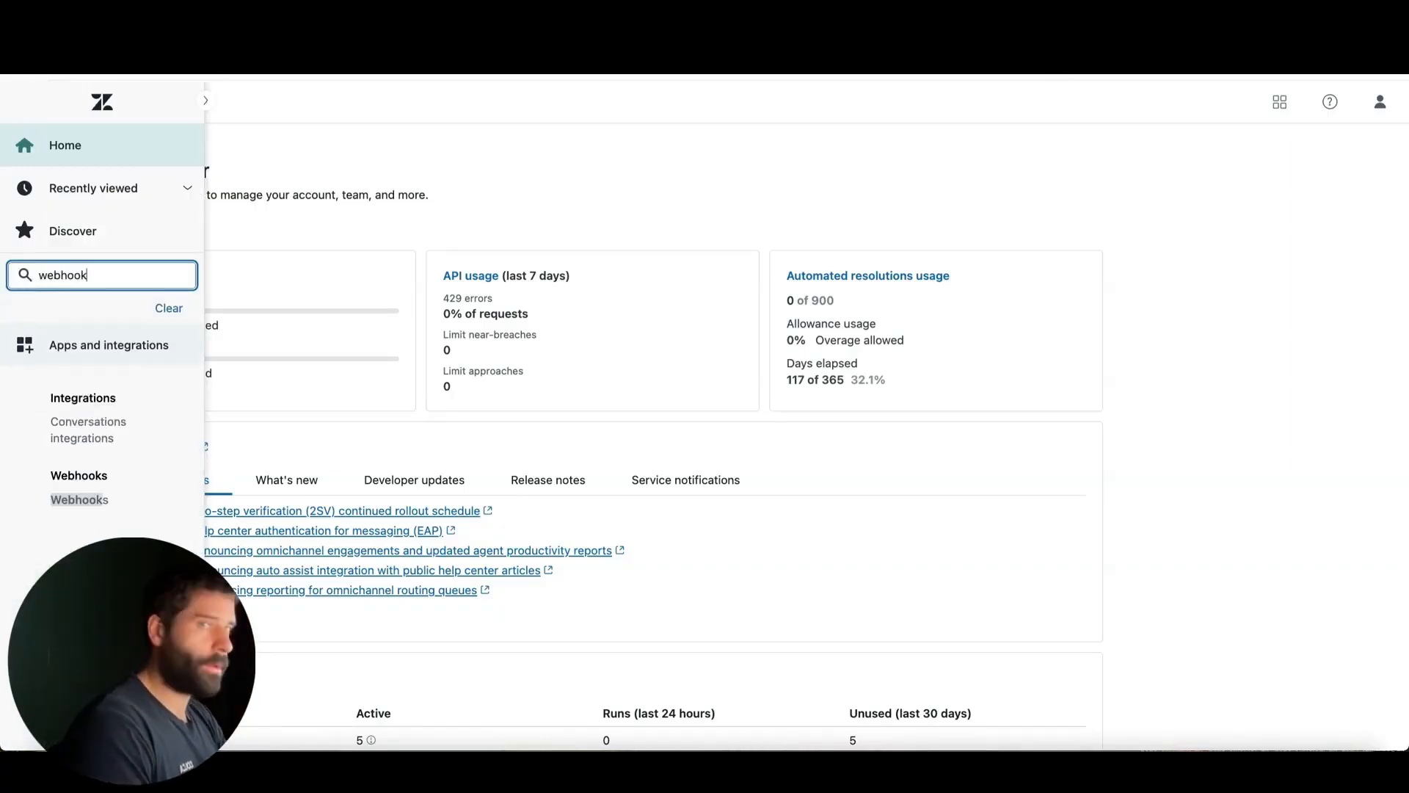
pyautogui.click(79, 499)
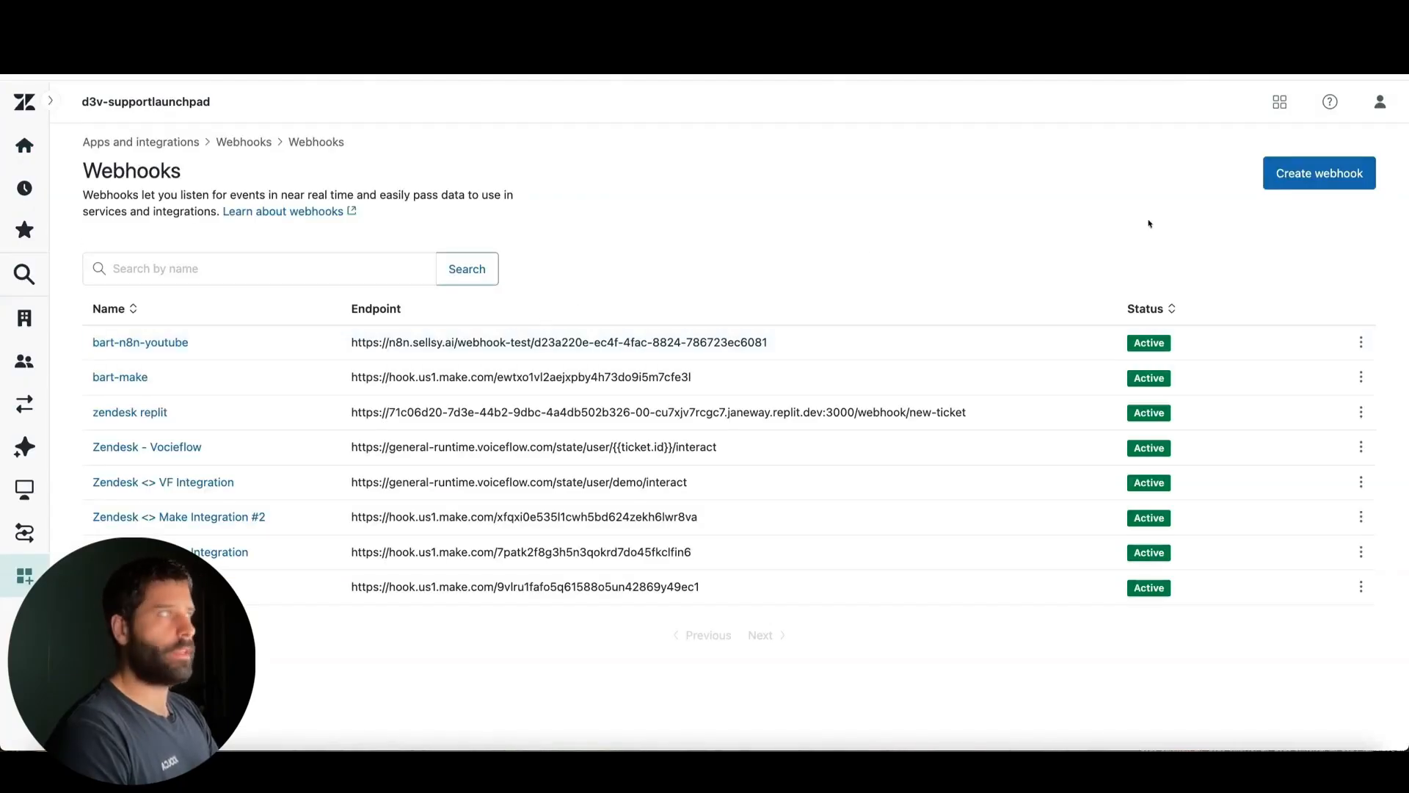
# Step: Start creating a webhook that connects through a trigger or automation, and proceed to its details
pyautogui.click(1307, 183)
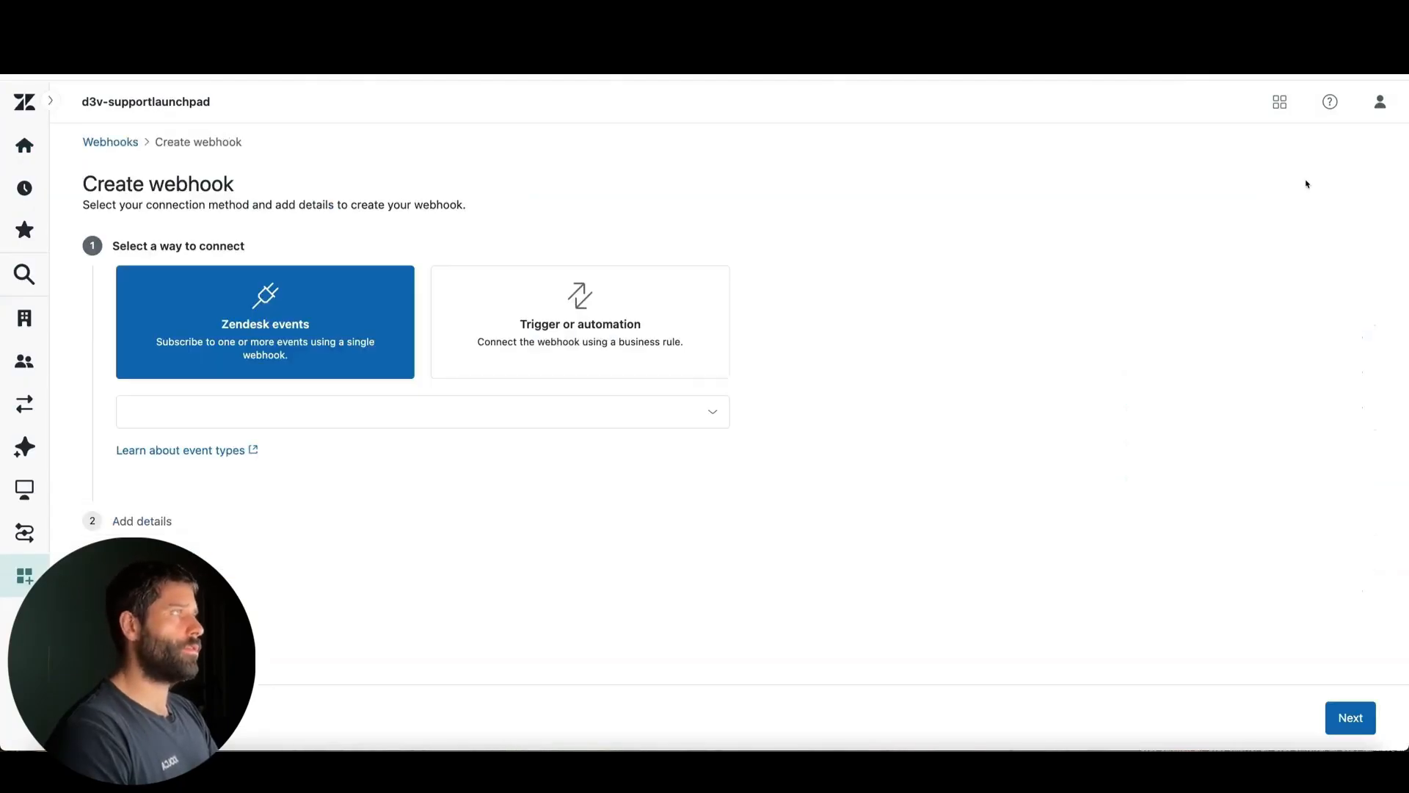
pyautogui.click(610, 307)
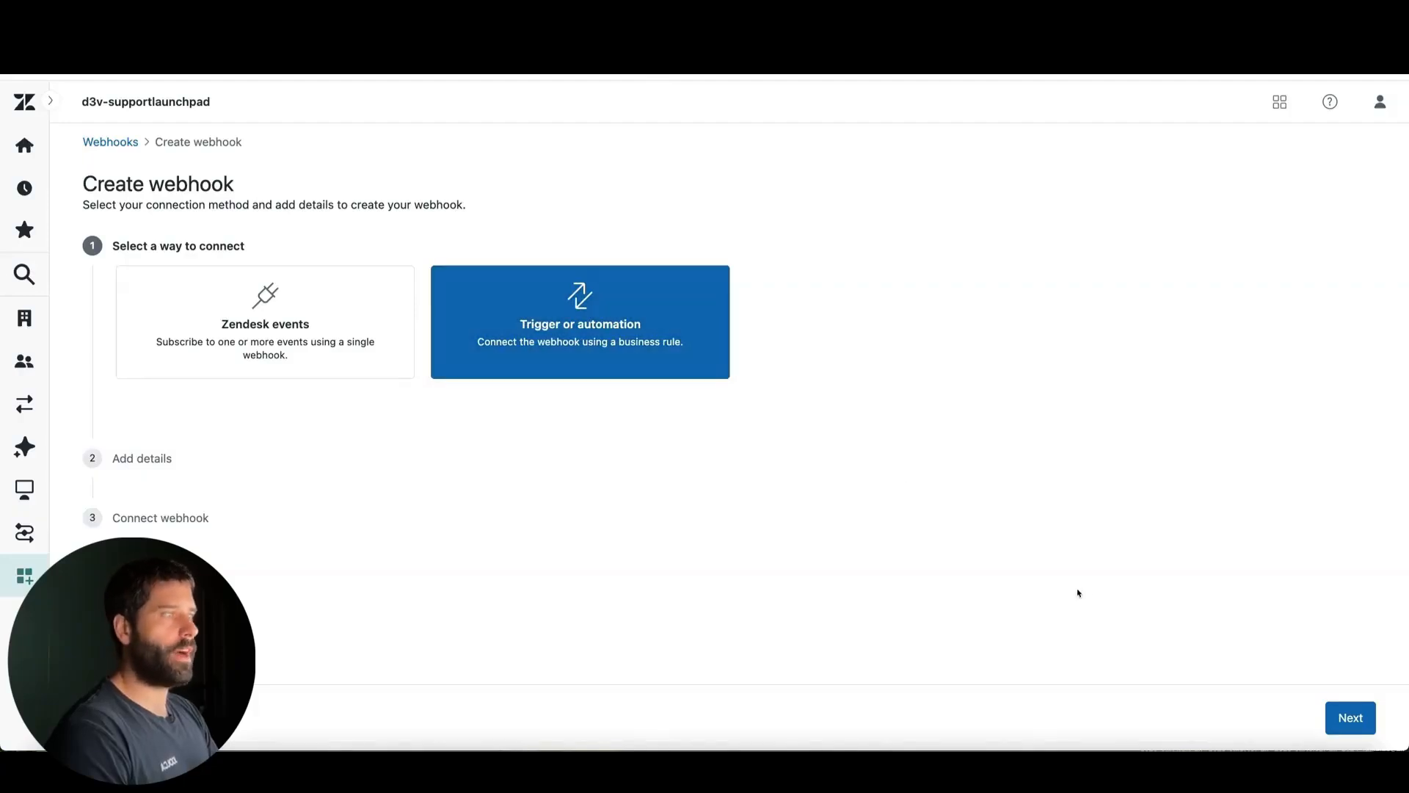
pyautogui.click(1340, 715)
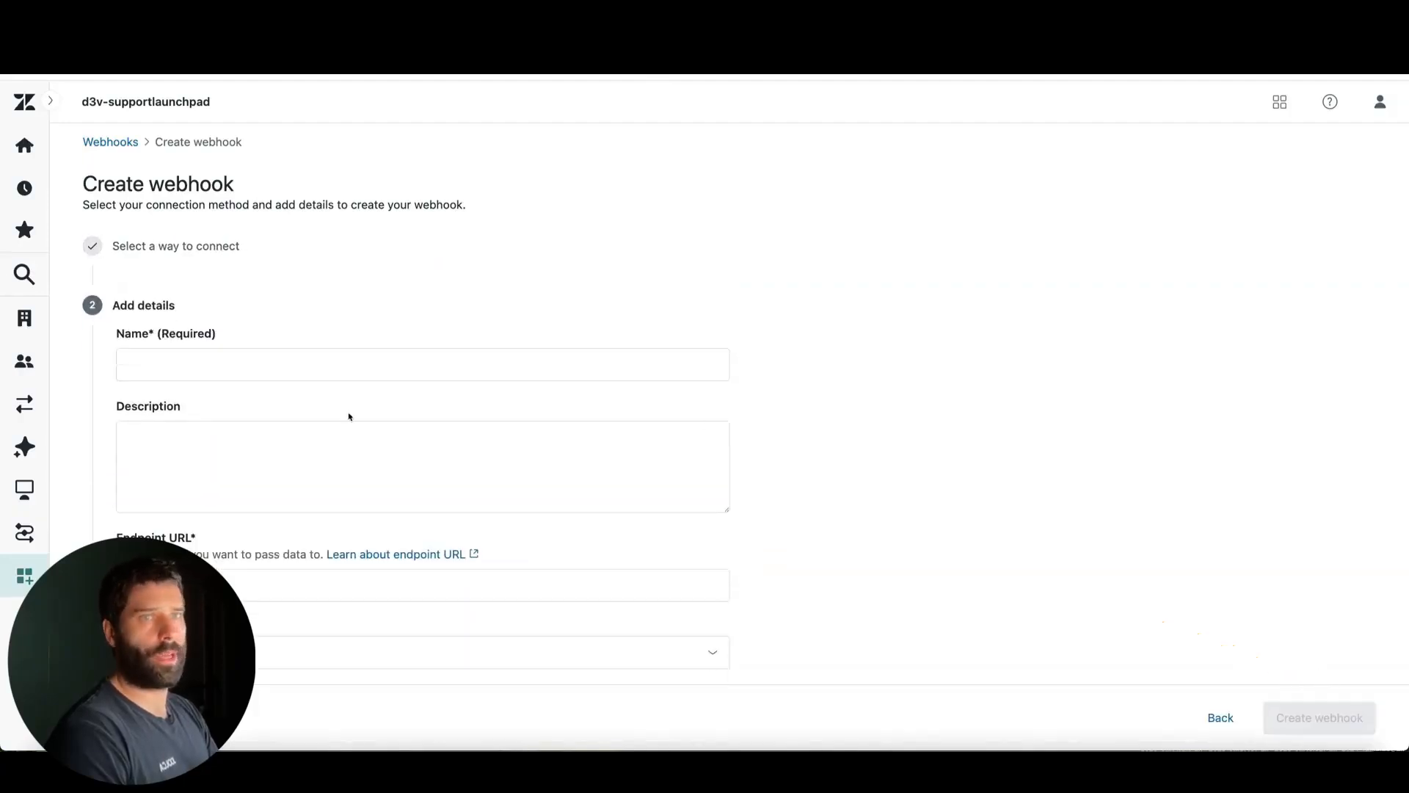
# Step: Name the new webhook n8n-webhook
pyautogui.click(286, 363)
pyautogui.write('n8n')
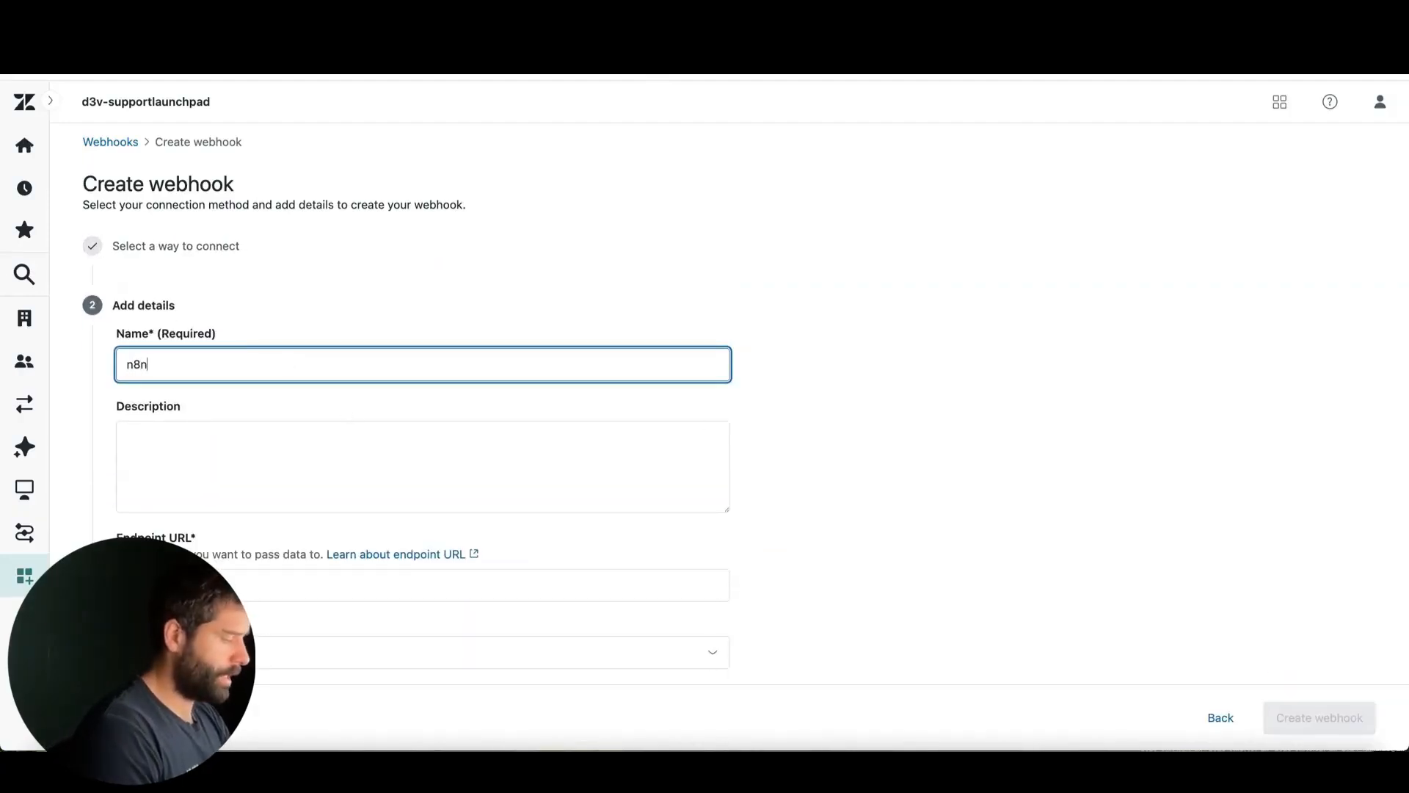
pyautogui.write('-webhjook')
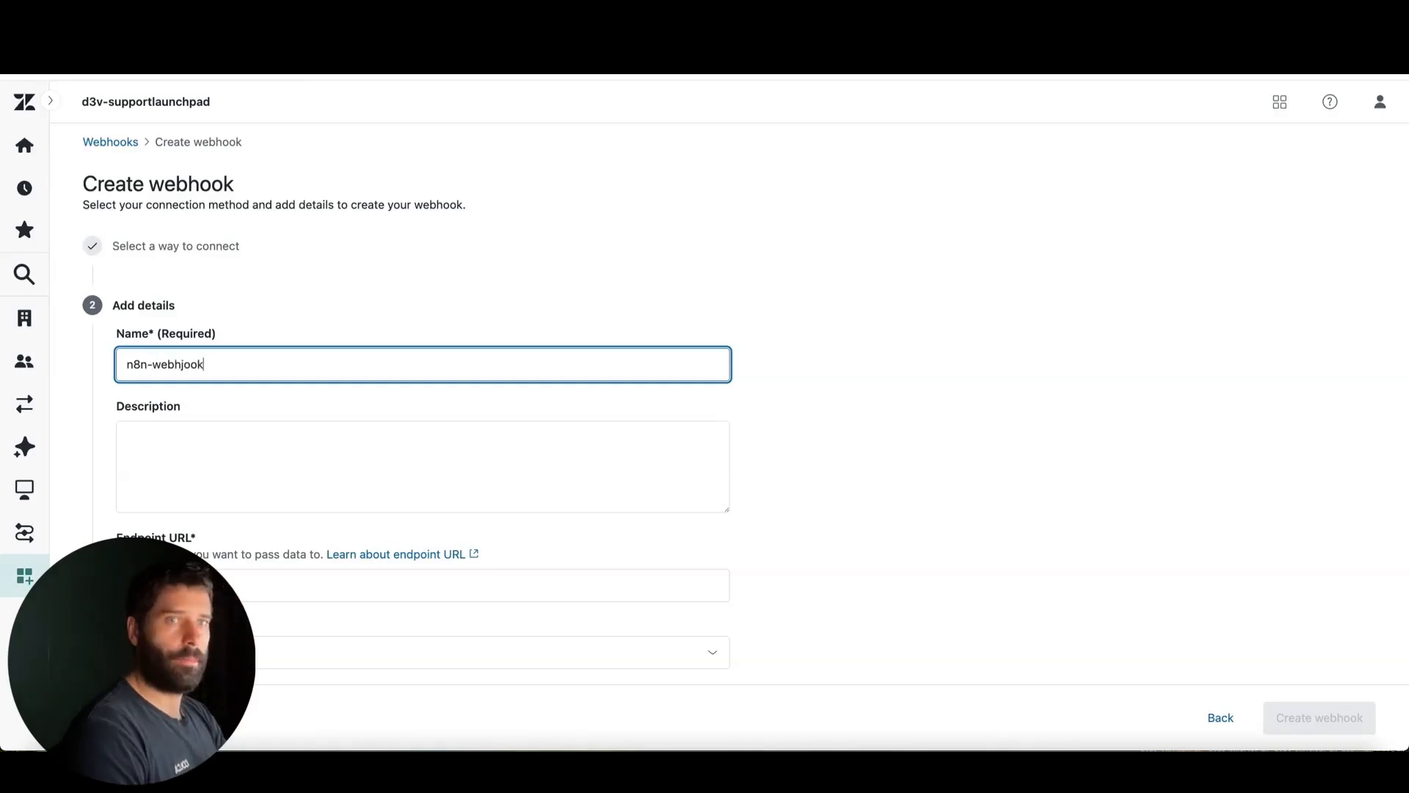
pyautogui.press('BackSpace')
pyautogui.press('BackSpace')
pyautogui.press('BackSpace')
pyautogui.press('BackSpace')
pyautogui.write('ook')
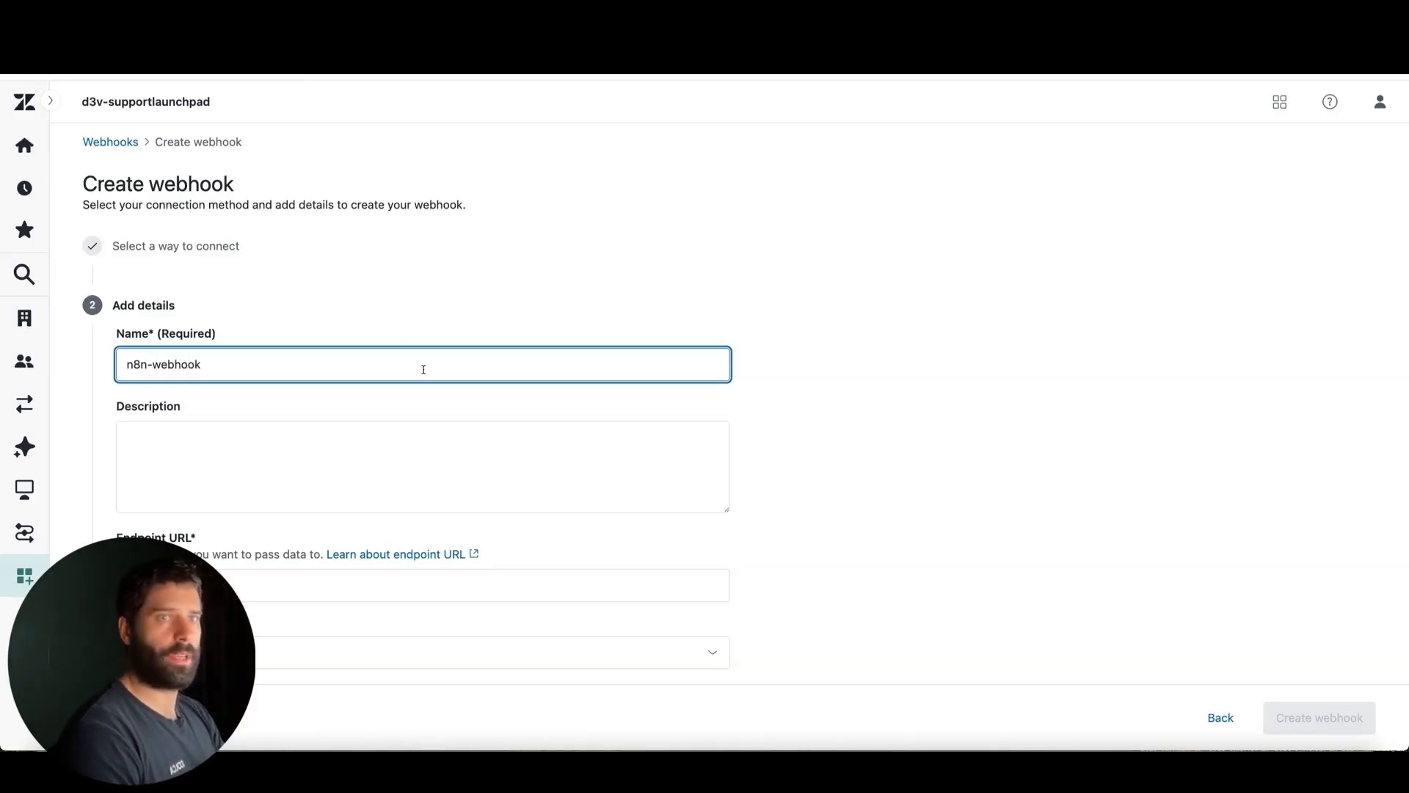
# Step: Copy the test URL from the n8n Webhook node and paste it as the Zendesk webhook's endpoint URL
pyautogui.click(299, 411)
pyautogui.moveTo(307, 251)
pyautogui.mouseDown()
pyautogui.moveTo(223, 359)
pyautogui.moveTo(220, 329)
pyautogui.moveTo(226, 350)
pyautogui.moveTo(183, 357)
pyautogui.mouseUp()
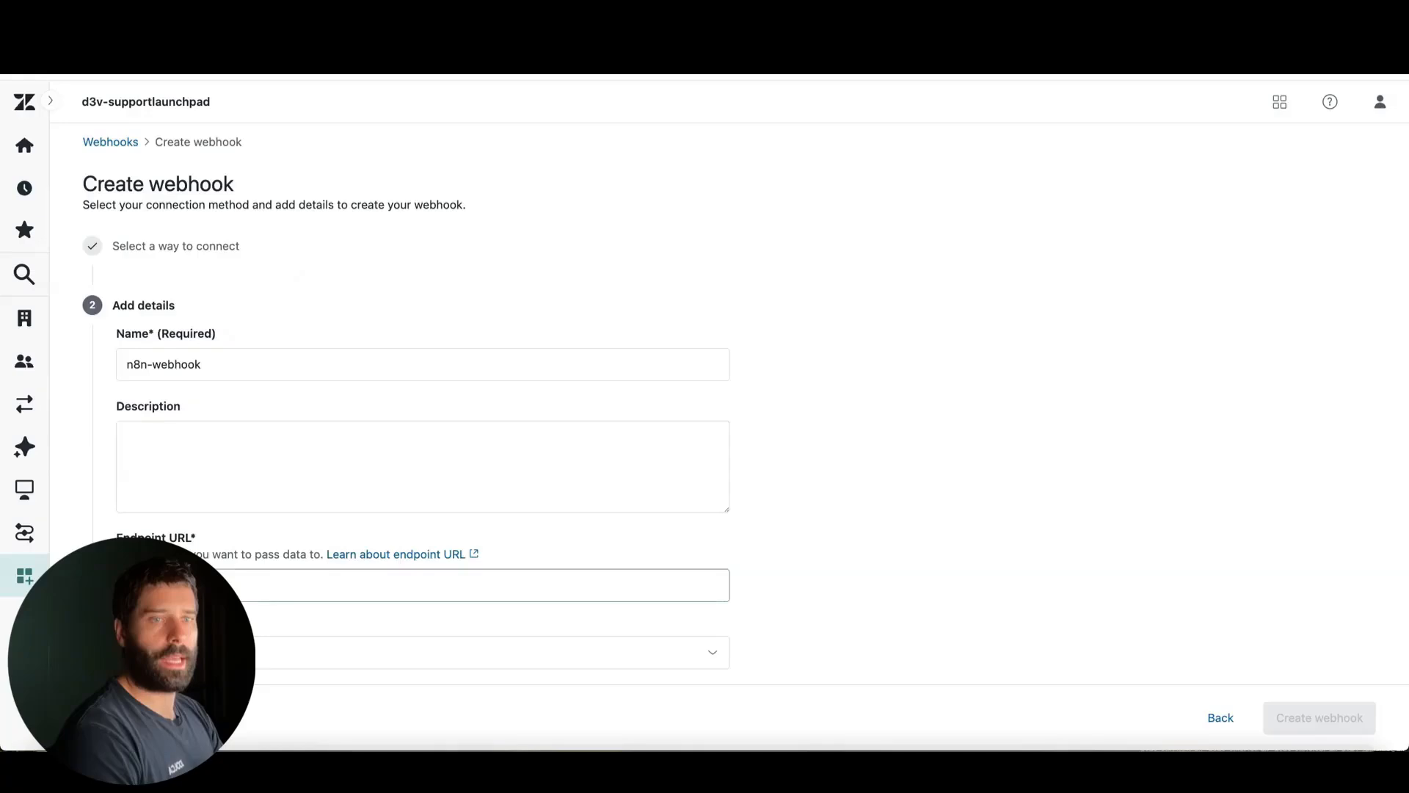
pyautogui.scroll(-2, 213, 570)
pyautogui.click(213, 480)
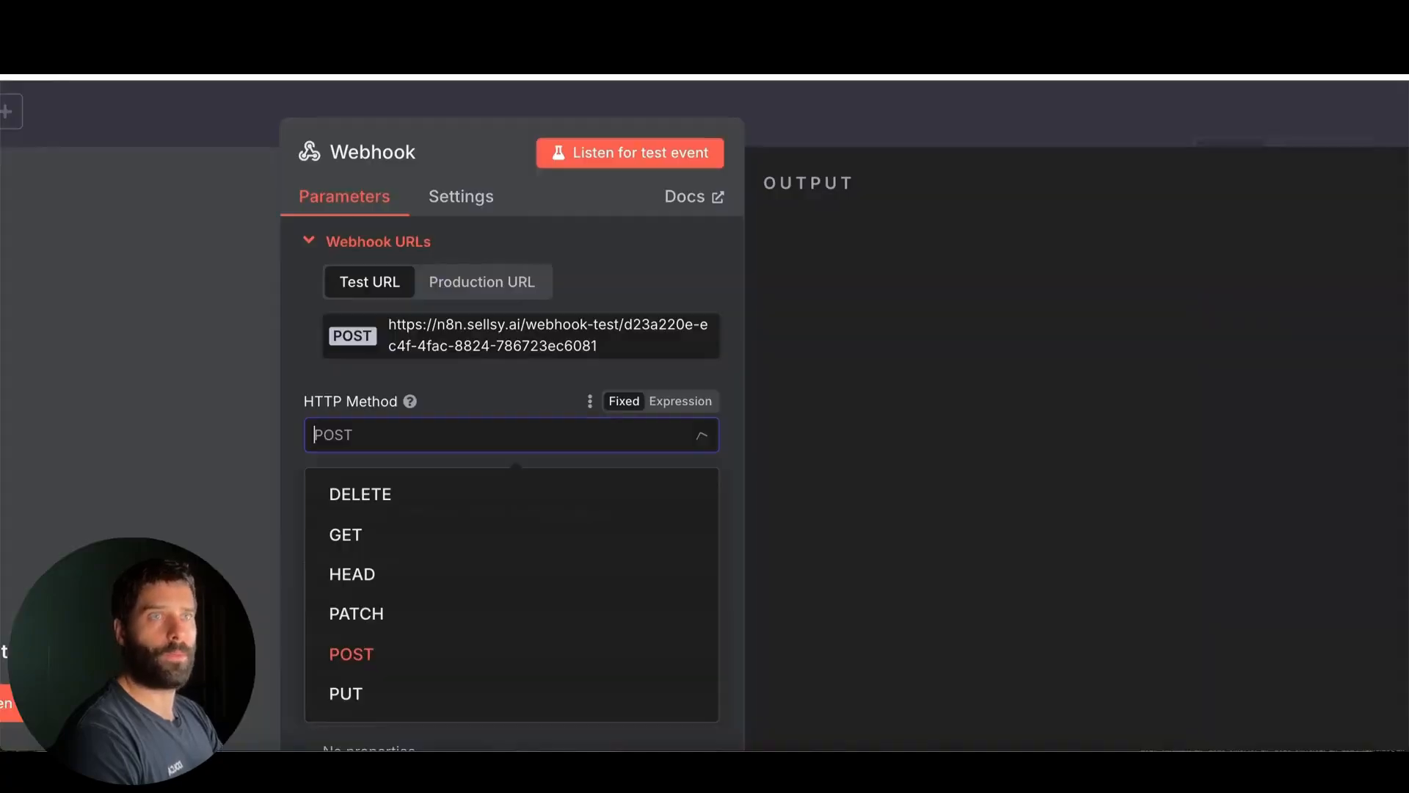
pyautogui.click(449, 330)
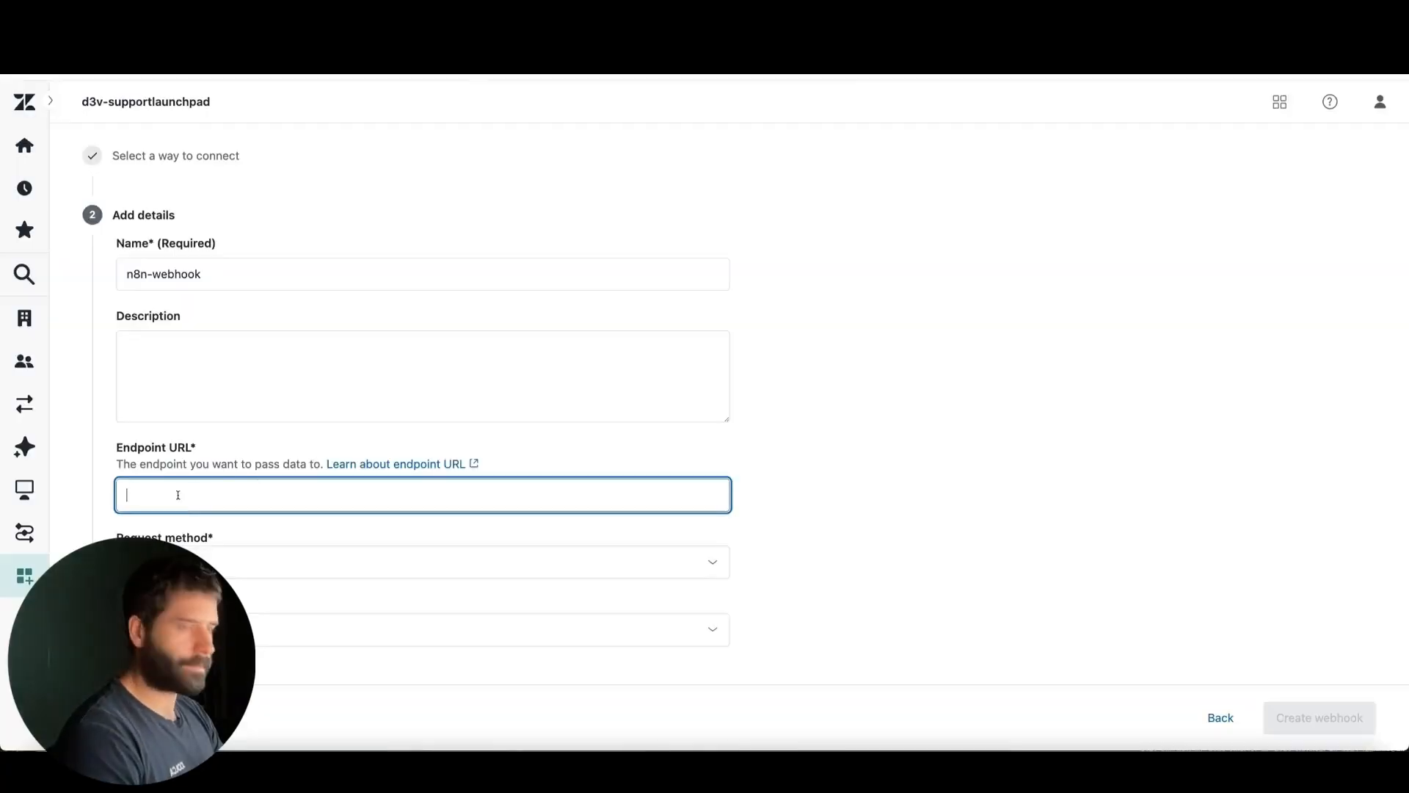
pyautogui.hotkey('ctrl', 'v')
pyautogui.scroll(-4, 308, 522)
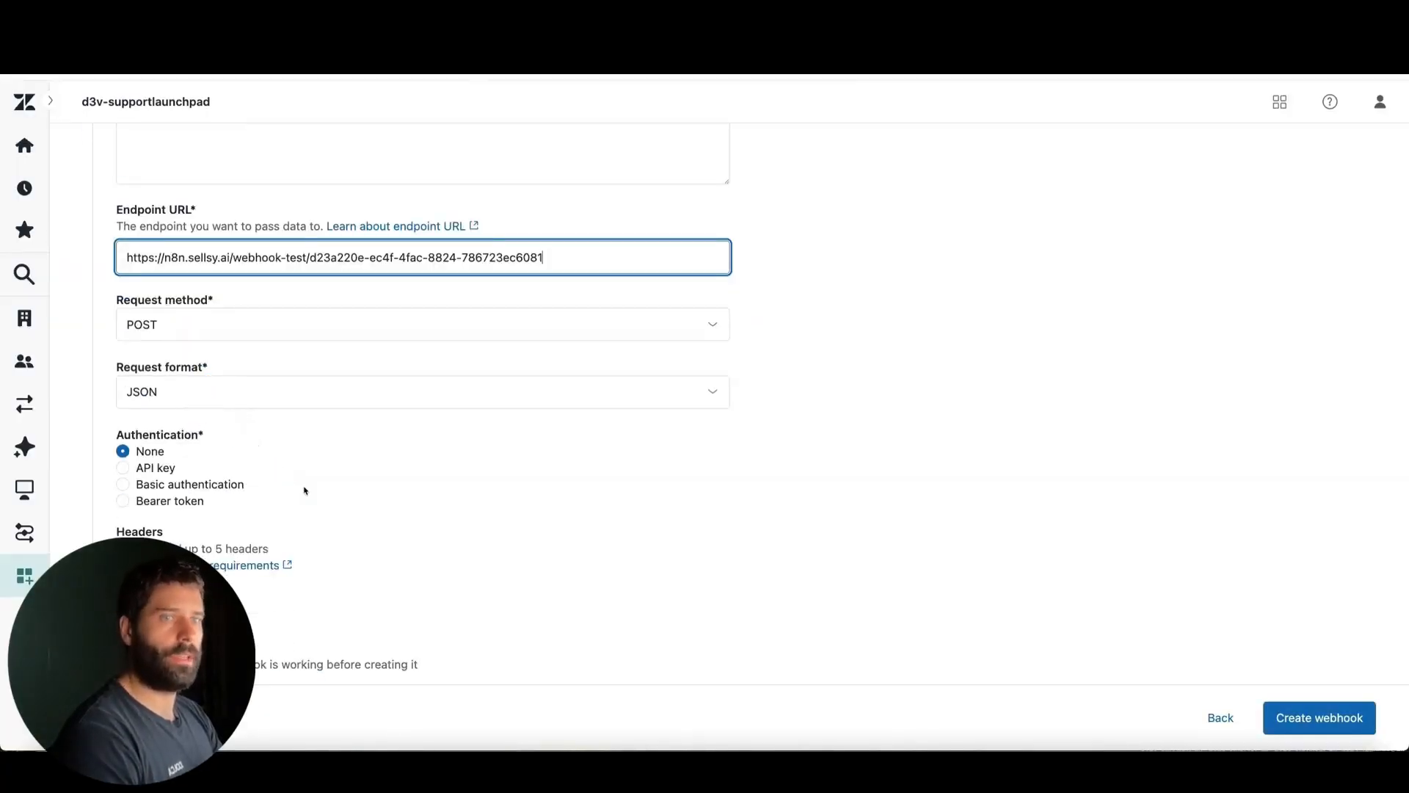
pyautogui.scroll(-2, 305, 491)
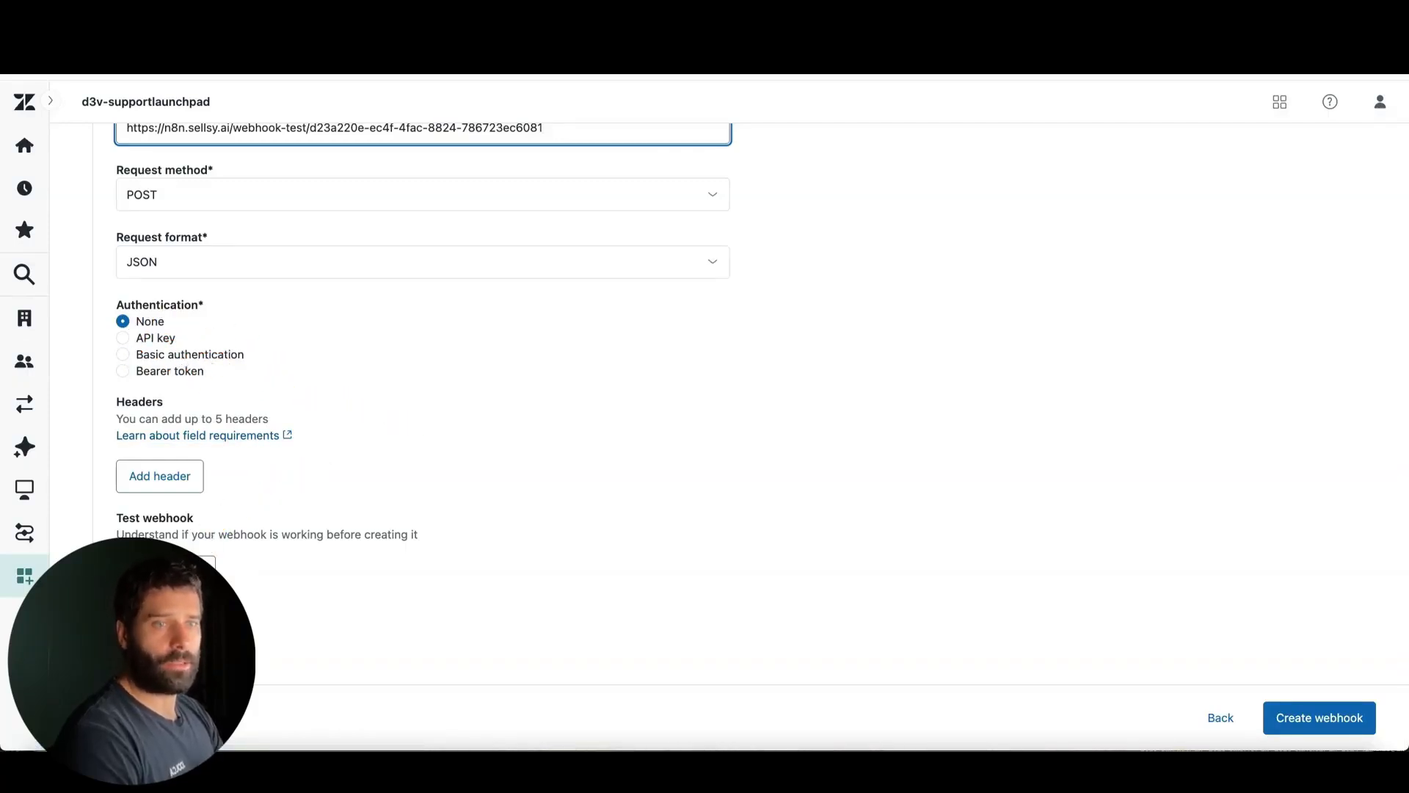
# Step: Prepare a custom test of the webhook whose JSON body holds "ticket_id": "12345"
pyautogui.click(165, 571)
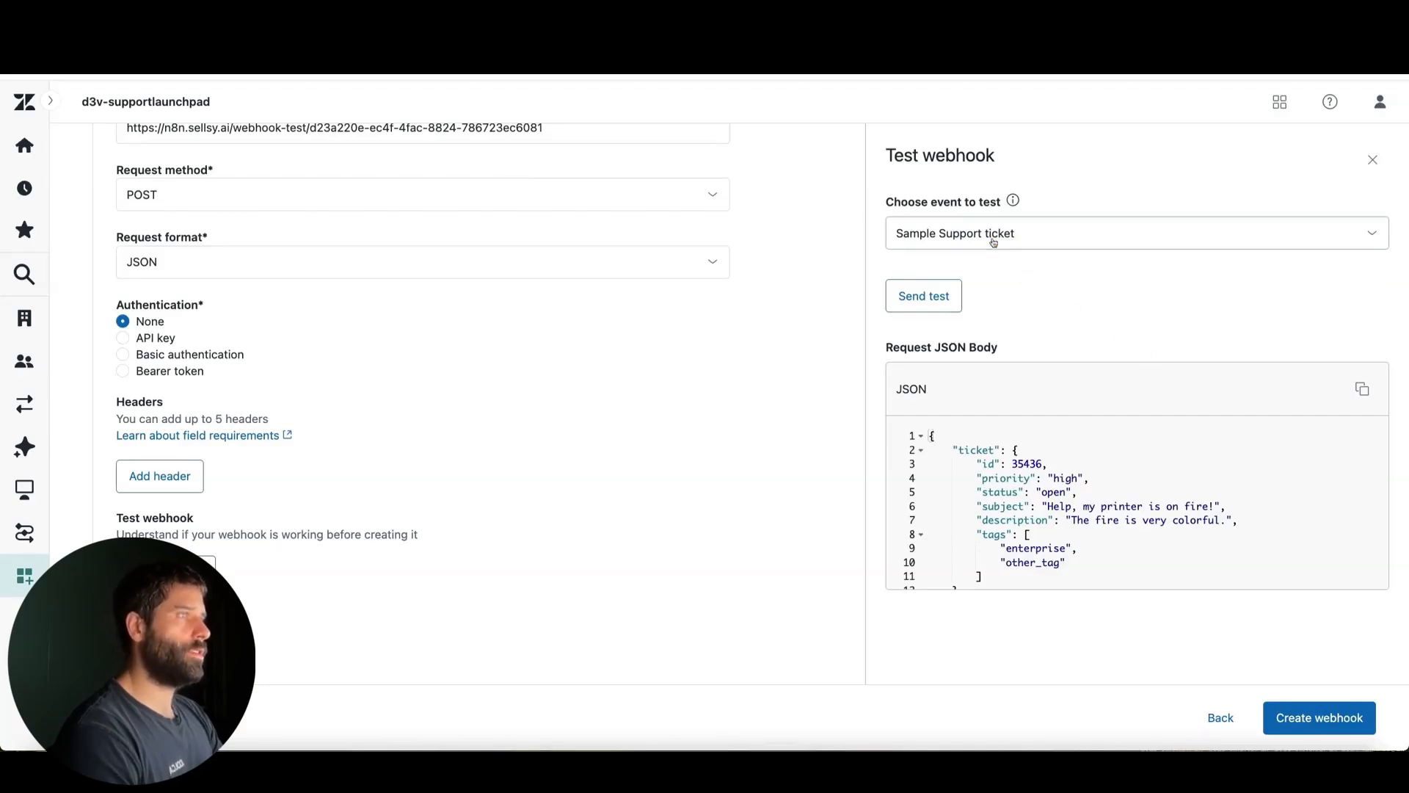
pyautogui.click(955, 234)
pyautogui.click(946, 321)
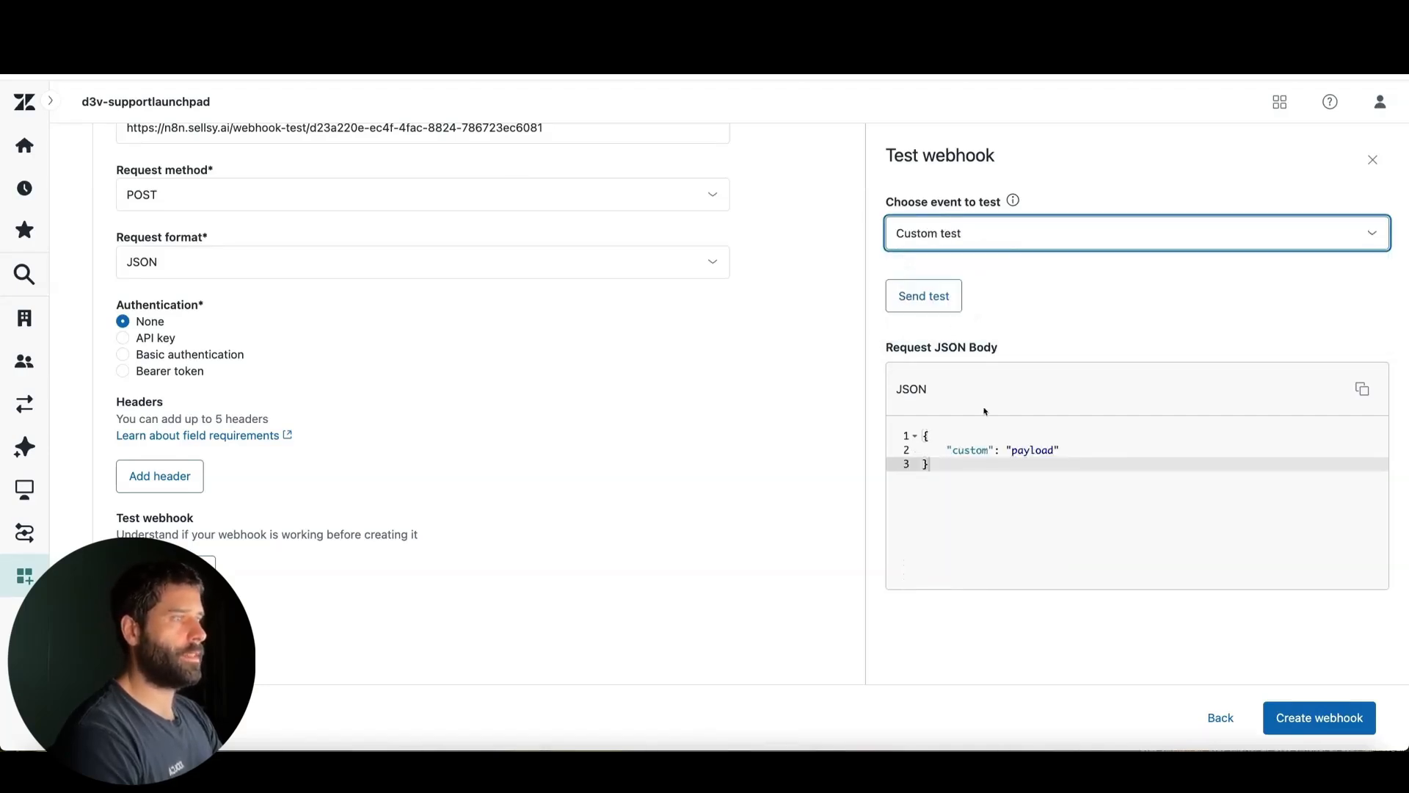
pyautogui.doubleClick(962, 451)
pyautogui.write('ticket_id')
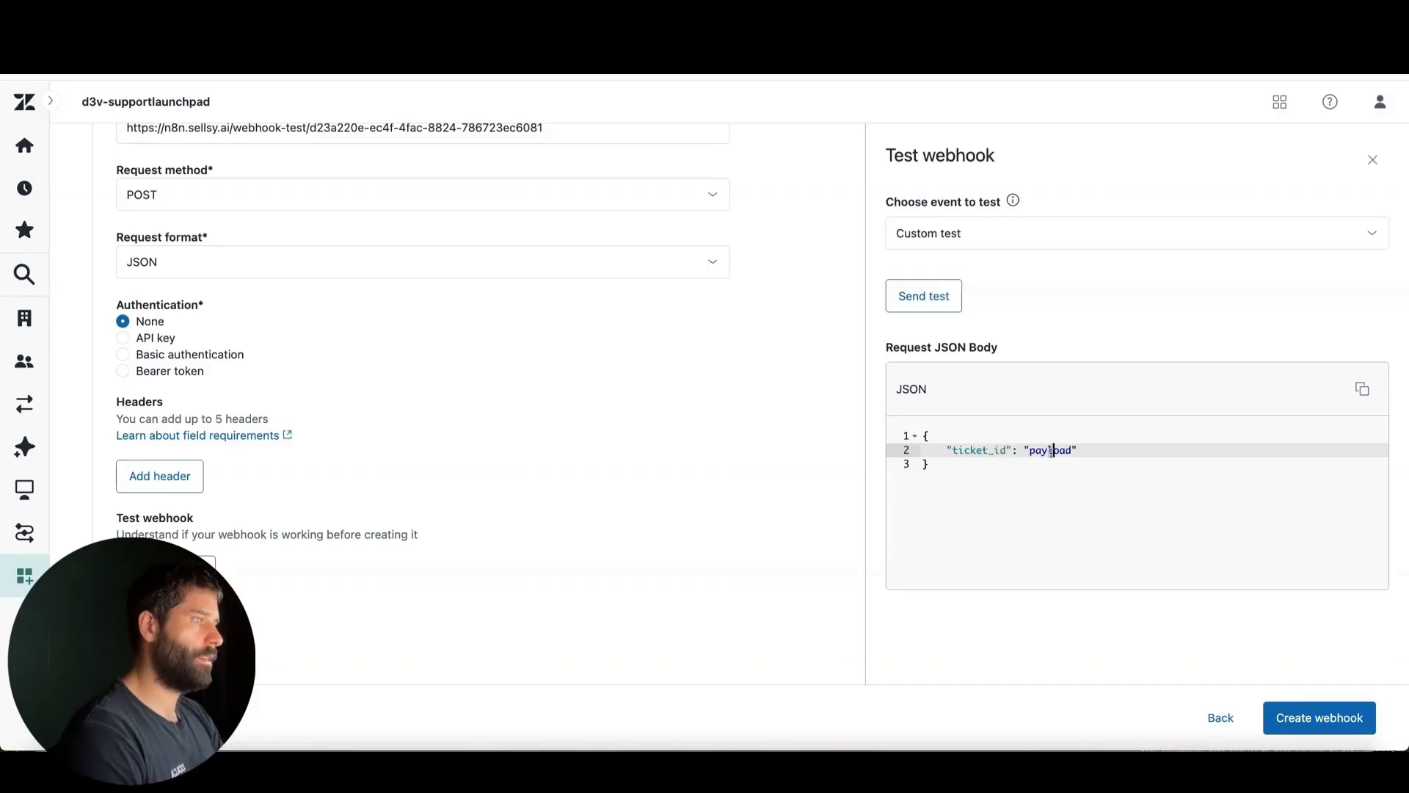
pyautogui.doubleClick(1052, 450)
pyautogui.write('12345')
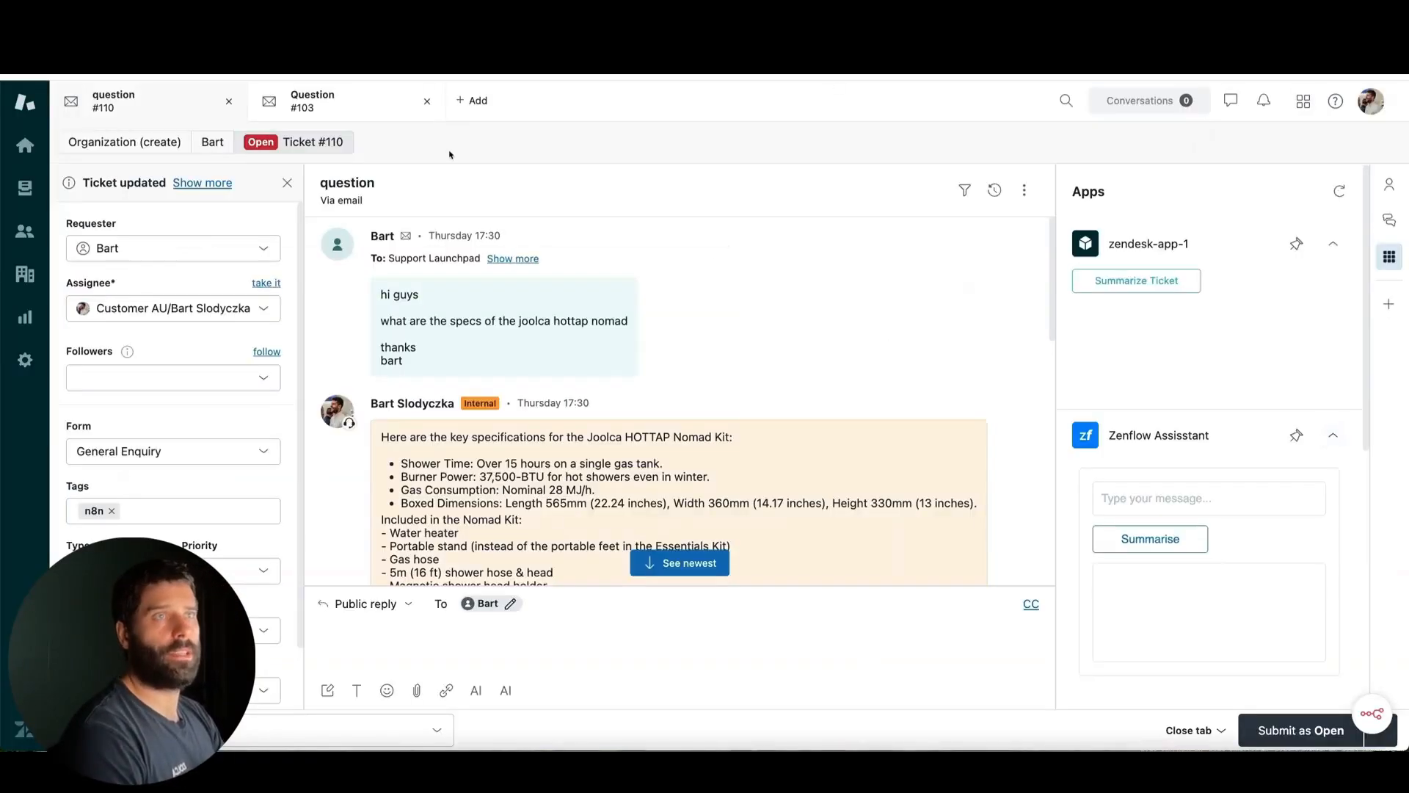
# Step: Look up the open ticket's number in Zendesk and set ticket_id in the test body to "110"
pyautogui.moveTo(450, 212)
pyautogui.mouseDown()
pyautogui.moveTo(338, 141)
pyautogui.moveTo(323, 150)
pyautogui.moveTo(346, 152)
pyautogui.mouseUp()
pyautogui.doubleClick(345, 150)
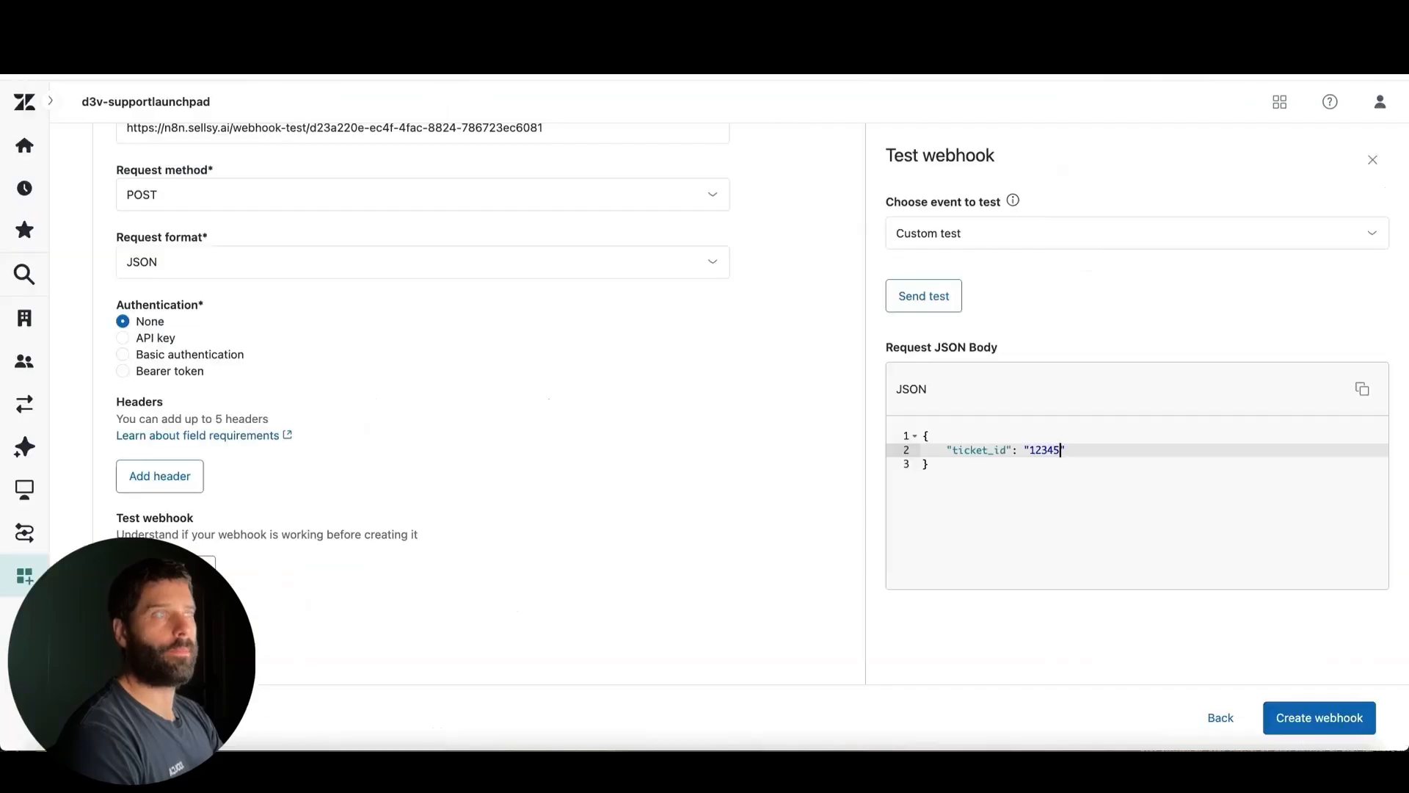
pyautogui.doubleClick(1060, 449)
pyautogui.write('11')
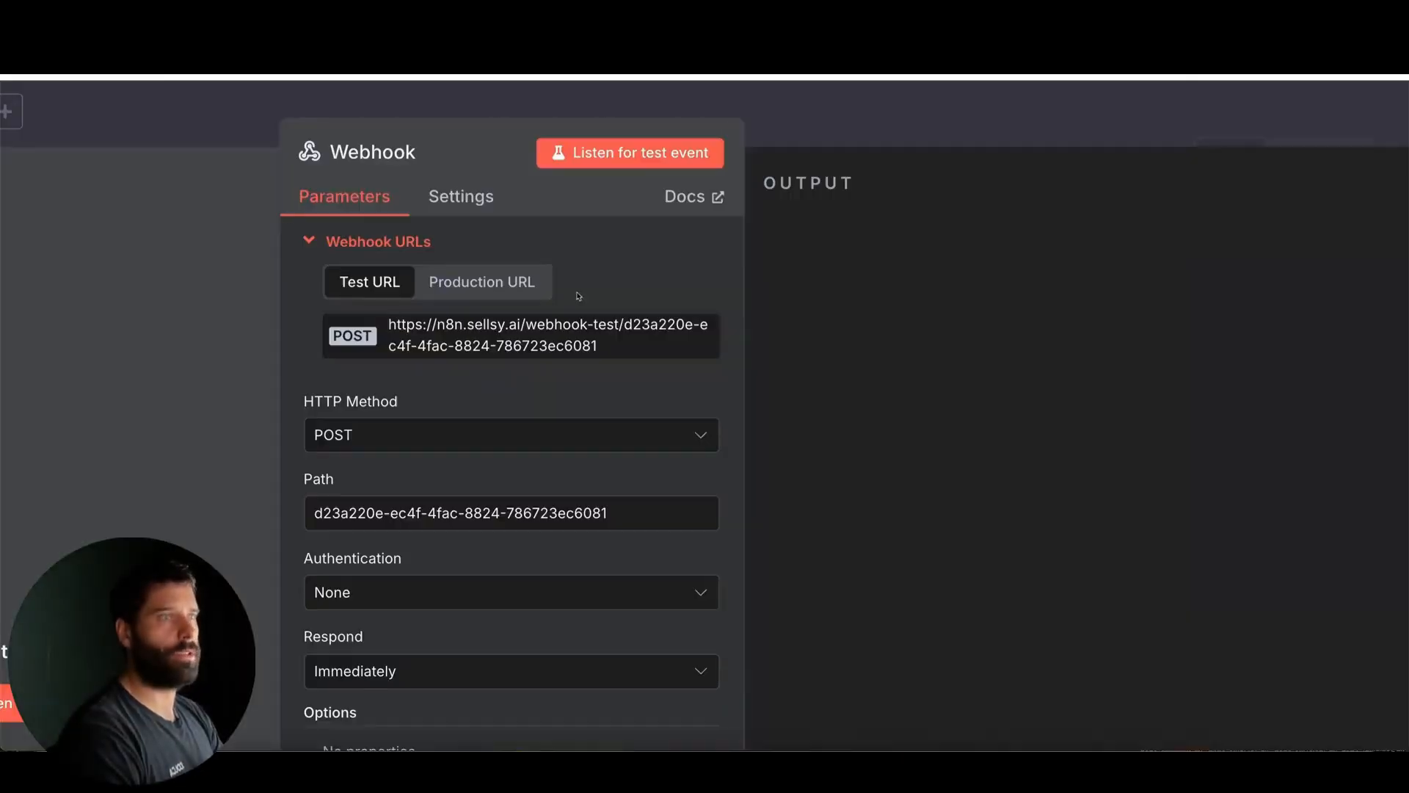
# Step: Leave the n8n Webhook node and review the customer's question and the latest AI reply in the Zendesk ticket
pyautogui.scroll(-5, 579, 297)
pyautogui.click(551, 104)
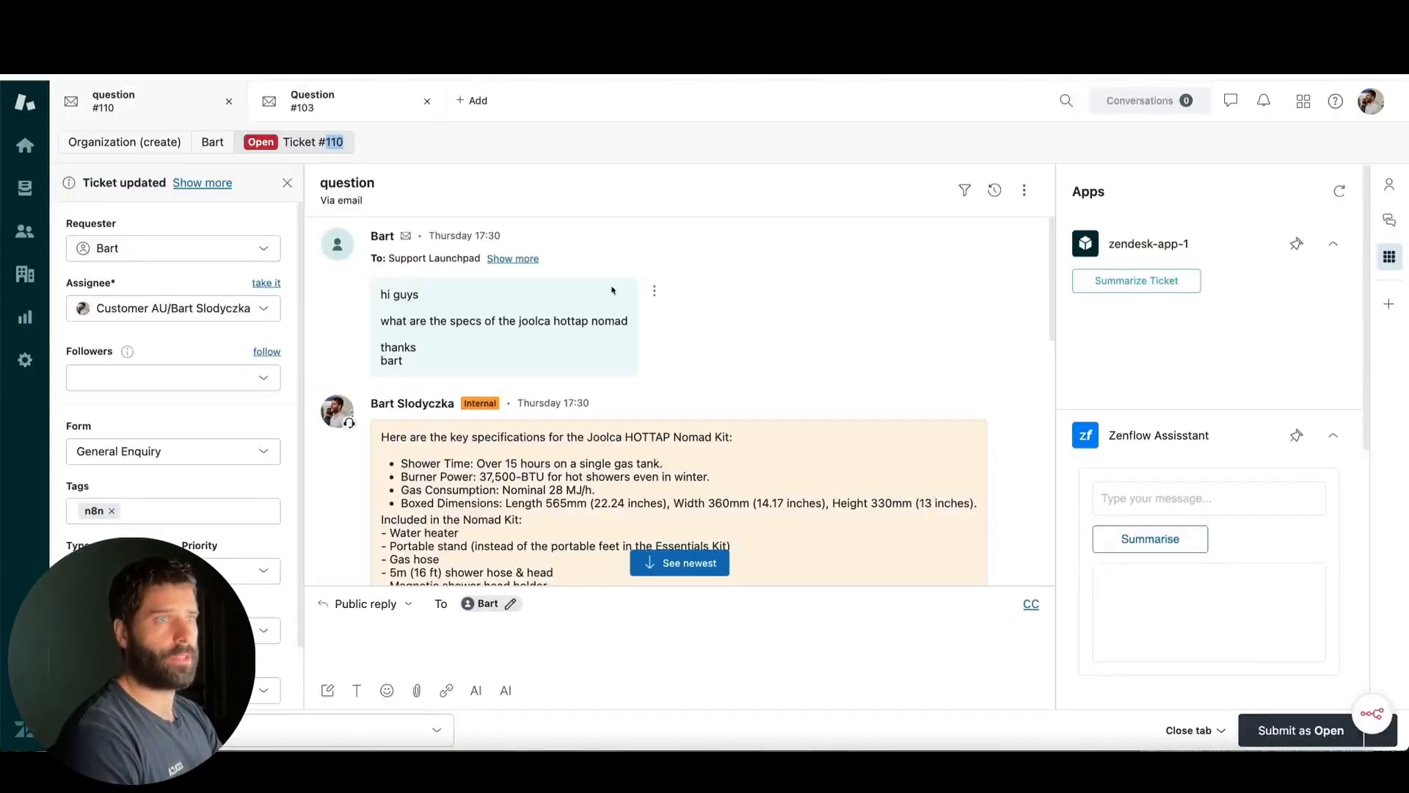
pyautogui.moveTo(878, 278)
pyautogui.mouseDown()
pyautogui.moveTo(485, 290)
pyautogui.moveTo(571, 337)
pyautogui.mouseUp()
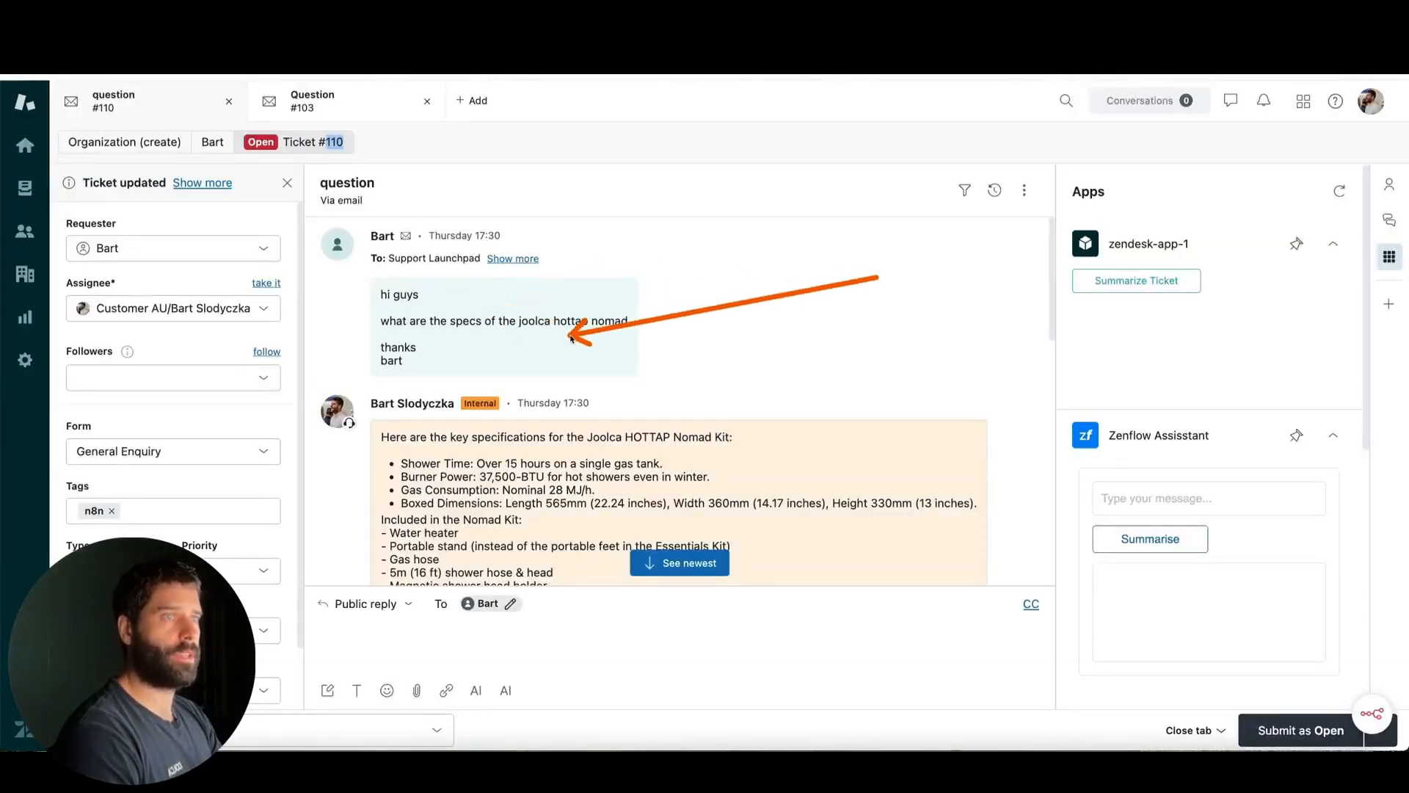
pyautogui.scroll(-15, 779, 320)
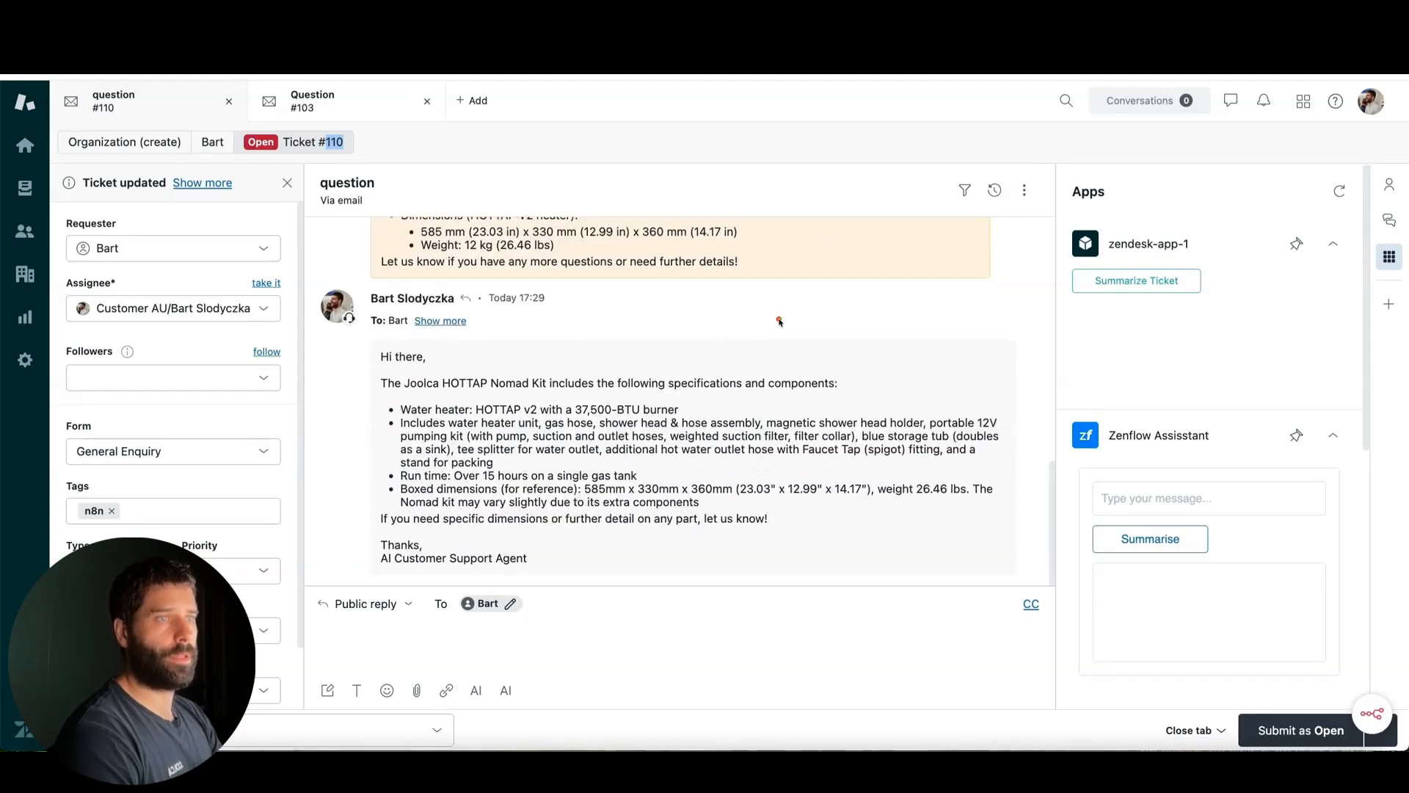
pyautogui.moveTo(779, 321)
pyautogui.mouseDown()
pyautogui.moveTo(519, 470)
pyautogui.moveTo(631, 396)
pyautogui.moveTo(591, 414)
pyautogui.mouseUp()
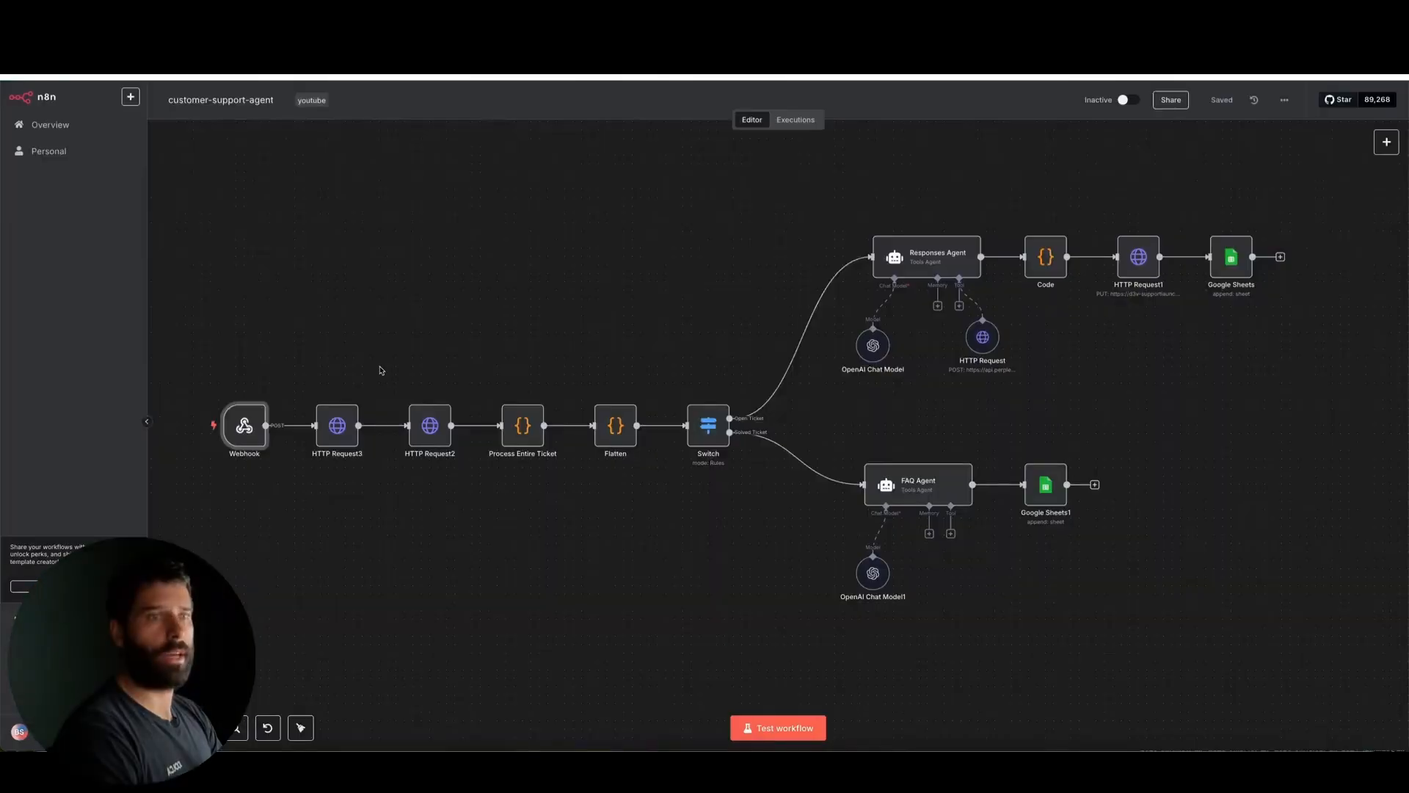
# Step: Start a test run of the n8n workflow, and send the custom webhook test from Zendesk
pyautogui.click(777, 728)
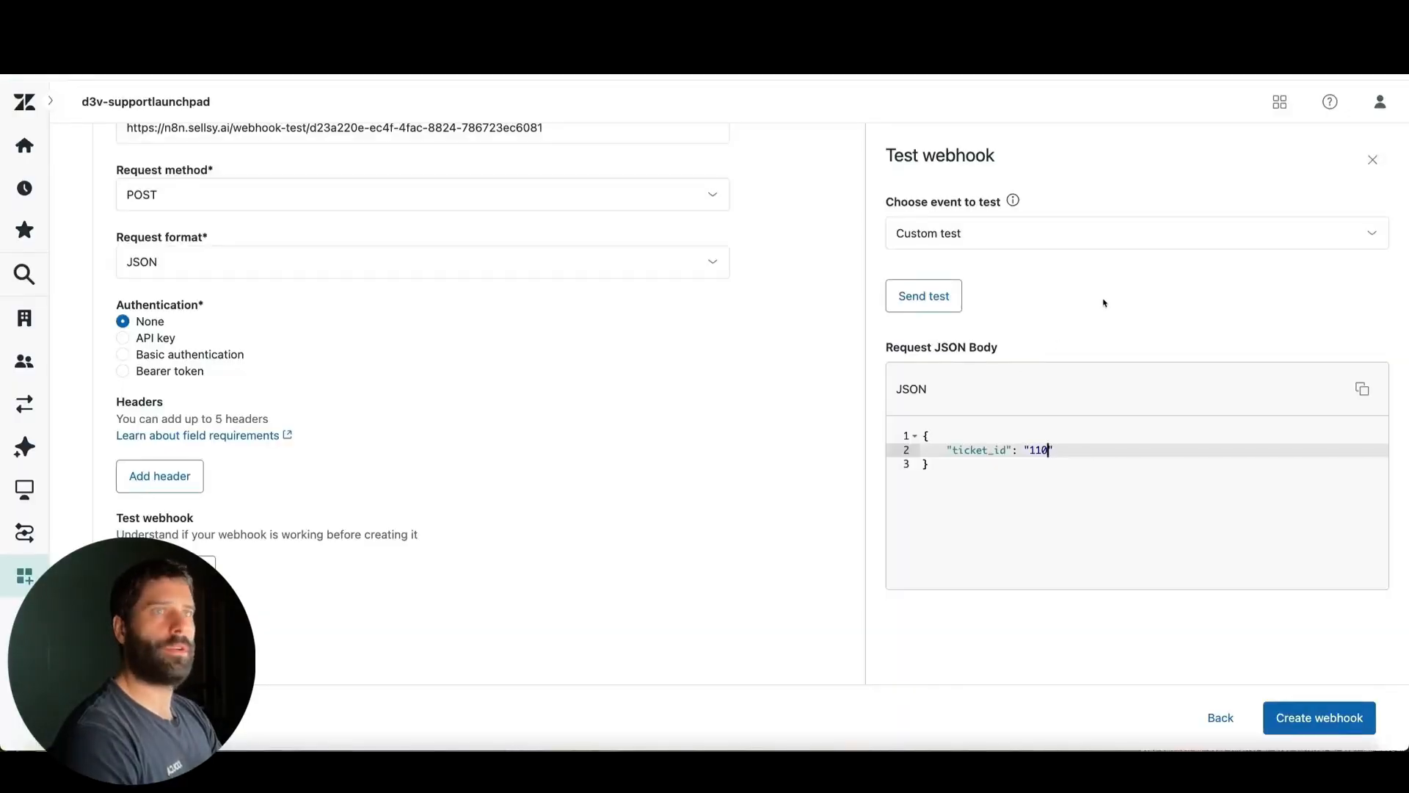
pyautogui.click(937, 296)
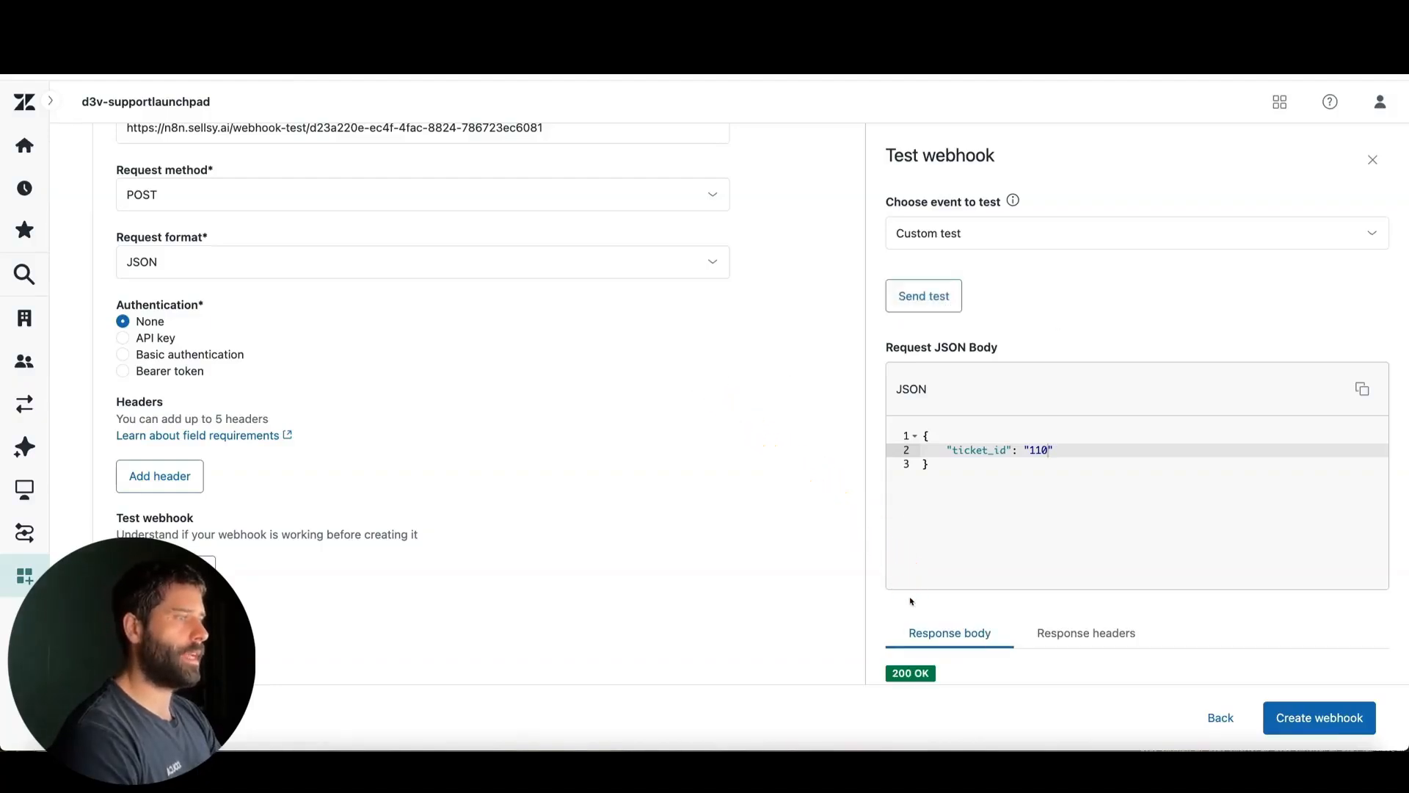
pyautogui.scroll(-3, 910, 601)
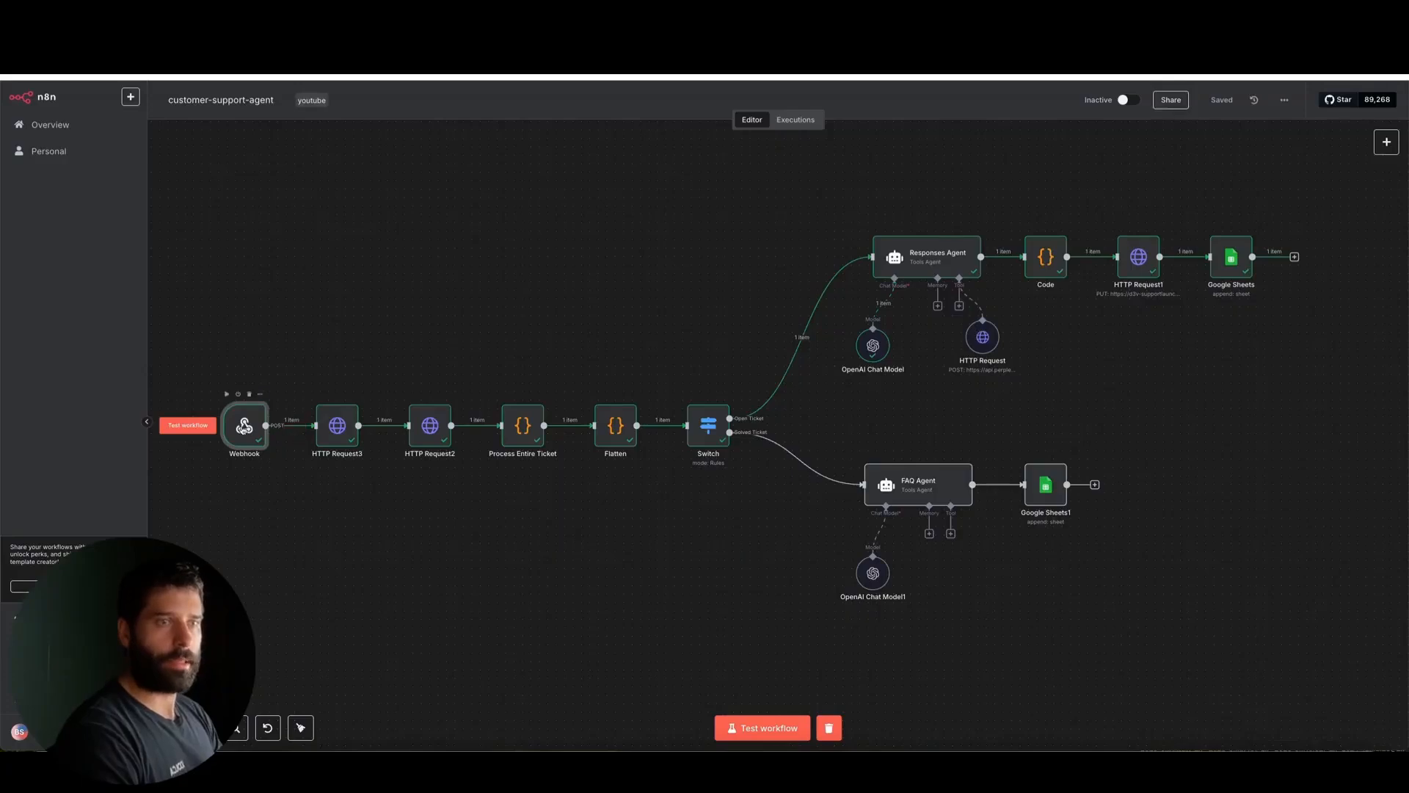
# Step: Open the Webhook node in the n8n workflow and examine the ticket_id in its JSON output
pyautogui.doubleClick(245, 425)
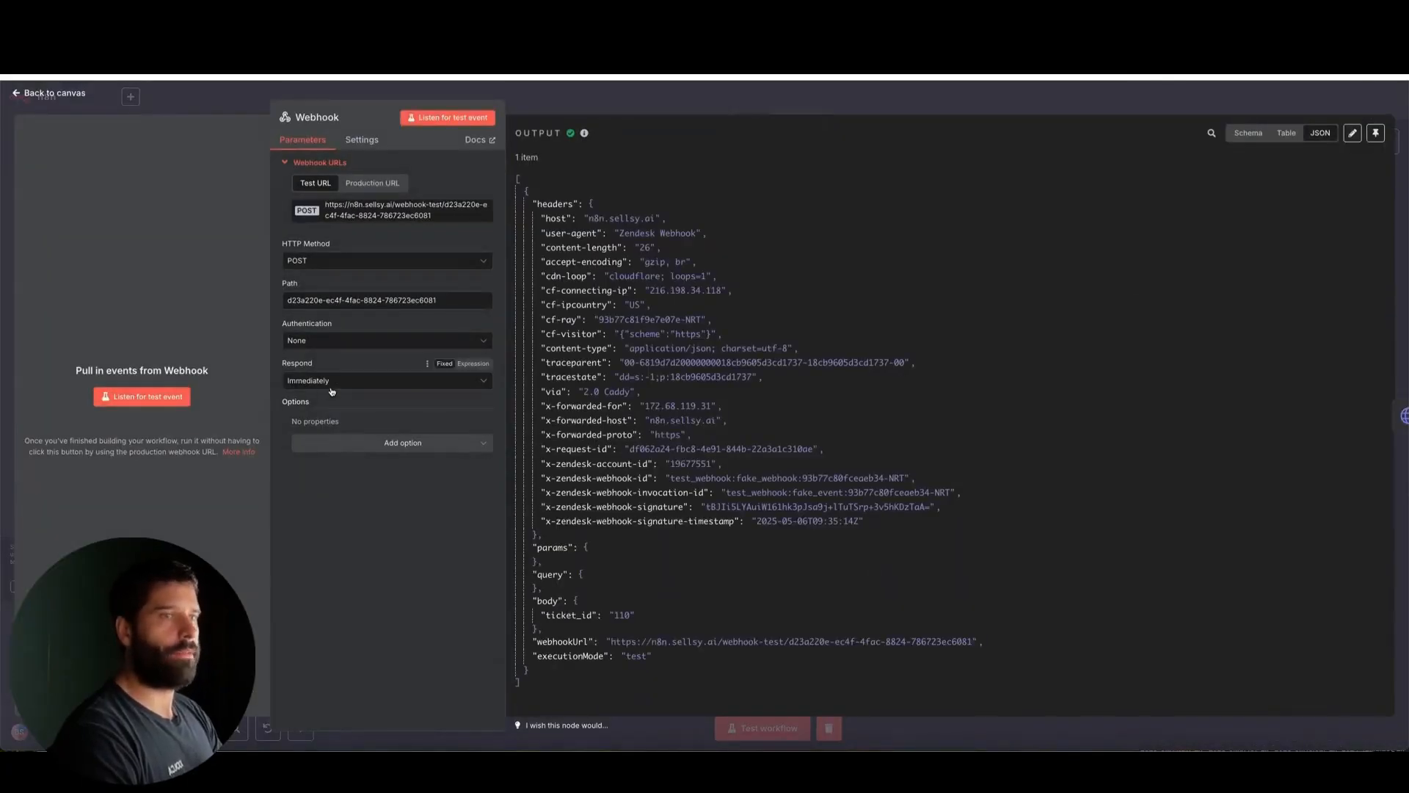
pyautogui.scroll(-1, 596, 435)
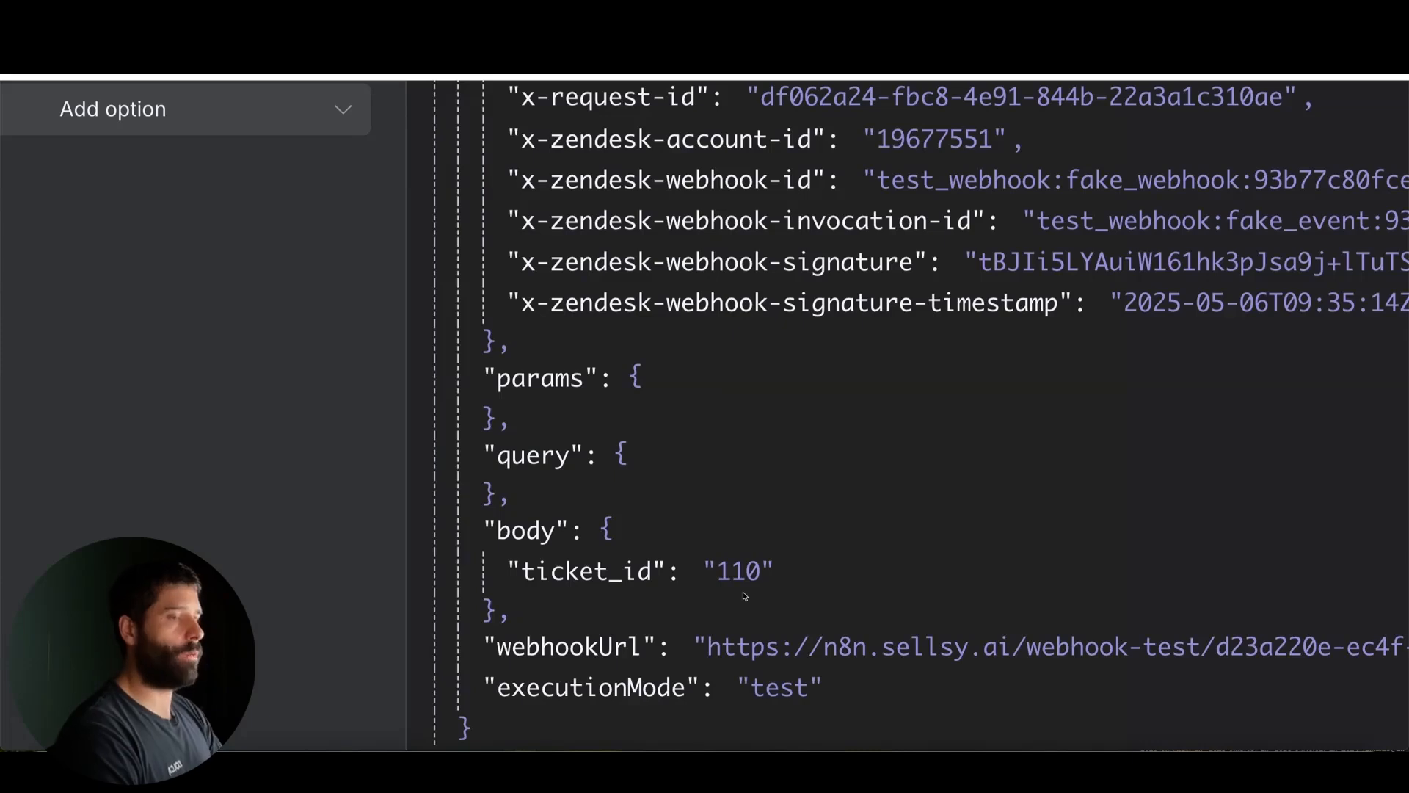
# Step: Highlight the ticket_id value in the Webhook node's JSON output and return to the workflow canvas
pyautogui.doubleClick(769, 571)
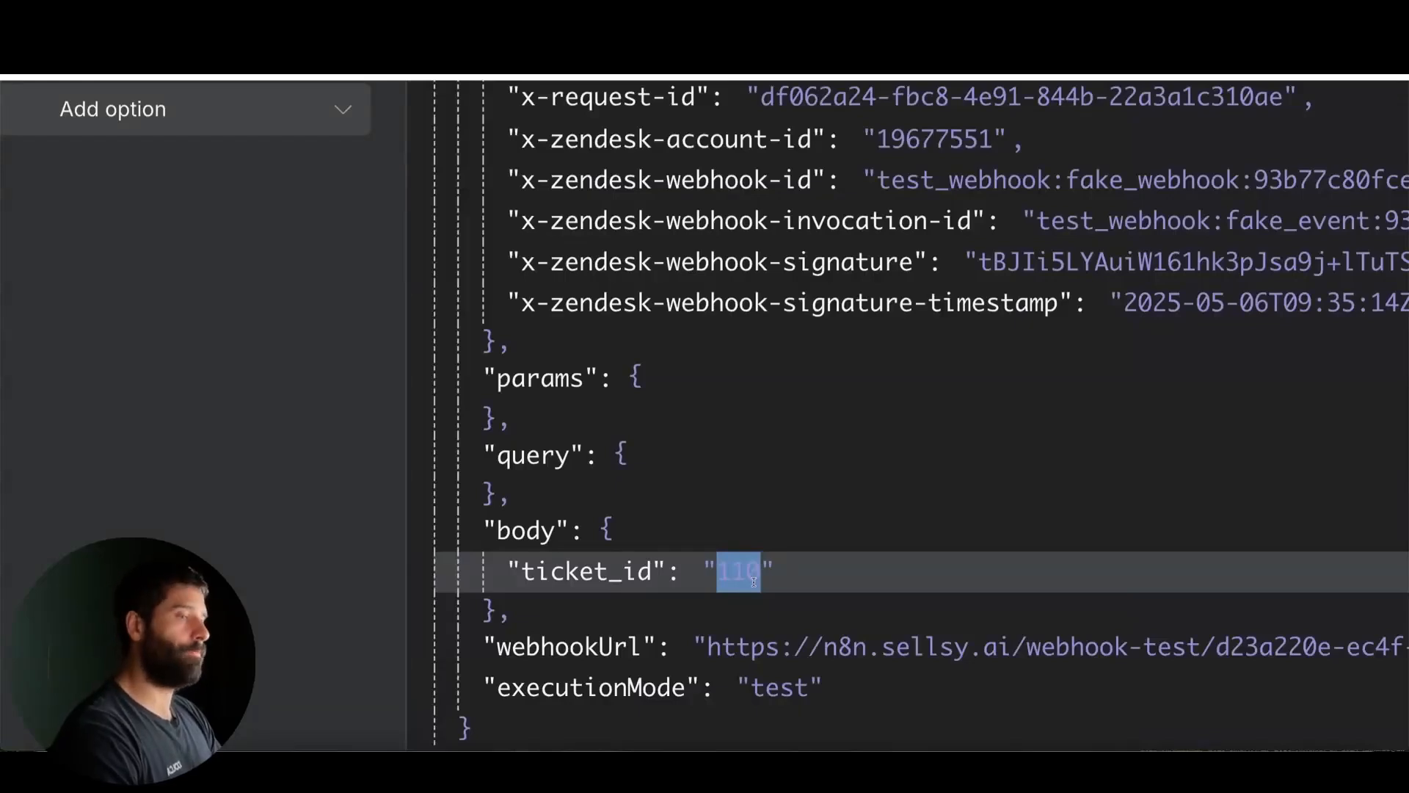
pyautogui.moveTo(763, 580); pyautogui.dragTo(724, 574)
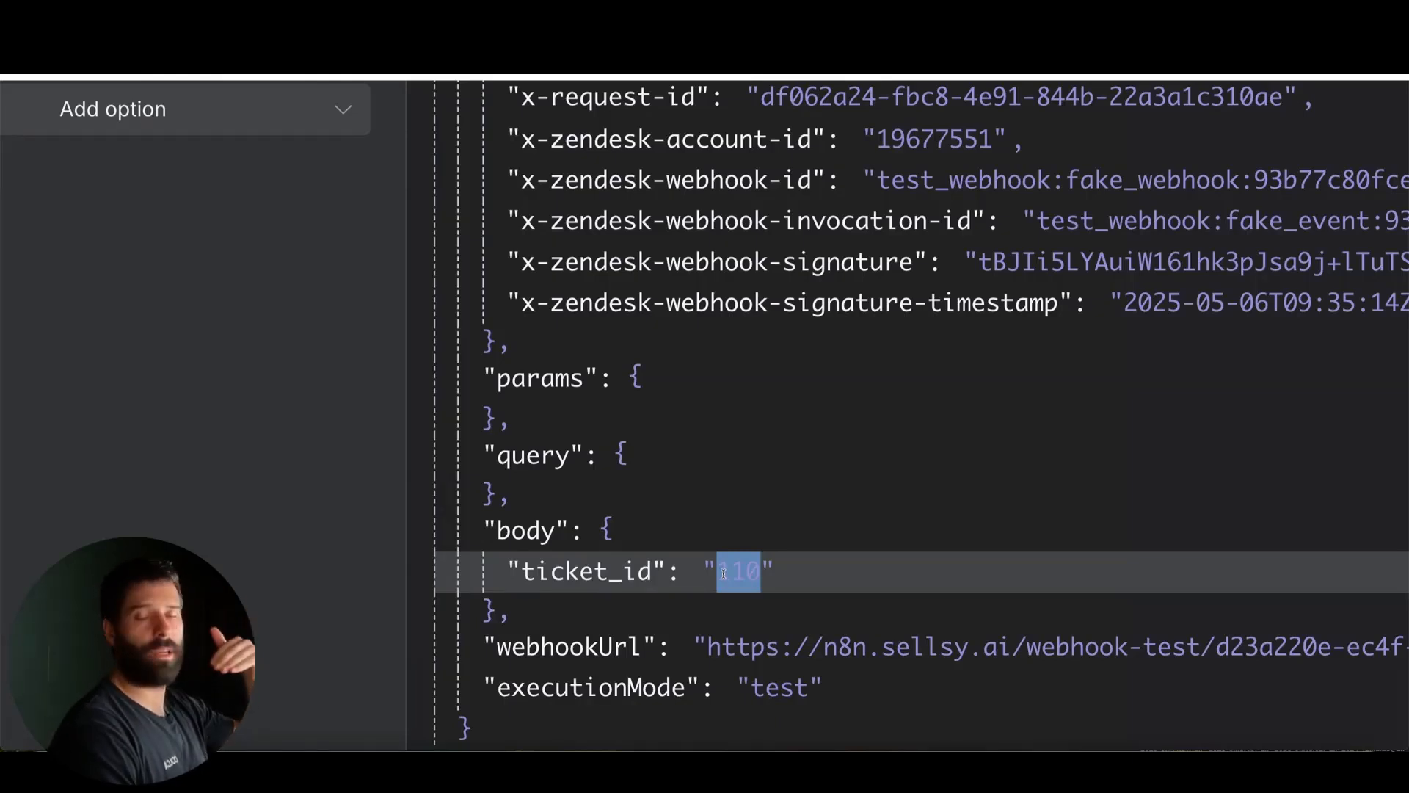
pyautogui.scroll(-5, 757, 574)
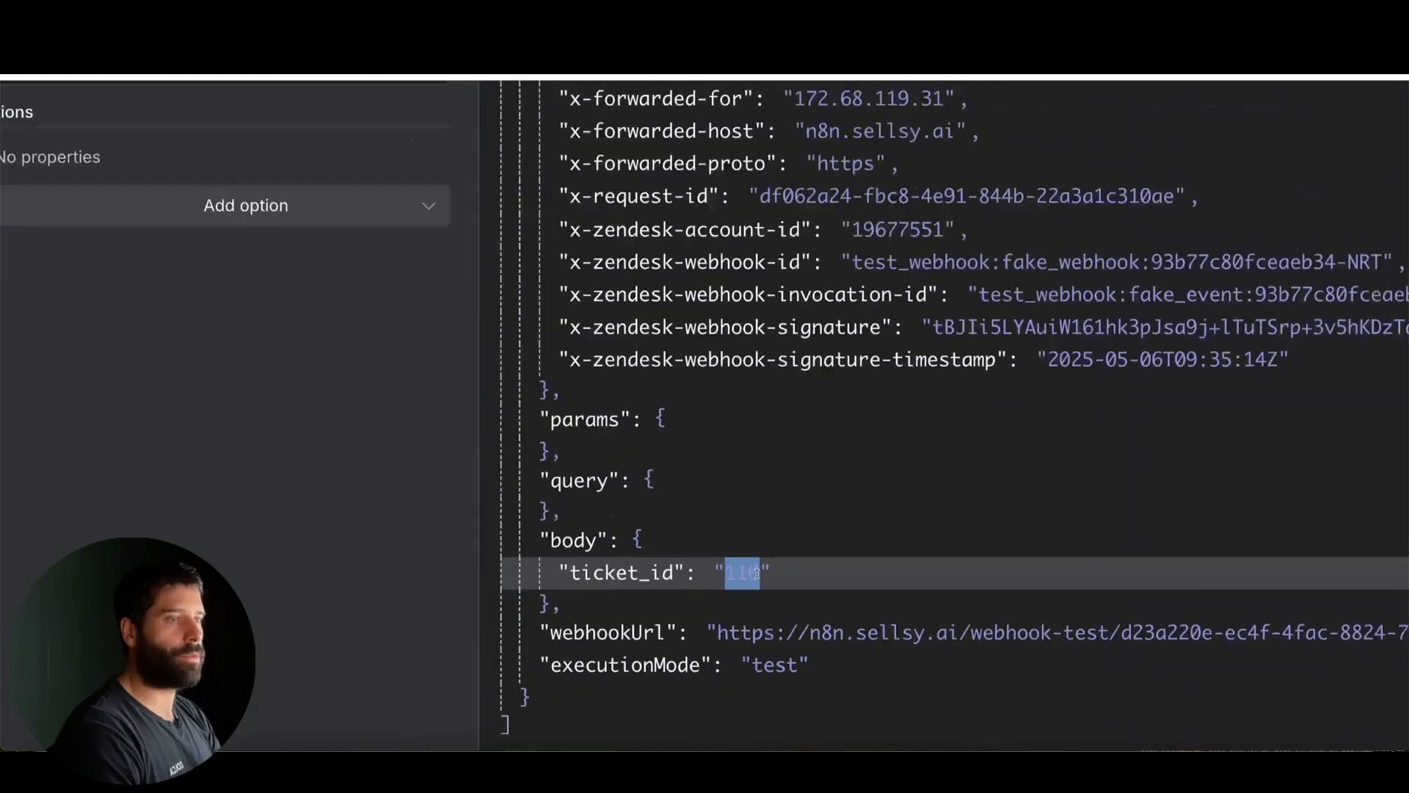
pyautogui.click(615, 109)
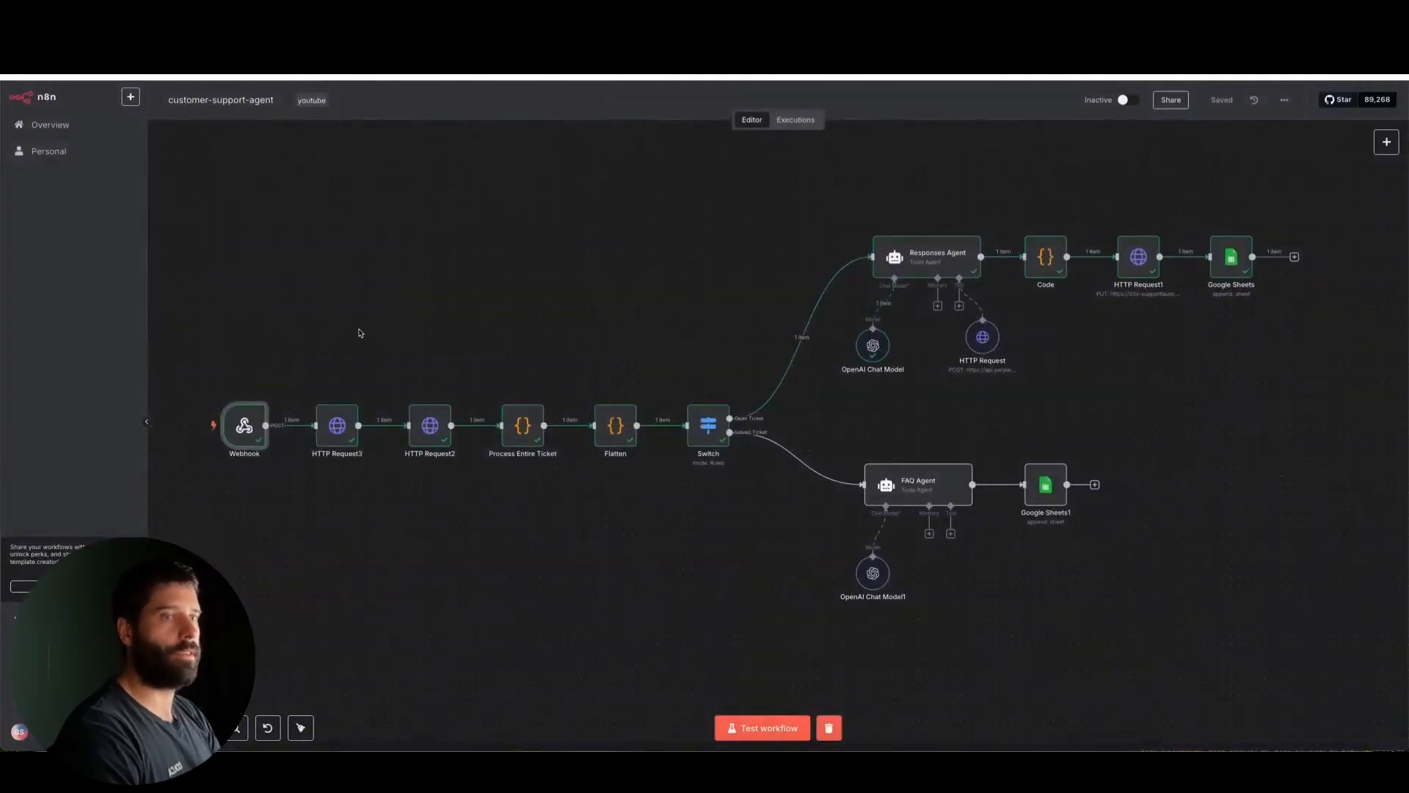
# Step: Open the HTTP Request3 node, highlight the Zendesk base address and its subdomain in the request URL, and close the node
pyautogui.doubleClick(337, 425)
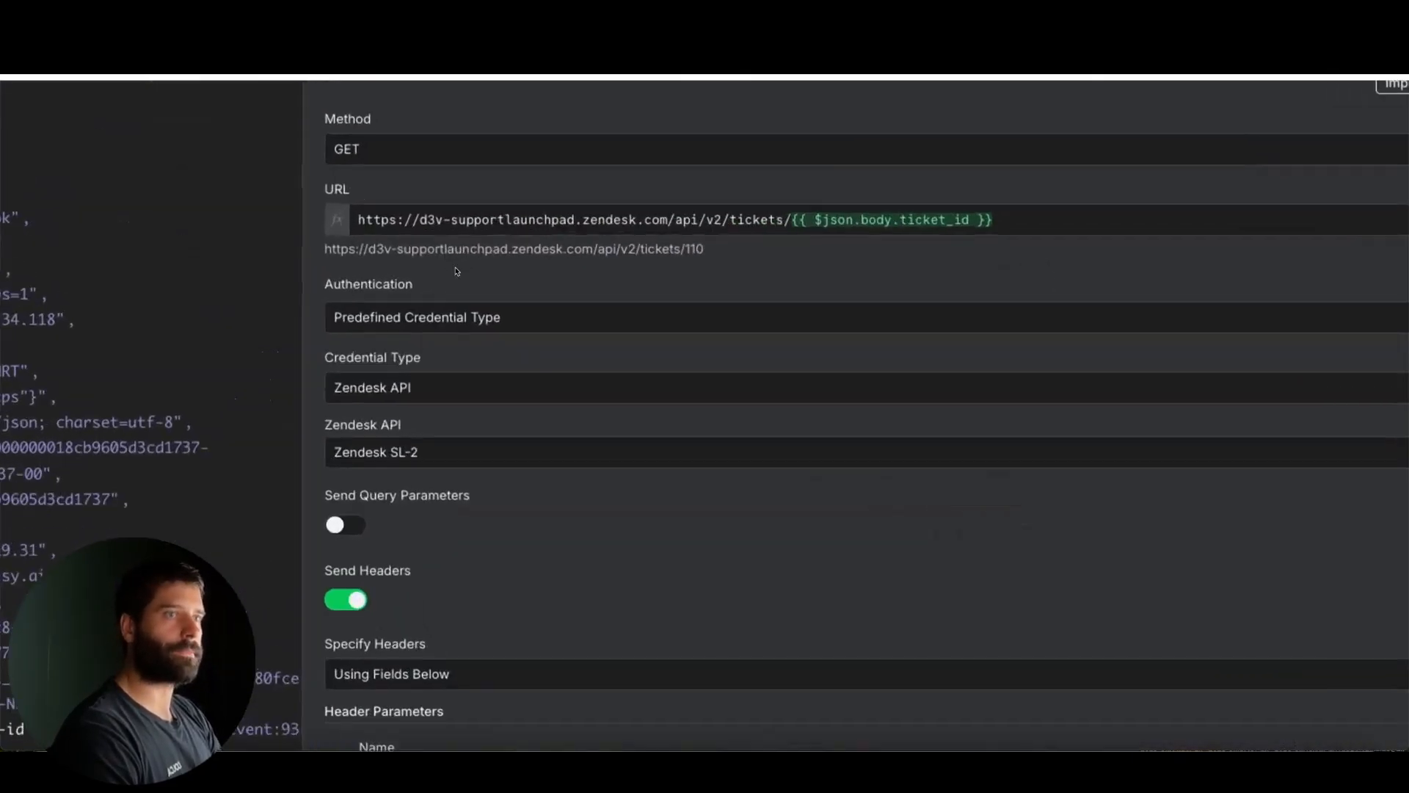
pyautogui.moveTo(574, 224); pyautogui.dragTo(422, 221)
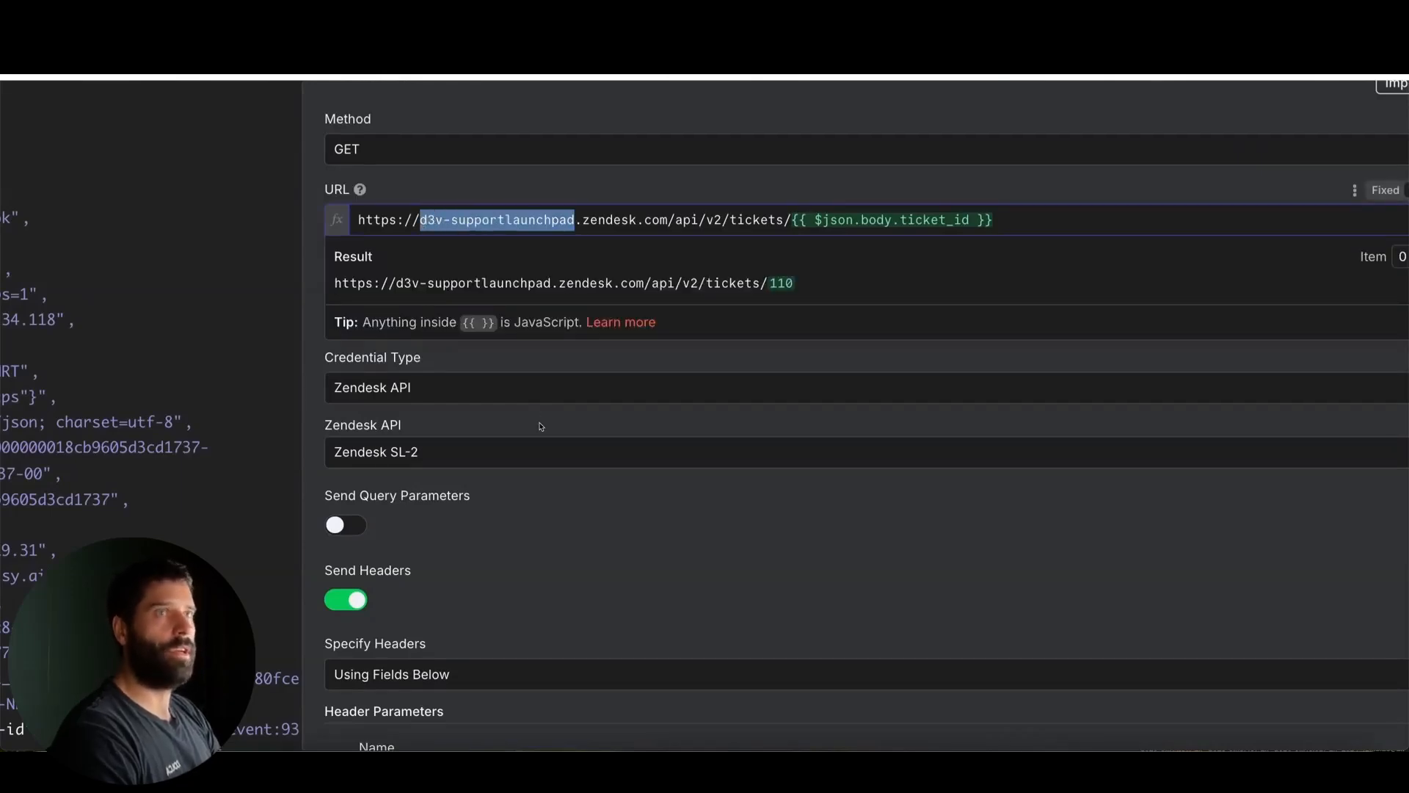
pyautogui.moveTo(666, 220); pyautogui.dragTo(364, 218)
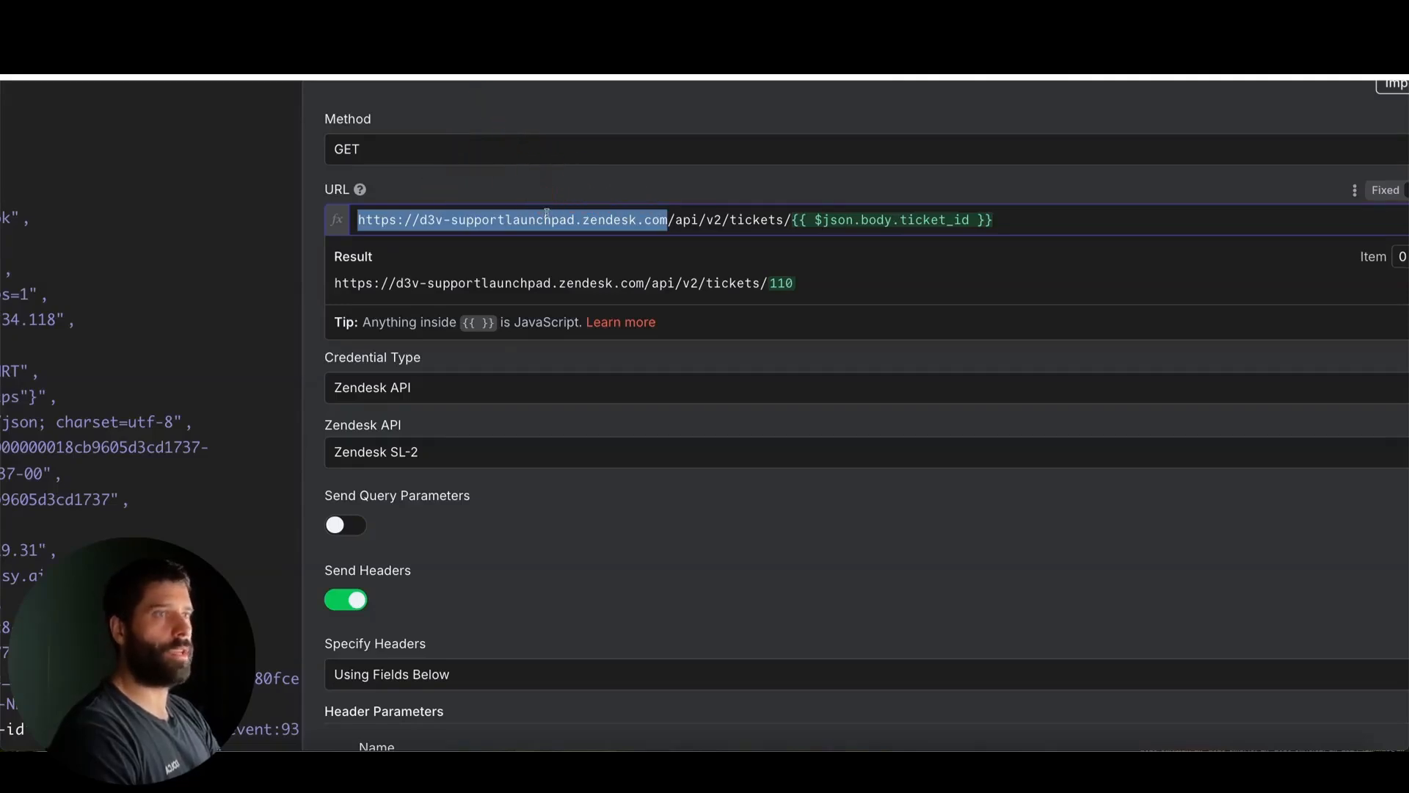
pyautogui.moveTo(574, 219); pyautogui.dragTo(423, 220)
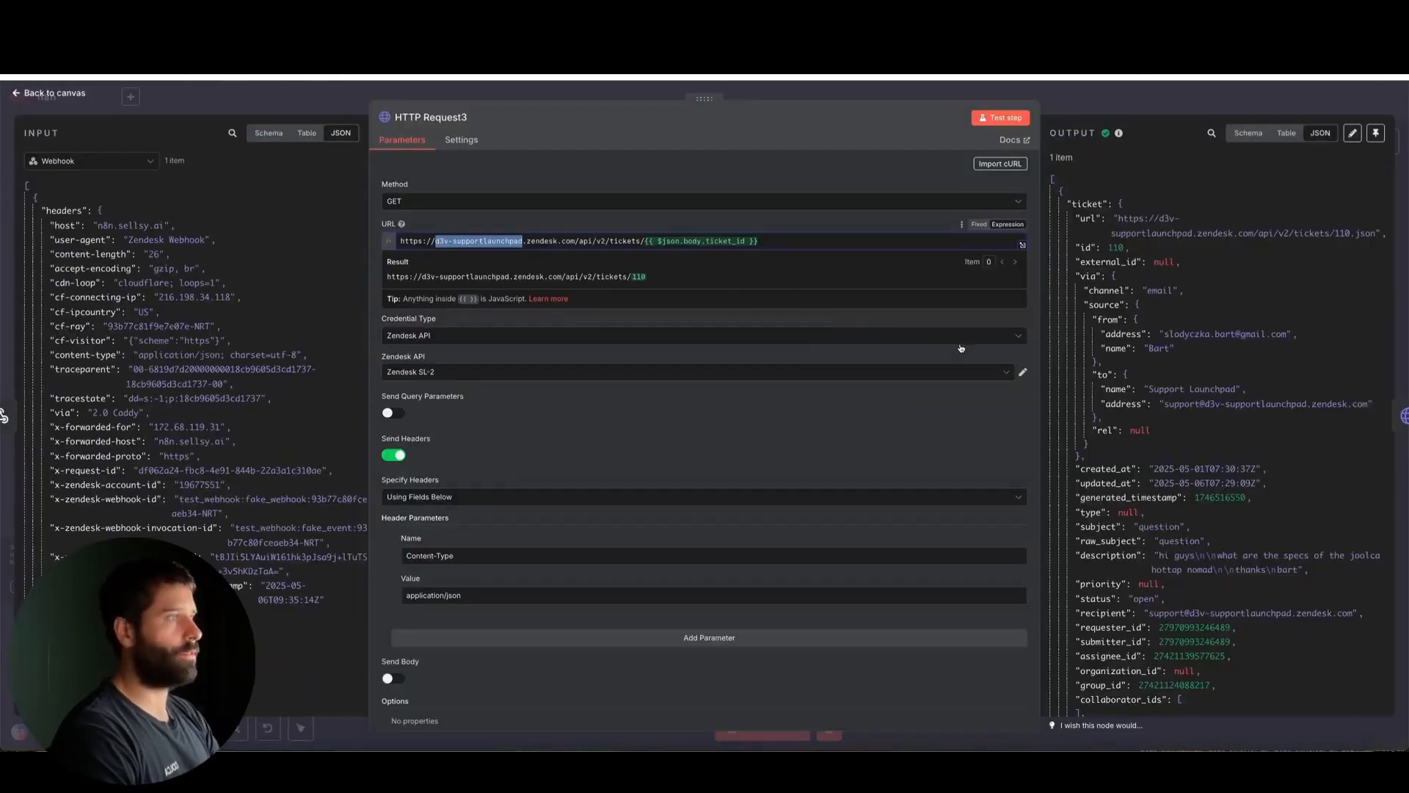
pyautogui.click(1131, 98)
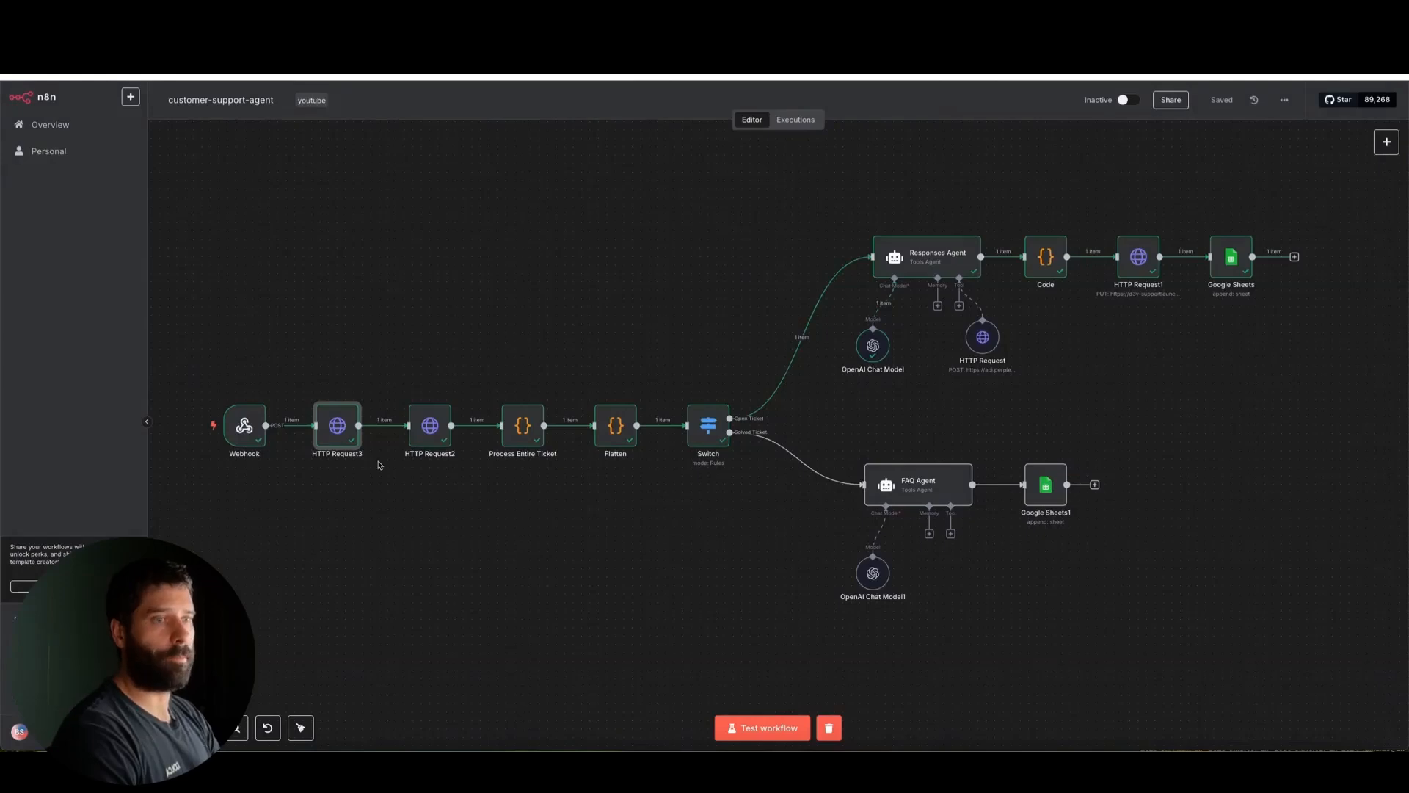
# Step: Open the HTTP Request2 node, review its GET request URL for the ticket's comments, and close the node
pyautogui.scroll(4, 379, 464)
pyautogui.hscroll(-2, 379, 464)
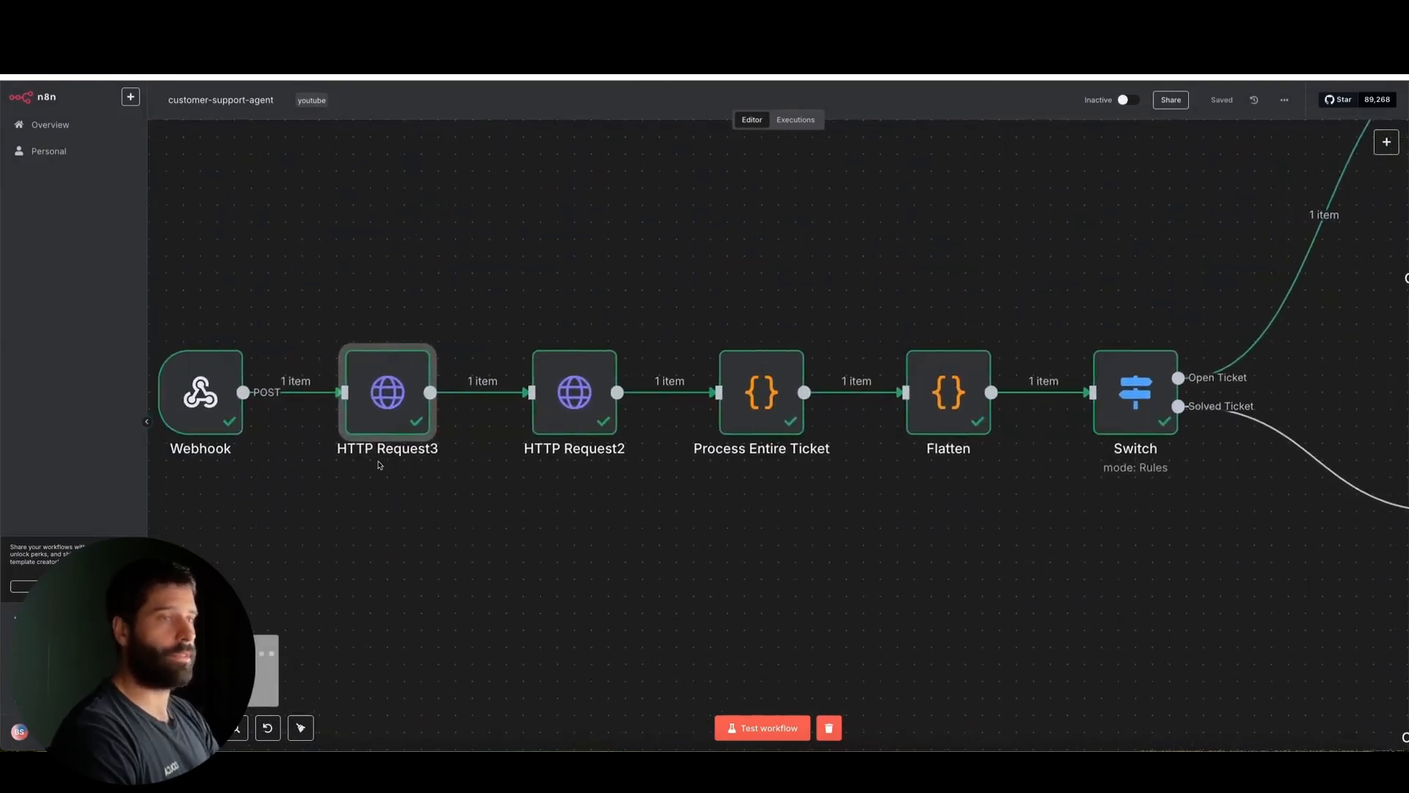
pyautogui.click(567, 385)
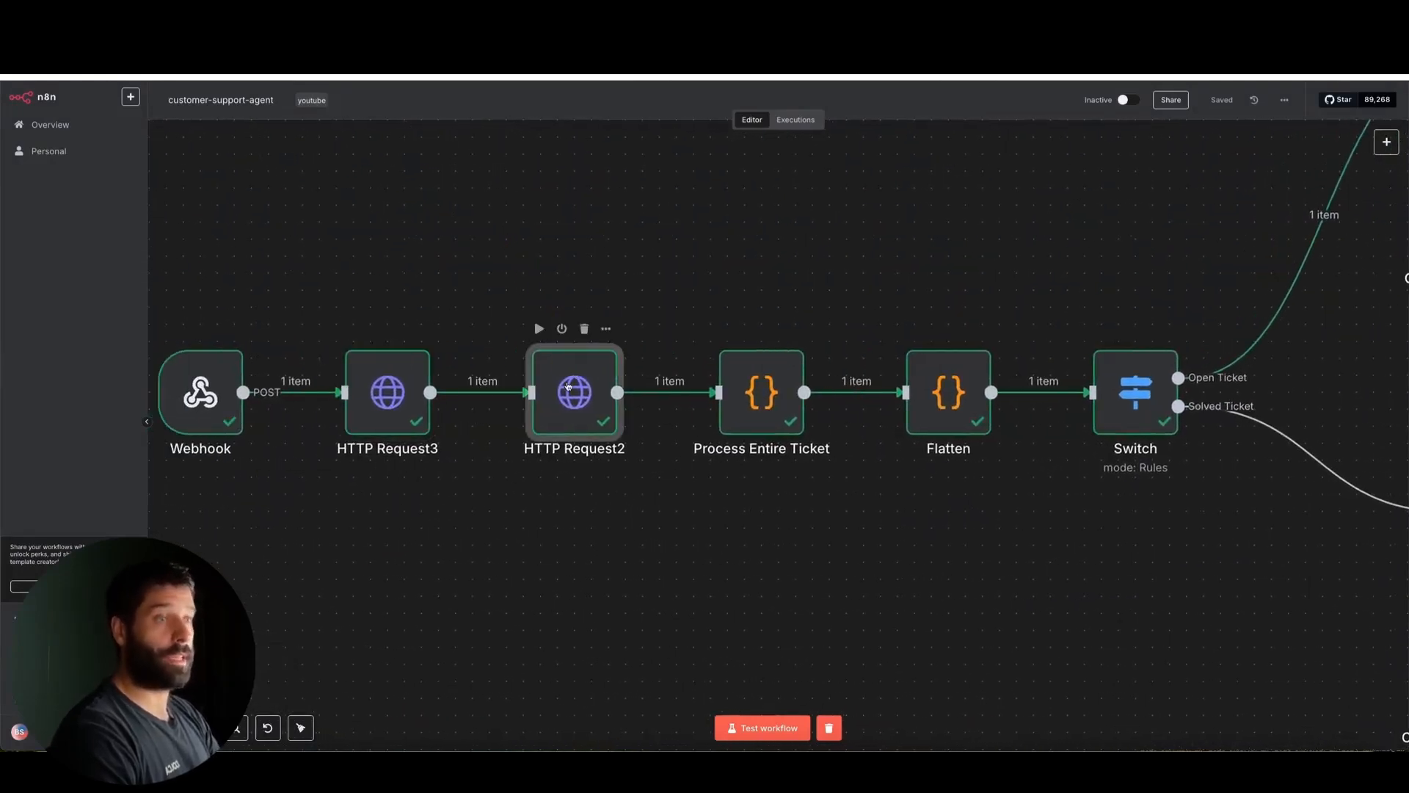
pyautogui.doubleClick(567, 385)
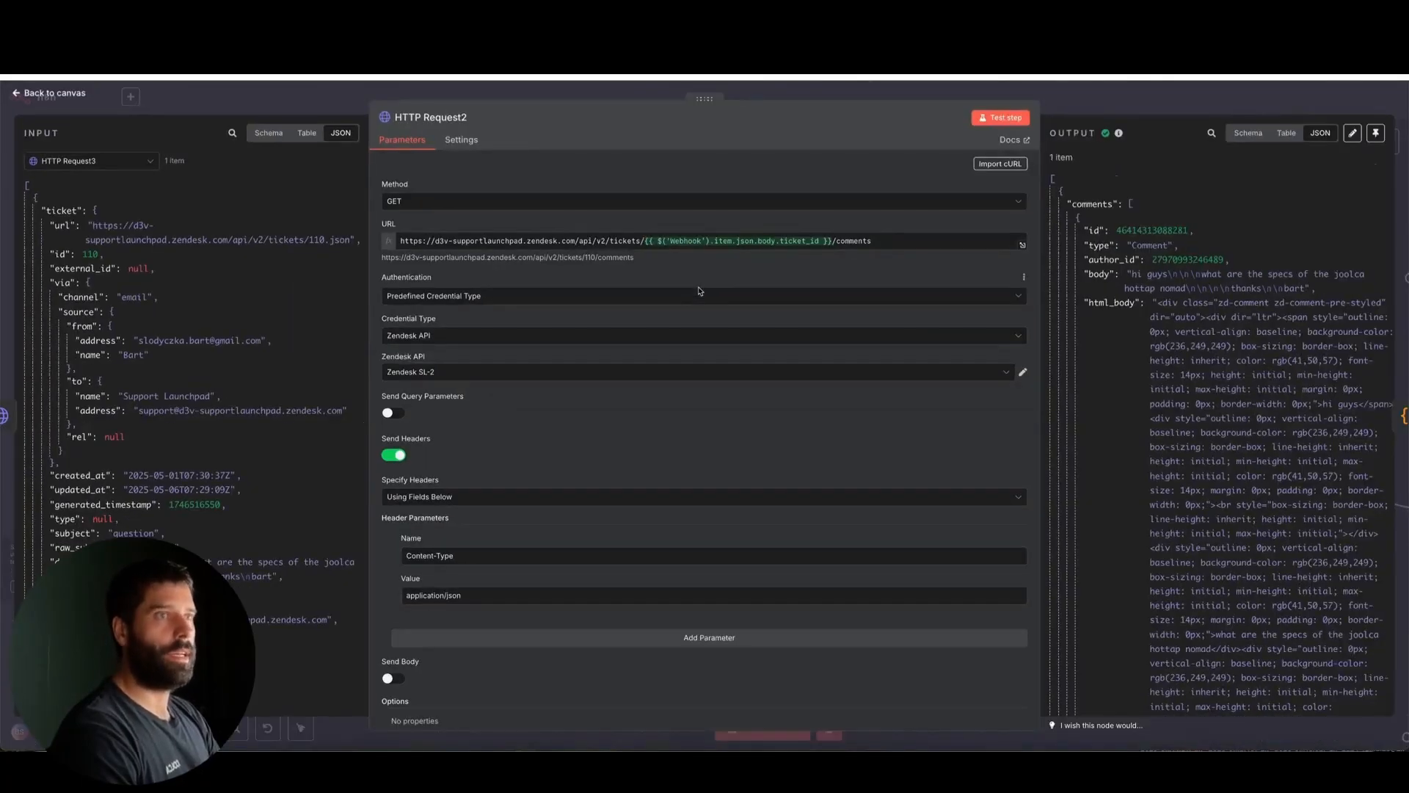
pyautogui.click(370, 93)
# Step: Reopen the HTTP Request3 node, examine its authentication, header settings and returned ticket data, and return to the canvas
pyautogui.doubleClick(382, 405)
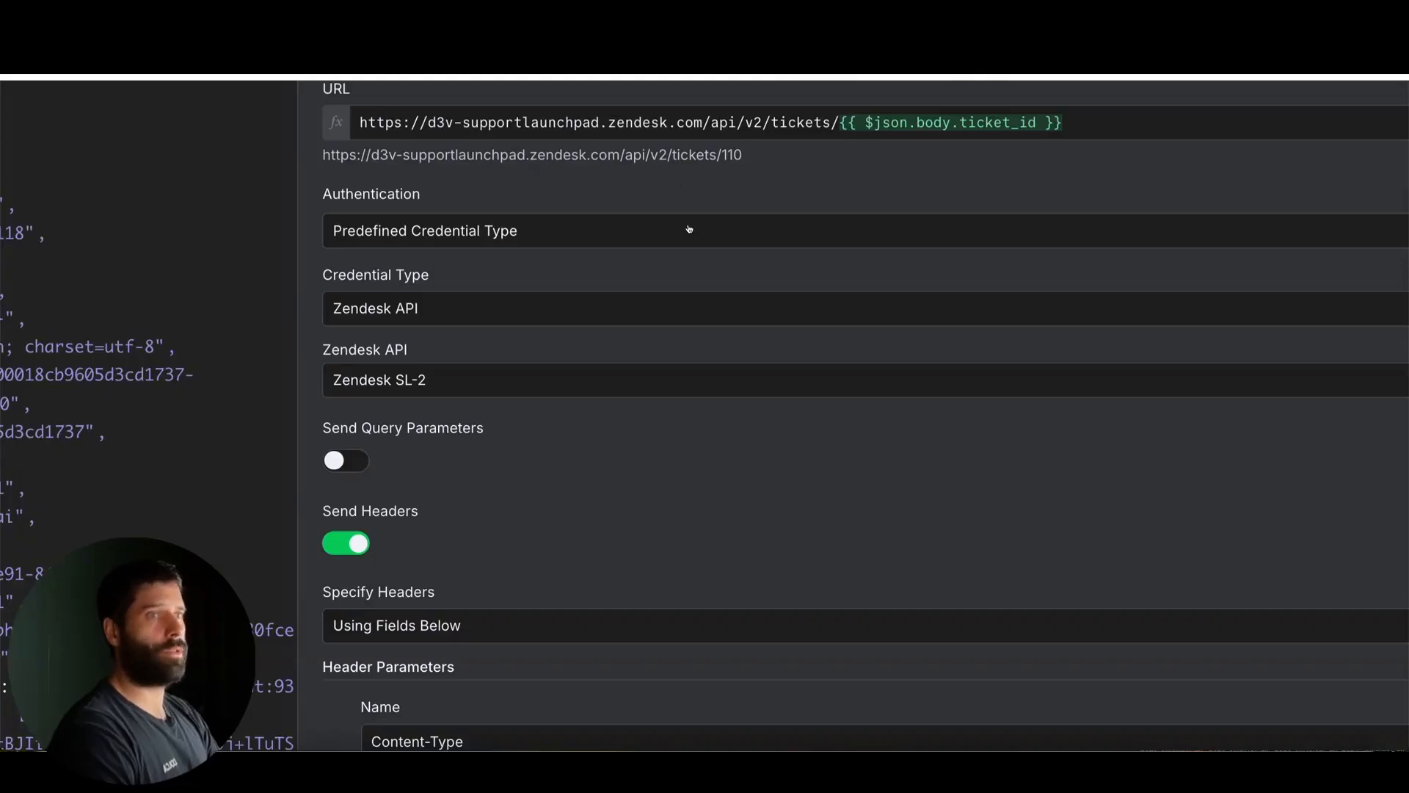
pyautogui.scroll(-3, 686, 231)
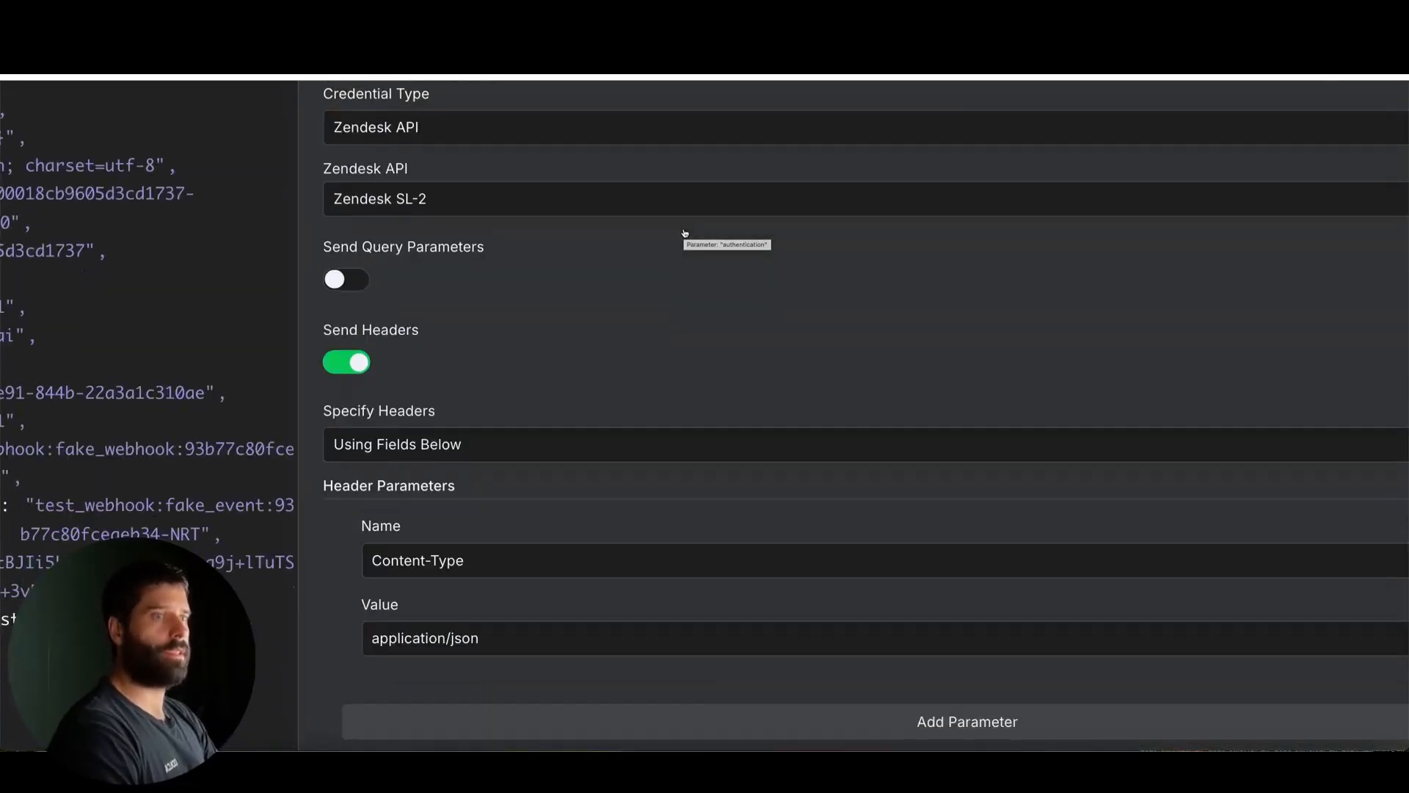
pyautogui.scroll(-3, 685, 234)
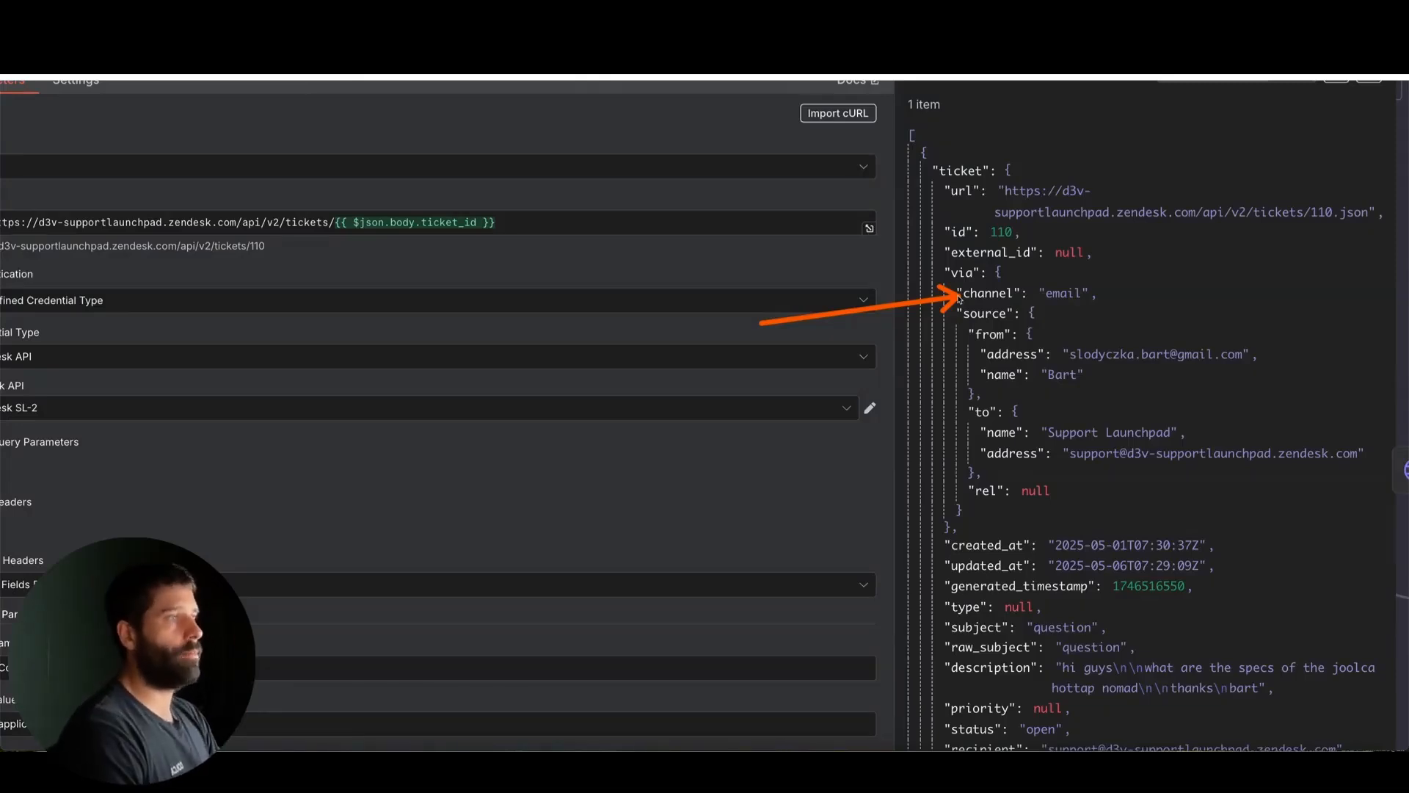
pyautogui.scroll(-2, 855, 378)
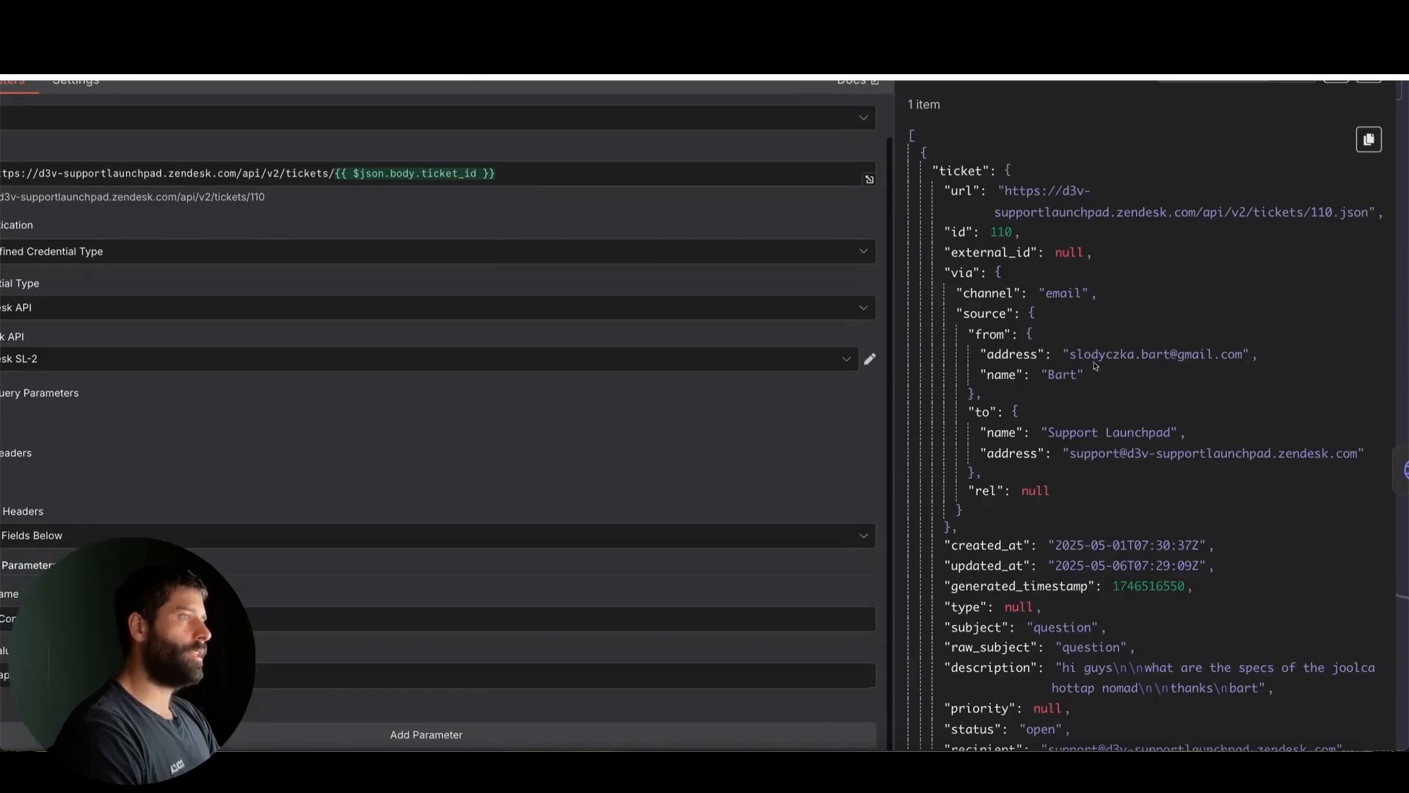
pyautogui.moveTo(855, 377)
pyautogui.mouseDown()
pyautogui.moveTo(1001, 293)
pyautogui.moveTo(1036, 292)
pyautogui.moveTo(983, 364)
pyautogui.moveTo(988, 412)
pyautogui.moveTo(1016, 355)
pyautogui.moveTo(999, 453)
pyautogui.mouseUp()
pyautogui.scroll(-1, 1069, 483)
pyautogui.scroll(-5, 1069, 484)
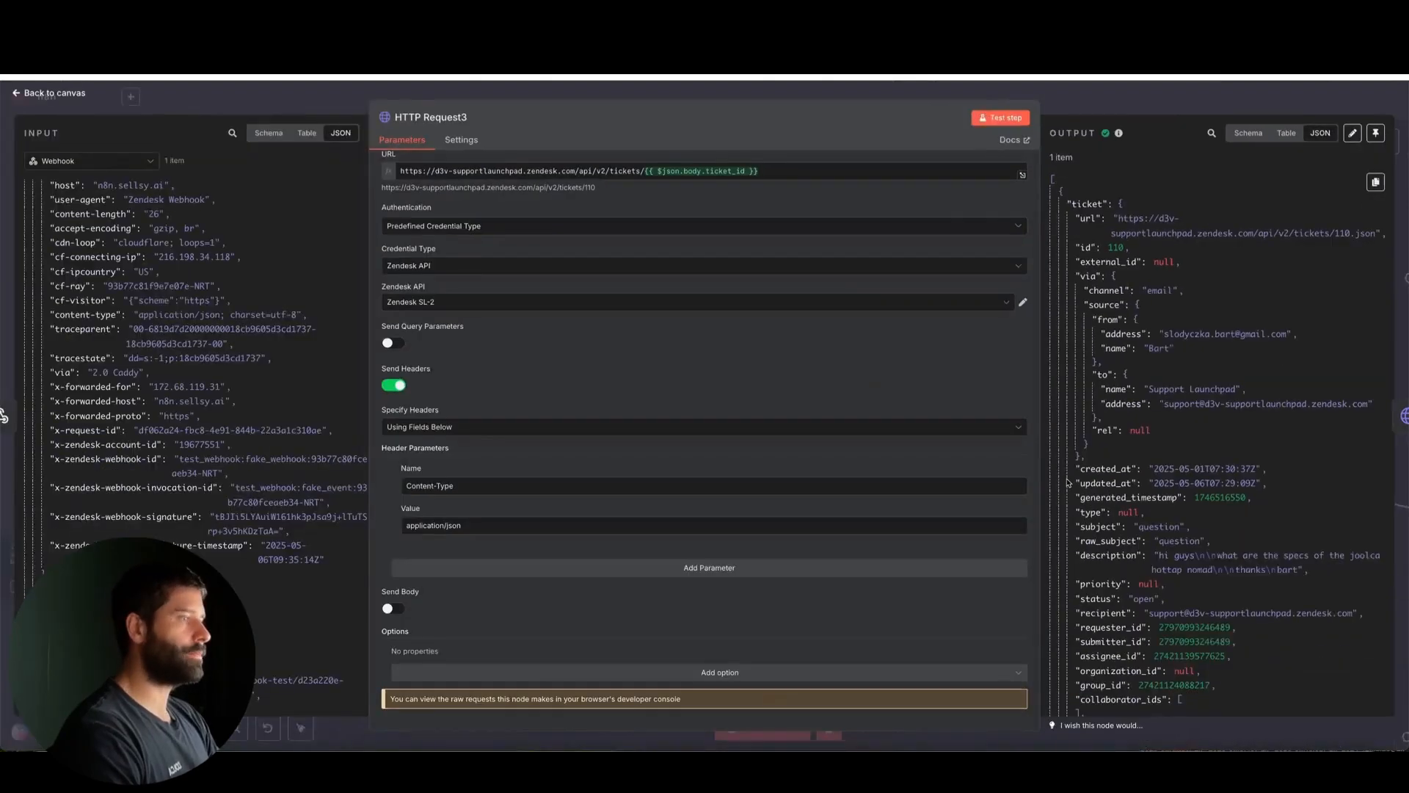
pyautogui.scroll(-1, 1142, 516)
pyautogui.scroll(-5, 1142, 516)
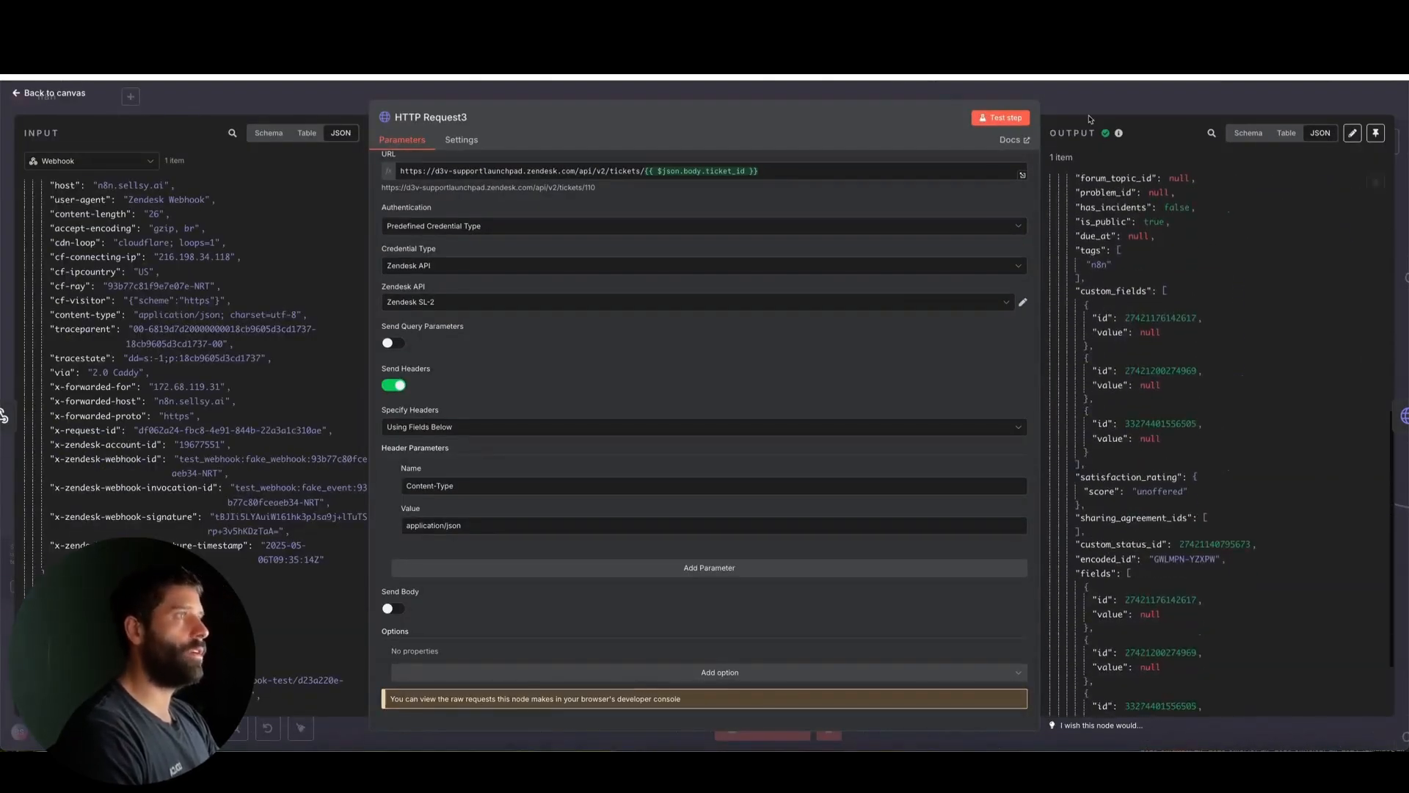
pyautogui.press('Escape')
pyautogui.moveTo(519, 239); pyautogui.dragTo(378, 371)
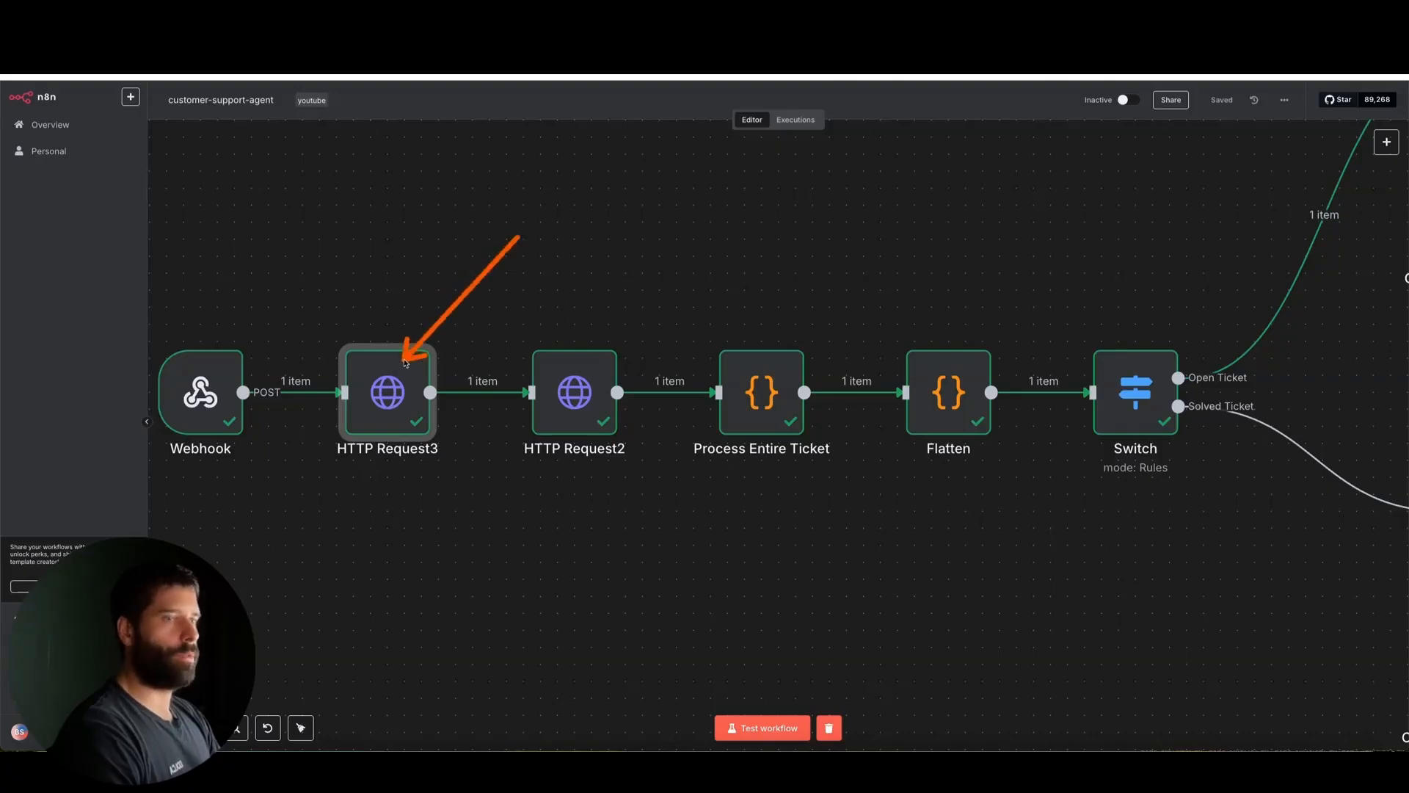
# Step: Open the HTTP Request2 node again to examine its settings and the ticket comments it returns, and close it
pyautogui.moveTo(519, 267); pyautogui.dragTo(541, 373)
pyautogui.click(569, 384)
pyautogui.doubleClick(567, 384)
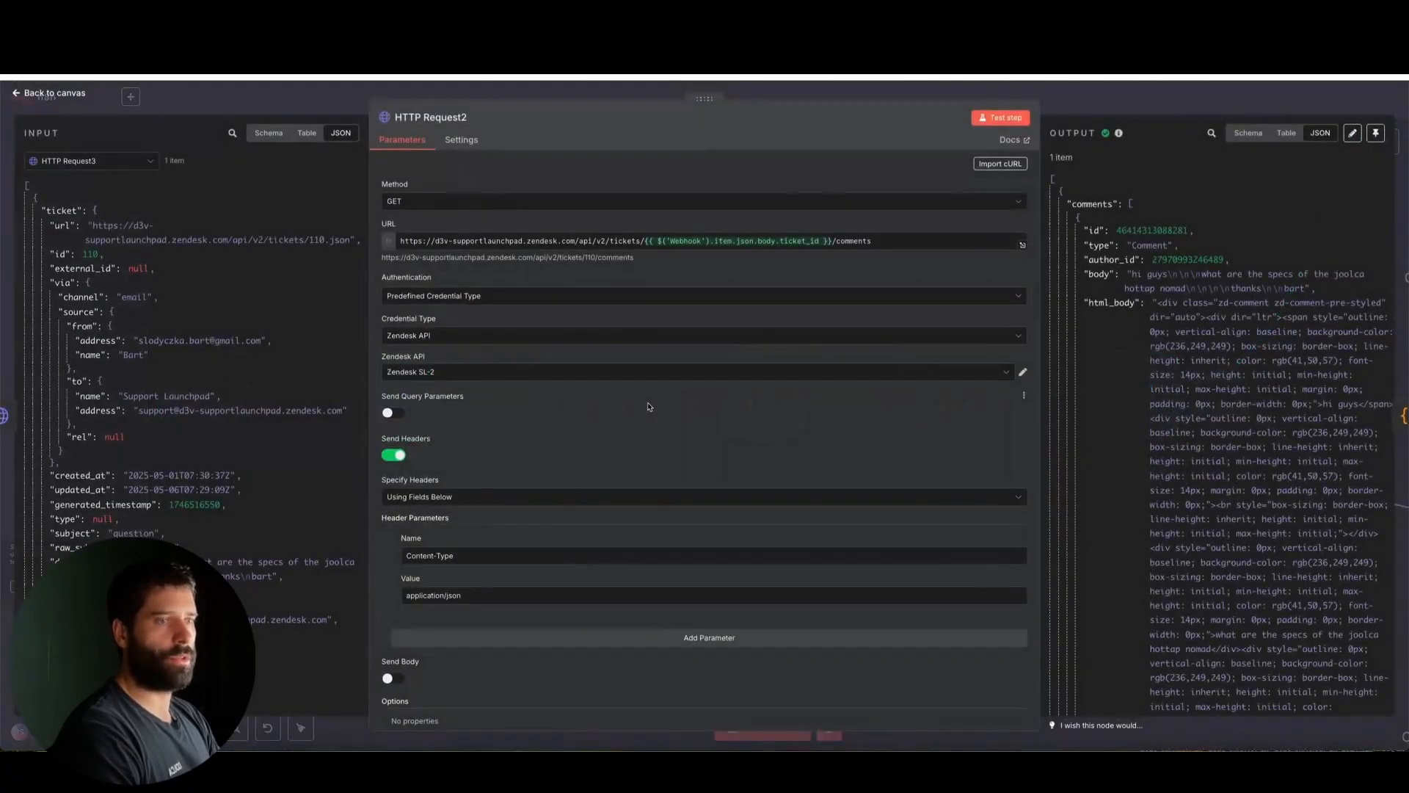
pyautogui.scroll(-2, 564, 400)
pyautogui.moveTo(266, 487)
pyautogui.mouseDown()
pyautogui.moveTo(385, 504)
pyautogui.moveTo(392, 305)
pyautogui.moveTo(455, 594)
pyautogui.mouseUp()
pyautogui.click(1106, 118)
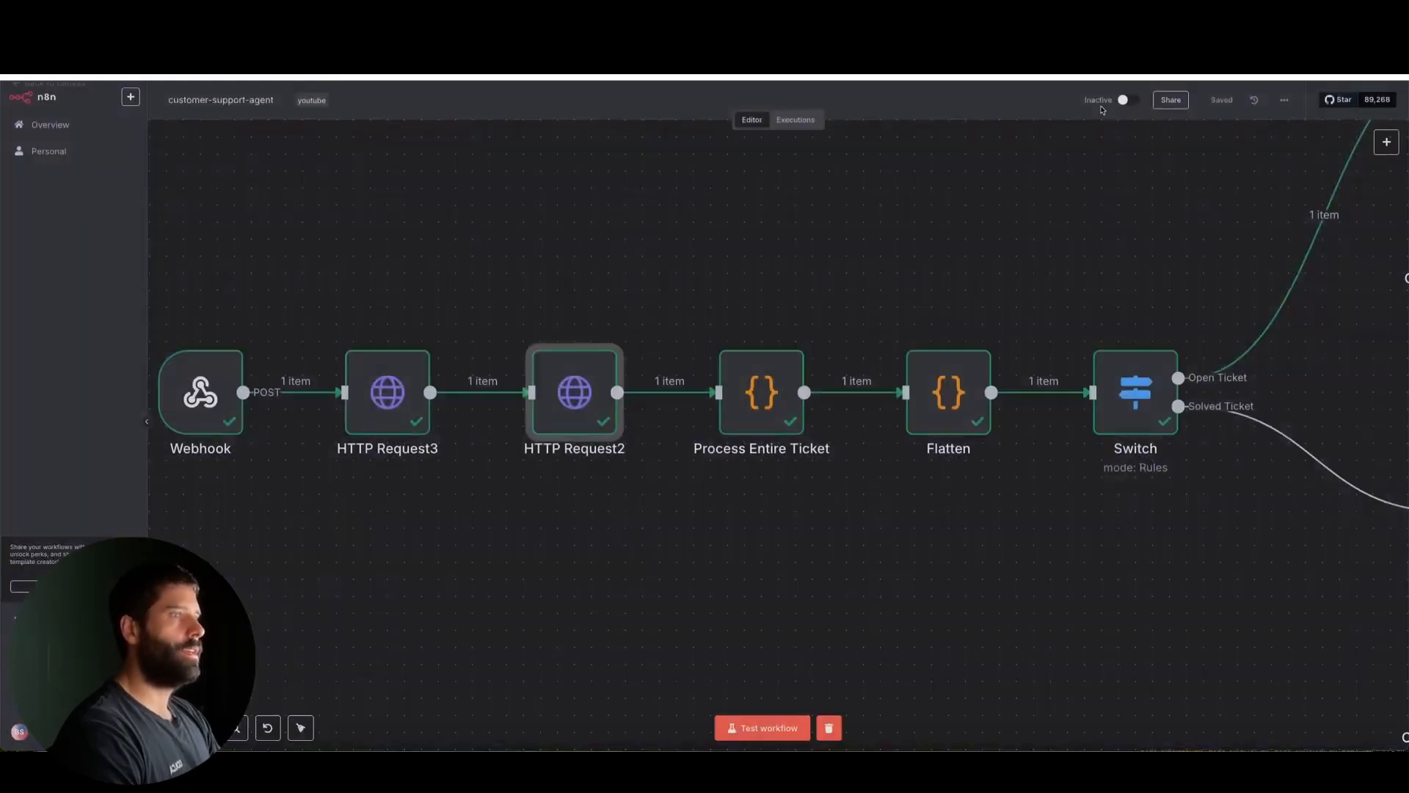
# Step: Open the Process Entire Ticket code node and examine the JavaScript that filters public comments and builds the conversation
pyautogui.moveTo(848, 217); pyautogui.dragTo(772, 338)
pyautogui.doubleClick(756, 383)
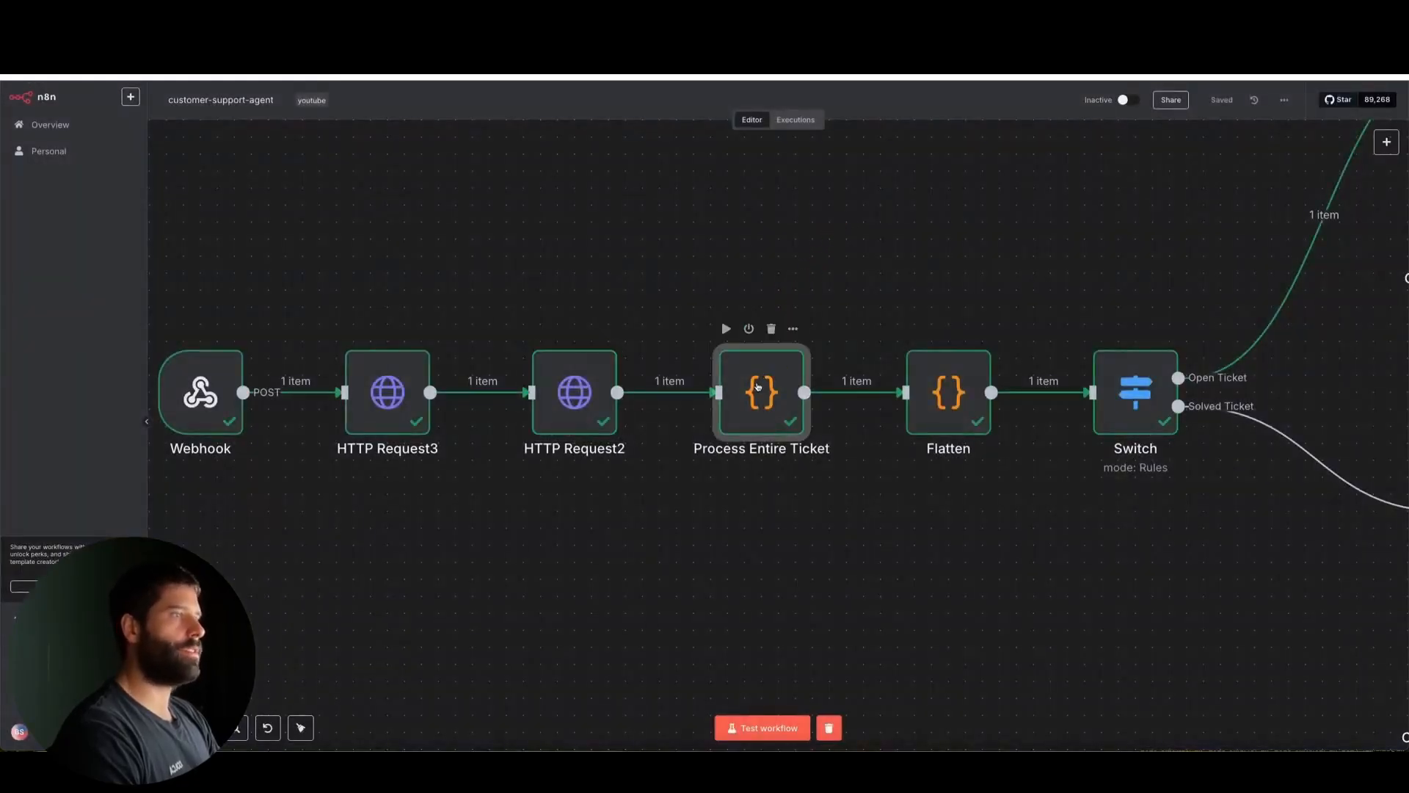
pyautogui.moveTo(690, 395)
pyautogui.mouseDown()
pyautogui.moveTo(252, 214)
pyautogui.moveTo(269, 448)
pyautogui.moveTo(678, 387)
pyautogui.moveTo(942, 273)
pyautogui.mouseUp()
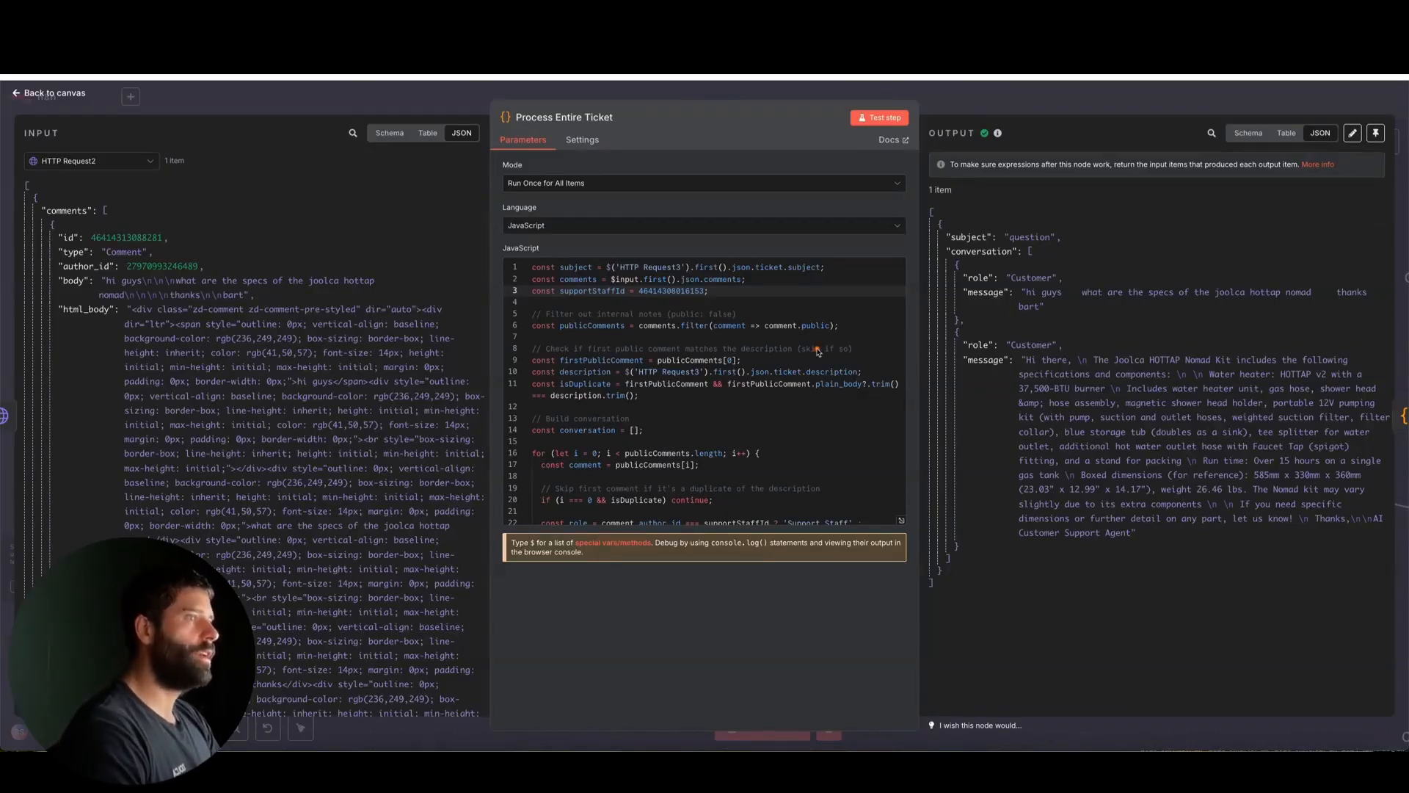
pyautogui.moveTo(675, 381)
pyautogui.mouseDown()
pyautogui.moveTo(499, 338)
pyautogui.moveTo(372, 229)
pyautogui.moveTo(283, 494)
pyautogui.moveTo(378, 227)
pyautogui.moveTo(374, 378)
pyautogui.moveTo(646, 328)
pyautogui.mouseUp()
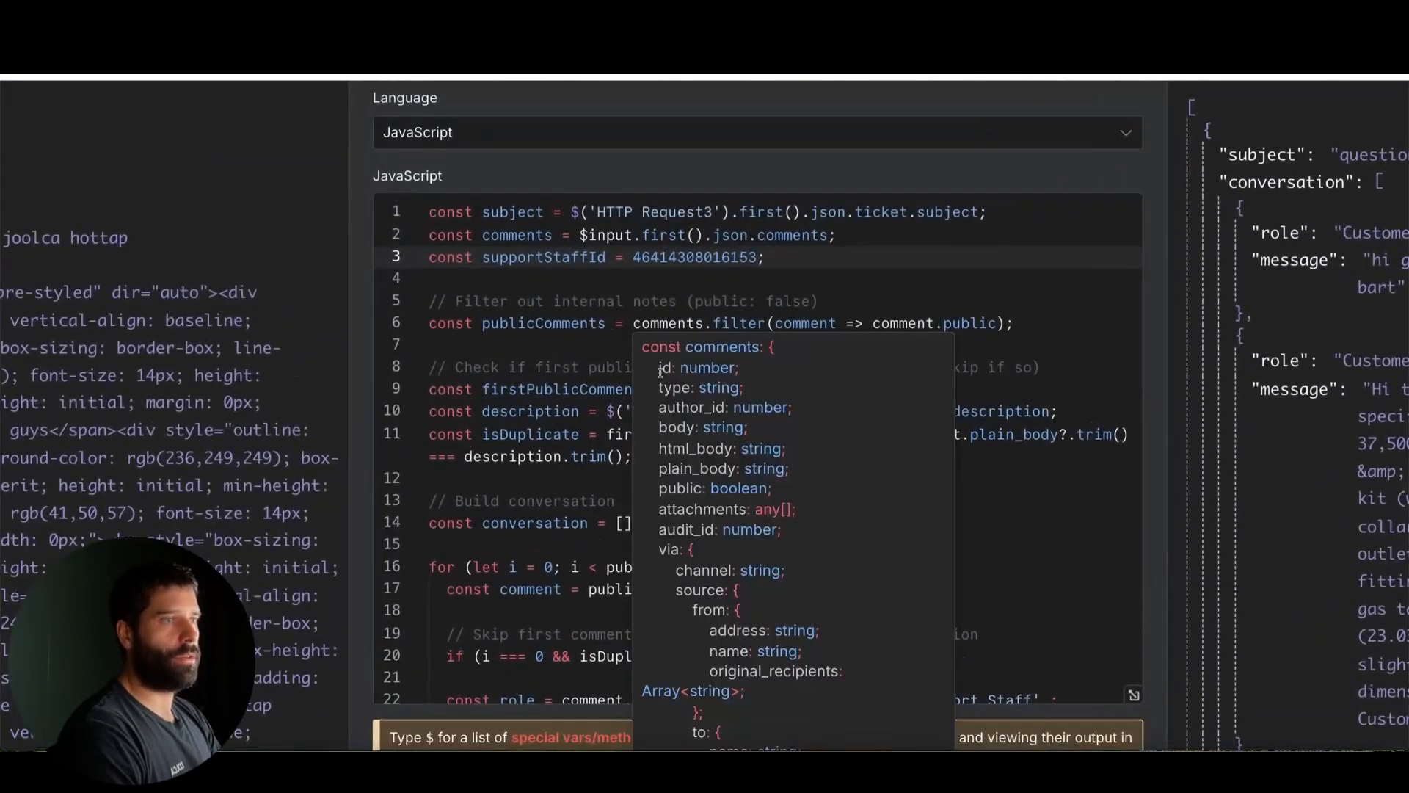
pyautogui.moveTo(608, 524)
pyautogui.mouseDown()
pyautogui.moveTo(518, 351)
pyautogui.moveTo(879, 339)
pyautogui.mouseUp()
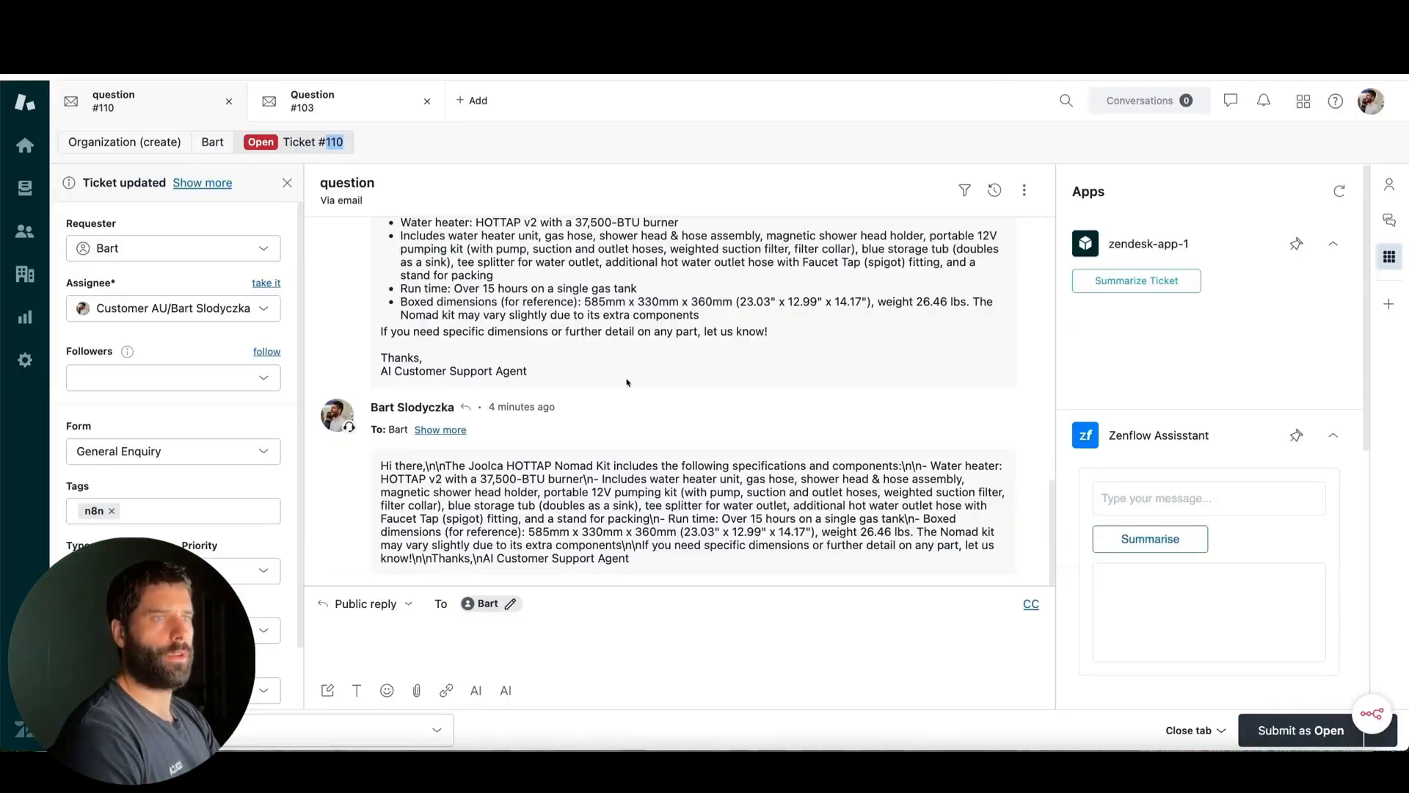
# Step: Switch to the open Zendesk ticket and compare its internal notes with the public replies in the conversation
pyautogui.moveTo(761, 338); pyautogui.dragTo(608, 466)
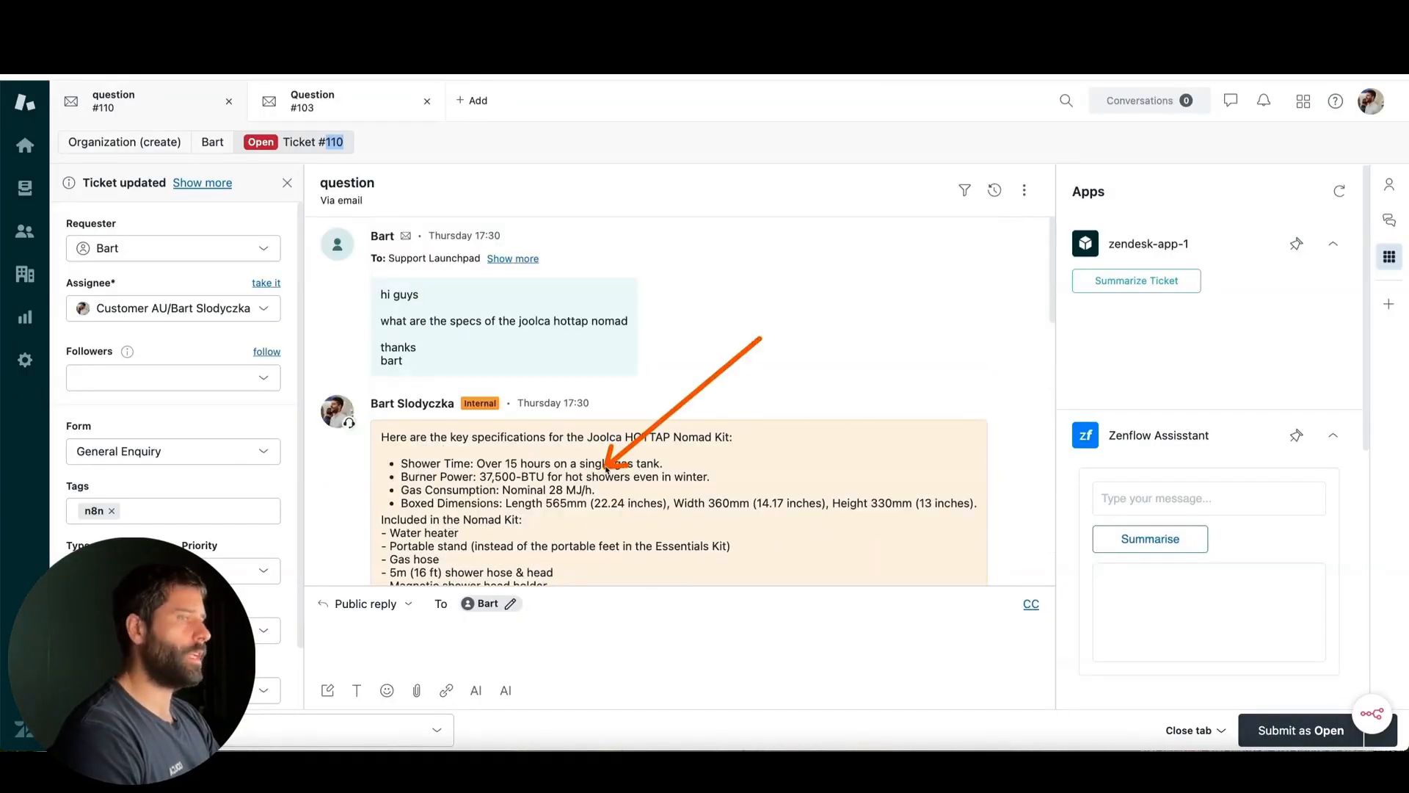
pyautogui.scroll(-4, 607, 466)
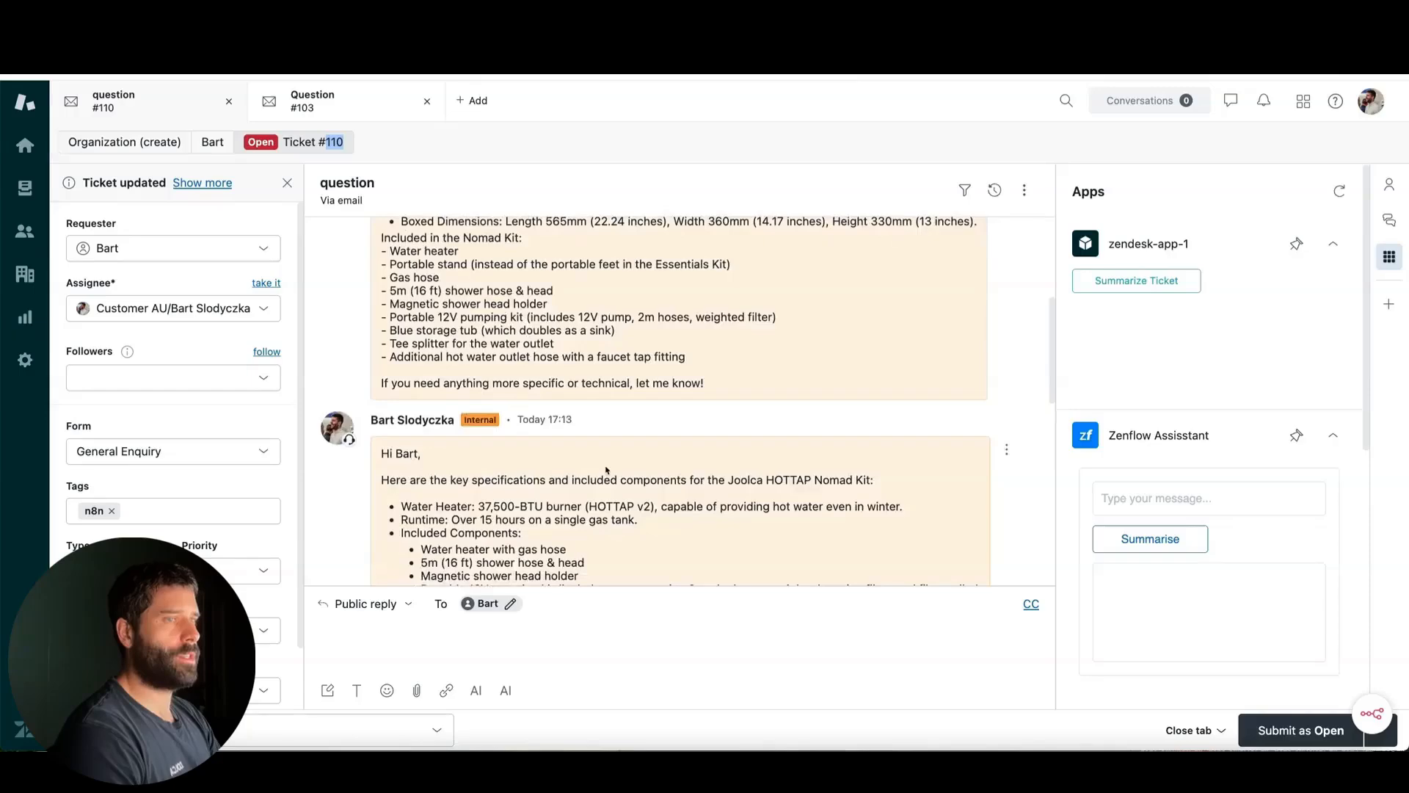
pyautogui.scroll(-2, 606, 469)
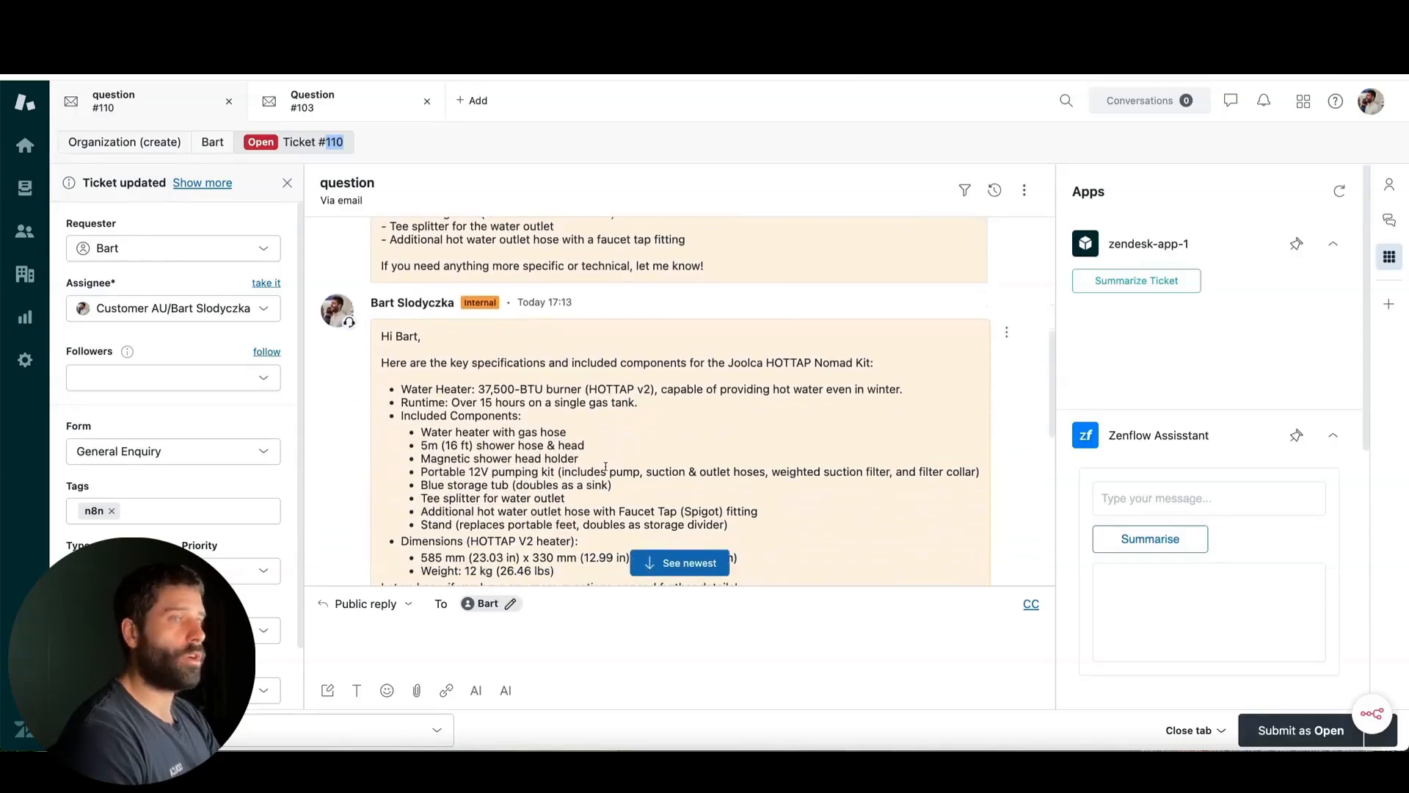
pyautogui.scroll(-5, 606, 467)
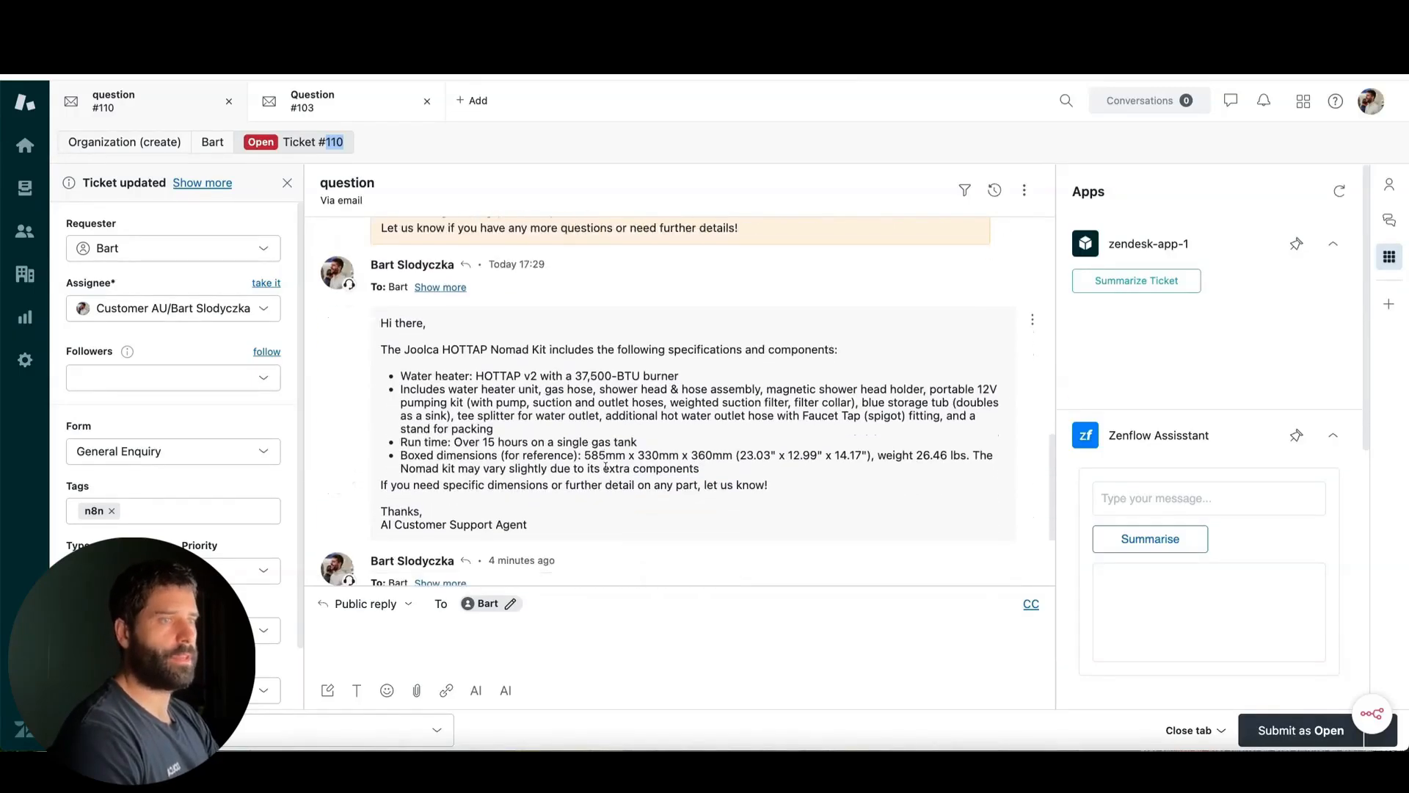
pyautogui.scroll(7, 606, 466)
pyautogui.scroll(-8, 606, 467)
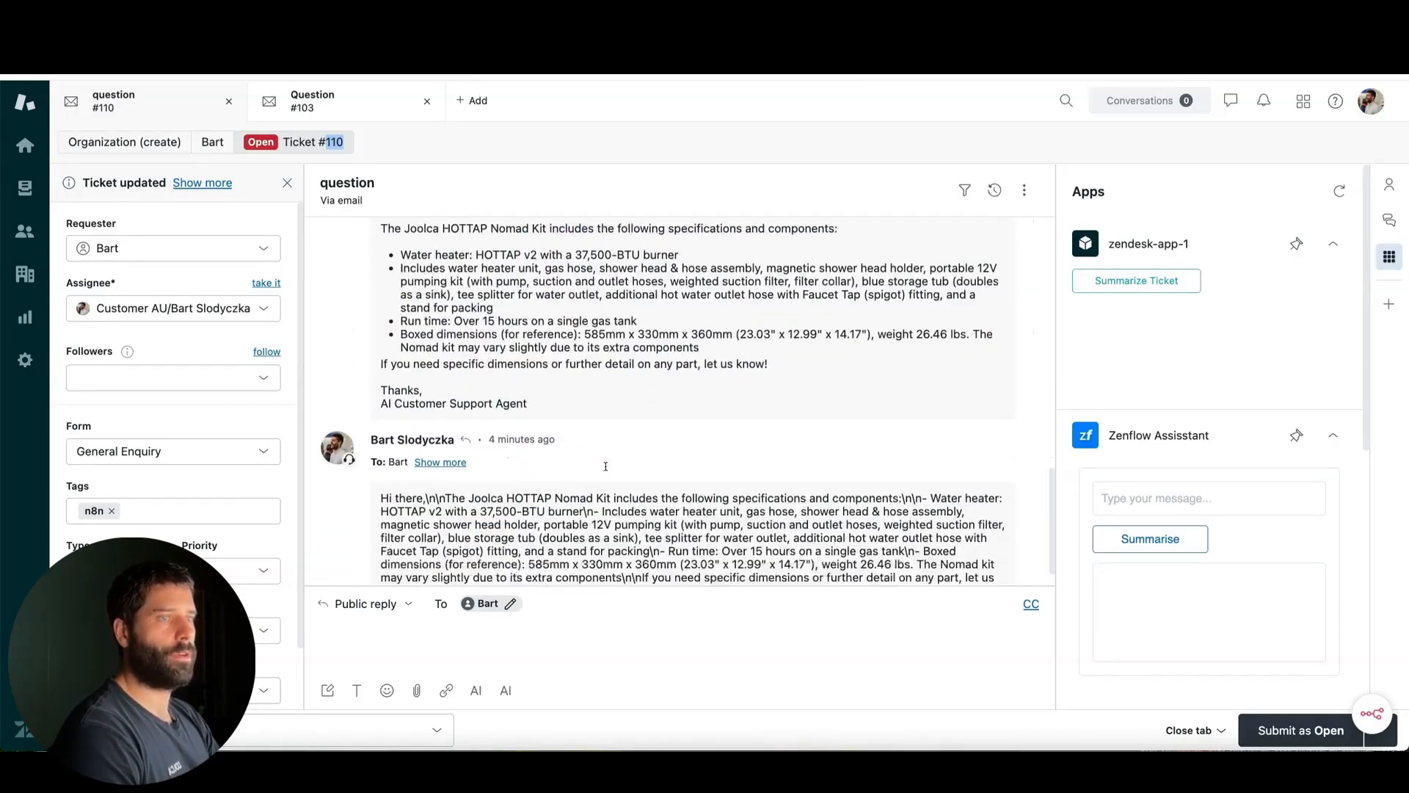
pyautogui.scroll(2, 606, 466)
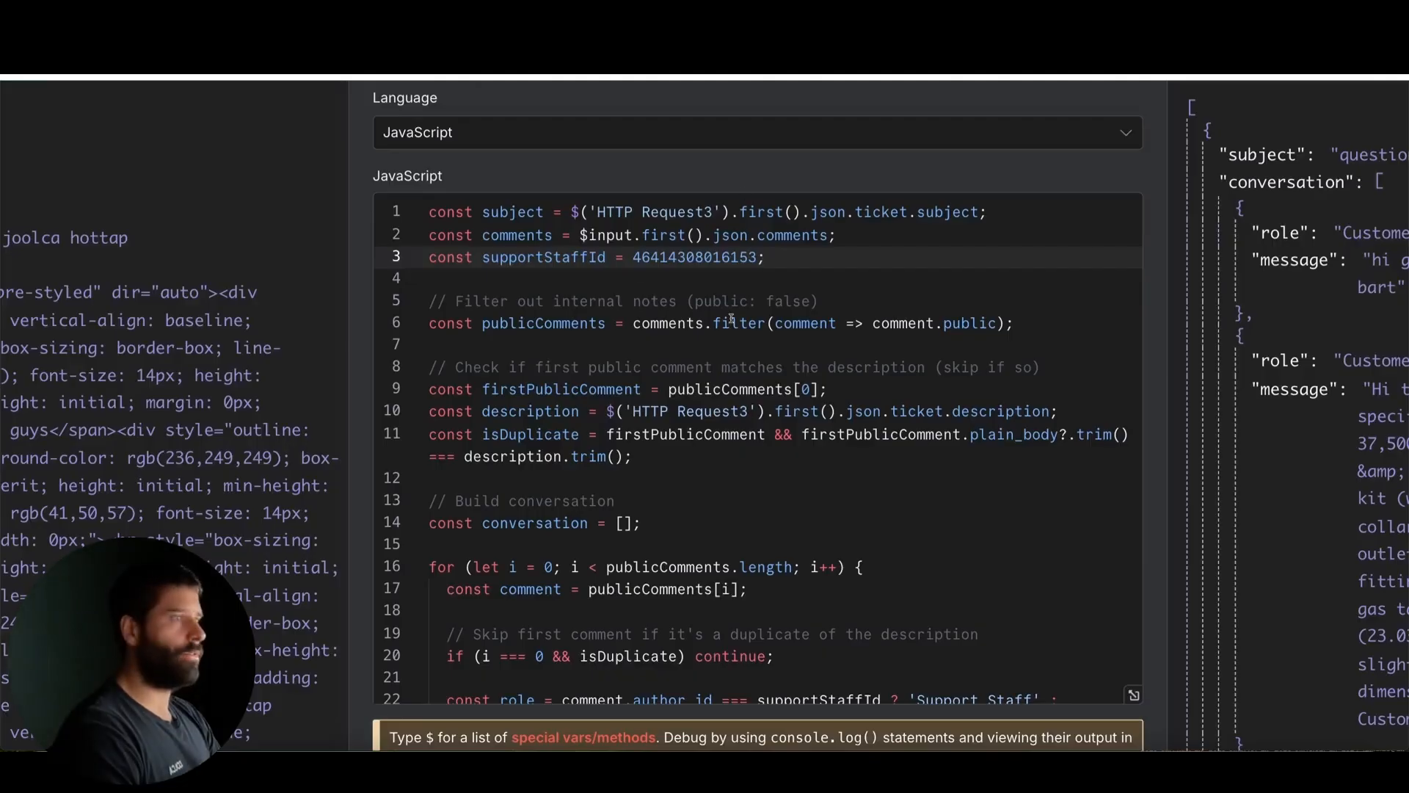
# Step: Examine the internal-notes filter and the supportStaffId constant in the Process Entire Ticket code
pyautogui.click(592, 301)
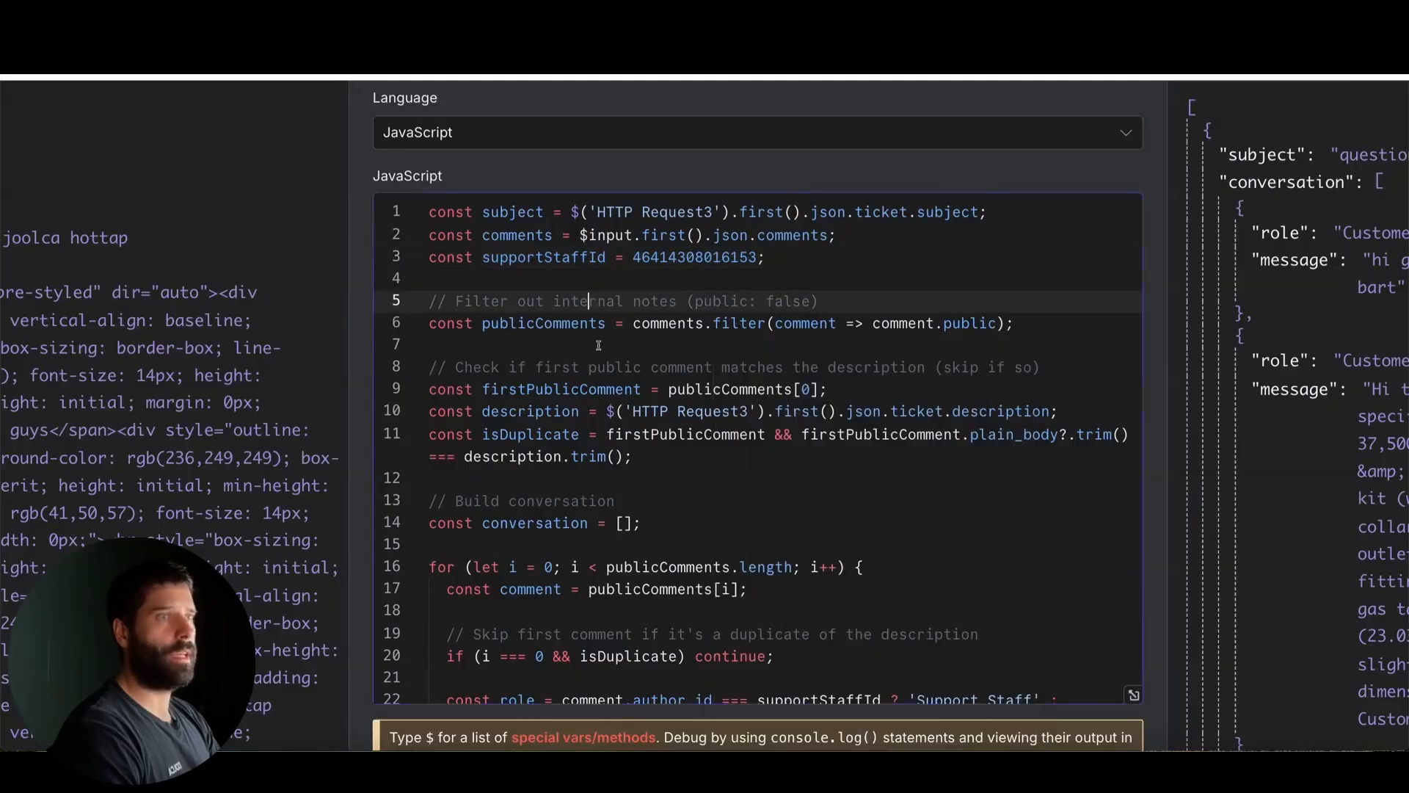
pyautogui.doubleClick(665, 256)
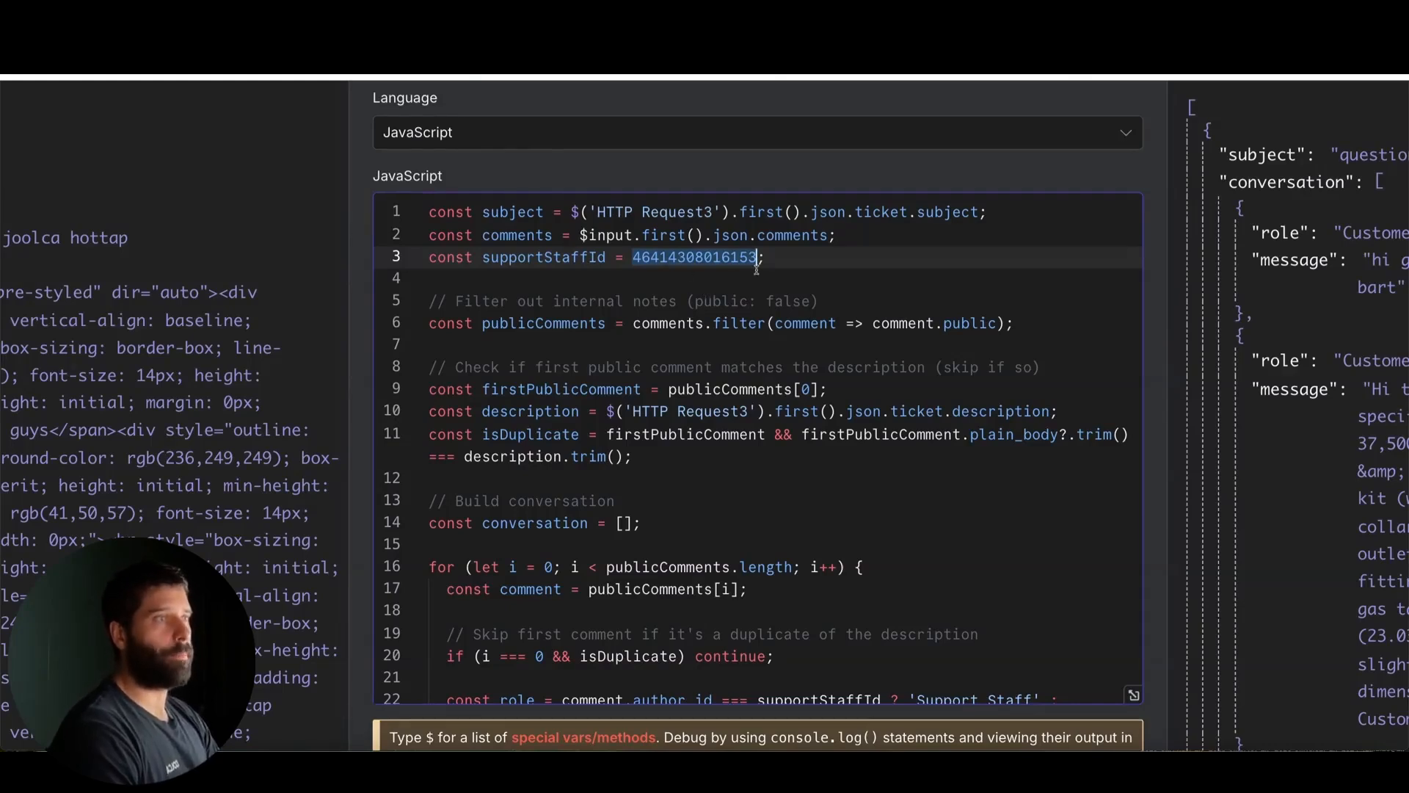
pyautogui.moveTo(765, 258); pyautogui.dragTo(439, 256)
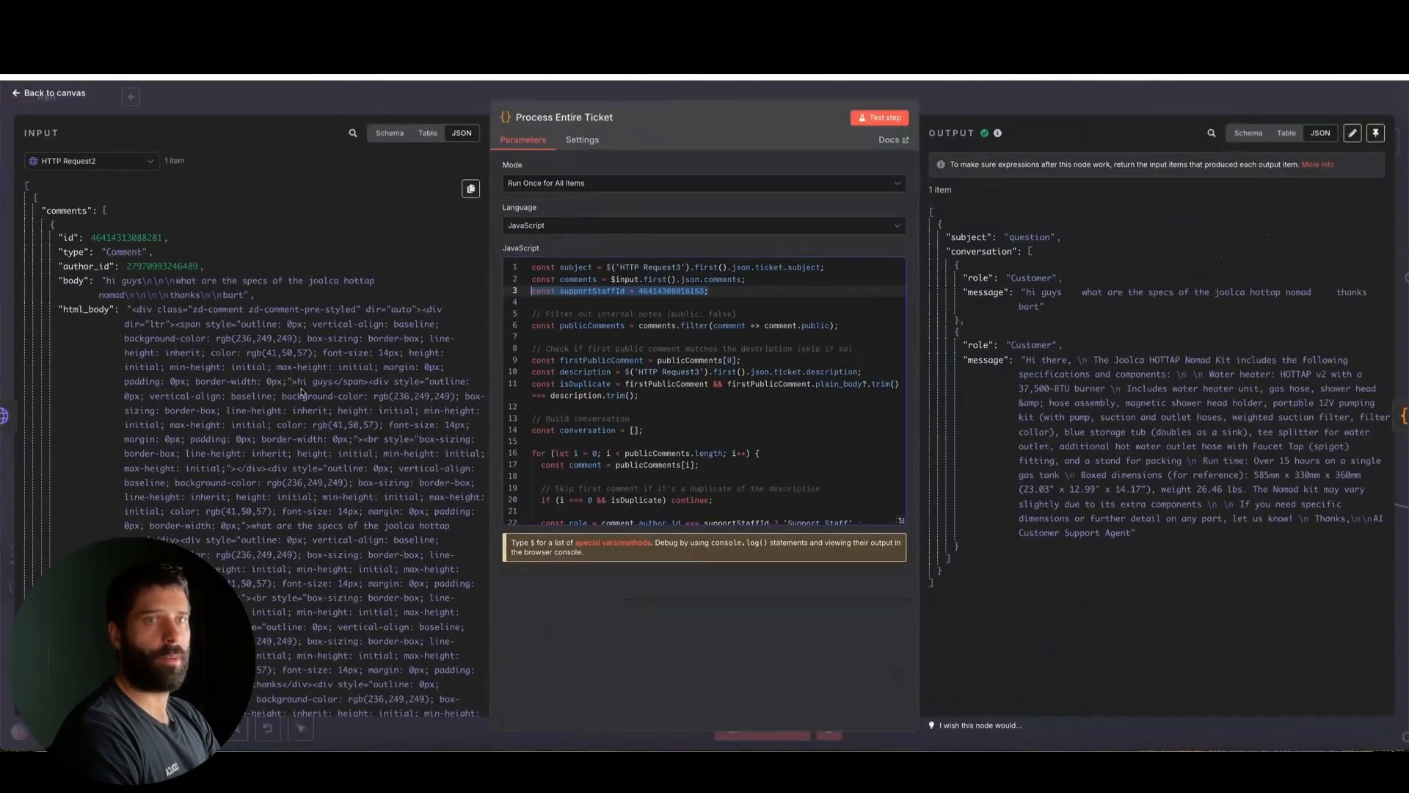
# Step: Replace the supportStaffId value in the code with the author_id copied from the second ticket comment in the input data
pyautogui.scroll(-1, 301, 392)
pyautogui.scroll(-1, 302, 392)
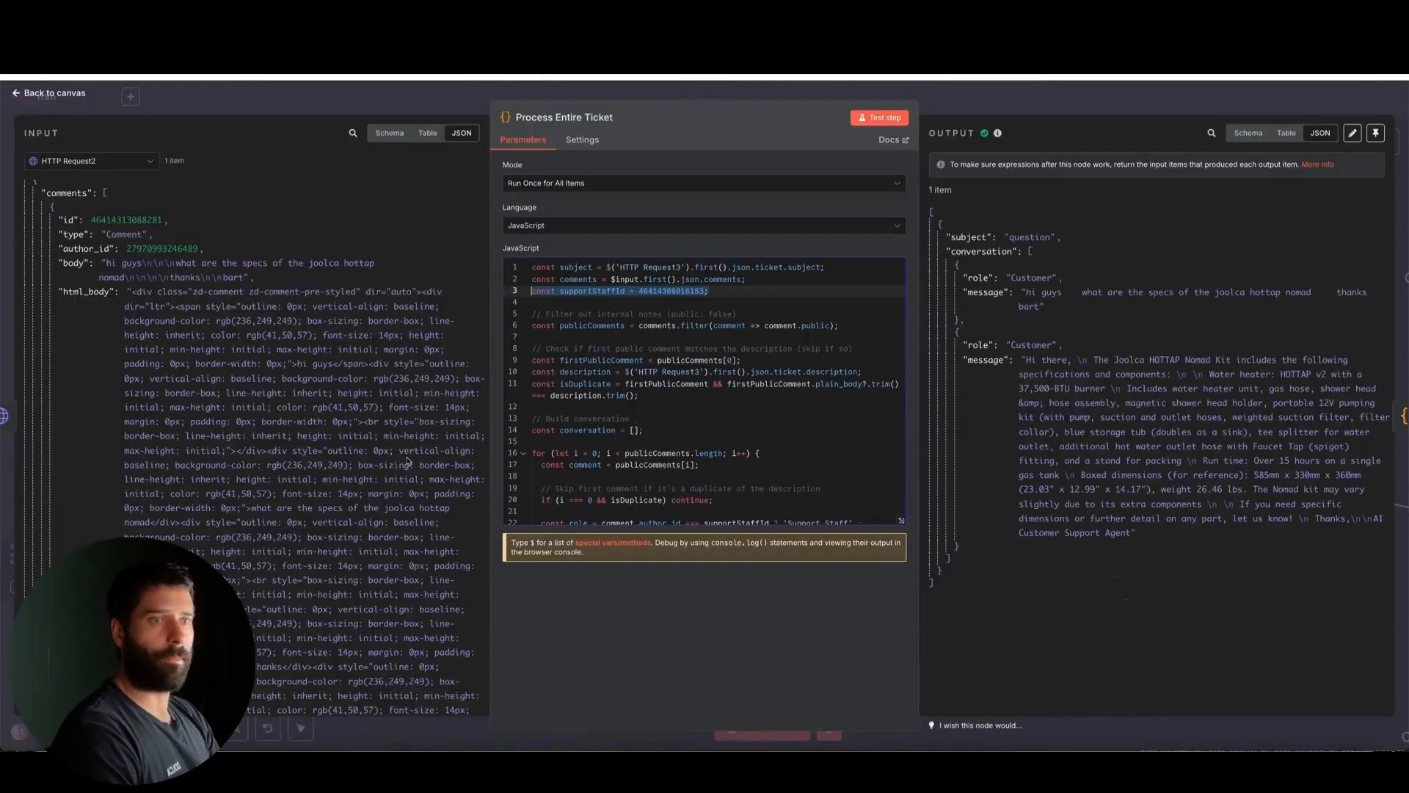
pyautogui.scroll(-10, 340, 498)
pyautogui.scroll(-5, 340, 497)
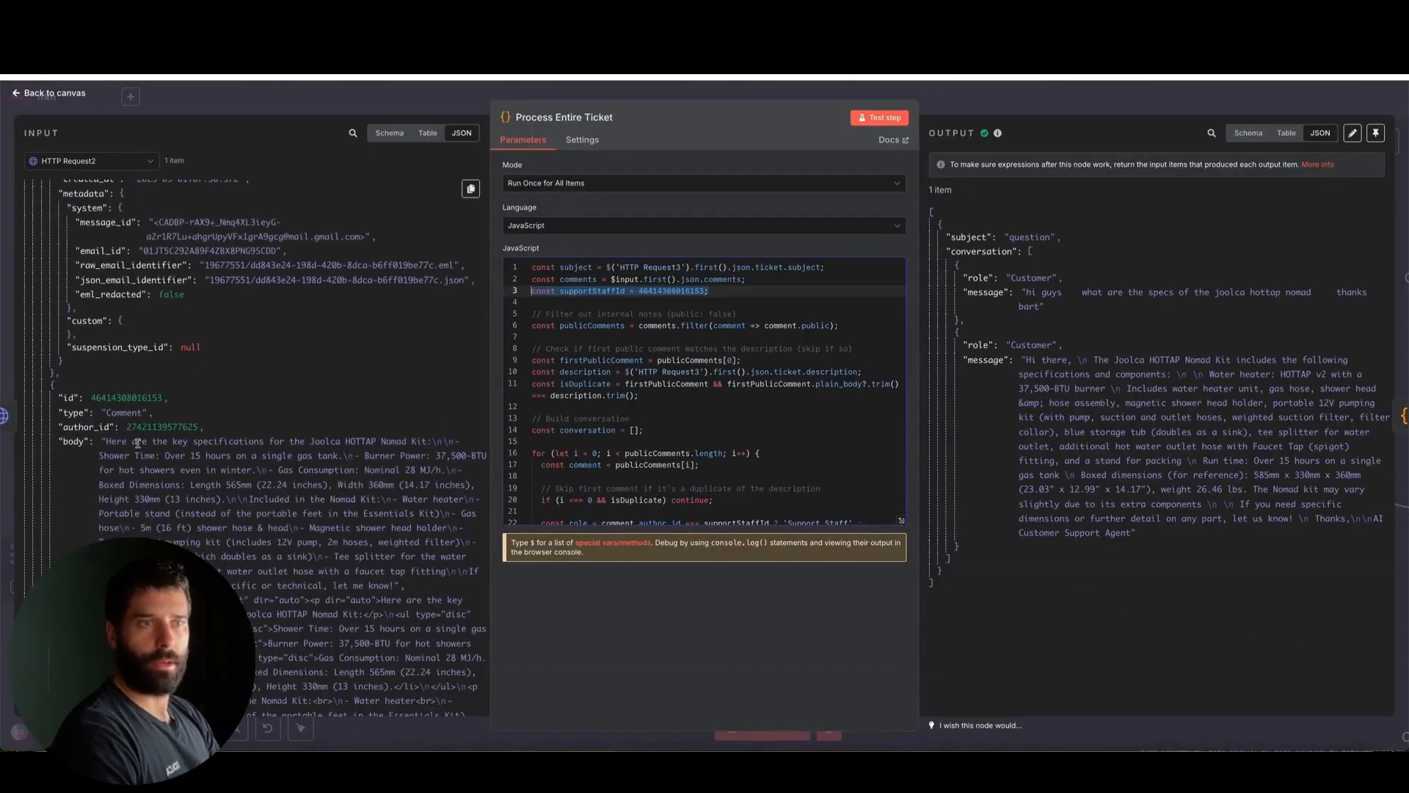
pyautogui.scroll(-1, 135, 479)
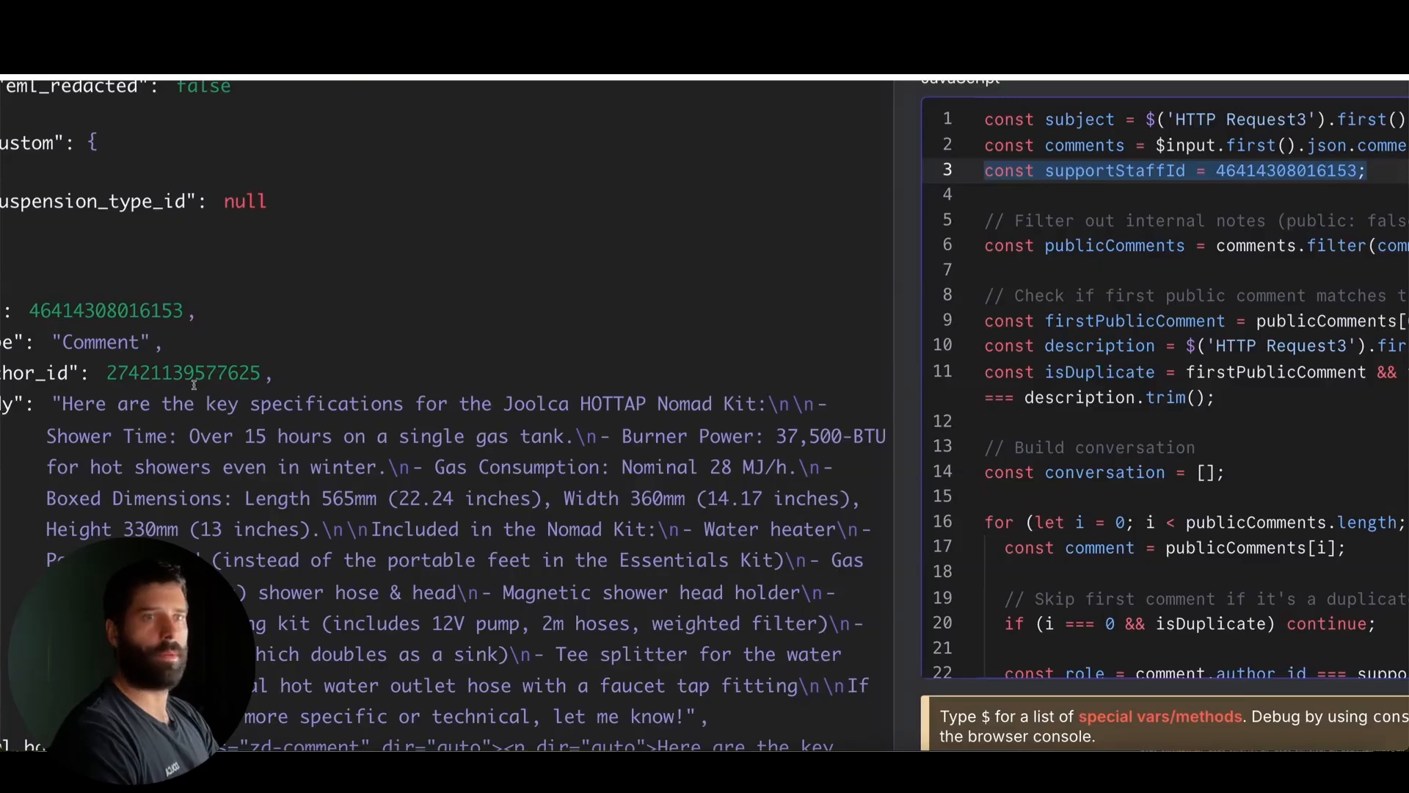
pyautogui.doubleClick(174, 373)
pyautogui.hotkey('ctrl', 'c')
pyautogui.doubleClick(1280, 172)
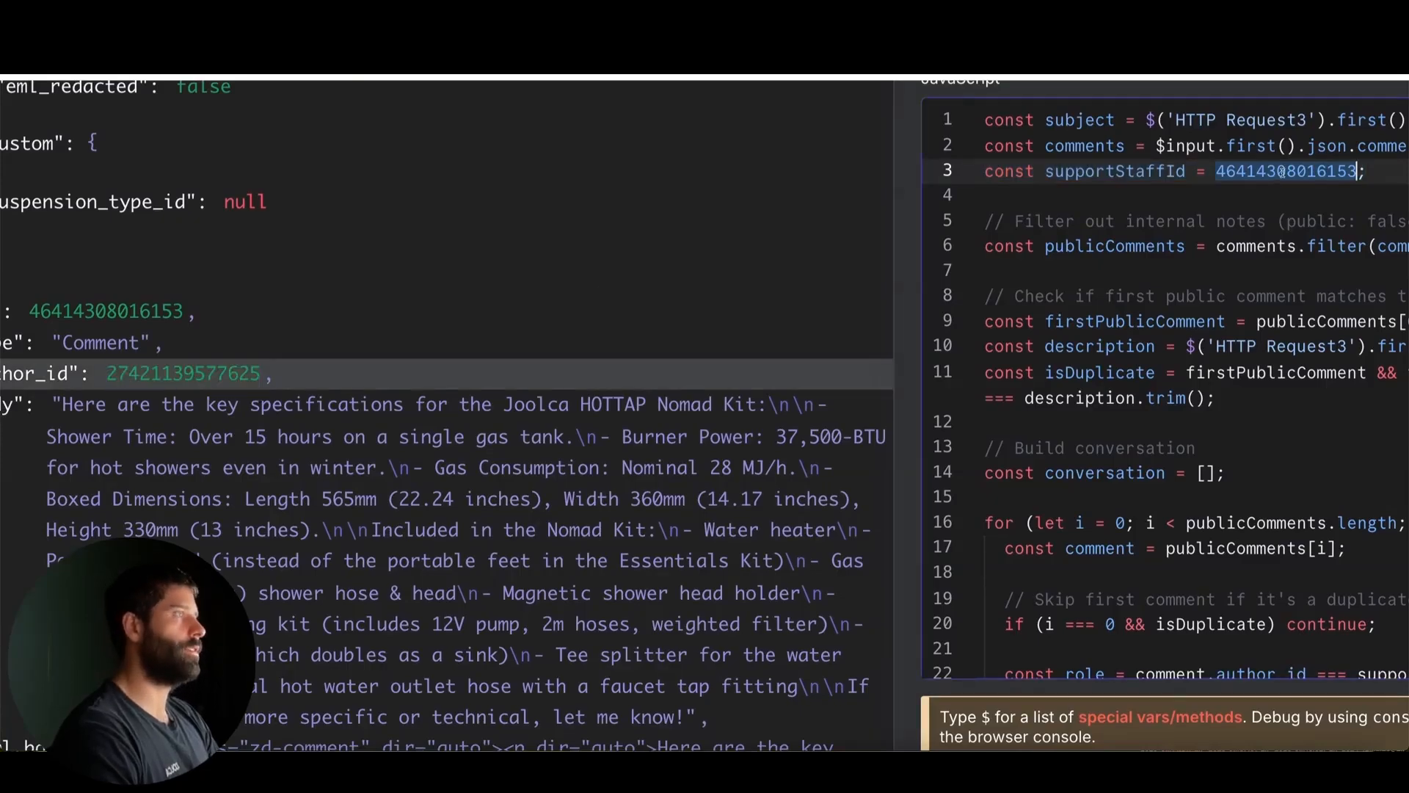
pyautogui.hotkey('ctrl', 'v')
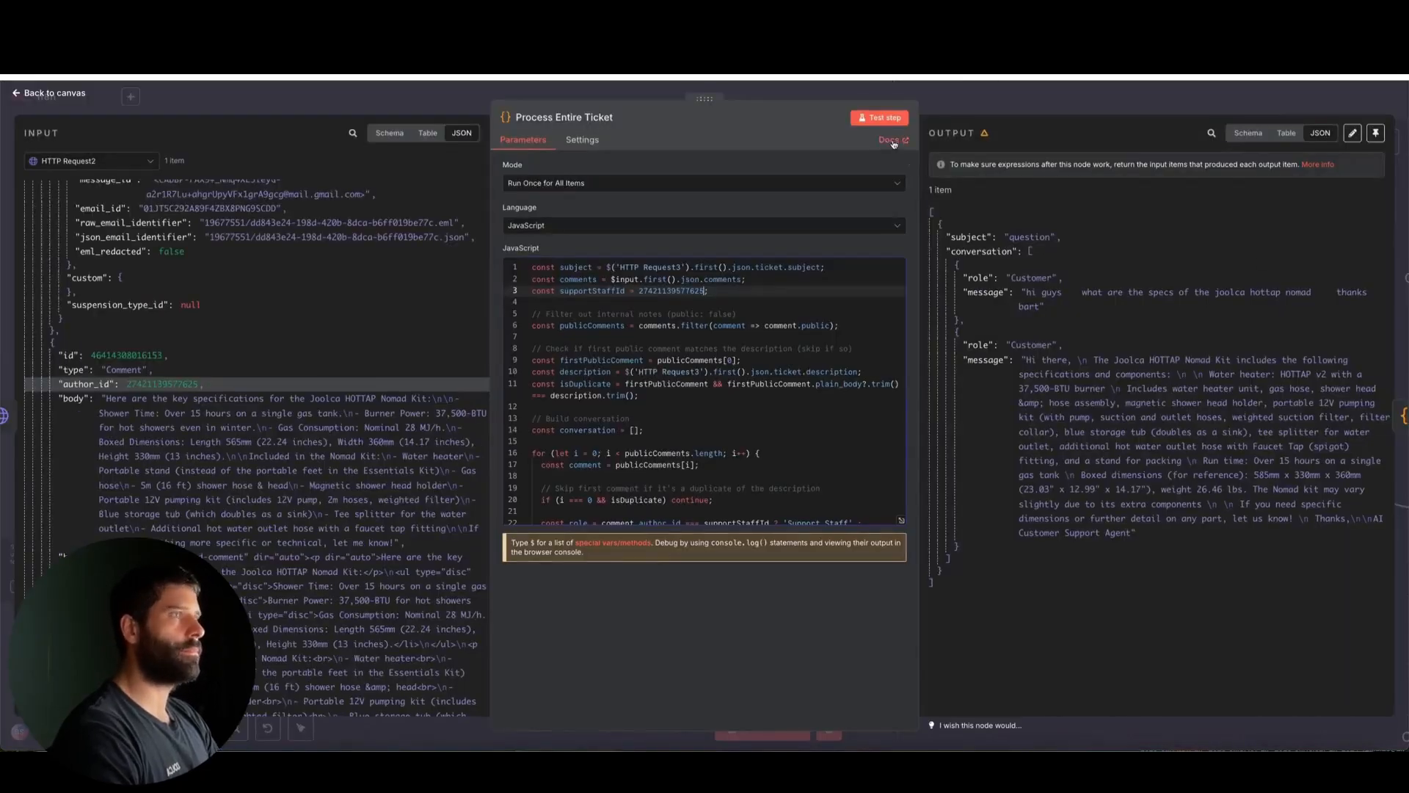
# Step: Test the Process Entire Ticket node on its own, review the comment's author field, and return to the canvas
pyautogui.click(876, 117)
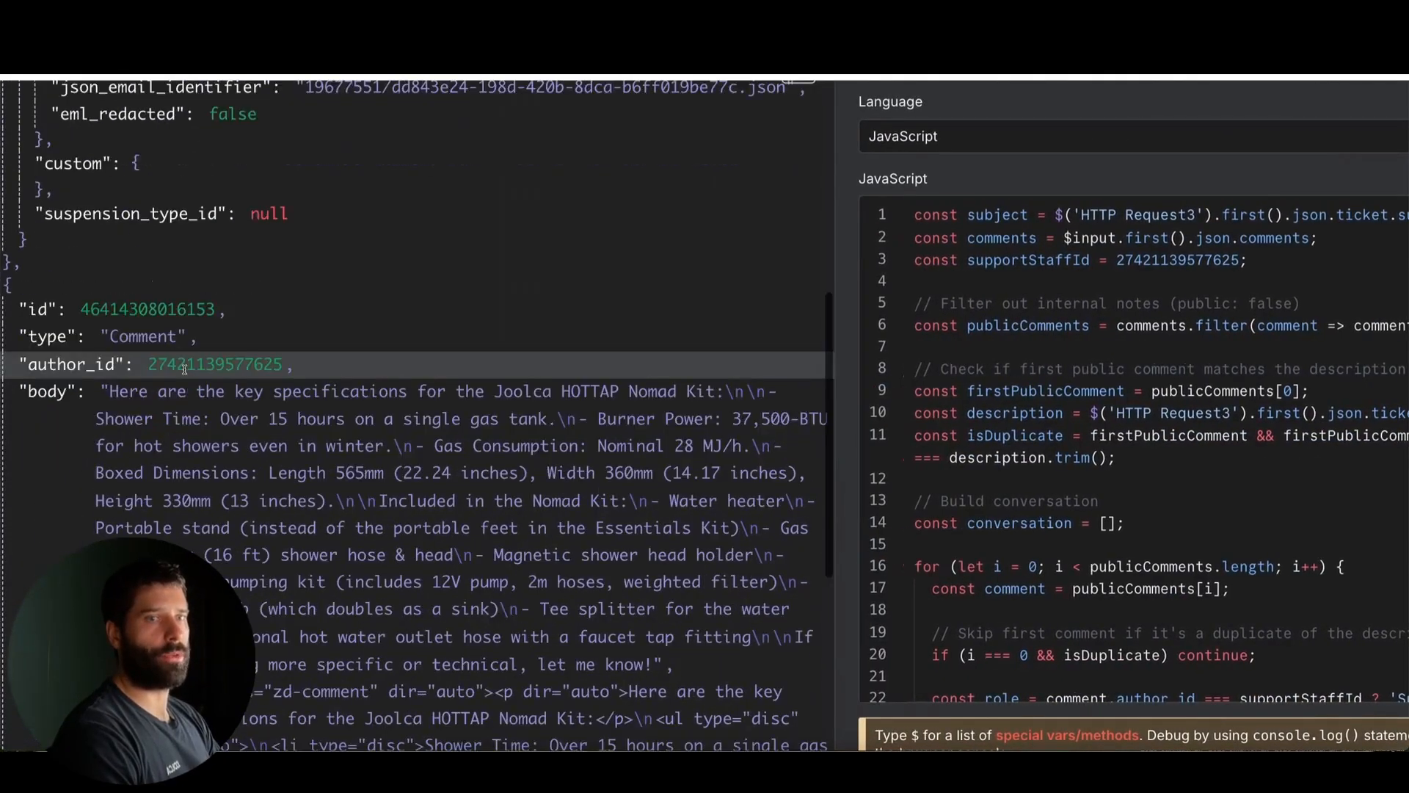
pyautogui.scroll(-2, 185, 368)
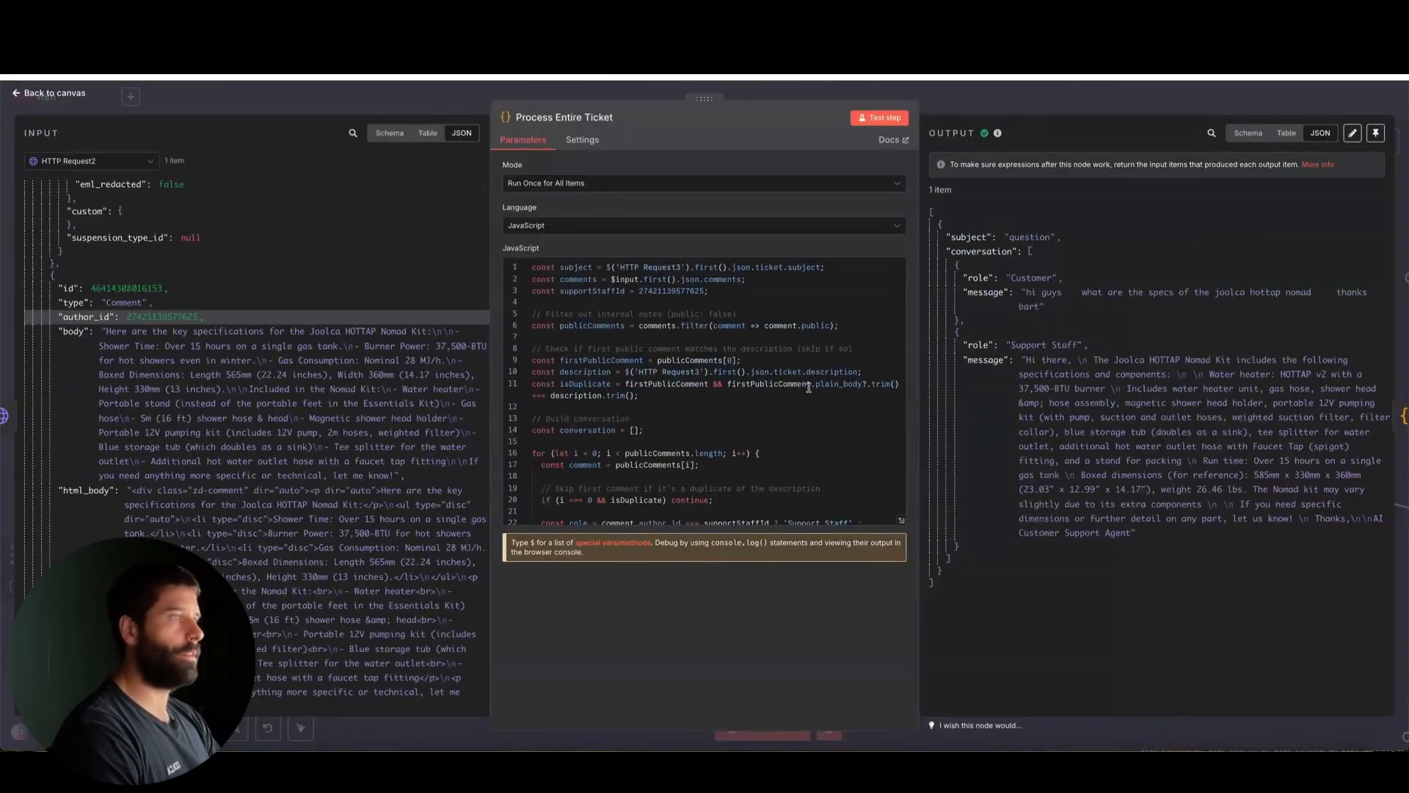
pyautogui.press('Escape')
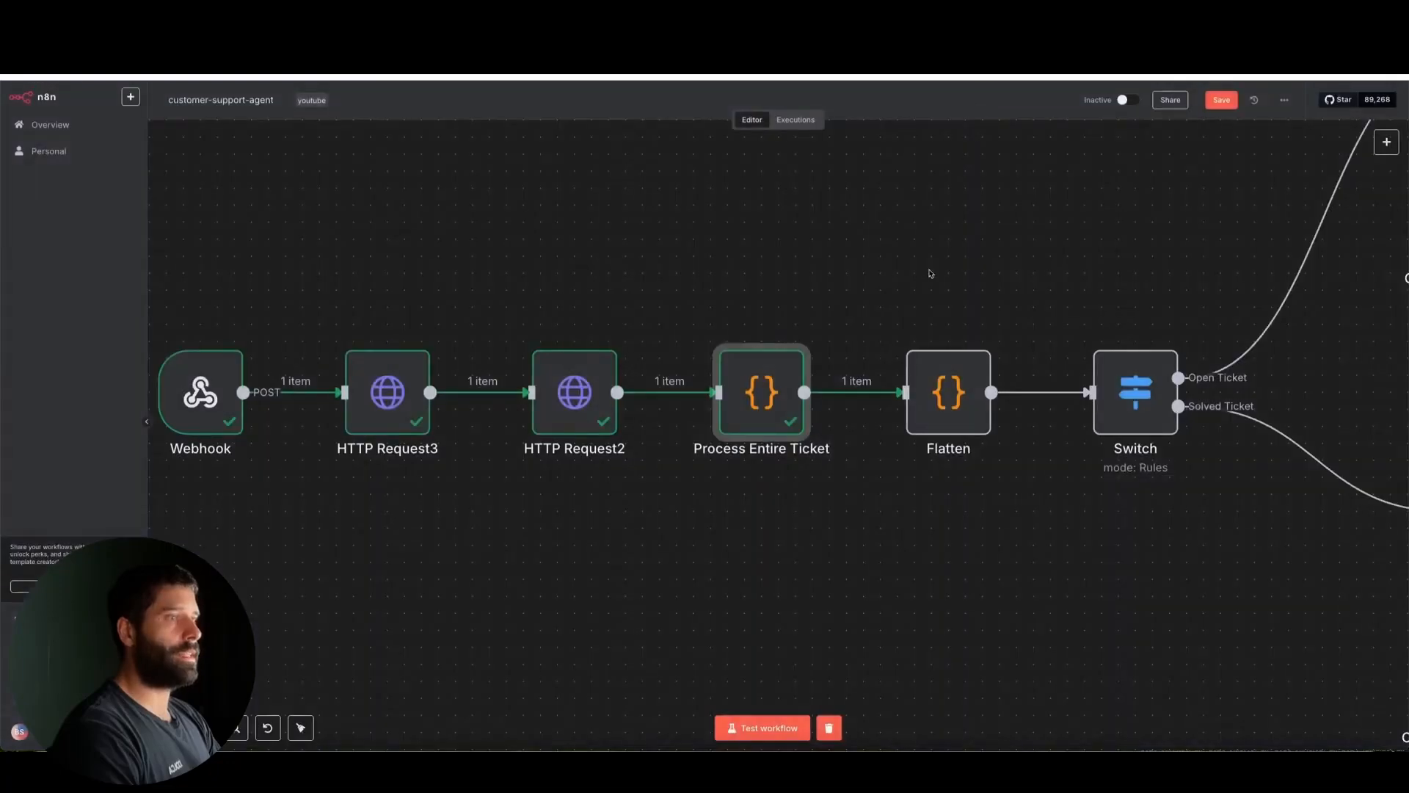
# Step: Test the Flatten code node, compare its JavaScript with the returned ticketInfo text, and close it
pyautogui.moveTo(839, 192)
pyautogui.mouseDown()
pyautogui.moveTo(751, 353)
pyautogui.moveTo(765, 372)
pyautogui.moveTo(849, 328)
pyautogui.moveTo(942, 371)
pyautogui.mouseUp()
pyautogui.doubleClick(942, 371)
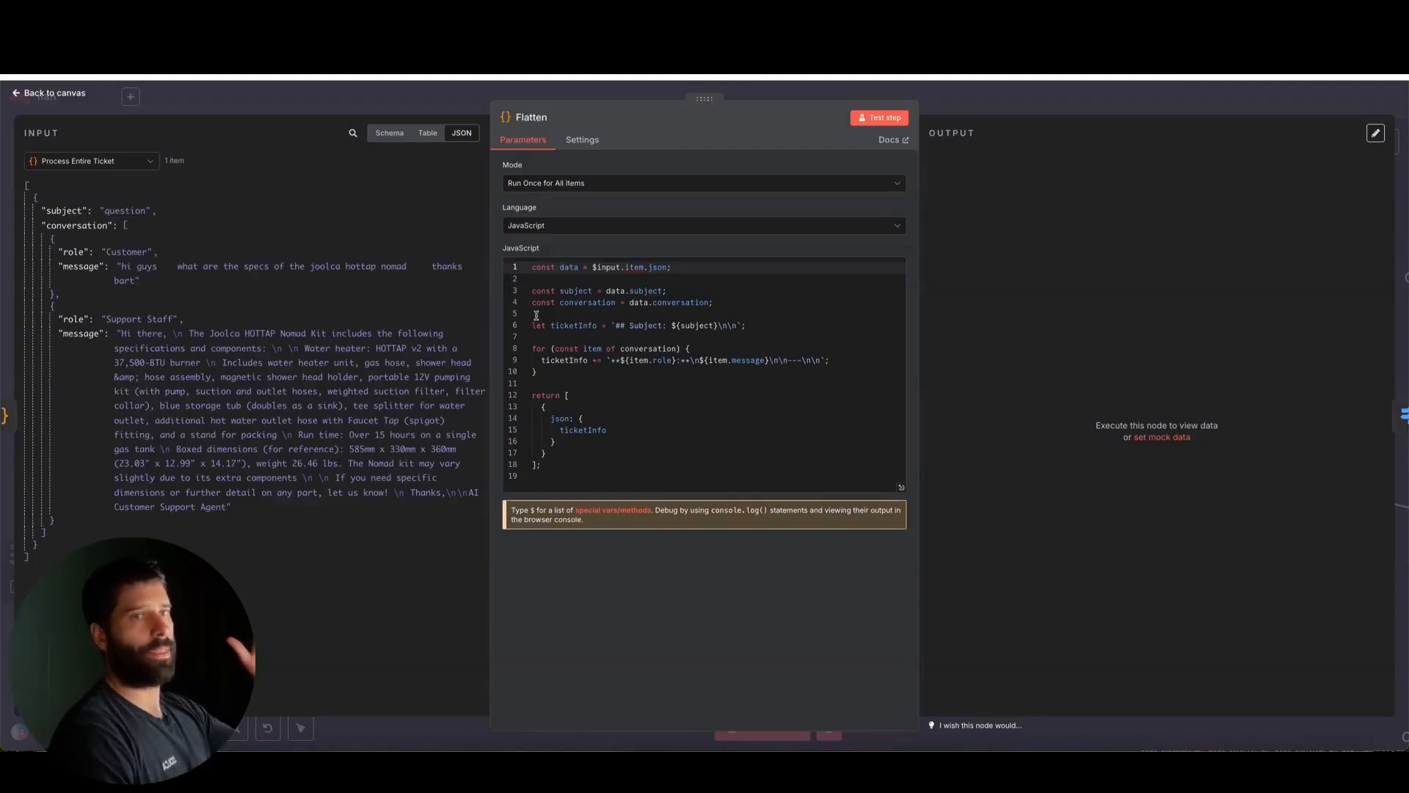
pyautogui.click(878, 117)
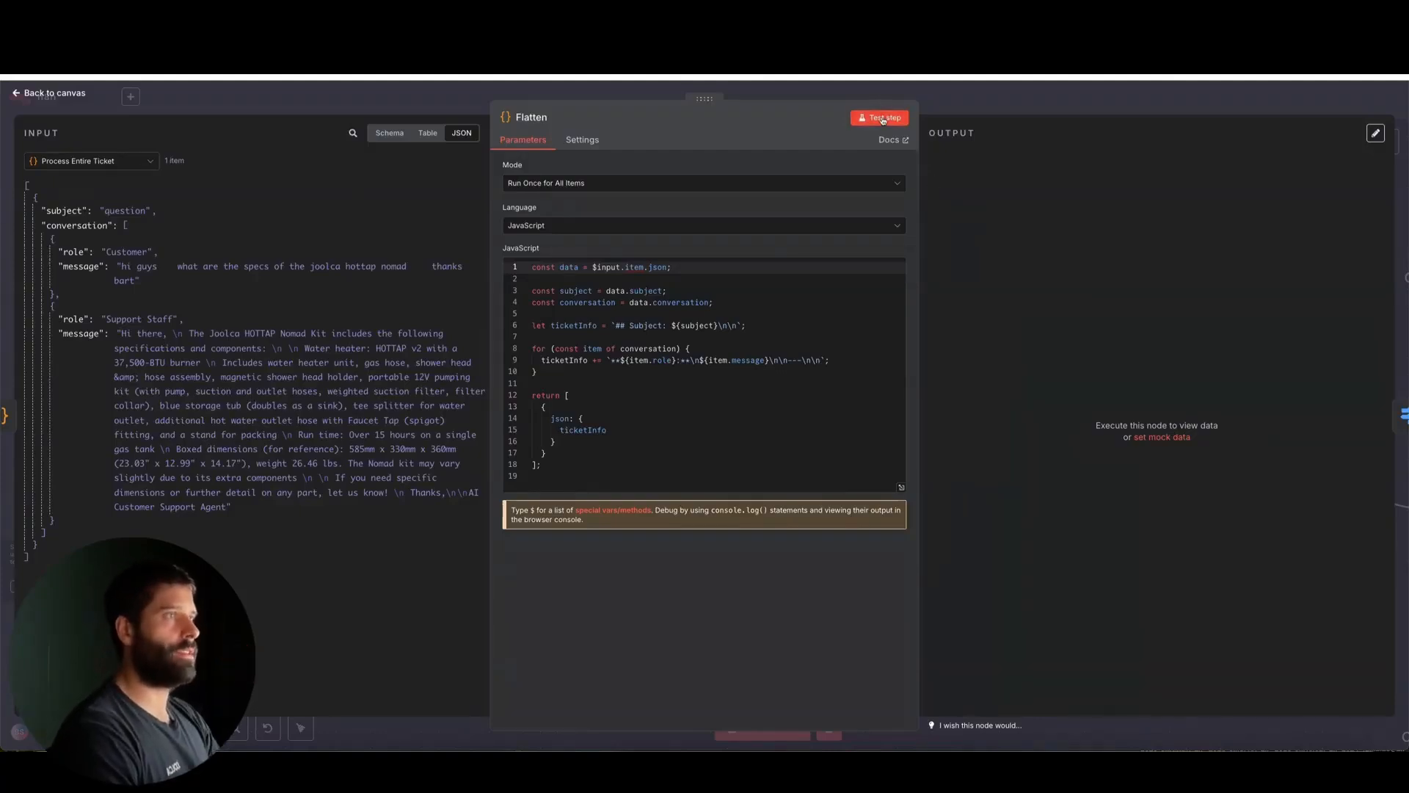
pyautogui.moveTo(693, 360)
pyautogui.mouseDown()
pyautogui.moveTo(473, 351)
pyautogui.moveTo(208, 207)
pyautogui.moveTo(267, 403)
pyautogui.moveTo(1006, 290)
pyautogui.moveTo(1000, 252)
pyautogui.moveTo(961, 235)
pyautogui.mouseUp()
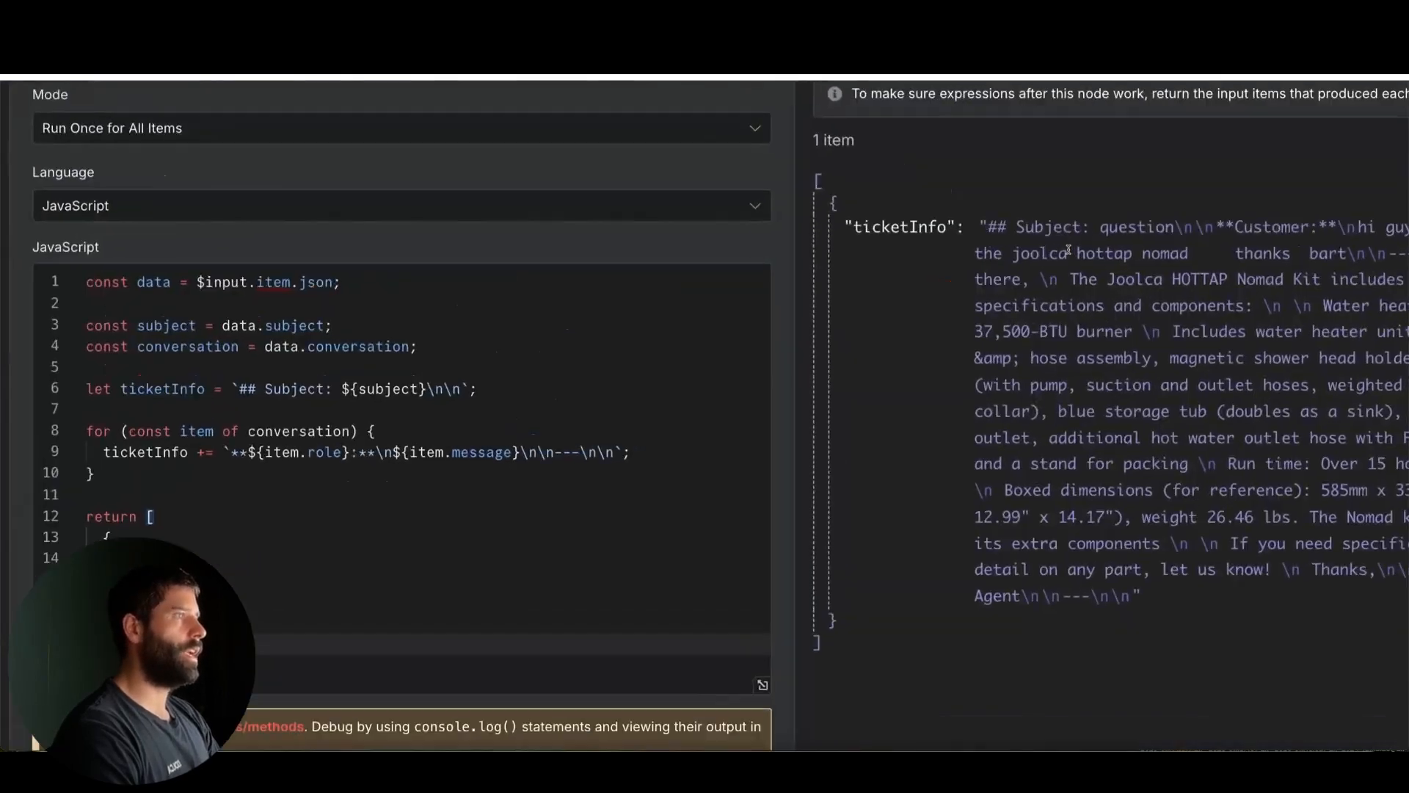
pyautogui.moveTo(501, 357)
pyautogui.mouseDown()
pyautogui.moveTo(699, 231)
pyautogui.moveTo(934, 228)
pyautogui.moveTo(1046, 266)
pyautogui.moveTo(849, 392)
pyautogui.moveTo(797, 510)
pyautogui.moveTo(778, 393)
pyautogui.moveTo(833, 273)
pyautogui.moveTo(836, 353)
pyautogui.mouseUp()
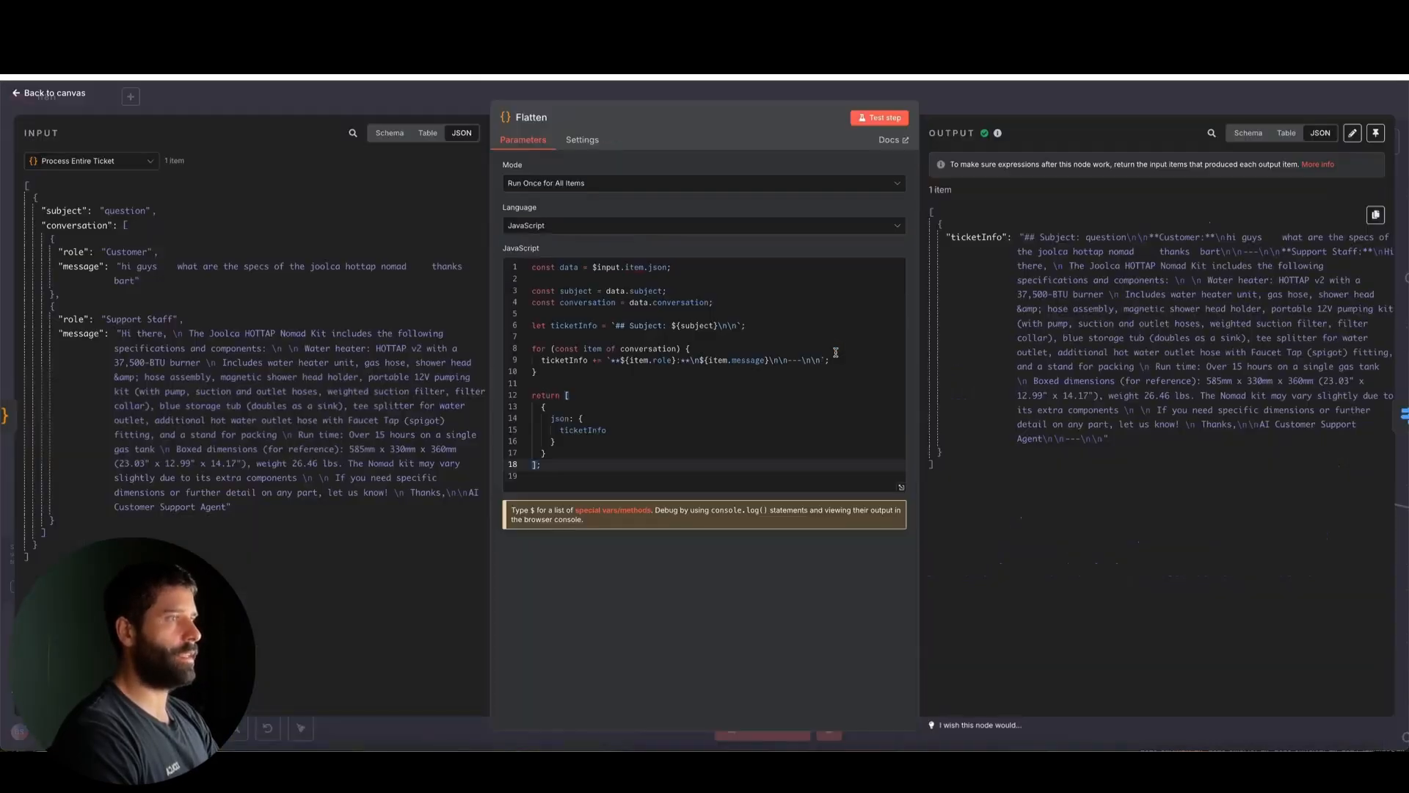
pyautogui.press('Escape')
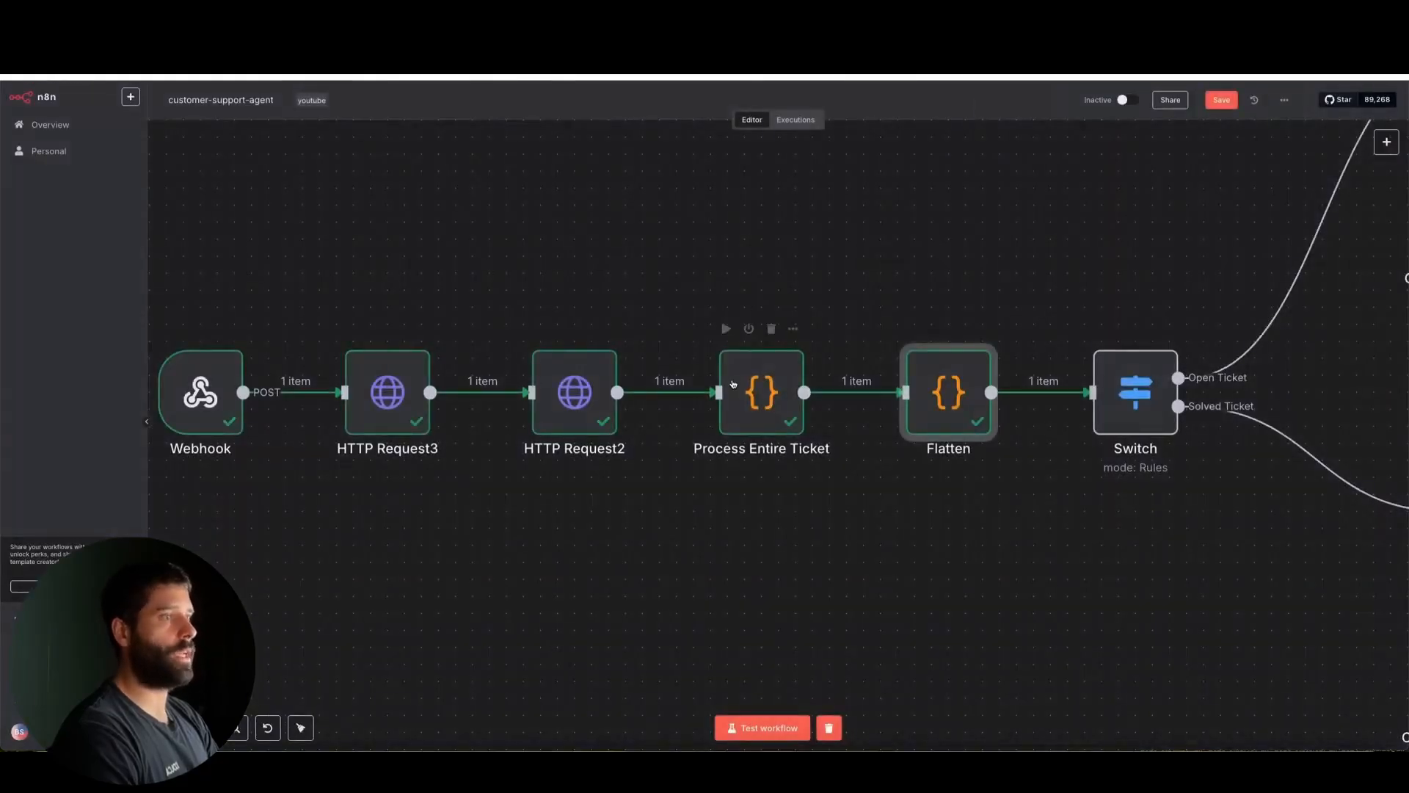
# Step: Open the Switch node and compare its open and solved routing rules with the ticket status in the HTTP Request3 data
pyautogui.hscroll(6, 733, 386)
pyautogui.scroll(-3, 732, 387)
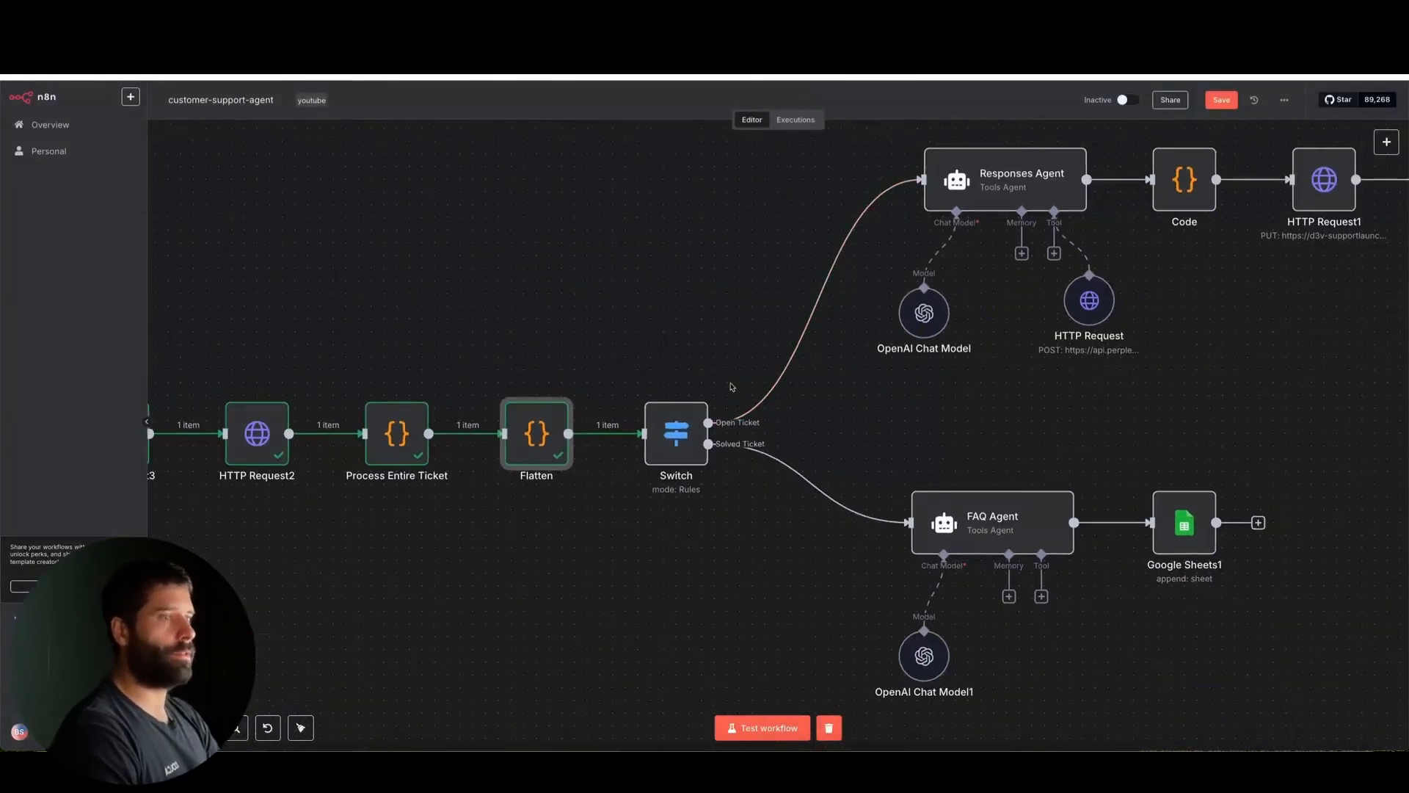
pyautogui.doubleClick(676, 433)
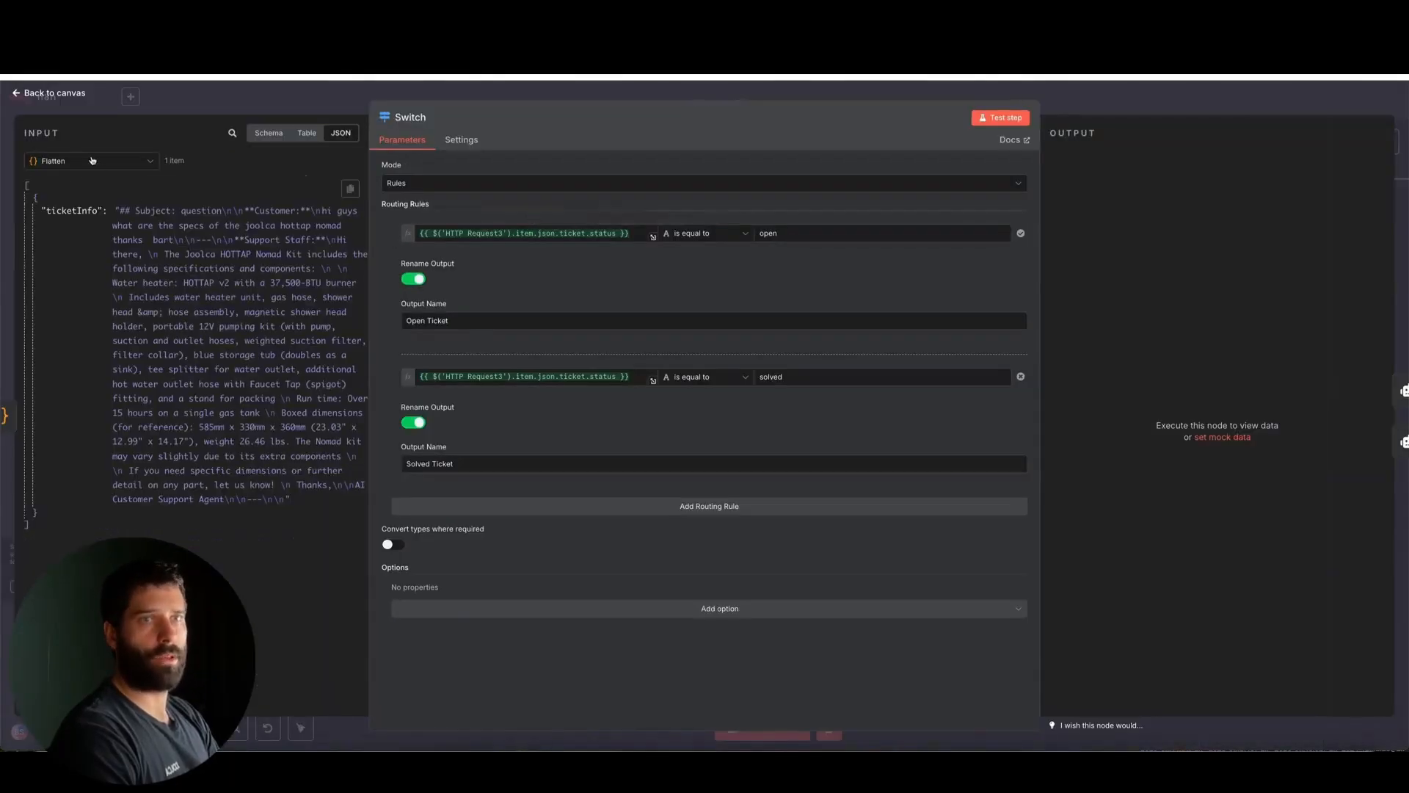
pyautogui.click(92, 160)
pyautogui.click(92, 250)
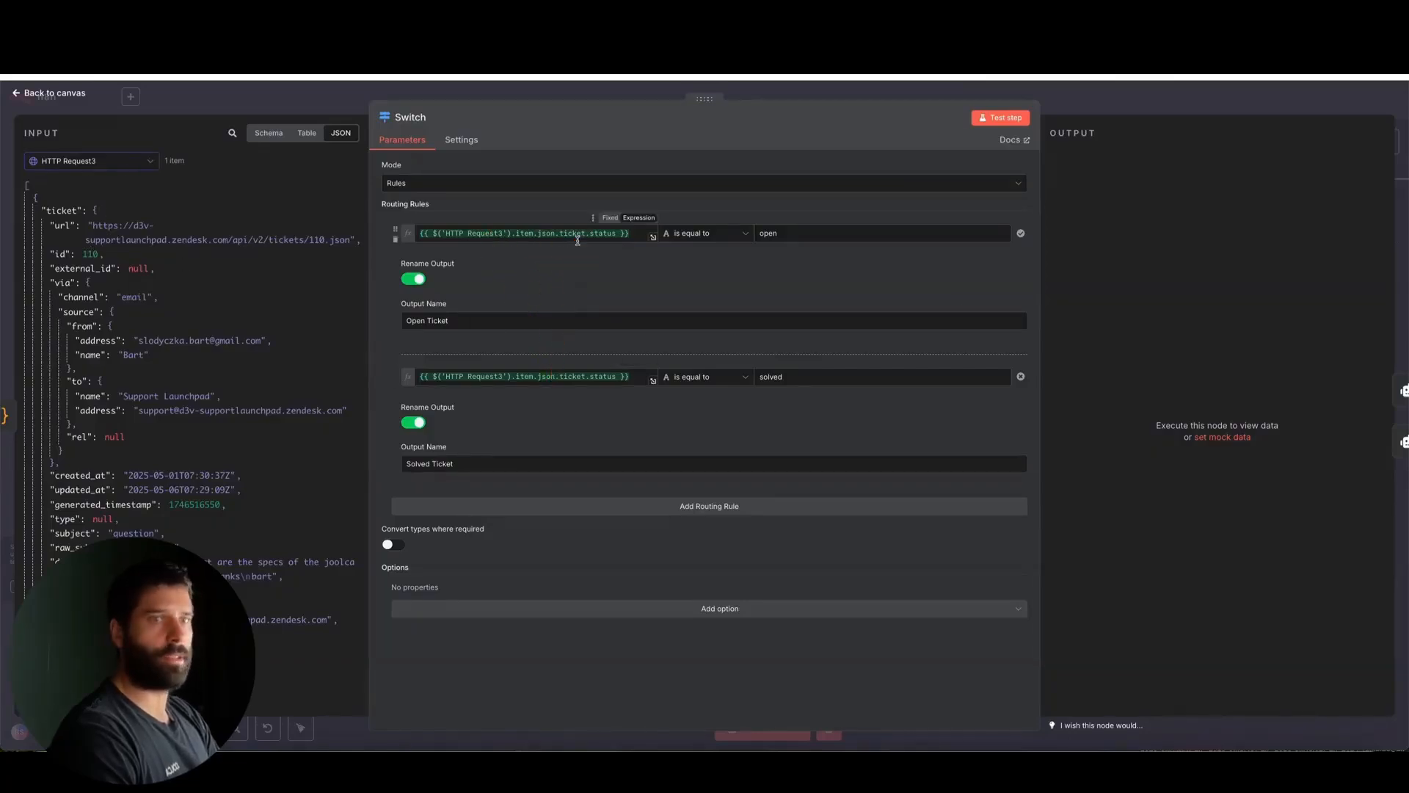
pyautogui.scroll(-1, 169, 374)
pyautogui.scroll(-5, 170, 374)
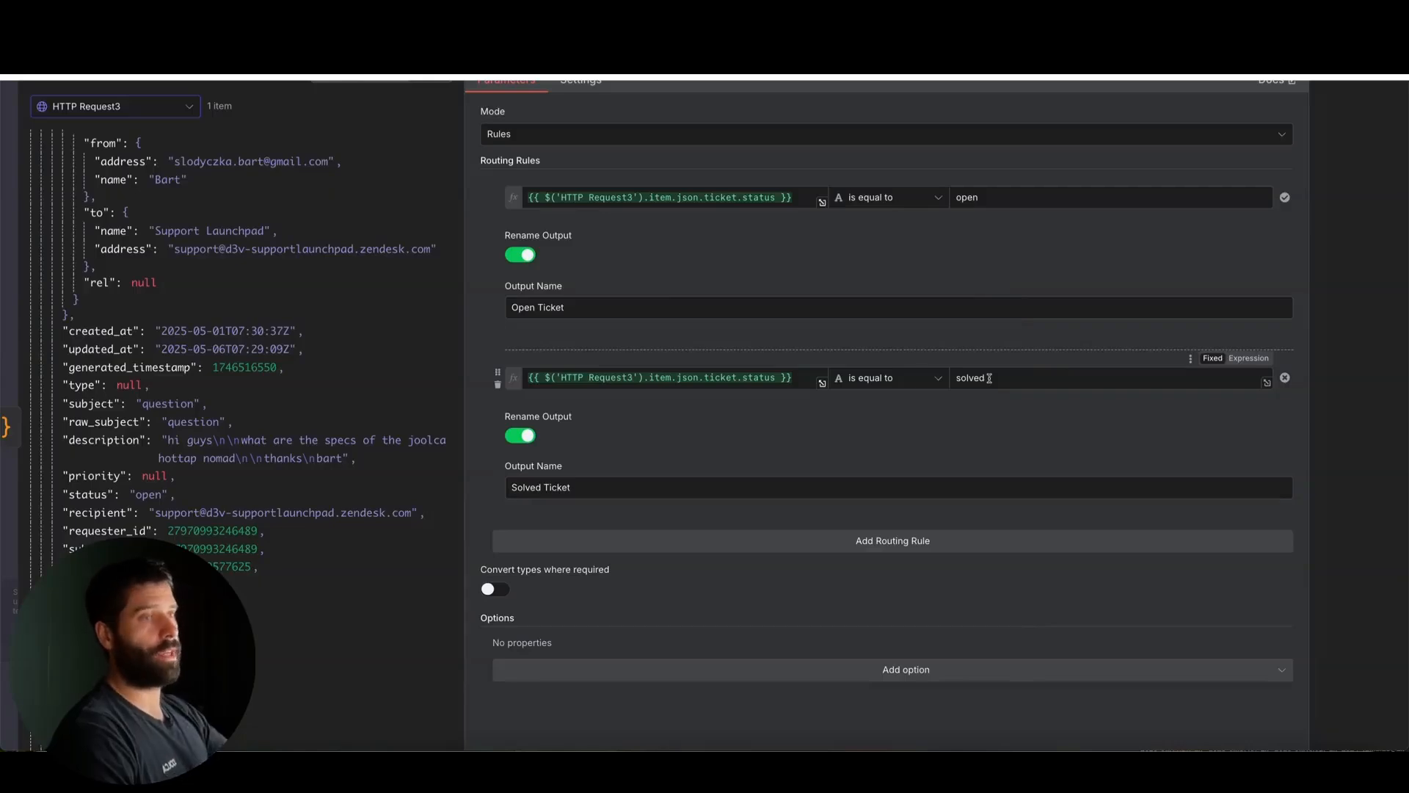
pyautogui.scroll(-3, 989, 378)
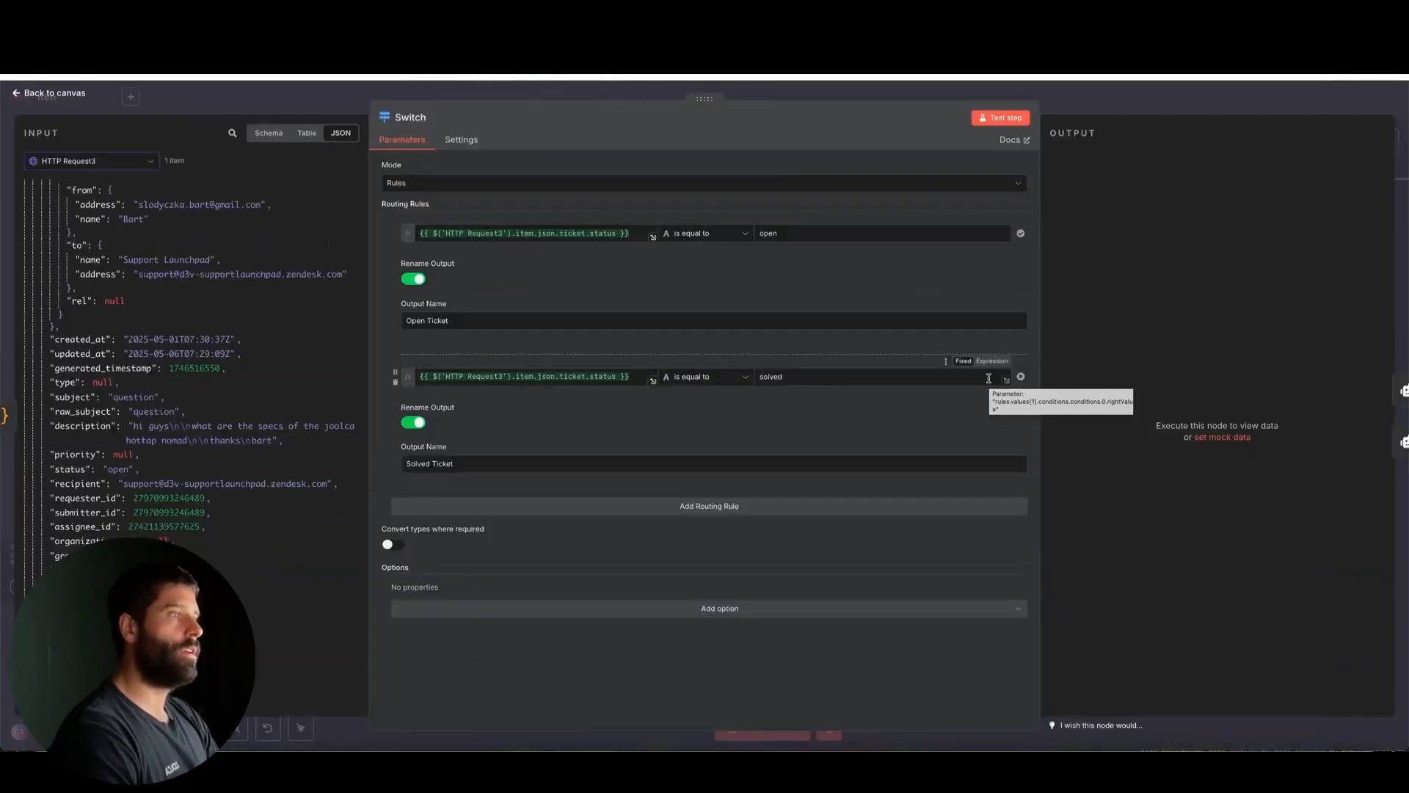
pyautogui.click(1103, 99)
# Step: Open the Responses Agent node and examine its ticketInfo prompt against the Flatten data and its full system message with the JSON format
pyautogui.hscroll(1, 1038, 357)
pyautogui.hscroll(2, 1039, 357)
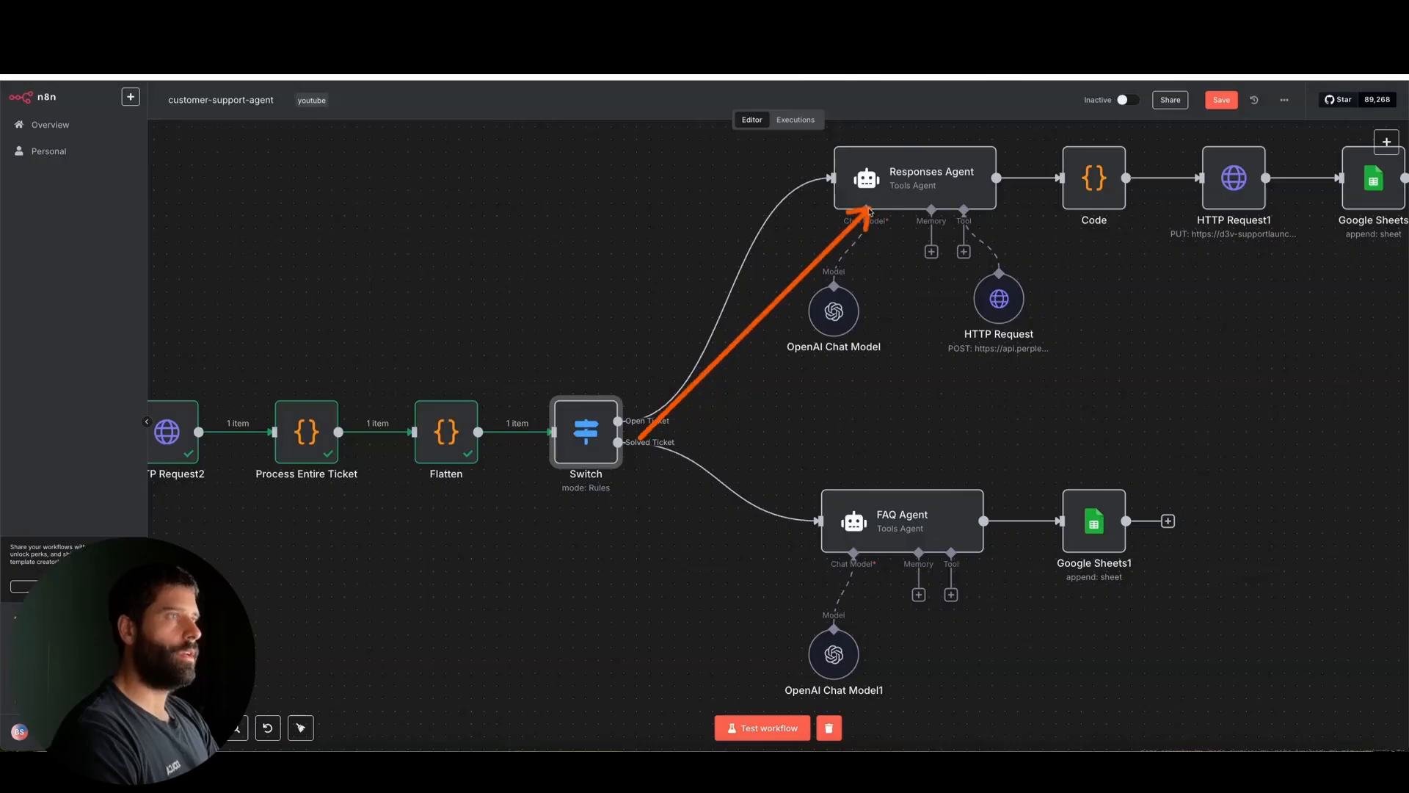
pyautogui.doubleClick(914, 178)
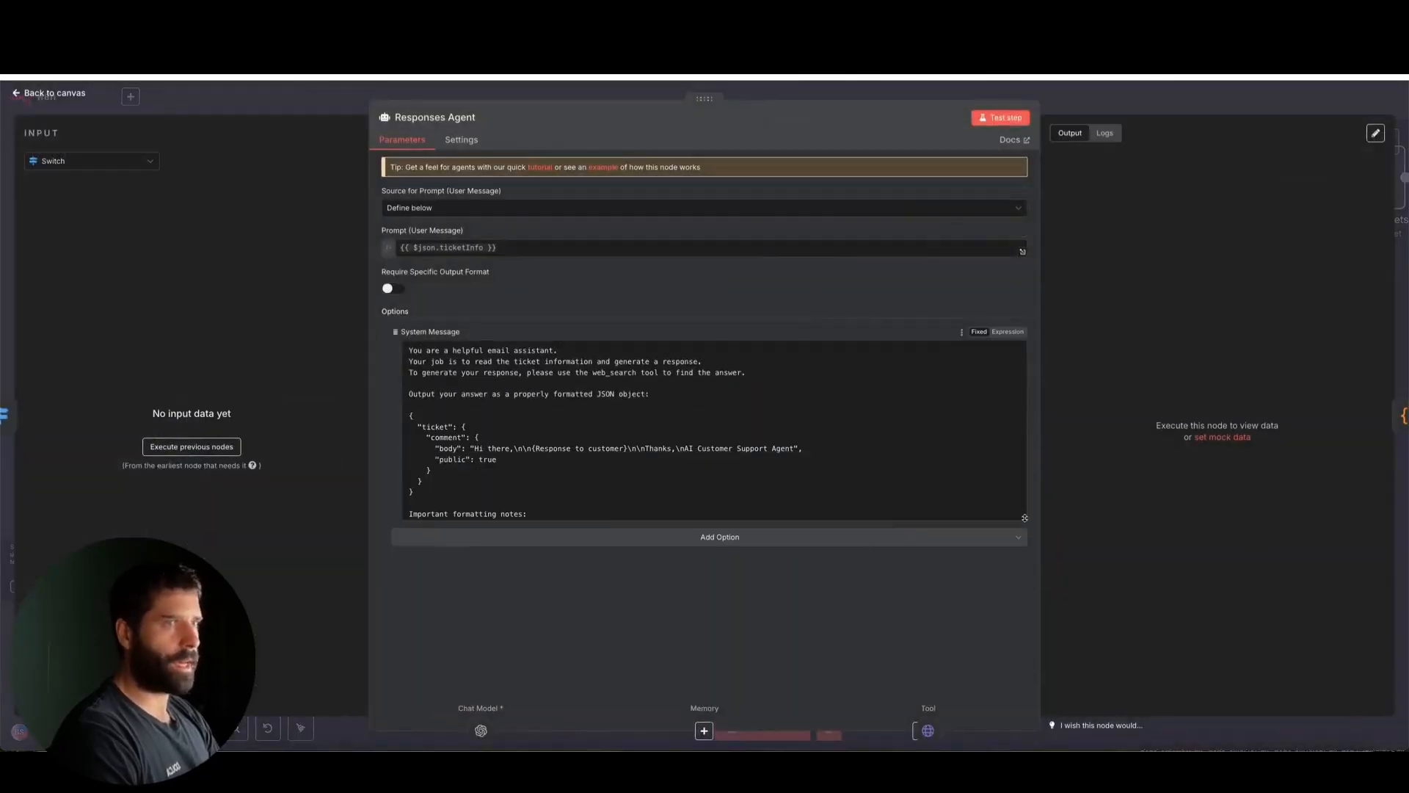
pyautogui.moveTo(1023, 411); pyautogui.dragTo(1024, 585)
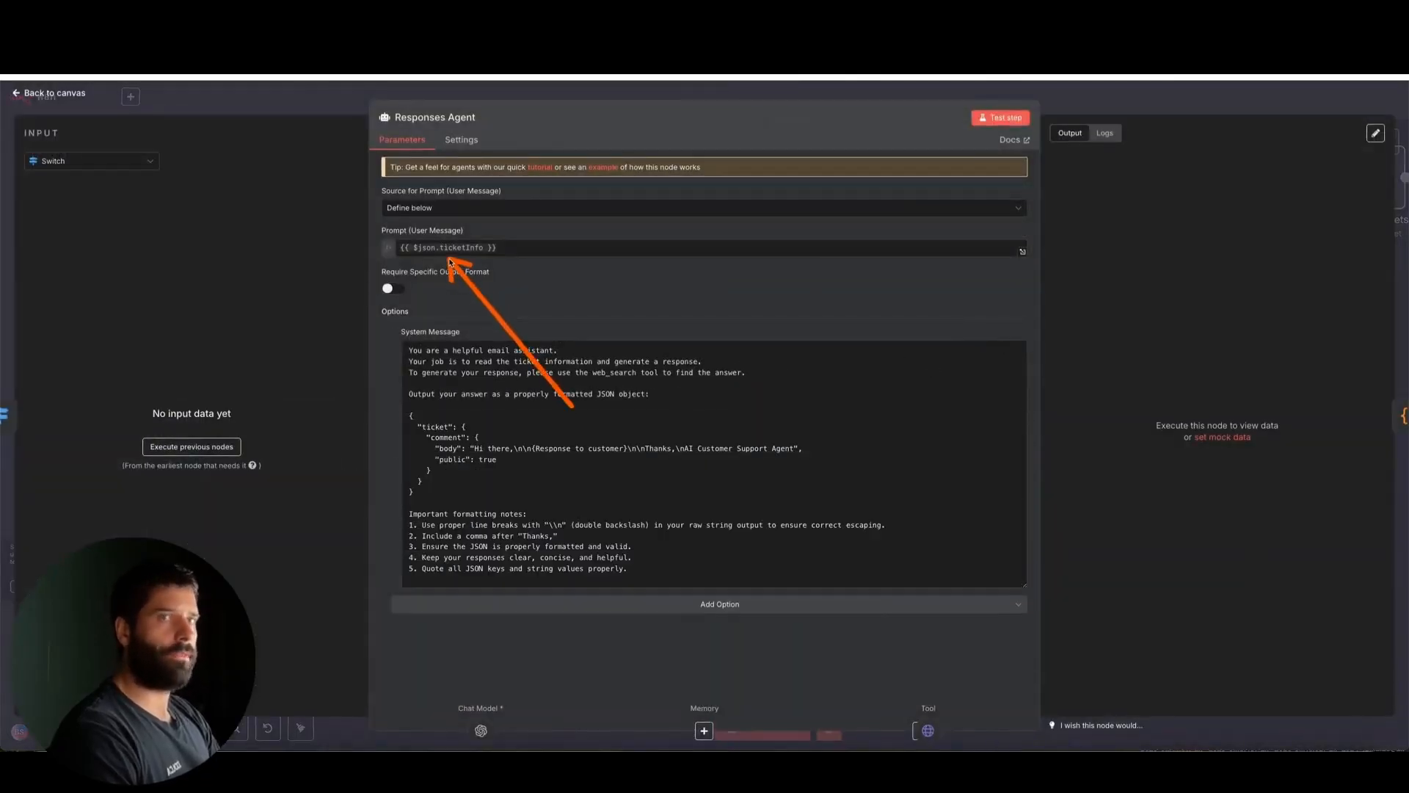
pyautogui.click(88, 161)
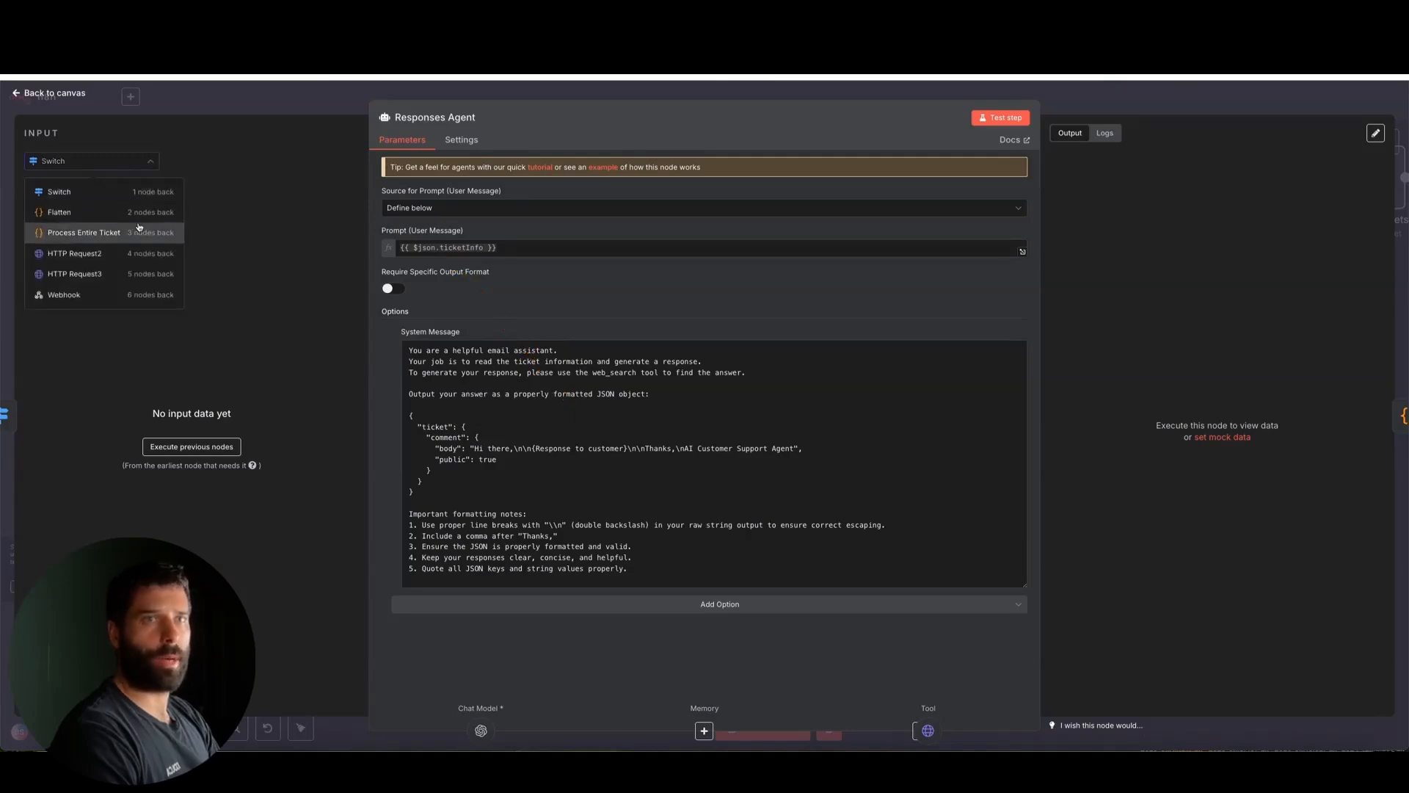
pyautogui.click(91, 212)
pyautogui.moveTo(70, 314)
pyautogui.mouseDown()
pyautogui.moveTo(75, 222)
pyautogui.moveTo(353, 269)
pyautogui.moveTo(401, 254)
pyautogui.mouseUp()
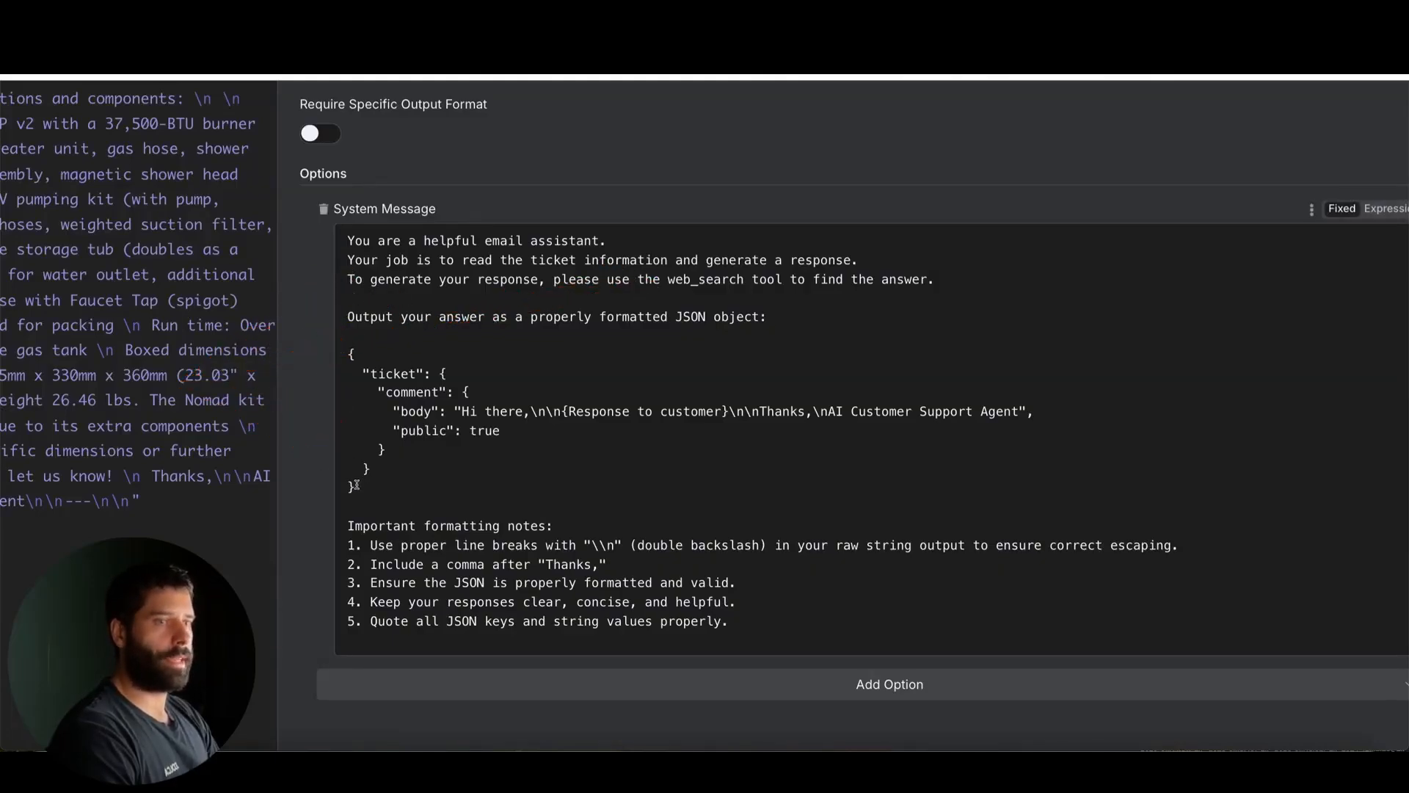
pyautogui.moveTo(356, 485); pyautogui.dragTo(323, 363)
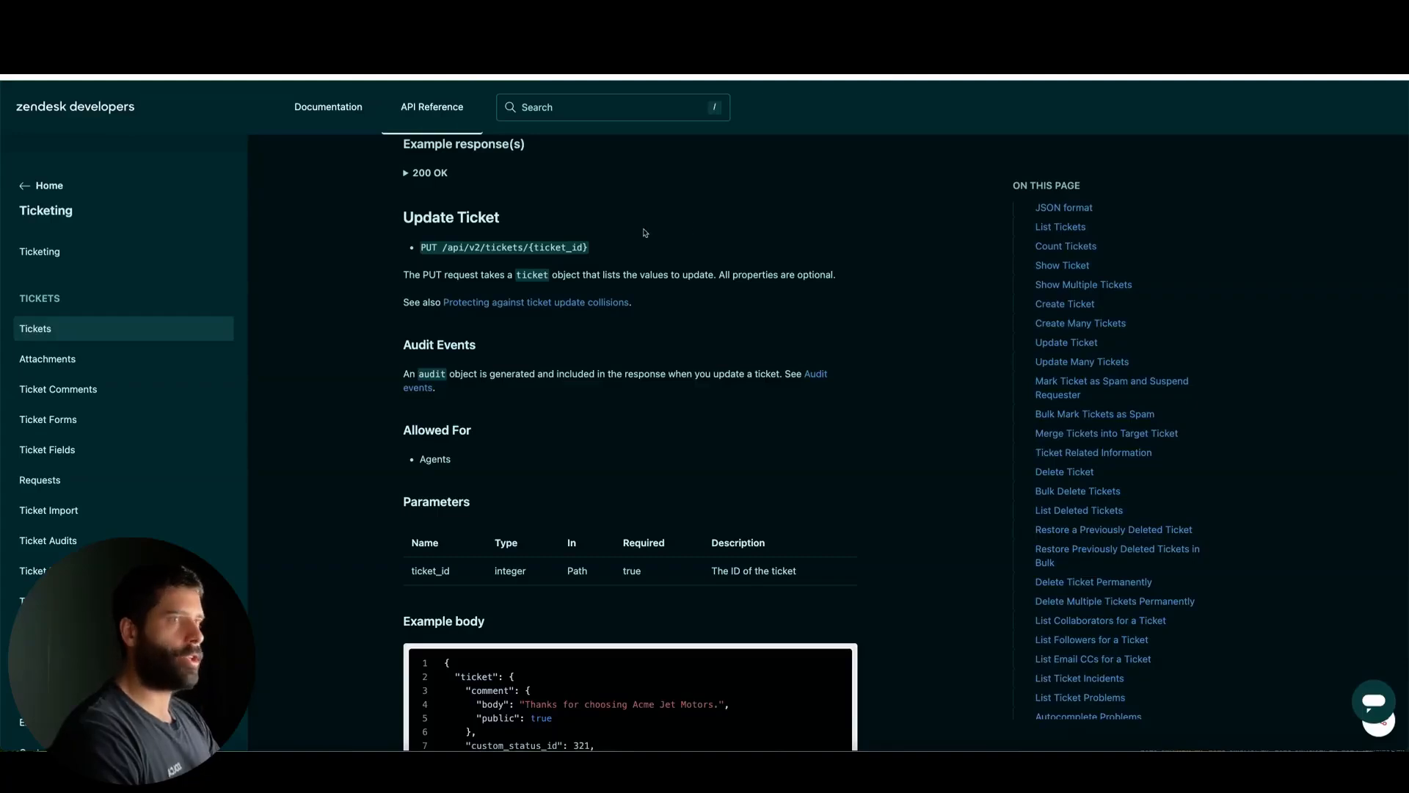
# Step: Switch to the Zendesk API reference and examine the Update Ticket endpoint down to its example body
pyautogui.scroll(3, 547, 293)
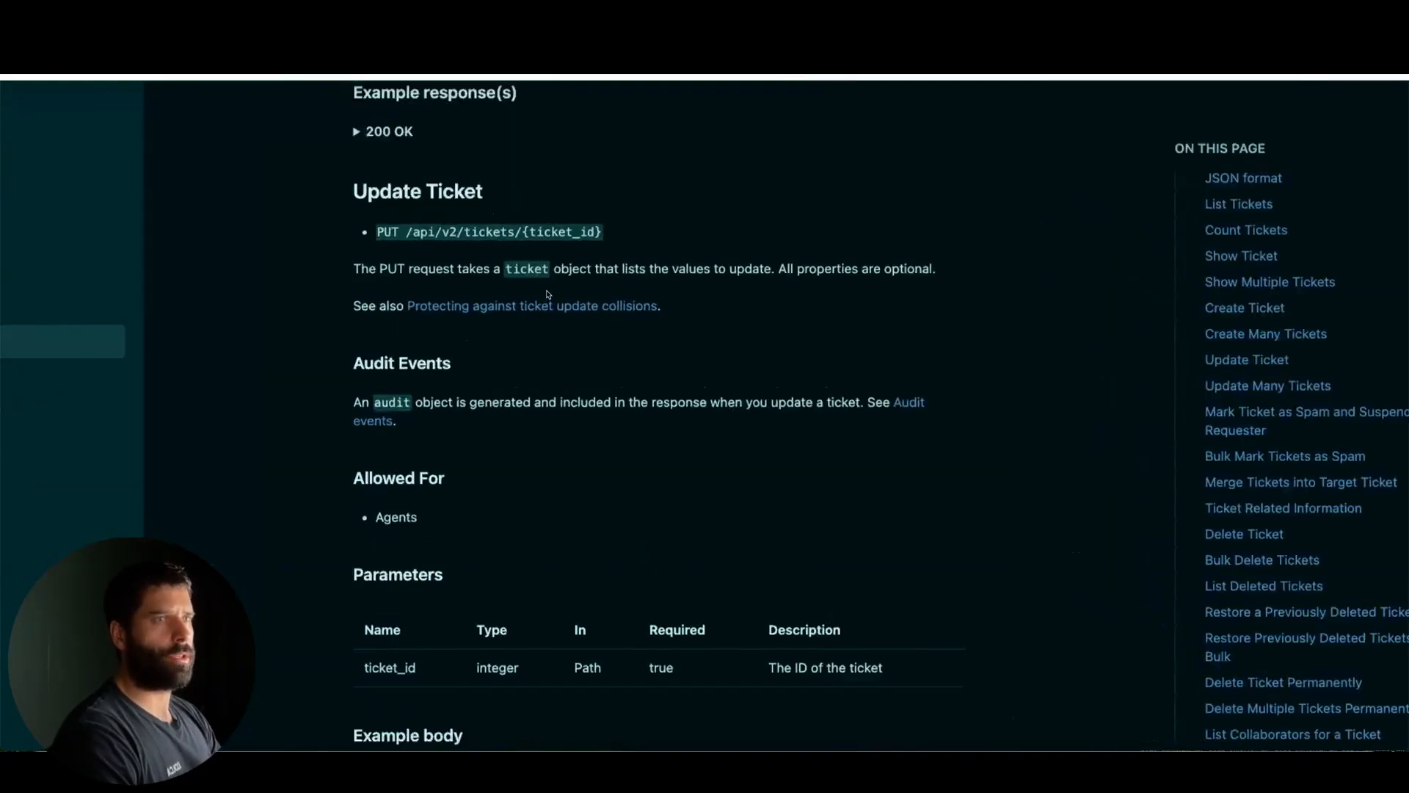
pyautogui.moveTo(600, 408)
pyautogui.mouseDown()
pyautogui.moveTo(371, 240)
pyautogui.moveTo(582, 229)
pyautogui.mouseUp()
pyautogui.scroll(-1, 629, 313)
pyautogui.scroll(-6, 629, 313)
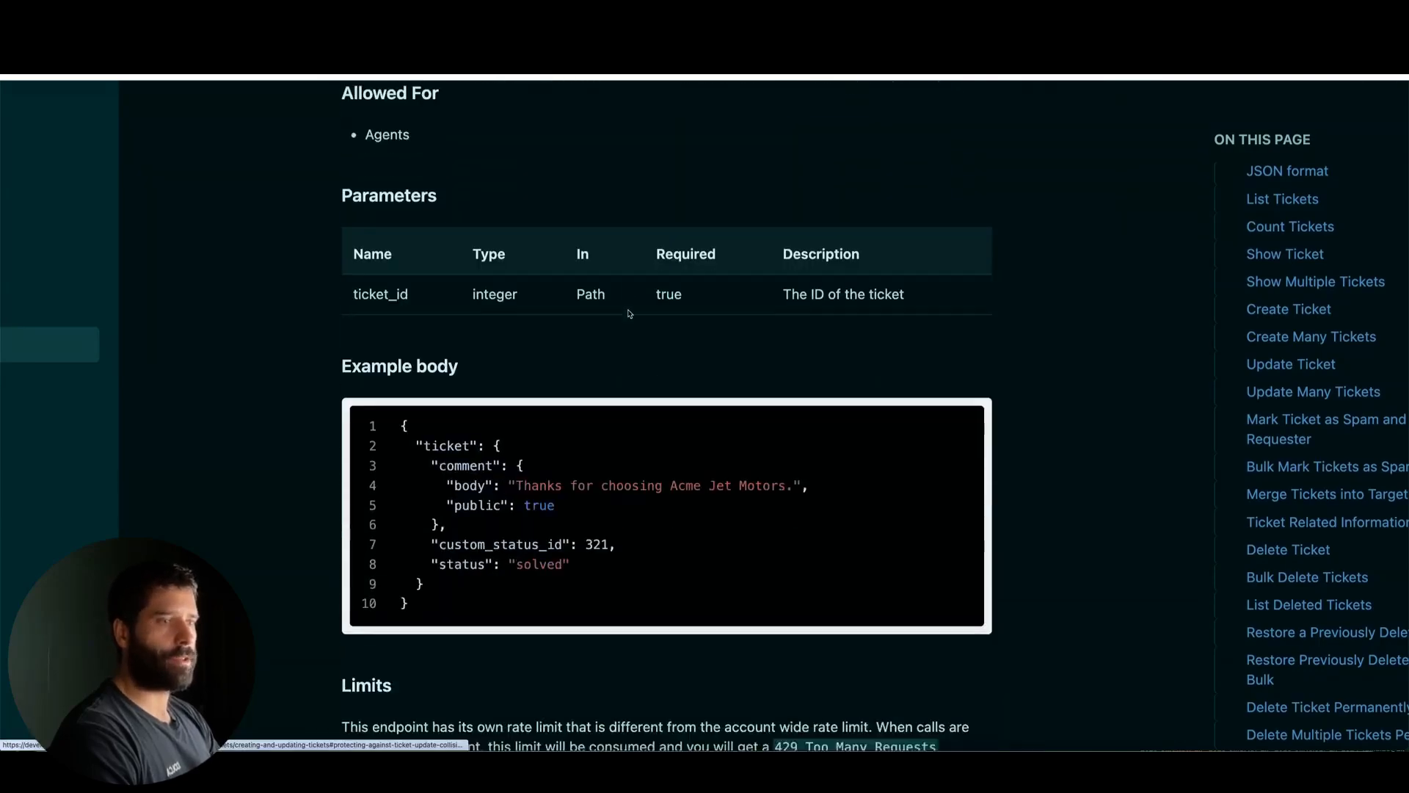
pyautogui.moveTo(207, 406)
pyautogui.mouseDown()
pyautogui.moveTo(371, 368)
pyautogui.moveTo(377, 477)
pyautogui.moveTo(407, 472)
pyautogui.mouseUp()
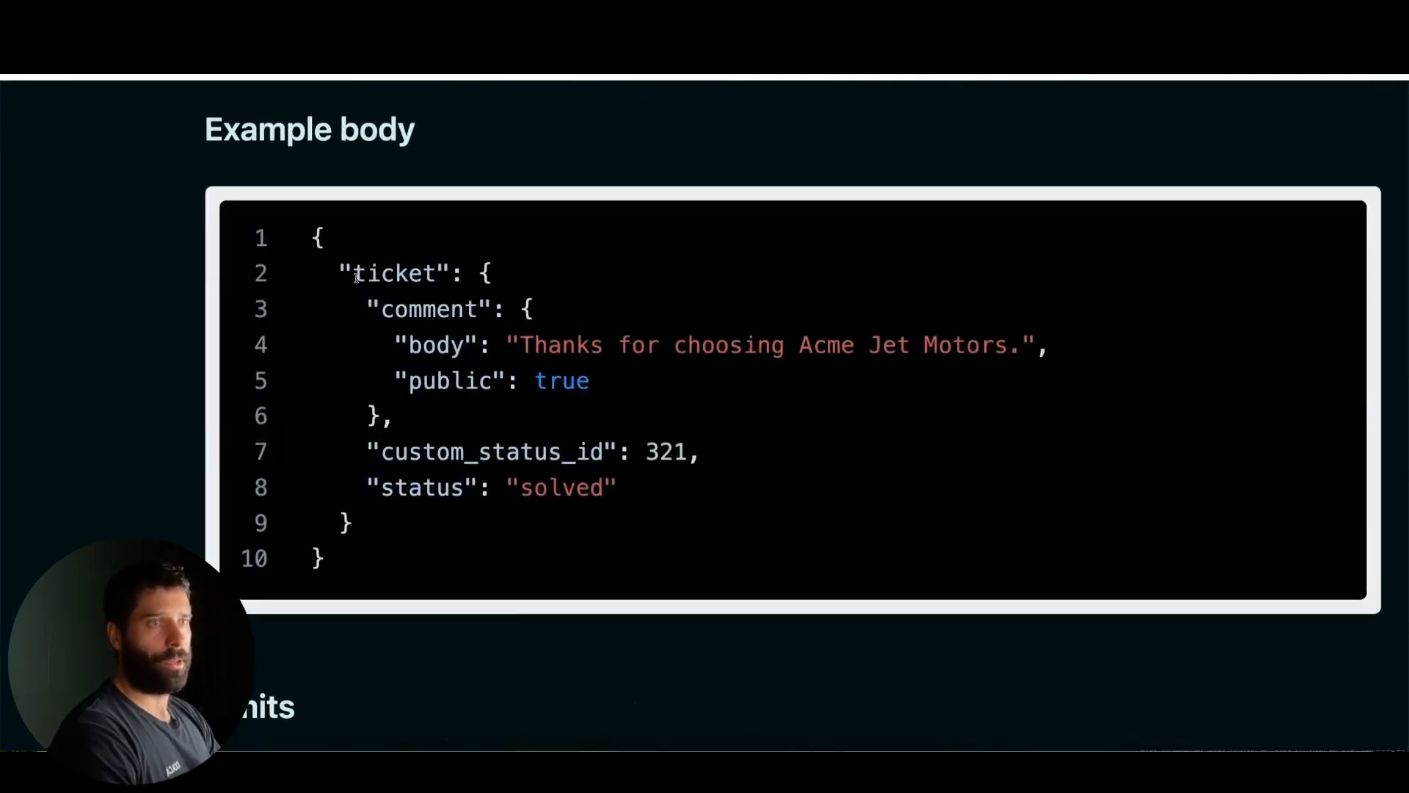
# Step: Examine the ticket, comment, body, public and custom_status_id fields in the Update Ticket example body
pyautogui.moveTo(356, 278); pyautogui.dragTo(516, 277)
pyautogui.moveTo(383, 310); pyautogui.dragTo(521, 309)
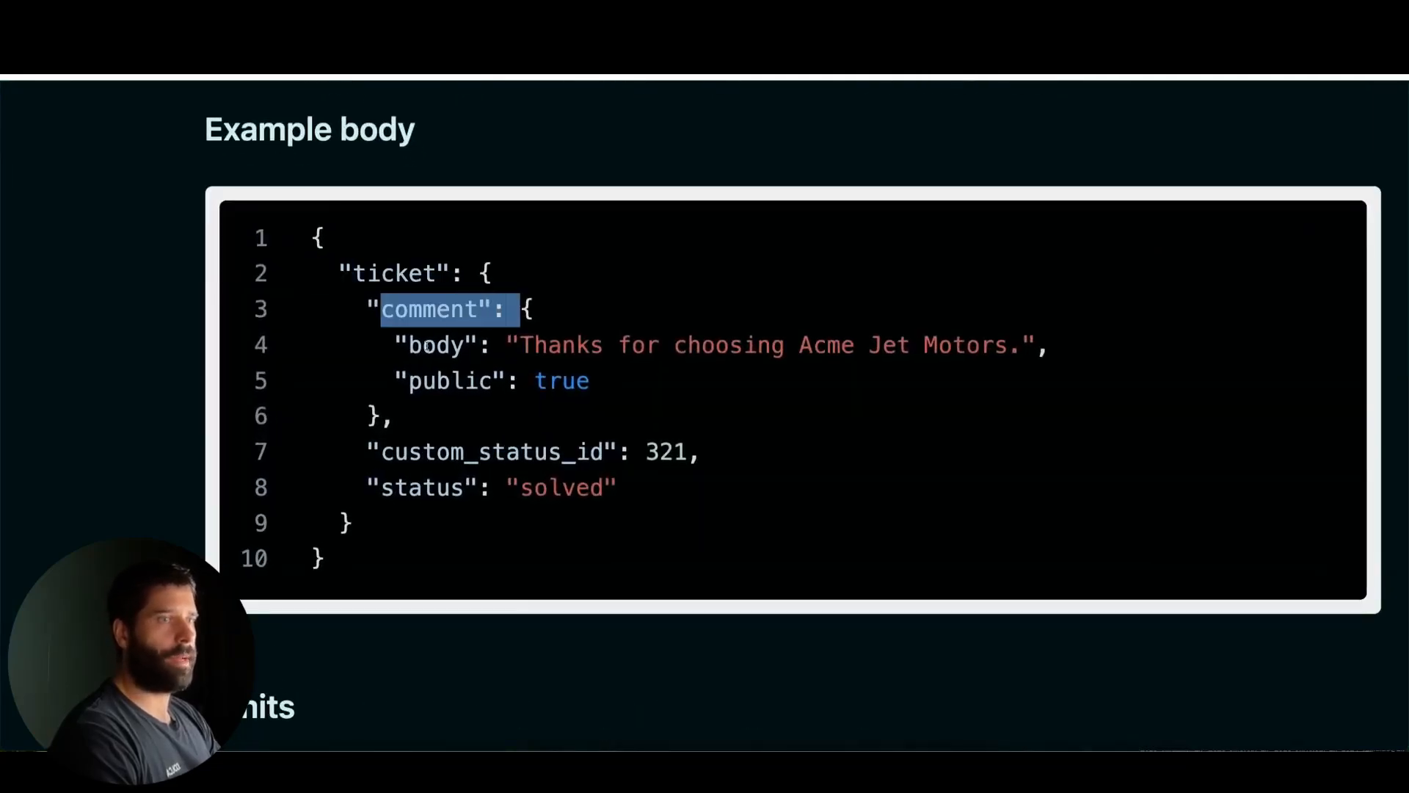
pyautogui.moveTo(408, 346); pyautogui.dragTo(1036, 354)
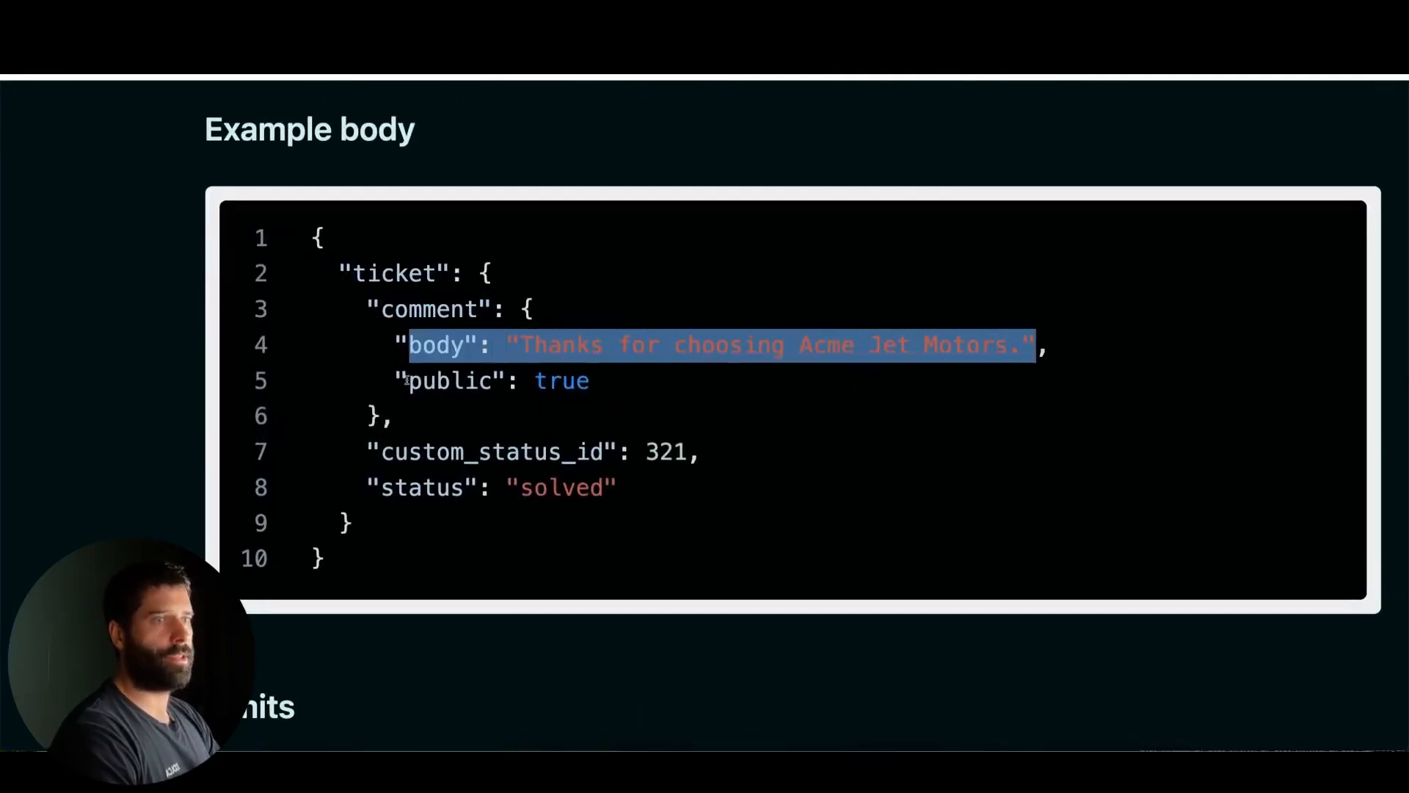
pyautogui.moveTo(407, 380); pyautogui.dragTo(601, 384)
pyautogui.moveTo(409, 380); pyautogui.dragTo(585, 381)
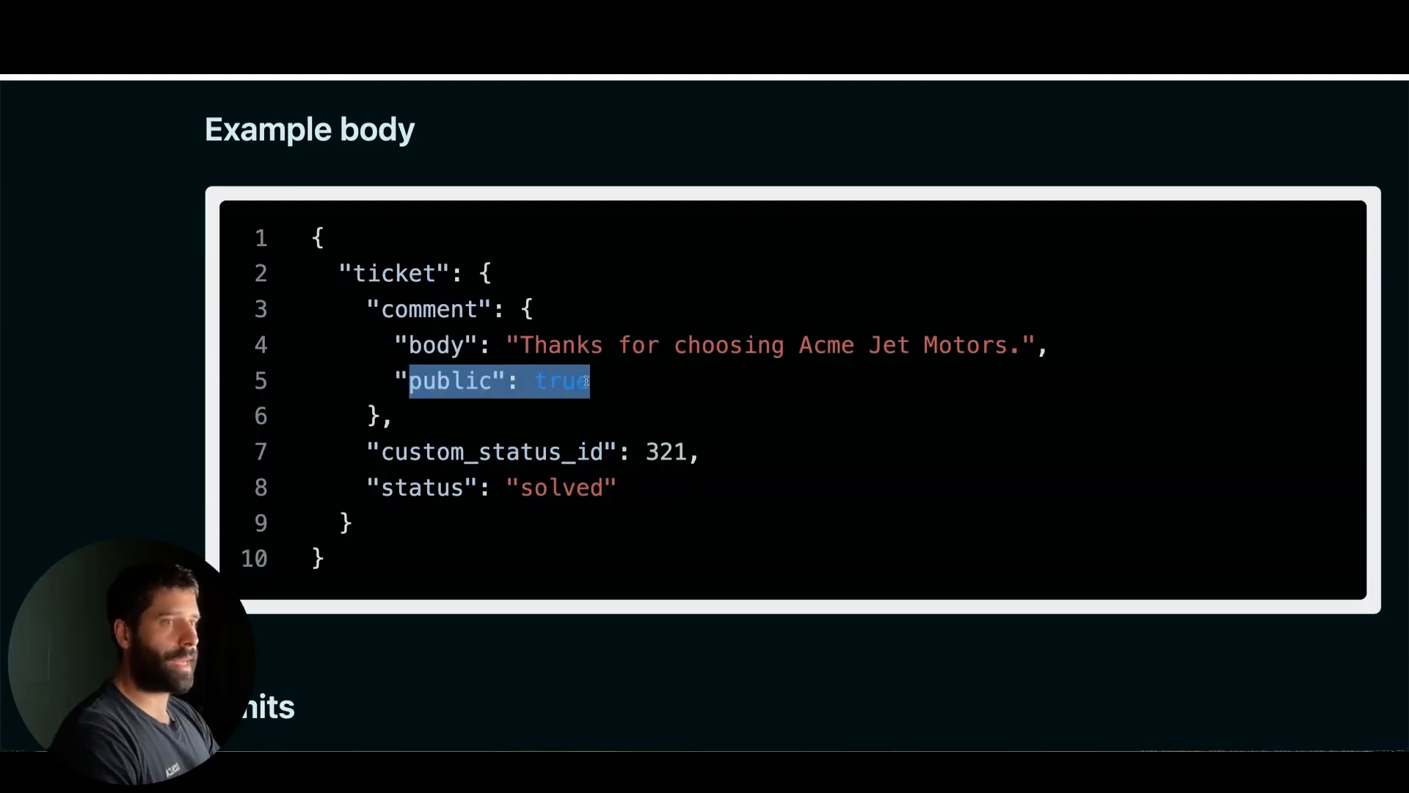
pyautogui.doubleClick(568, 380)
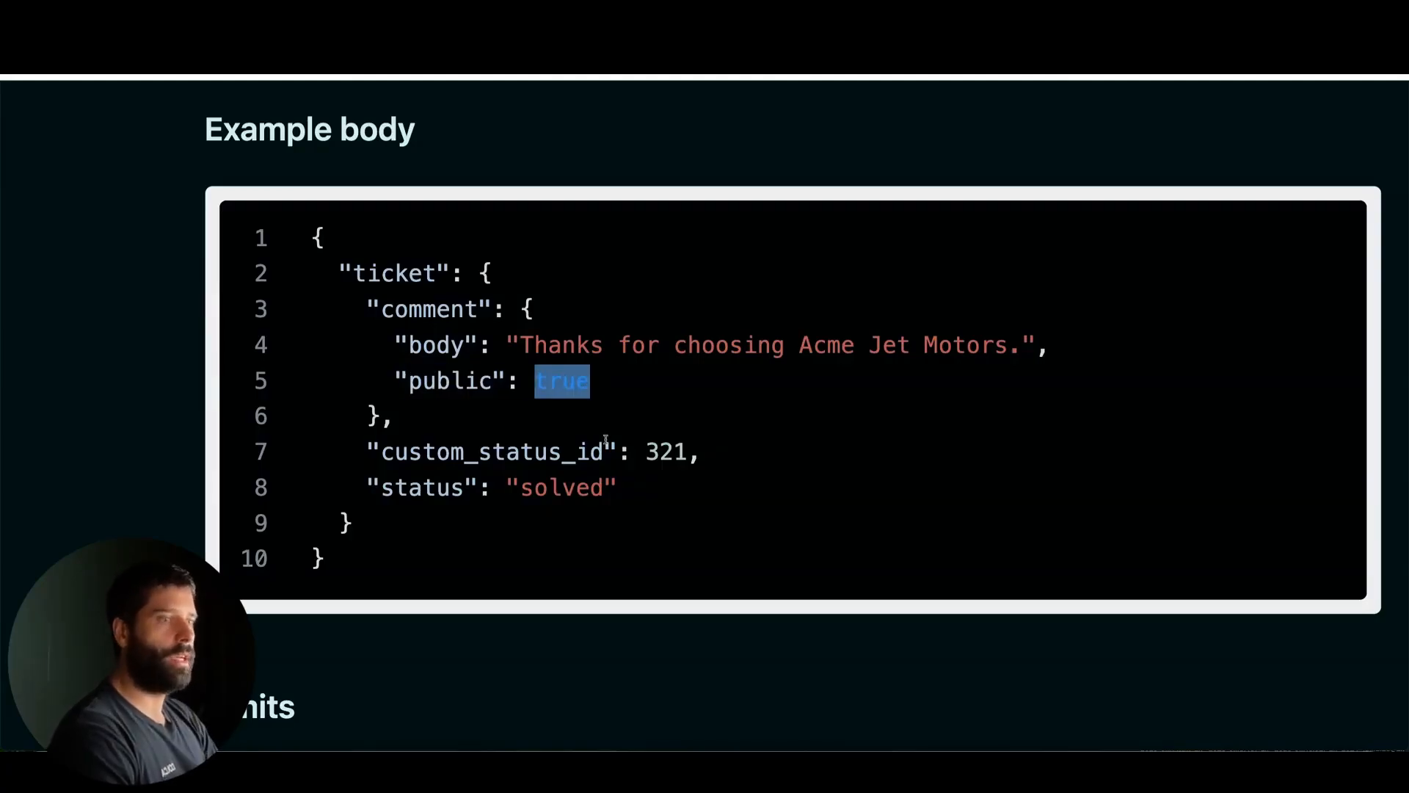
pyautogui.moveTo(701, 453); pyautogui.dragTo(366, 455)
pyautogui.click(362, 456)
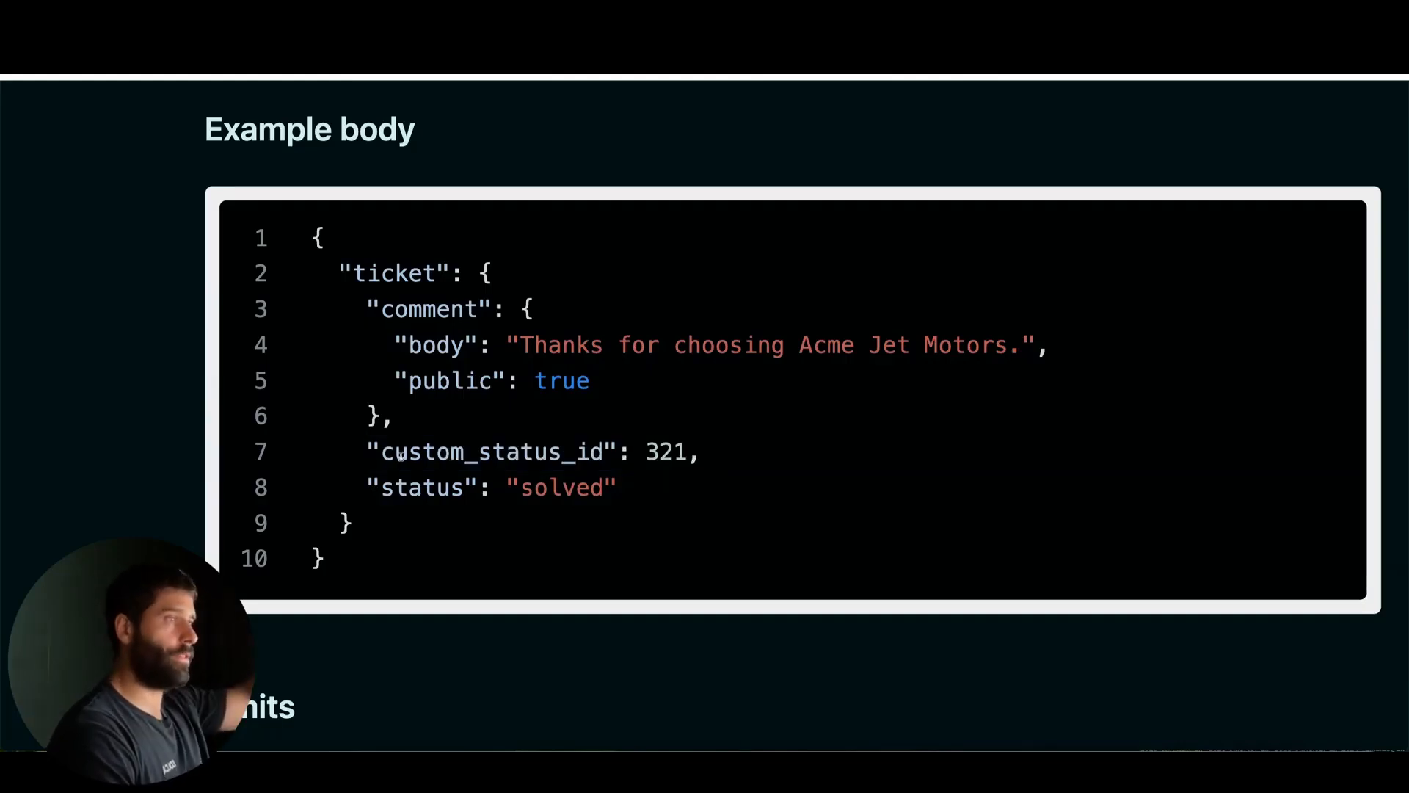
# Step: Examine the status field and the complete ticket object in the Update Ticket example body
pyautogui.doubleClick(569, 485)
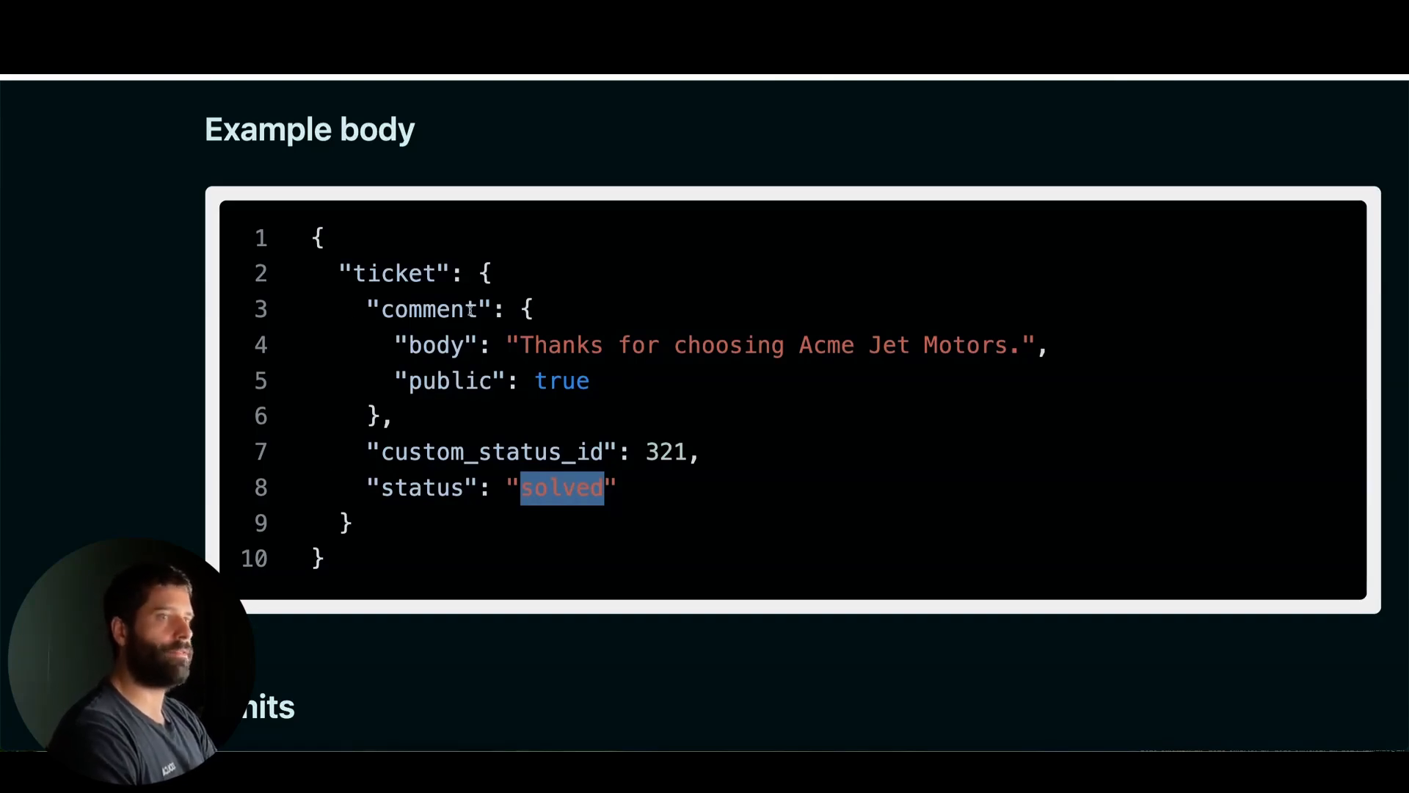
pyautogui.moveTo(312, 234); pyautogui.dragTo(349, 548)
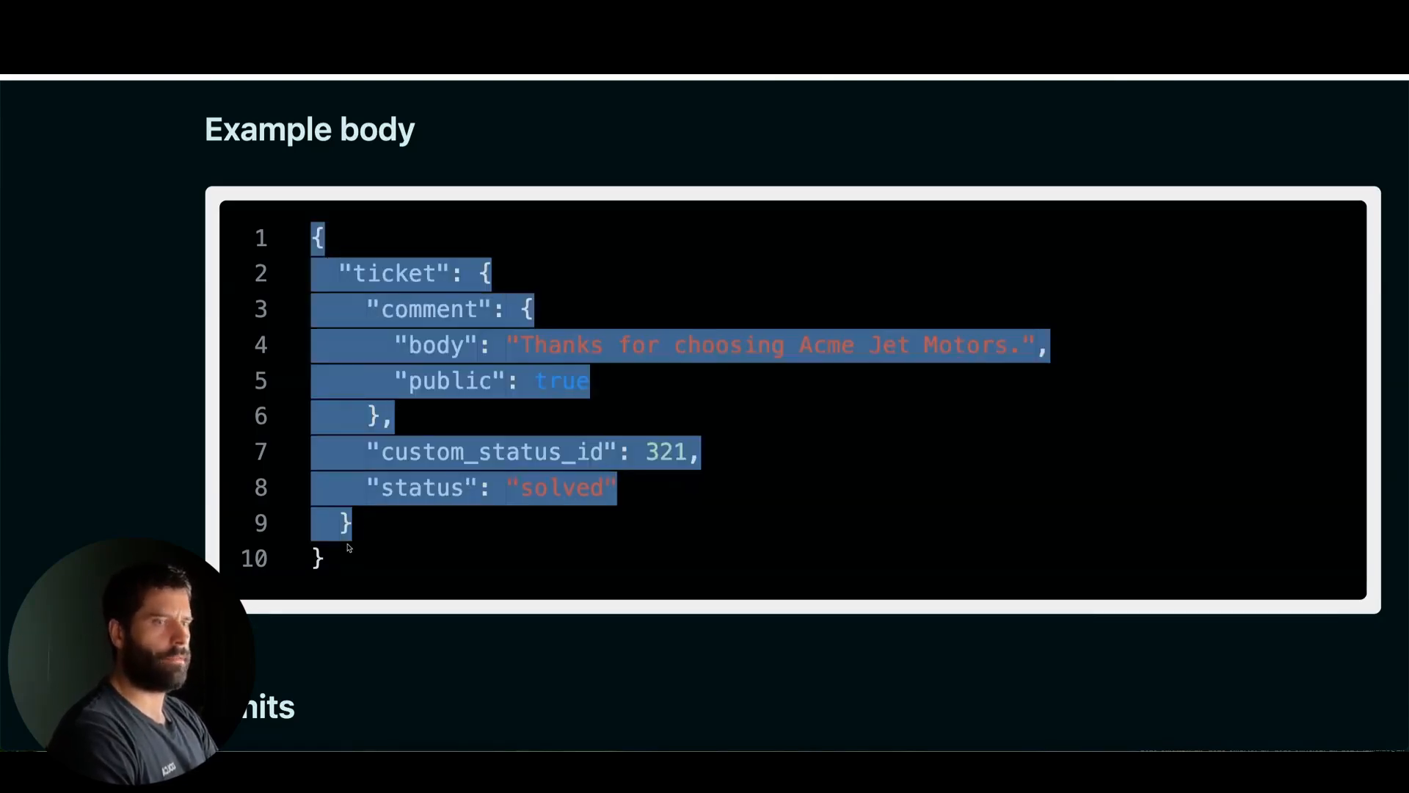
pyautogui.click(340, 554)
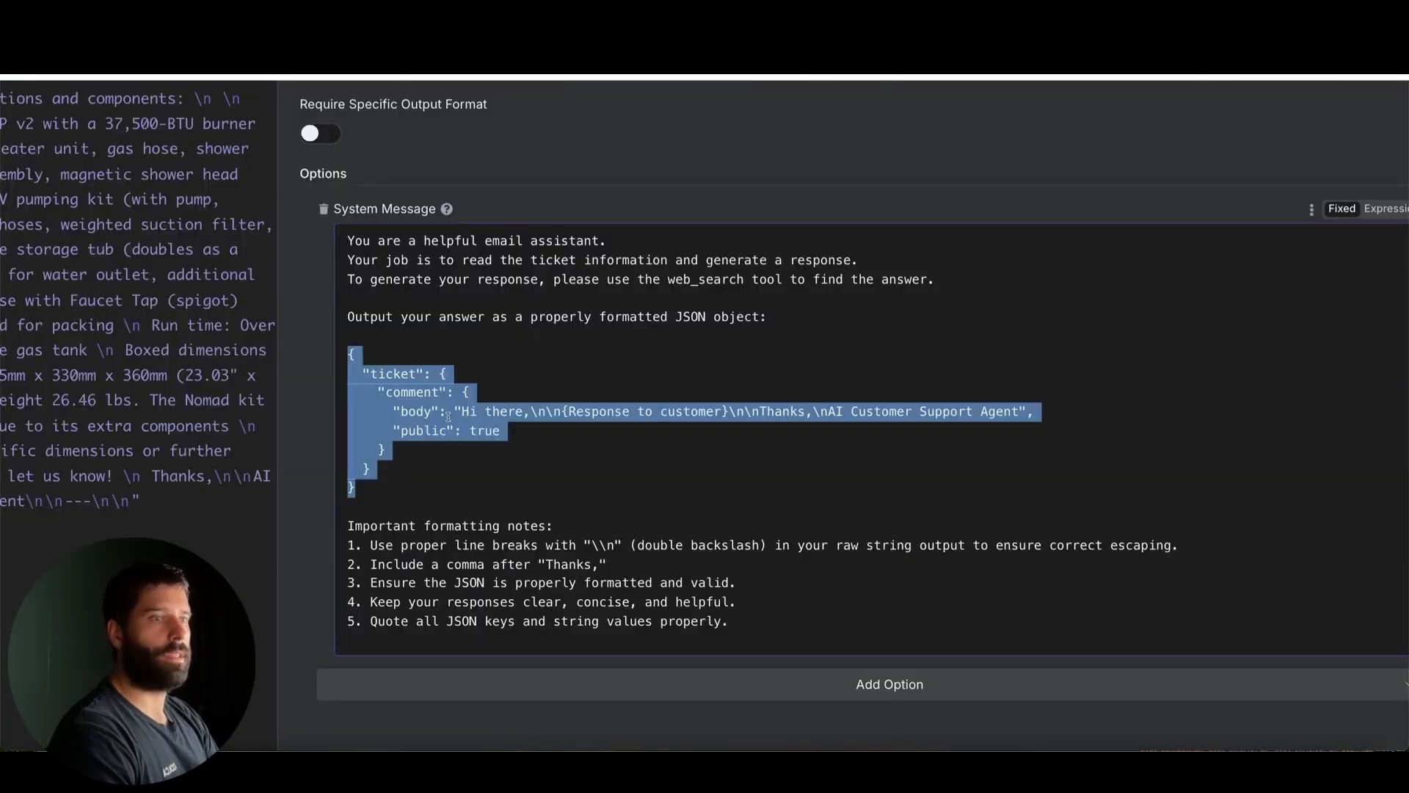
# Step: Return to n8n and examine the greeting, response placeholder and sign-off in the Responses Agent's JSON format, ending back at the workflow canvas
pyautogui.click(431, 430)
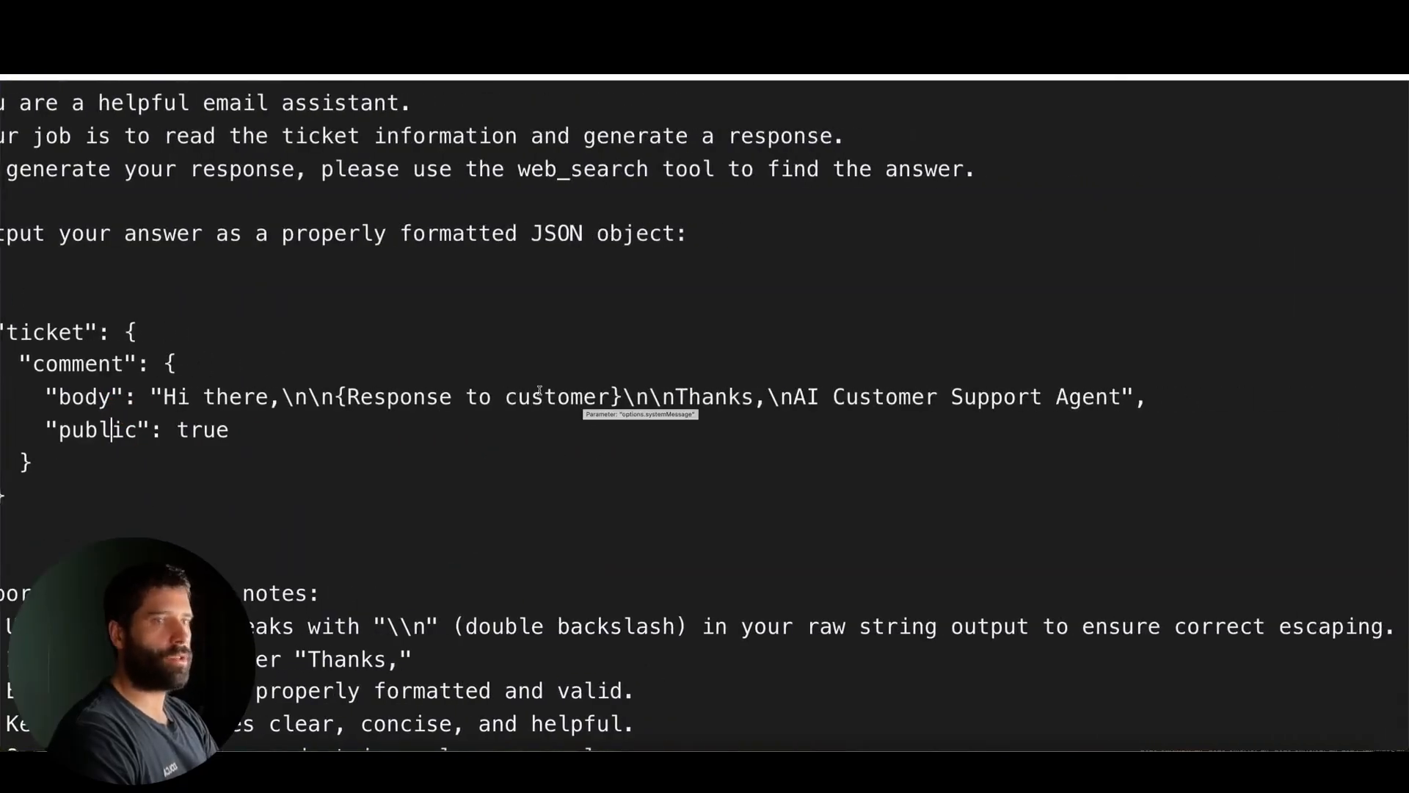
pyautogui.click(179, 396)
pyautogui.moveTo(164, 396); pyautogui.dragTo(559, 396)
pyautogui.hotkey('ctrl', 'z')
pyautogui.click(403, 397)
pyautogui.doubleClick(384, 396)
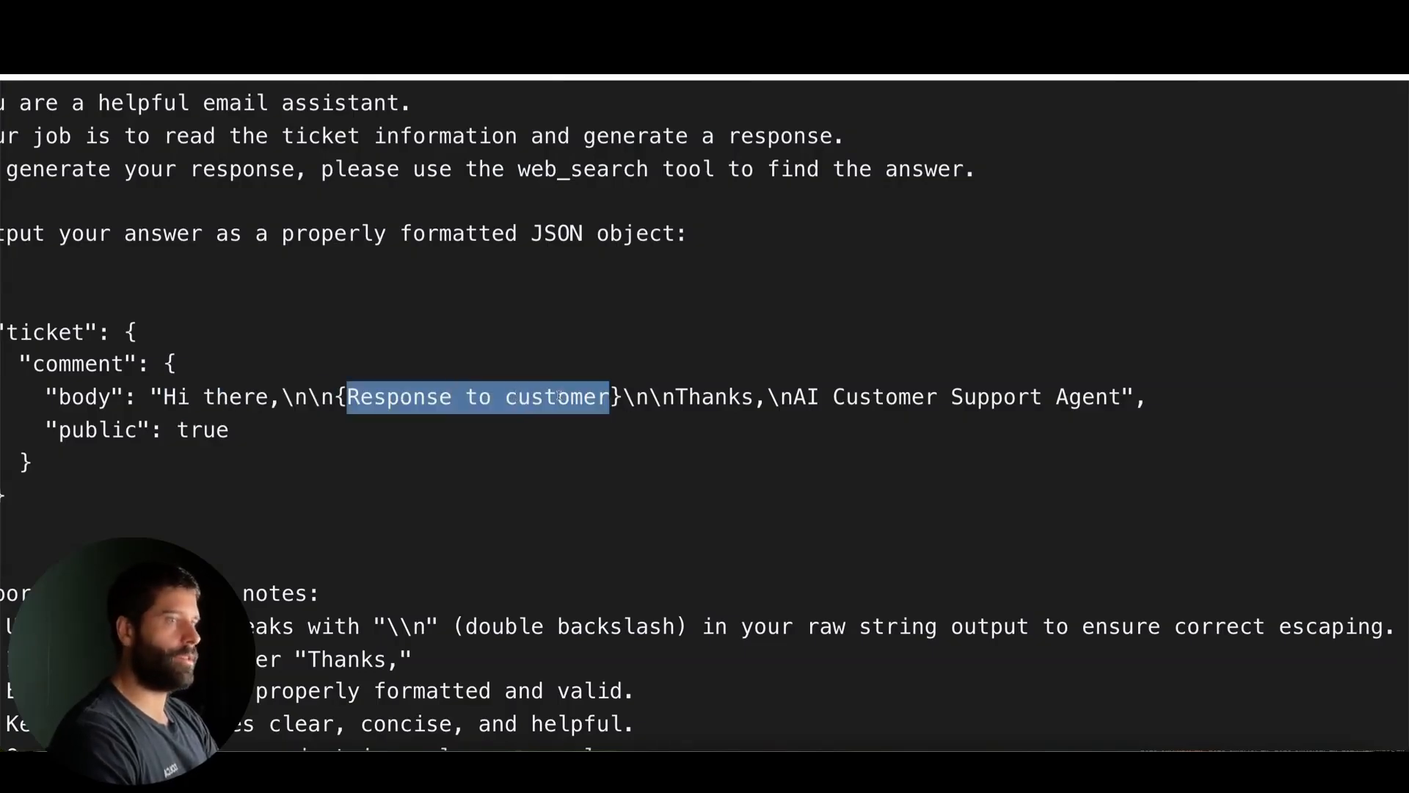
pyautogui.click(636, 408)
pyautogui.moveTo(677, 397); pyautogui.dragTo(1097, 397)
pyautogui.click(828, 402)
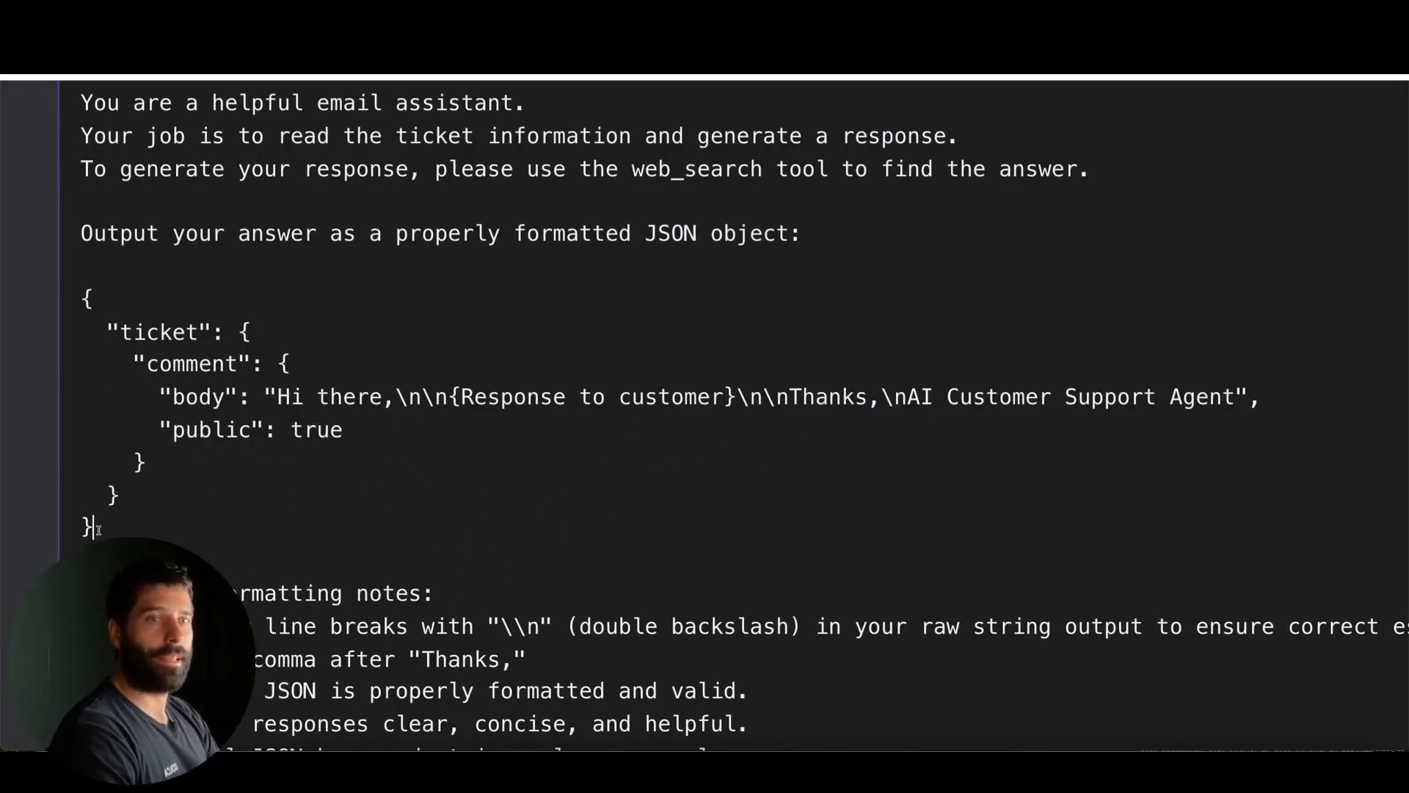
pyautogui.moveTo(94, 526); pyautogui.dragTo(84, 295)
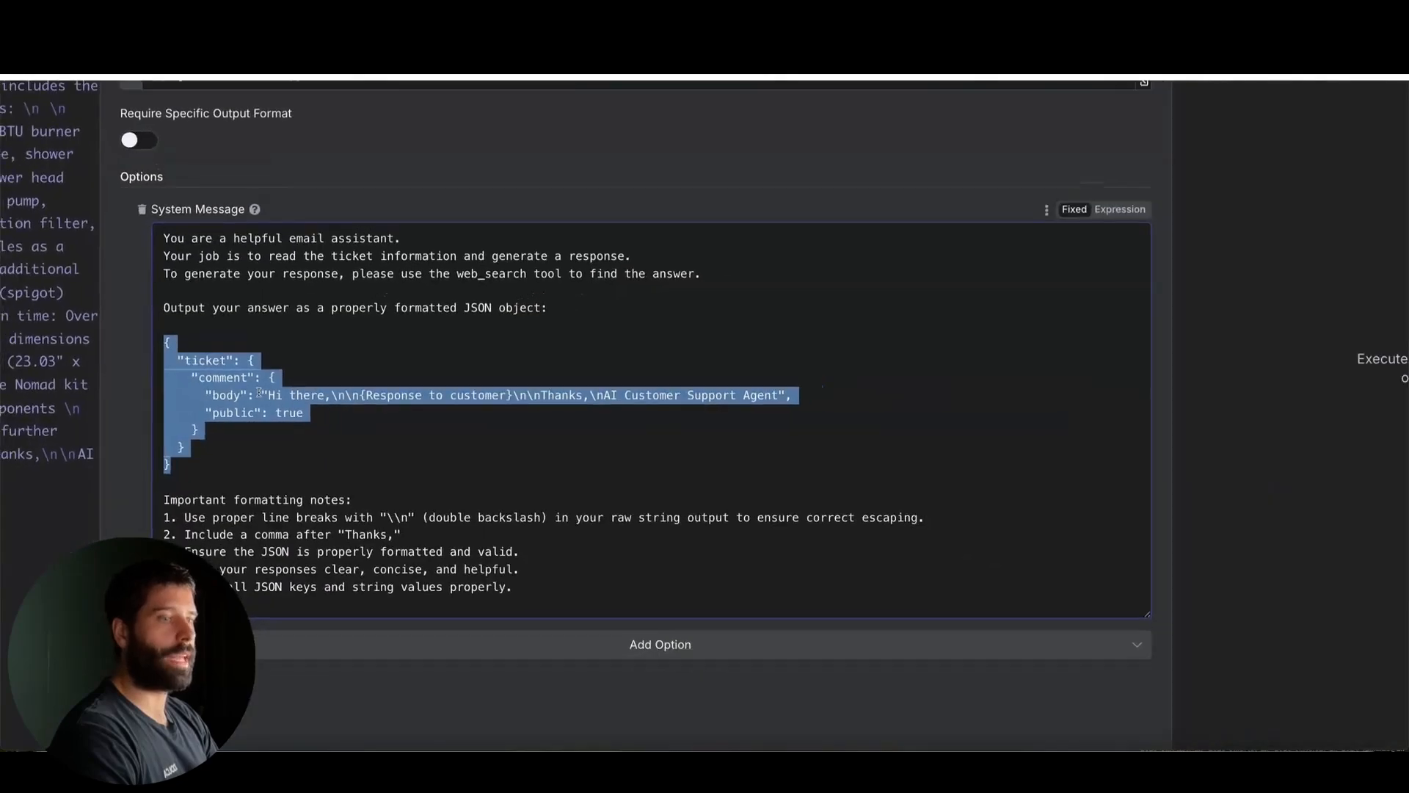
pyautogui.press('Escape')
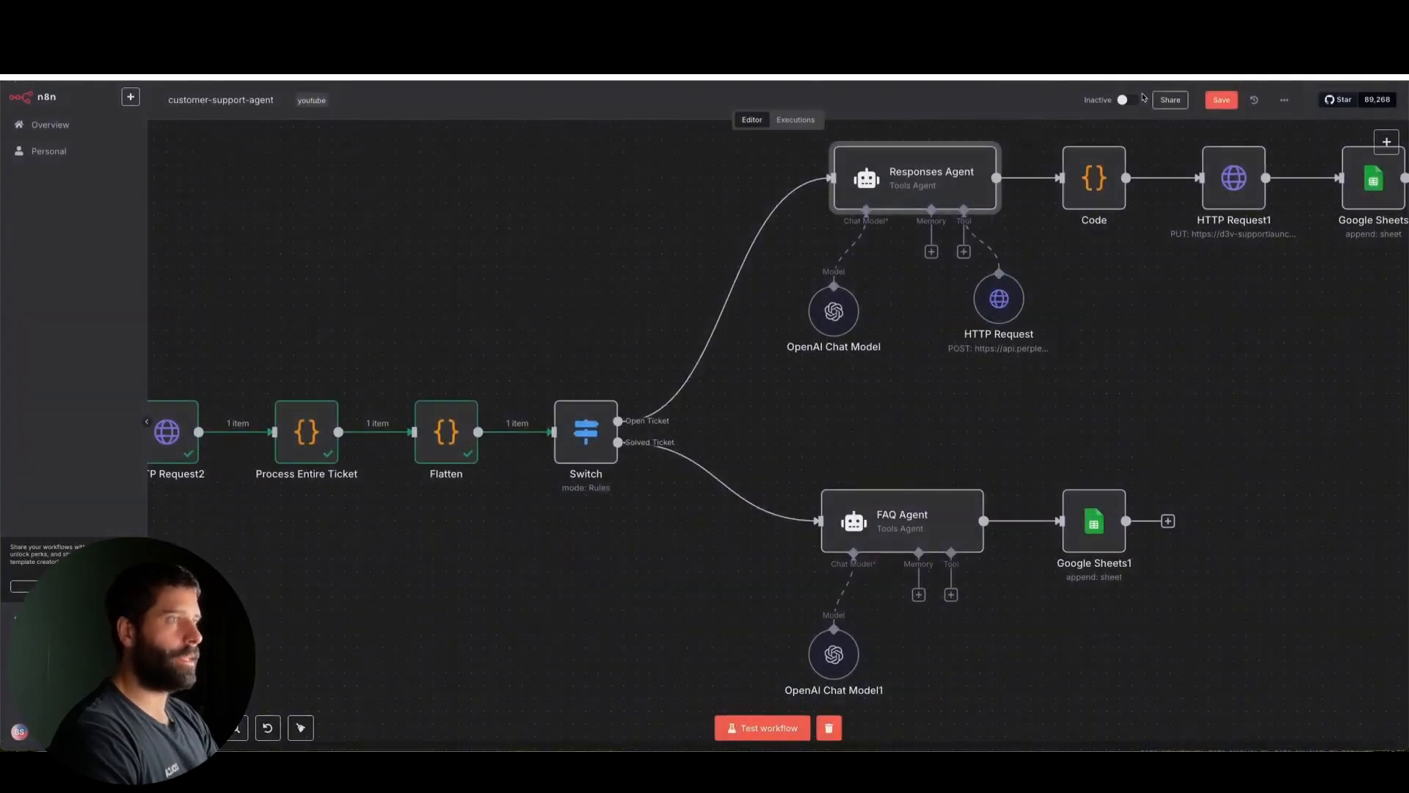
# Step: Open the Code node after the Responses Agent and examine its JavaScript that parses the agent's output
pyautogui.hscroll(5, 899, 315)
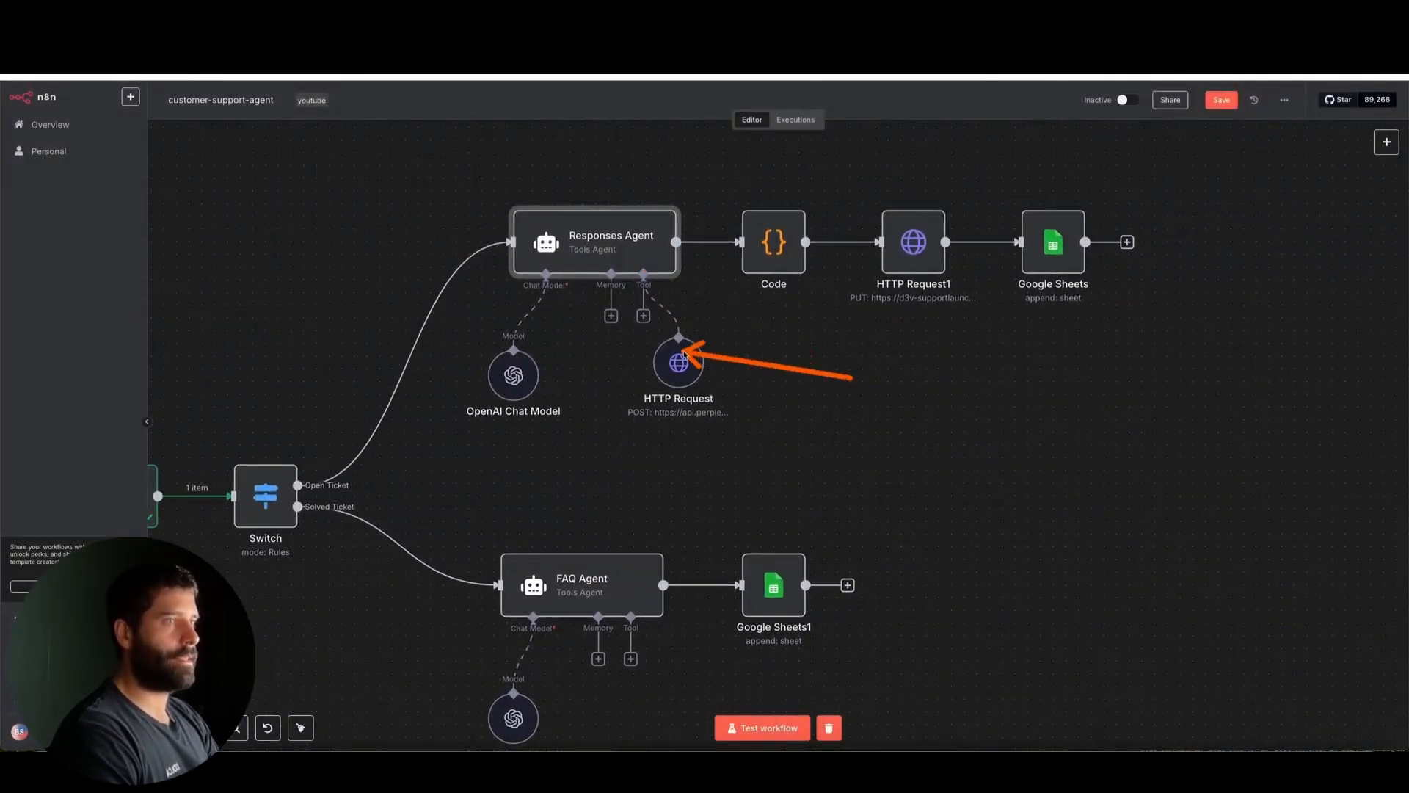
pyautogui.doubleClick(756, 257)
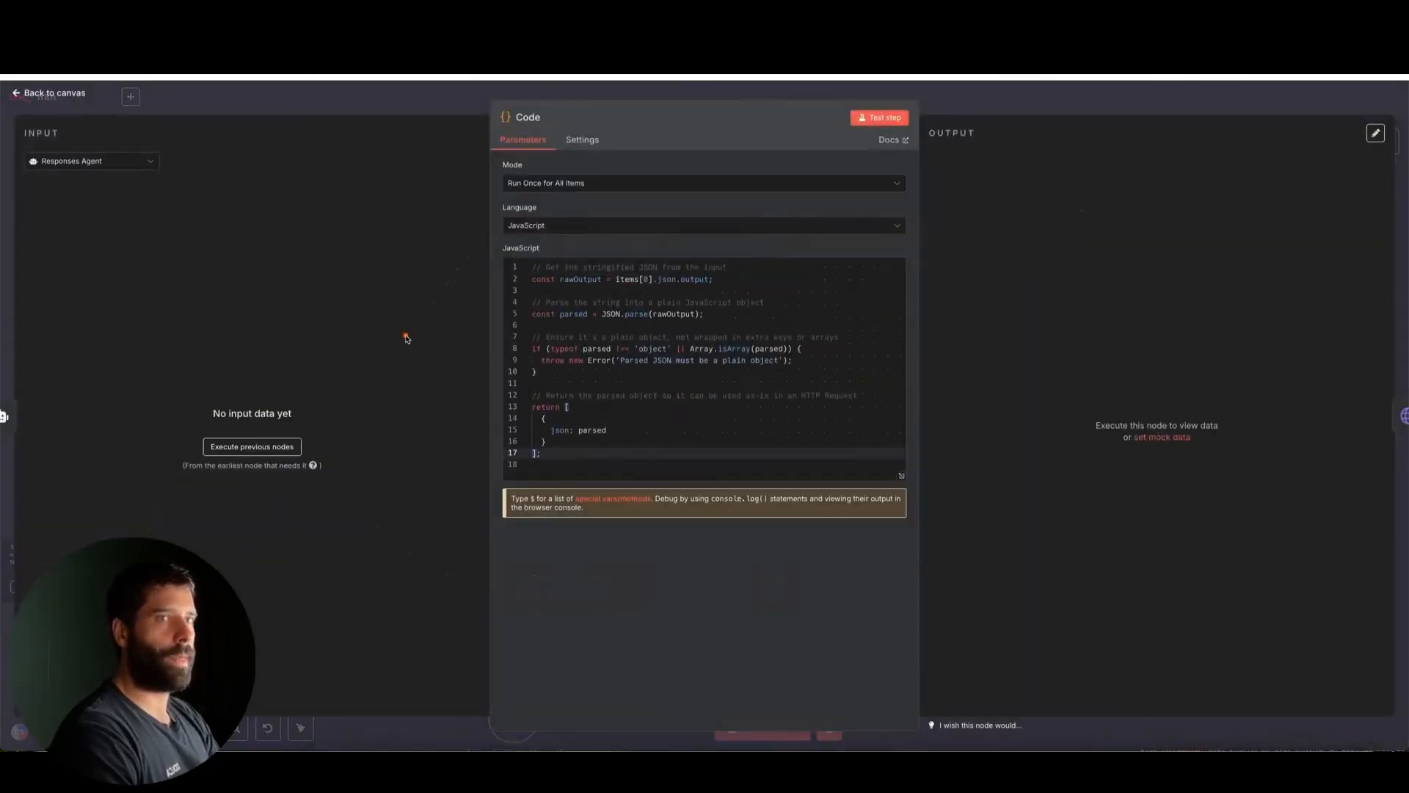
pyautogui.moveTo(406, 337); pyautogui.dragTo(188, 186)
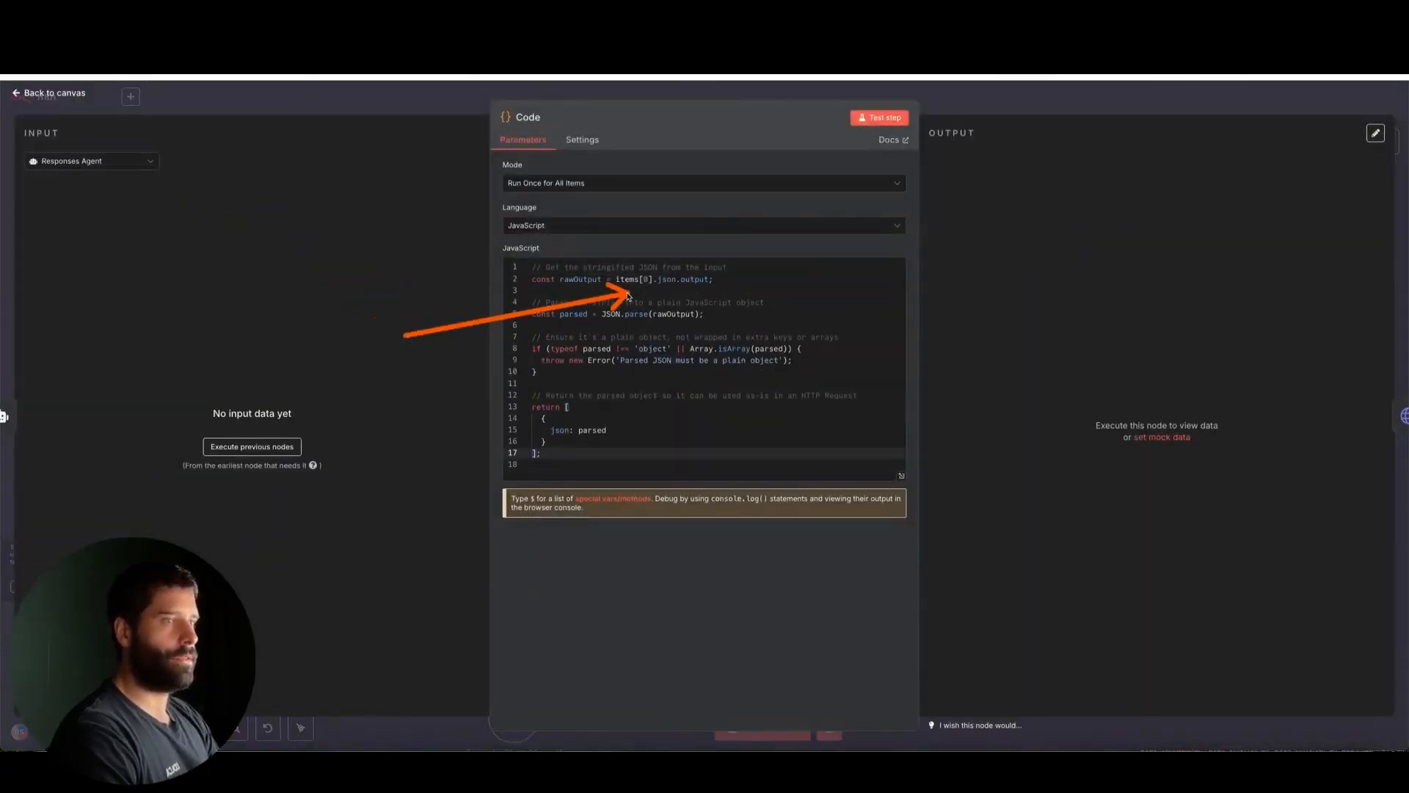
pyautogui.moveTo(522, 429); pyautogui.dragTo(546, 432)
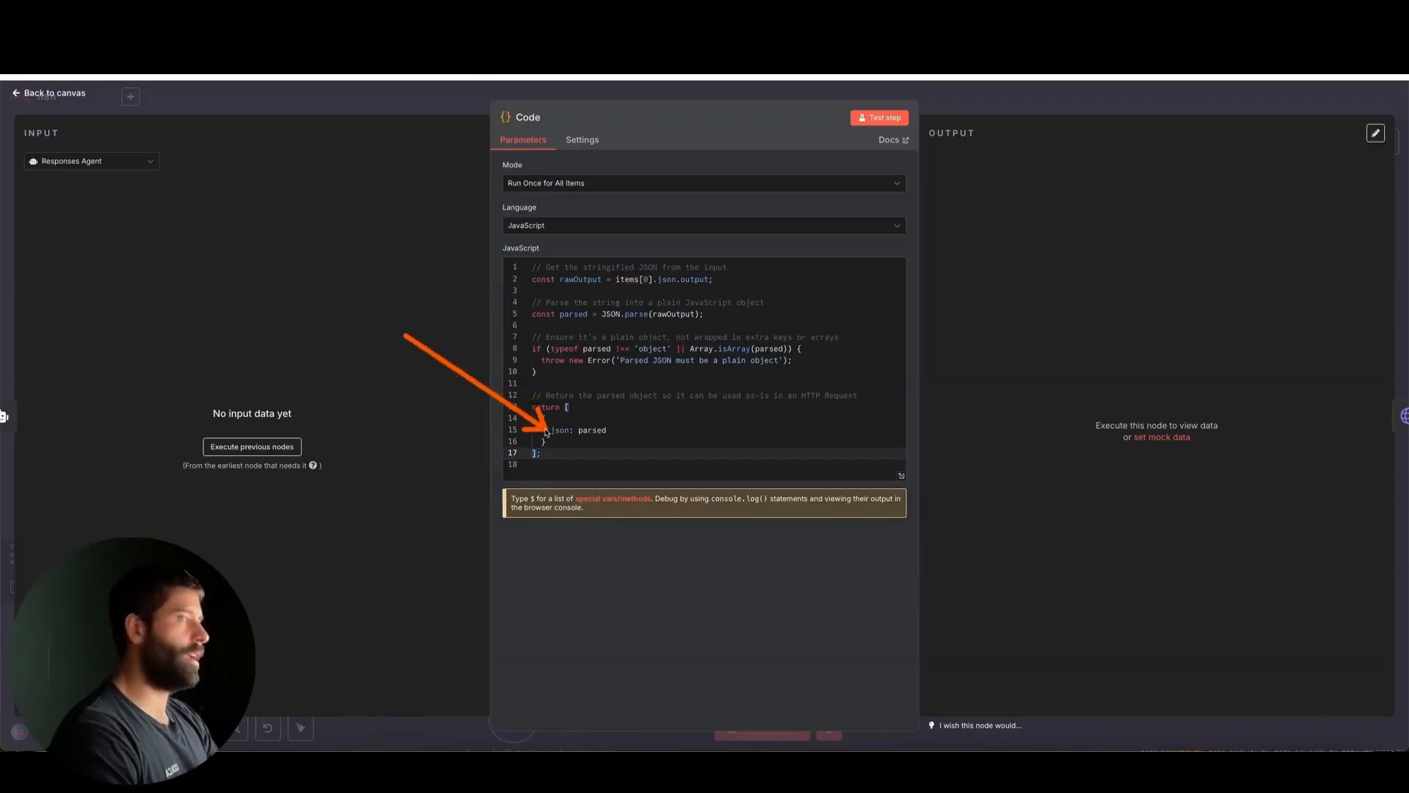
pyautogui.click(970, 109)
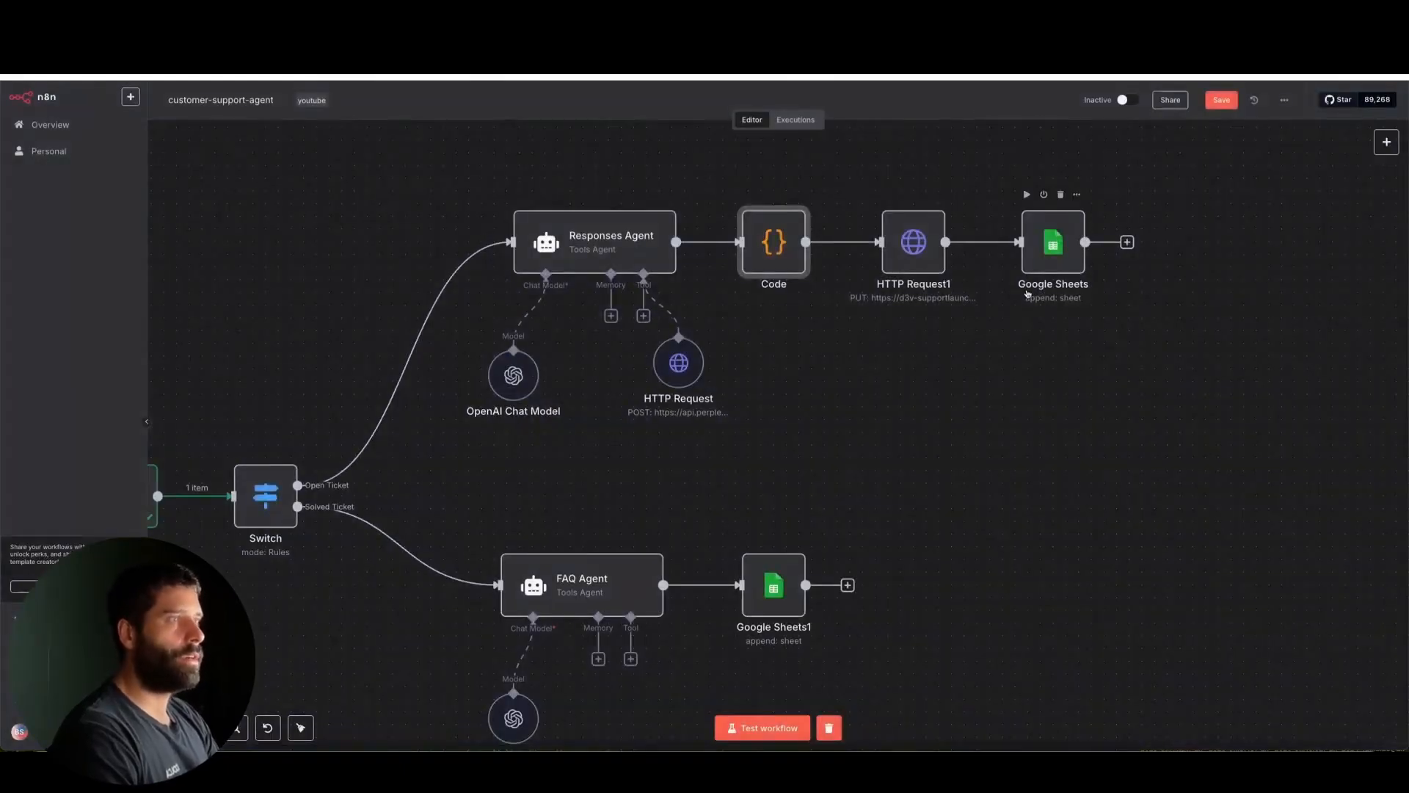
# Step: Start a test run of the workflow and send the test webhook with the ticket_id payload from Zendesk
pyautogui.hscroll(-5, 689, 429)
pyautogui.scroll(-1, 689, 429)
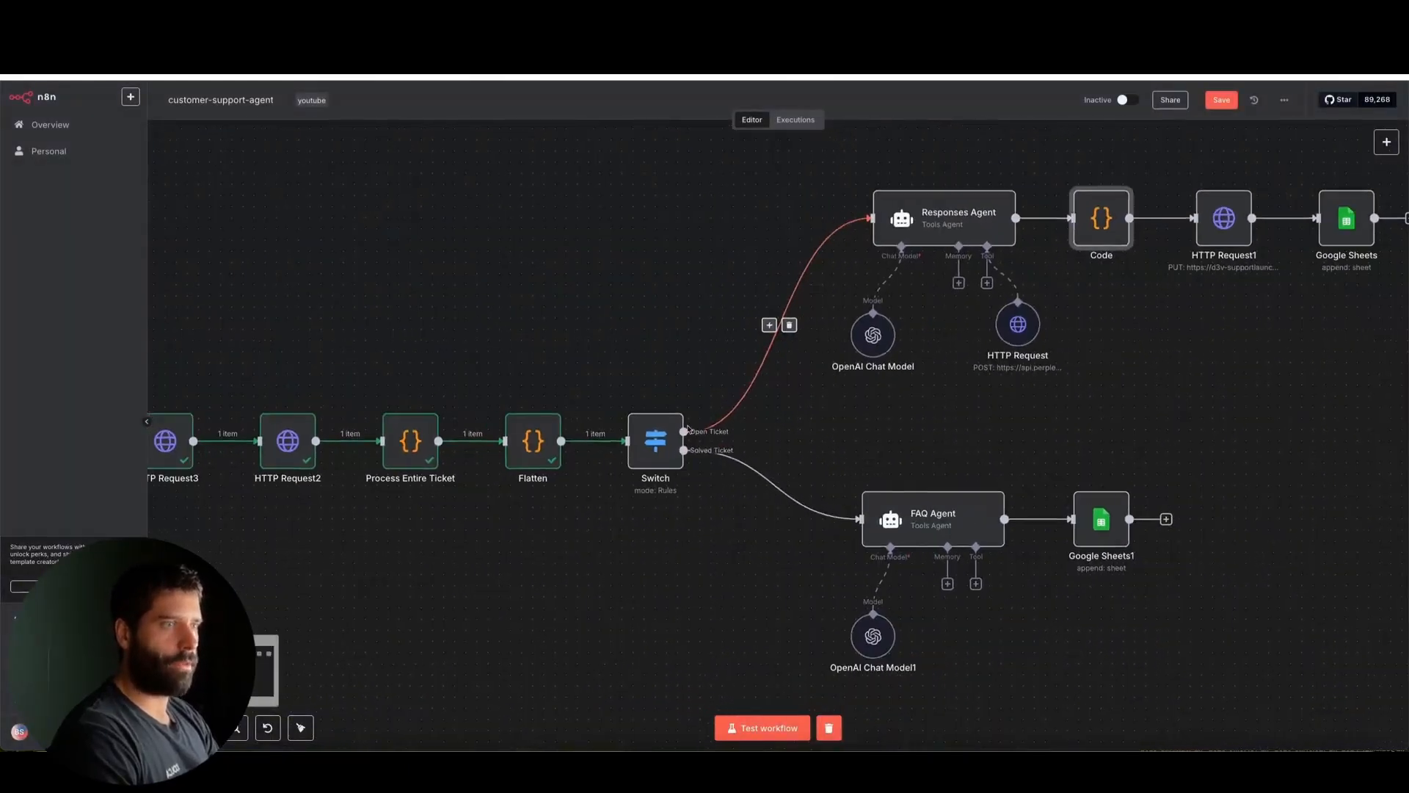
pyautogui.hscroll(-1, 689, 429)
pyautogui.click(762, 727)
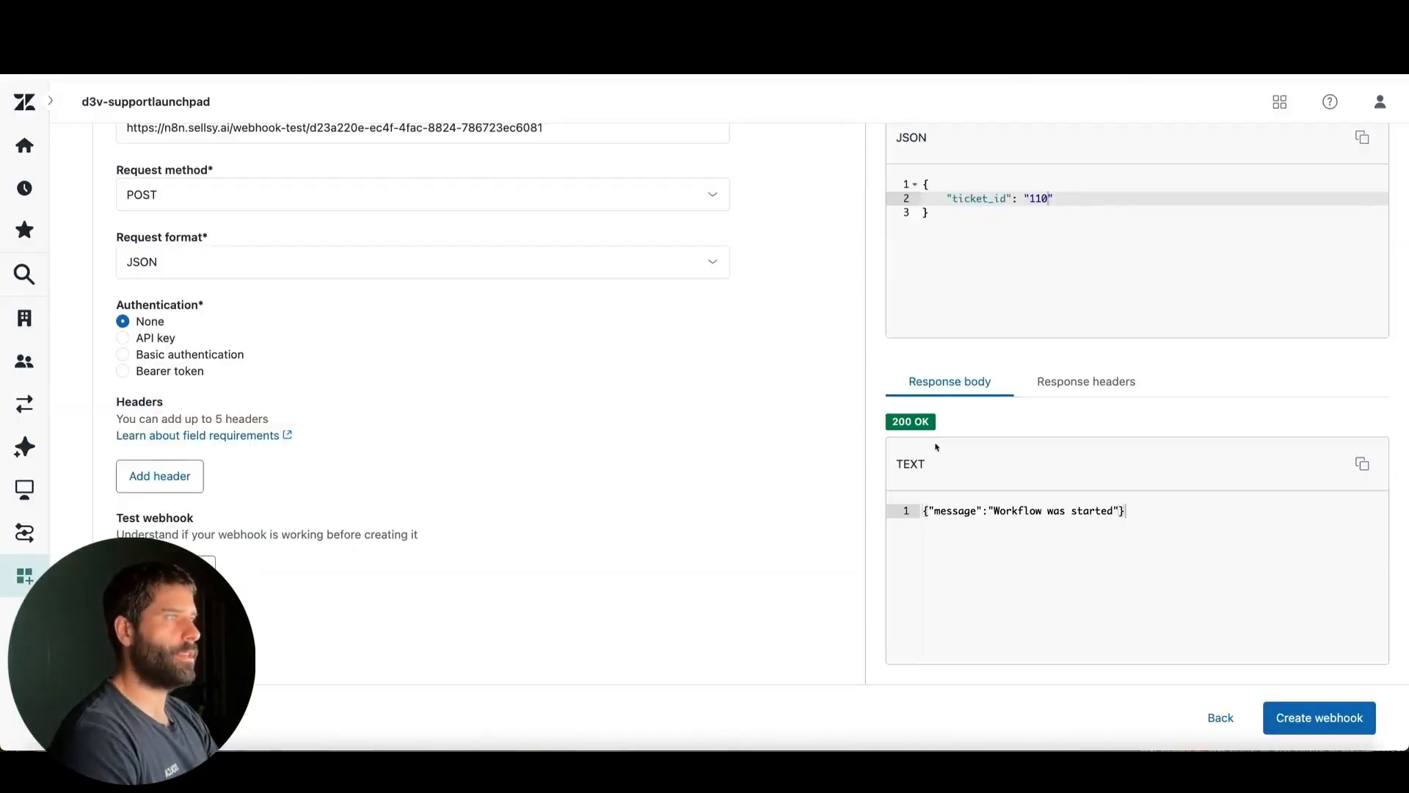
pyautogui.scroll(4, 936, 446)
pyautogui.click(927, 294)
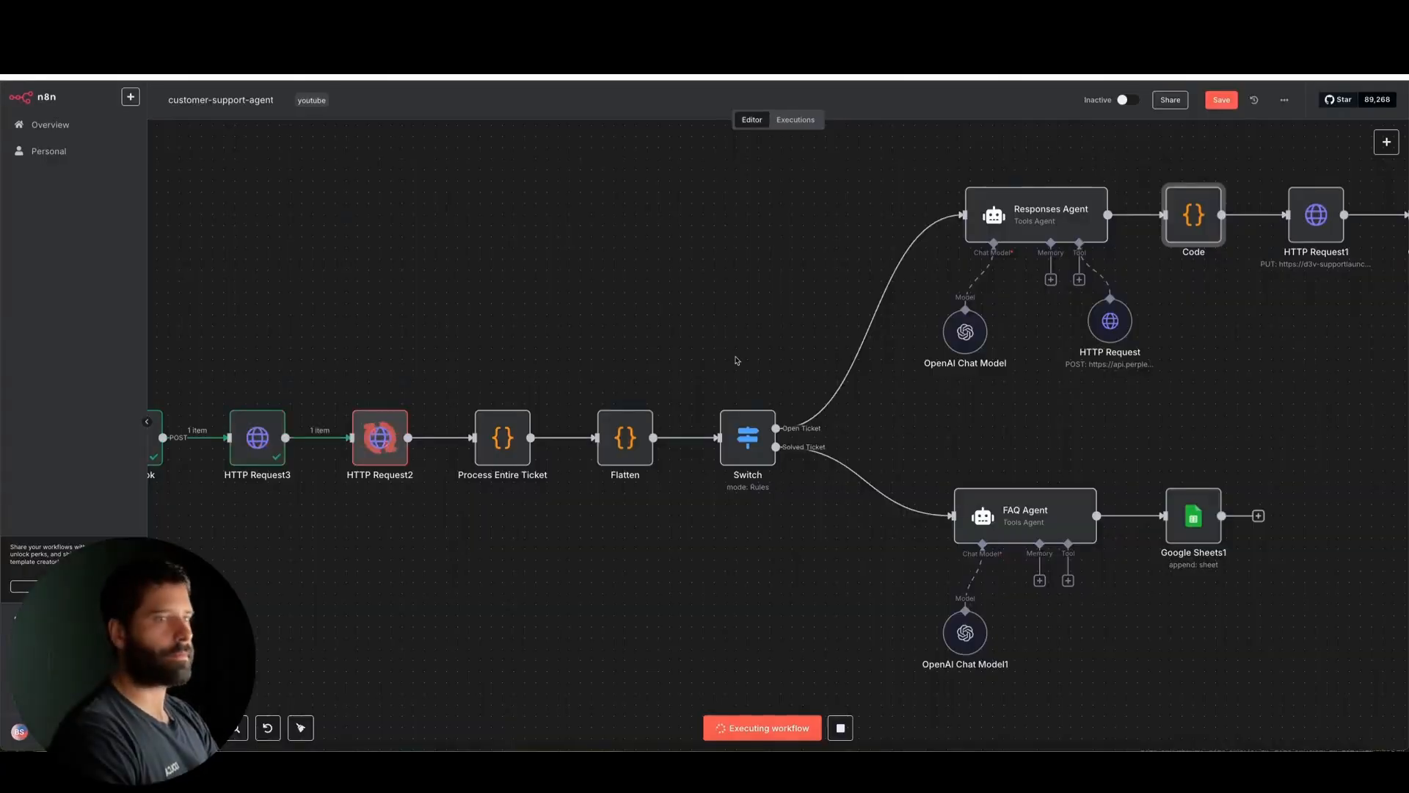
# Step: Follow the run to the Code node and compare its input and parsed output with the Update Ticket example body
pyautogui.hscroll(2, 741, 362)
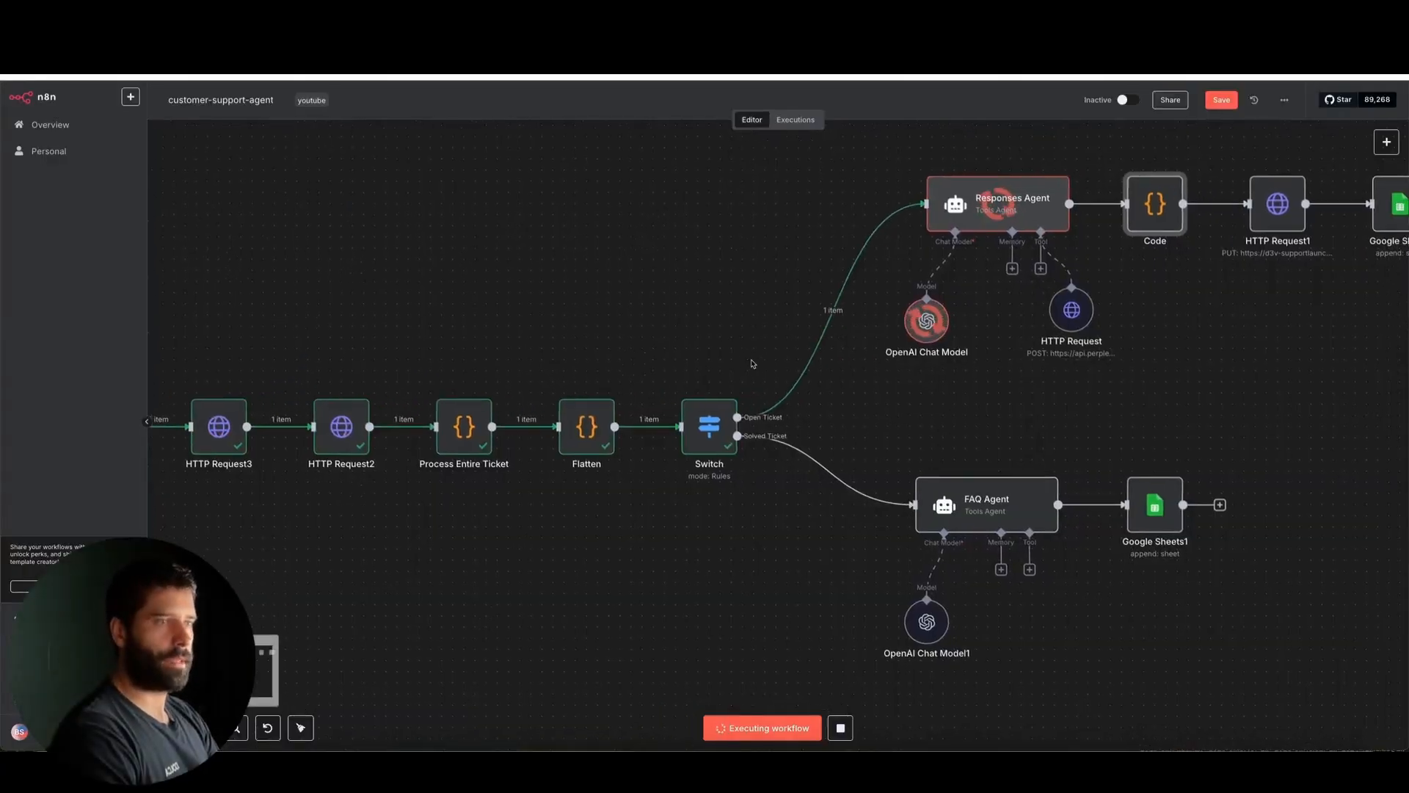
pyautogui.hscroll(4, 752, 364)
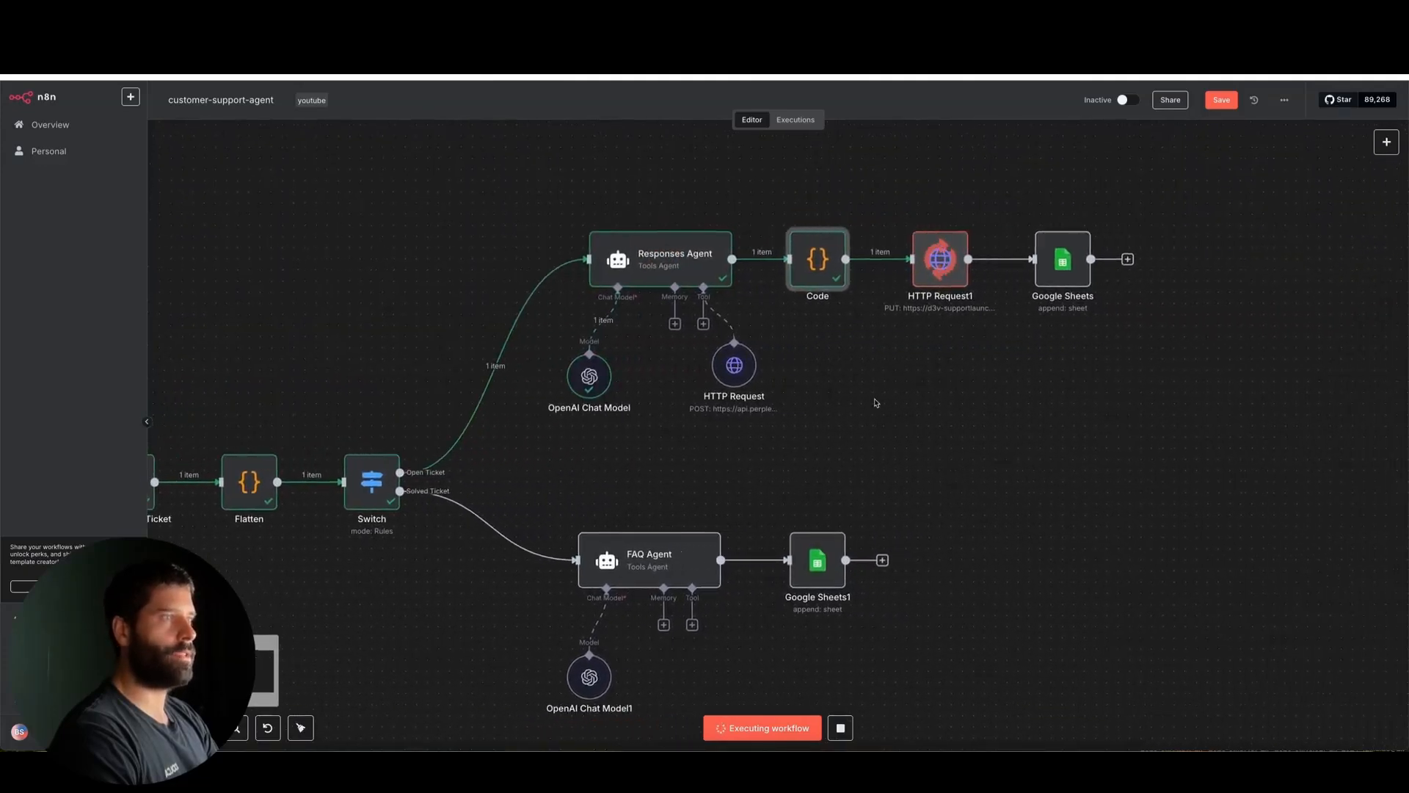
pyautogui.moveTo(829, 279); pyautogui.dragTo(816, 258)
pyautogui.doubleClick(816, 258)
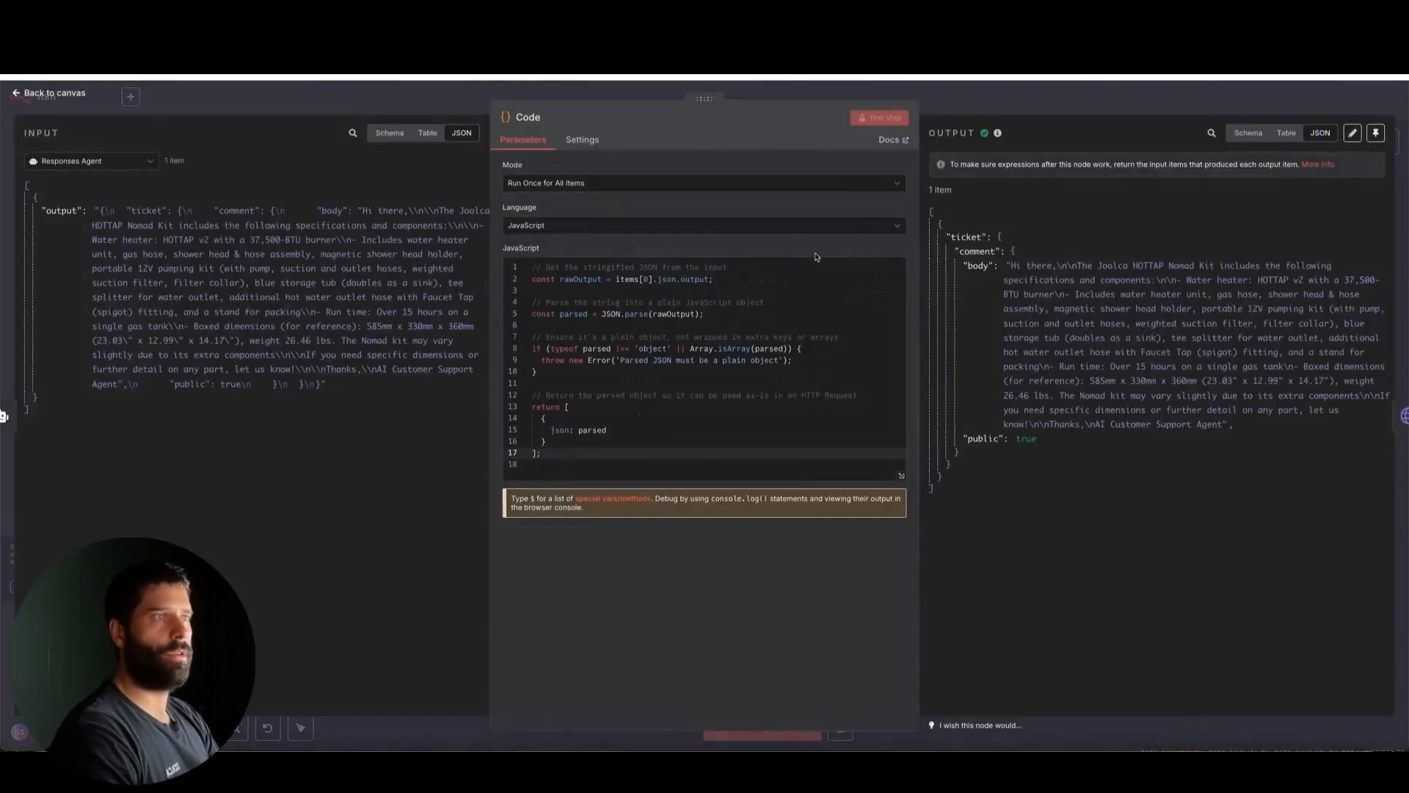
pyautogui.moveTo(418, 515)
pyautogui.mouseDown()
pyautogui.moveTo(195, 396)
pyautogui.moveTo(77, 250)
pyautogui.moveTo(236, 212)
pyautogui.moveTo(412, 399)
pyautogui.moveTo(330, 459)
pyautogui.moveTo(297, 323)
pyautogui.moveTo(198, 246)
pyautogui.mouseUp()
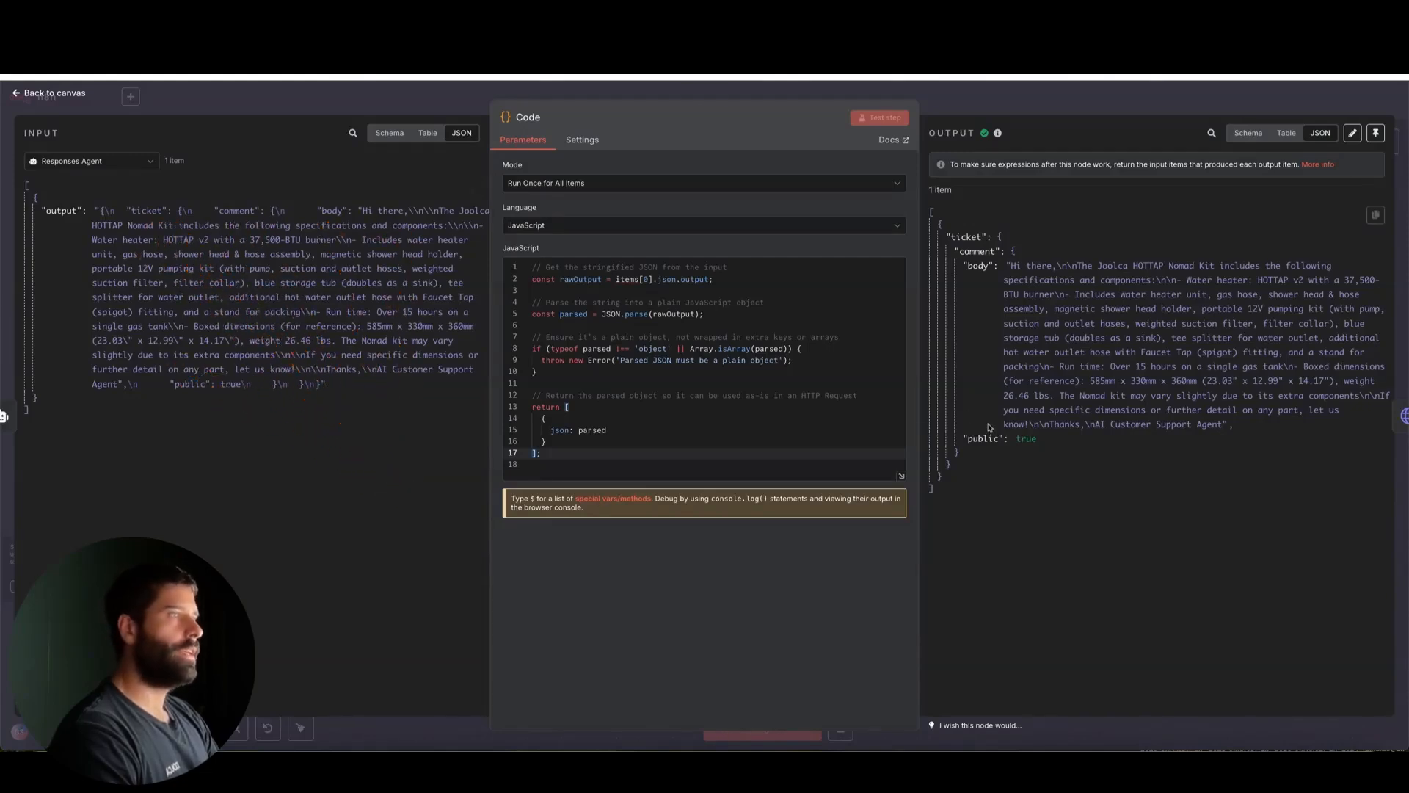
pyautogui.moveTo(993, 593)
pyautogui.mouseDown()
pyautogui.moveTo(1002, 268)
pyautogui.moveTo(980, 220)
pyautogui.moveTo(1009, 282)
pyautogui.moveTo(982, 462)
pyautogui.moveTo(1051, 258)
pyautogui.moveTo(965, 411)
pyautogui.mouseUp()
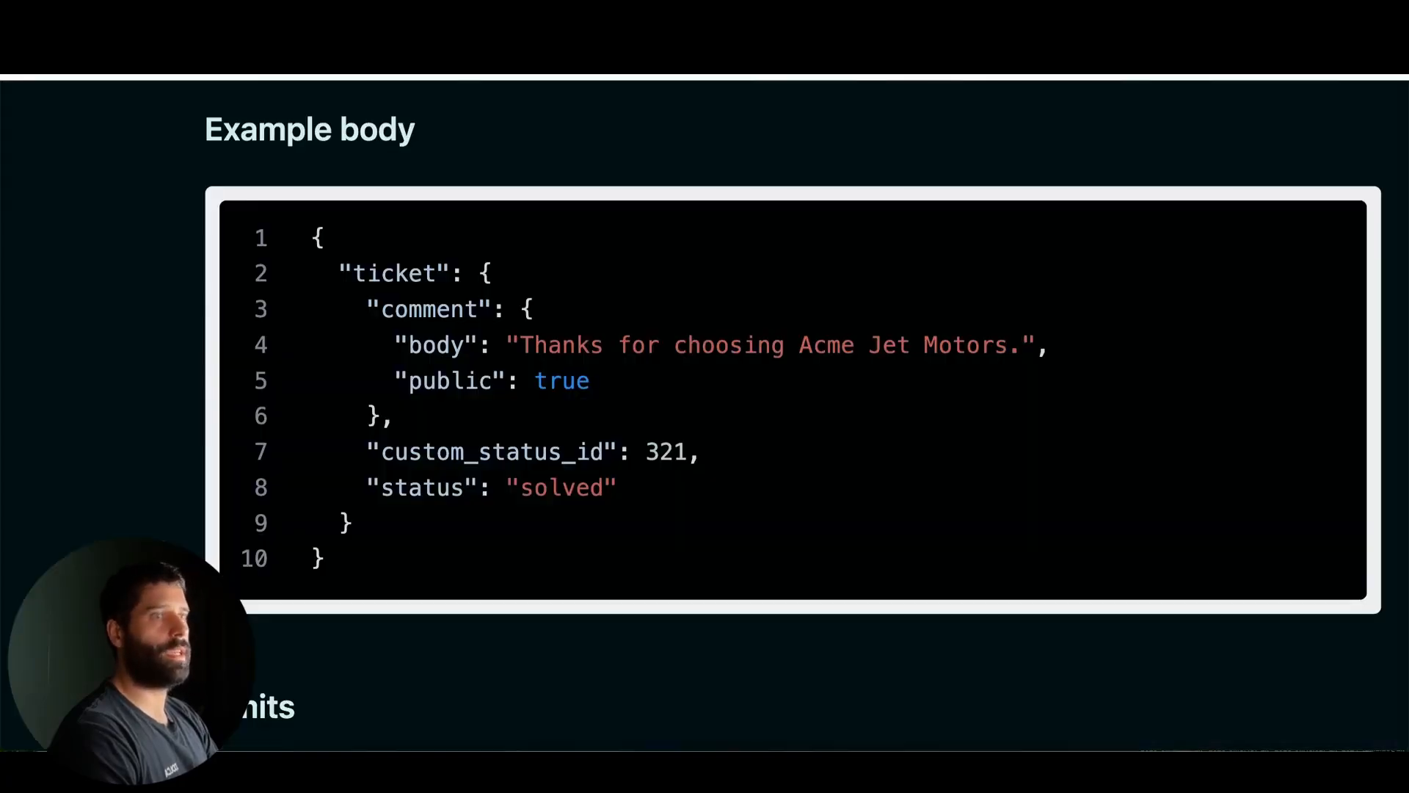
pyautogui.moveTo(449, 619)
pyautogui.mouseDown()
pyautogui.moveTo(428, 439)
pyautogui.moveTo(576, 315)
pyautogui.moveTo(392, 479)
pyautogui.mouseUp()
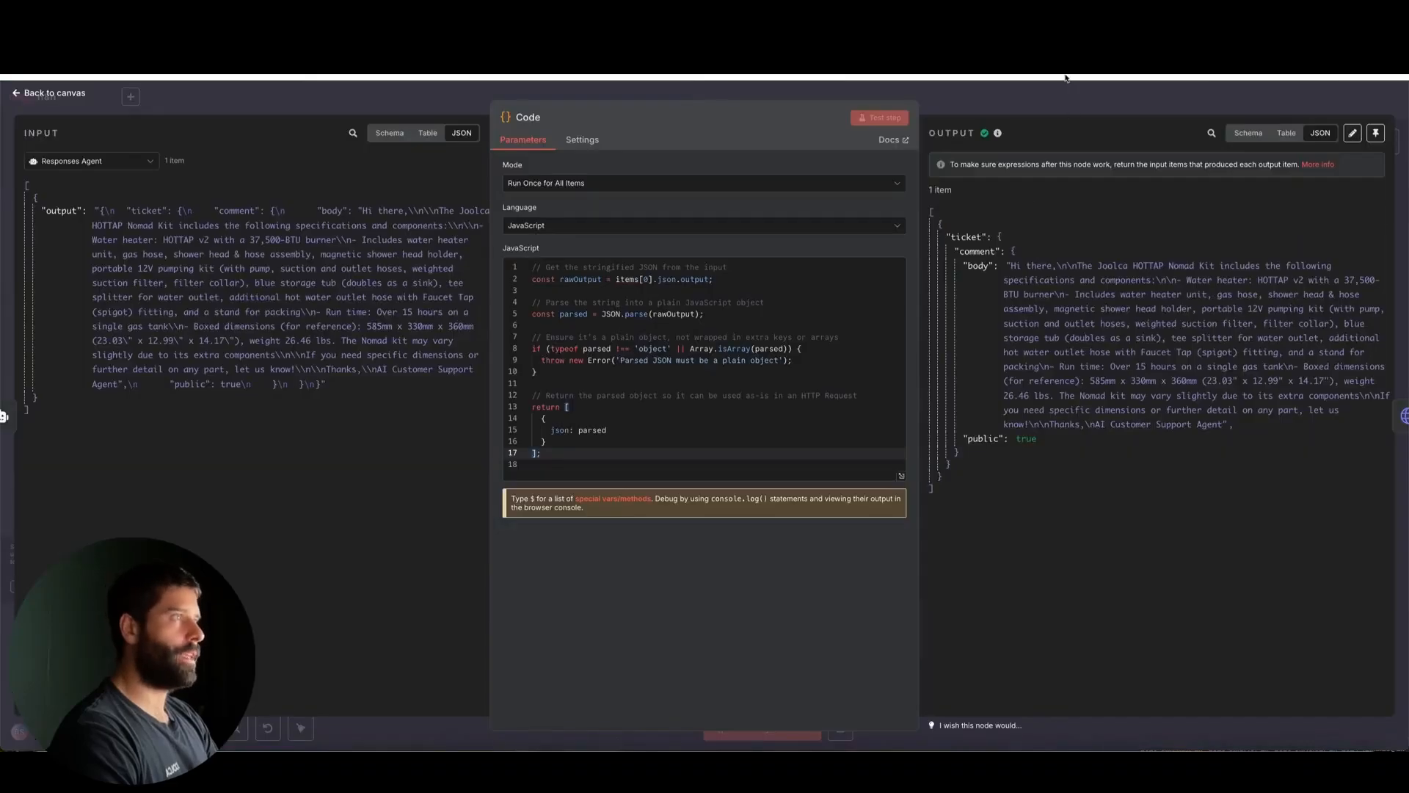
# Step: Open the HTTP Request1 node and examine its PUT method and the ticket number ending its URL
pyautogui.click(1064, 96)
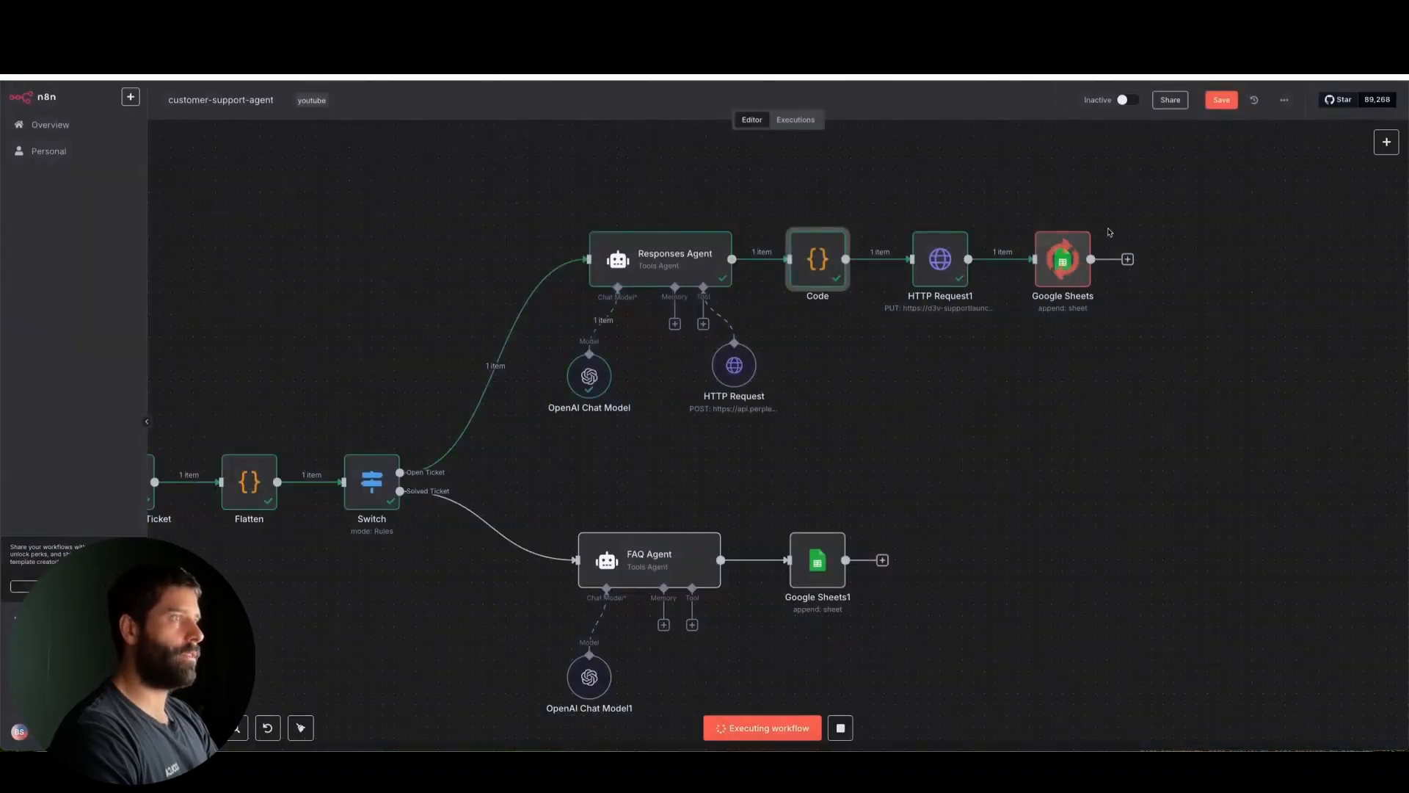
pyautogui.hscroll(1, 1027, 242)
pyautogui.doubleClick(896, 253)
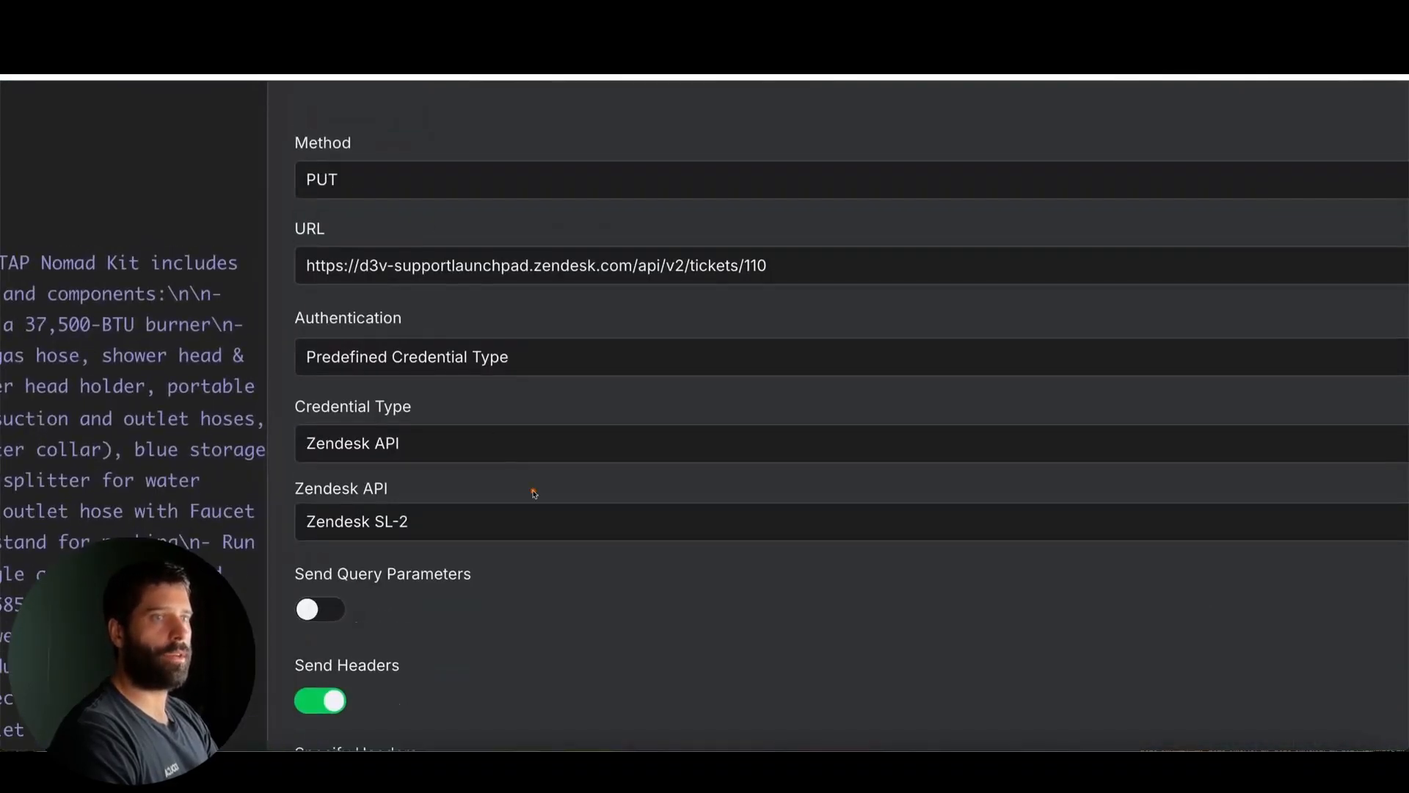
pyautogui.moveTo(492, 344)
pyautogui.mouseDown()
pyautogui.moveTo(427, 283)
pyautogui.moveTo(421, 250)
pyautogui.moveTo(547, 278)
pyautogui.moveTo(754, 279)
pyautogui.moveTo(752, 266)
pyautogui.mouseUp()
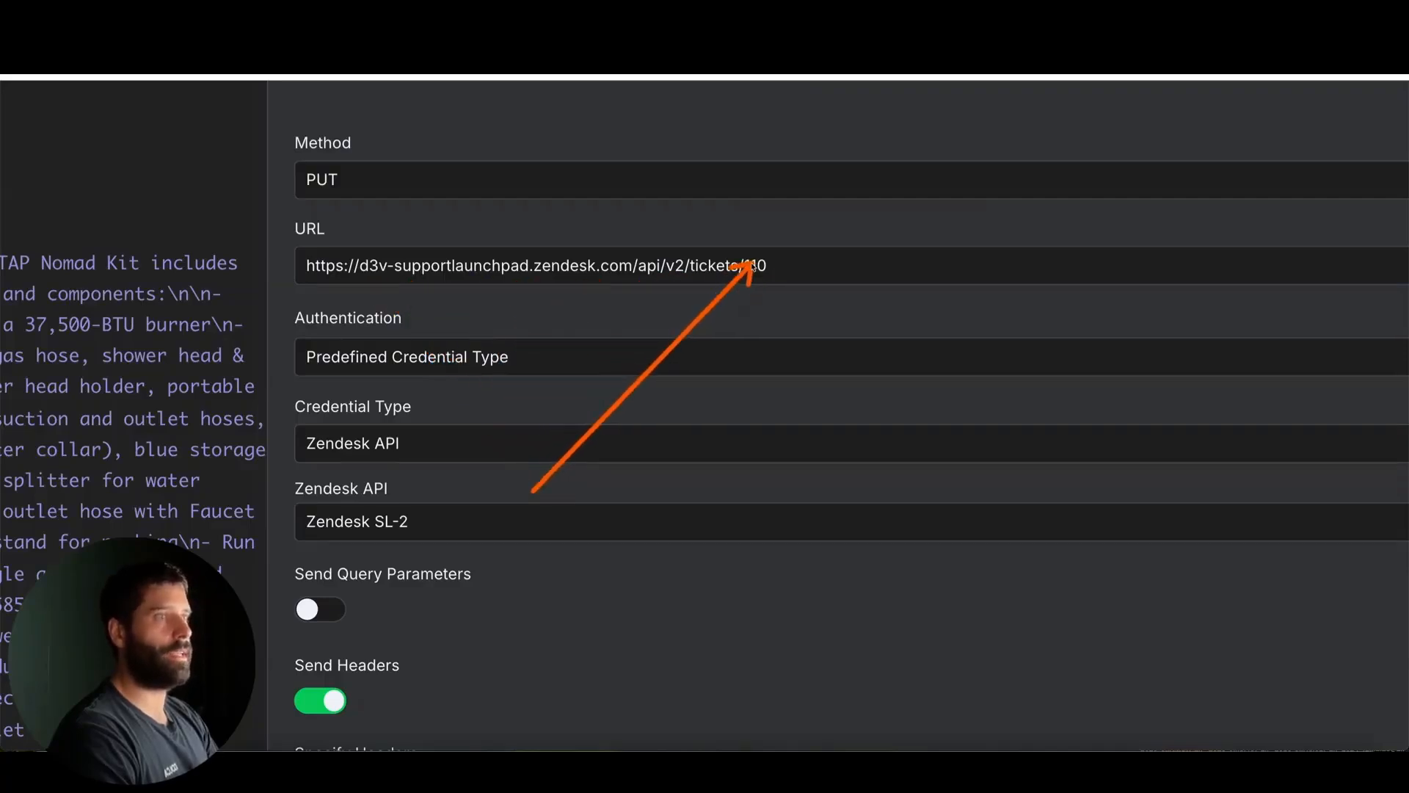
# Step: Replace the fixed ticket number in the HTTP Request1 URL with the Webhook node's body.ticket_id expression, without a space before it
pyautogui.press('Escape')
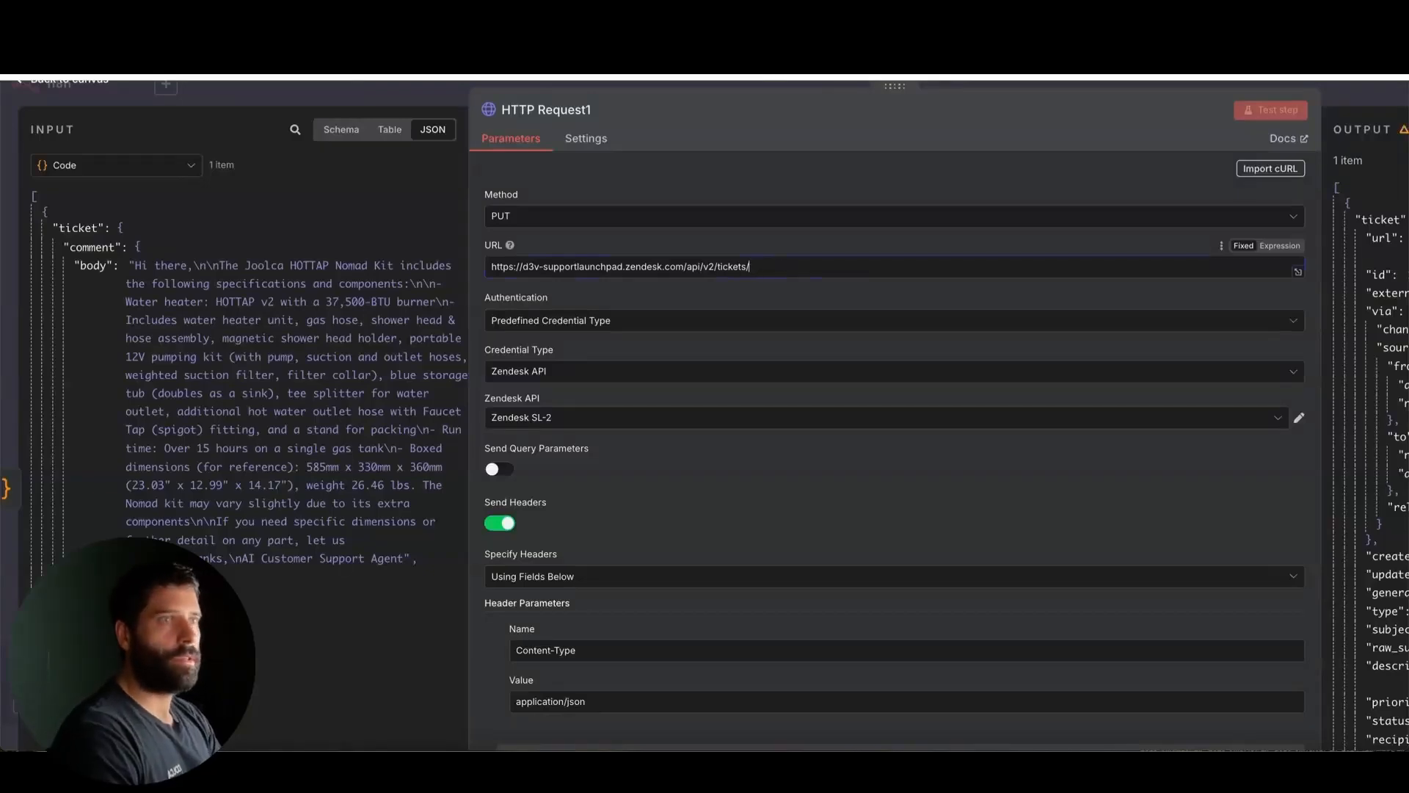
pyautogui.click(175, 167)
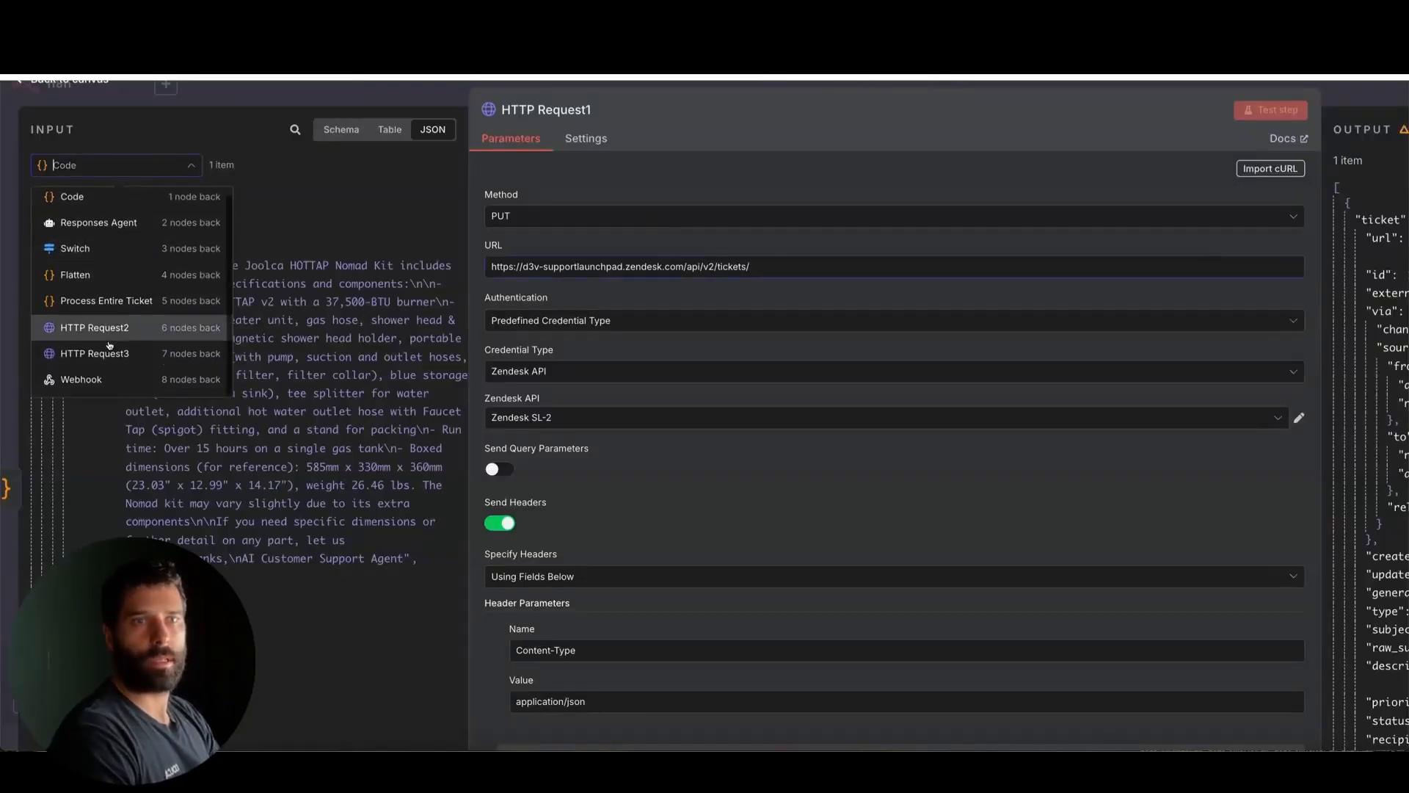
pyautogui.click(120, 378)
pyautogui.scroll(-5, 149, 479)
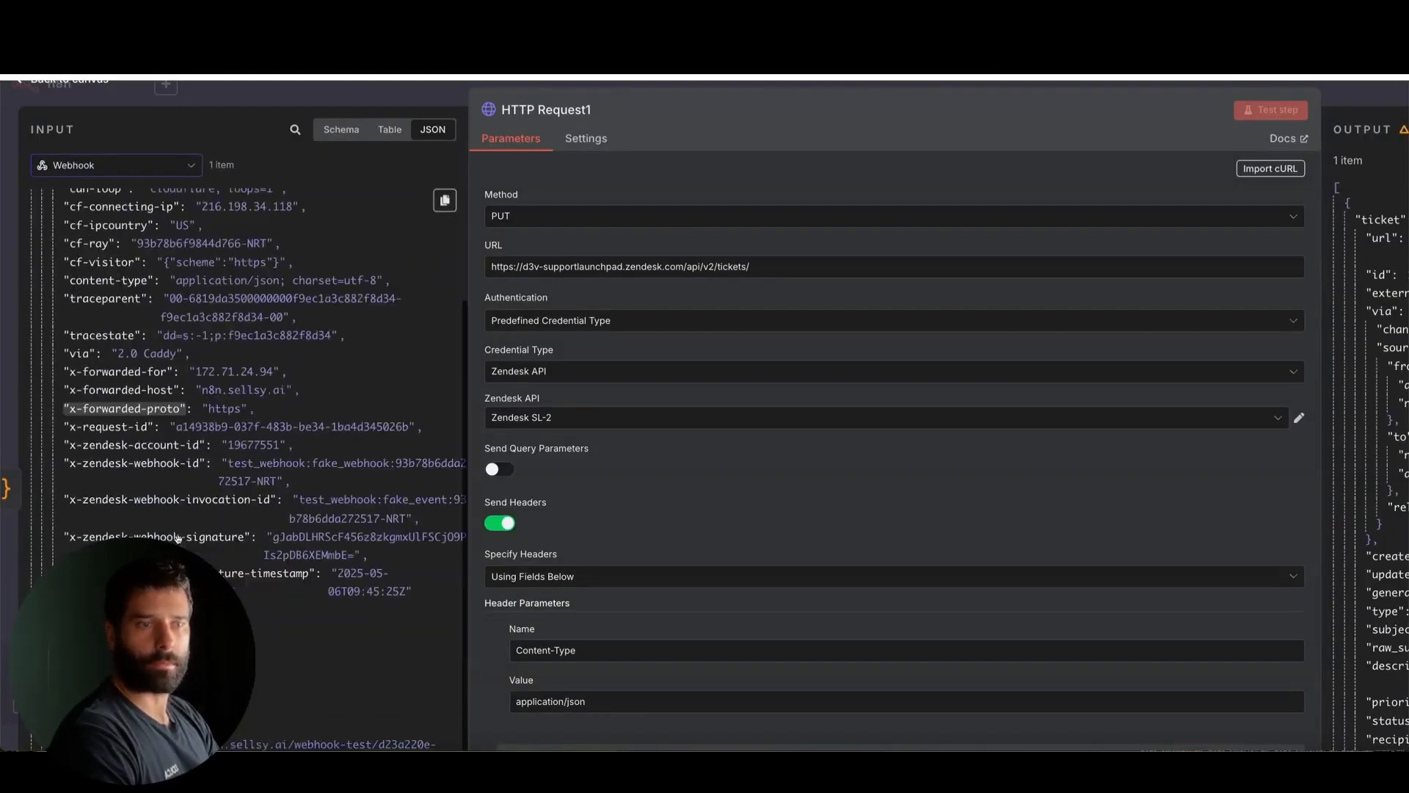
pyautogui.moveTo(96, 667); pyautogui.dragTo(774, 231)
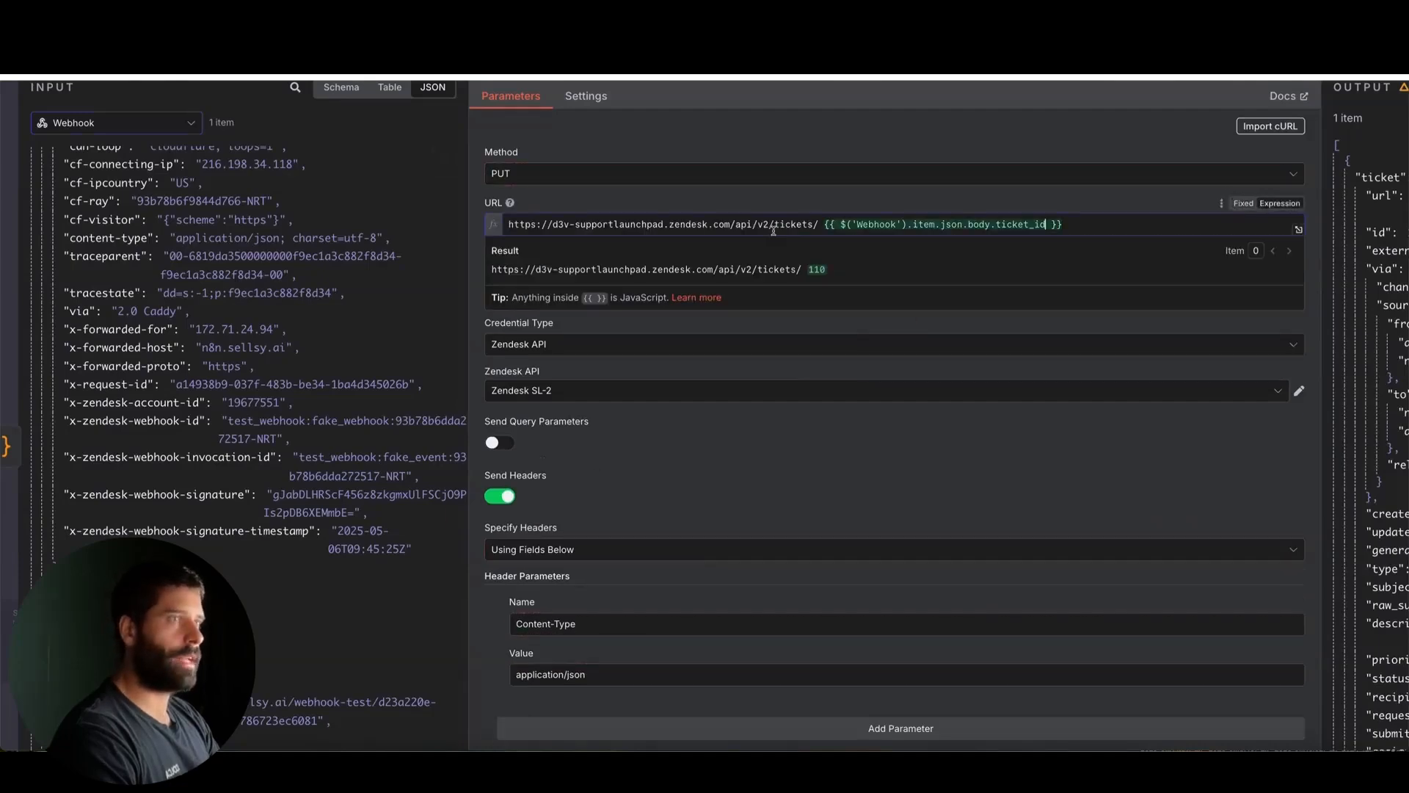
pyautogui.click(822, 225)
pyautogui.press('BackSpace')
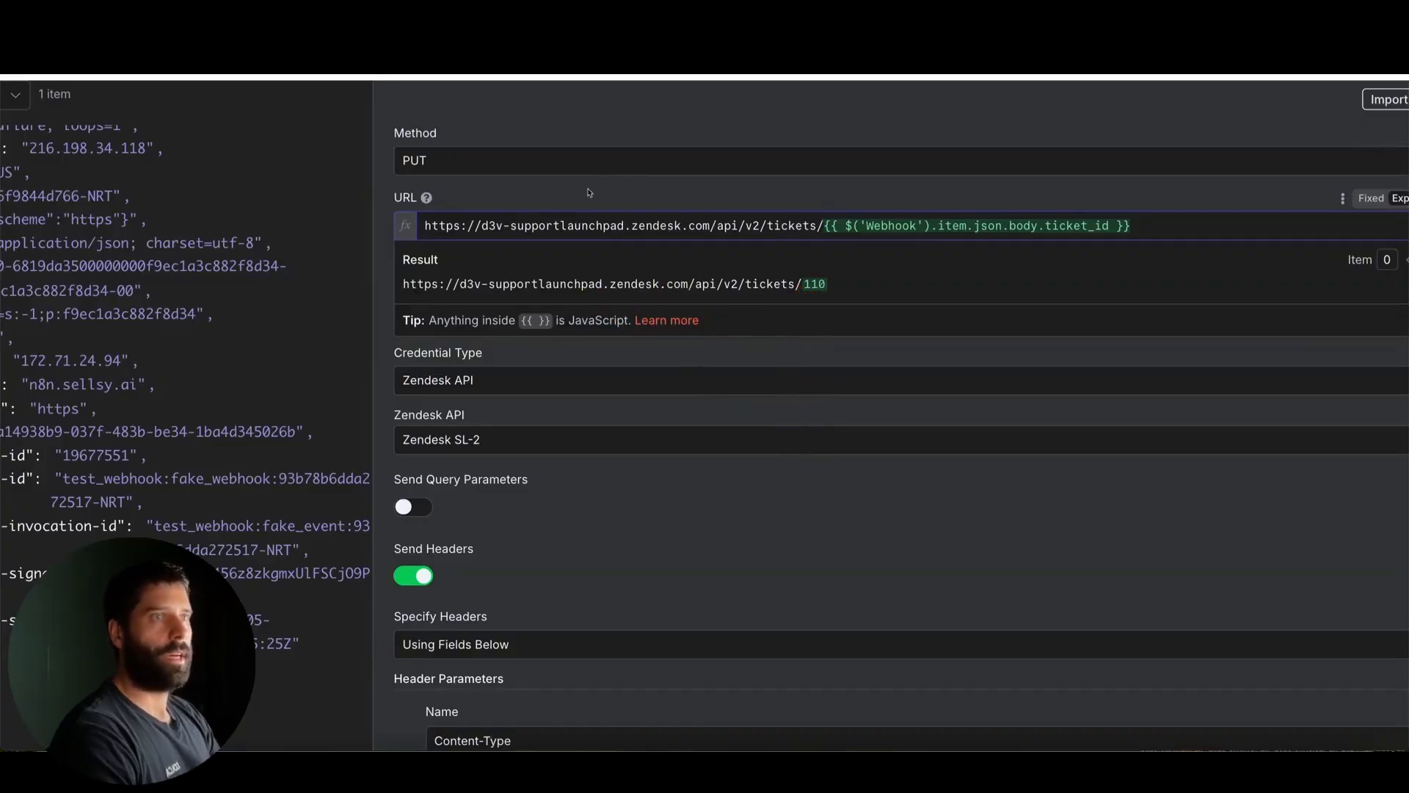
pyautogui.click(594, 135)
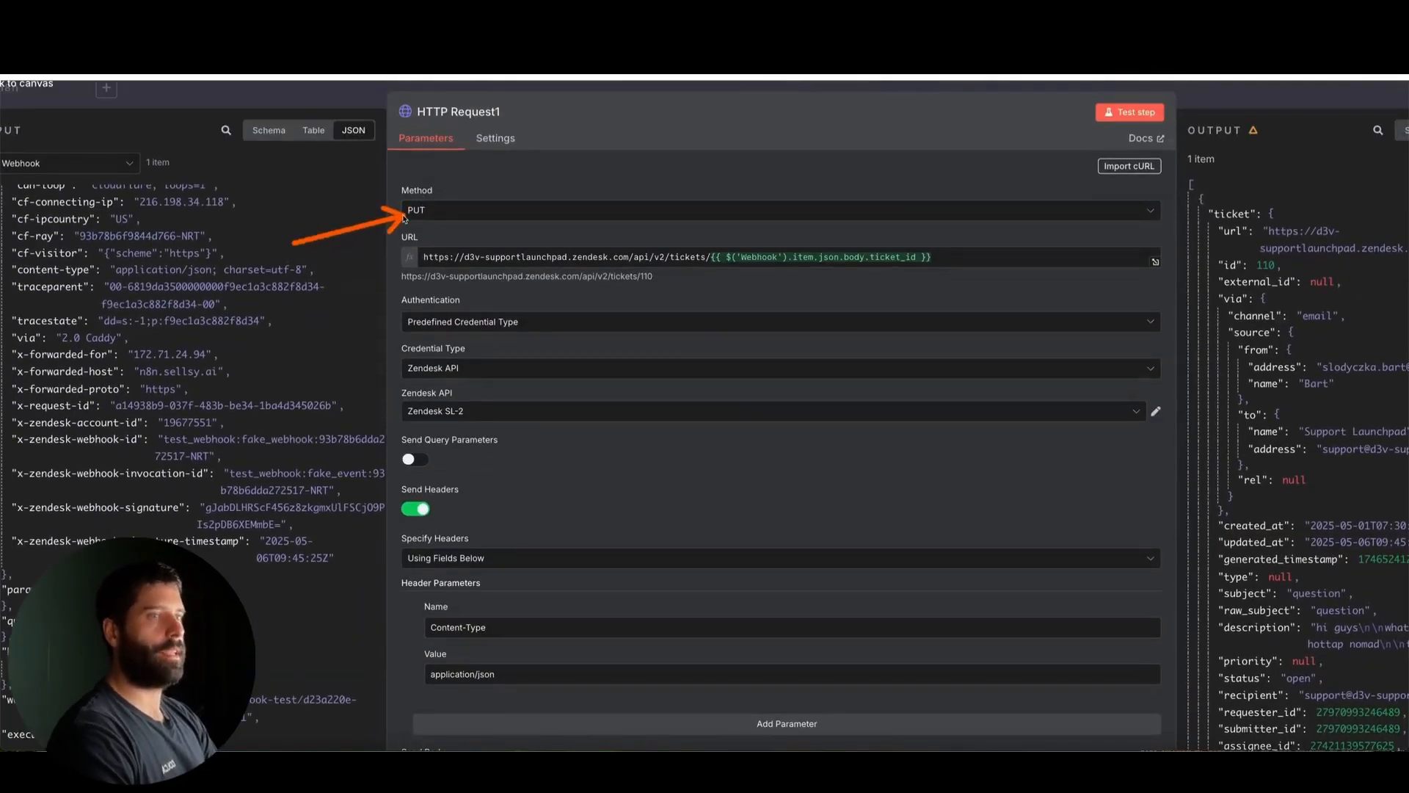
# Step: Examine HTTP Request1's JSON.stringify($json) body against the Code node's data, with the expression and its result expanded
pyautogui.scroll(-4, 734, 440)
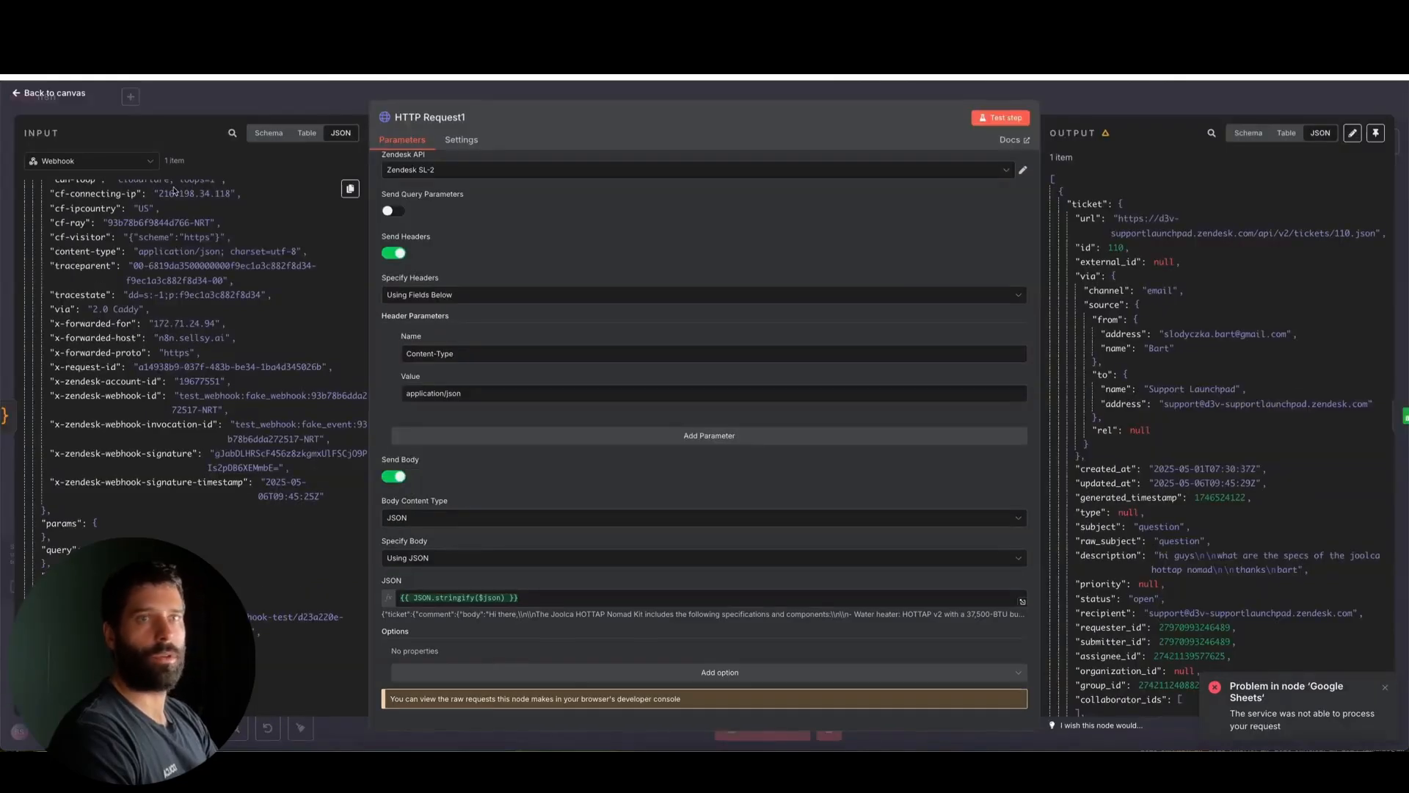
pyautogui.click(110, 161)
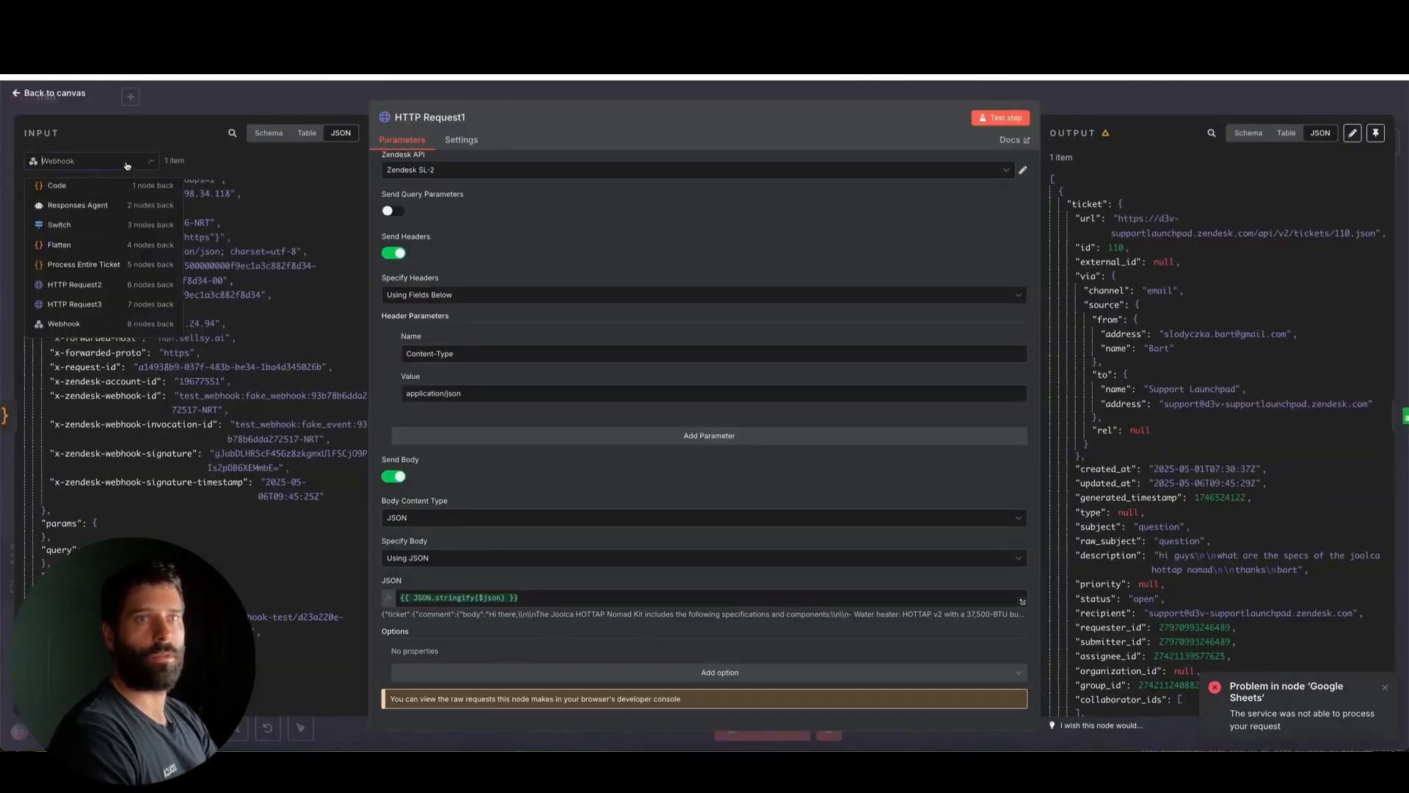
pyautogui.click(66, 193)
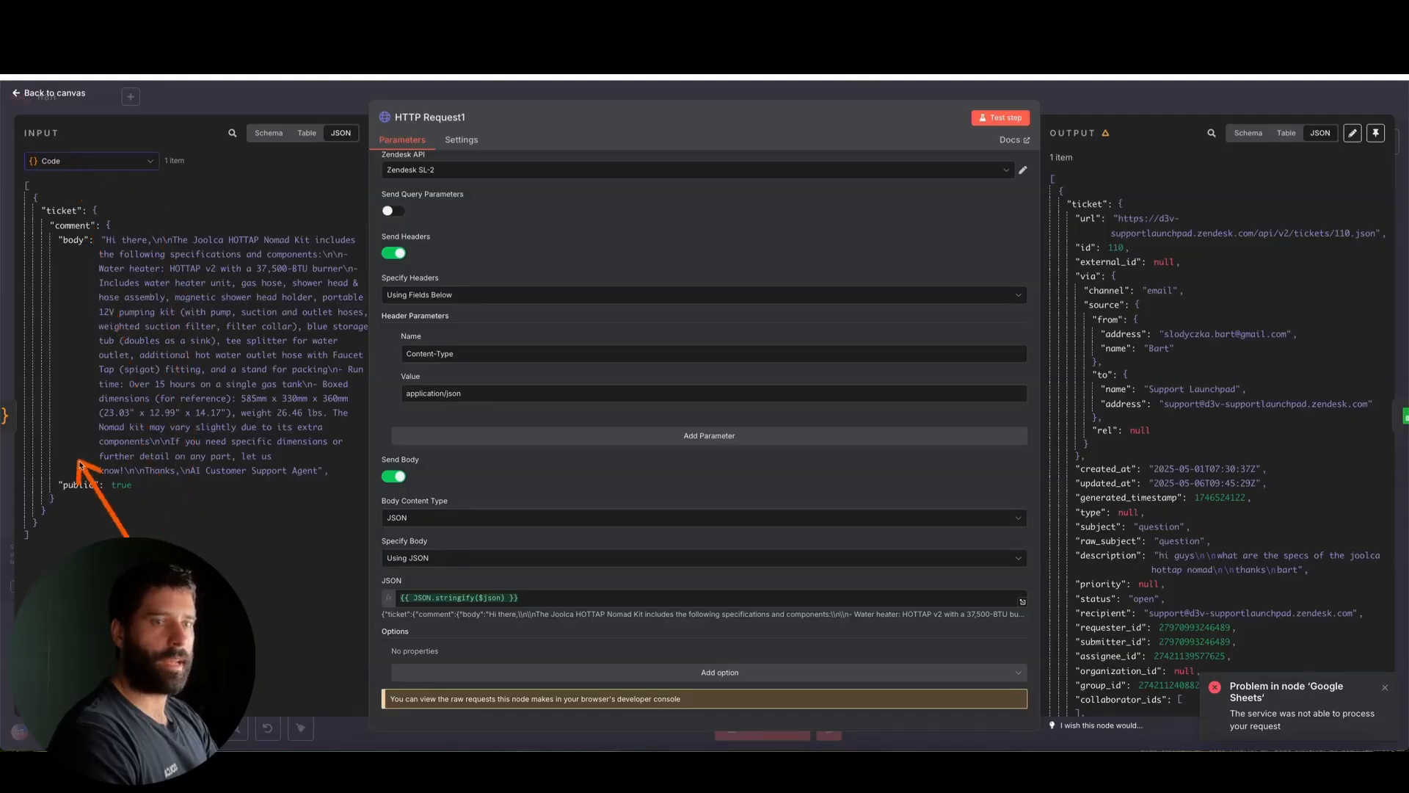
pyautogui.click(1021, 598)
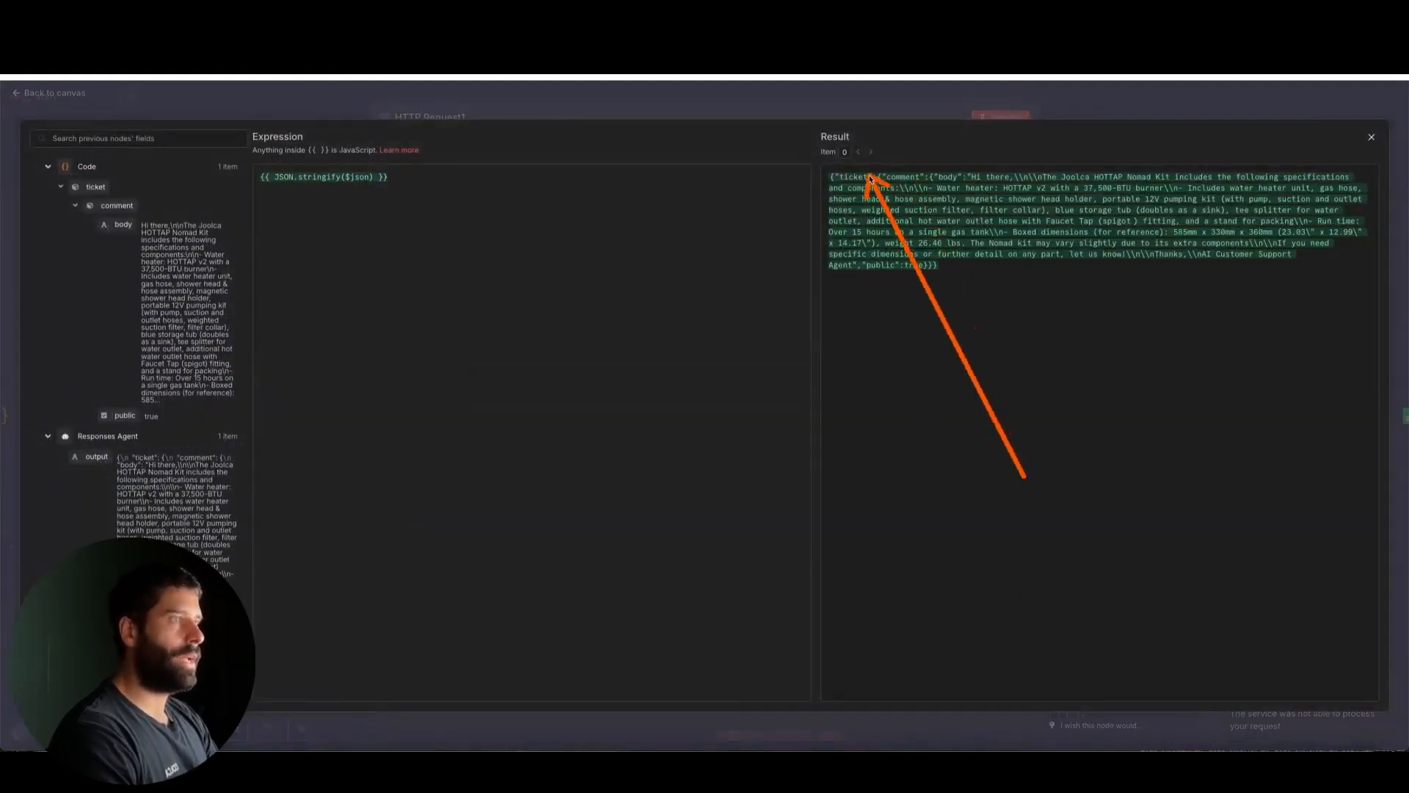
# Step: Close the HTTP Request1 expression and compare the formatted and unformatted AI replies posted on the Zendesk ticket
pyautogui.click(1132, 108)
pyautogui.click(1190, 98)
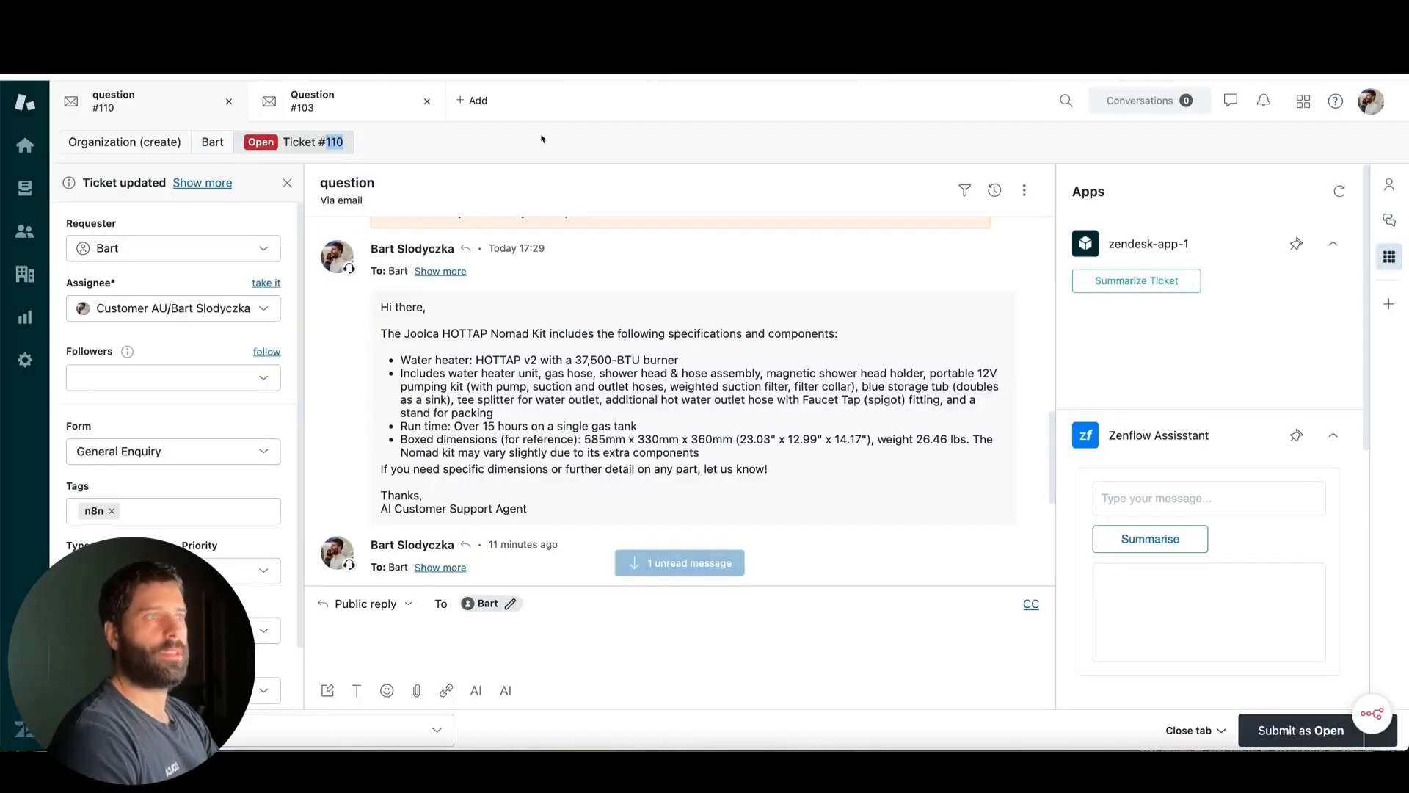
pyautogui.scroll(-5, 508, 396)
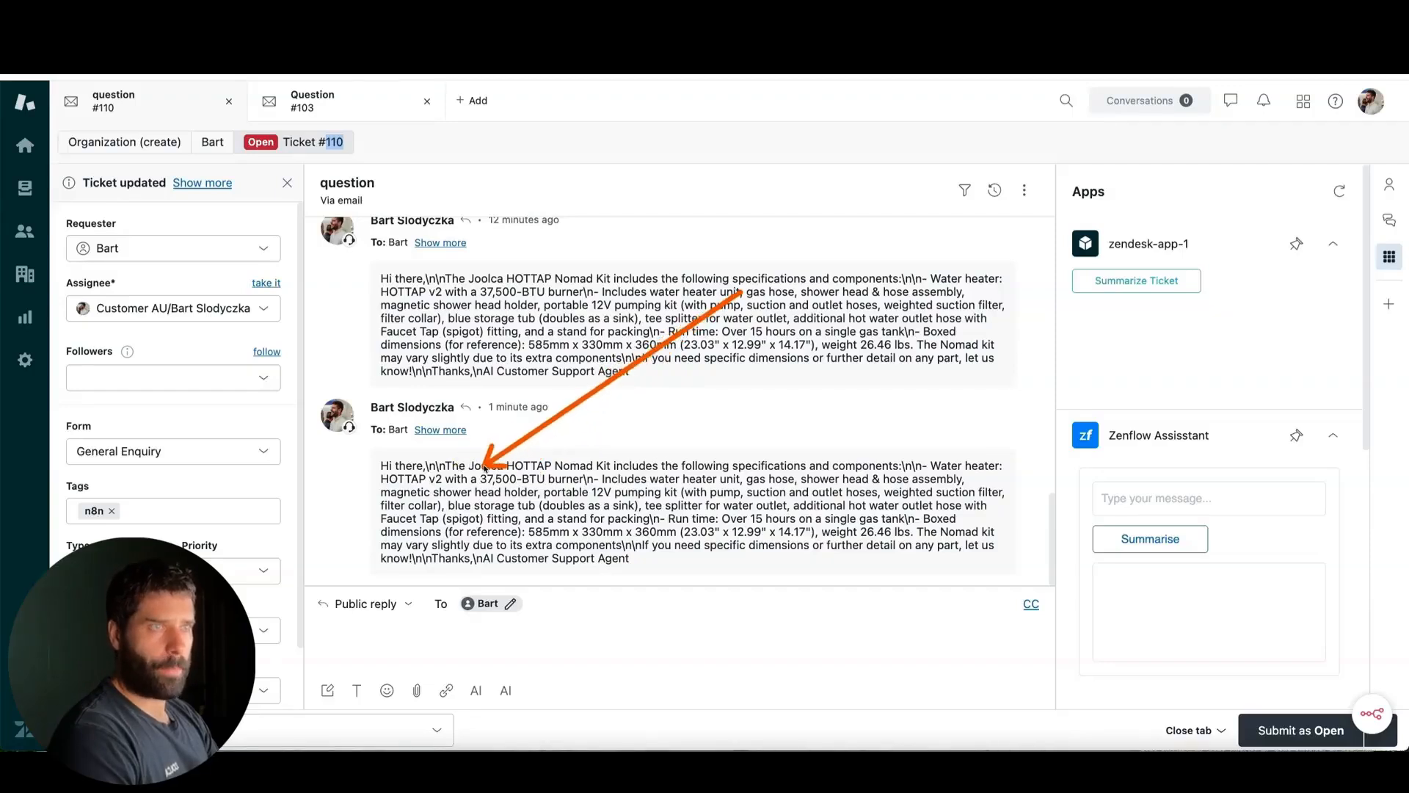
pyautogui.scroll(4, 483, 466)
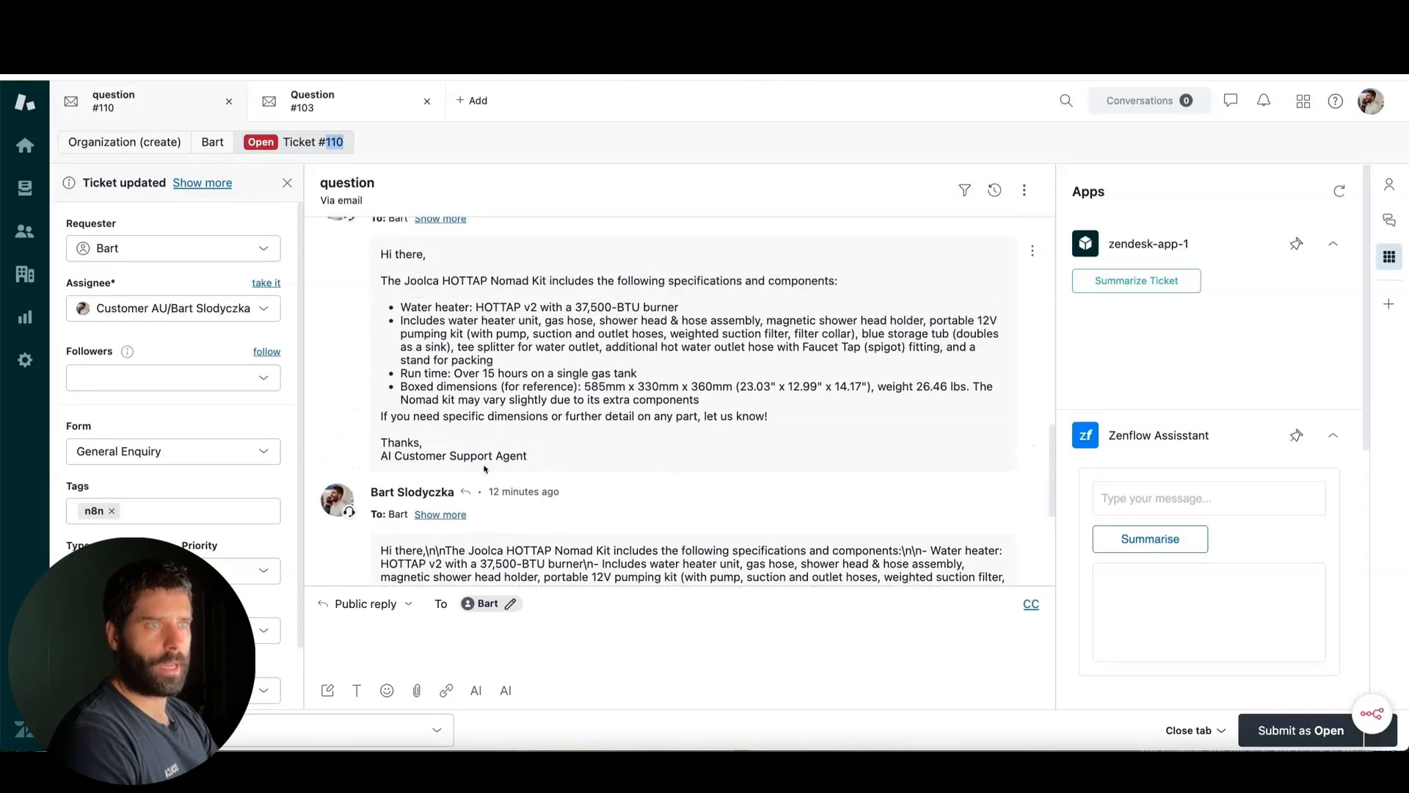
pyautogui.scroll(-1, 486, 467)
pyautogui.moveTo(720, 531)
pyautogui.mouseDown()
pyautogui.moveTo(619, 382)
pyautogui.moveTo(460, 372)
pyautogui.mouseUp()
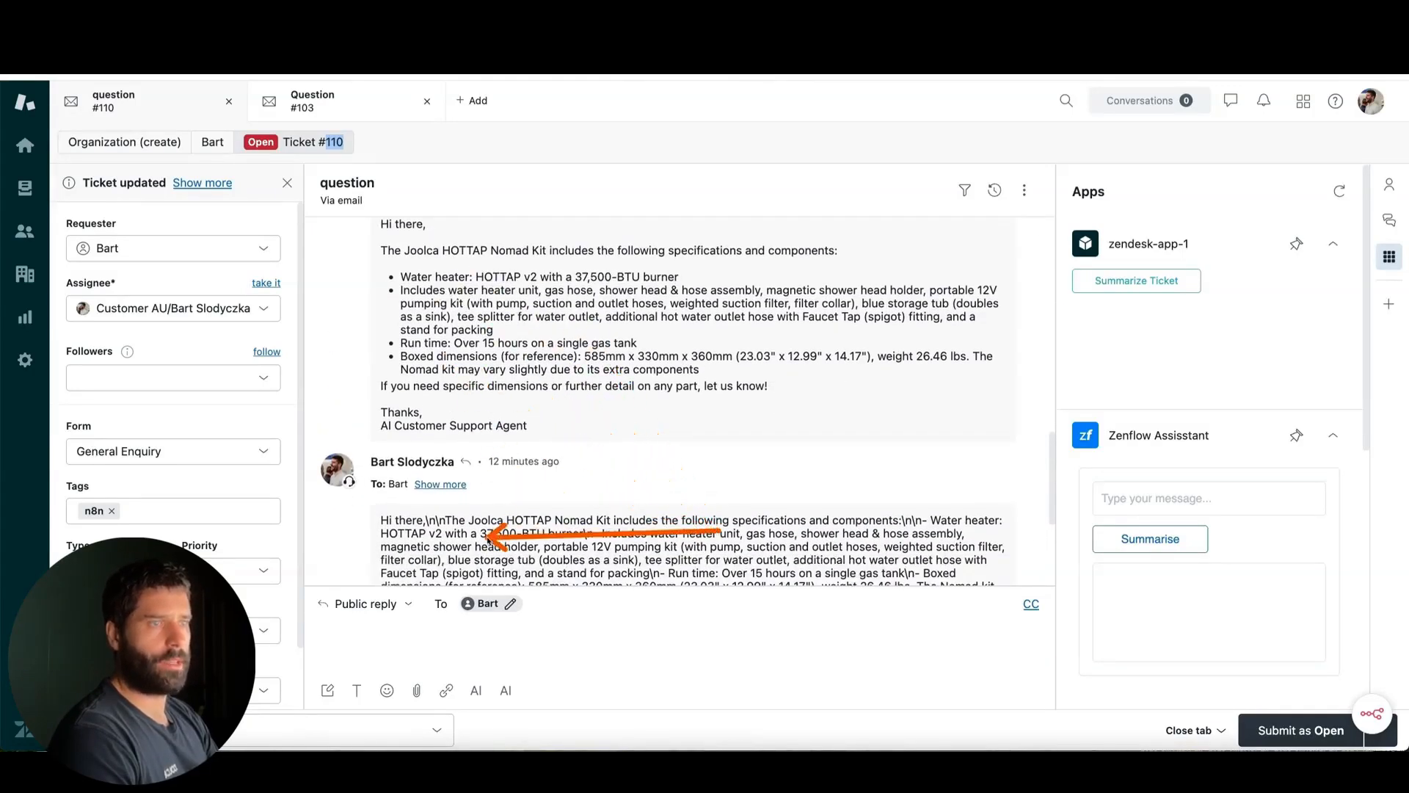
pyautogui.scroll(-4, 488, 536)
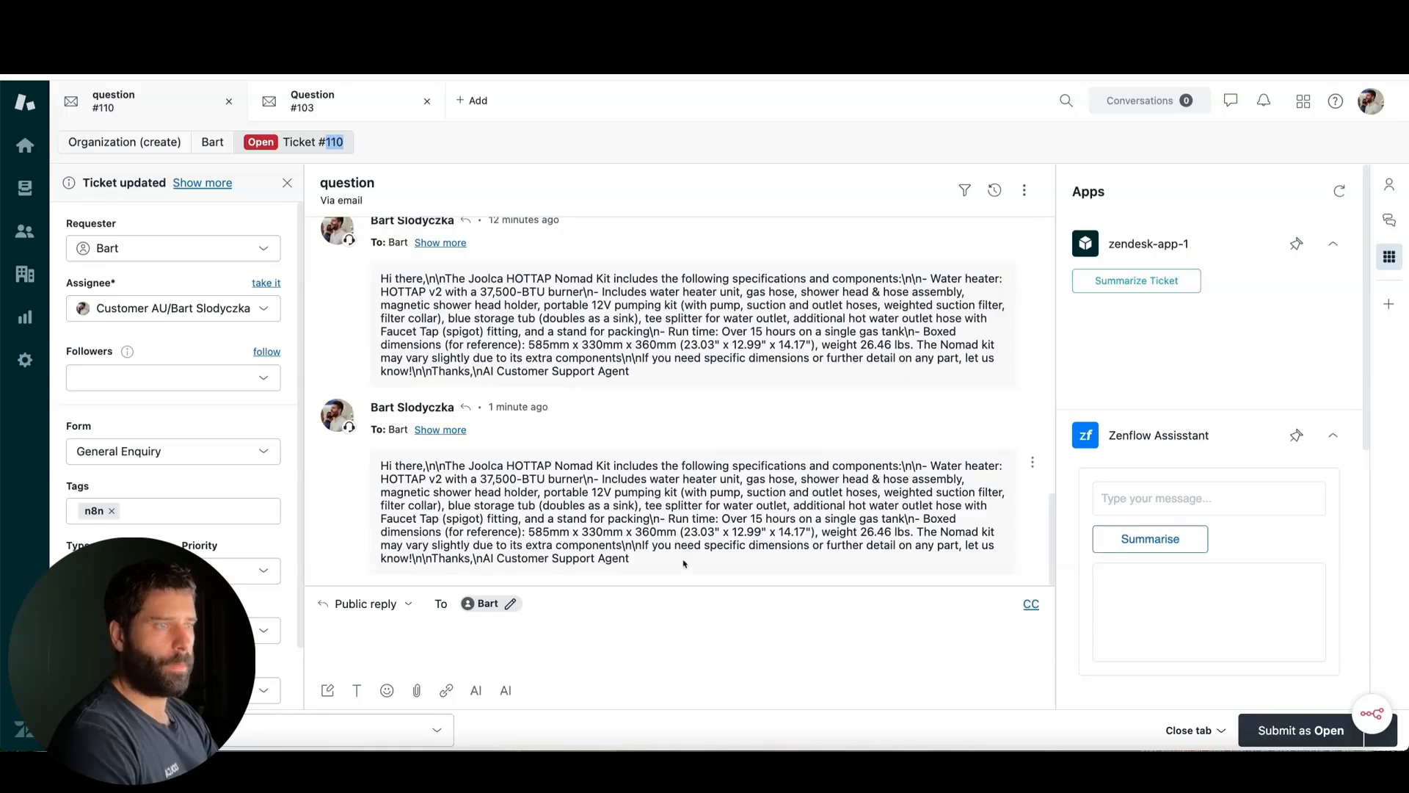
pyautogui.moveTo(684, 563); pyautogui.dragTo(382, 465)
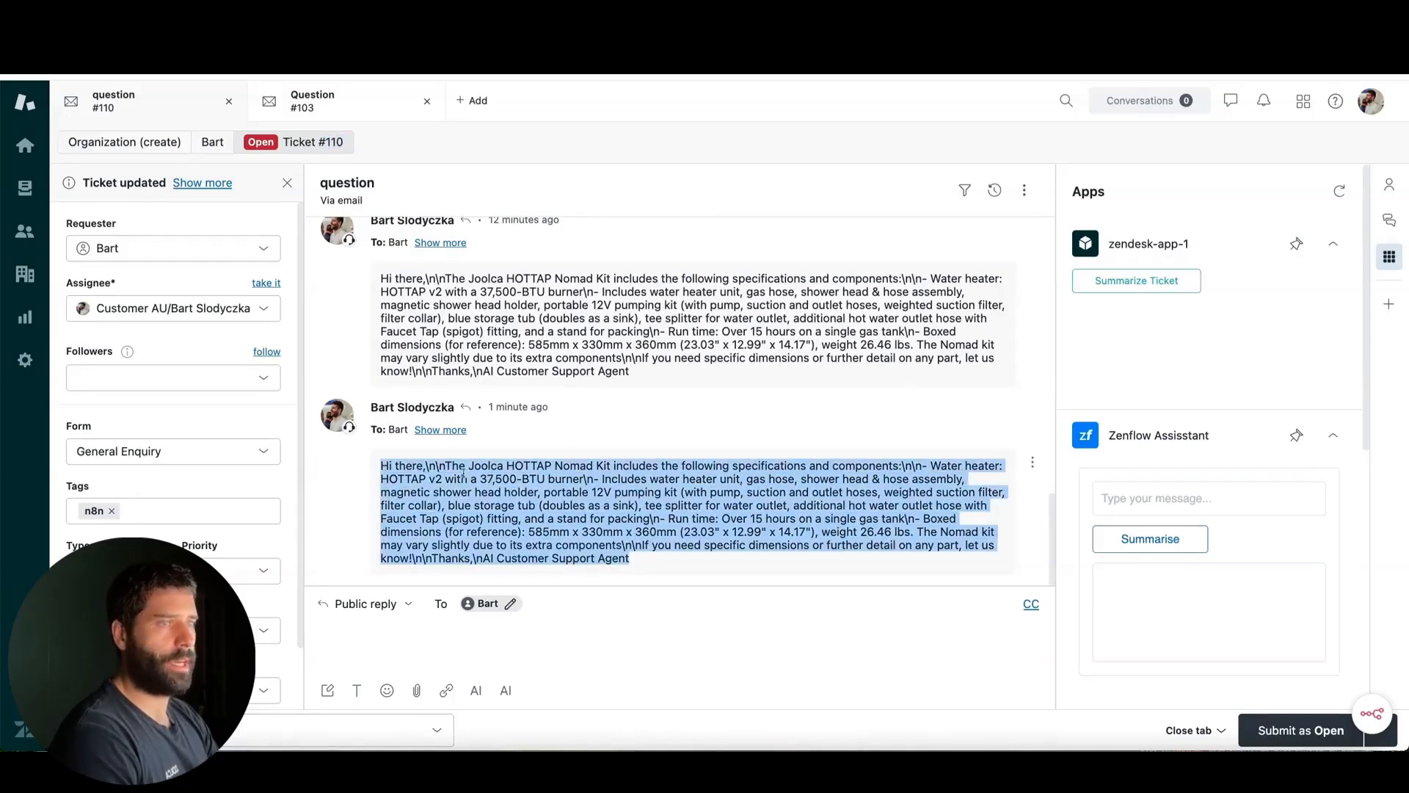
pyautogui.moveTo(444, 465); pyautogui.dragTo(434, 466)
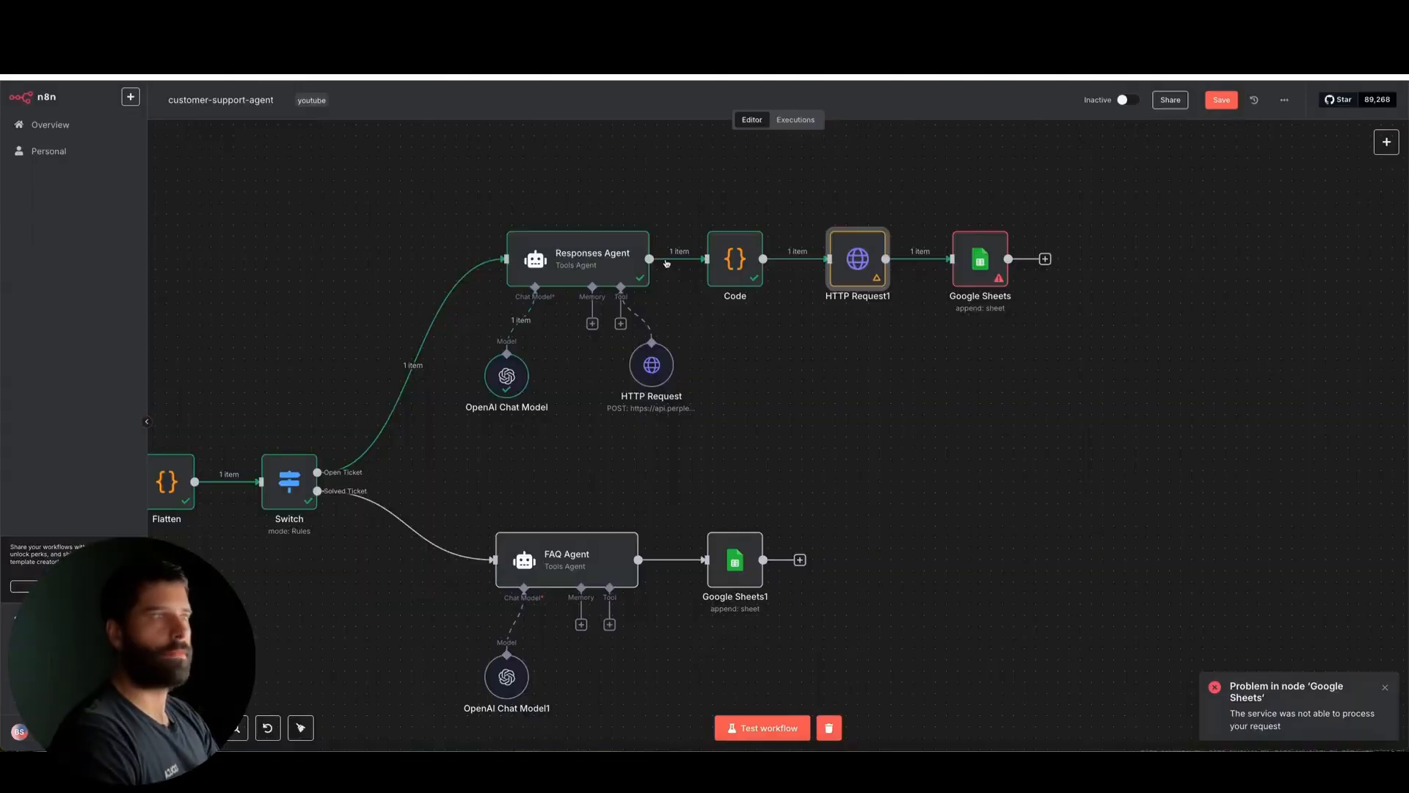
# Step: Open the Google Sheets node in n8n, review its column mappings and error details, and rerun it to append the ticket row
pyautogui.doubleClick(980, 261)
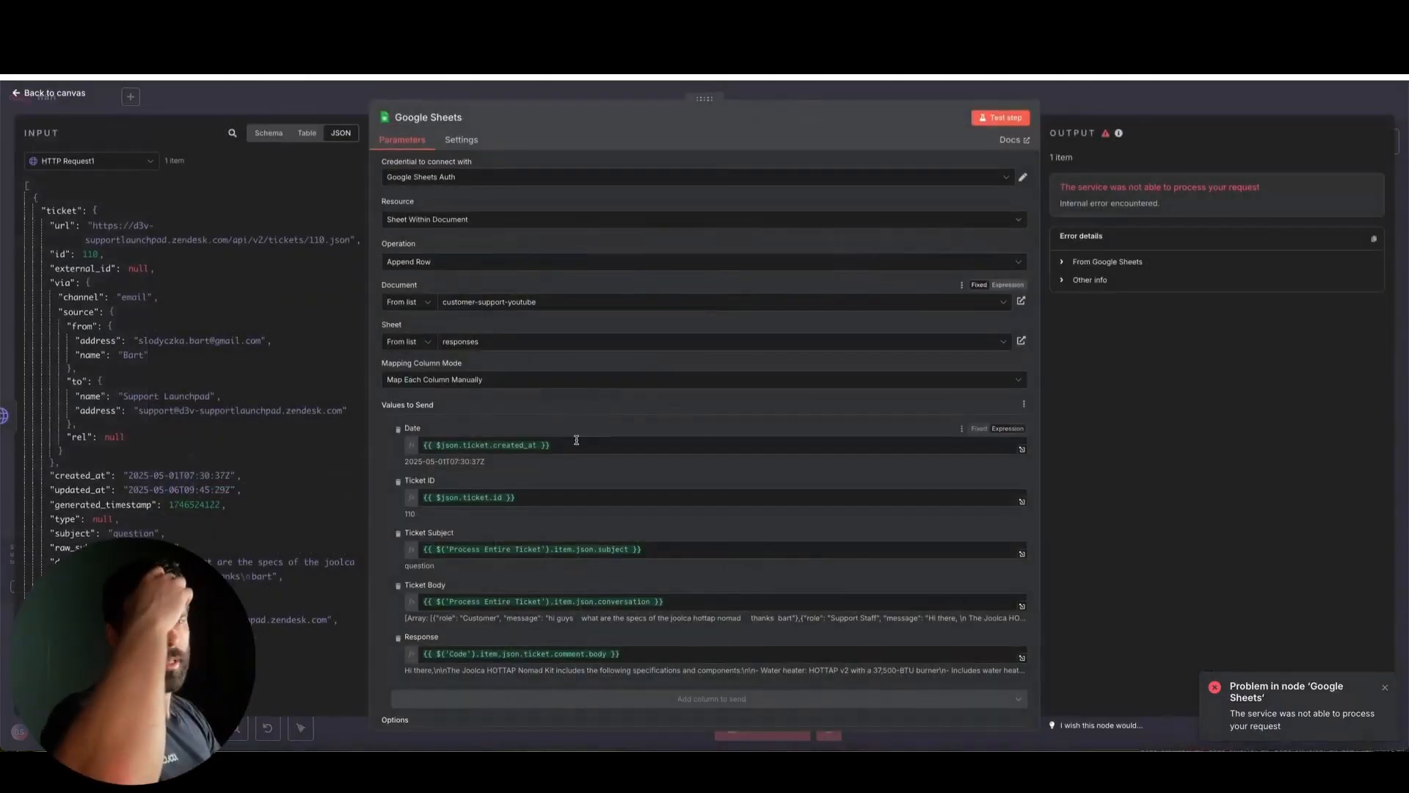
pyautogui.scroll(-2, 576, 440)
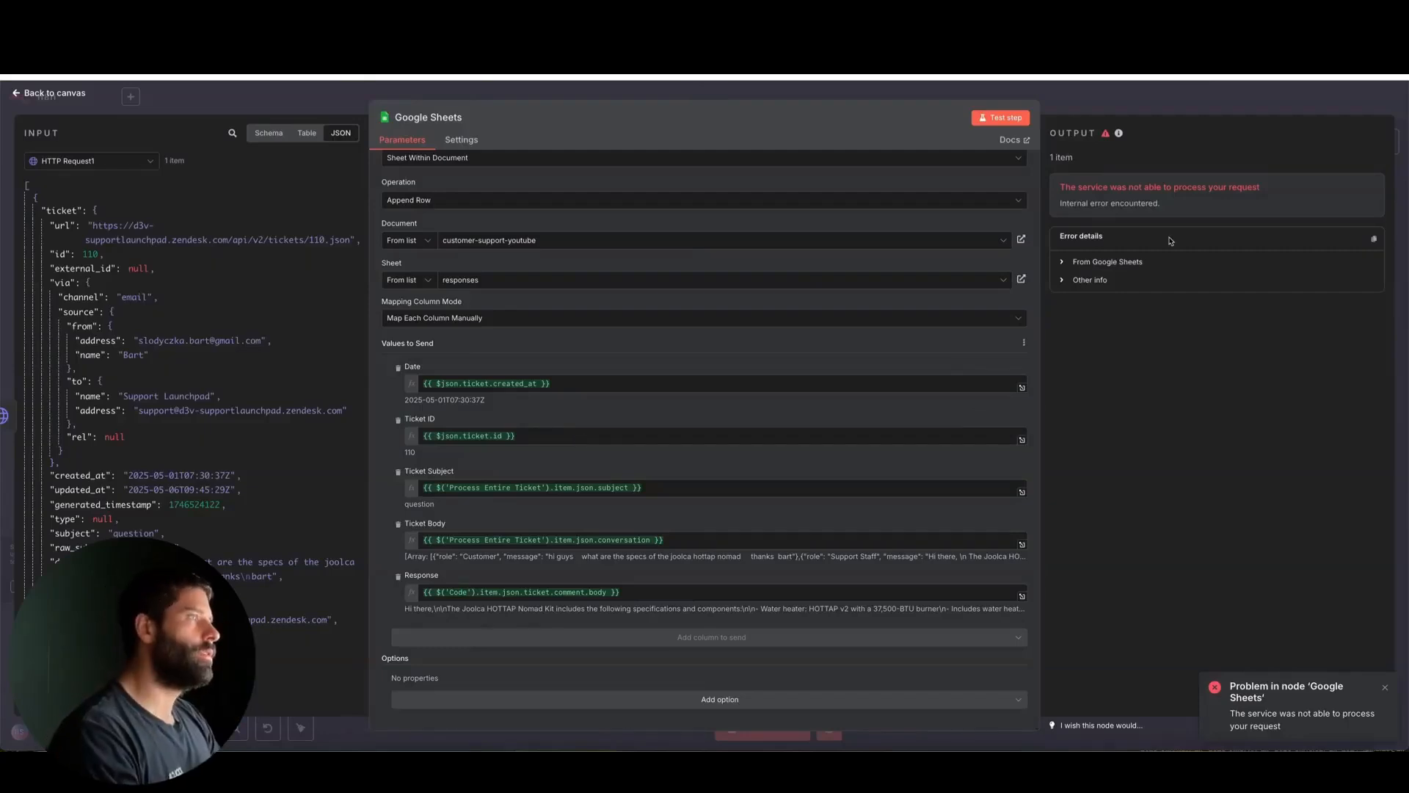
pyautogui.scroll(1, 730, 267)
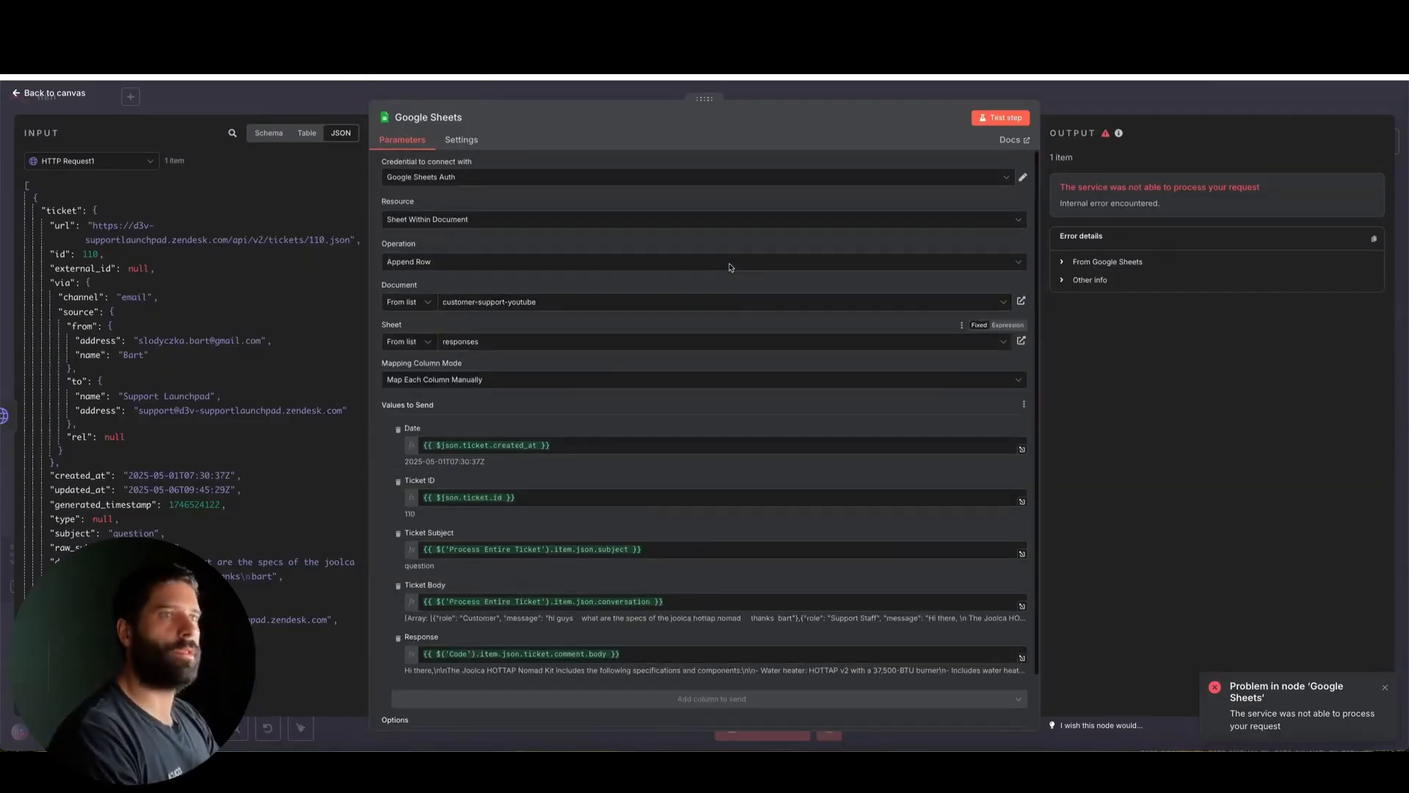
pyautogui.click(1089, 281)
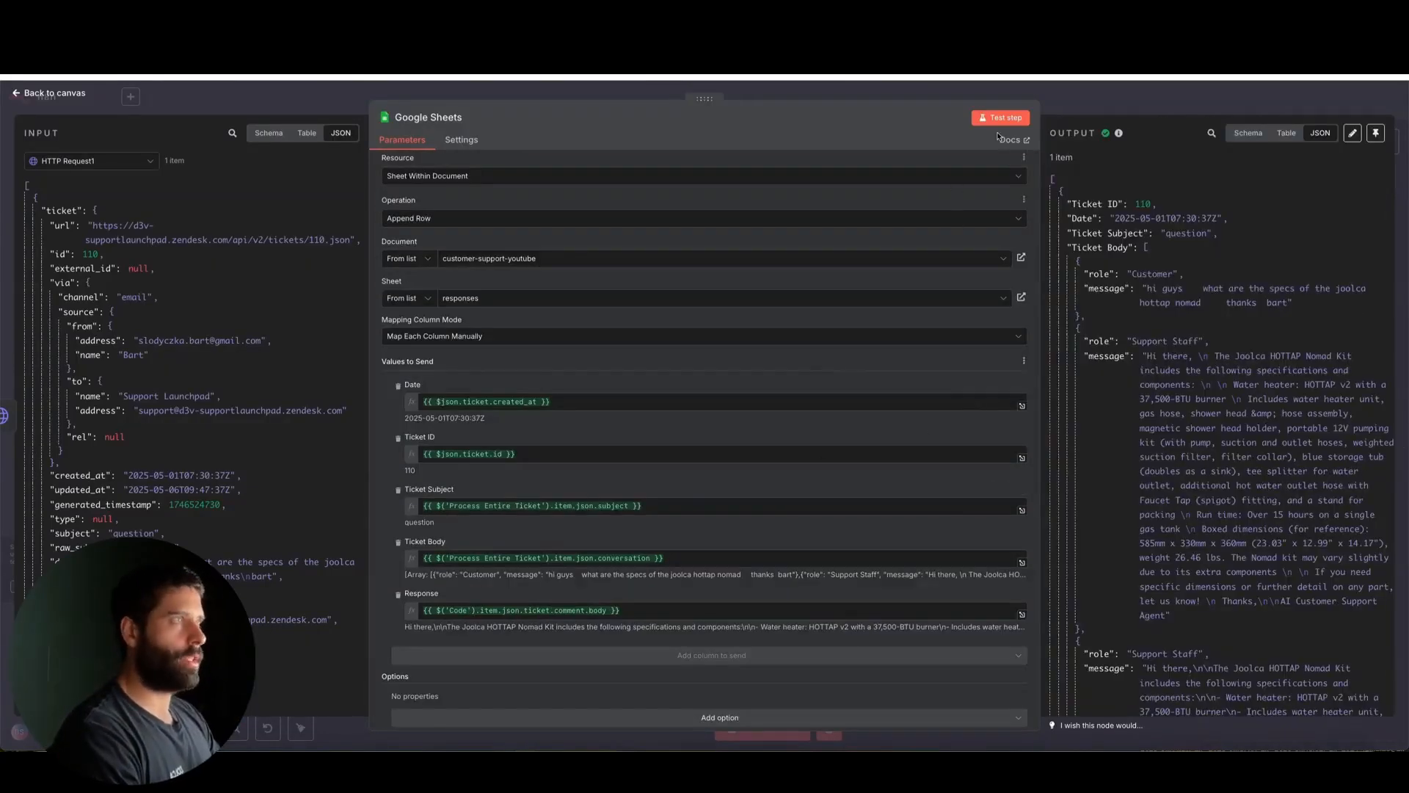
pyautogui.scroll(-5, 1124, 389)
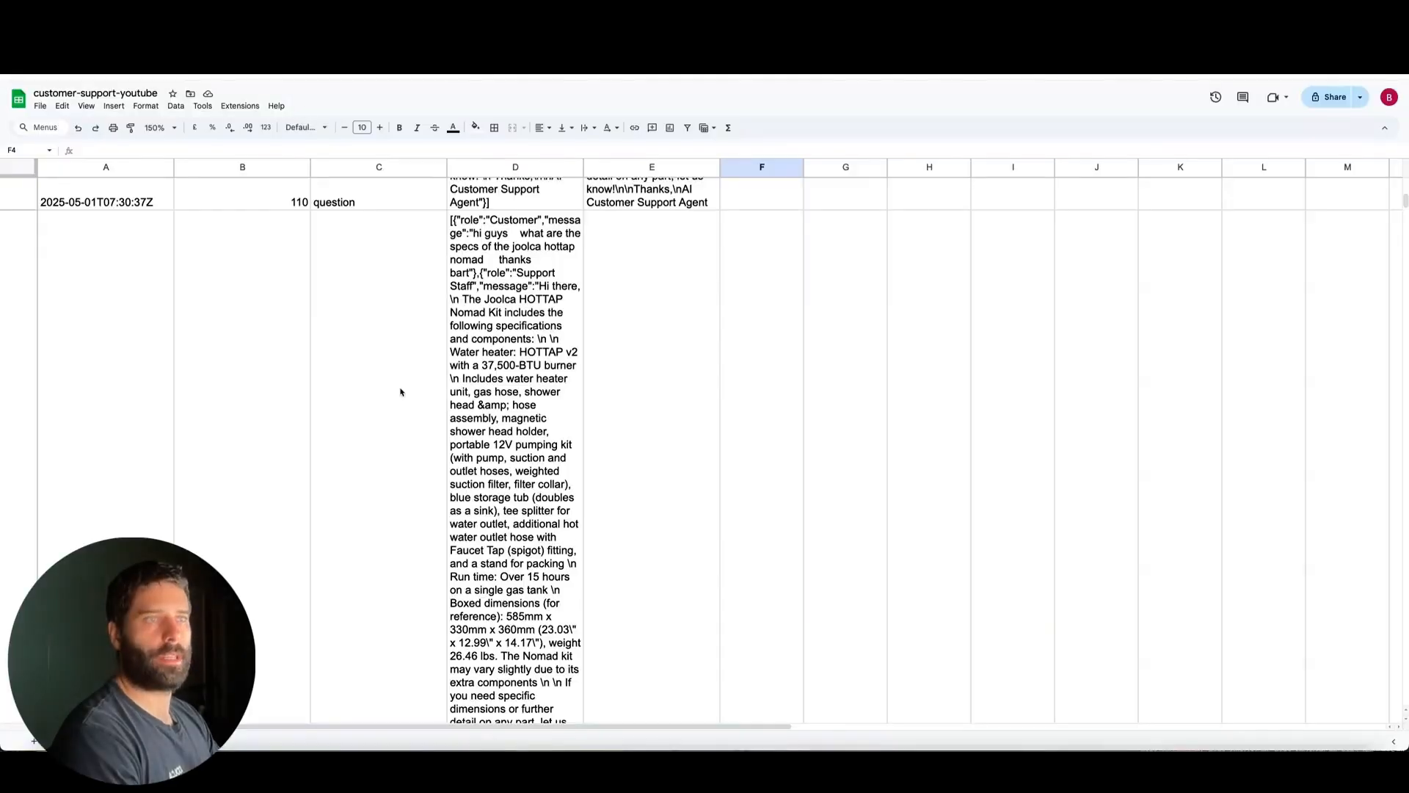
# Step: Switch to the customer-support-youtube spreadsheet, go through the appended ticket row, and widen columns A to E
pyautogui.scroll(-10, 400, 391)
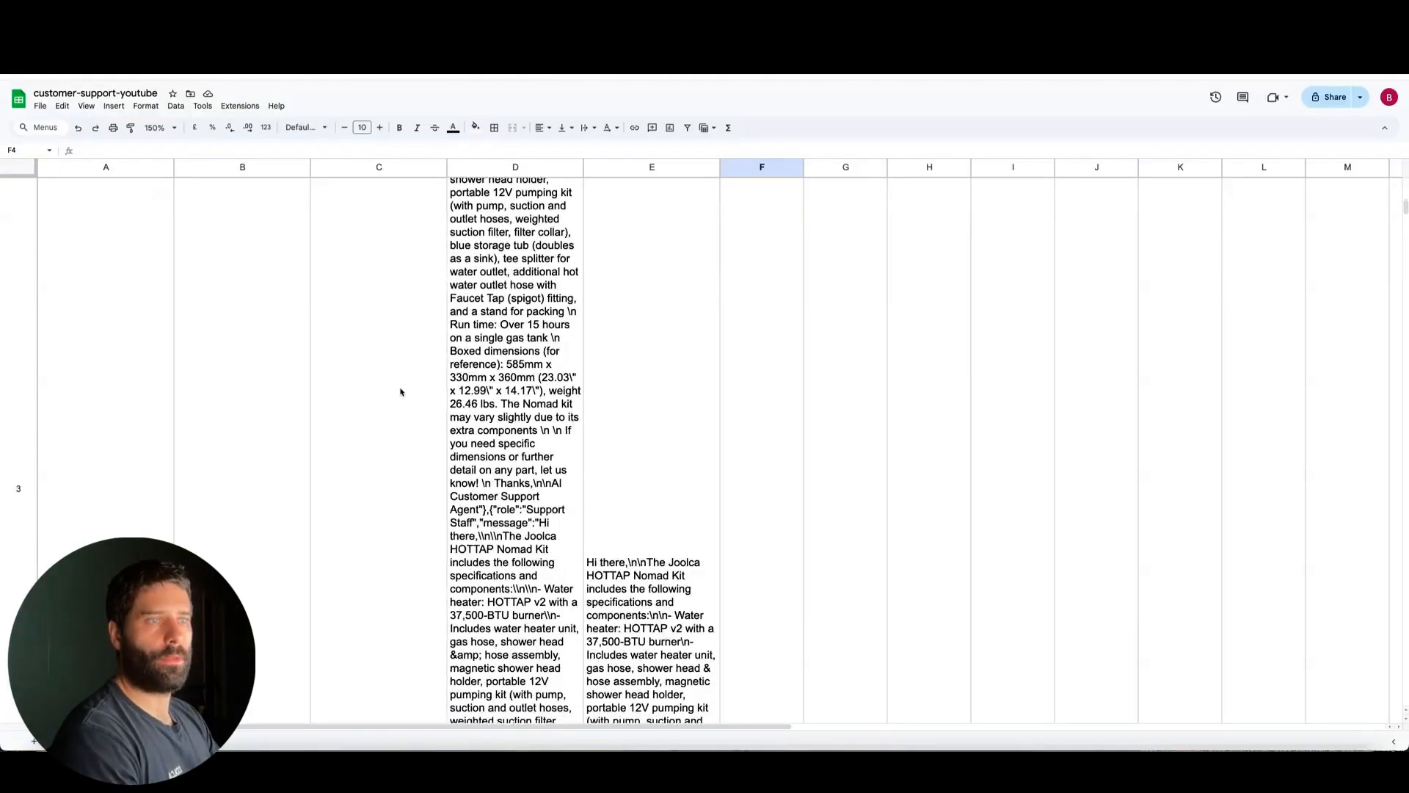
pyautogui.moveTo(125, 323); pyautogui.dragTo(643, 336)
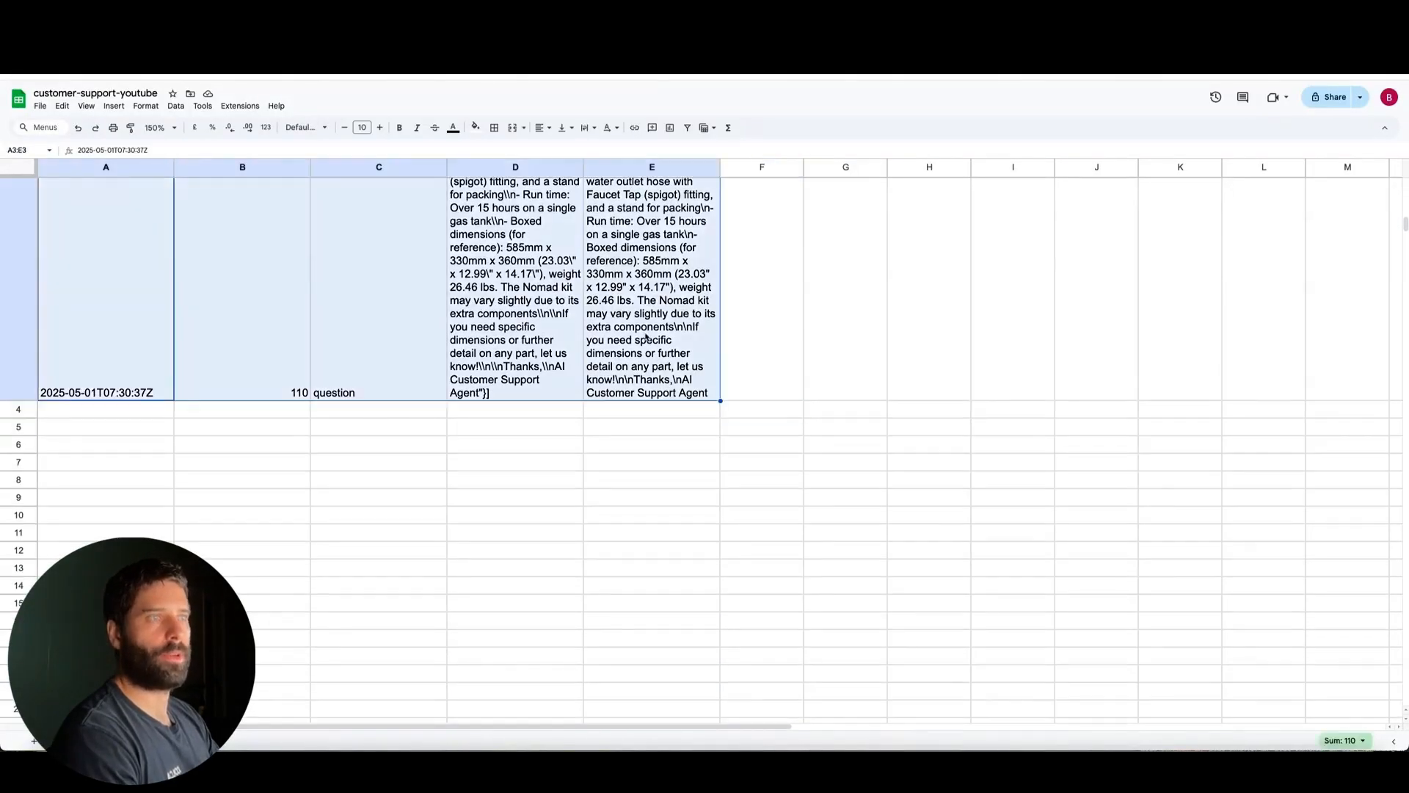
pyautogui.click(644, 336)
pyautogui.moveTo(71, 173); pyautogui.dragTo(946, 168)
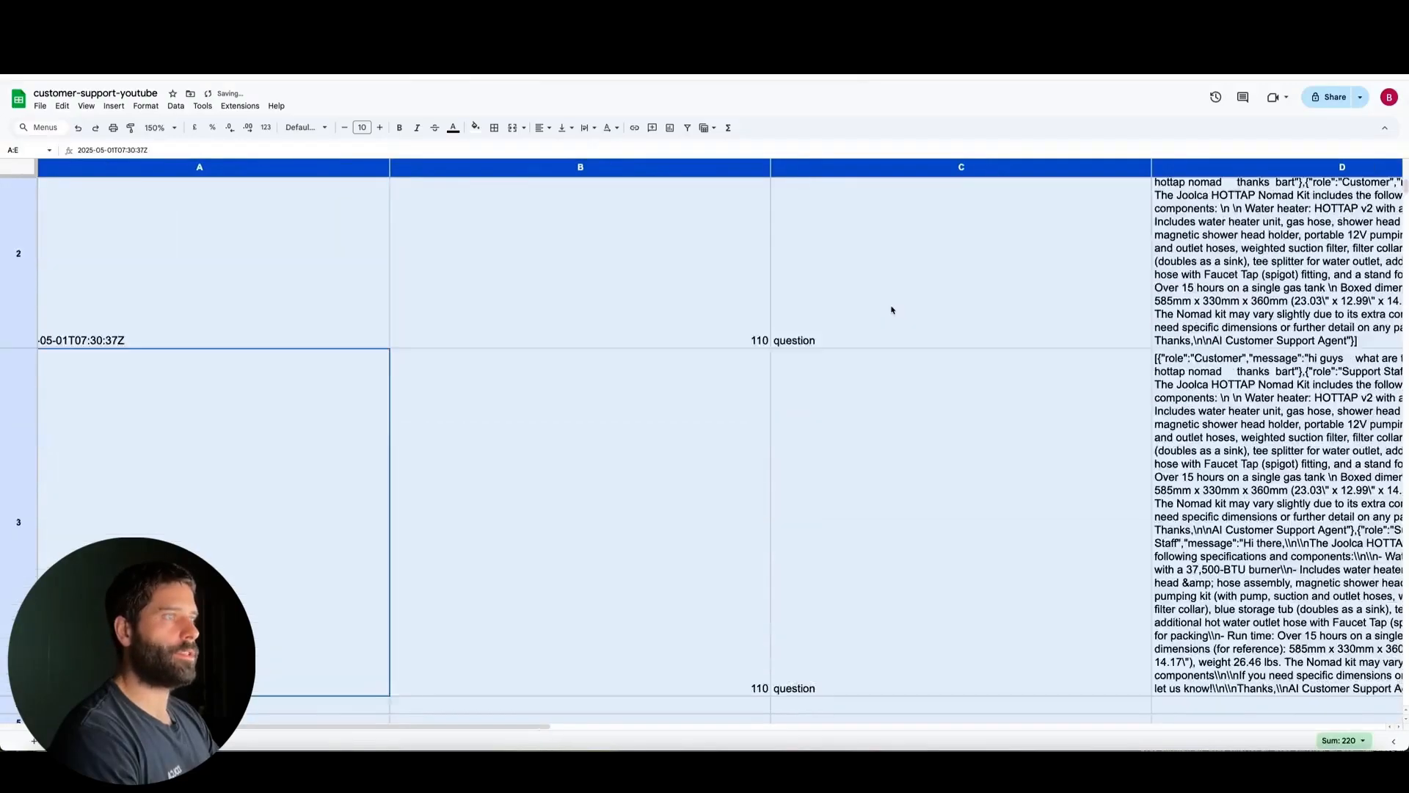
pyautogui.hscroll(5, 893, 308)
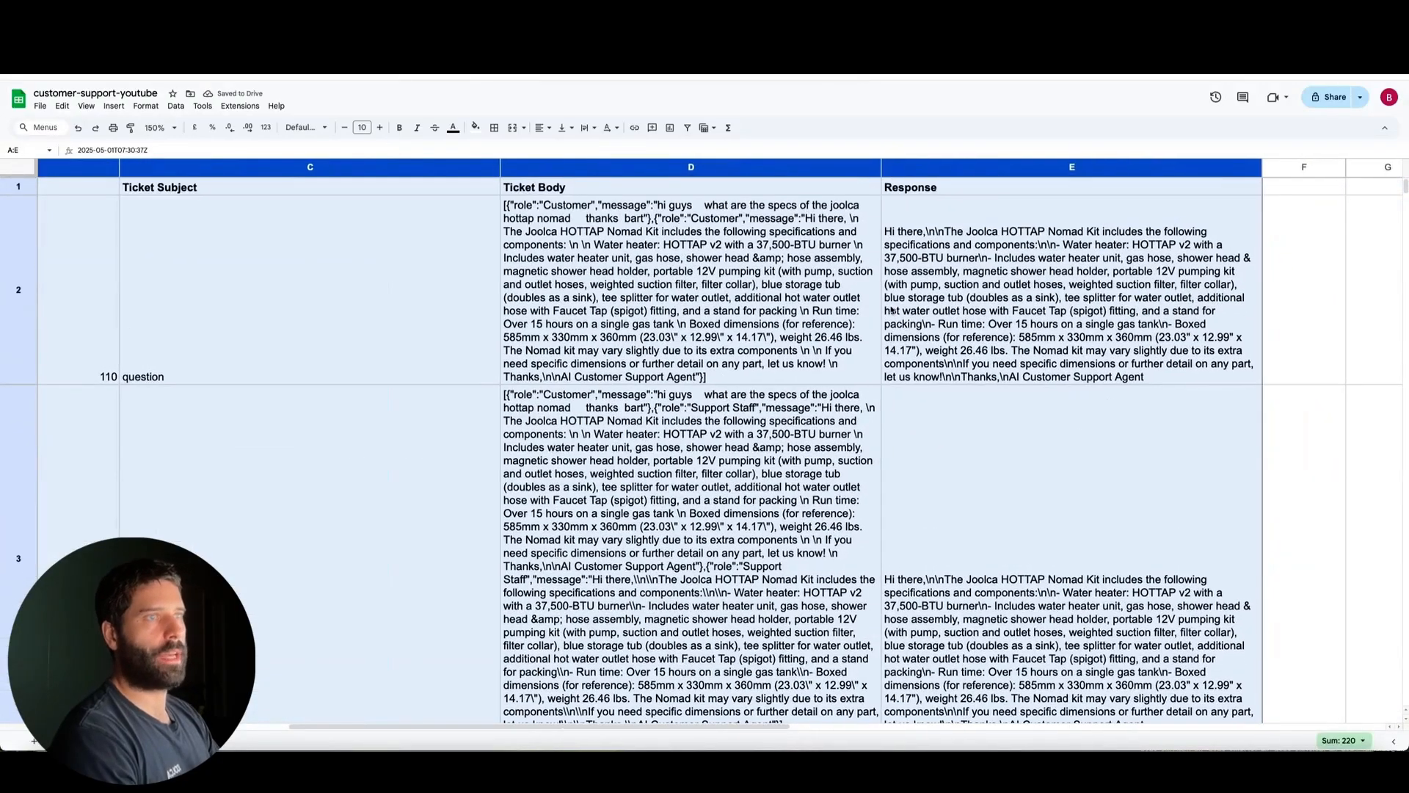
# Step: Examine the conversation stored under Ticket Body against the reply stored under Response in rows 2 and 3
pyautogui.click(511, 207)
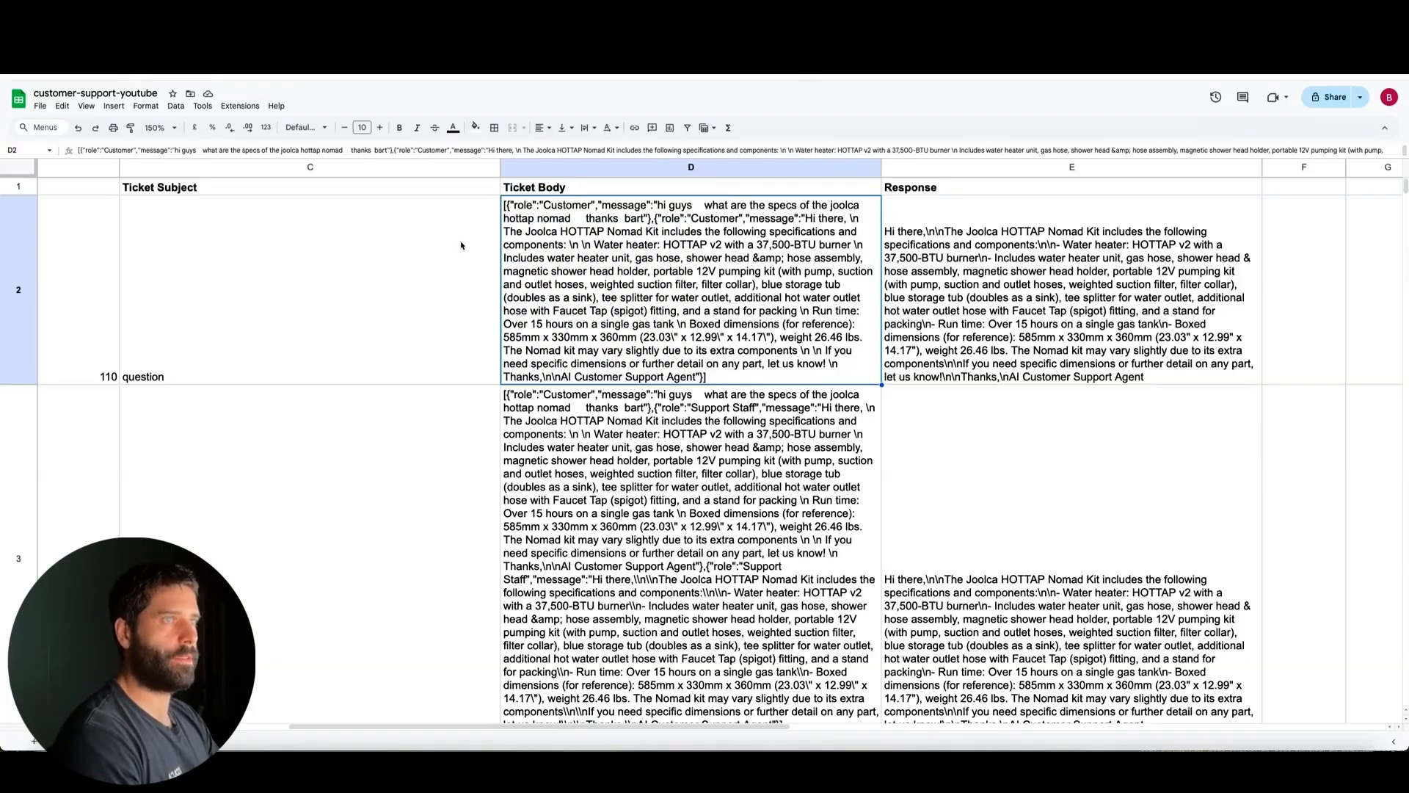
pyautogui.moveTo(430, 257)
pyautogui.mouseDown()
pyautogui.moveTo(566, 210)
pyautogui.moveTo(752, 213)
pyautogui.moveTo(646, 200)
pyautogui.moveTo(558, 224)
pyautogui.moveTo(535, 250)
pyautogui.moveTo(633, 250)
pyautogui.moveTo(704, 306)
pyautogui.moveTo(670, 271)
pyautogui.moveTo(639, 290)
pyautogui.mouseUp()
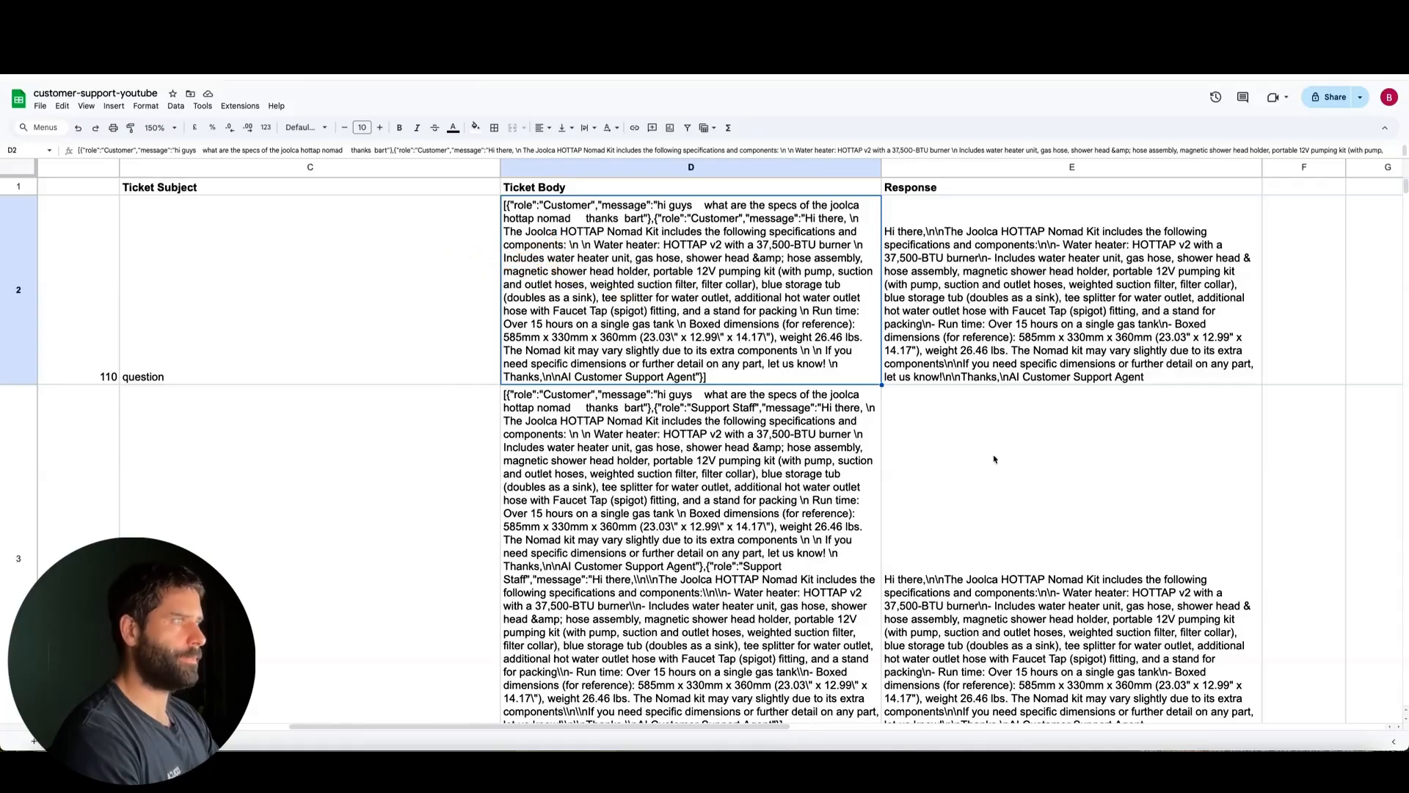
pyautogui.hscroll(3, 1079, 503)
pyautogui.moveTo(1156, 543); pyautogui.dragTo(947, 318)
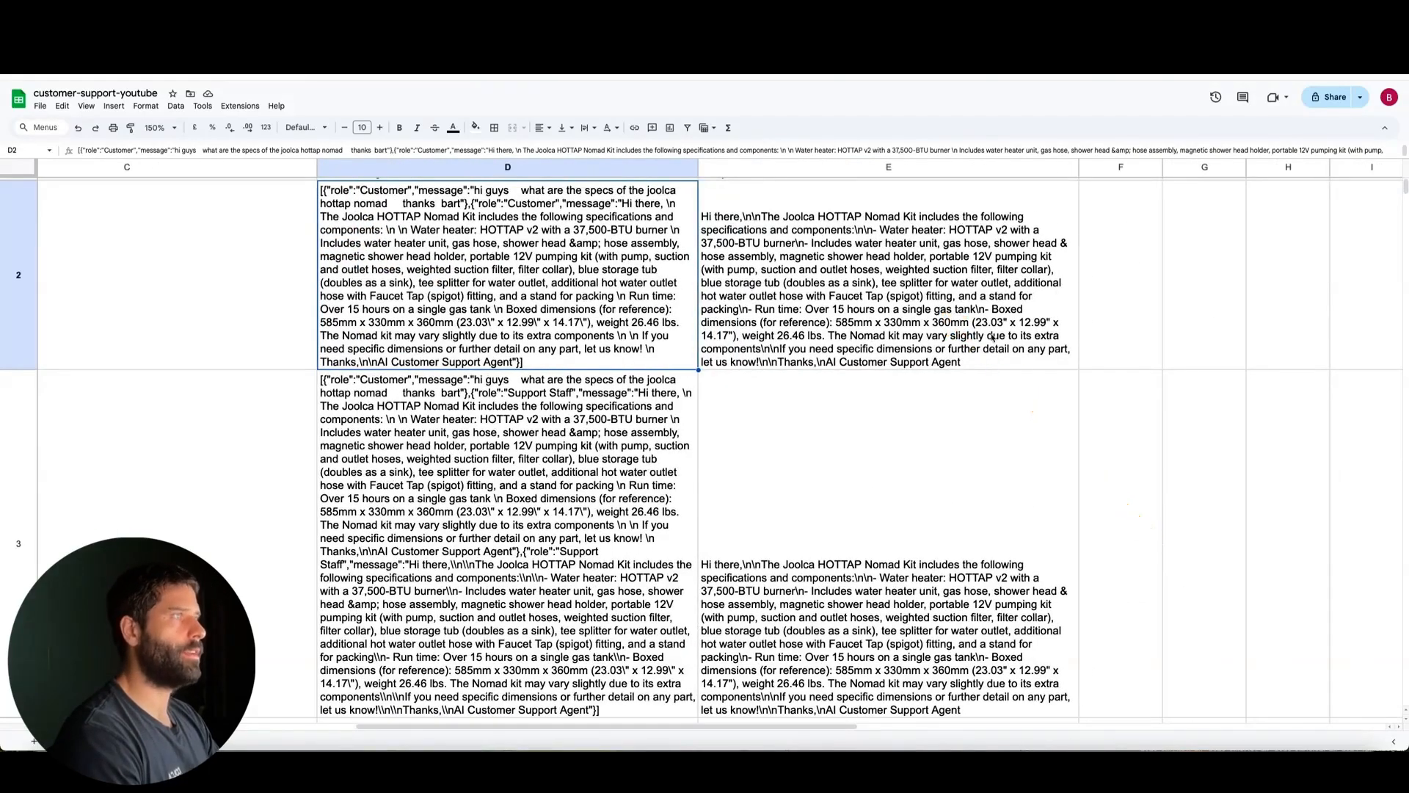
# Step: Add a Verified header in cell F1, beside the Response column
pyautogui.scroll(1, 1006, 345)
pyautogui.hscroll(4, 1005, 345)
pyautogui.click(855, 188)
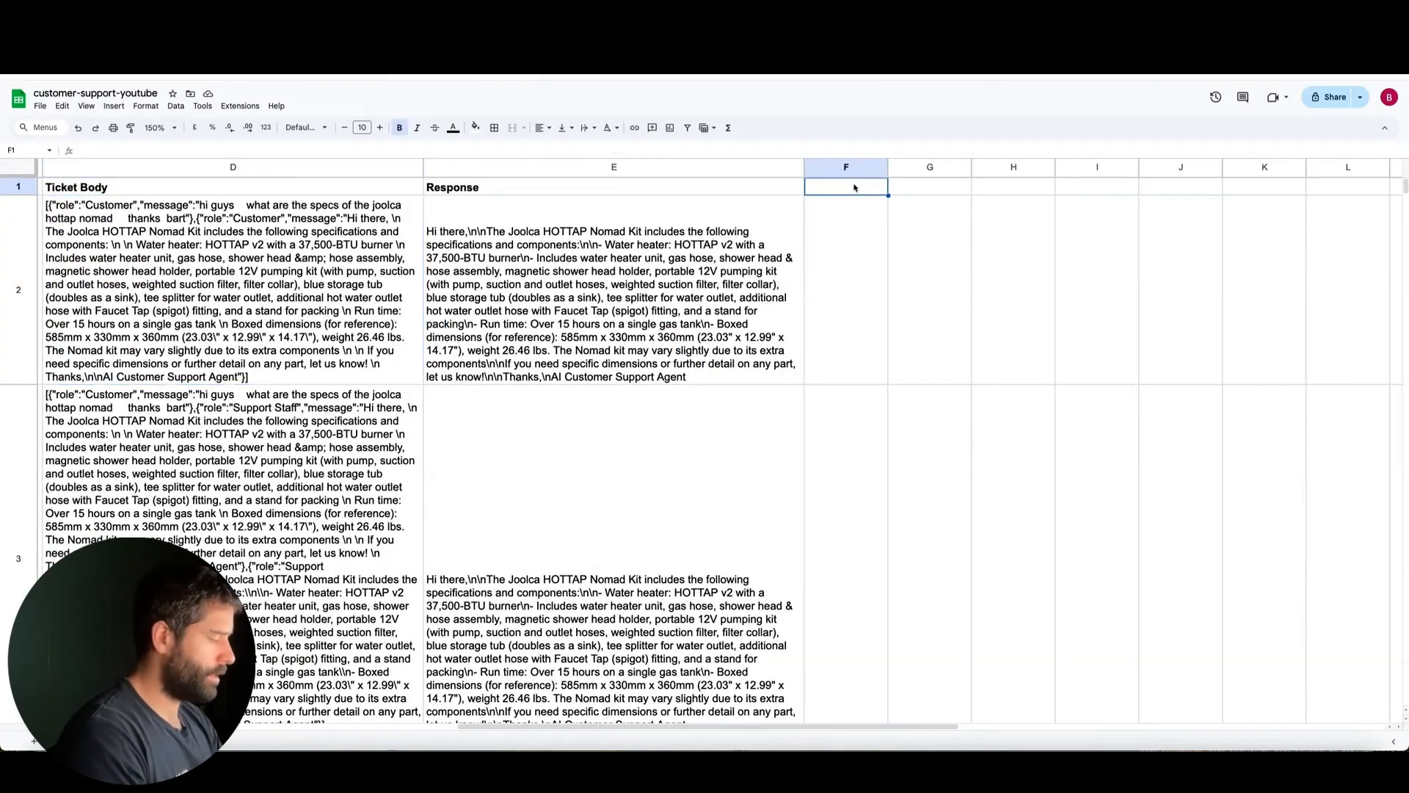
pyautogui.write('Ch')
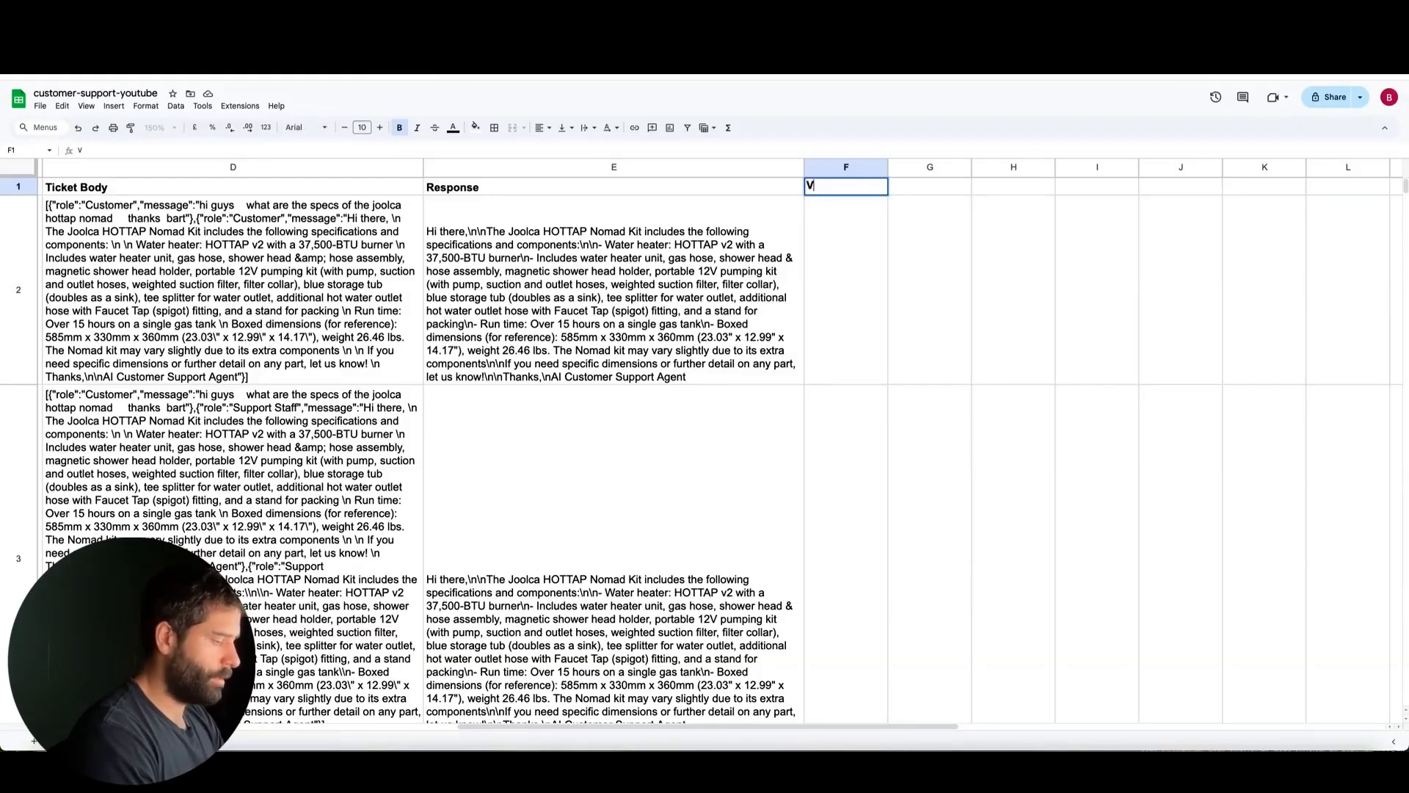
pyautogui.write('Verified')
pyautogui.press('Return')
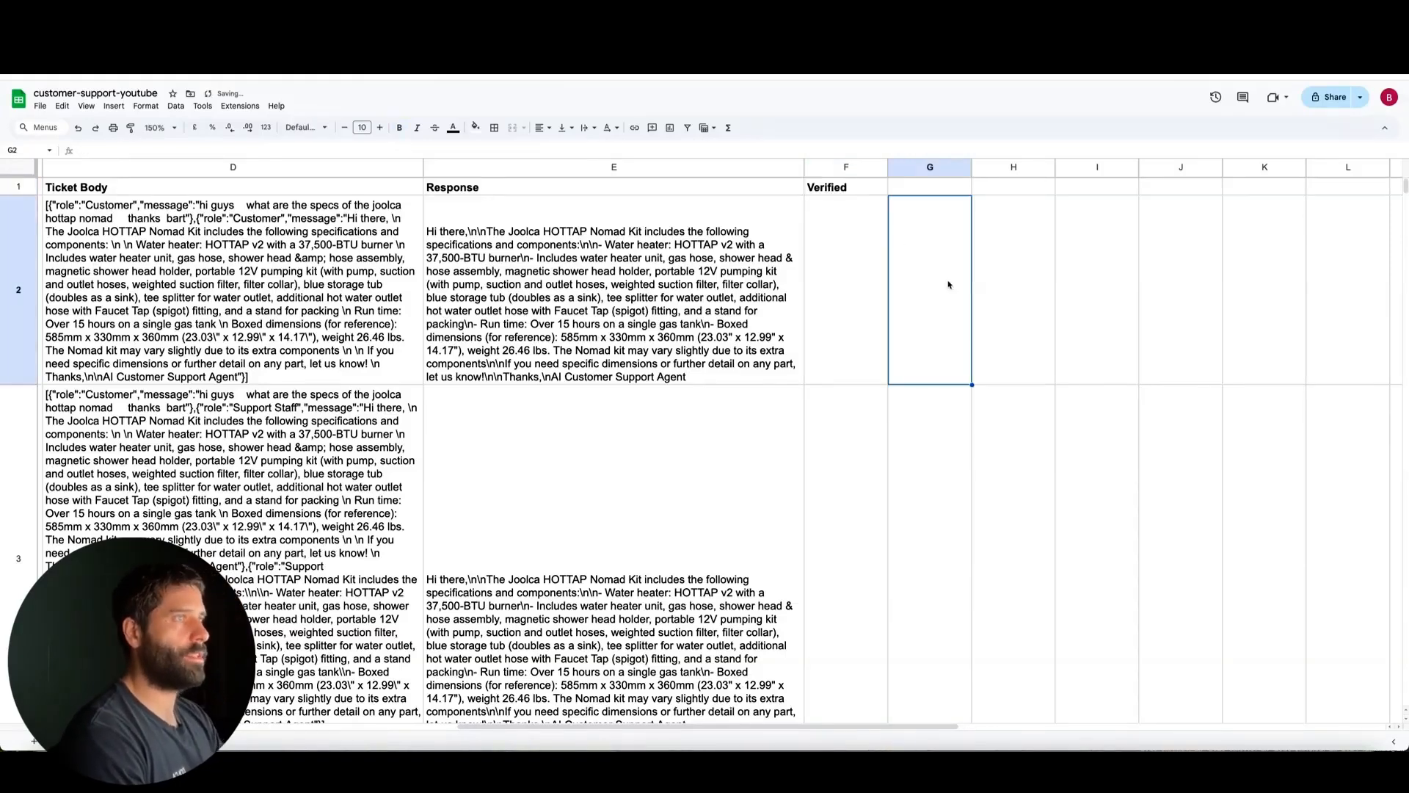
# Step: Enter YES in F2 and NO in F3 as the Verified values of the two ticket rows
pyautogui.write('YES')
pyautogui.press('Return')
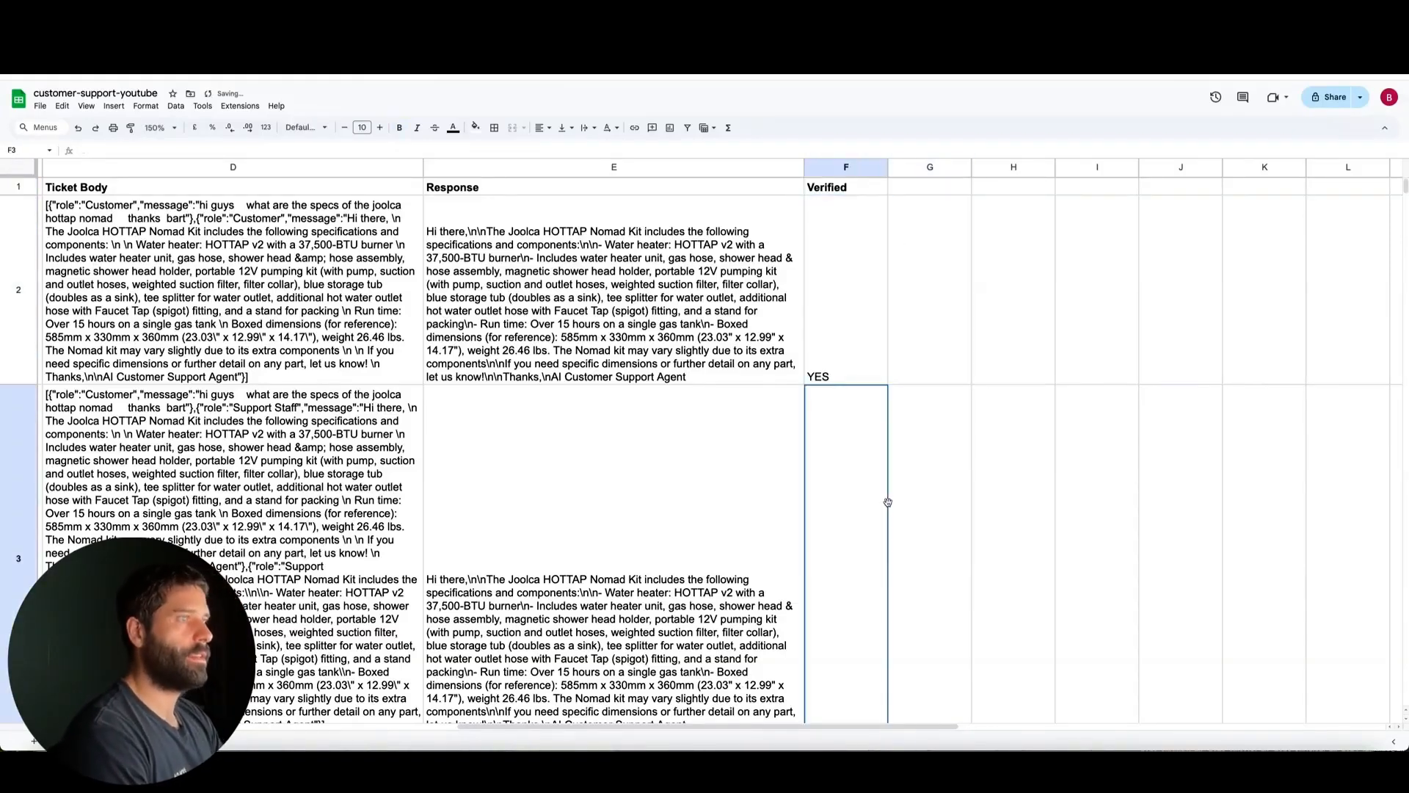
pyautogui.write('NO')
pyautogui.click(1105, 501)
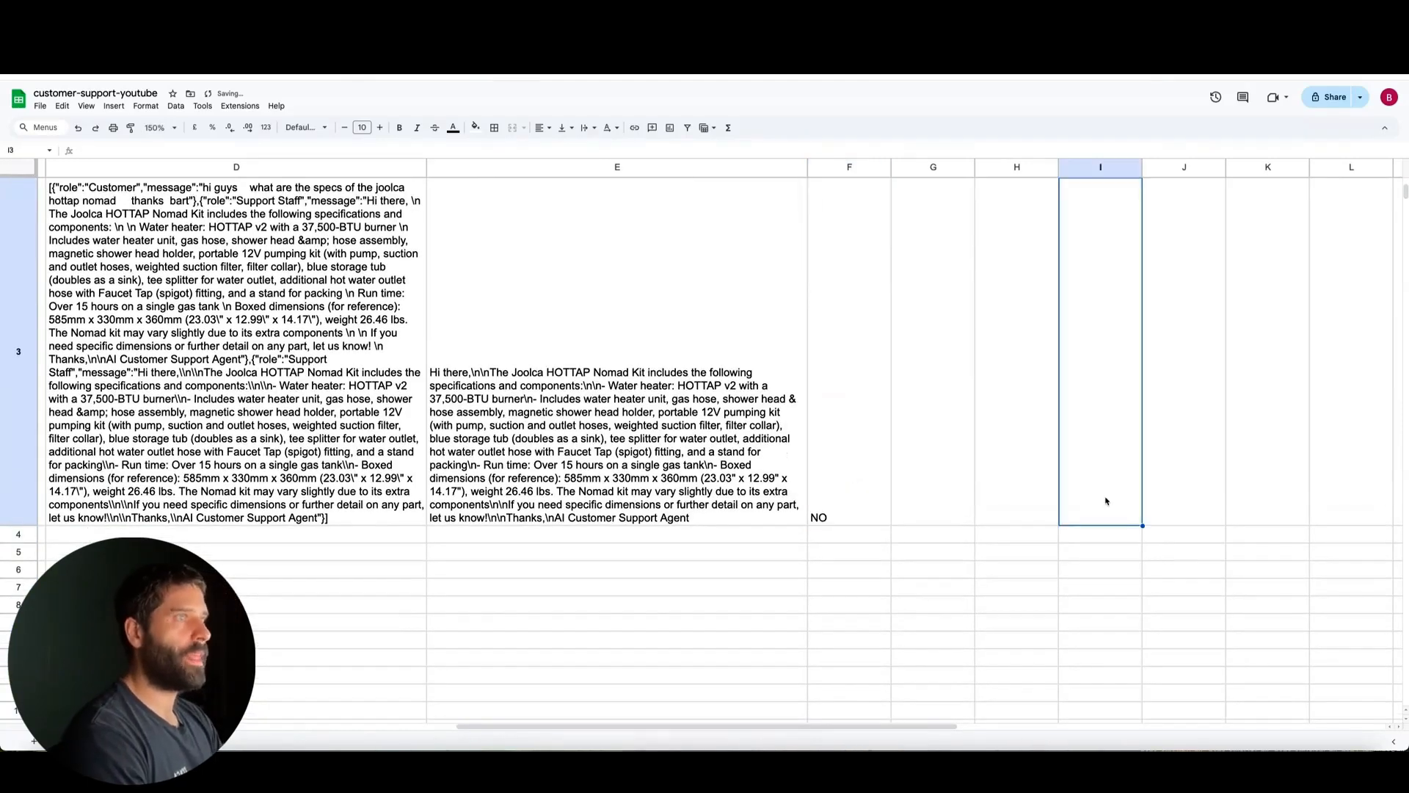
pyautogui.click(845, 481)
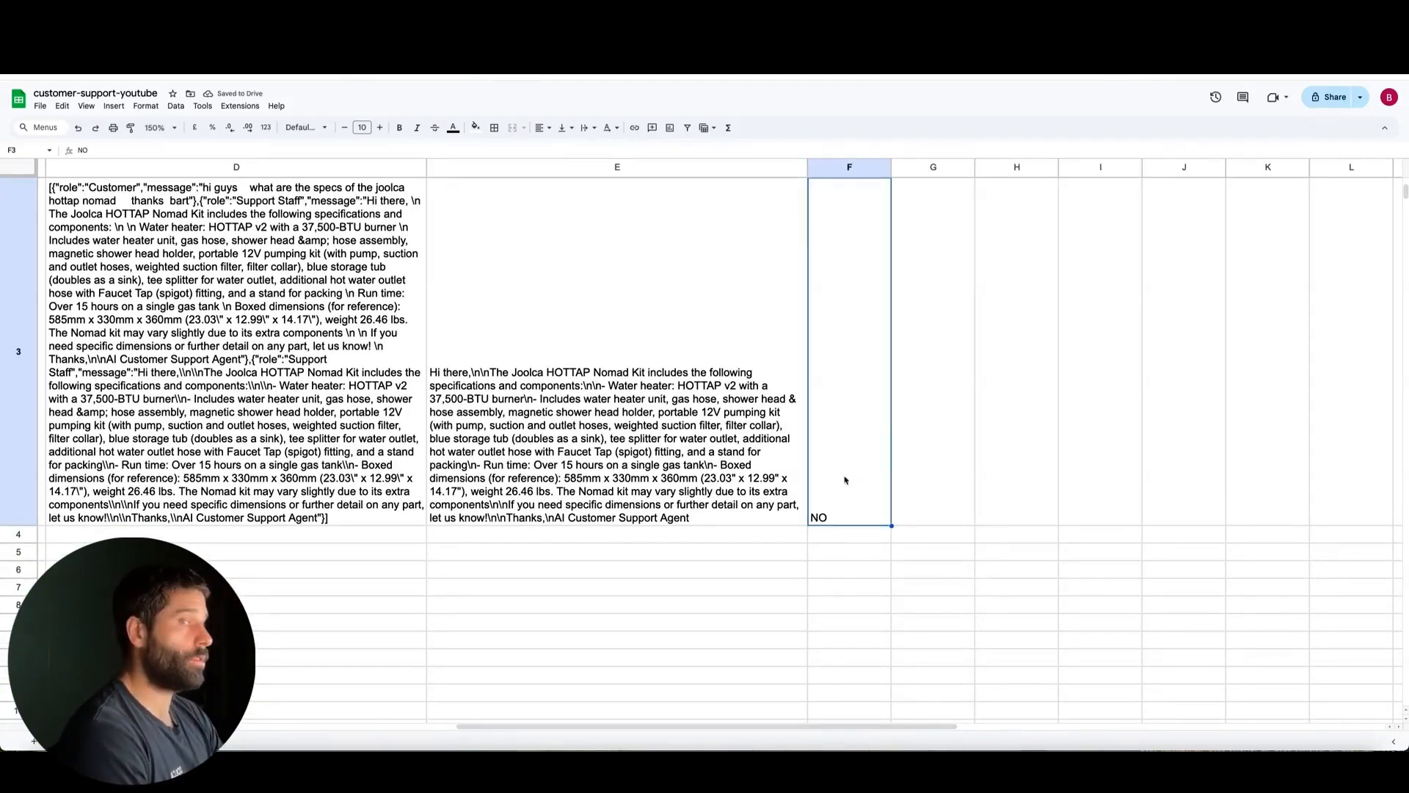
pyautogui.scroll(-2, 845, 514)
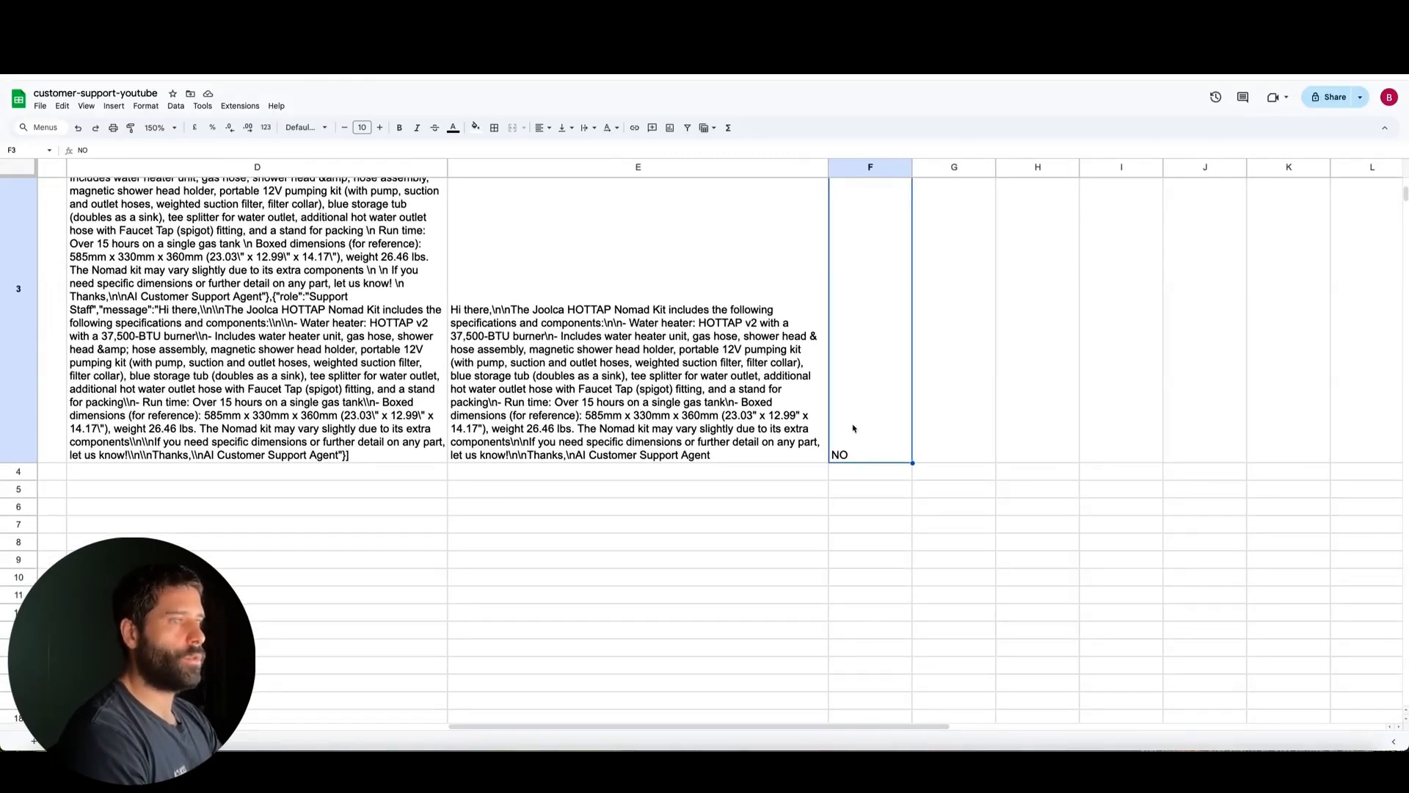
pyautogui.hscroll(-2, 554, 379)
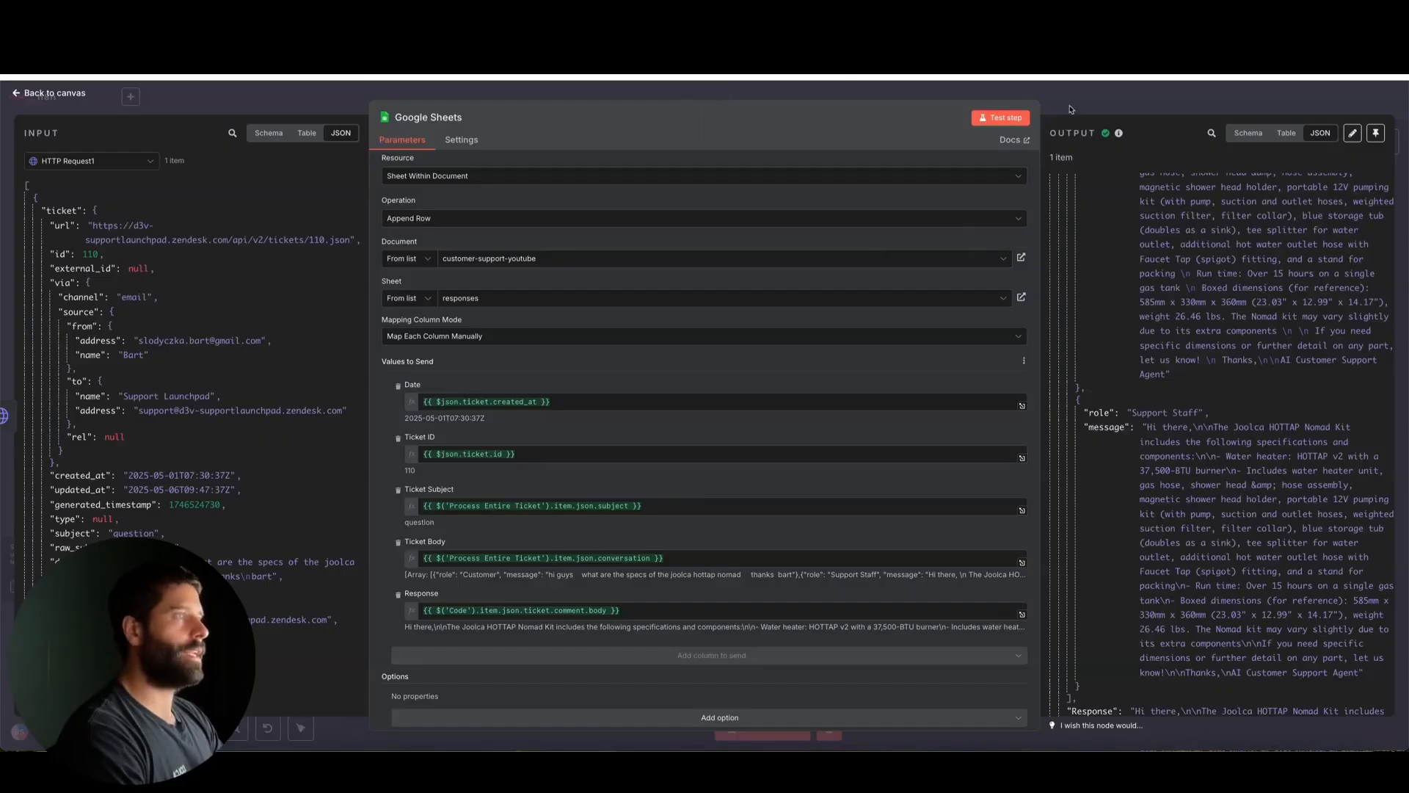
# Step: Return to the n8n canvas, open the Responses Agent's HTTP Request tool, and view Perplexity's chat completions cURL example
pyautogui.click(1070, 109)
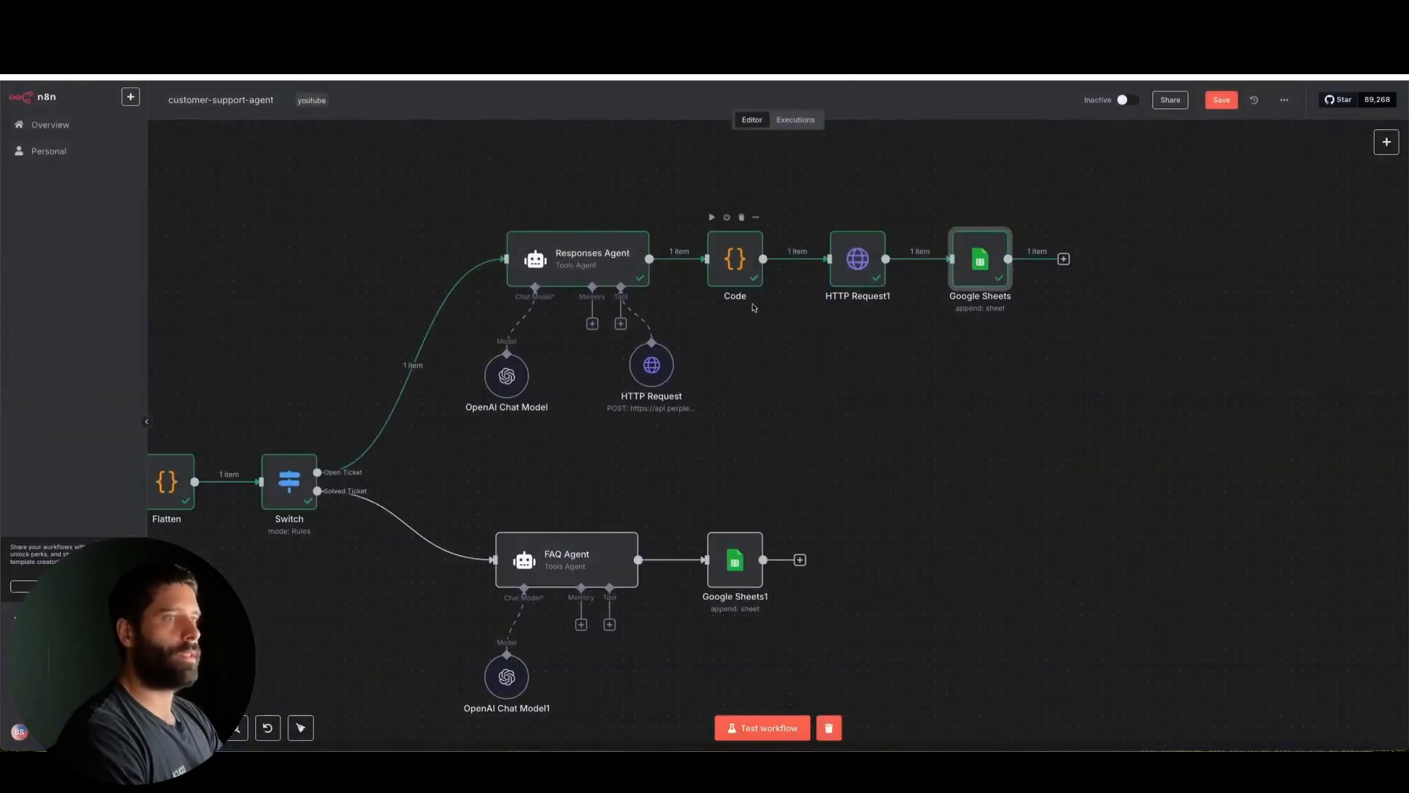
pyautogui.doubleClick(652, 365)
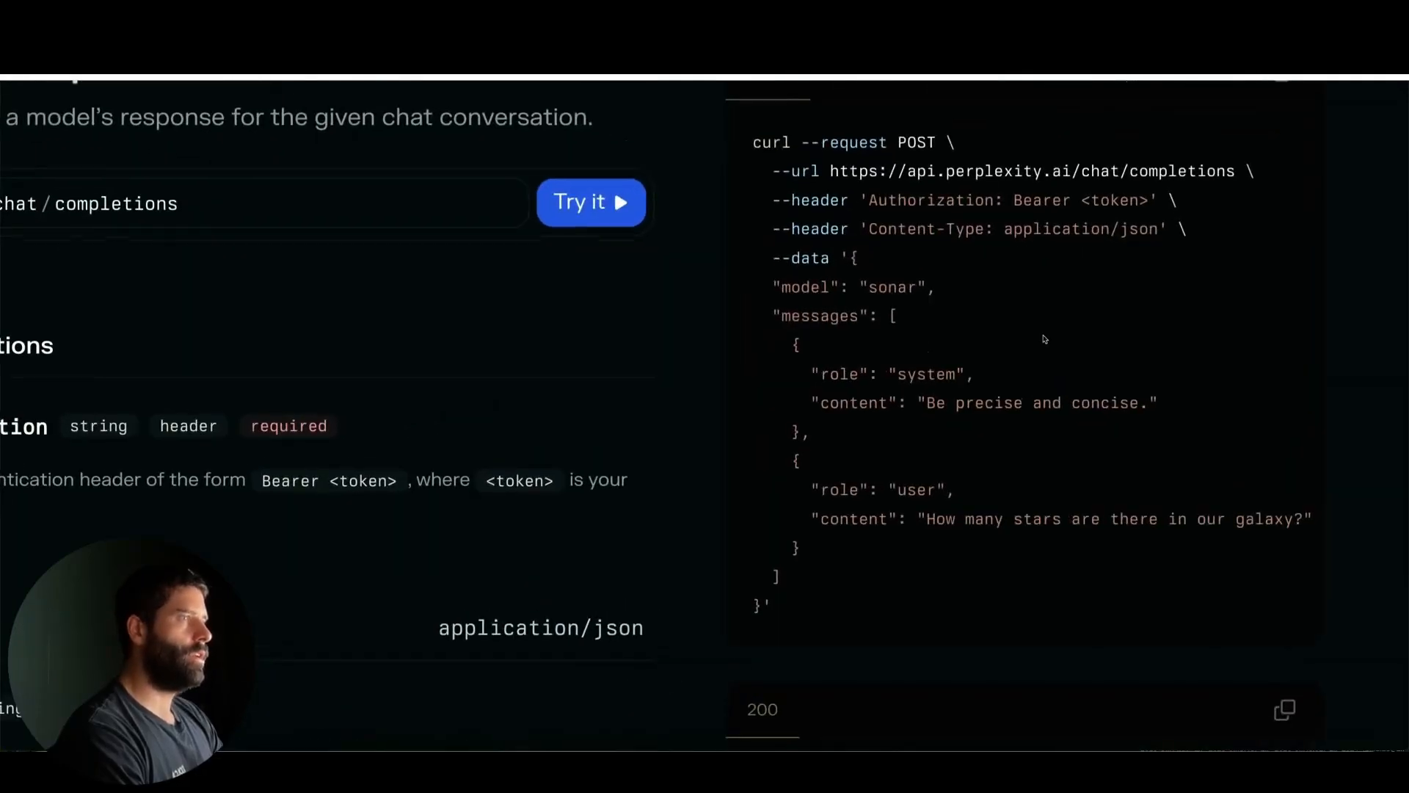
pyautogui.moveTo(618, 369)
pyautogui.mouseDown()
pyautogui.moveTo(777, 314)
pyautogui.moveTo(786, 287)
pyautogui.moveTo(824, 404)
pyautogui.moveTo(824, 513)
pyautogui.moveTo(826, 463)
pyautogui.mouseUp()
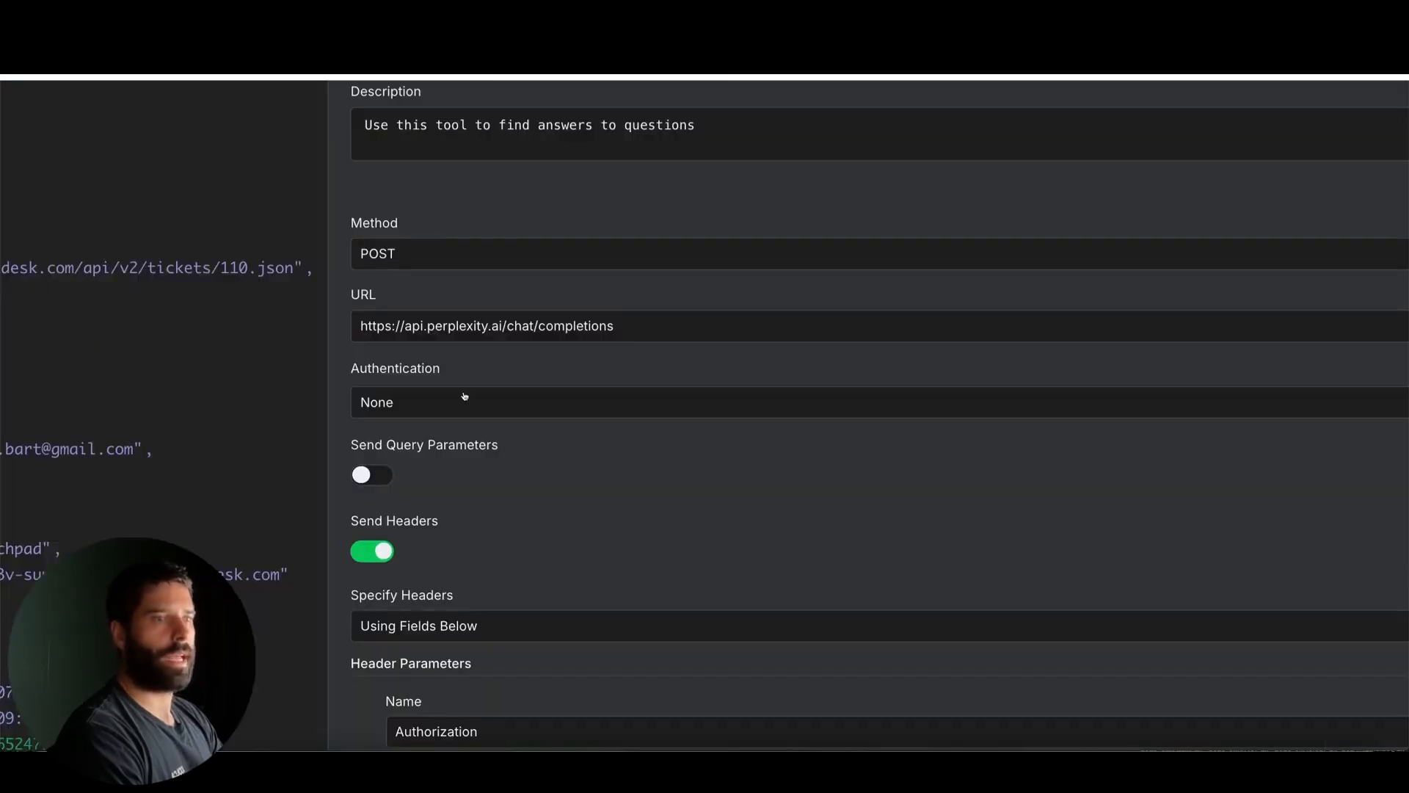
# Step: Examine the HTTP Request tool's POST method, URL, Authorization header and body settings, enlarging the JSON description to show the whole request body
pyautogui.scroll(-2, 465, 397)
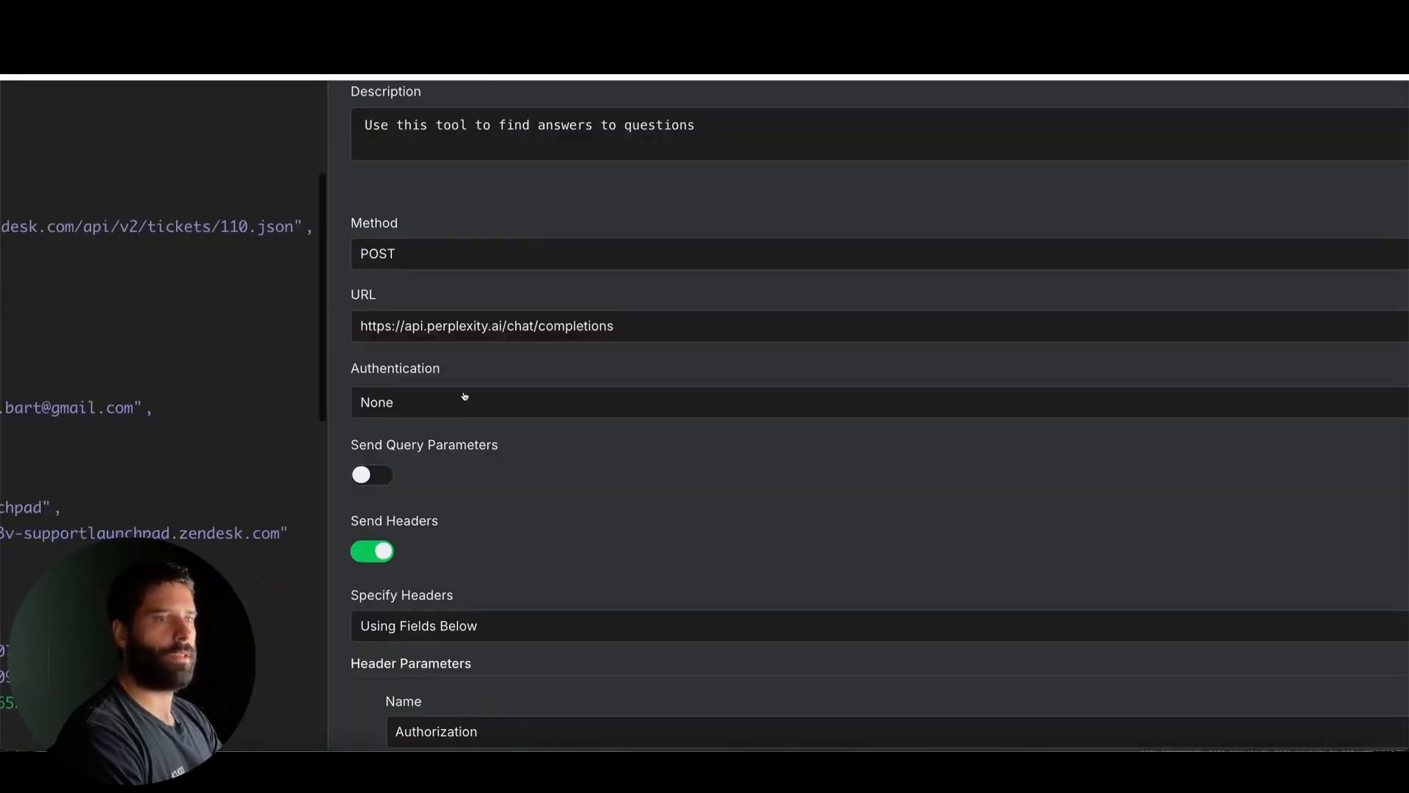
pyautogui.scroll(-5, 614, 459)
pyautogui.scroll(-1, 615, 459)
pyautogui.scroll(-3, 615, 459)
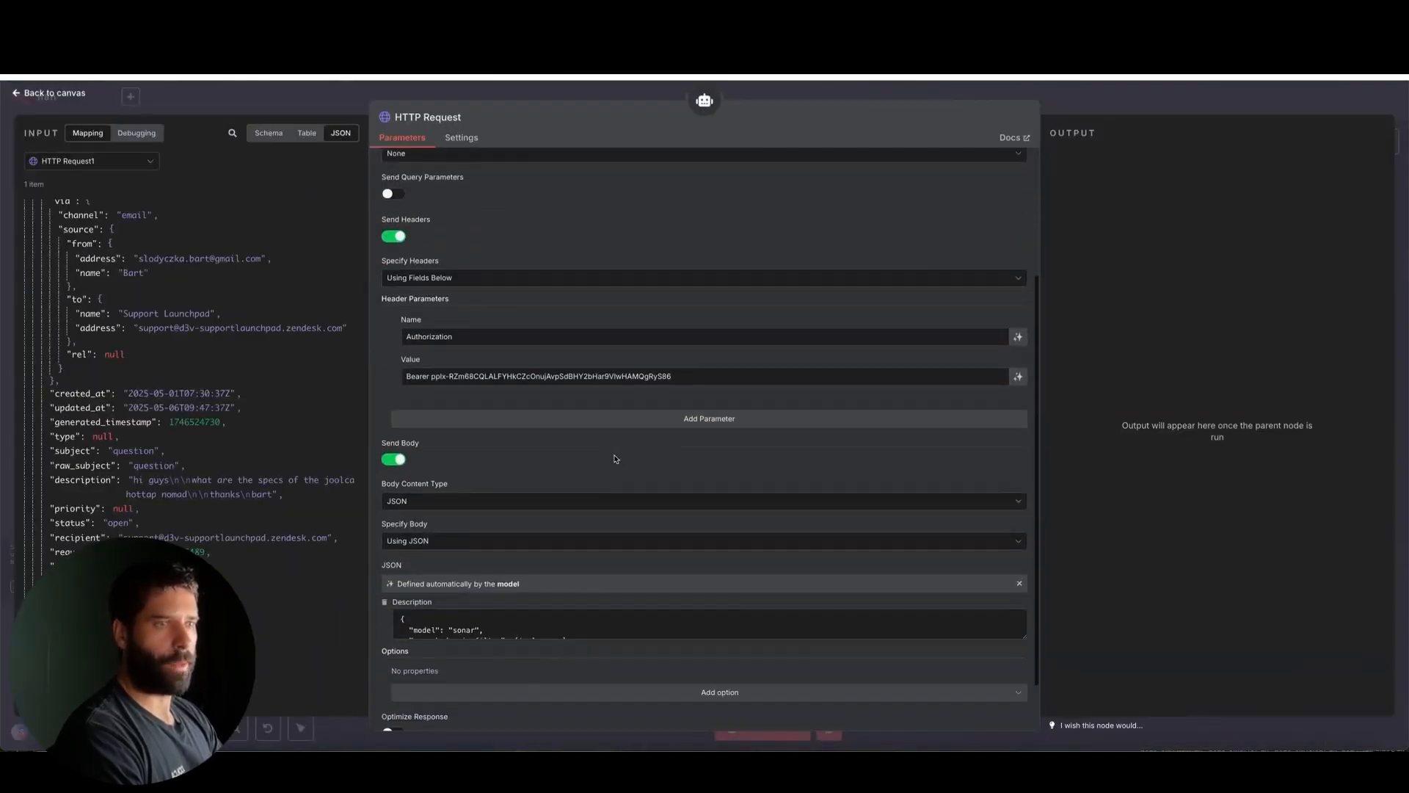
pyautogui.moveTo(252, 406); pyautogui.dragTo(426, 381)
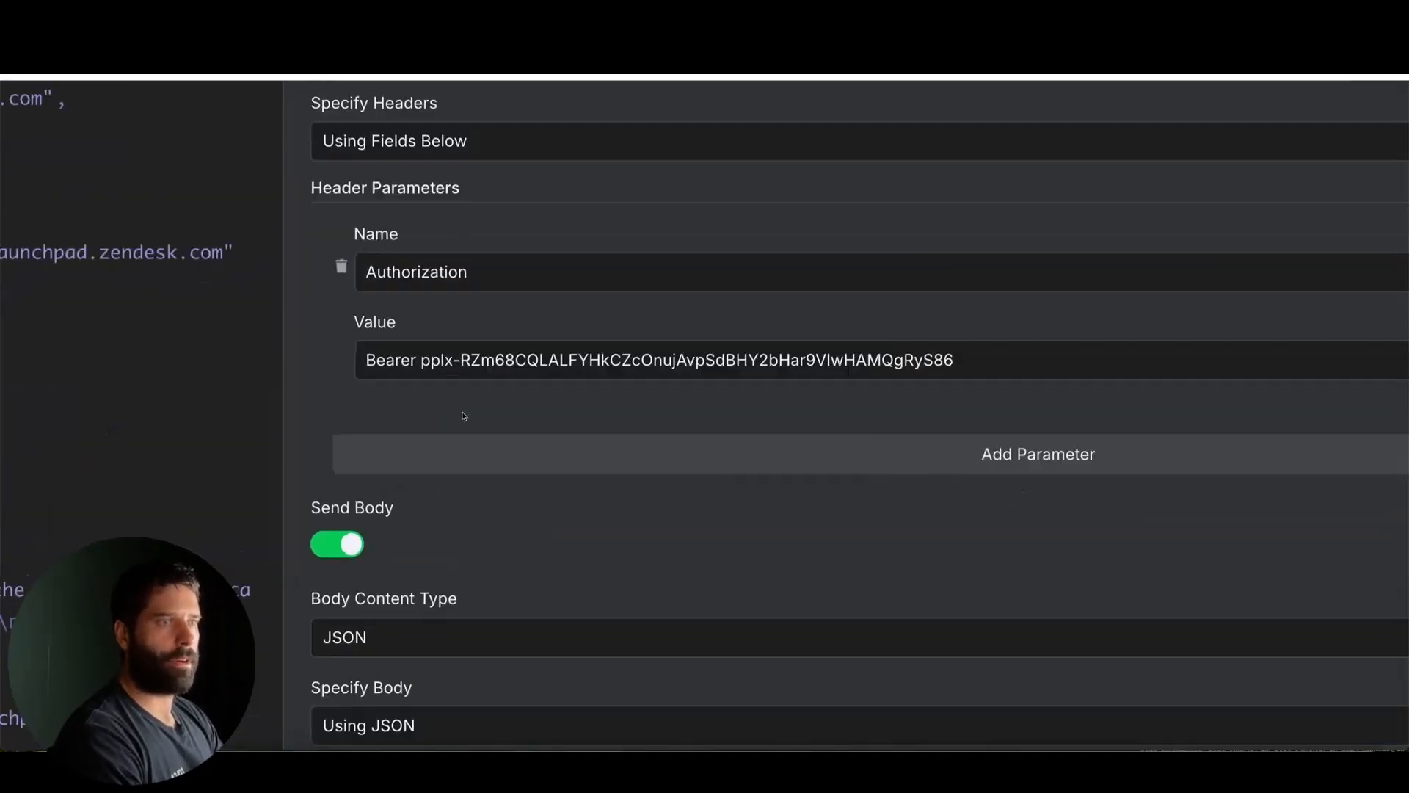
pyautogui.moveTo(490, 449)
pyautogui.mouseDown()
pyautogui.moveTo(454, 396)
pyautogui.moveTo(583, 381)
pyautogui.mouseUp()
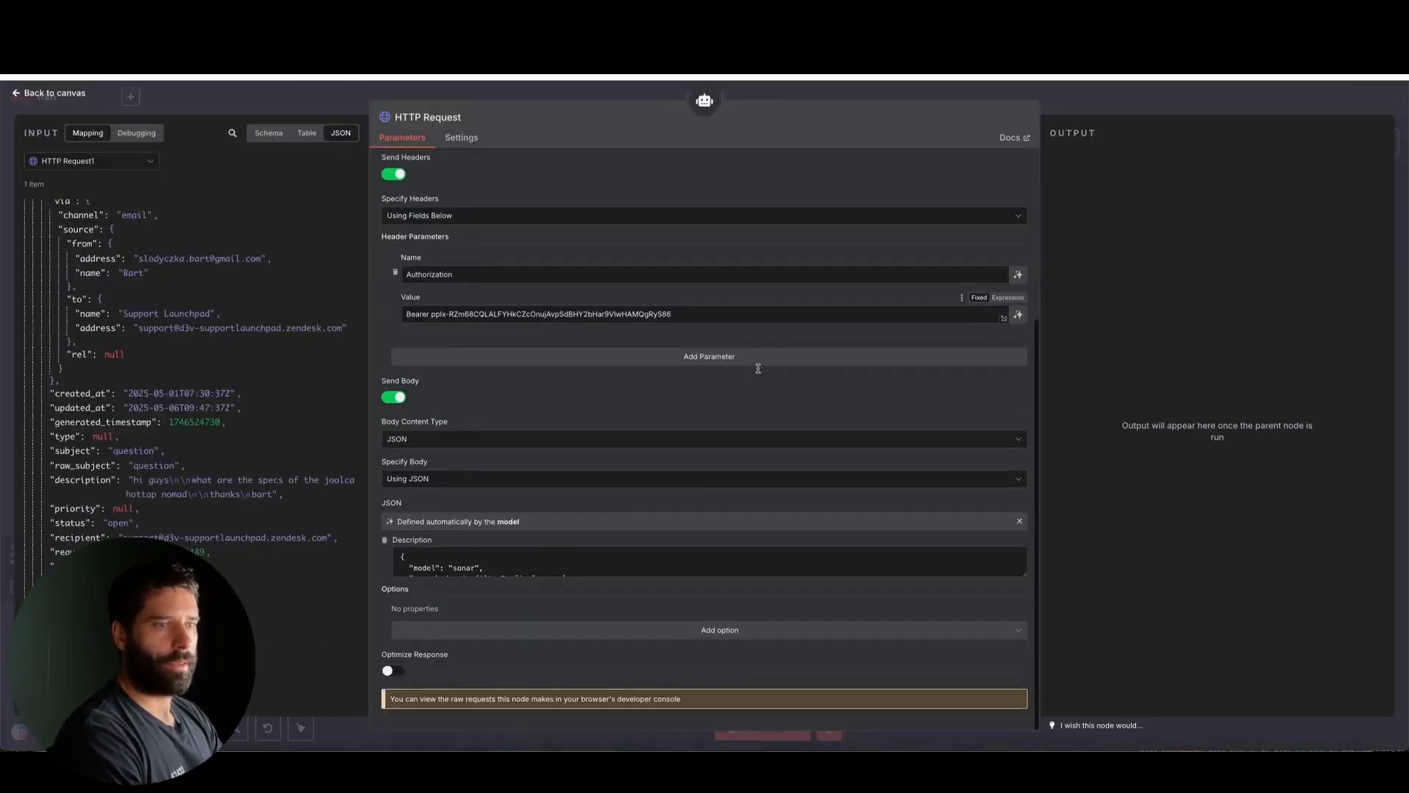
pyautogui.moveTo(1023, 573); pyautogui.dragTo(1023, 697)
pyautogui.scroll(-3, 681, 394)
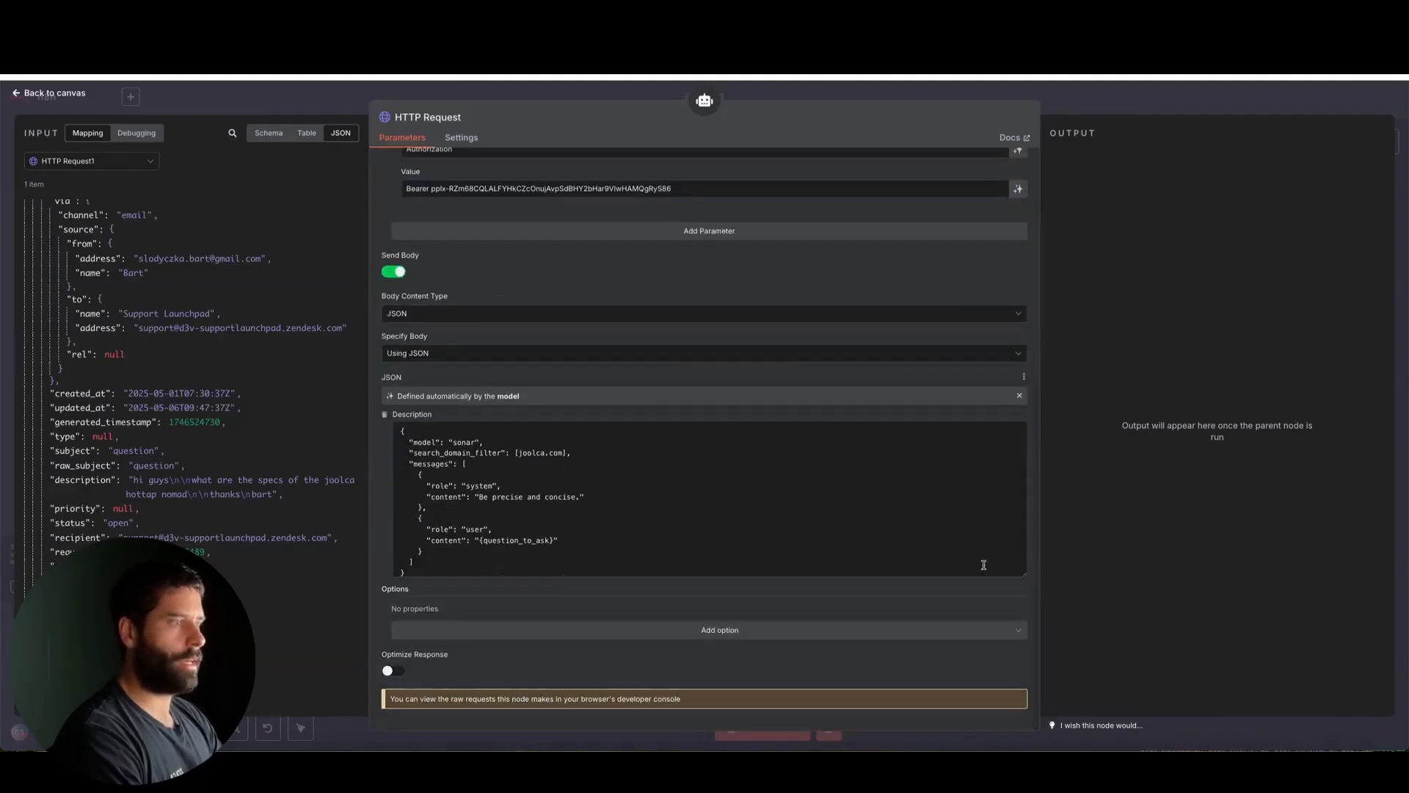
# Step: Enlarge the JSON description to show the whole request body and examine its model-defined setting and question_to_ask placeholder
pyautogui.moveTo(1024, 574); pyautogui.dragTo(1024, 592)
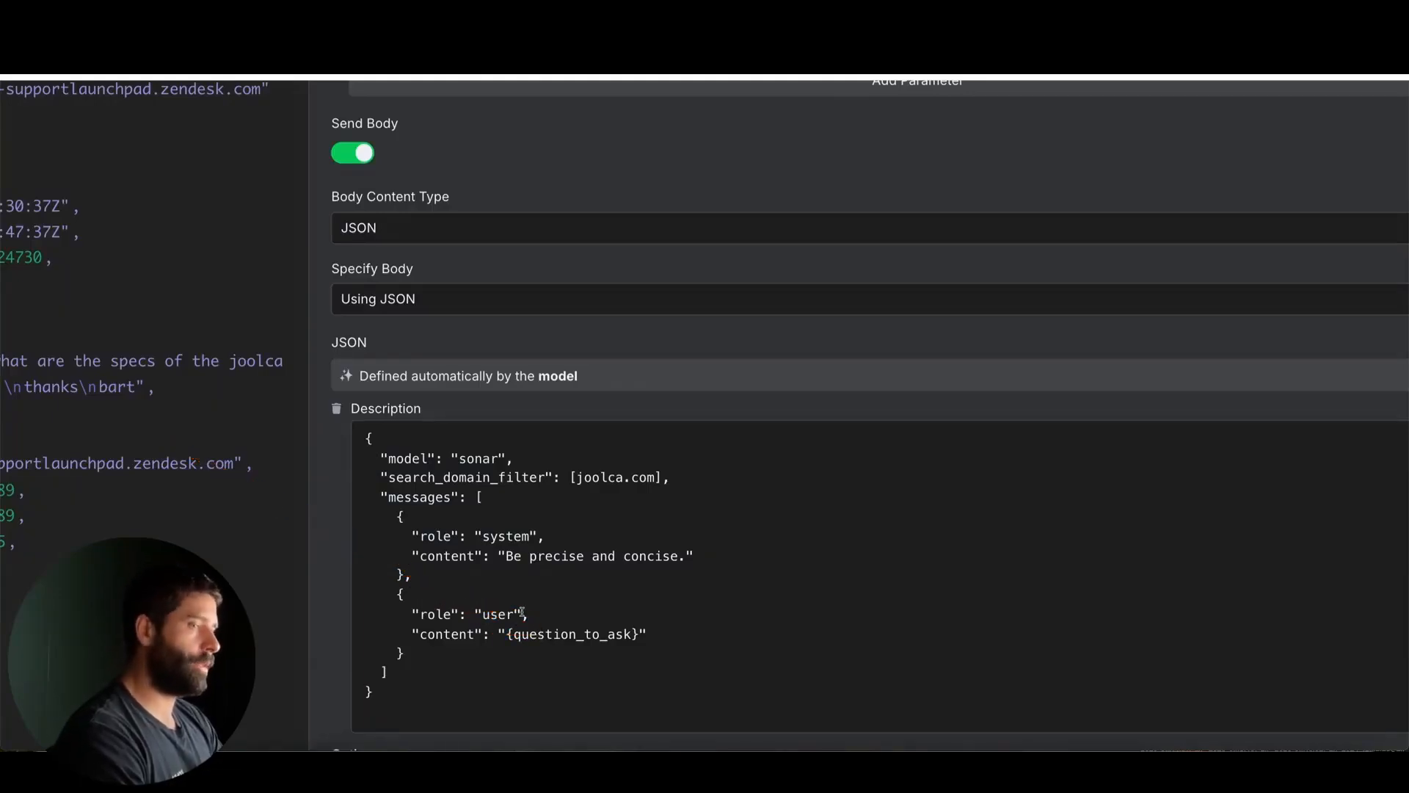
pyautogui.scroll(-2, 524, 612)
pyautogui.moveTo(639, 634); pyautogui.dragTo(526, 633)
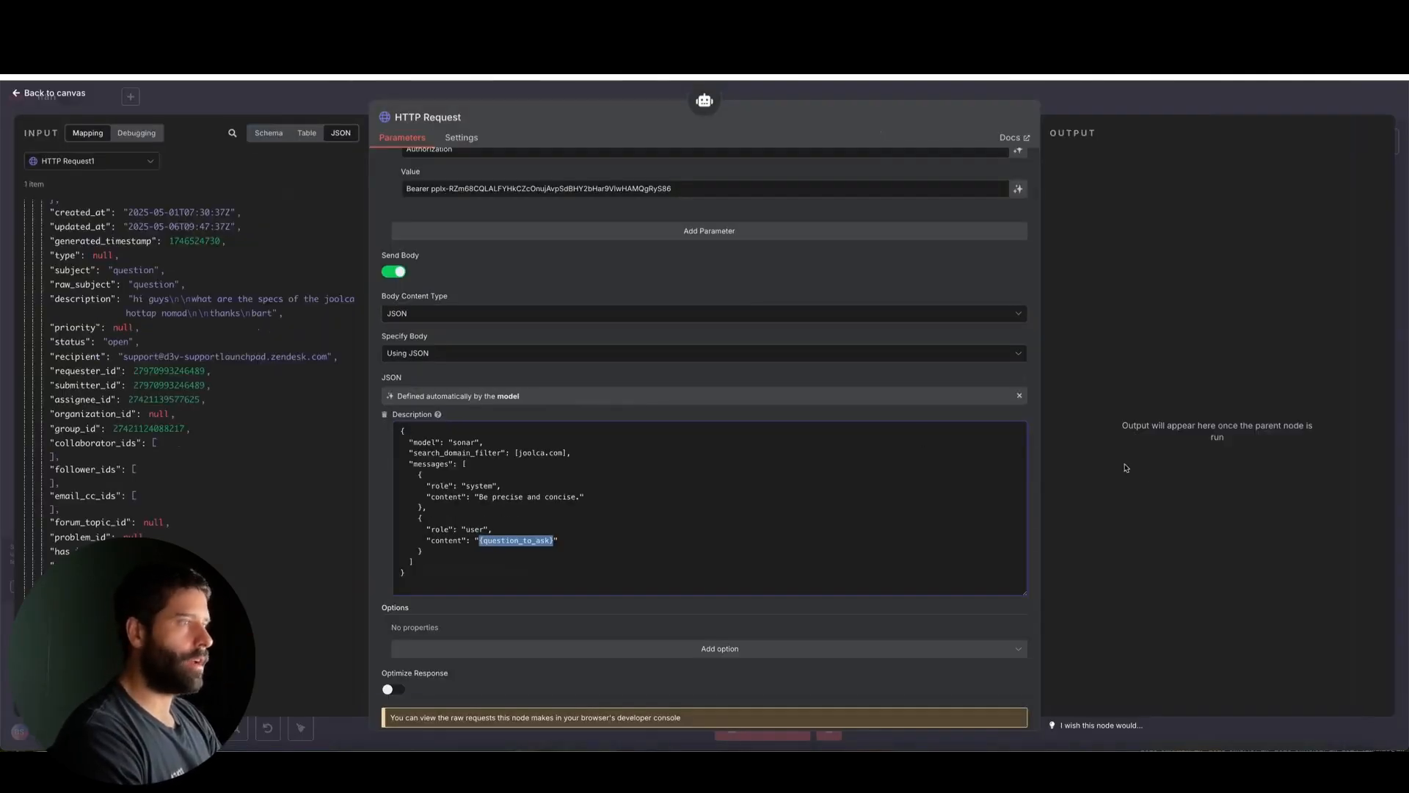
pyautogui.moveTo(1157, 488); pyautogui.dragTo(654, 397)
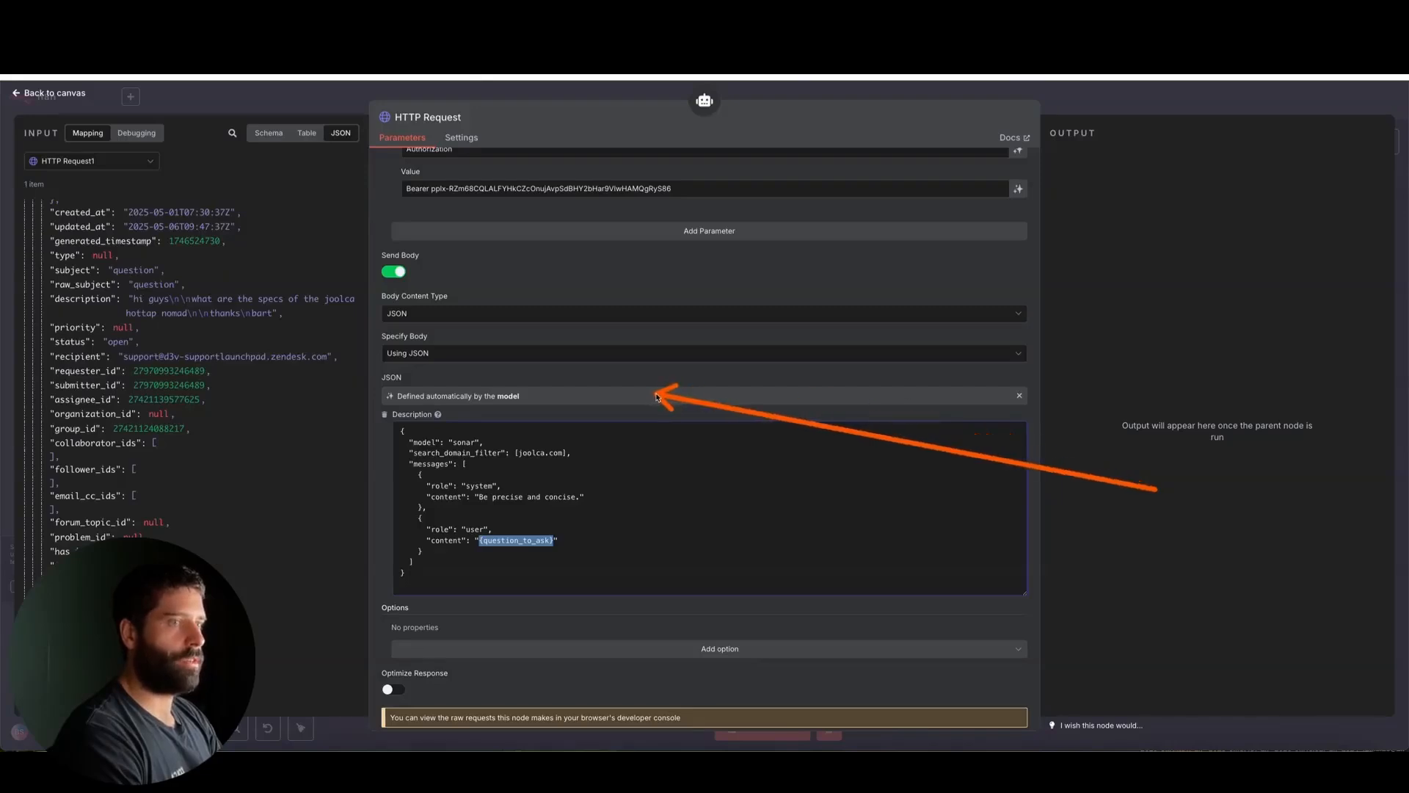
pyautogui.moveTo(1157, 488)
pyautogui.mouseDown()
pyautogui.moveTo(1048, 402)
pyautogui.moveTo(1022, 192)
pyautogui.moveTo(1023, 402)
pyautogui.moveTo(927, 399)
pyautogui.mouseUp()
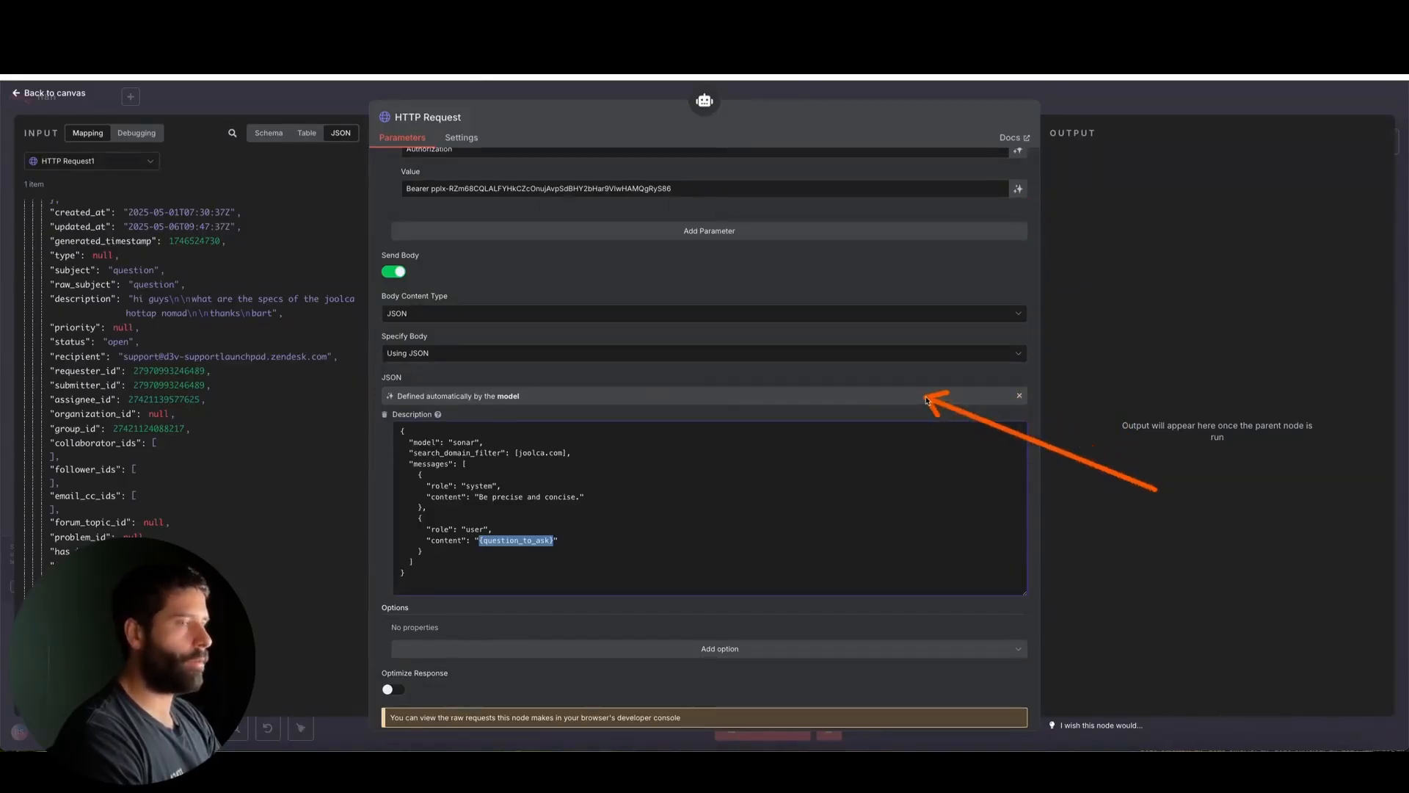
pyautogui.click(636, 461)
pyautogui.scroll(-1, 507, 514)
pyautogui.scroll(3, 440, 478)
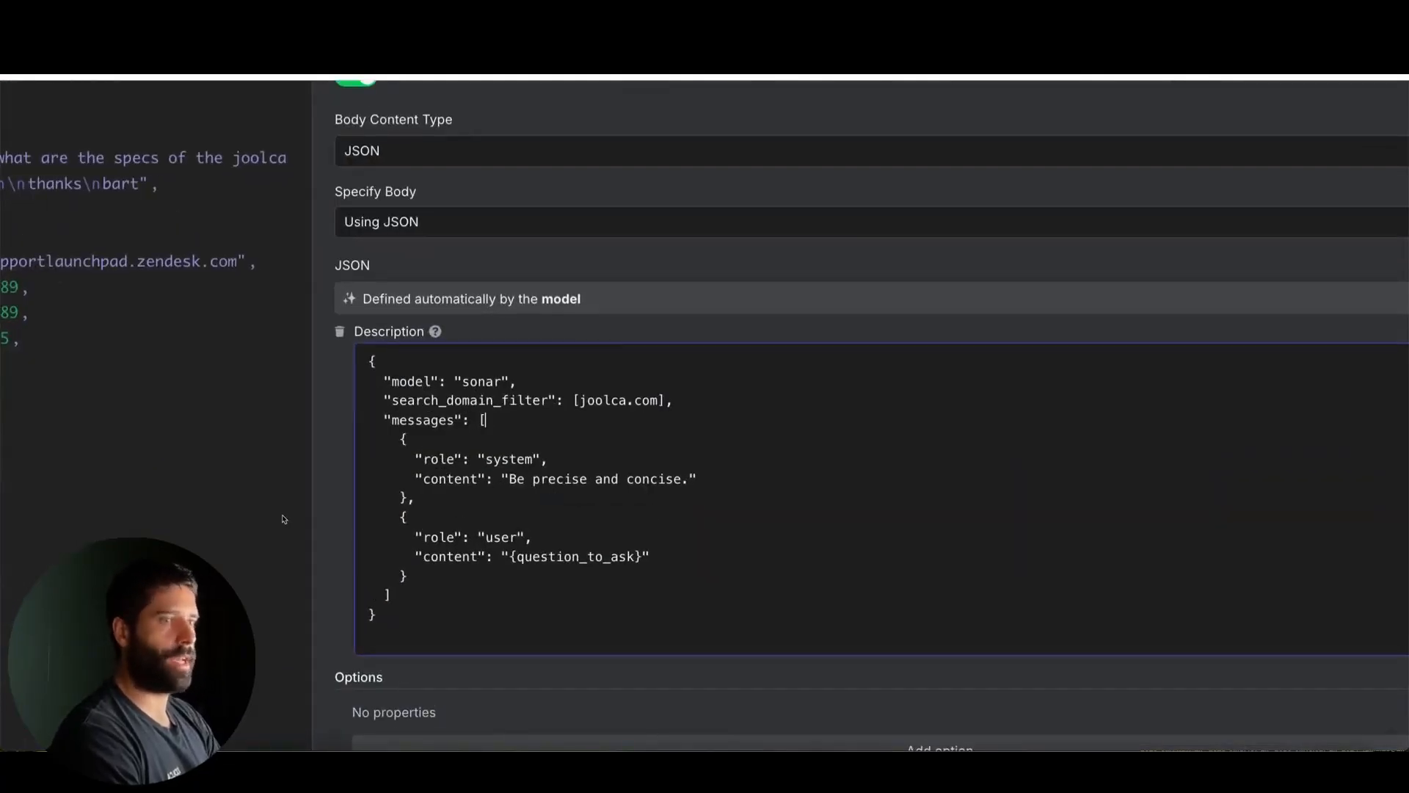
# Step: Examine the search_domain_filter entry in the request body and look up that parameter in Perplexity's Chat Completions reference
pyautogui.moveTo(258, 455)
pyautogui.mouseDown()
pyautogui.moveTo(302, 446)
pyautogui.moveTo(387, 387)
pyautogui.moveTo(417, 387)
pyautogui.moveTo(368, 431)
pyautogui.moveTo(415, 411)
pyautogui.moveTo(579, 408)
pyautogui.mouseUp()
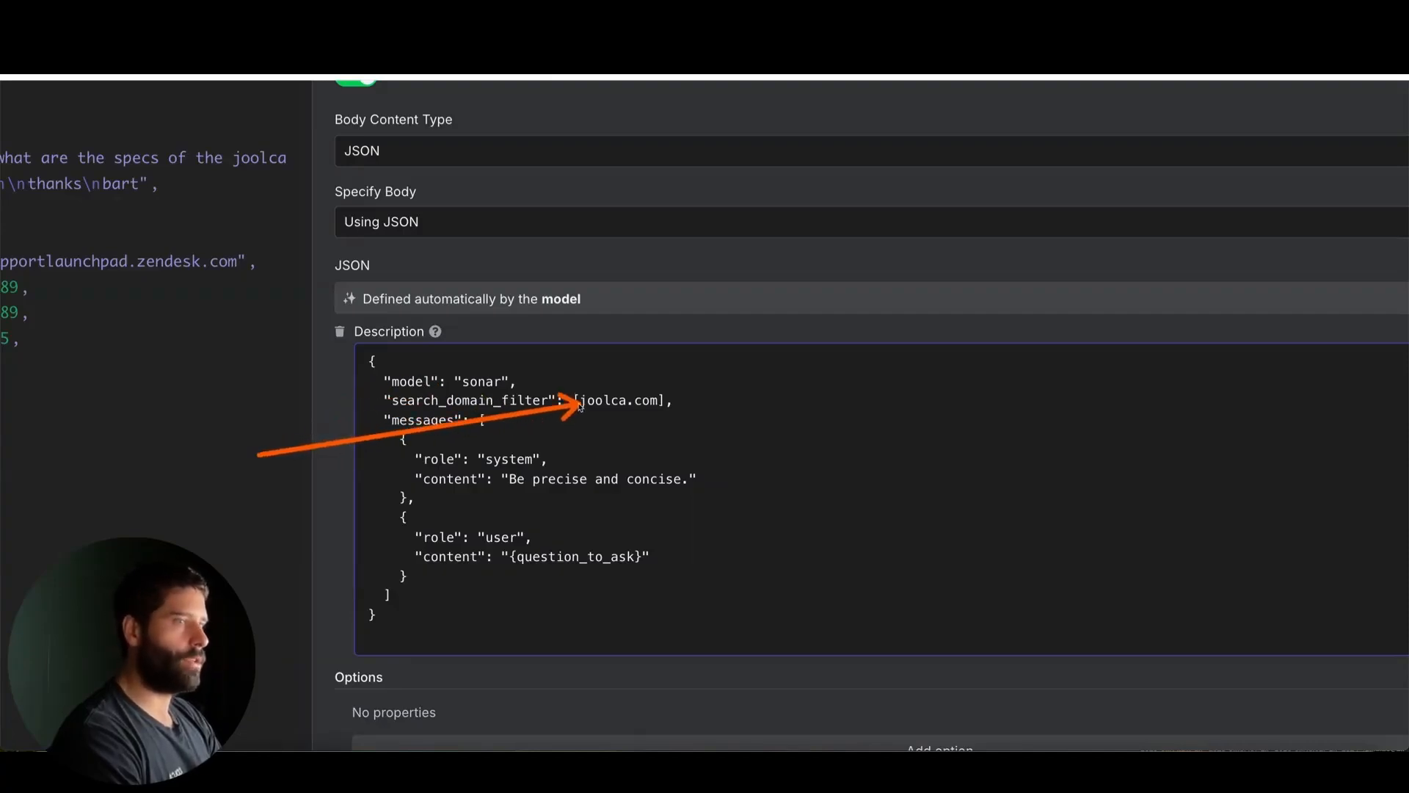
pyautogui.press('Escape')
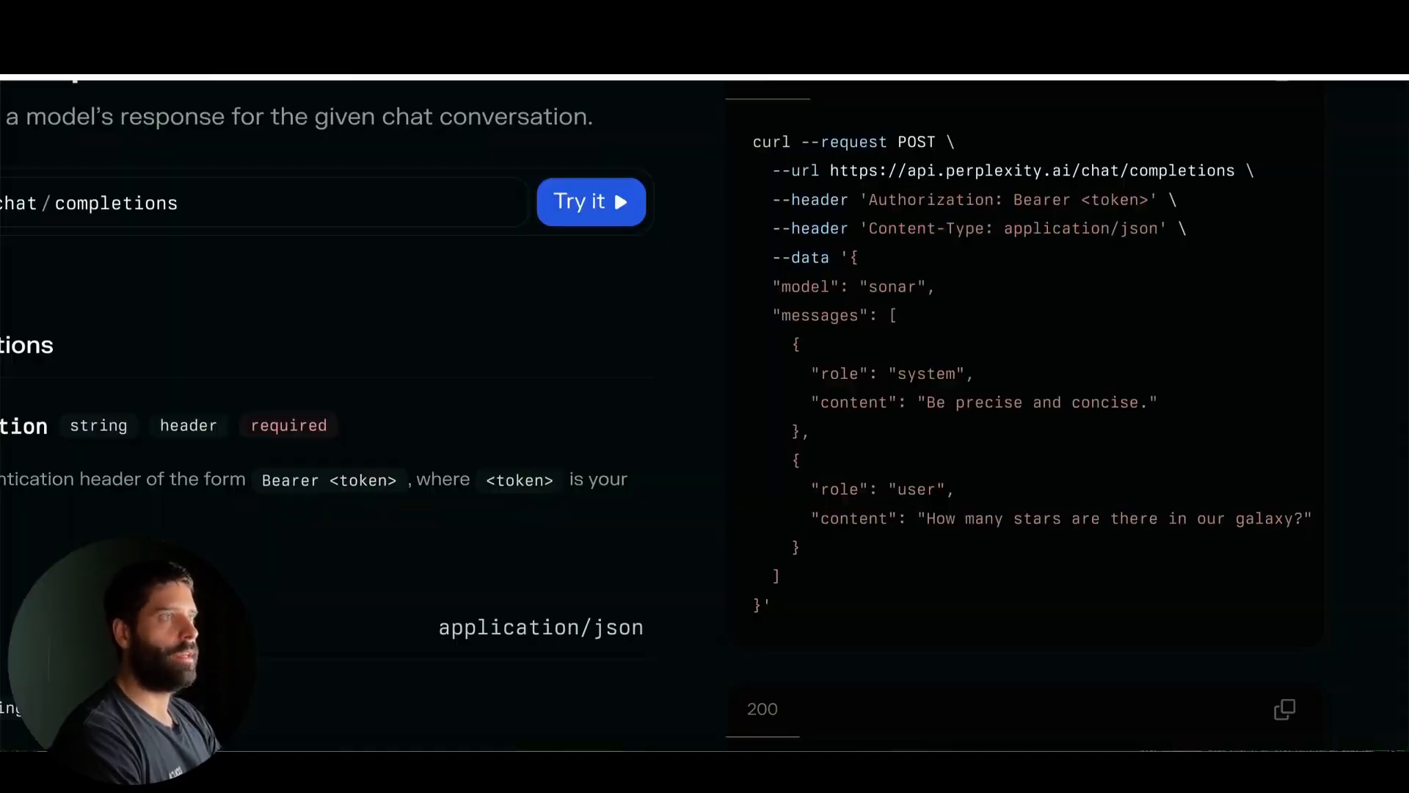
pyautogui.moveTo(570, 397)
pyautogui.mouseDown()
pyautogui.moveTo(729, 299)
pyautogui.moveTo(781, 290)
pyautogui.moveTo(778, 462)
pyautogui.mouseUp()
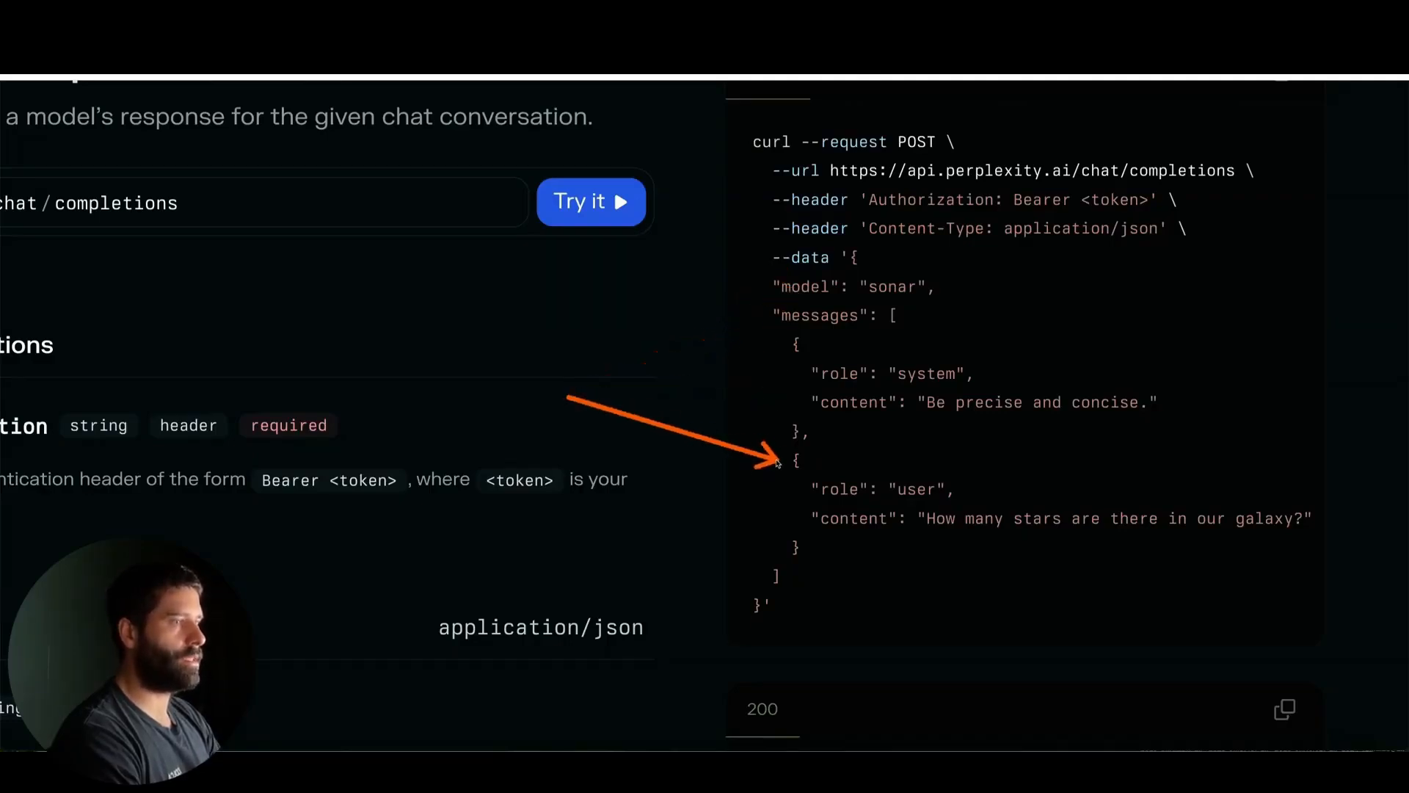
pyautogui.press('Escape')
pyautogui.scroll(-5, 777, 460)
pyautogui.scroll(-10, 514, 602)
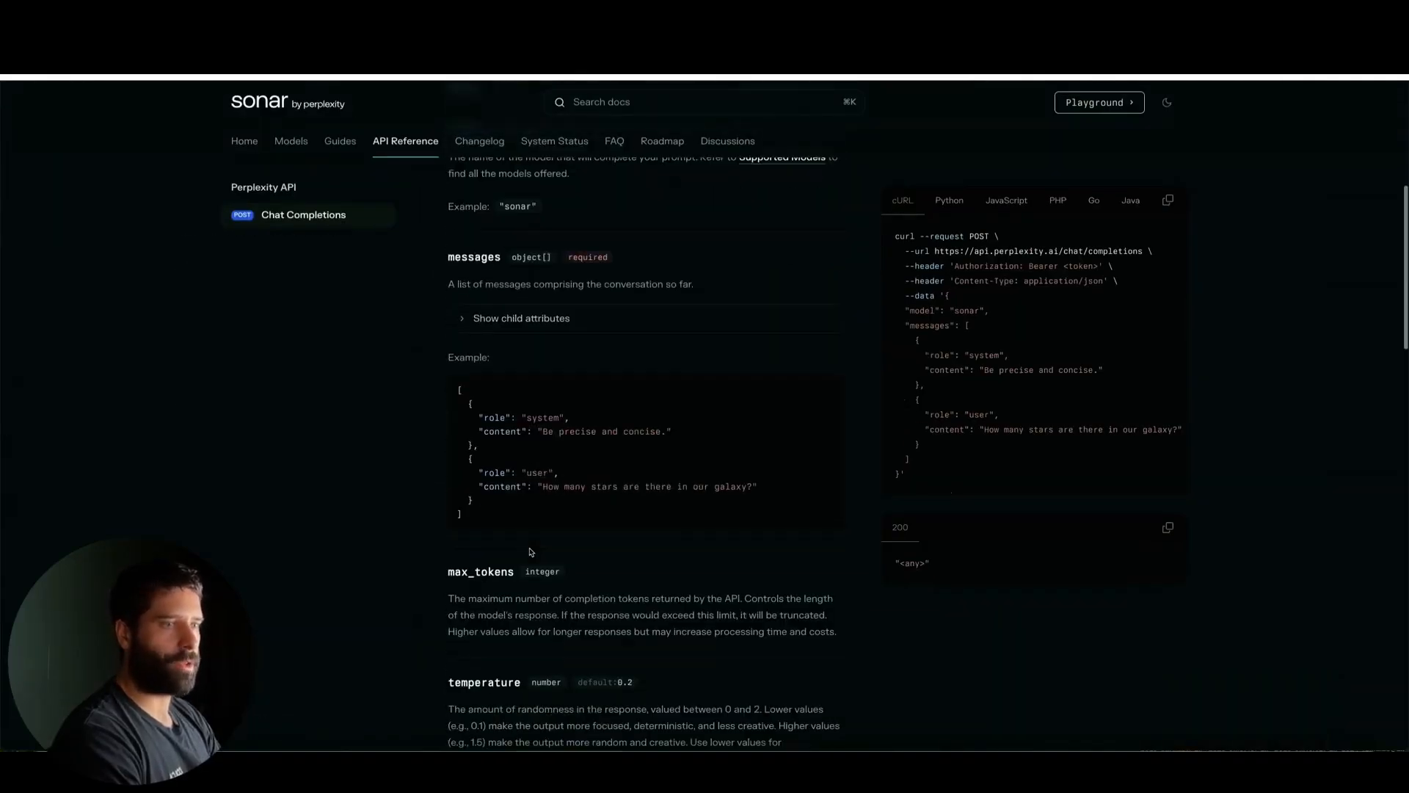
pyautogui.scroll(-4, 529, 548)
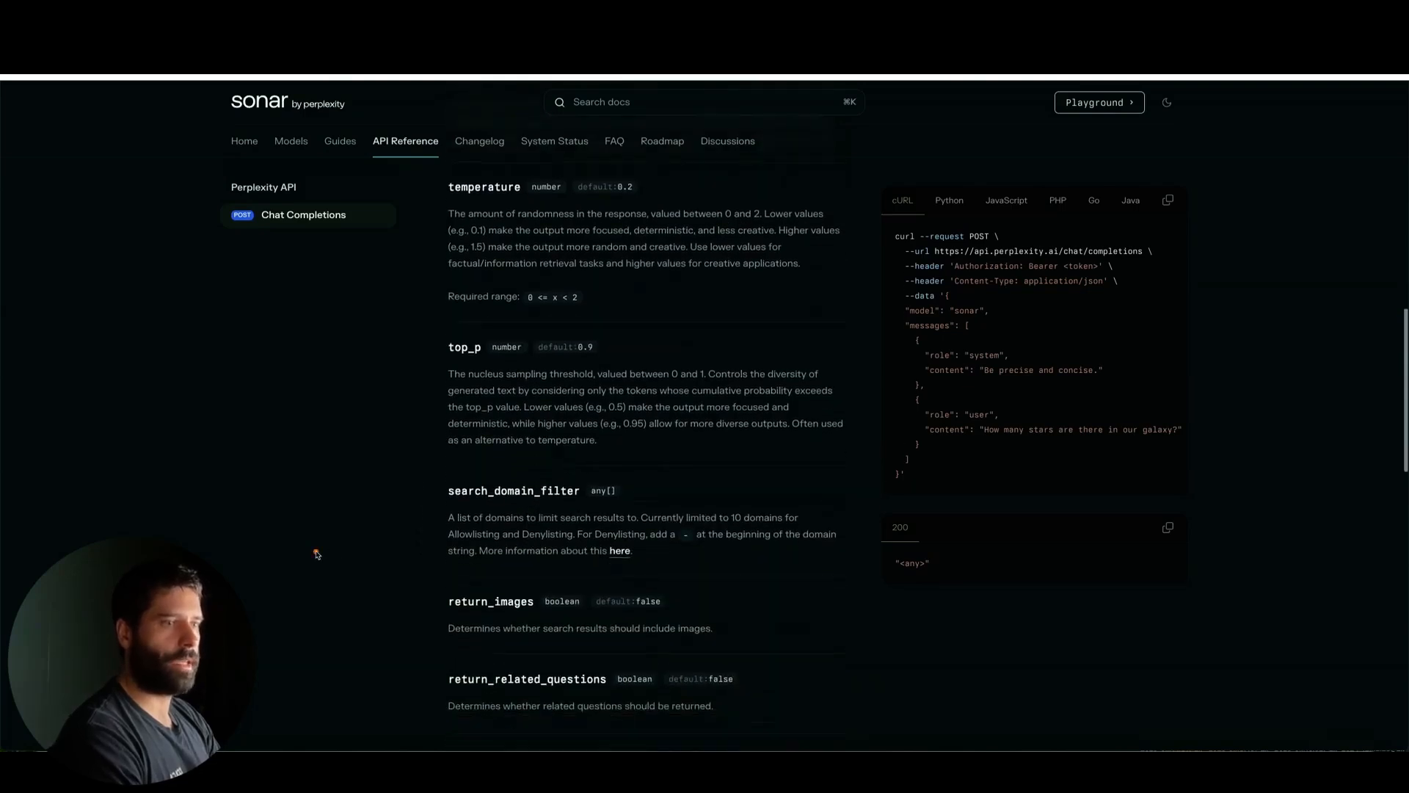
pyautogui.moveTo(316, 552); pyautogui.dragTo(476, 505)
pyautogui.press('Escape')
pyautogui.scroll(5, 585, 536)
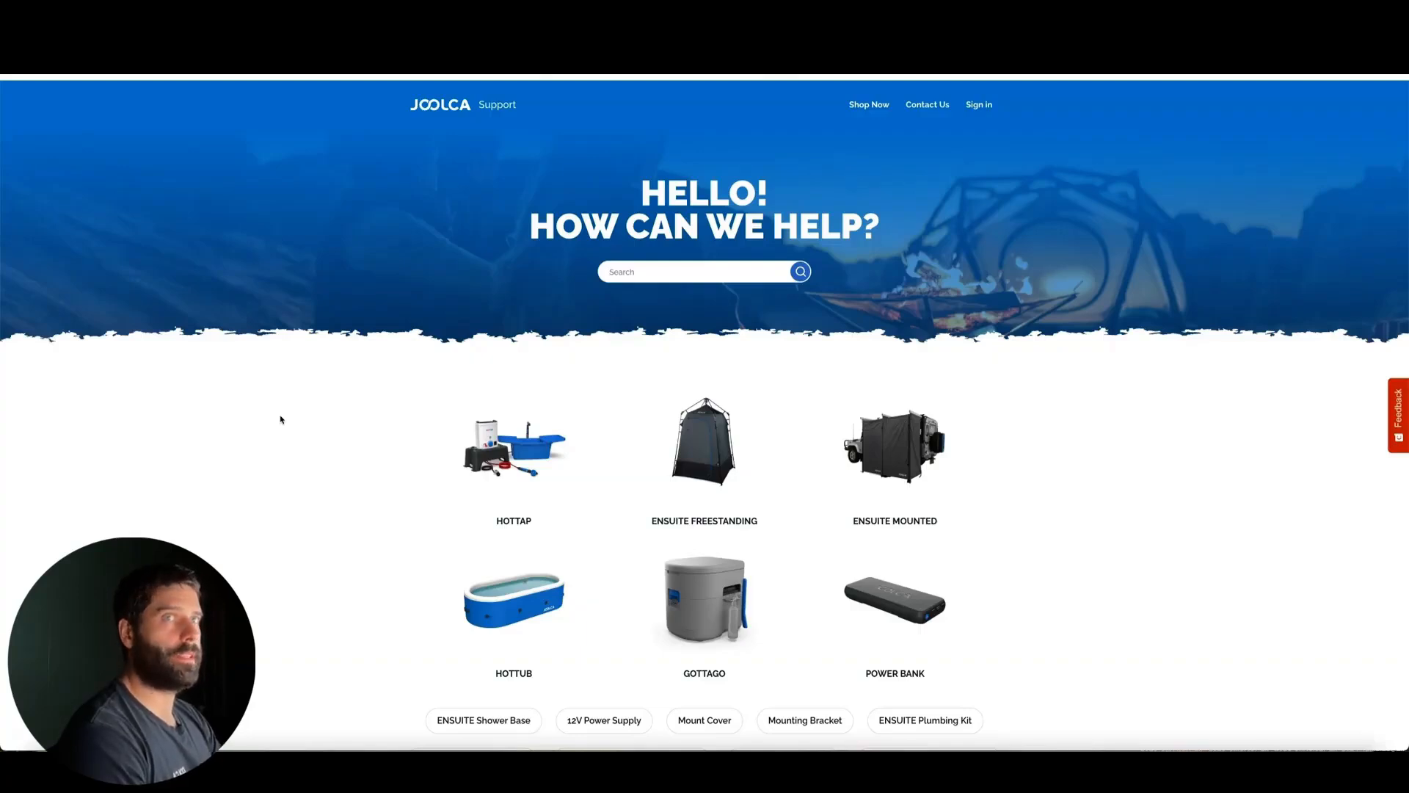
# Step: Switch to the Joolca Support site and look through its product categories, Shopping Help and contact sections
pyautogui.scroll(-6, 1103, 480)
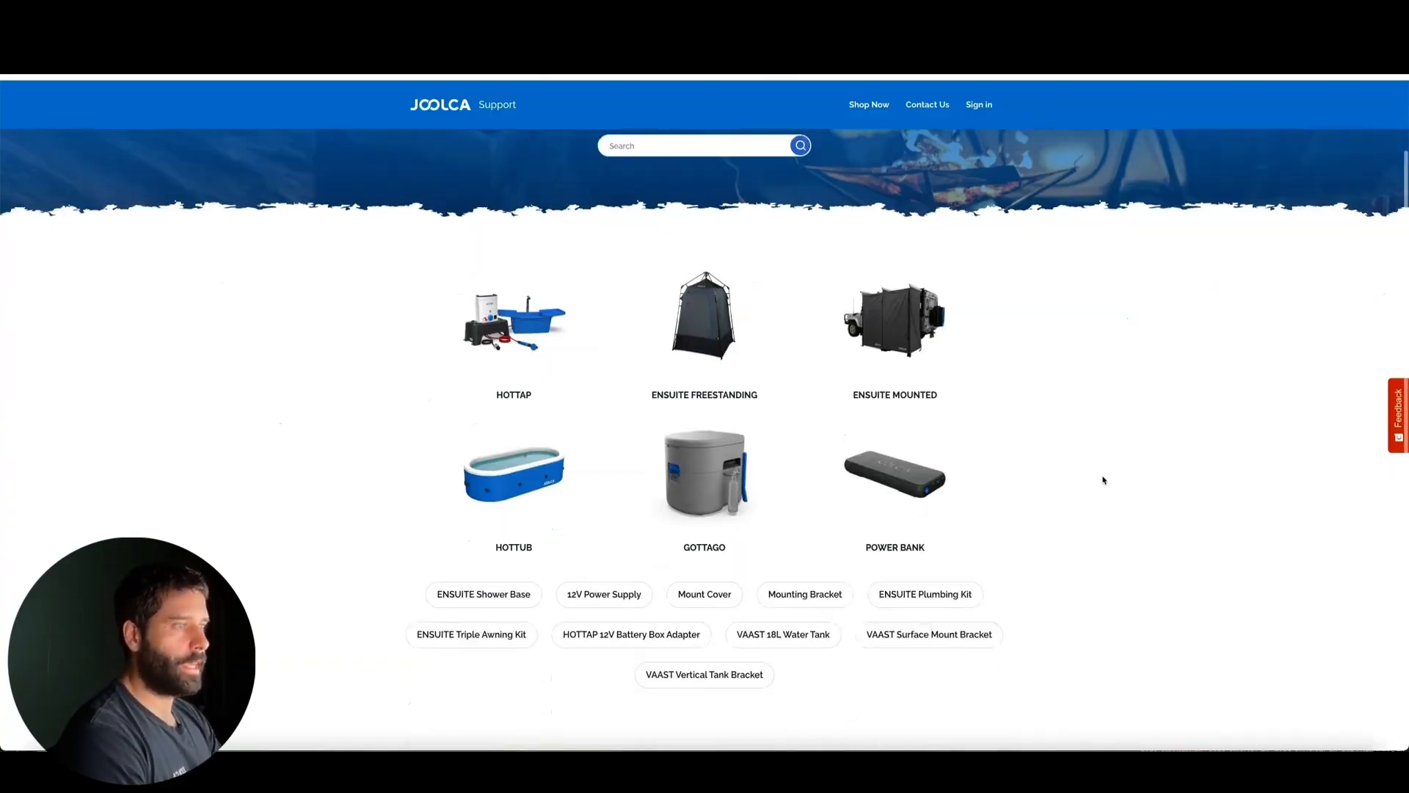
pyautogui.scroll(-5, 1103, 480)
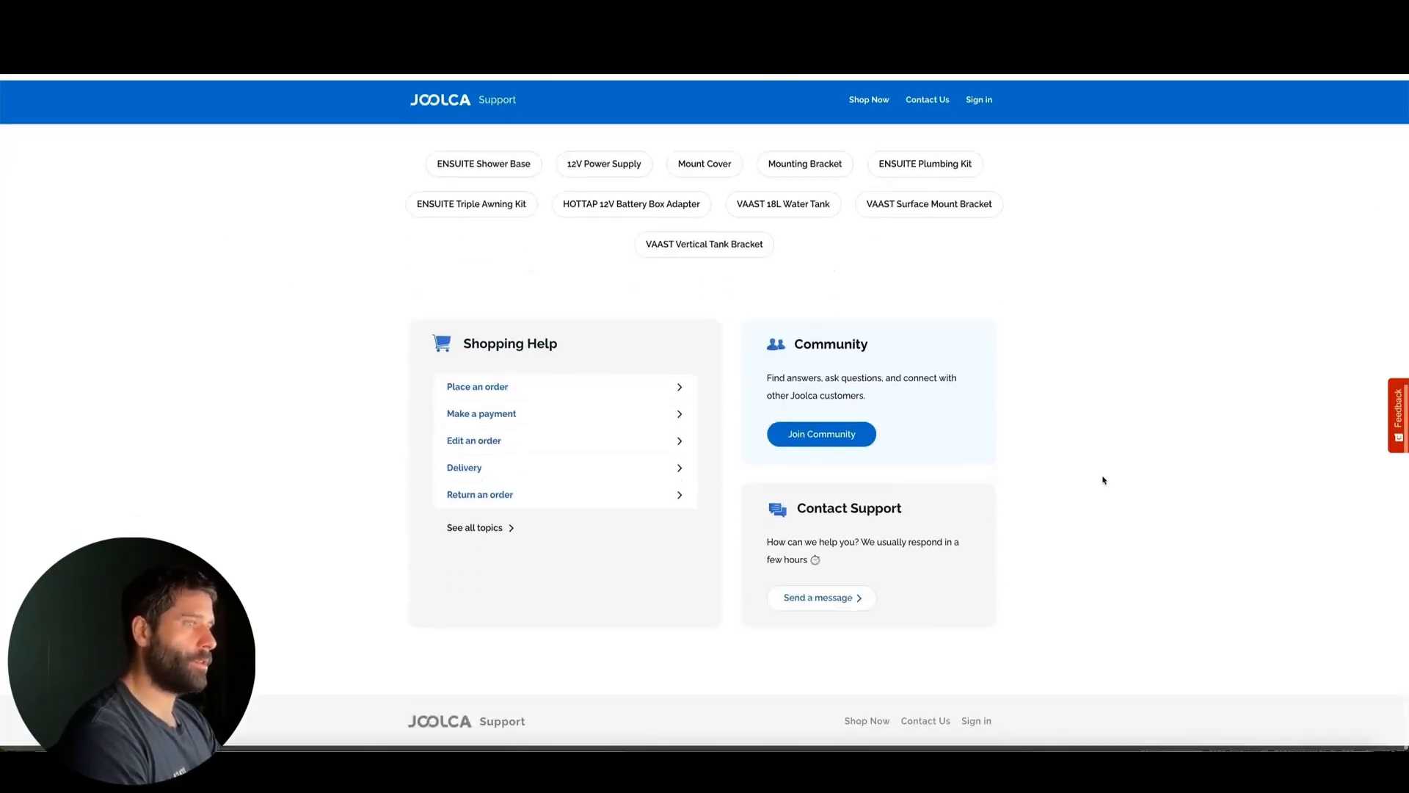
pyautogui.scroll(6, 1103, 480)
pyautogui.scroll(4, 1103, 480)
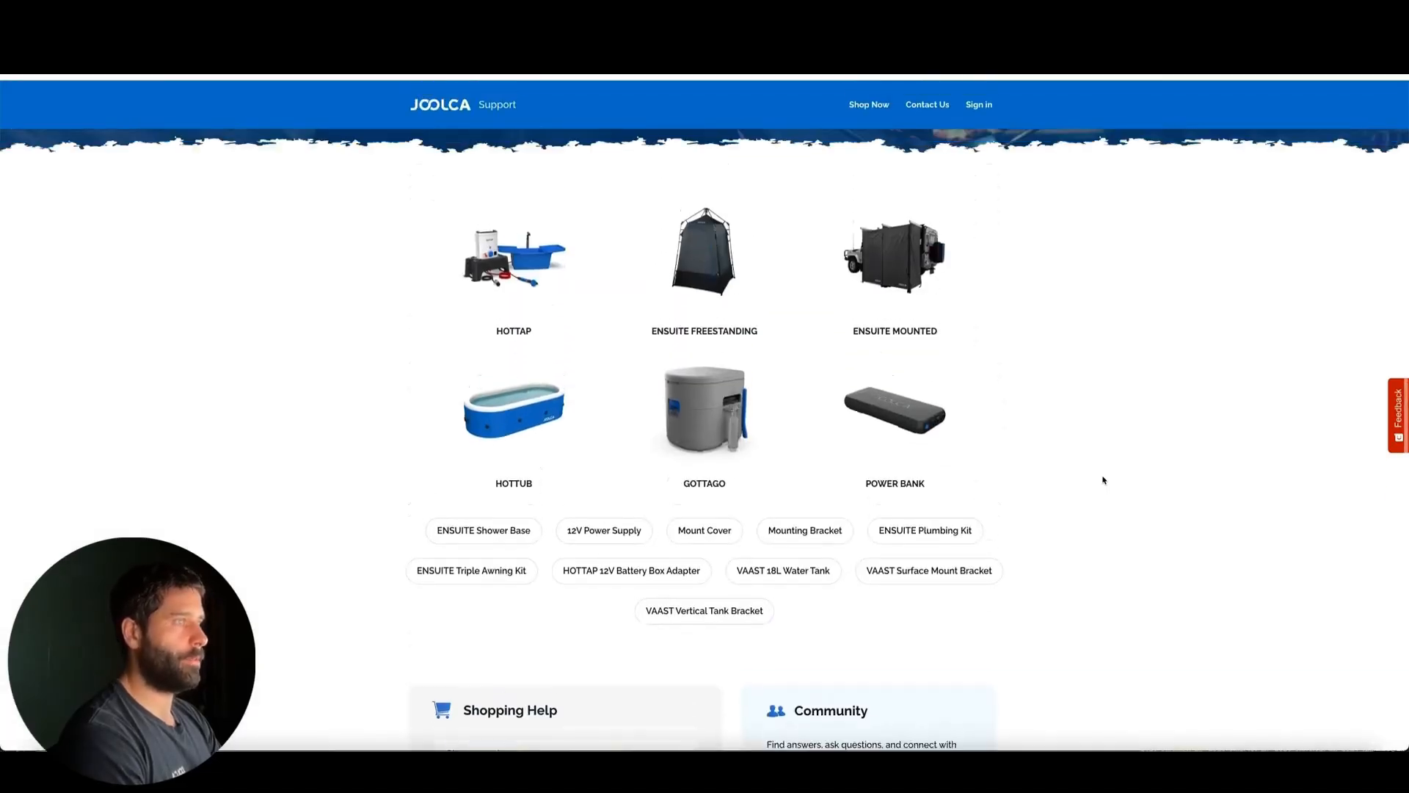
pyautogui.moveTo(1186, 483)
pyautogui.mouseDown()
pyautogui.moveTo(966, 391)
pyautogui.moveTo(592, 305)
pyautogui.moveTo(560, 465)
pyautogui.moveTo(688, 503)
pyautogui.moveTo(852, 450)
pyautogui.moveTo(566, 377)
pyautogui.moveTo(686, 582)
pyautogui.moveTo(793, 390)
pyautogui.moveTo(609, 549)
pyautogui.moveTo(892, 368)
pyautogui.moveTo(623, 558)
pyautogui.moveTo(871, 534)
pyautogui.mouseUp()
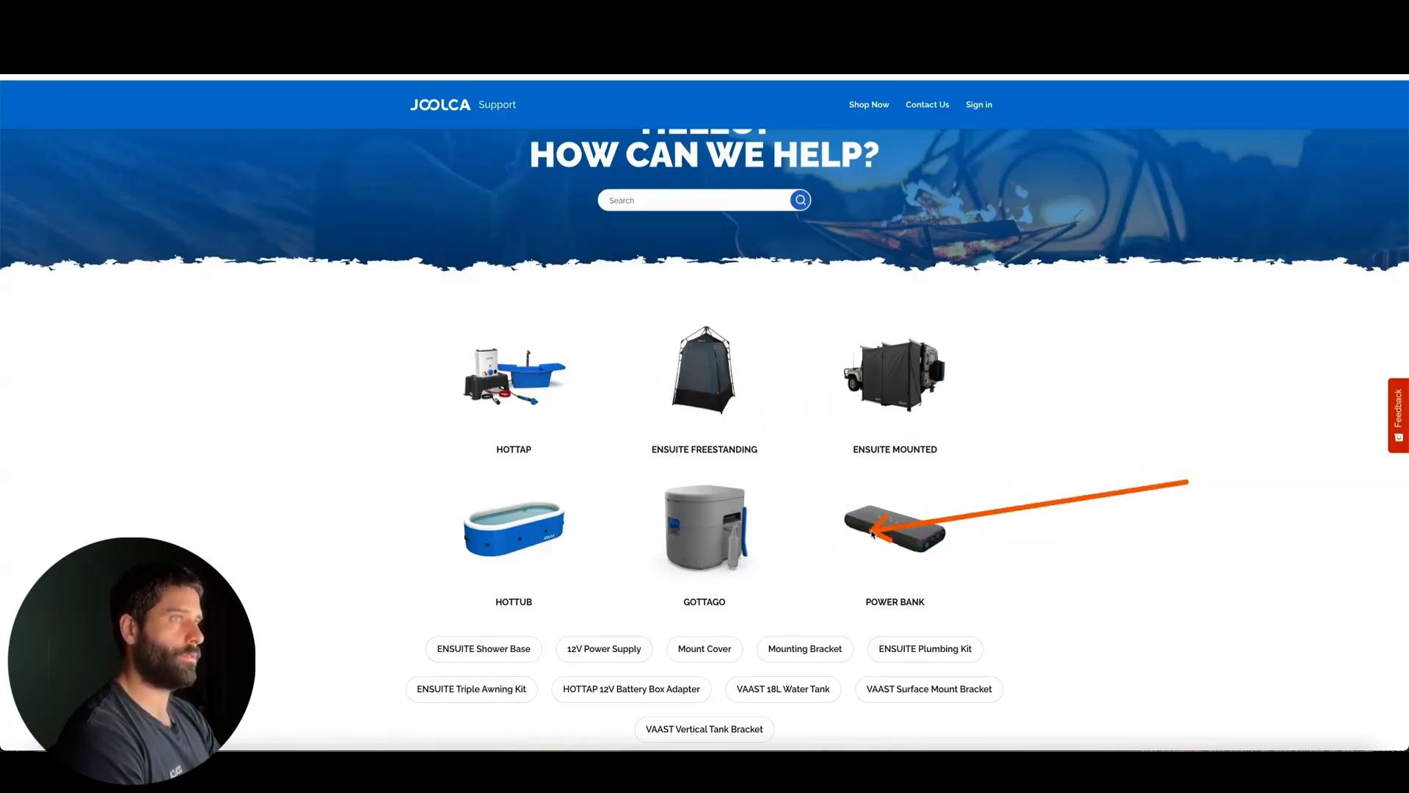
pyautogui.scroll(1, 748, 459)
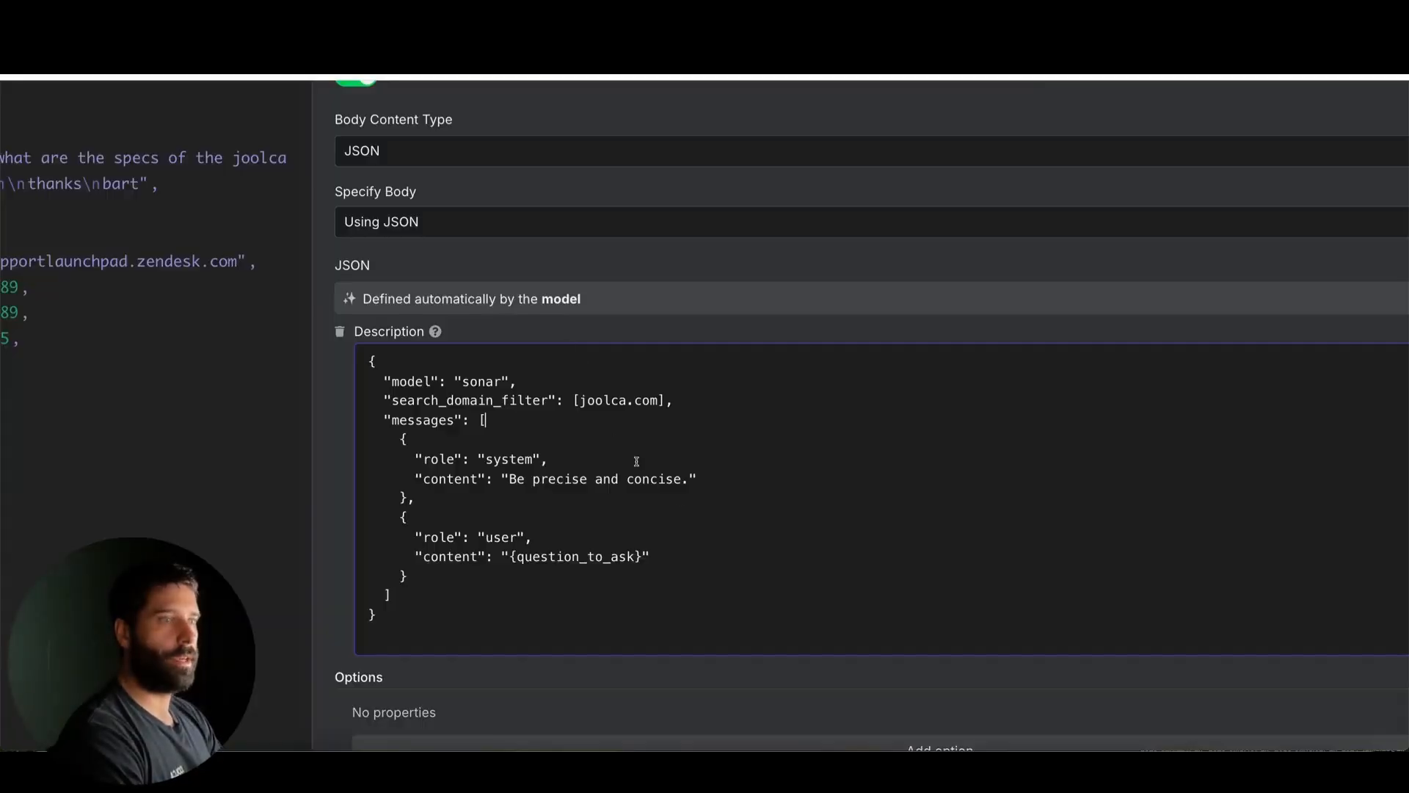
# Step: Return to the HTTP Request tool in n8n and examine the joolca.com search domain filter and the system and user messages
pyautogui.moveTo(726, 578)
pyautogui.mouseDown()
pyautogui.moveTo(607, 414)
pyautogui.moveTo(587, 410)
pyautogui.moveTo(656, 406)
pyautogui.mouseUp()
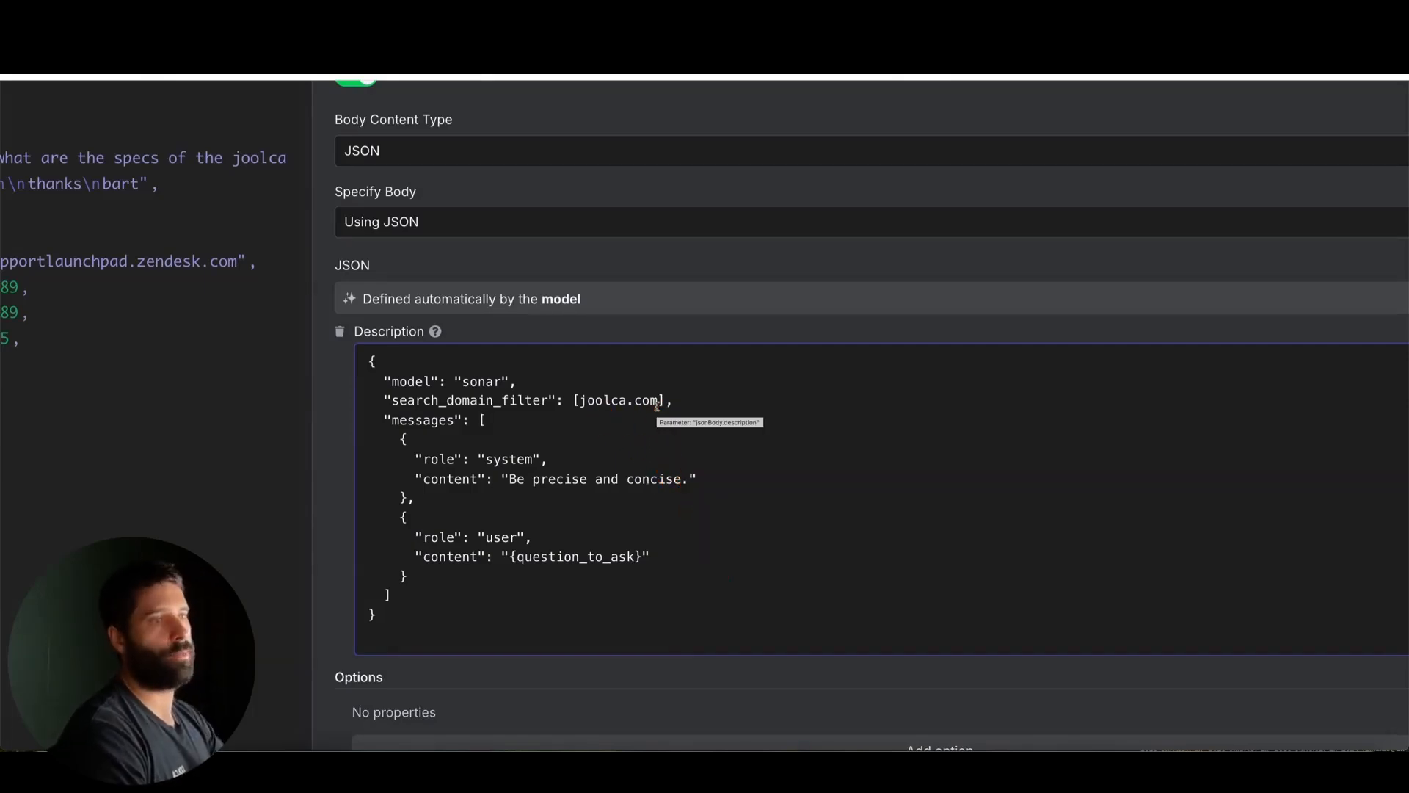
pyautogui.click(651, 401)
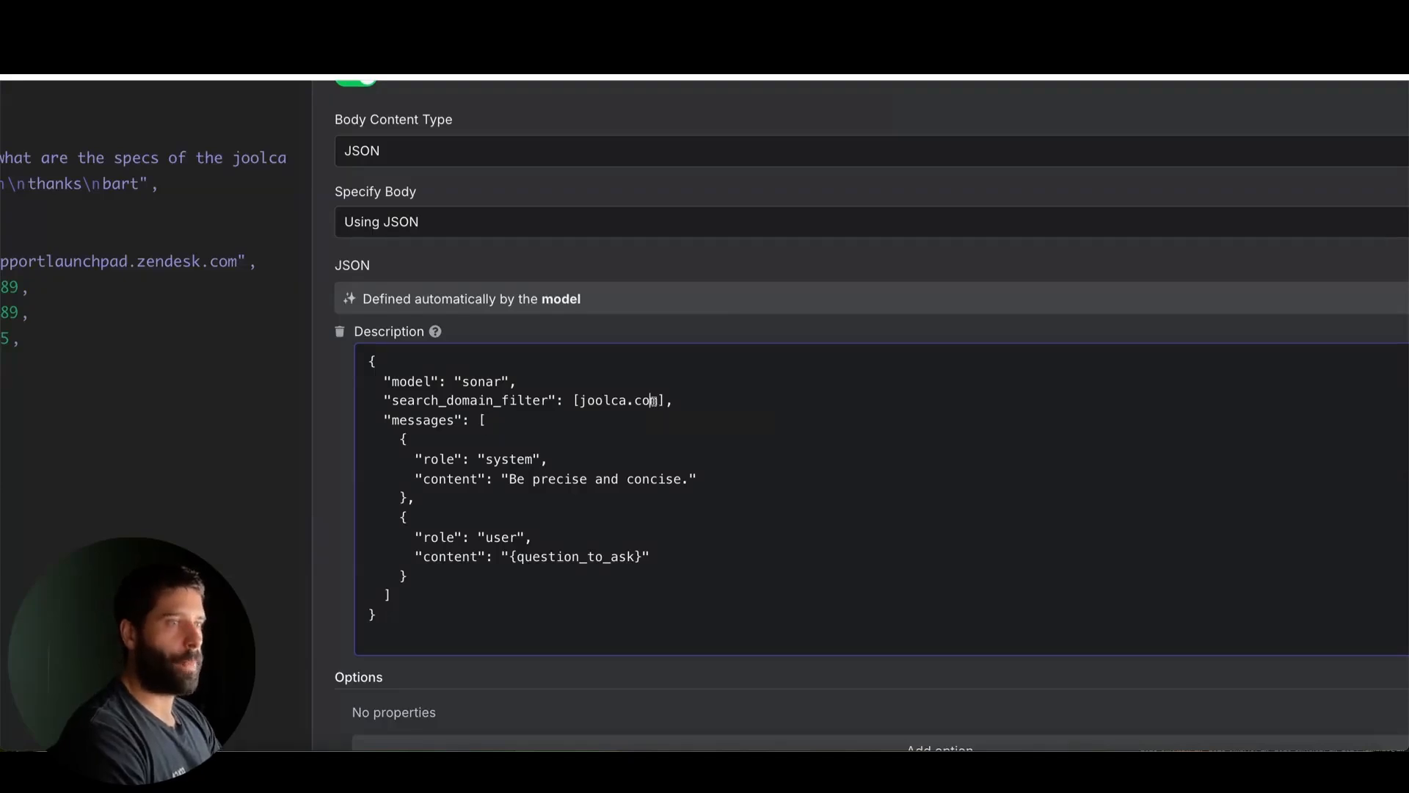
pyautogui.moveTo(655, 402); pyautogui.dragTo(585, 400)
pyautogui.click(584, 401)
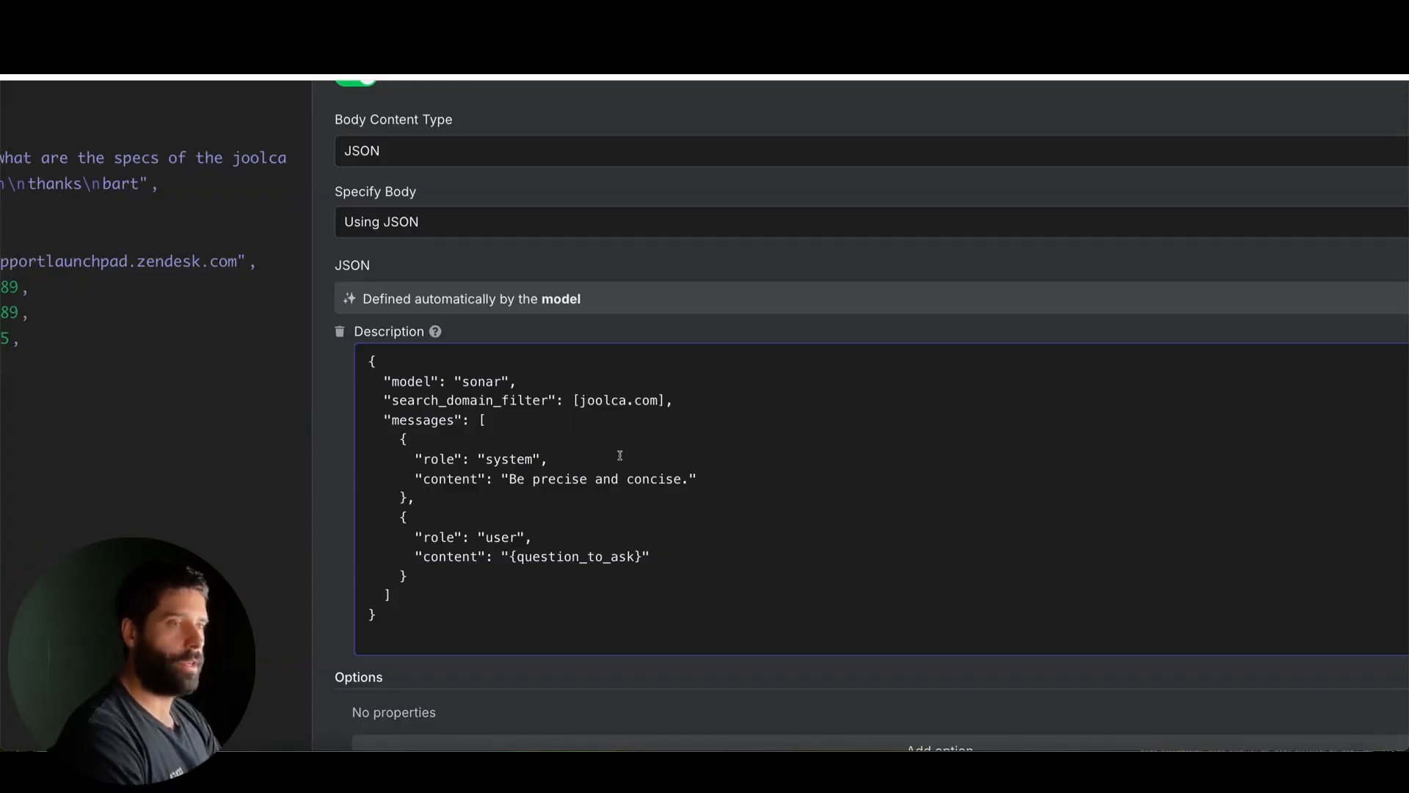
pyautogui.moveTo(780, 607)
pyautogui.mouseDown()
pyautogui.moveTo(509, 496)
pyautogui.moveTo(698, 473)
pyautogui.moveTo(519, 481)
pyautogui.moveTo(635, 482)
pyautogui.mouseUp()
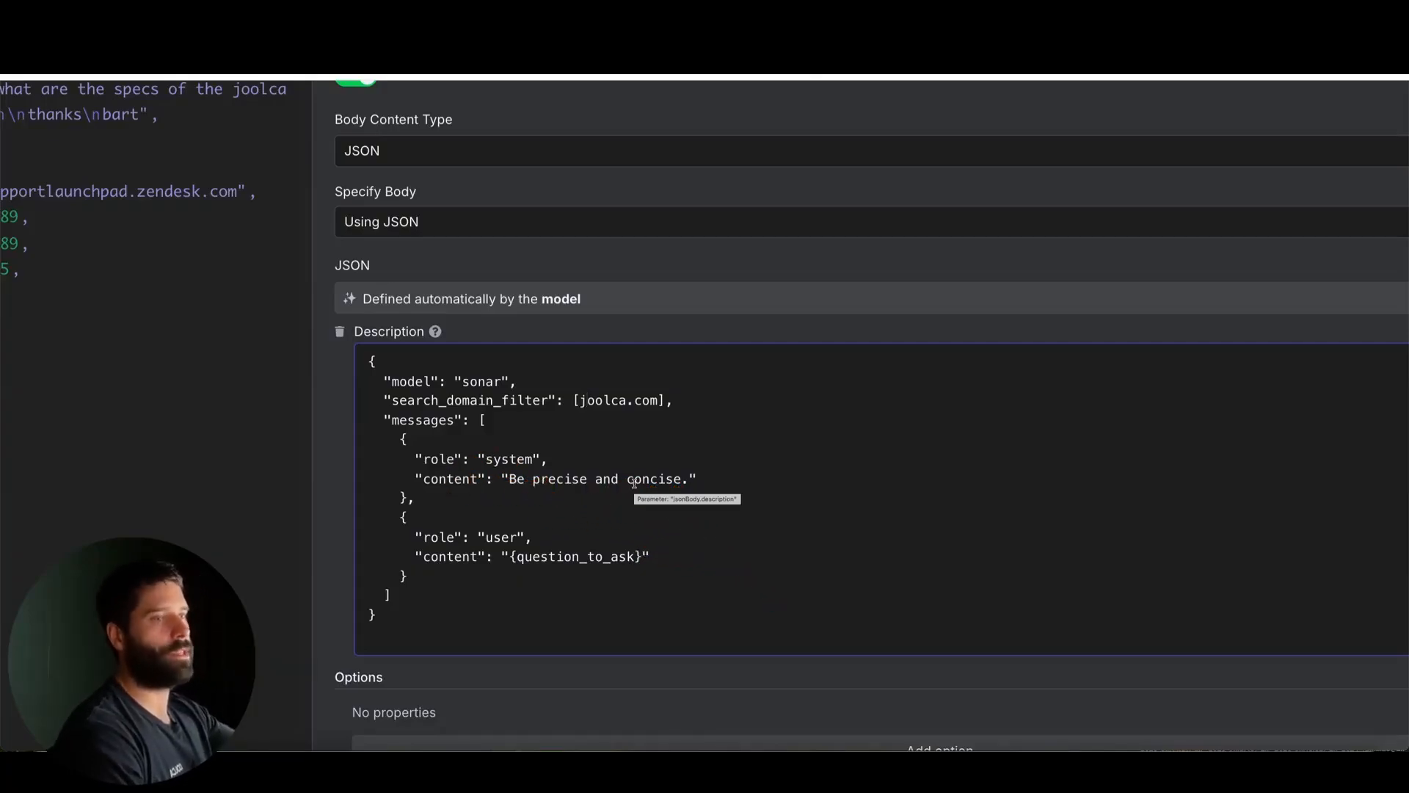
pyautogui.scroll(-1, 675, 560)
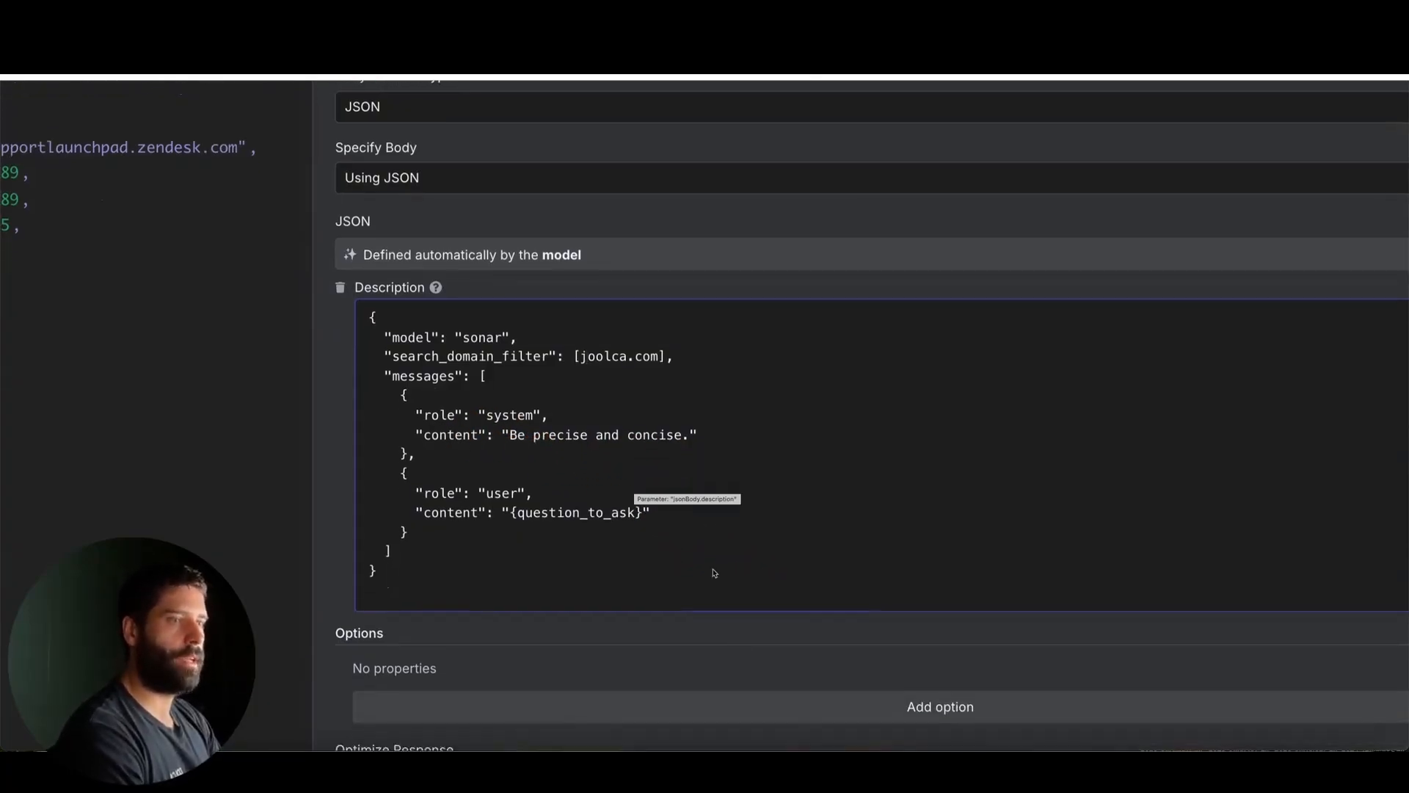
pyautogui.moveTo(807, 612); pyautogui.dragTo(630, 521)
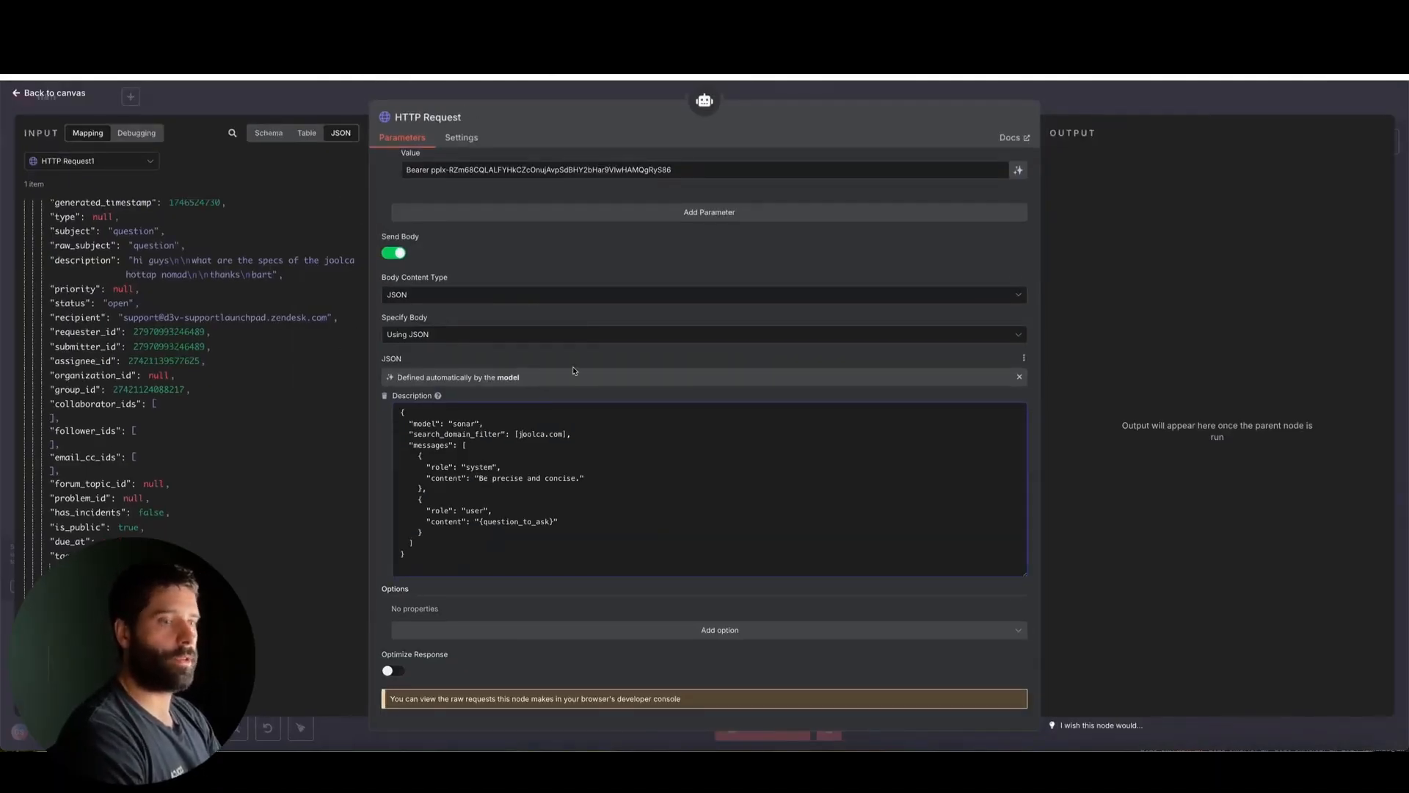
# Step: Close the HTTP Request tool and review the Responses Agent branch through Code and HTTP Request1 to Google Sheets
pyautogui.scroll(5, 574, 371)
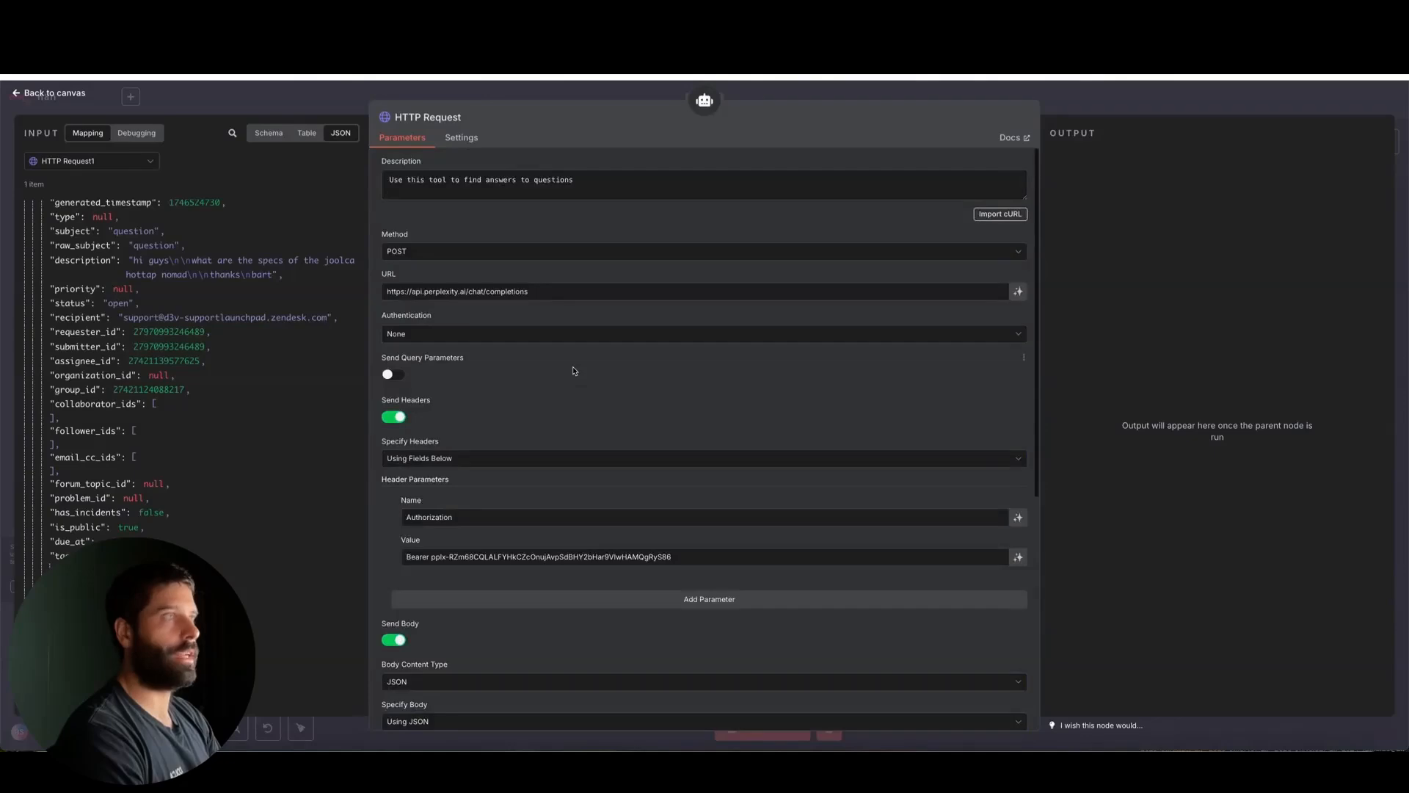
pyautogui.click(1136, 102)
pyautogui.scroll(5, 558, 320)
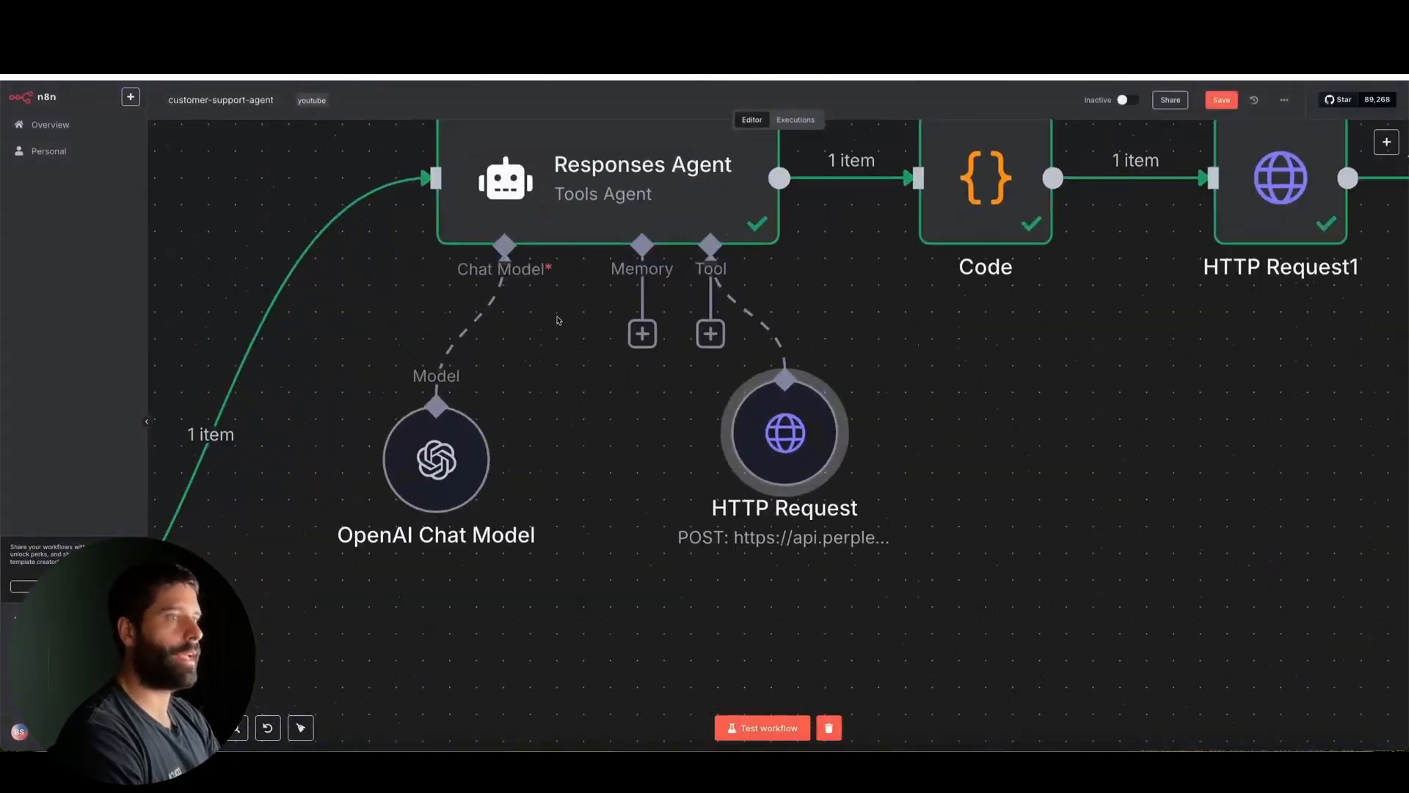
pyautogui.scroll(-2, 558, 320)
pyautogui.hscroll(5, 779, 374)
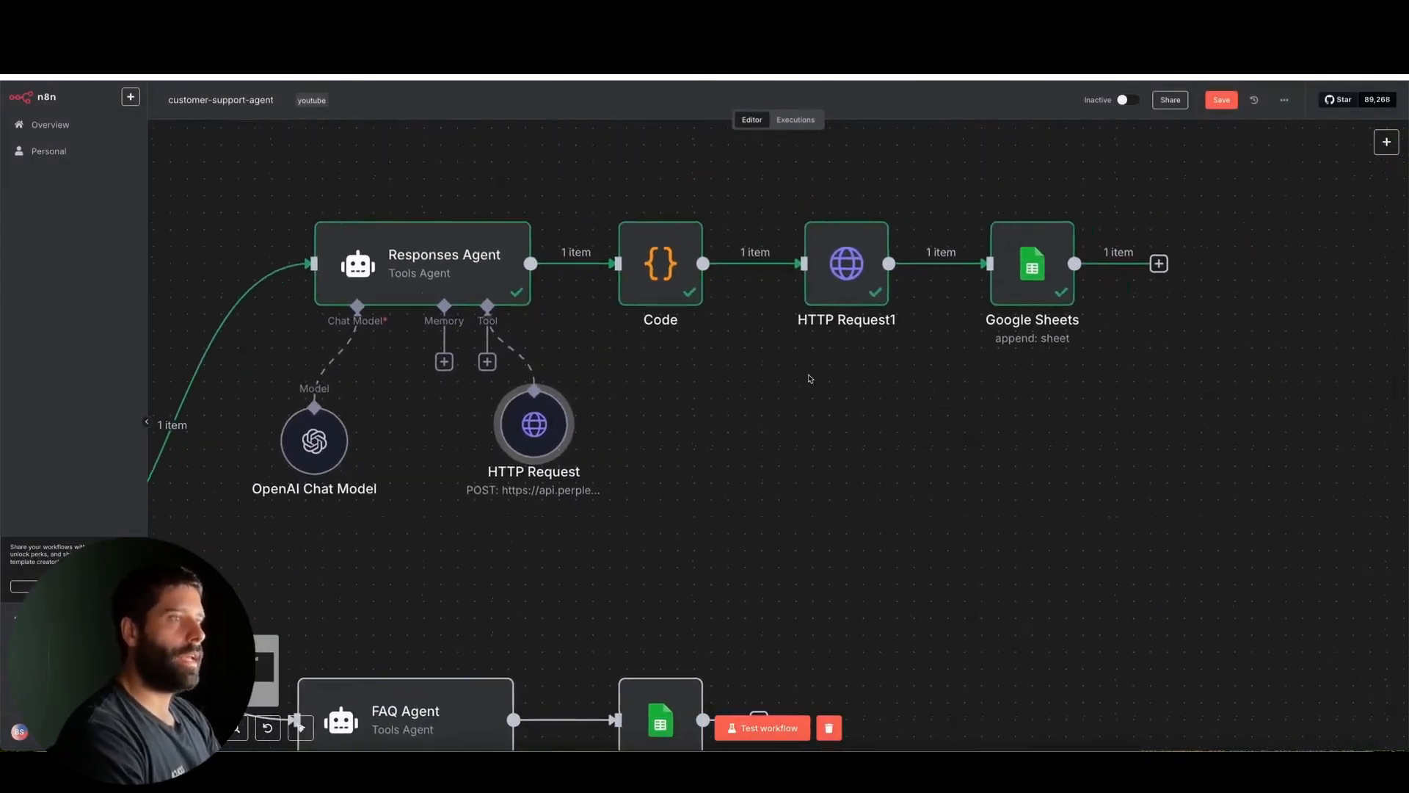
pyautogui.moveTo(778, 478)
pyautogui.mouseDown()
pyautogui.moveTo(648, 296)
pyautogui.moveTo(975, 276)
pyautogui.moveTo(742, 321)
pyautogui.moveTo(503, 305)
pyautogui.moveTo(758, 352)
pyautogui.moveTo(795, 305)
pyautogui.moveTo(938, 306)
pyautogui.moveTo(967, 269)
pyautogui.mouseUp()
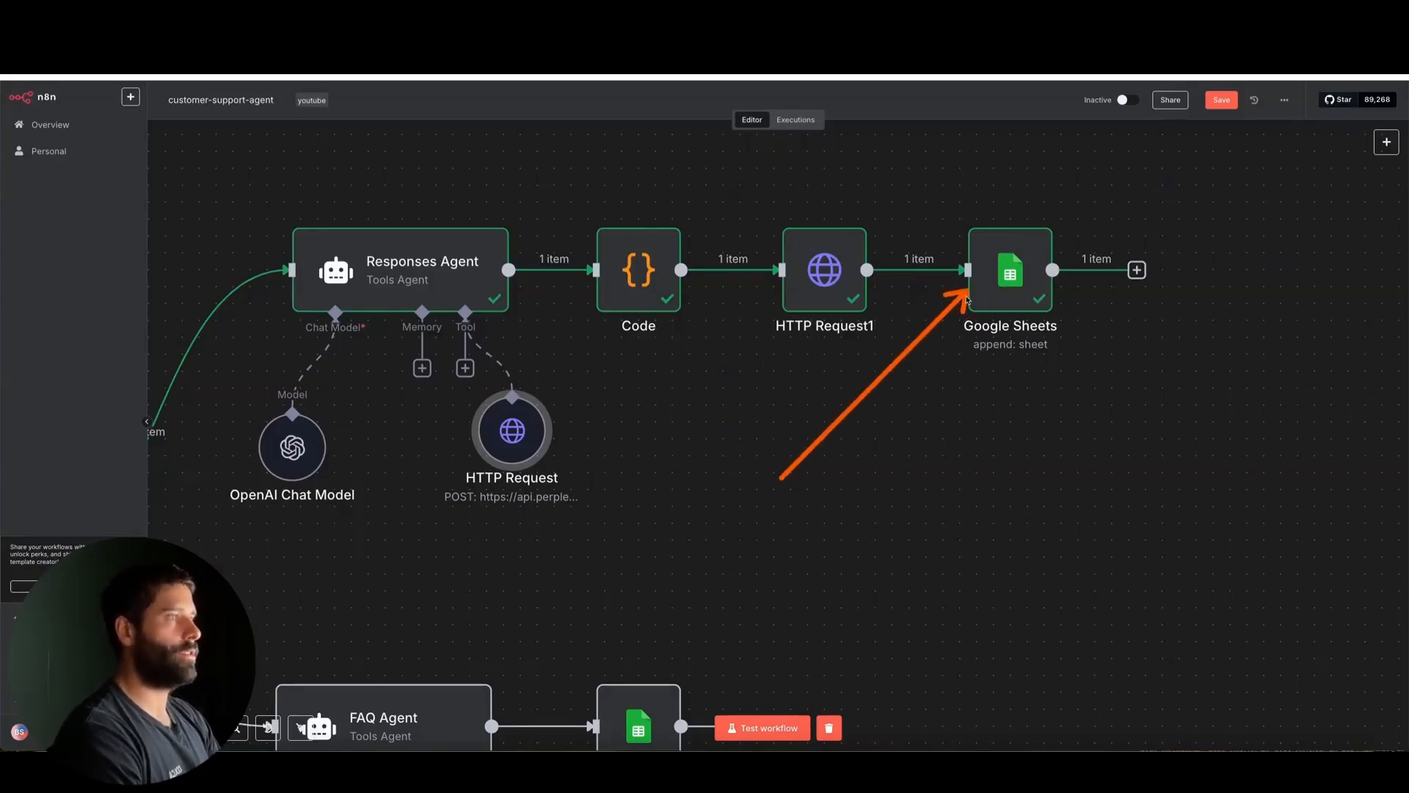
pyautogui.scroll(-5, 513, 433)
pyautogui.hscroll(-10, 515, 434)
pyautogui.scroll(-3, 515, 435)
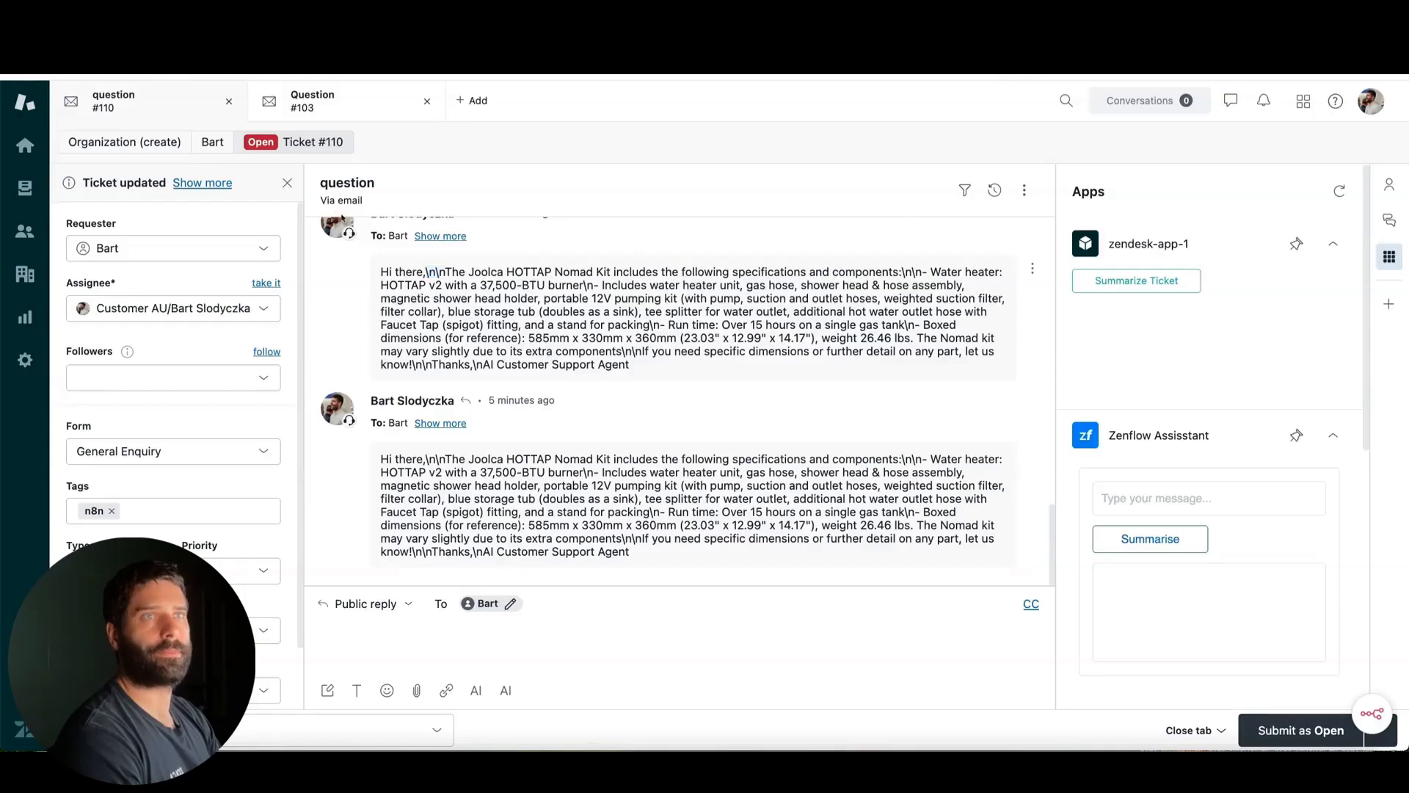
# Step: Check ticket #103 in Zendesk and test the n8n workflow by sending the Zendesk test webhook with ticket_id 103
pyautogui.click(328, 112)
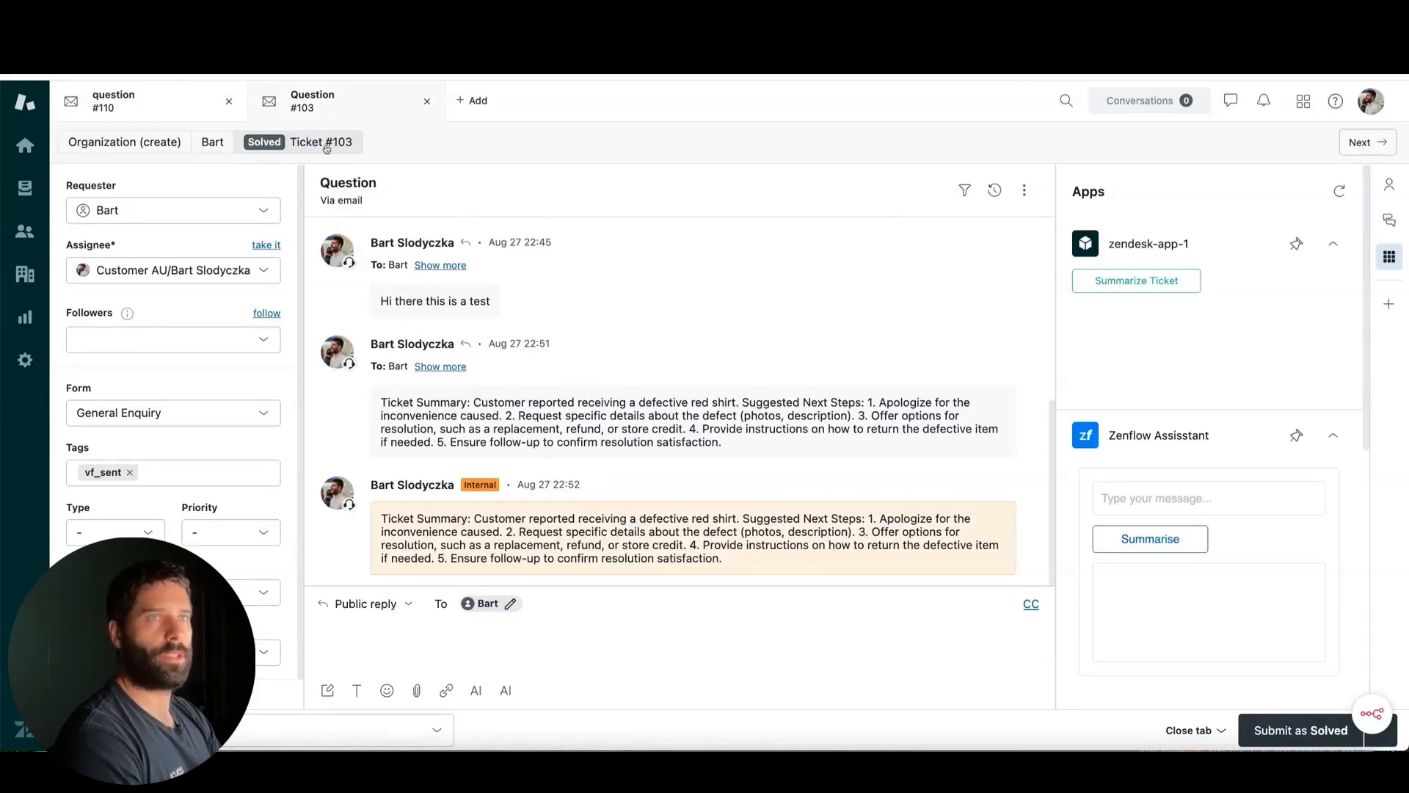
pyautogui.click(455, 105)
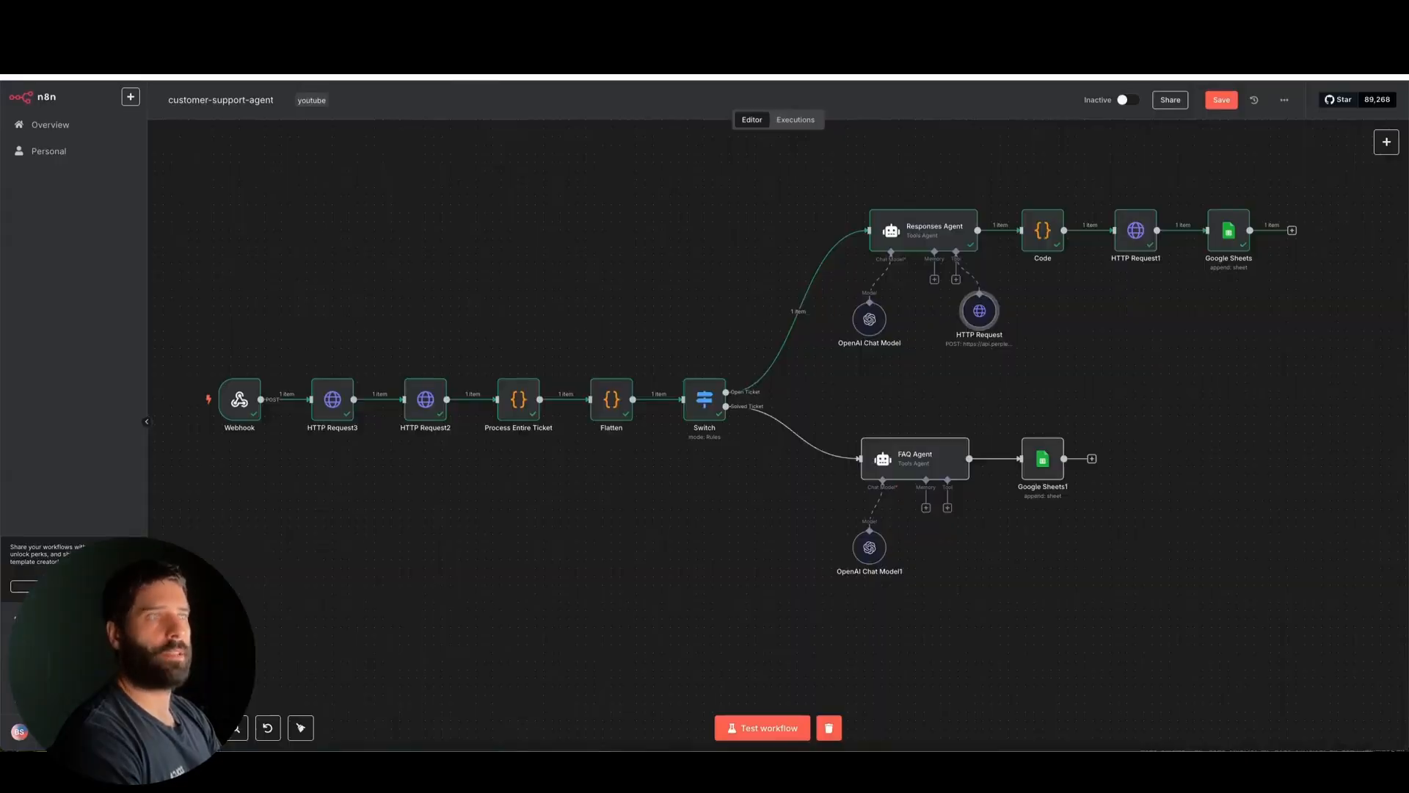
pyautogui.click(765, 718)
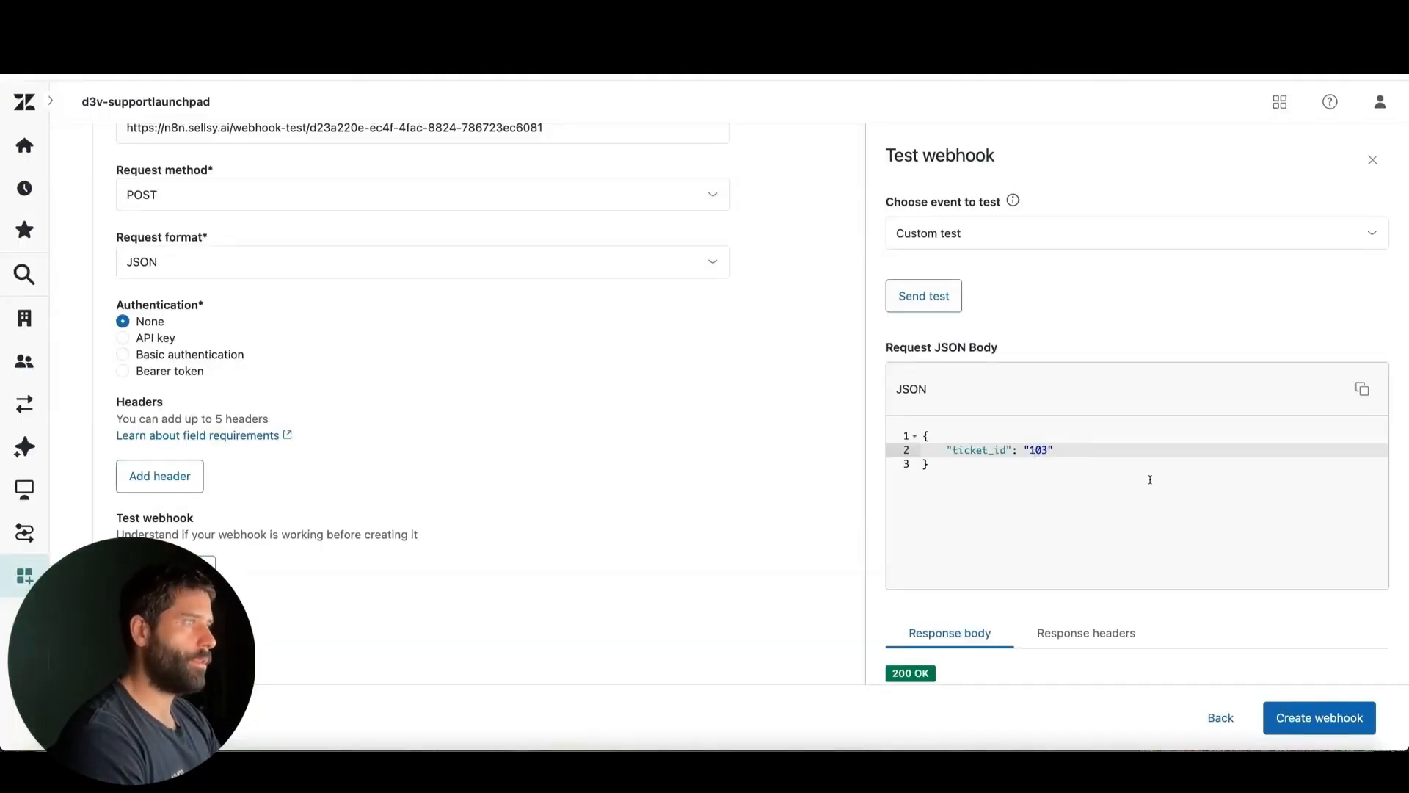
pyautogui.click(923, 295)
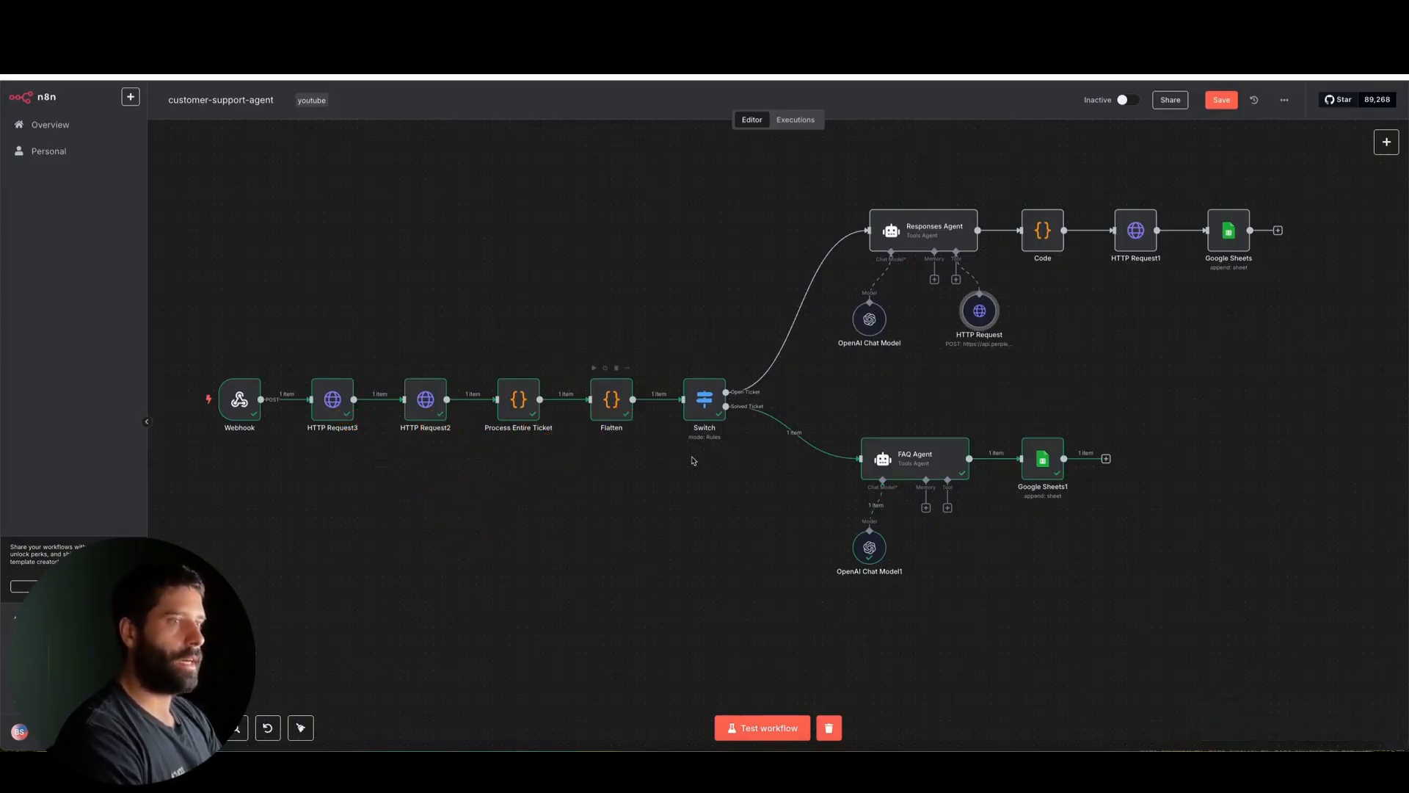
# Step: Open the Switch node and examine the ticket status in the HTTP Request3 input data against the open and solved routing rules
pyautogui.scroll(5, 708, 421)
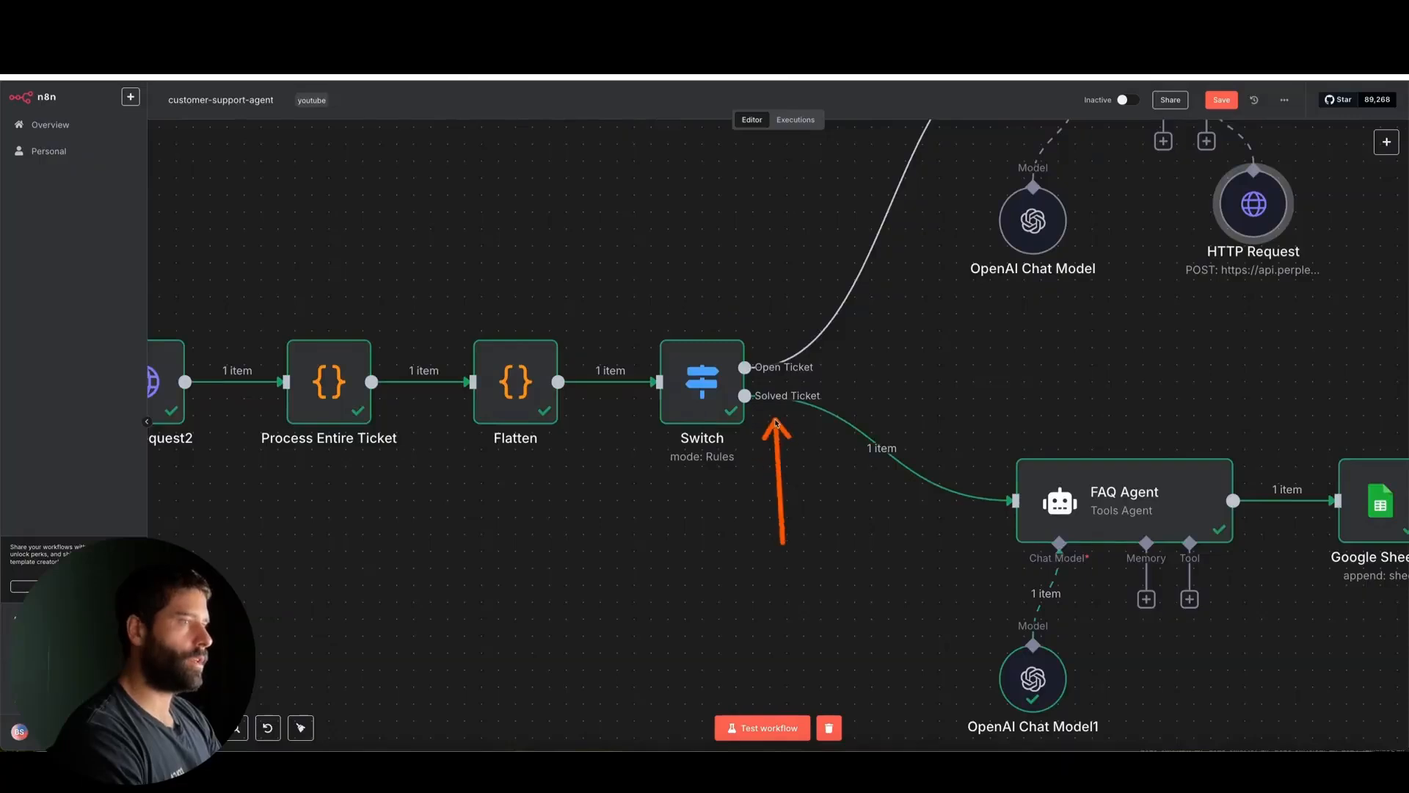
pyautogui.doubleClick(701, 382)
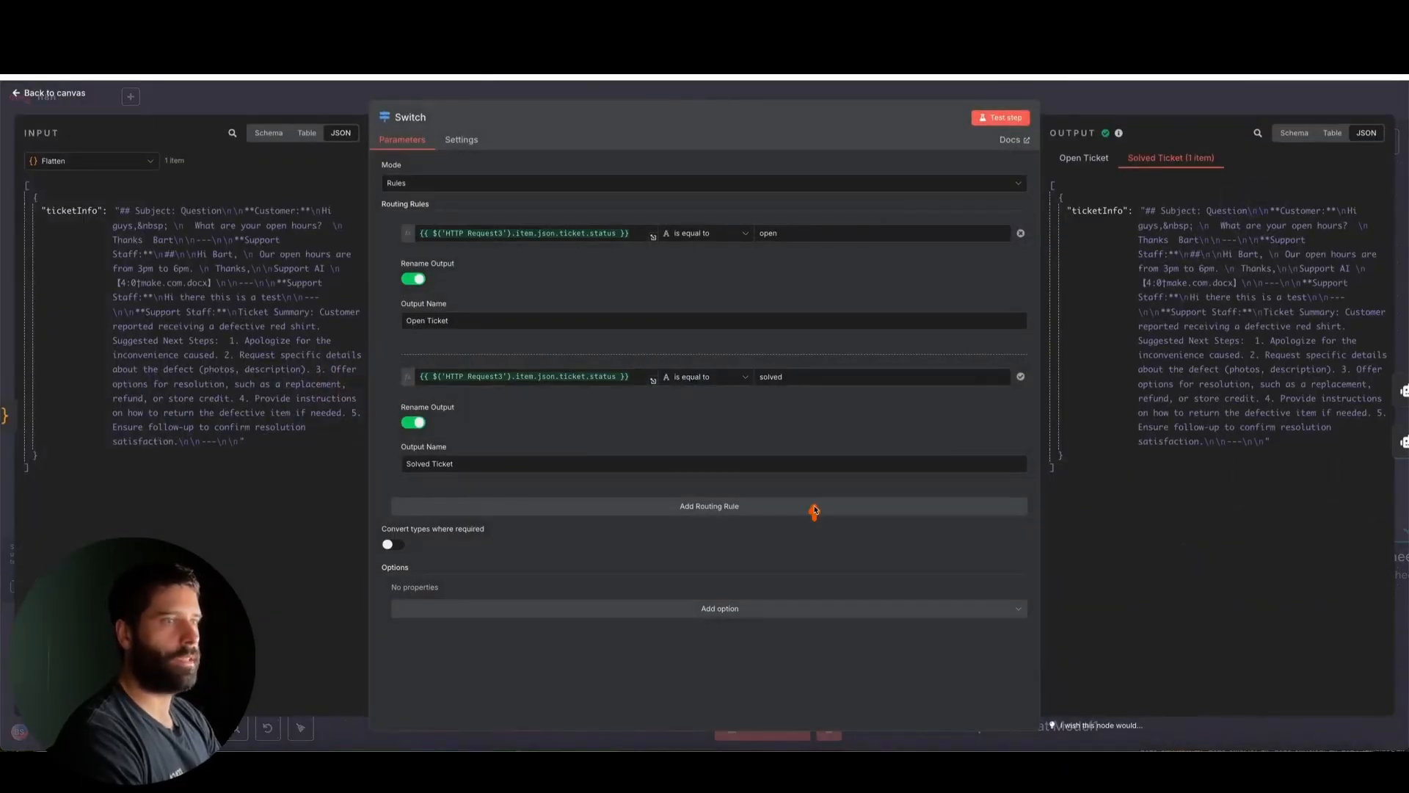
pyautogui.click(89, 161)
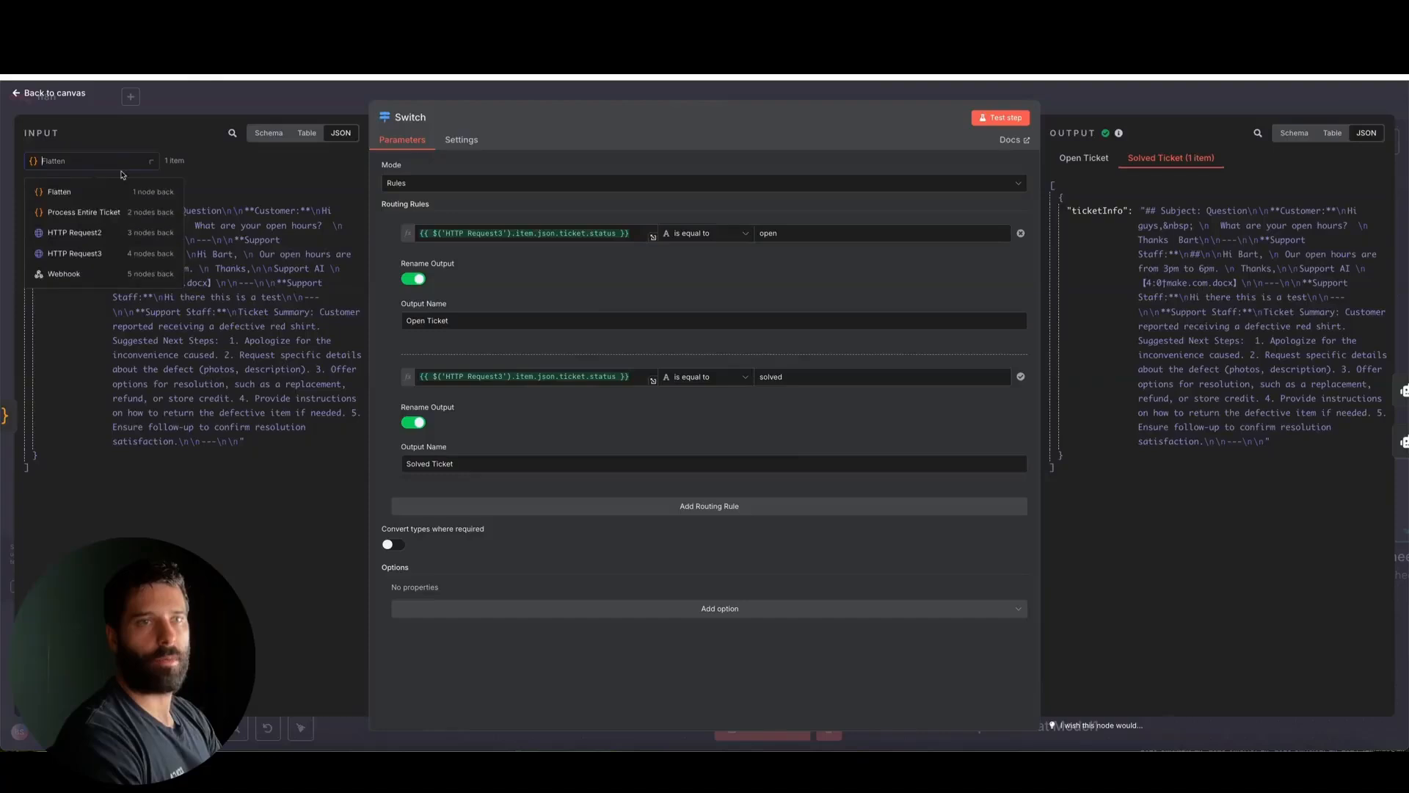
pyautogui.click(121, 259)
pyautogui.scroll(-15, 159, 286)
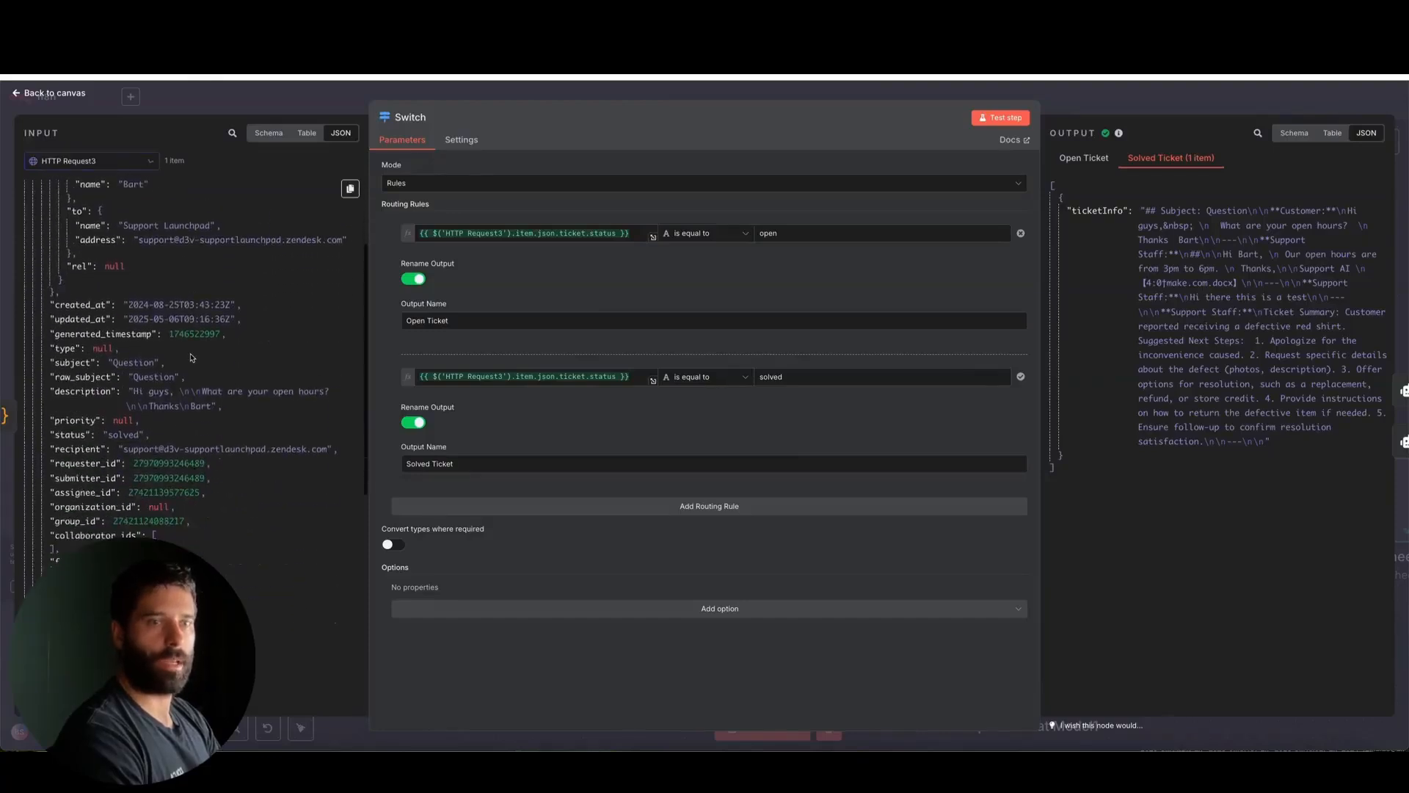
# Step: Compare the ticket's status value in the HTTP Request3 input data with the solved routing rule, and close the Switch node
pyautogui.scroll(-5, 191, 358)
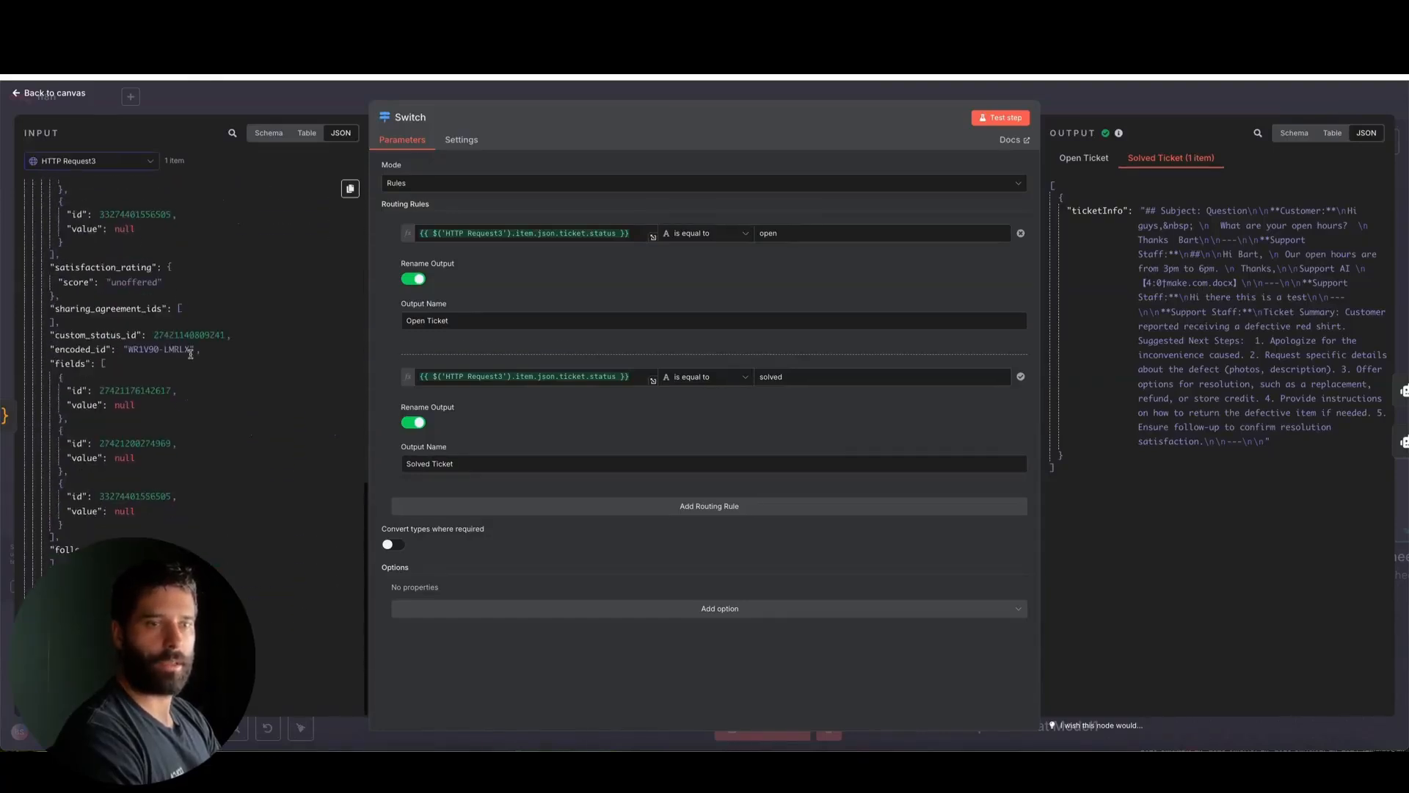
pyautogui.scroll(10, 191, 357)
pyautogui.scroll(5, 191, 357)
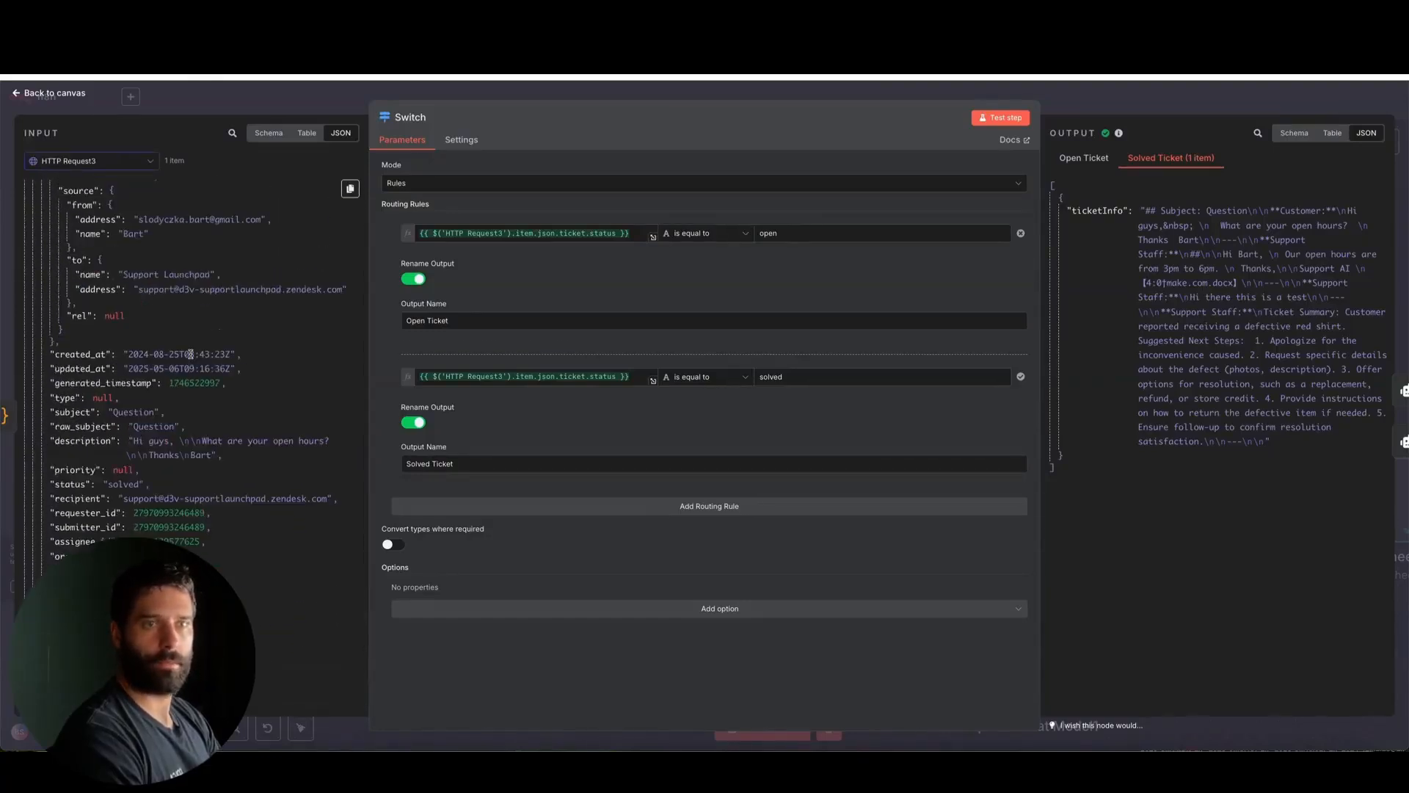
pyautogui.scroll(-1, 191, 358)
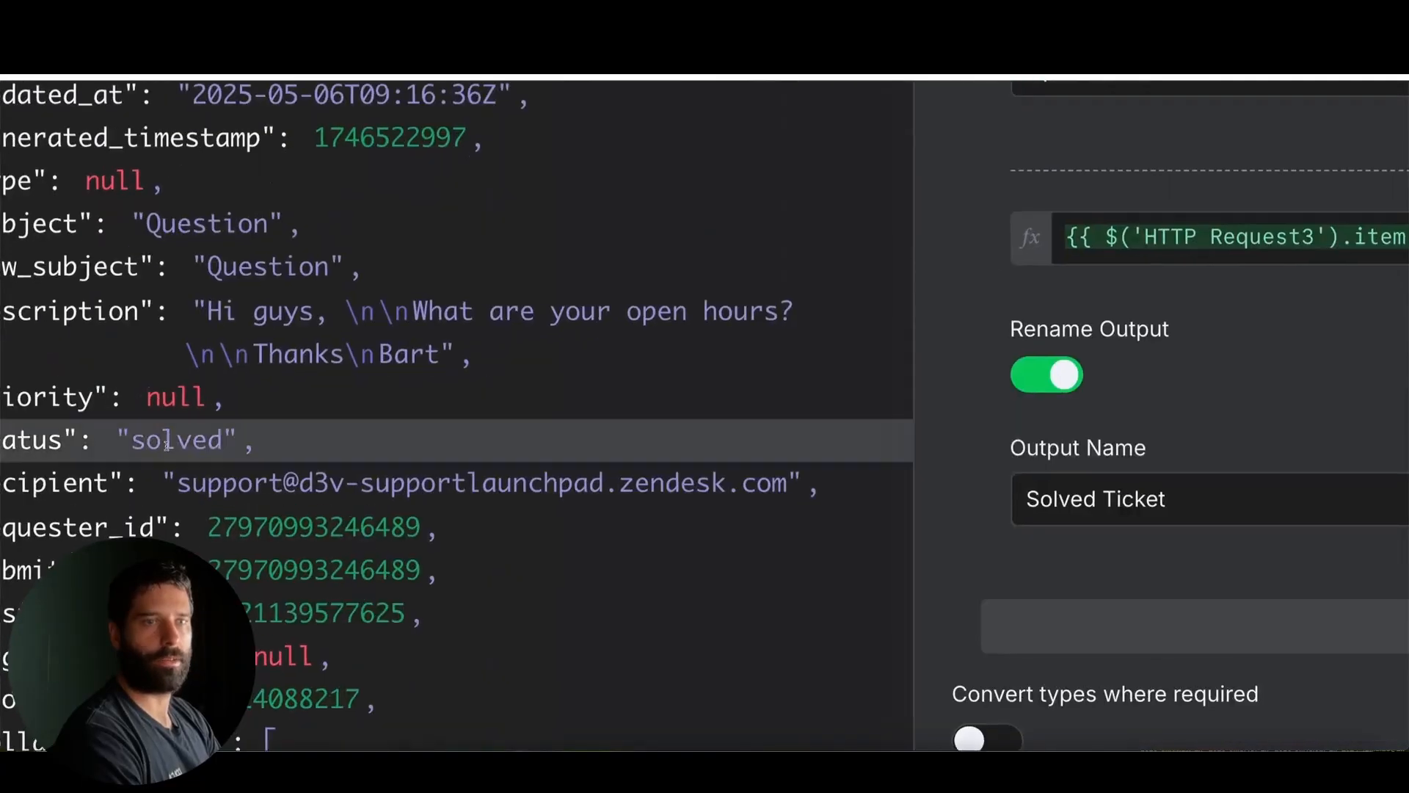
pyautogui.doubleClick(121, 445)
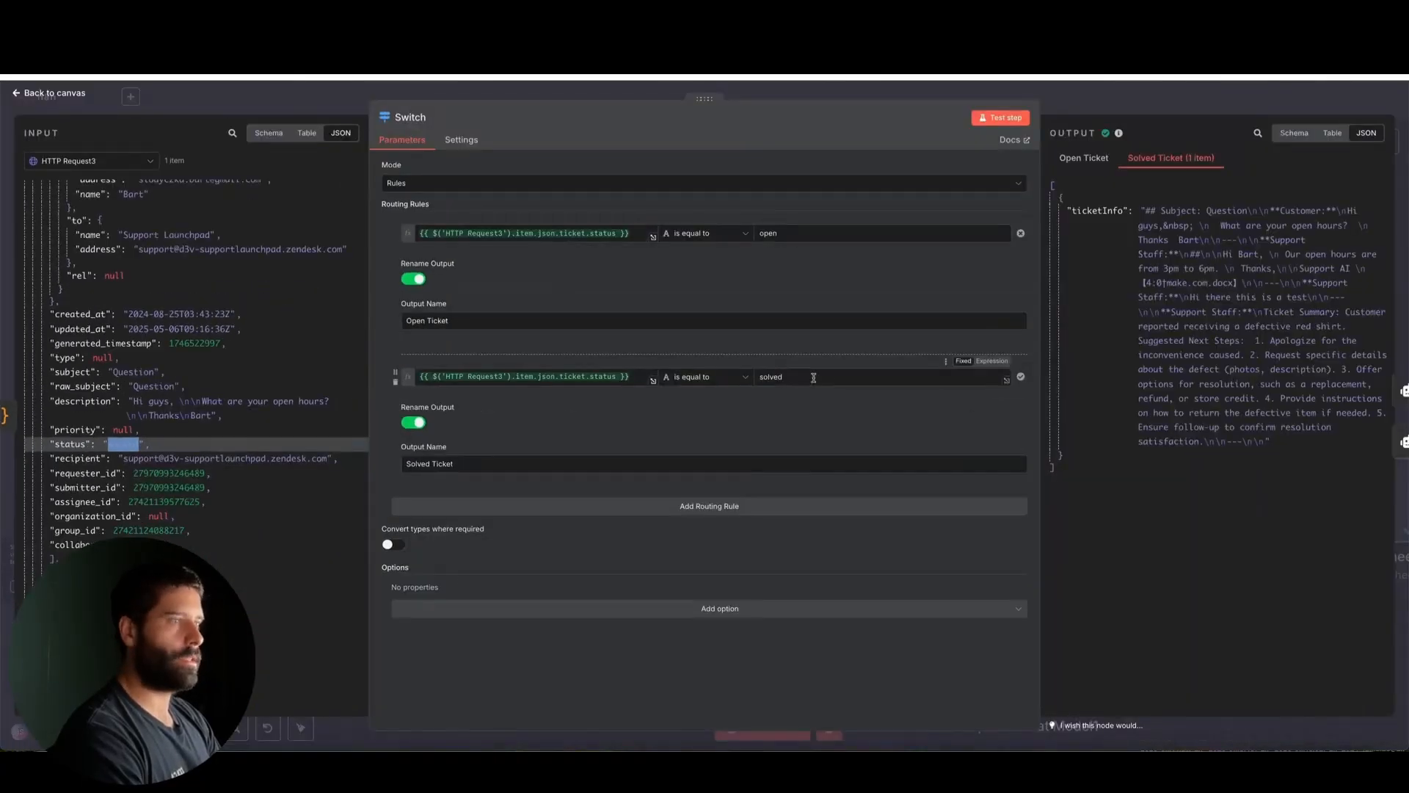
pyautogui.doubleClick(814, 376)
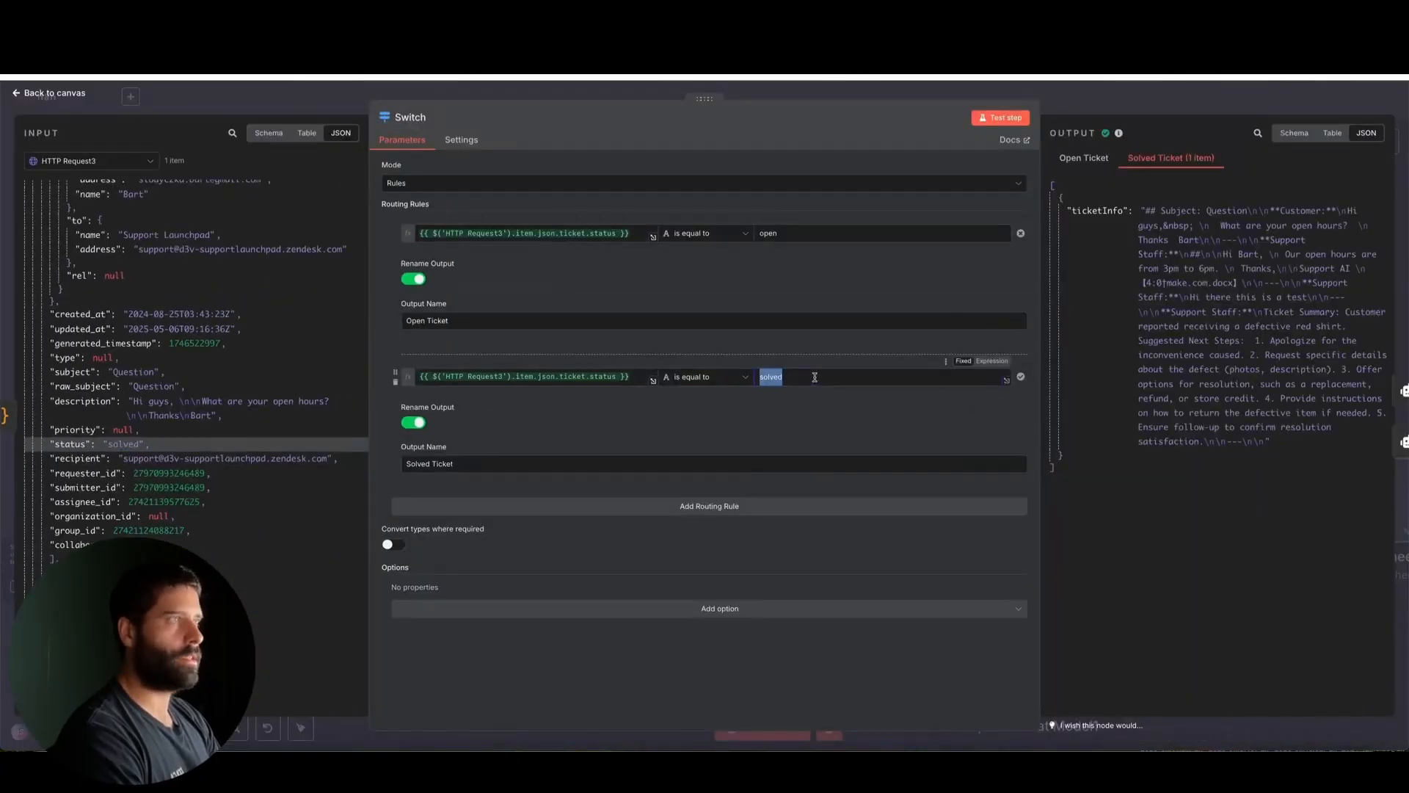
pyautogui.click(1106, 104)
# Step: Open the FAQ Agent on the Solved Ticket branch, examine the expanded ticketInfo prompt expression with the full conversation, and close the expression editor
pyautogui.hscroll(3, 1060, 420)
pyautogui.scroll(-2, 1060, 420)
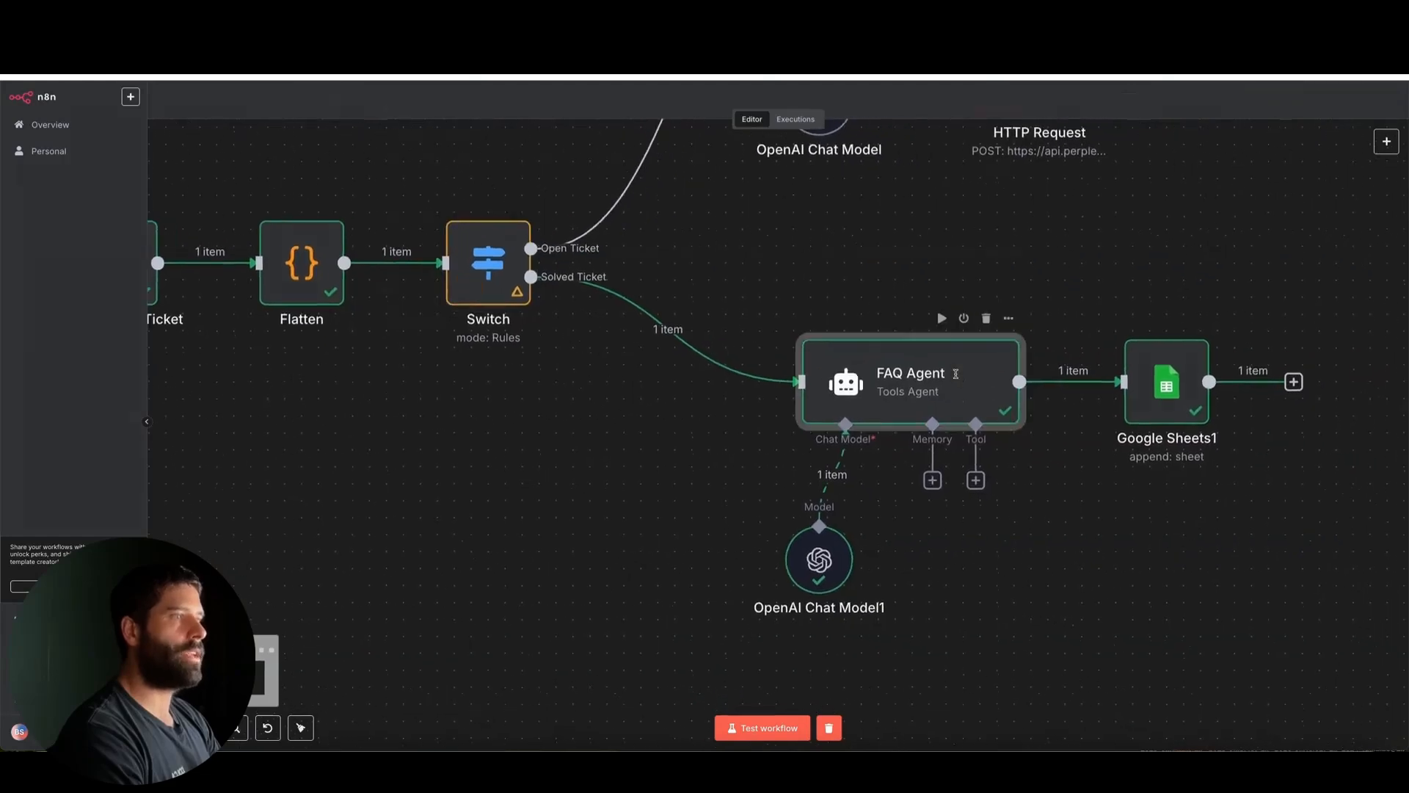
pyautogui.doubleClick(983, 388)
pyautogui.moveTo(260, 485)
pyautogui.mouseDown()
pyautogui.moveTo(162, 322)
pyautogui.moveTo(76, 223)
pyautogui.moveTo(414, 257)
pyautogui.moveTo(424, 274)
pyautogui.mouseUp()
pyautogui.click(1022, 251)
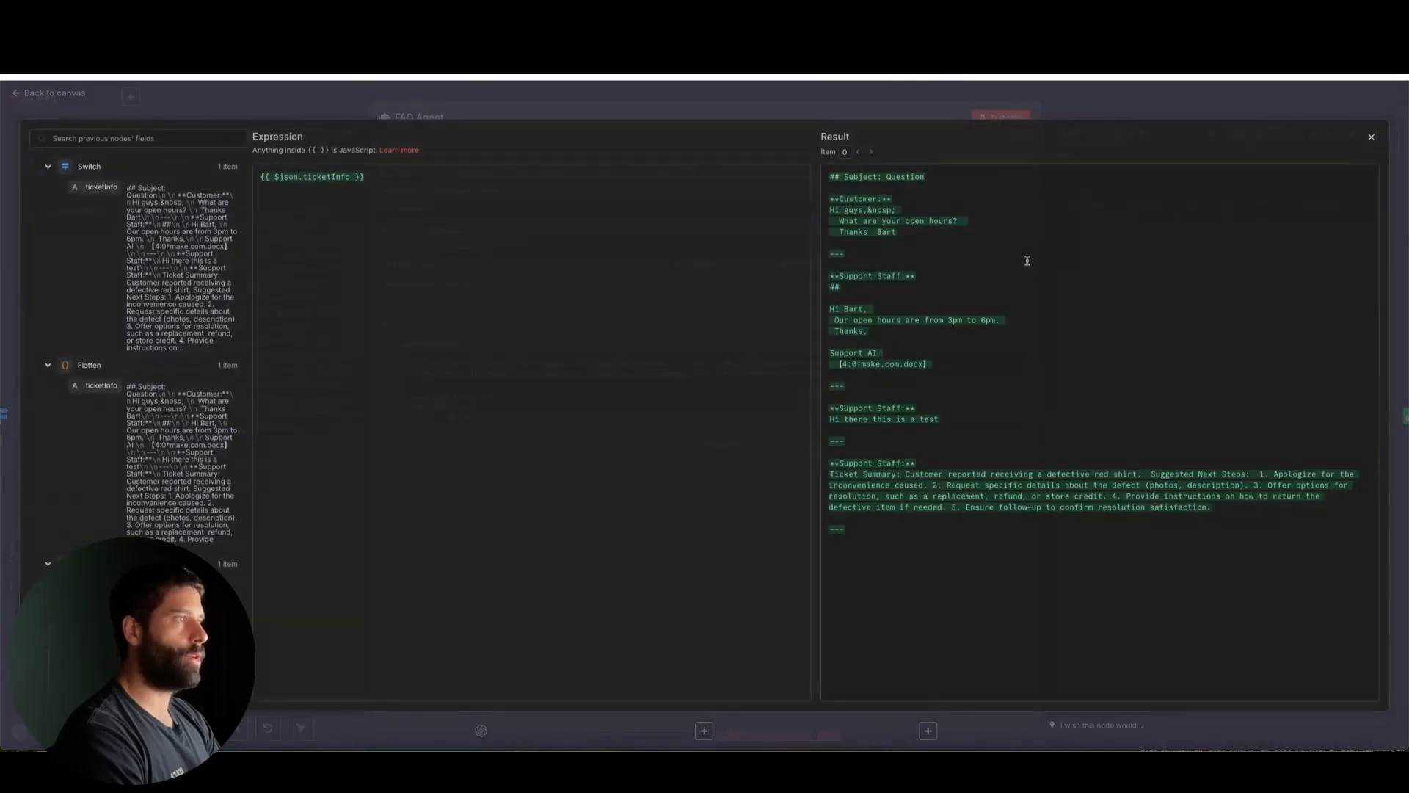
pyautogui.moveTo(629, 412)
pyautogui.mouseDown()
pyautogui.moveTo(835, 184)
pyautogui.moveTo(830, 305)
pyautogui.moveTo(802, 372)
pyautogui.moveTo(844, 489)
pyautogui.moveTo(840, 198)
pyautogui.moveTo(833, 422)
pyautogui.mouseUp()
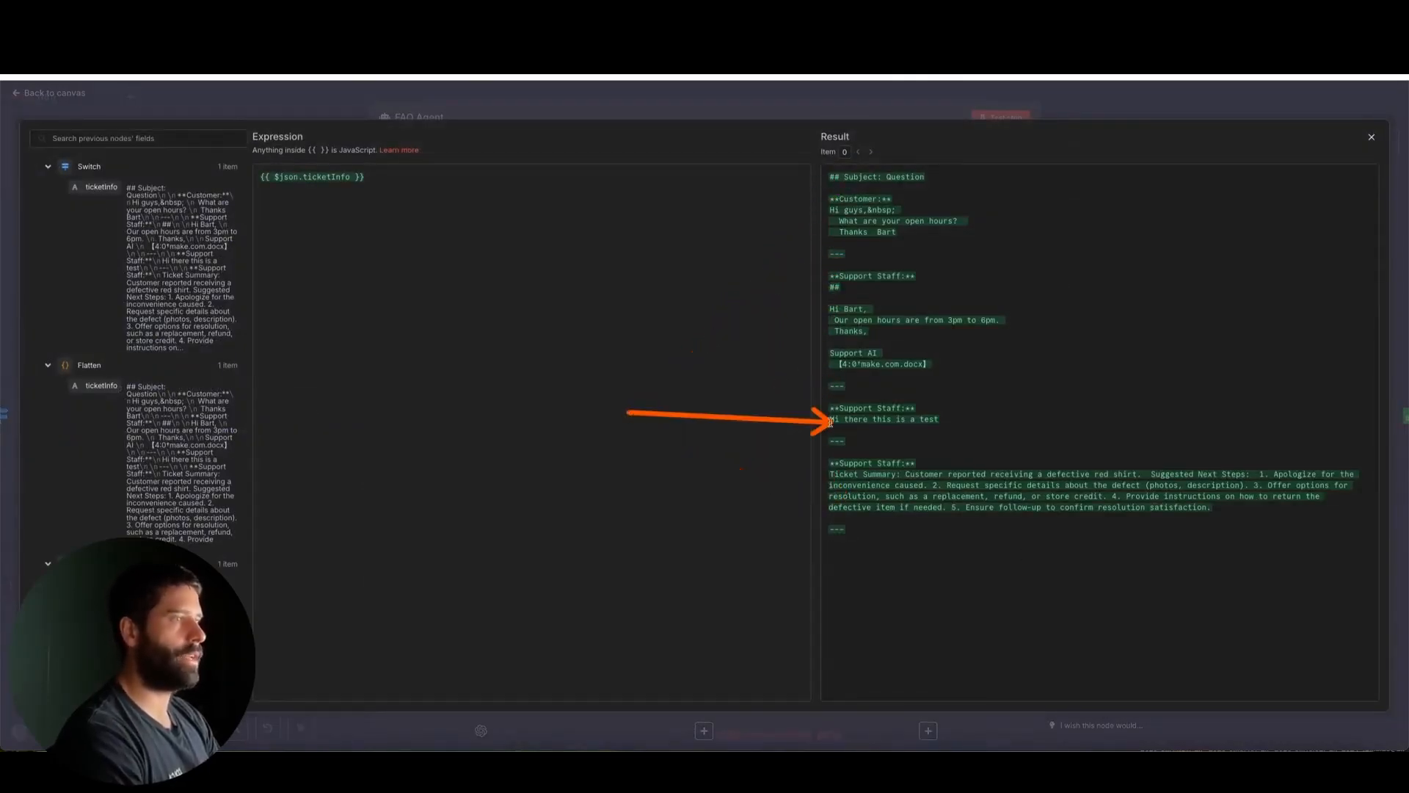
pyautogui.click(885, 115)
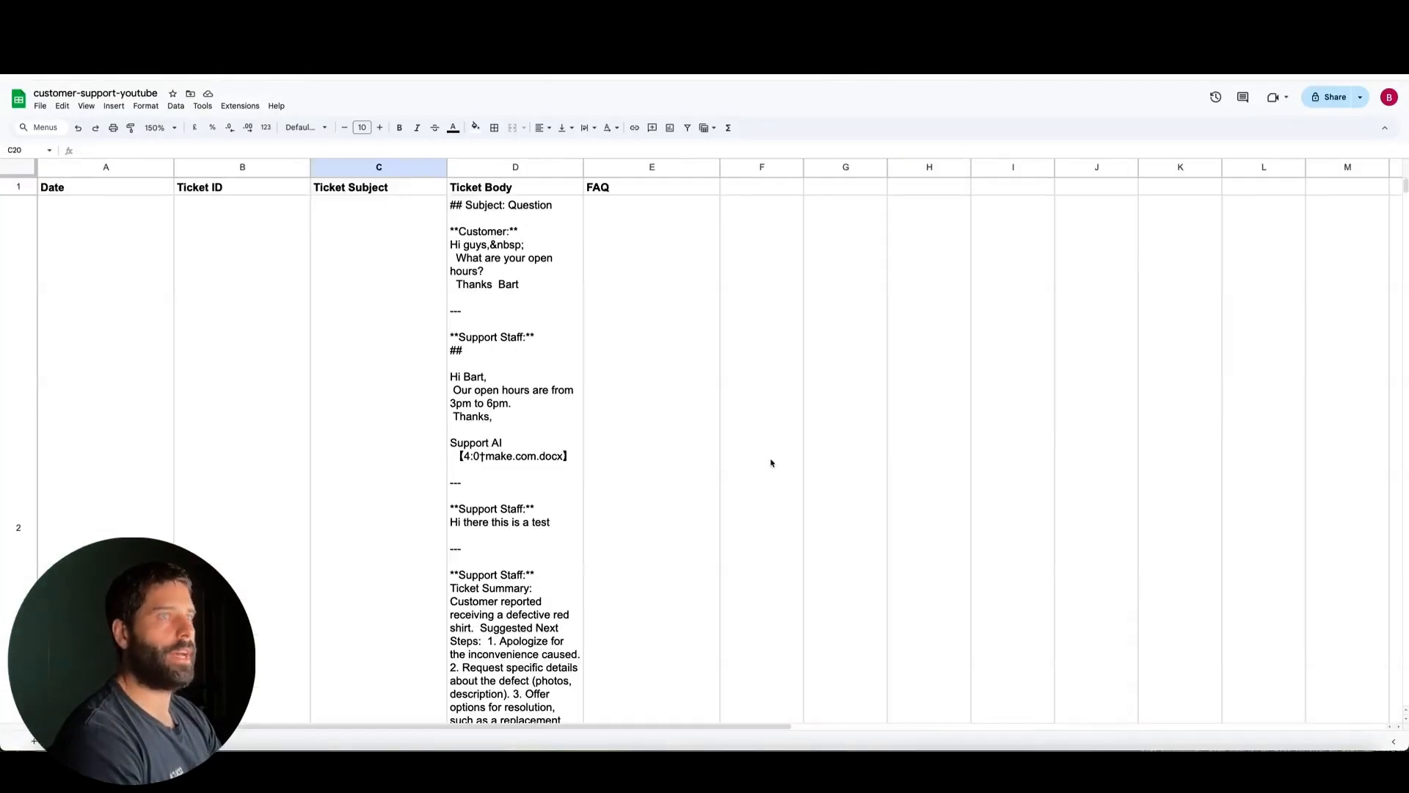
# Step: Examine the column headers in the customer-support-youtube spreadsheet and the empty columns after FAQ
pyautogui.moveTo(850, 470)
pyautogui.mouseDown()
pyautogui.moveTo(608, 204)
pyautogui.moveTo(764, 221)
pyautogui.moveTo(756, 190)
pyautogui.mouseUp()
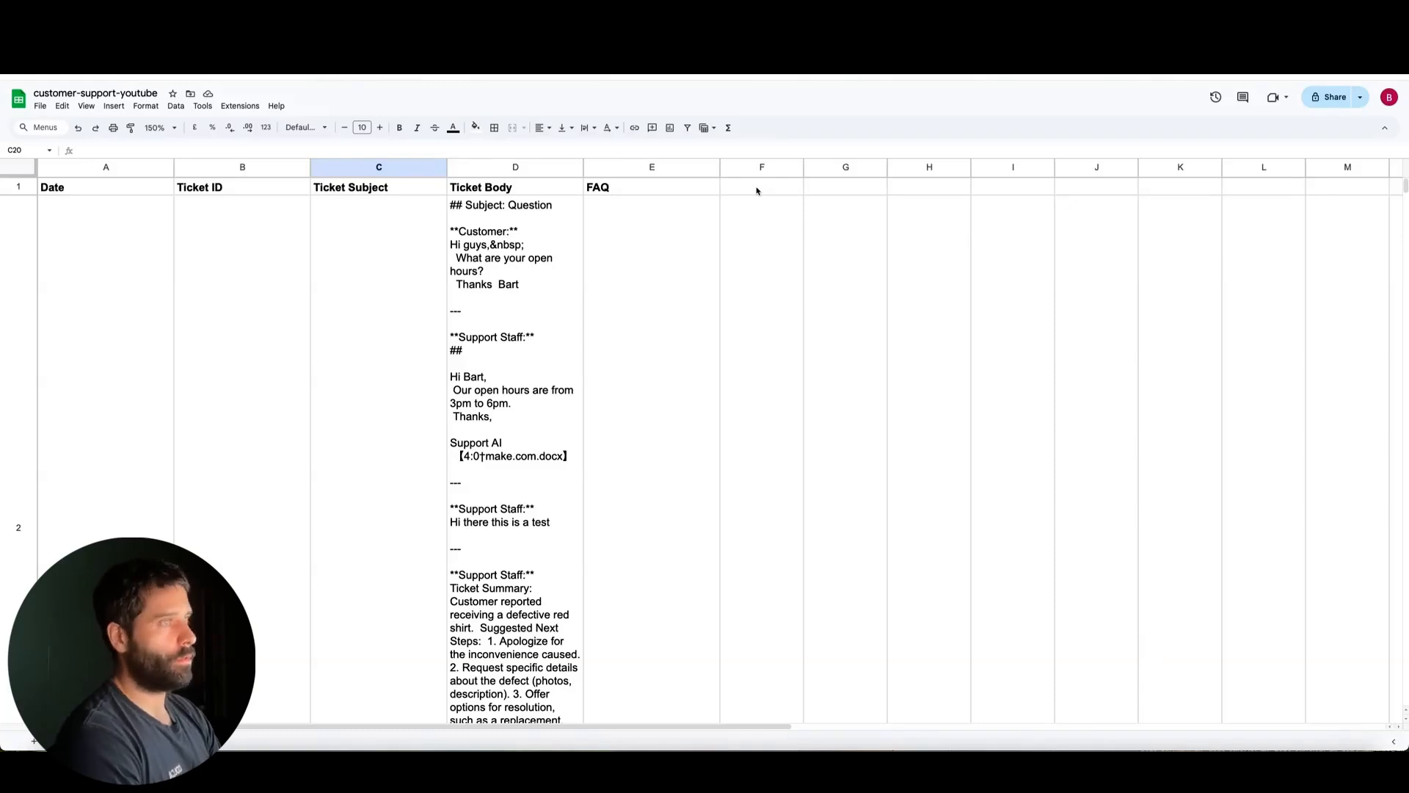
pyautogui.moveTo(968, 325)
pyautogui.mouseDown()
pyautogui.moveTo(834, 181)
pyautogui.moveTo(855, 198)
pyautogui.moveTo(846, 193)
pyautogui.mouseUp()
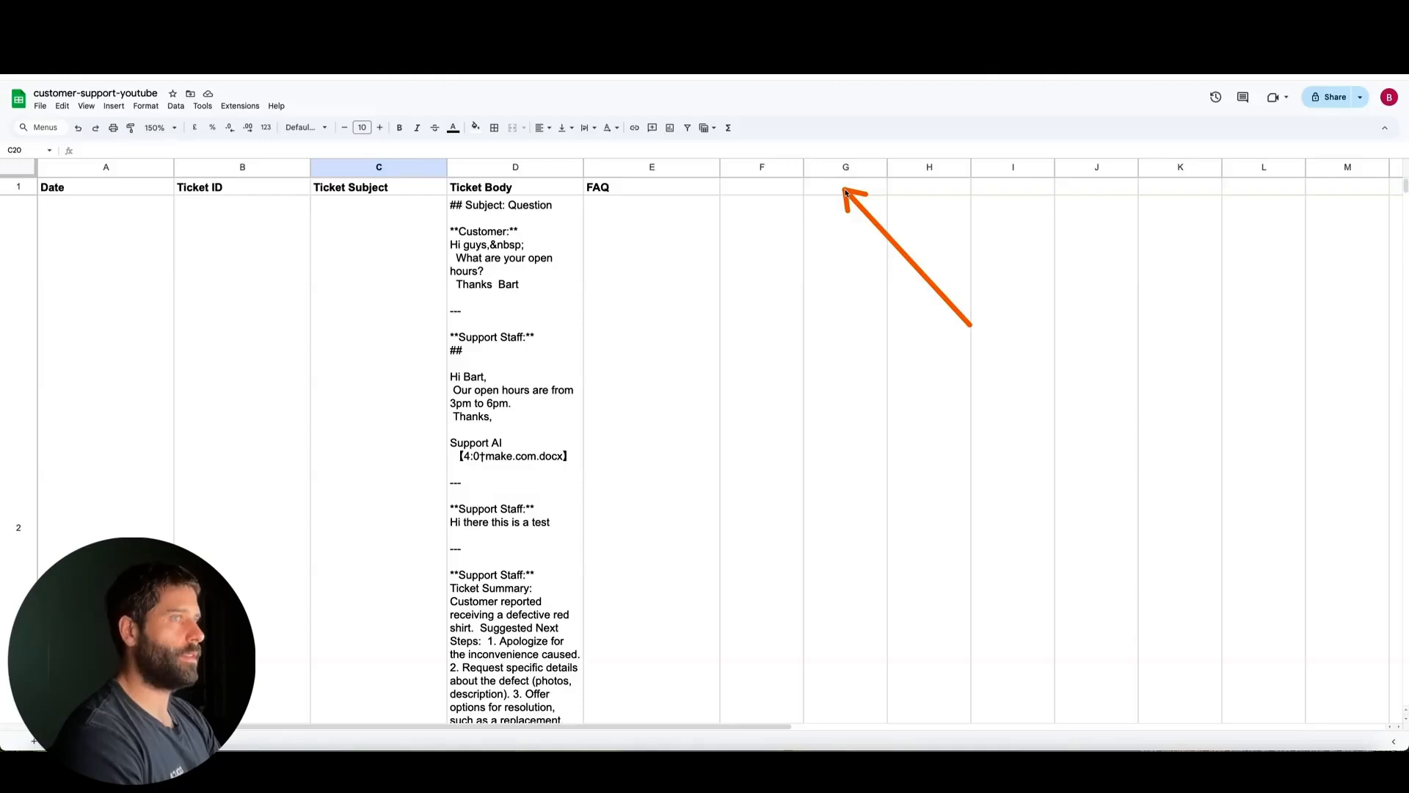
pyautogui.moveTo(846, 193)
pyautogui.mouseDown()
pyautogui.moveTo(878, 208)
pyautogui.moveTo(856, 189)
pyautogui.mouseUp()
pyautogui.press('Escape')
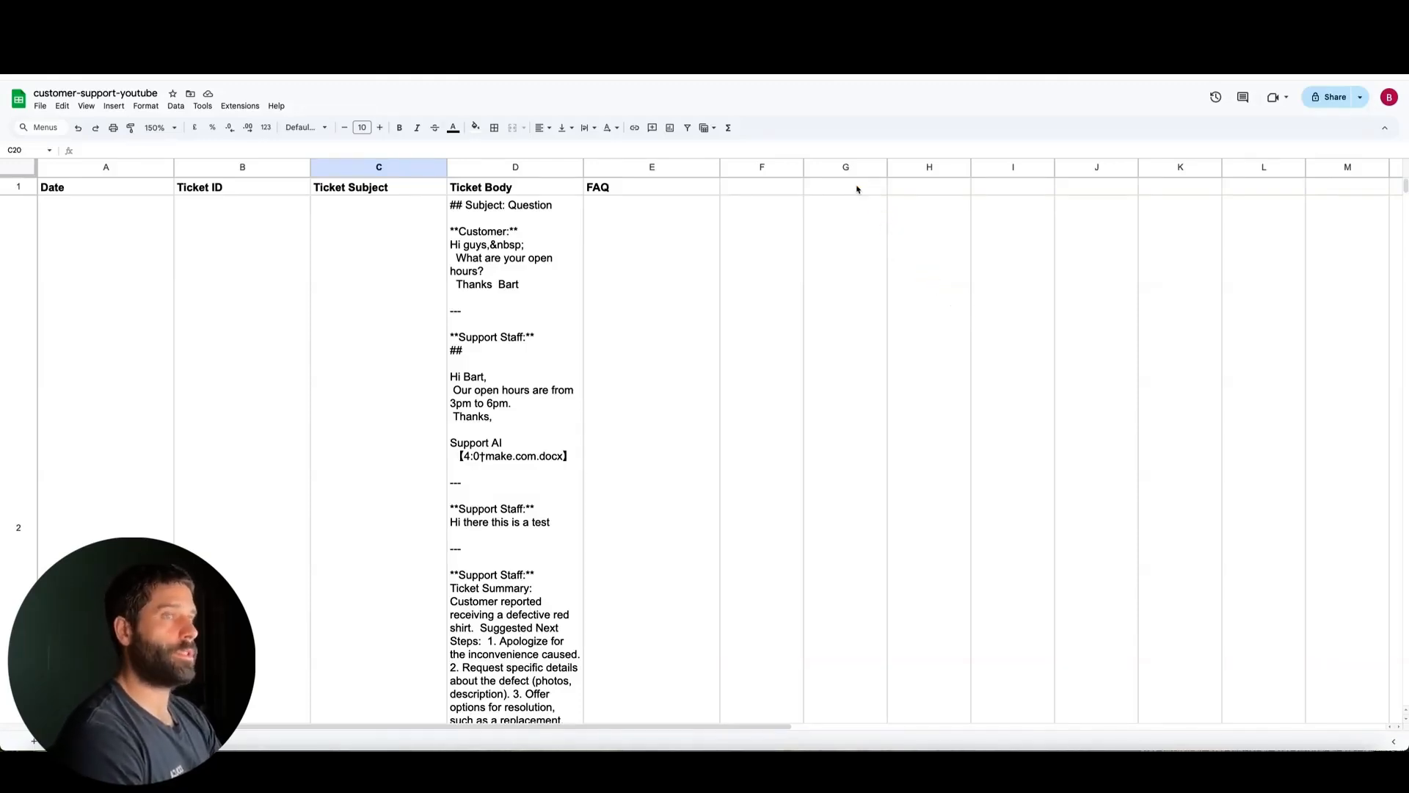
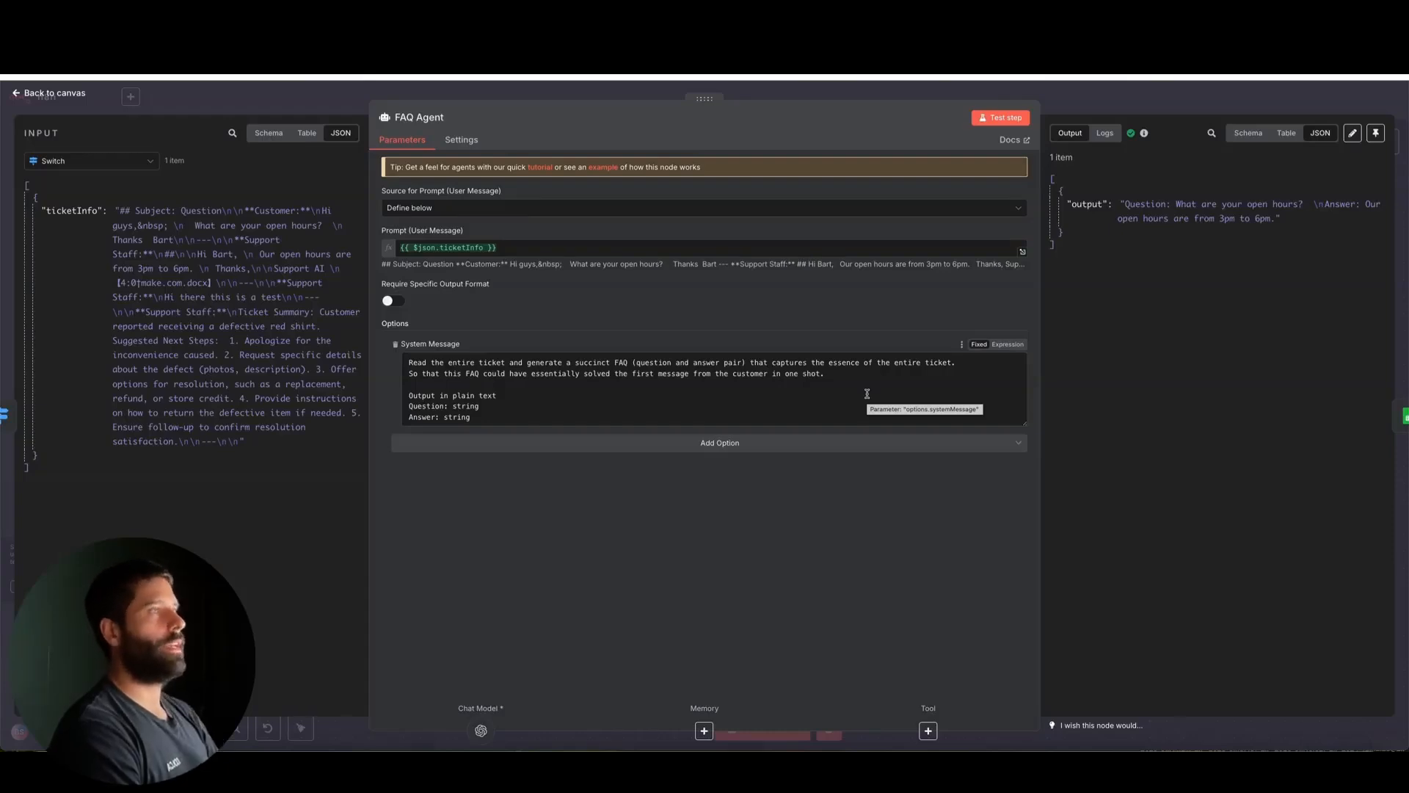
# Step: Close the FAQ Agent in n8n and review the solved-ticket branch from the FAQ Agent to Google Sheets1
pyautogui.click(1090, 106)
pyautogui.hscroll(3, 1119, 337)
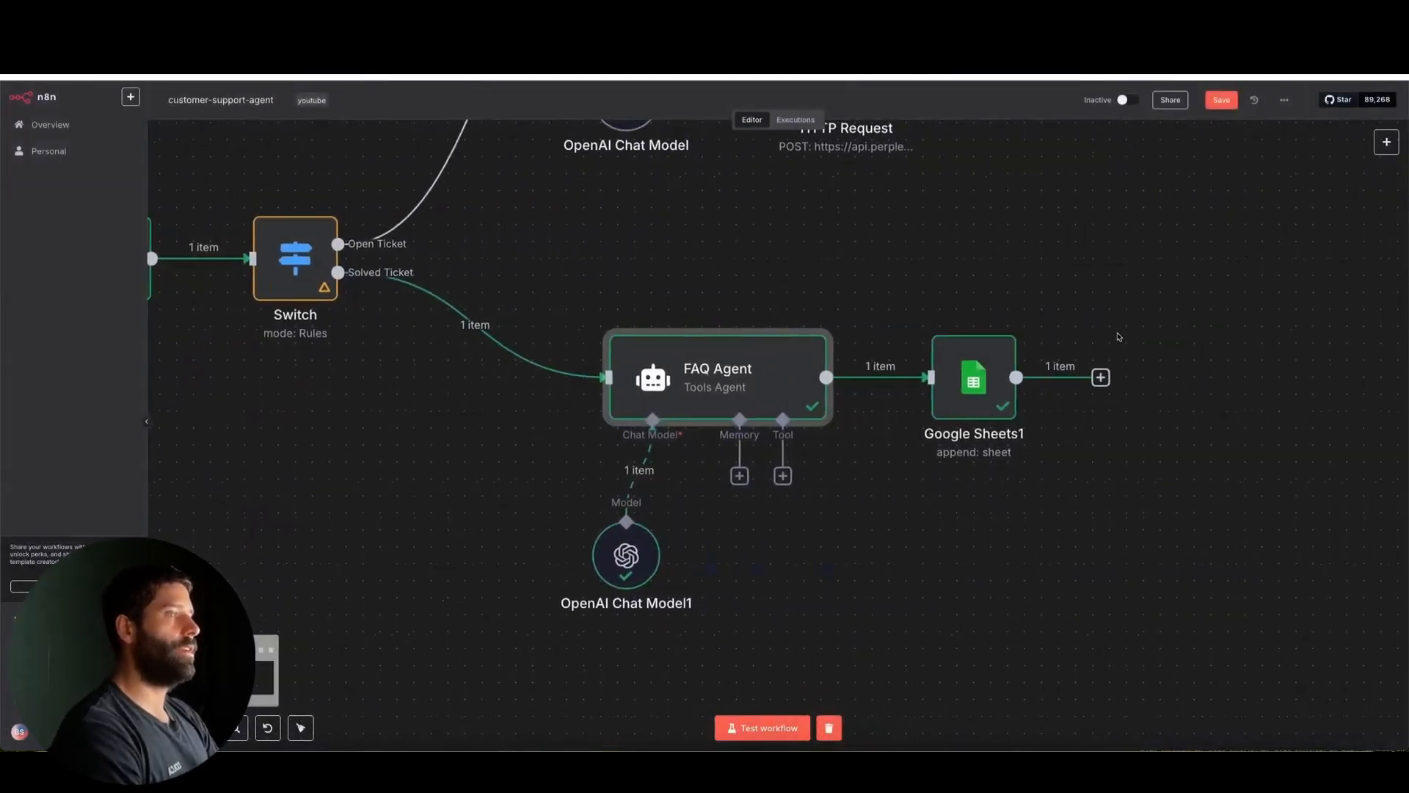
pyautogui.scroll(-2, 1119, 337)
pyautogui.hscroll(3, 1115, 338)
pyautogui.scroll(2, 1114, 338)
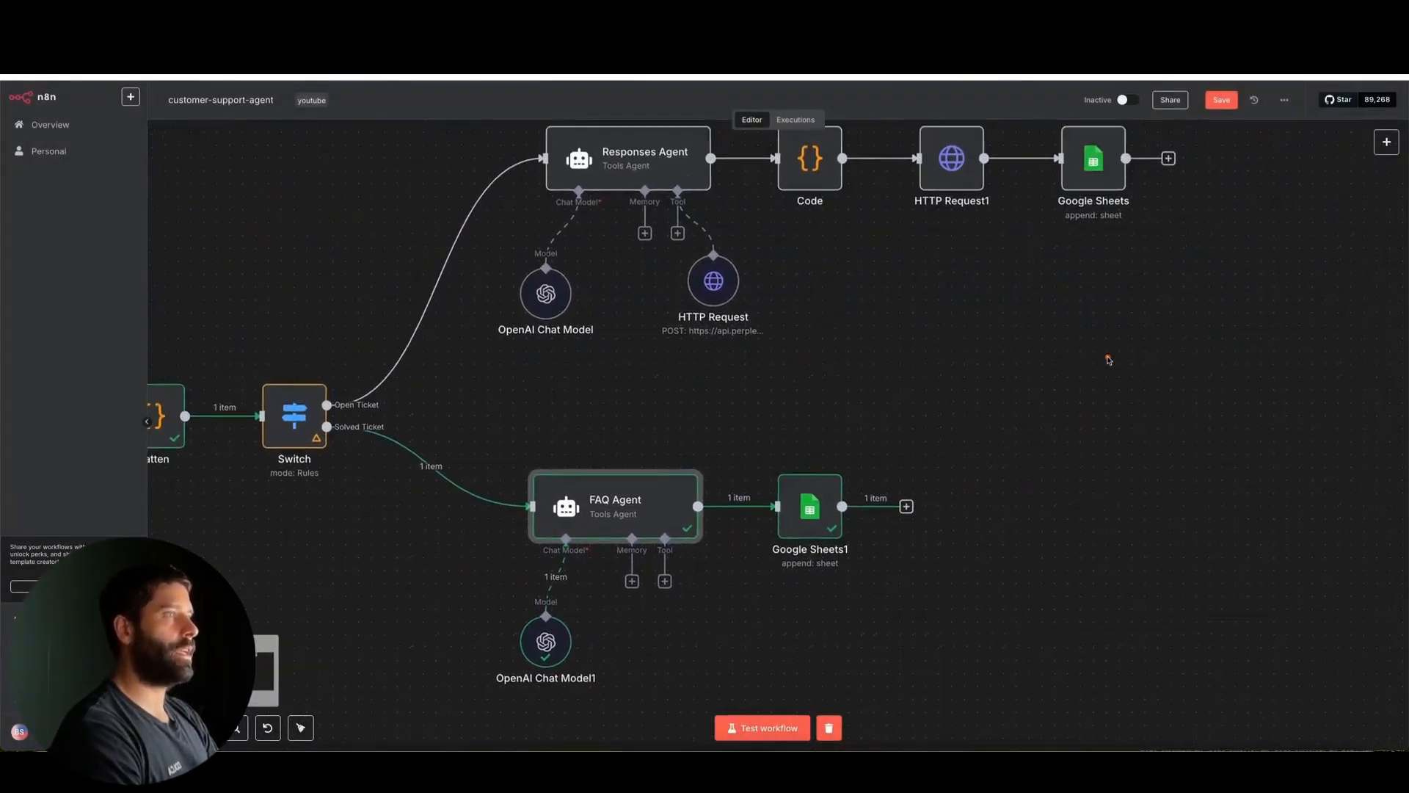
pyautogui.moveTo(1108, 359)
pyautogui.mouseDown()
pyautogui.moveTo(956, 174)
pyautogui.moveTo(958, 411)
pyautogui.moveTo(908, 506)
pyautogui.mouseUp()
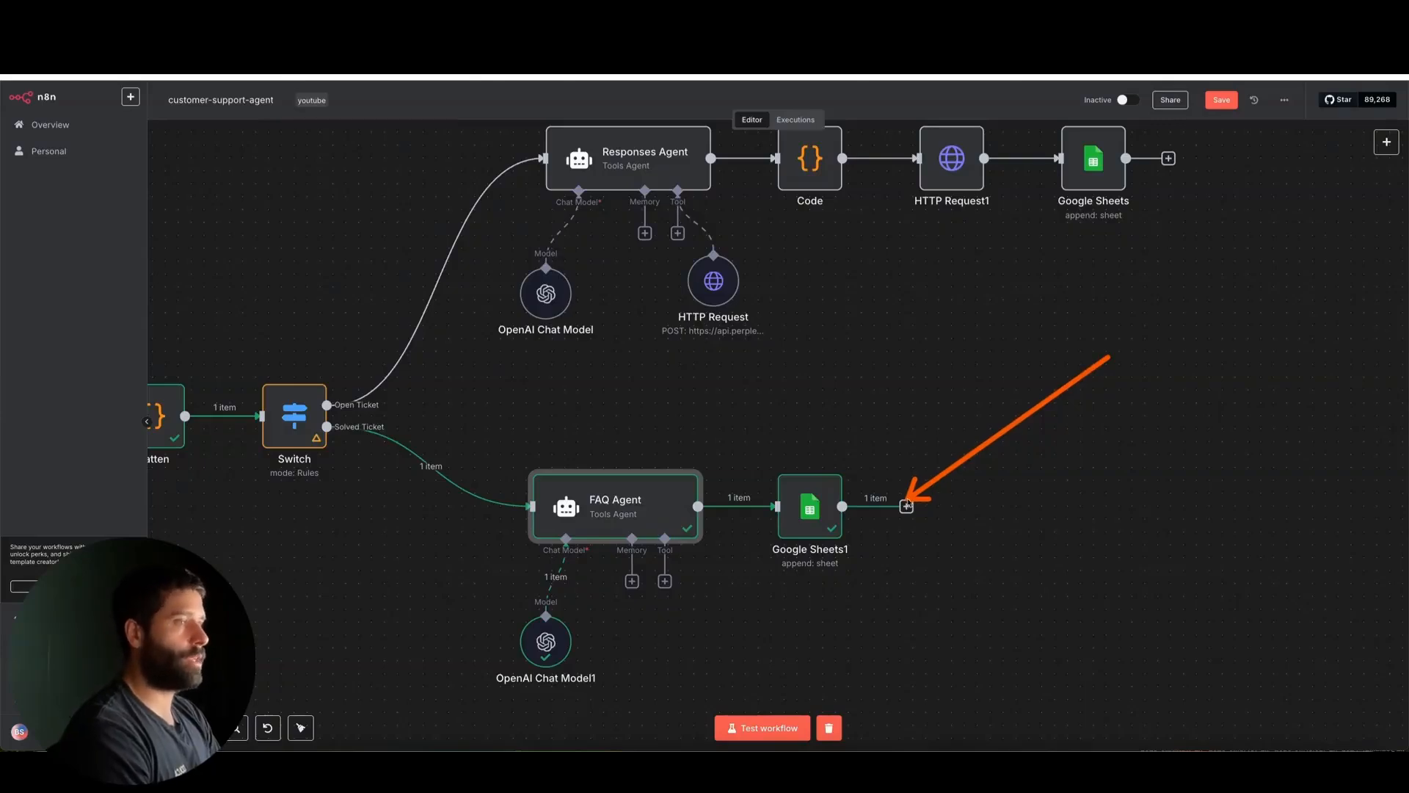
pyautogui.scroll(5, 820, 532)
pyautogui.moveTo(703, 651); pyautogui.dragTo(557, 536)
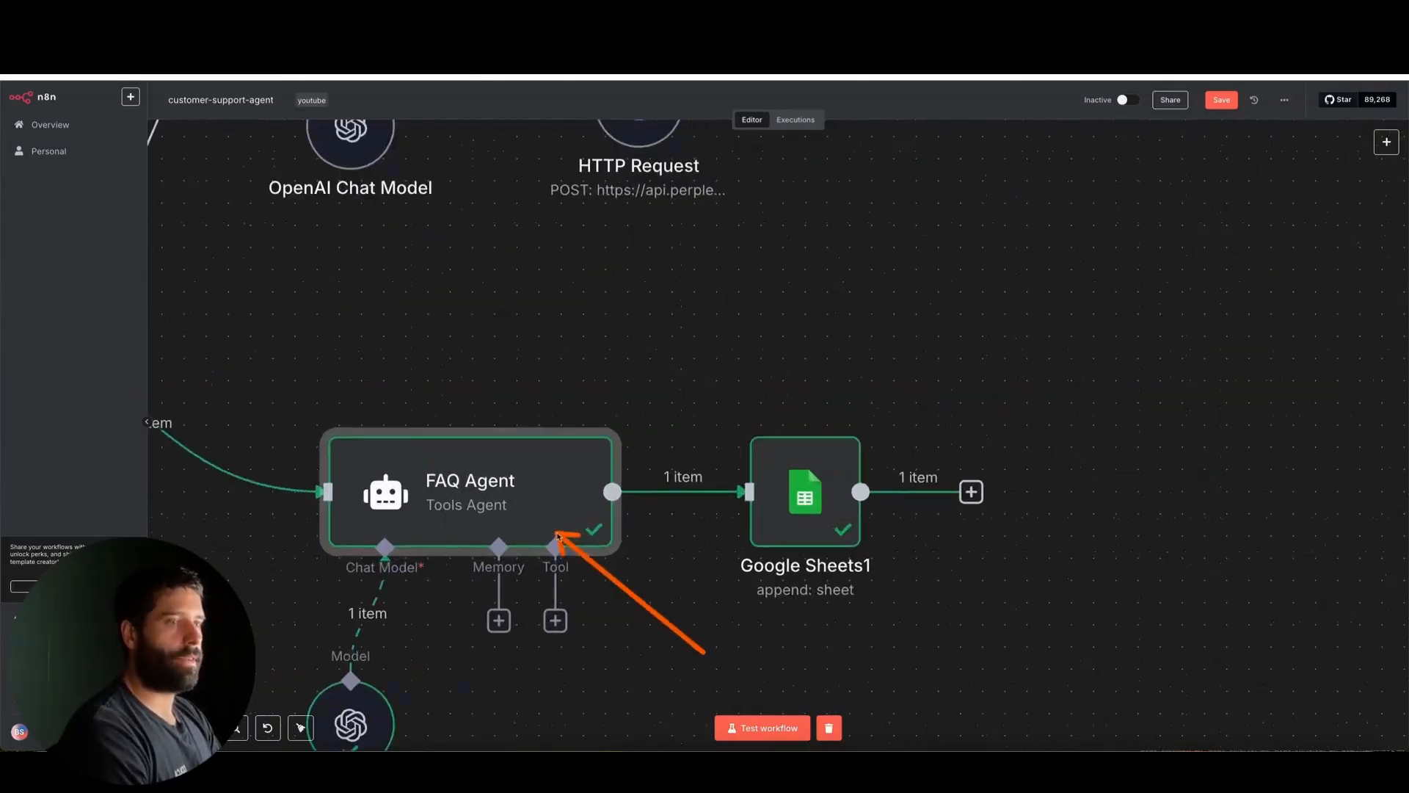
# Step: Examine the FAQ Agent's question and answer output, and the column mapping in the Google Sheets1 node
pyautogui.doubleClick(541, 504)
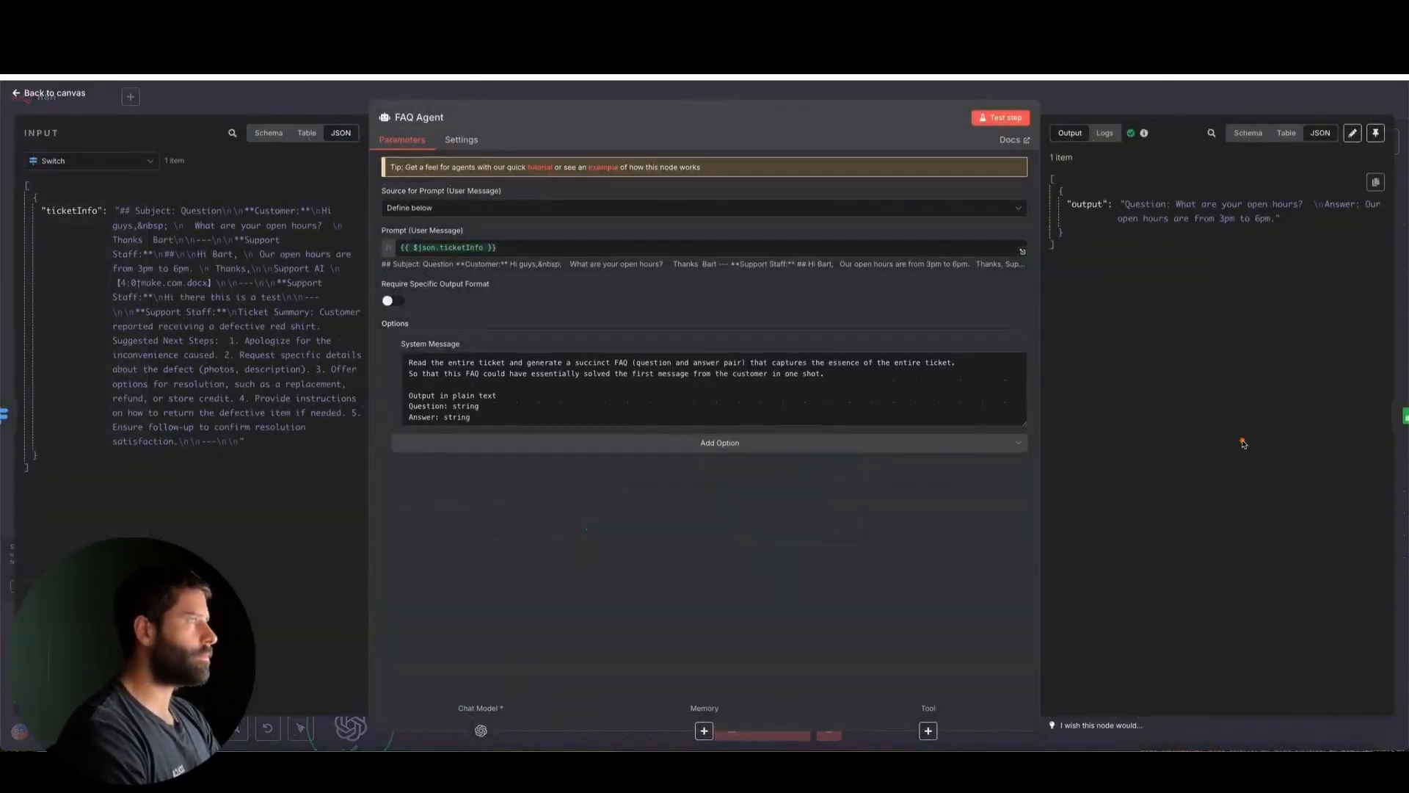
pyautogui.moveTo(1243, 443)
pyautogui.mouseDown()
pyautogui.moveTo(1204, 227)
pyautogui.moveTo(1321, 220)
pyautogui.moveTo(1145, 234)
pyautogui.moveTo(1236, 229)
pyautogui.mouseUp()
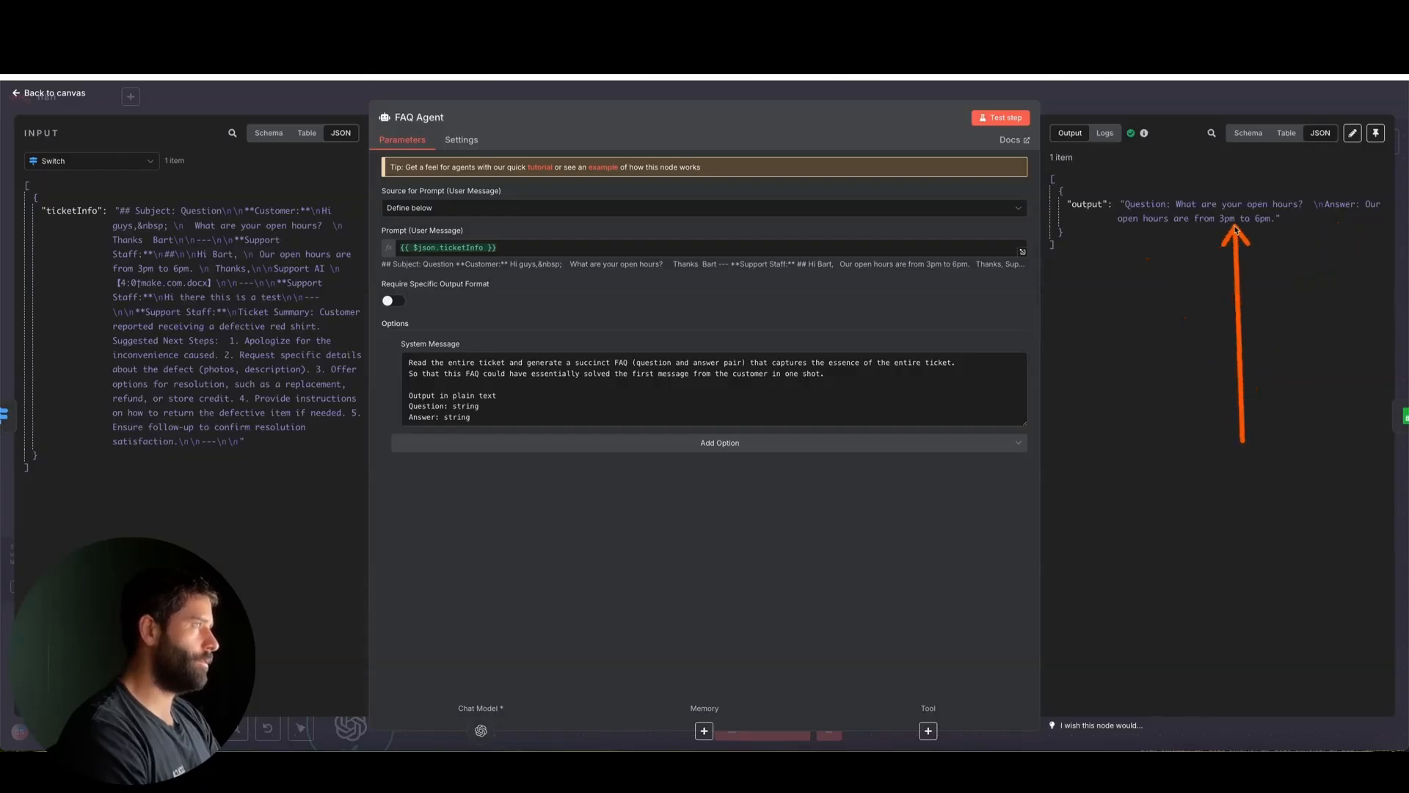
pyautogui.click(1194, 102)
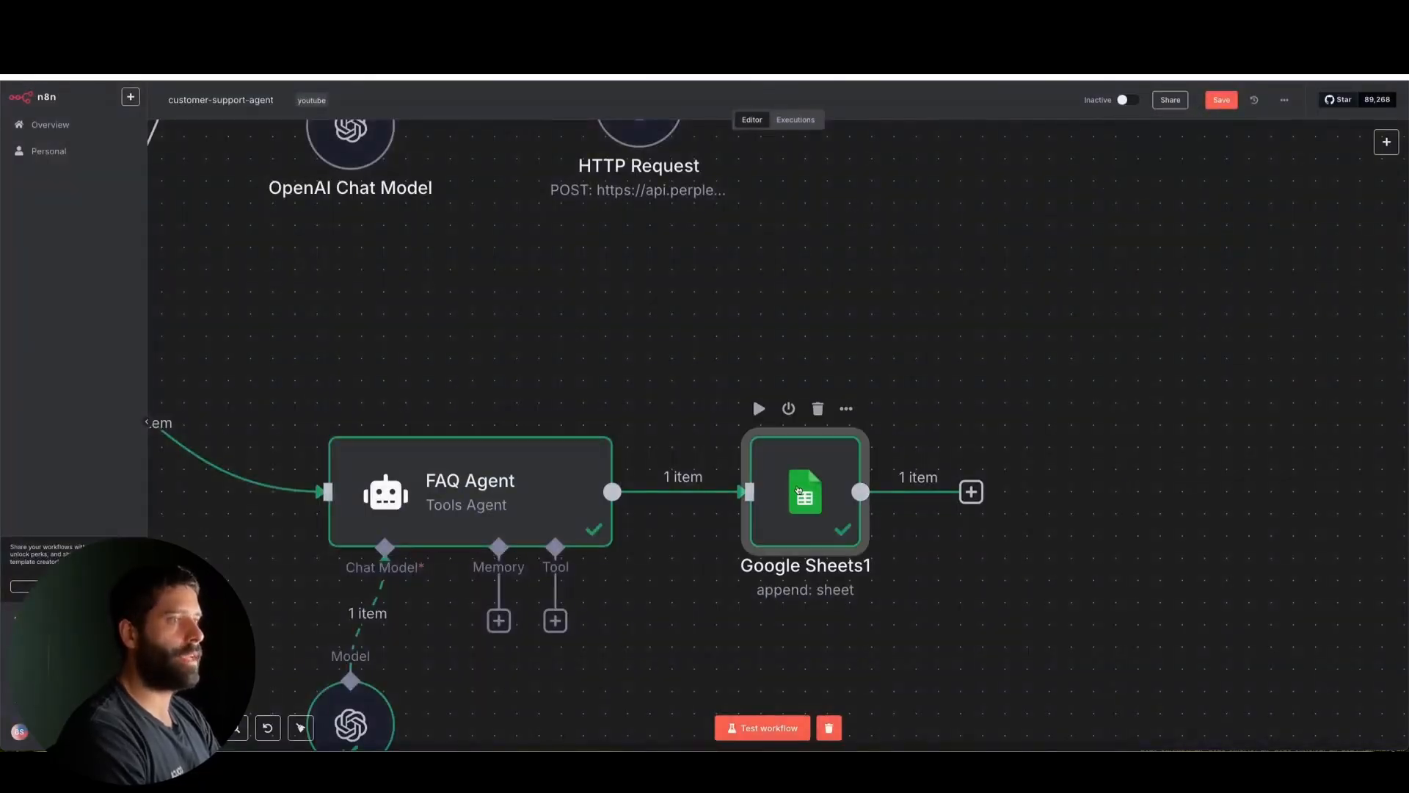
pyautogui.doubleClick(855, 470)
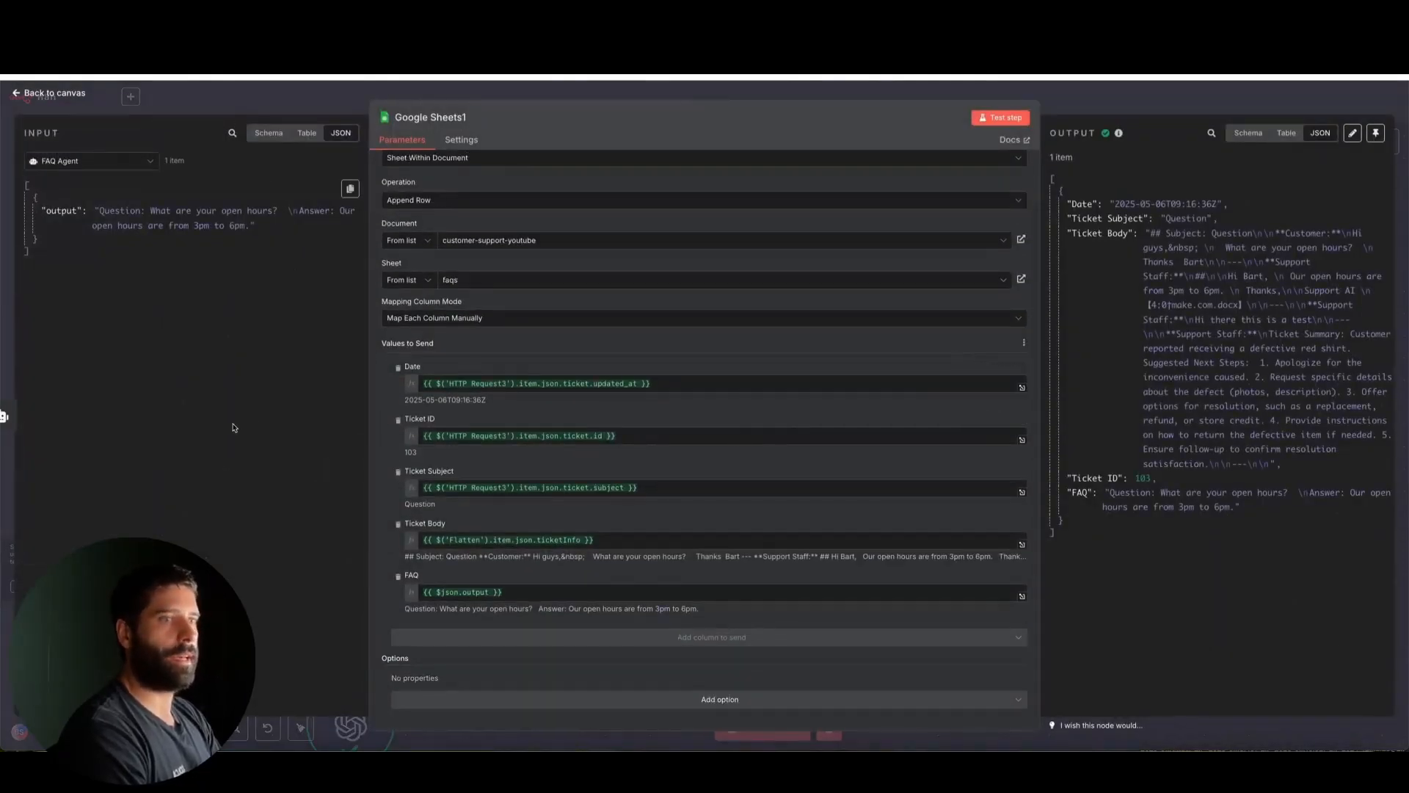
pyautogui.moveTo(201, 434)
pyautogui.mouseDown()
pyautogui.moveTo(381, 382)
pyautogui.moveTo(317, 301)
pyautogui.moveTo(179, 227)
pyautogui.moveTo(354, 367)
pyautogui.moveTo(356, 415)
pyautogui.moveTo(417, 567)
pyautogui.mouseUp()
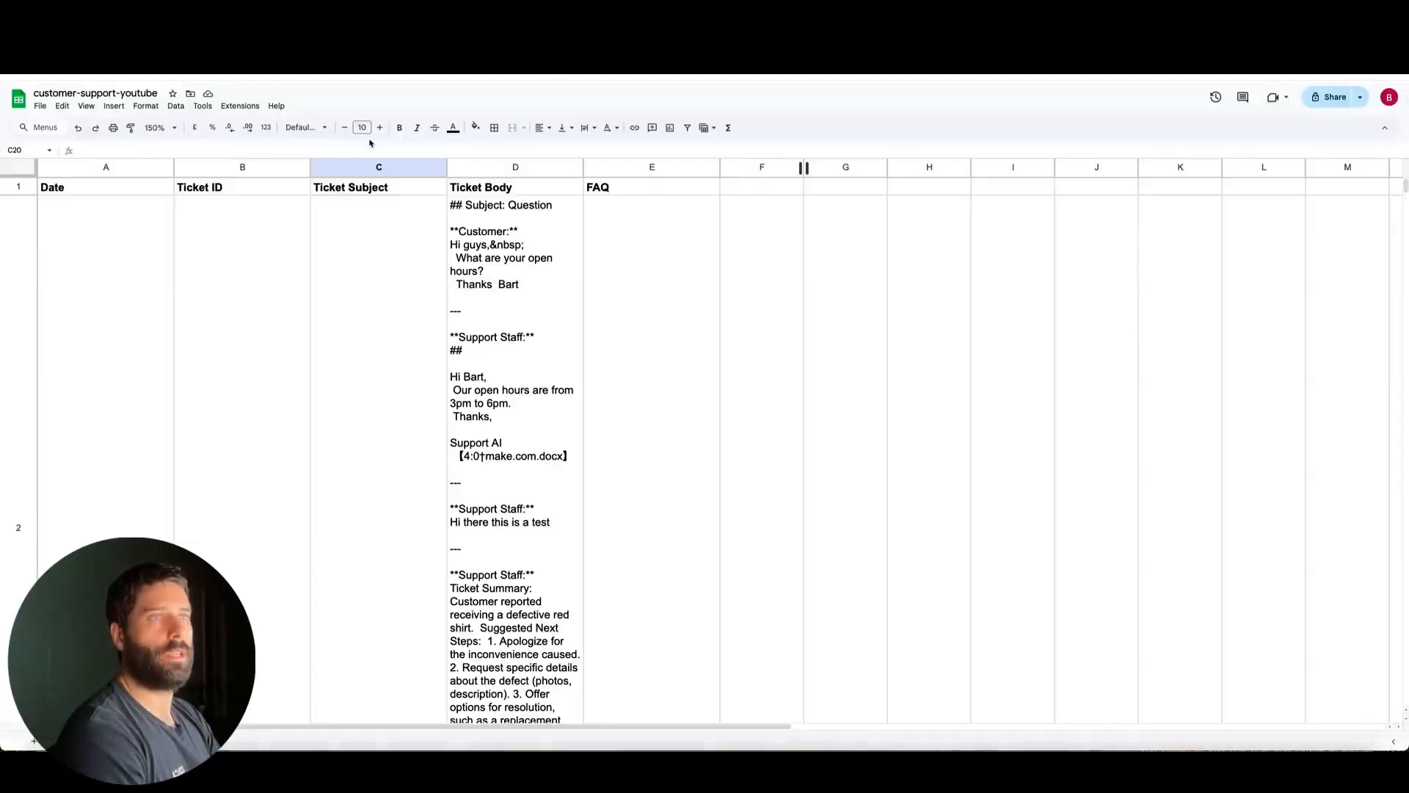
# Step: Find the new FAQ entry in the customer-support-youtube spreadsheet and widen columns A to E
pyautogui.scroll(-10, 428, 305)
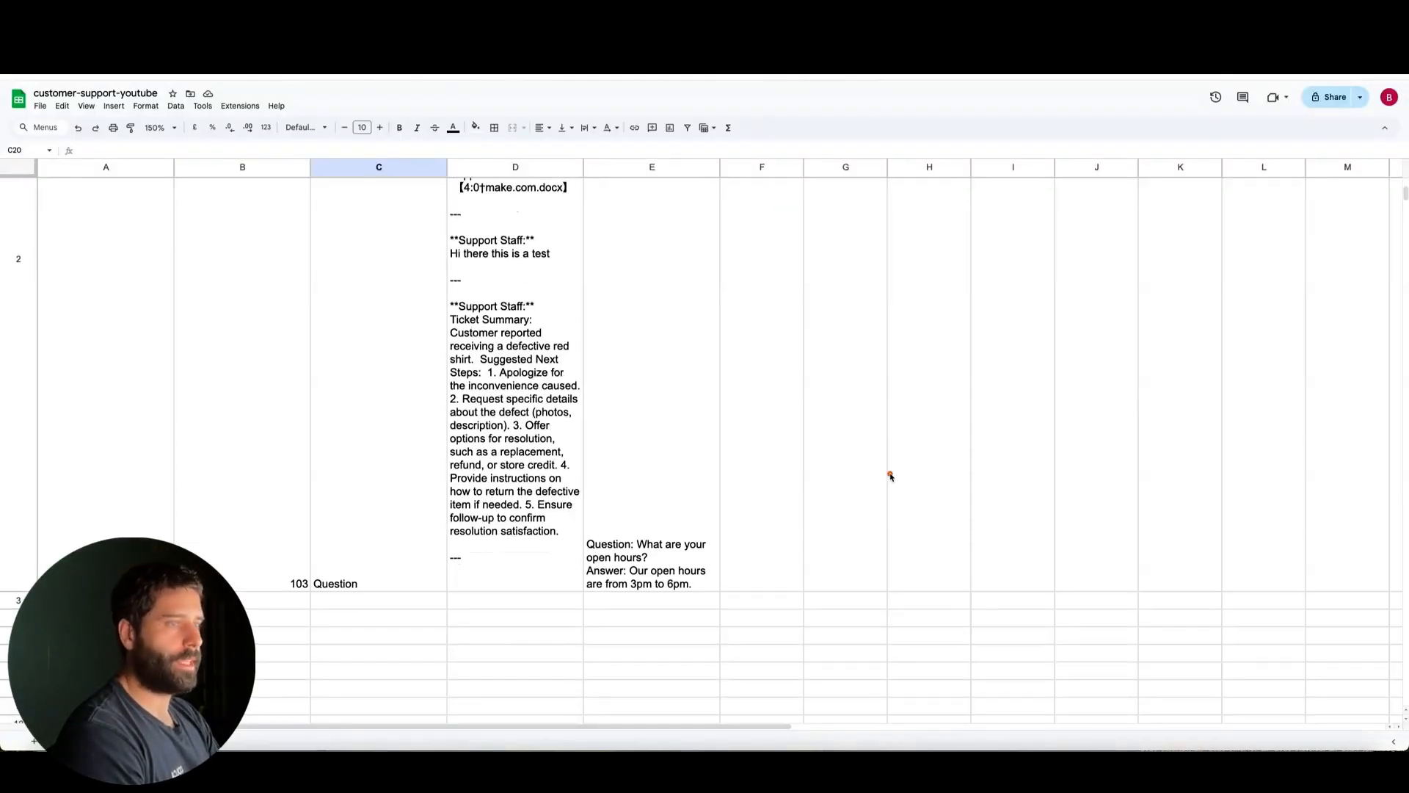
pyautogui.moveTo(890, 476); pyautogui.dragTo(705, 541)
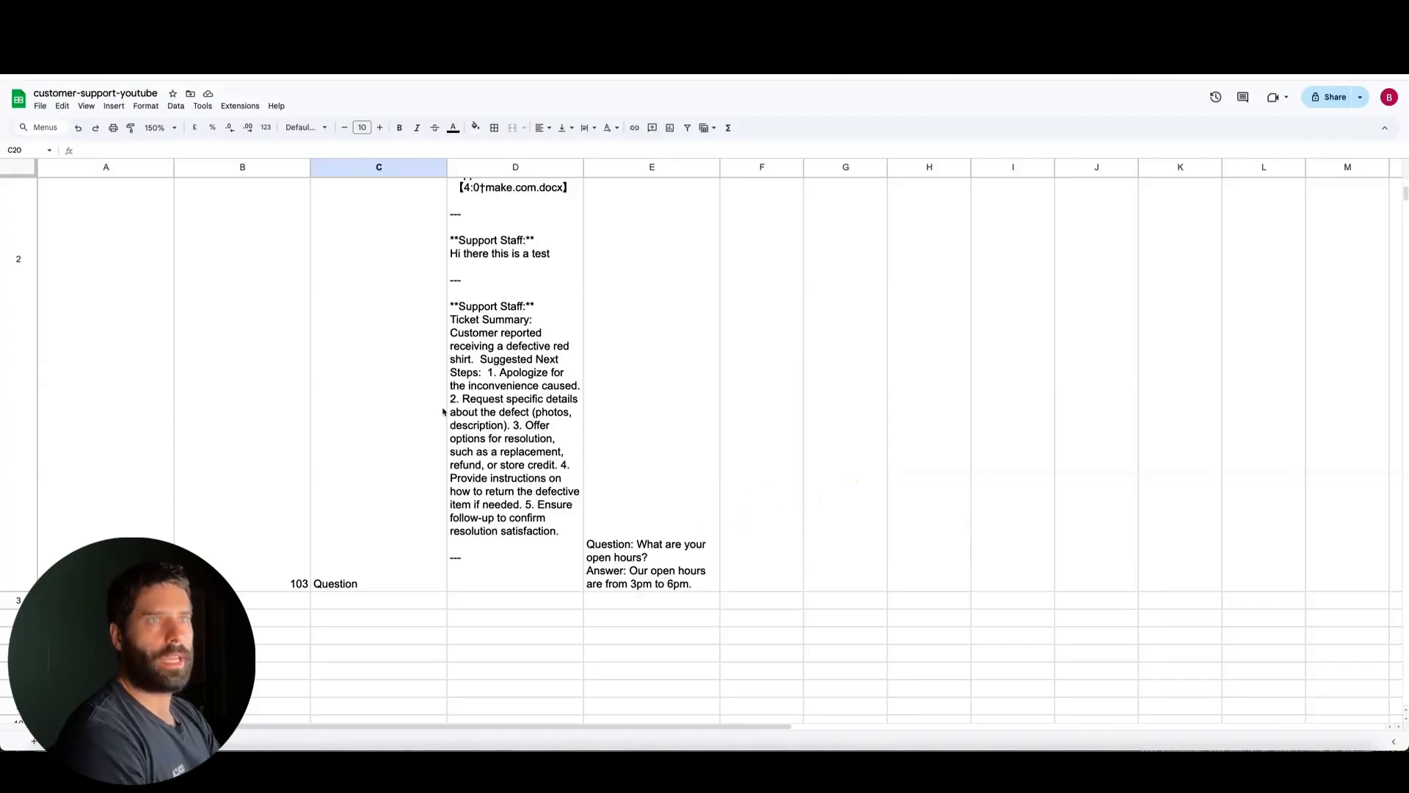
pyautogui.moveTo(71, 172); pyautogui.dragTo(959, 172)
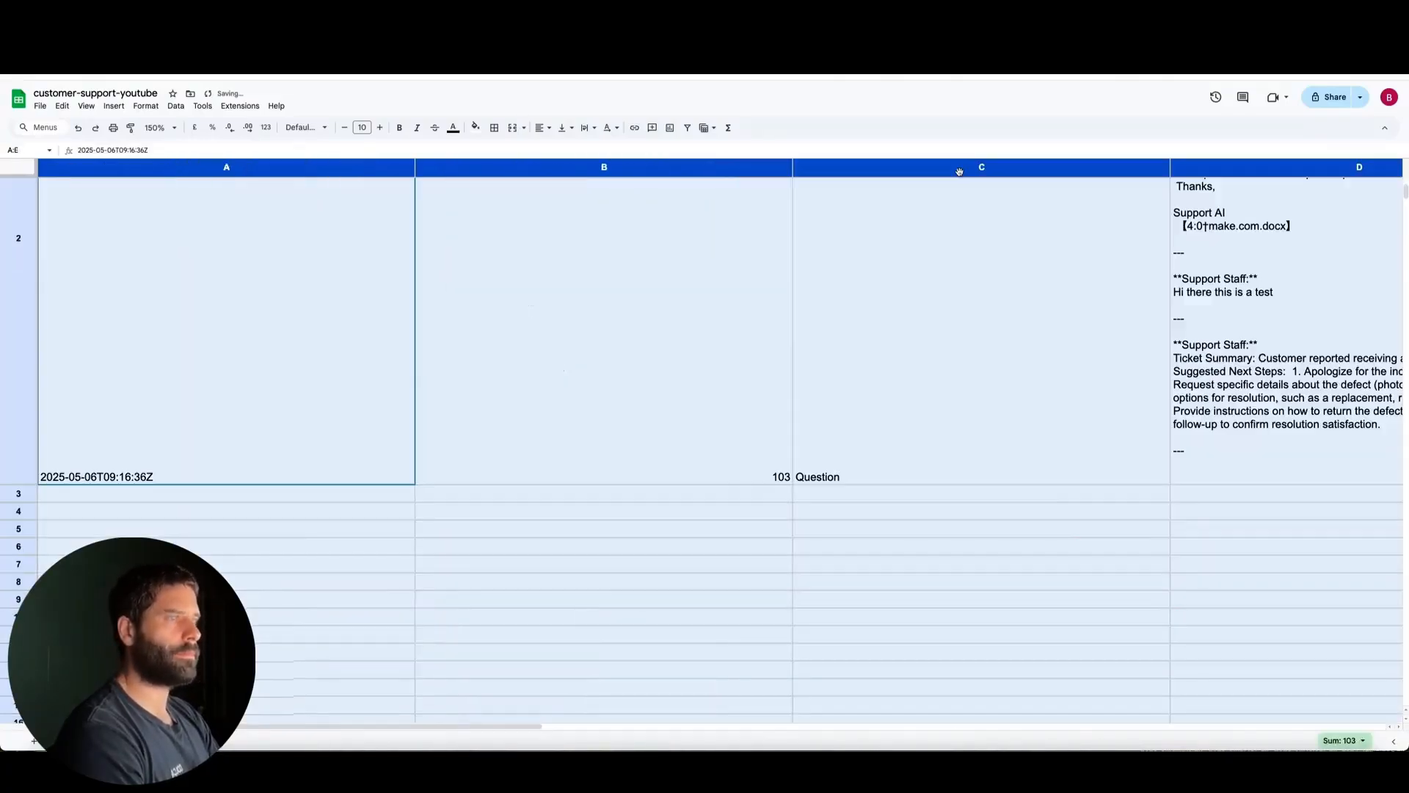
# Step: Review the logged row for ticket 103 across its date, ticket ID, subject, body and FAQ columns
pyautogui.scroll(-2, 1066, 359)
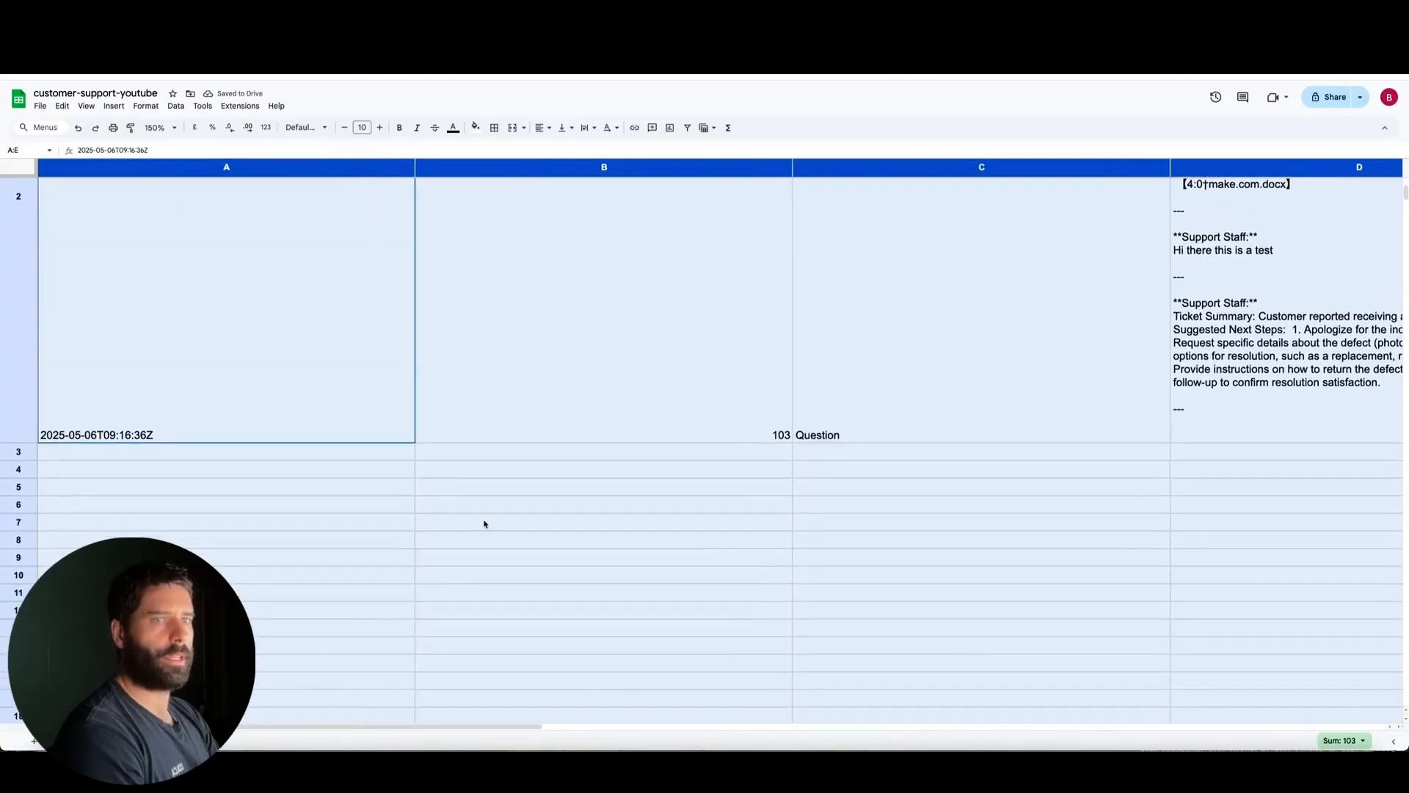
pyautogui.moveTo(527, 557)
pyautogui.mouseDown()
pyautogui.moveTo(337, 384)
pyautogui.moveTo(324, 403)
pyautogui.moveTo(637, 434)
pyautogui.moveTo(886, 404)
pyautogui.mouseUp()
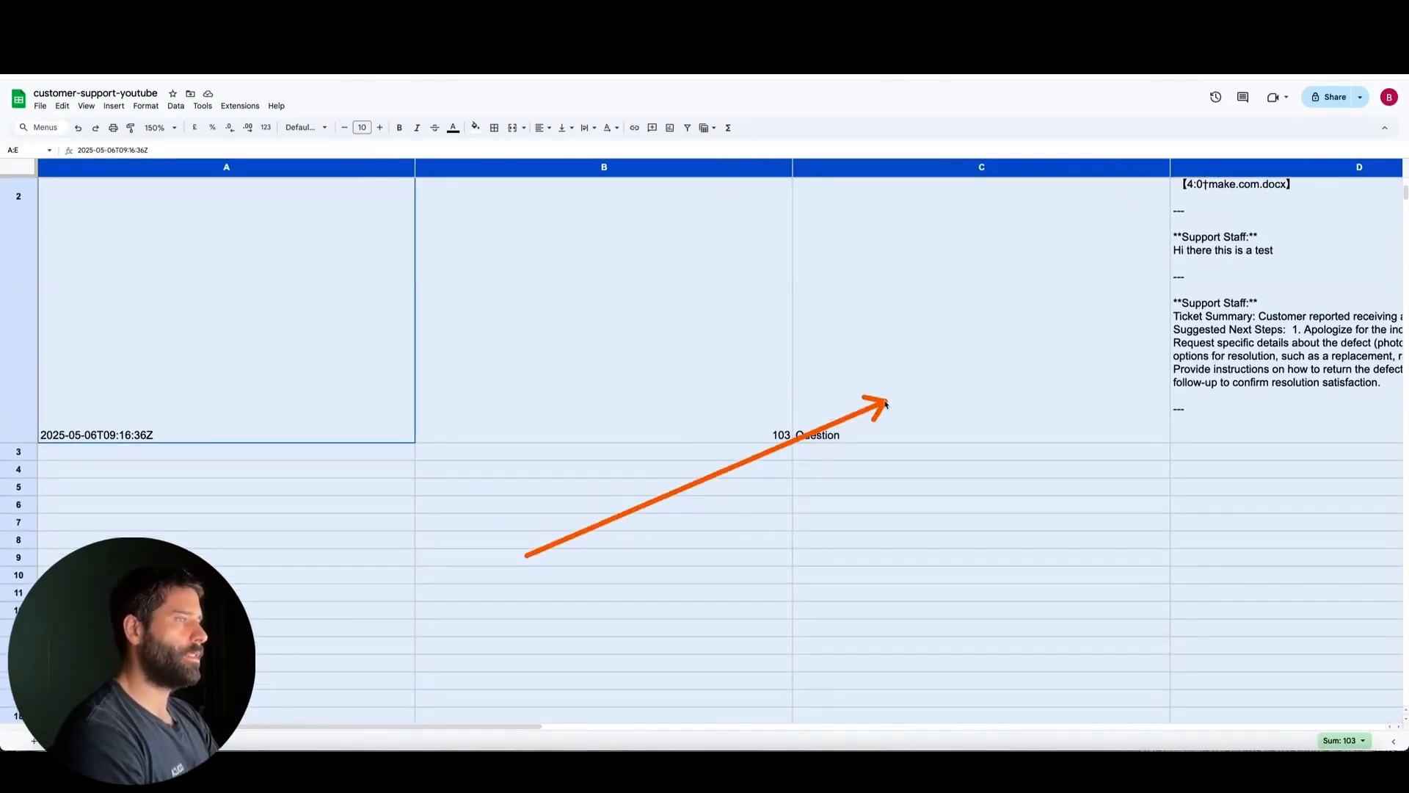
pyautogui.hscroll(5, 969, 428)
pyautogui.moveTo(1074, 449); pyautogui.dragTo(758, 282)
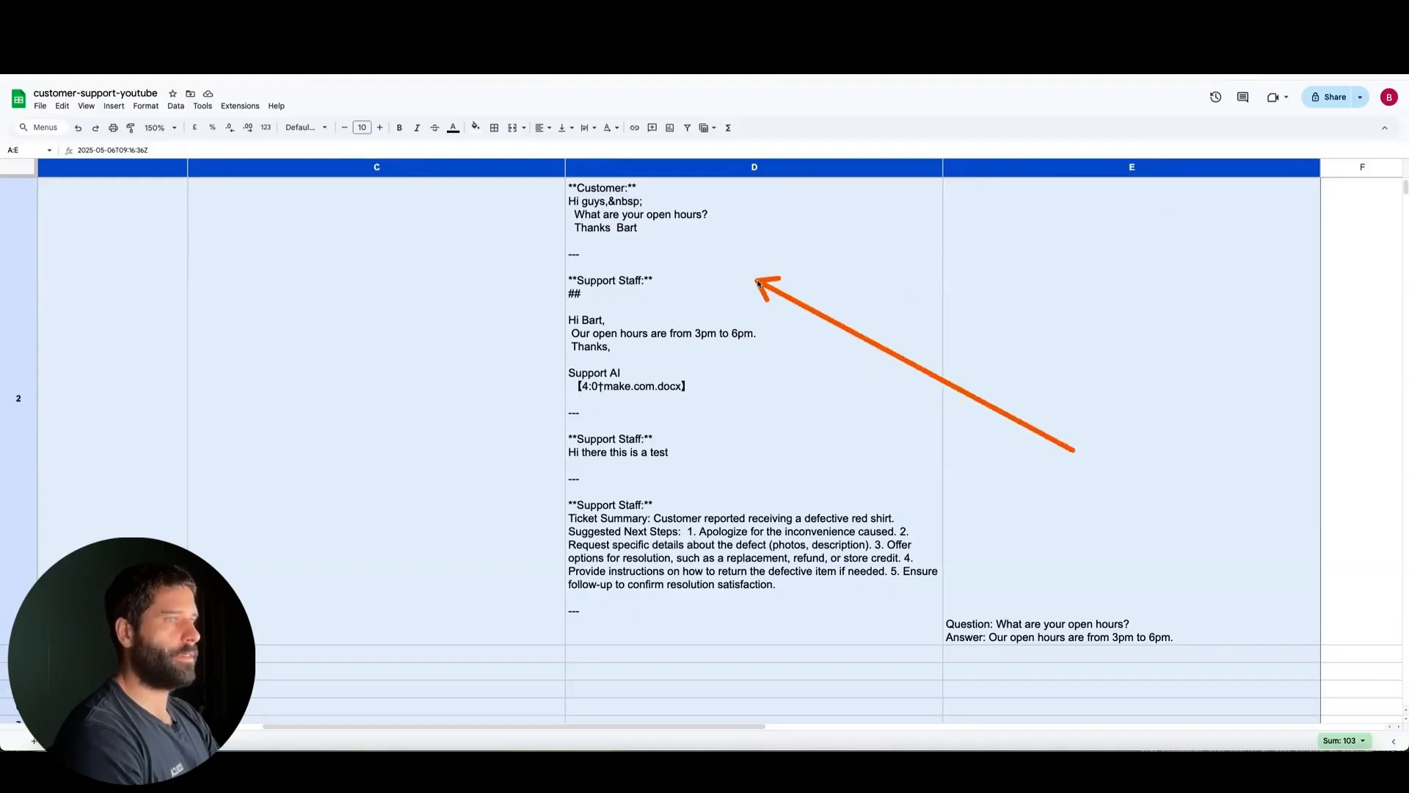
pyautogui.scroll(-3, 1189, 509)
pyautogui.hscroll(3, 1188, 510)
pyautogui.moveTo(1190, 506); pyautogui.dragTo(966, 457)
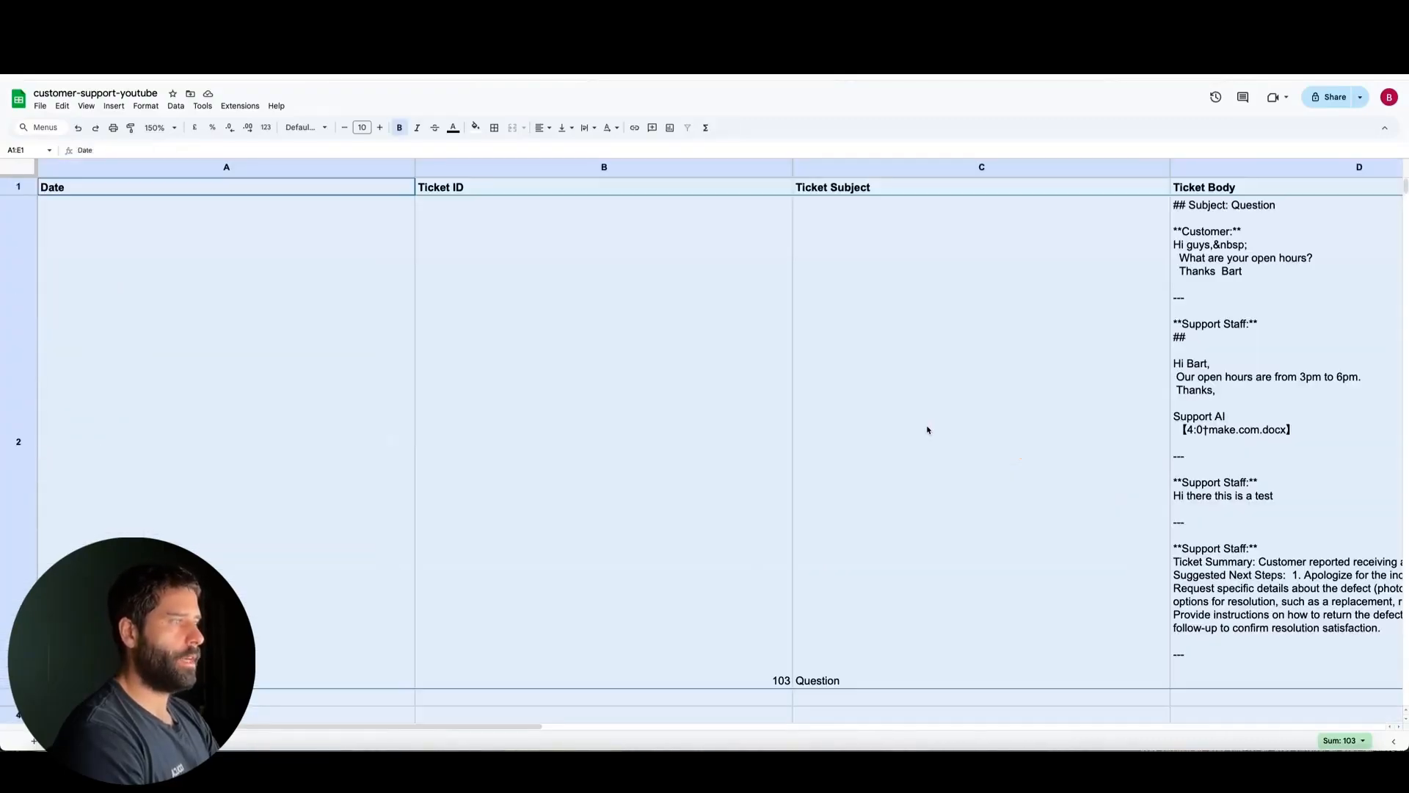
pyautogui.hscroll(10, 928, 430)
pyautogui.scroll(-1, 928, 430)
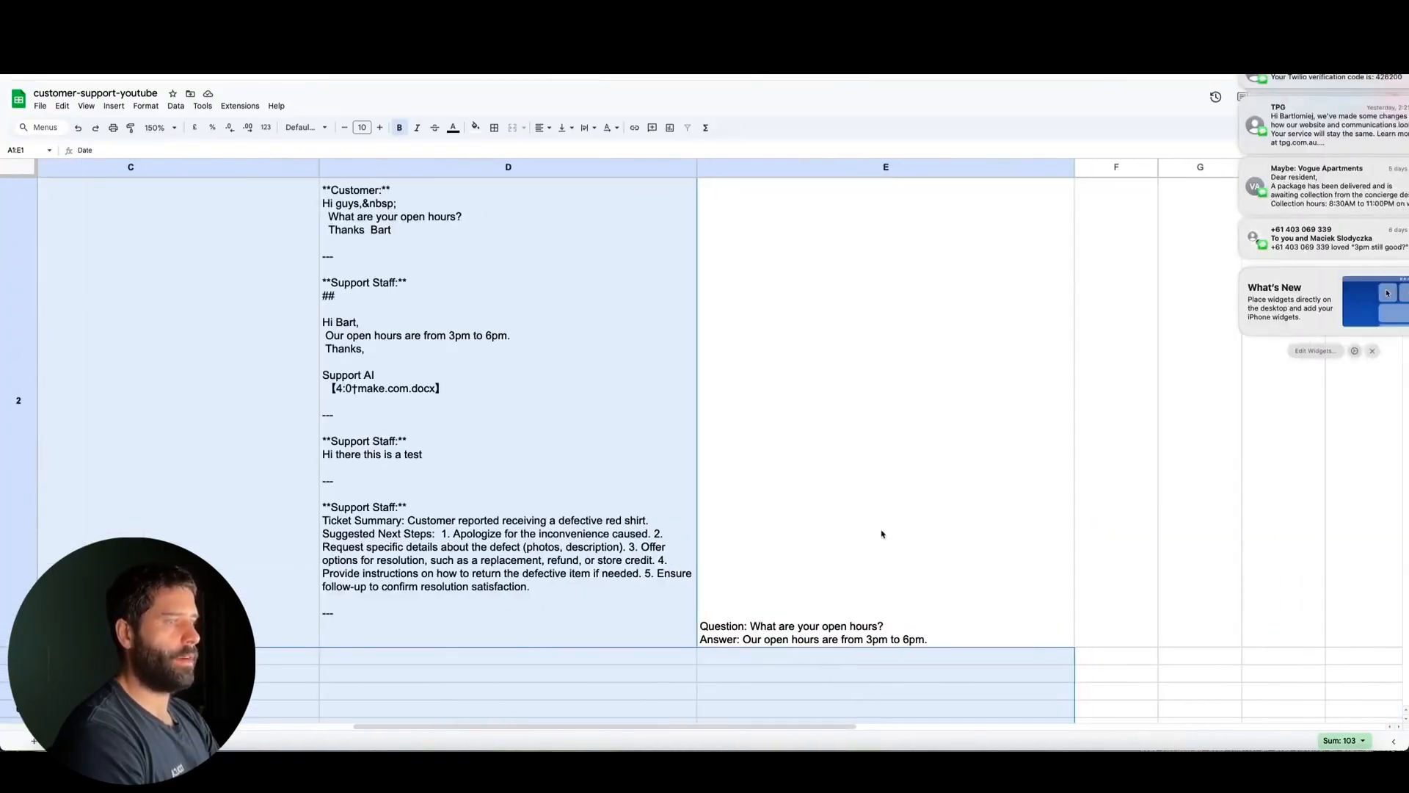
pyautogui.click(956, 535)
pyautogui.scroll(-2, 965, 544)
pyautogui.hscroll(2, 965, 544)
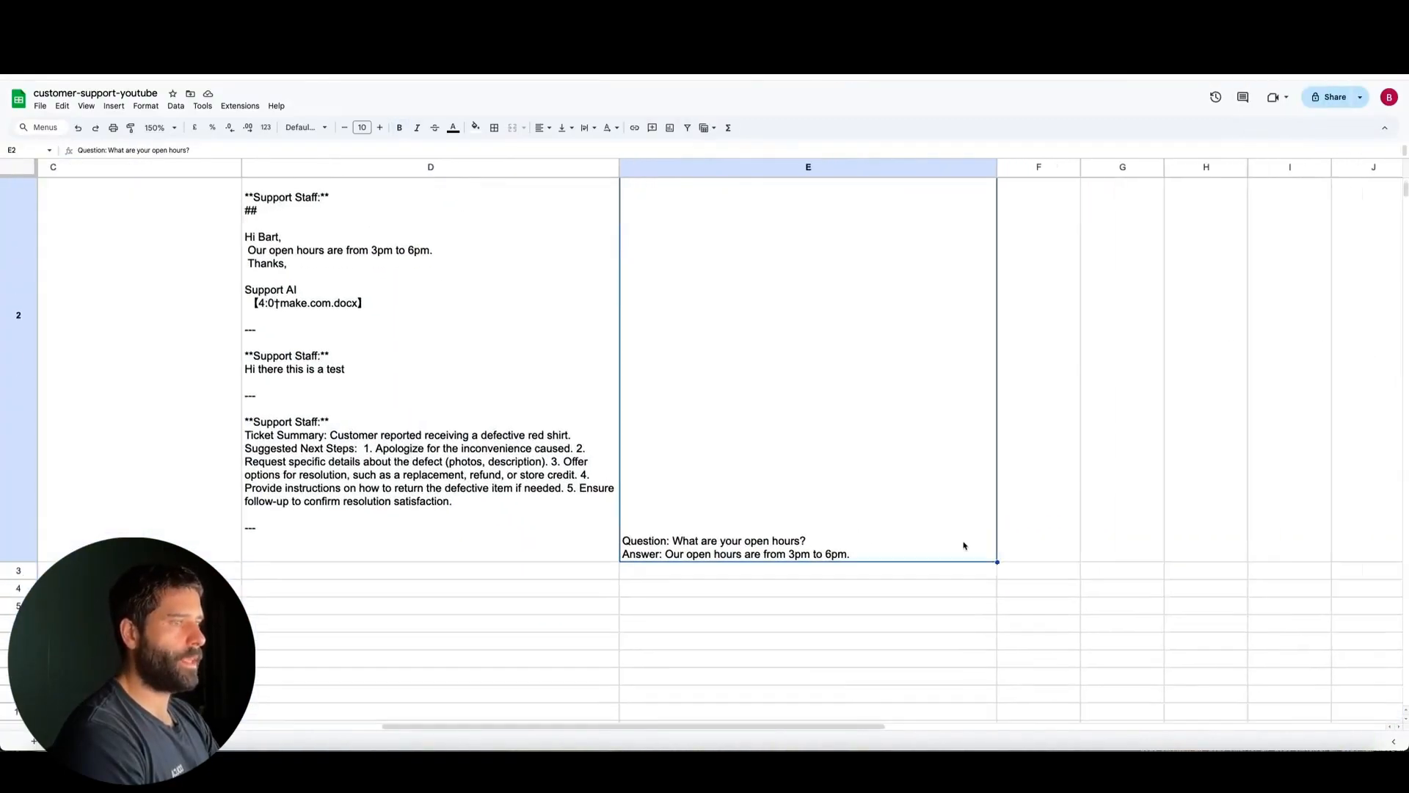
# Step: Add the header "Reviewed" in cell F1 beside the FAQ column and select cell F2 below it
pyautogui.click(994, 471)
pyautogui.scroll(3, 1006, 455)
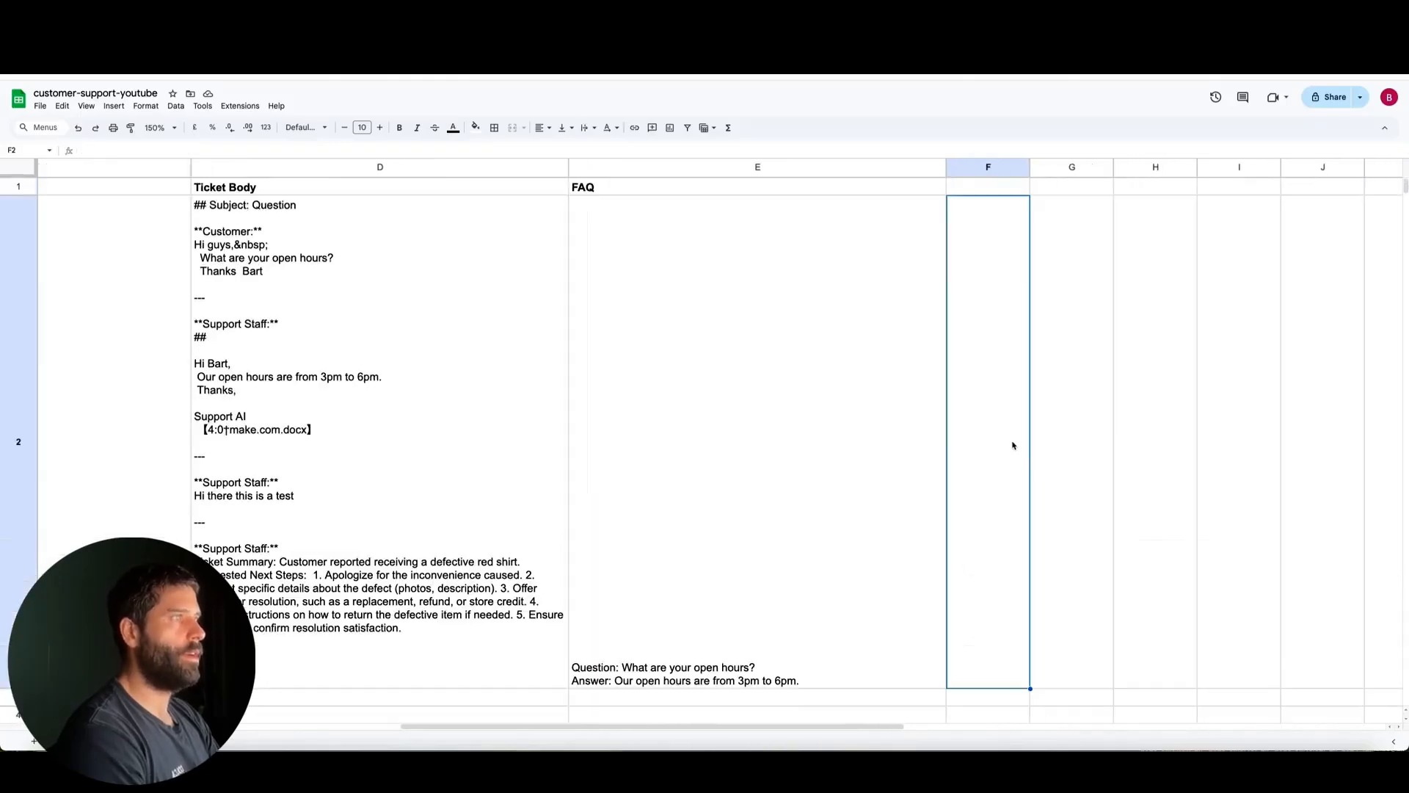
pyautogui.hscroll(-1, 976, 264)
pyautogui.click(987, 183)
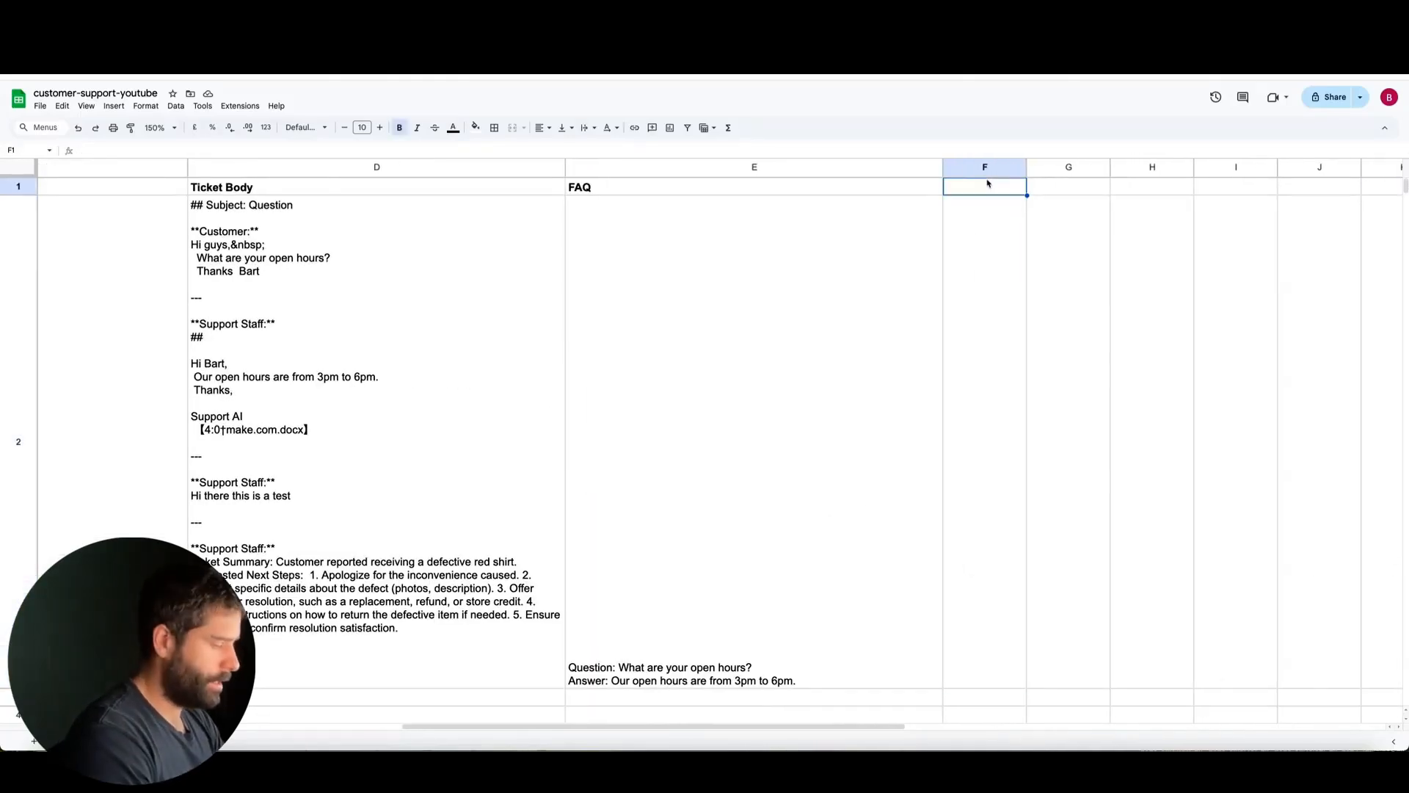
pyautogui.write('Reviewed')
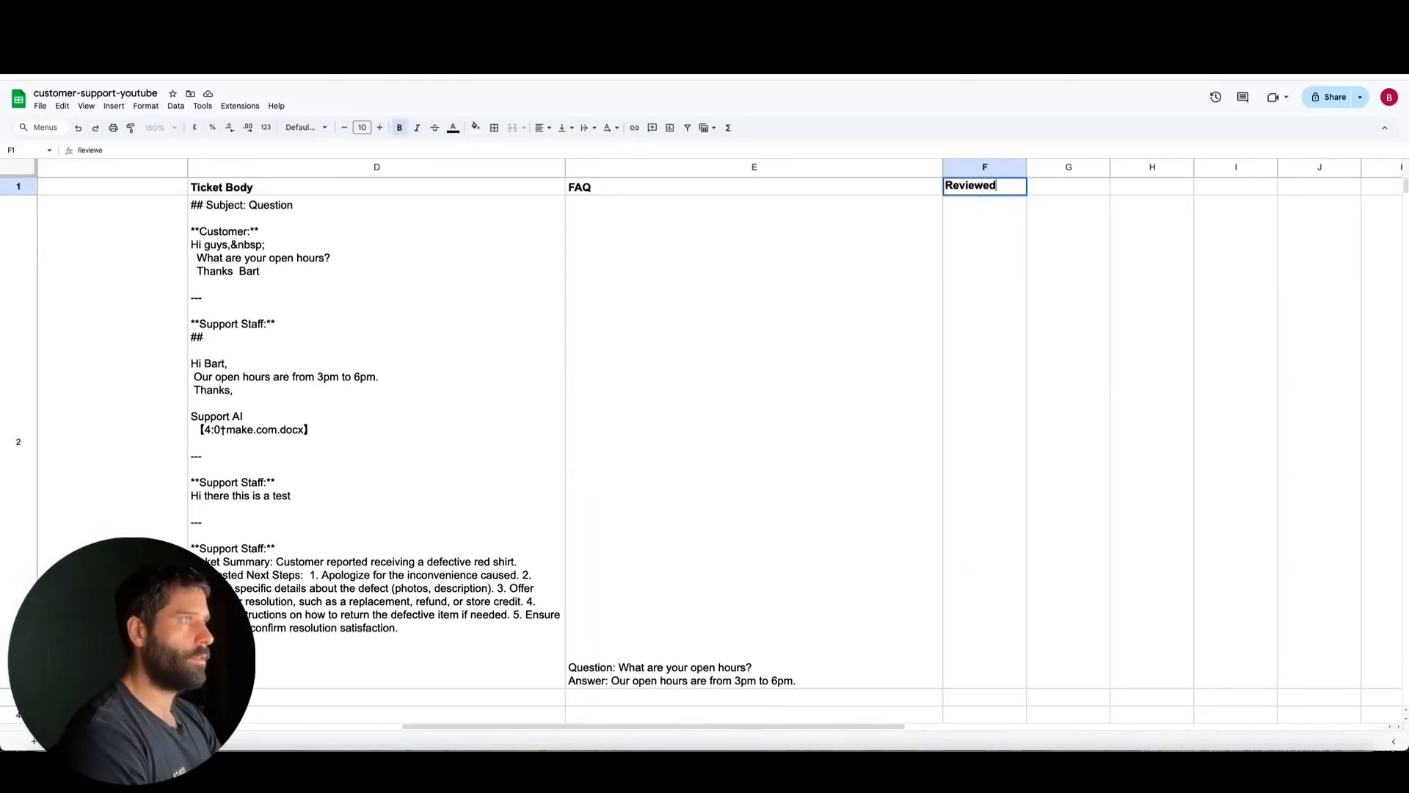
pyautogui.scroll(-3, 1085, 412)
pyautogui.click(953, 428)
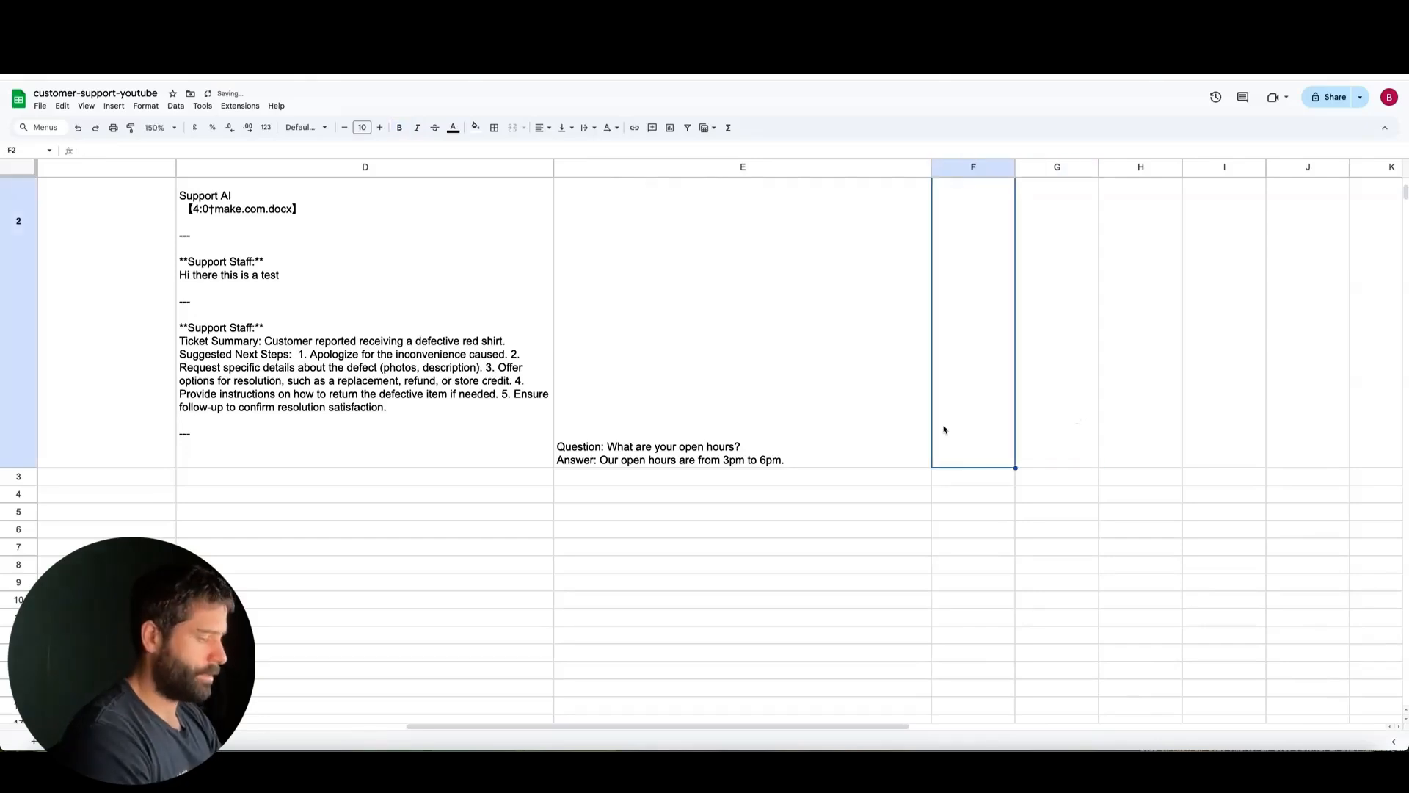
# Step: Enter YES in cell F2 to mark the logged FAQ entry as reviewed
pyautogui.write('YES')
pyautogui.click(1050, 544)
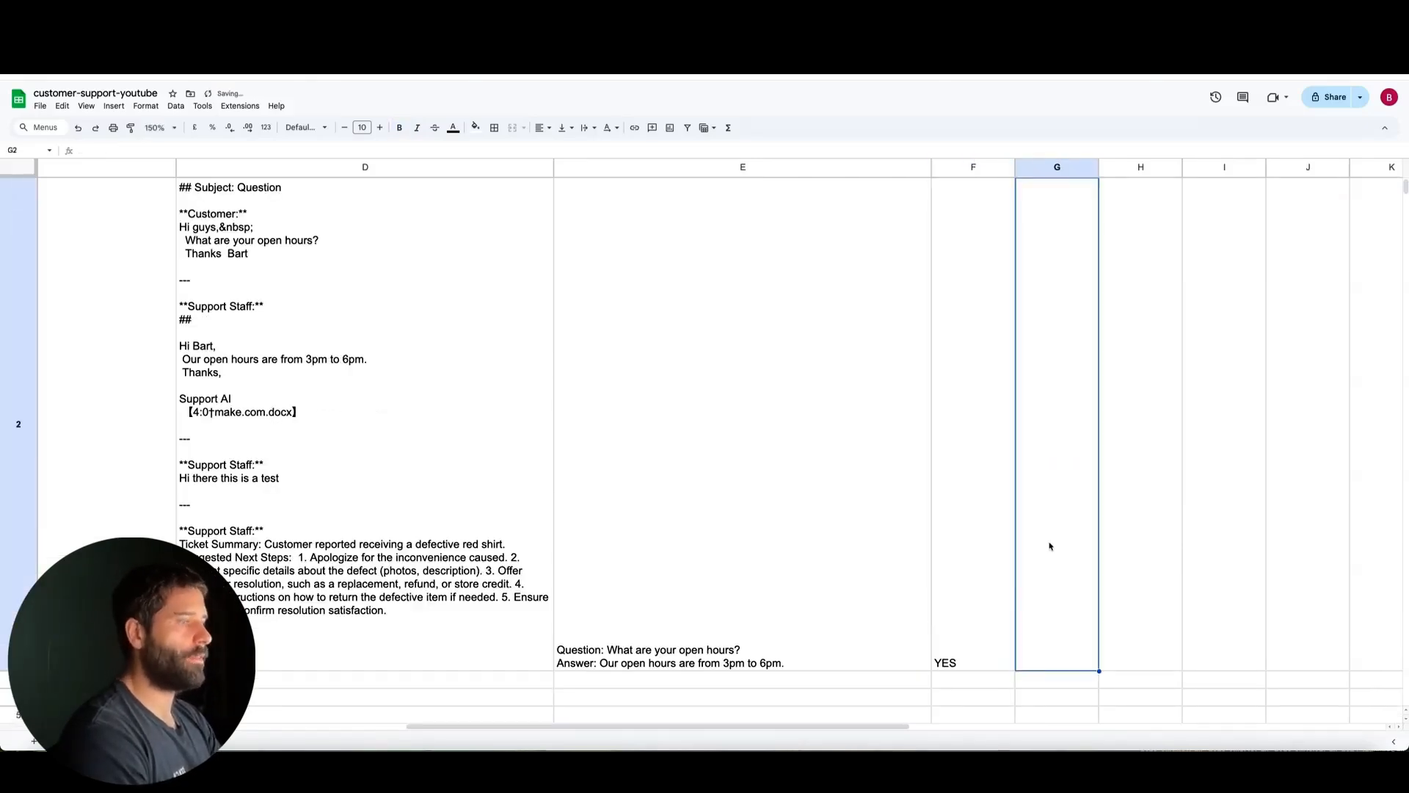
pyautogui.scroll(-3, 1049, 545)
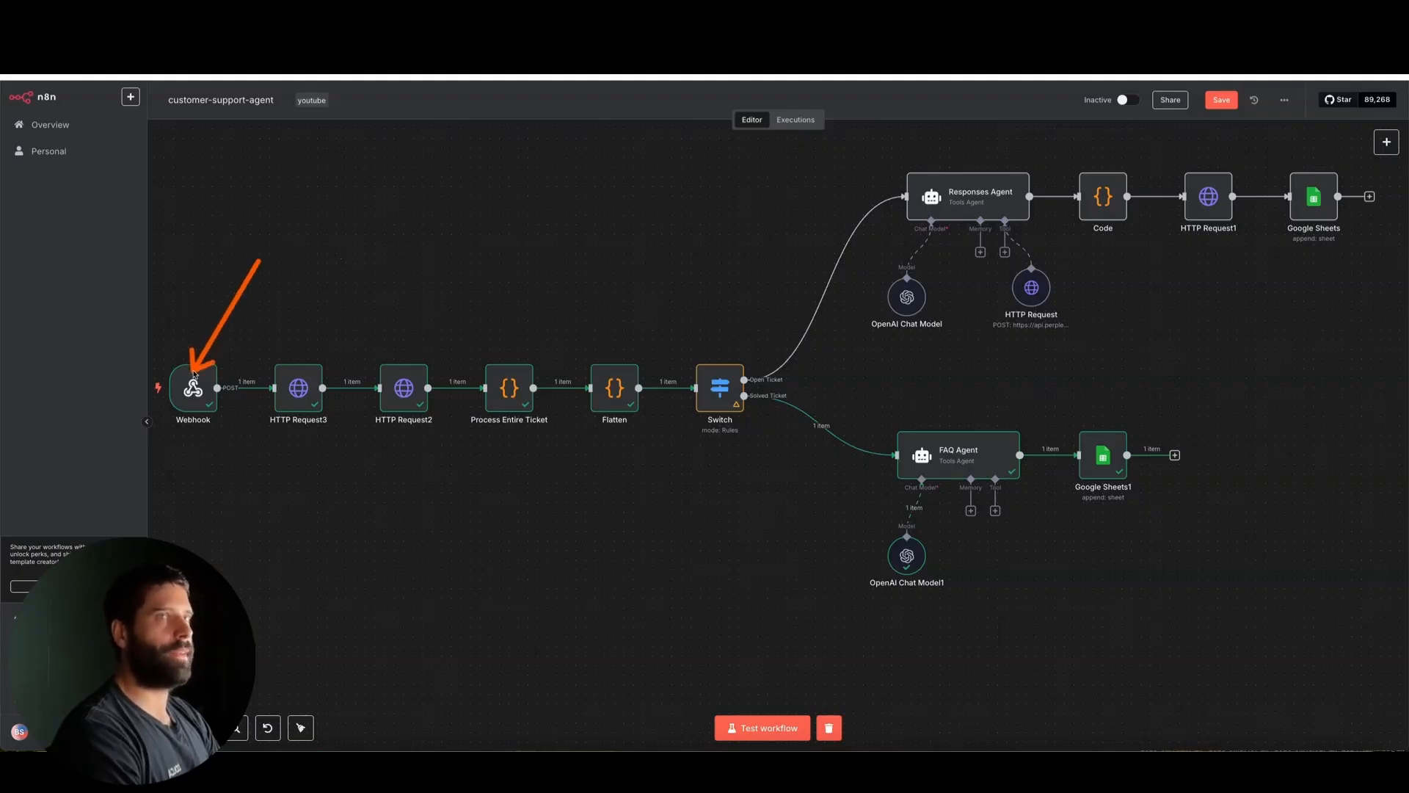
# Step: Switch to the Zendesk admin and create the tested webhook
pyautogui.moveTo(195, 371)
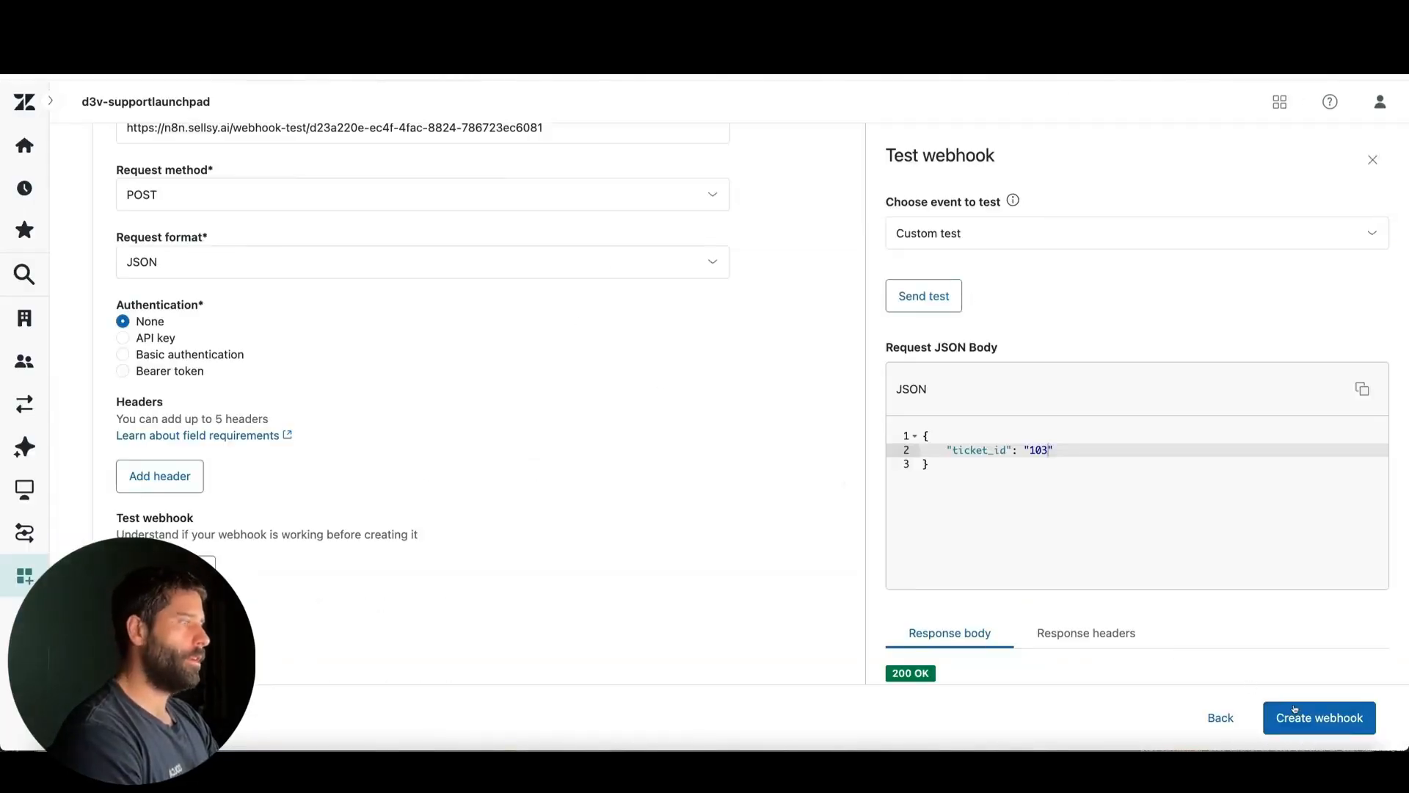
pyautogui.click(1310, 723)
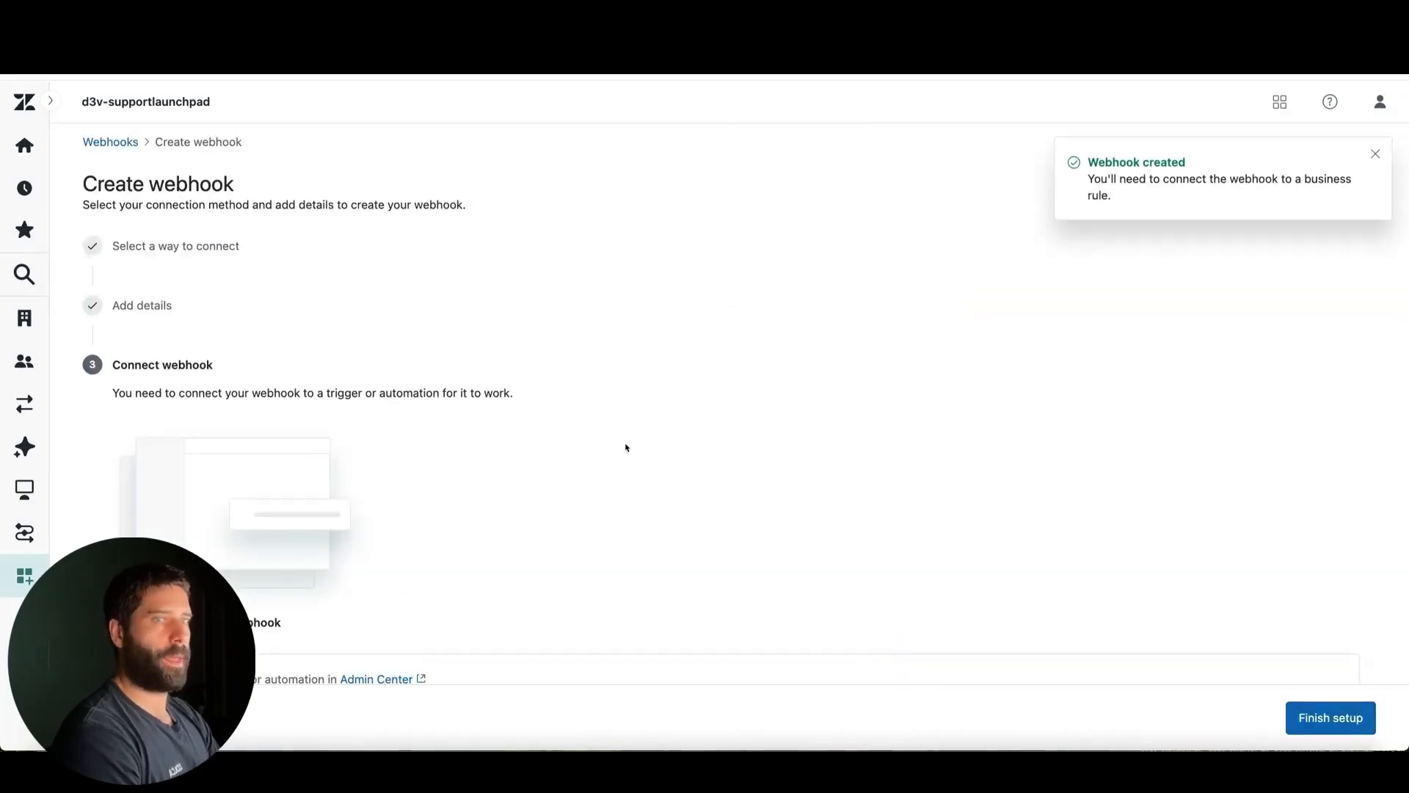
pyautogui.scroll(-3, 884, 444)
pyautogui.scroll(3, 883, 444)
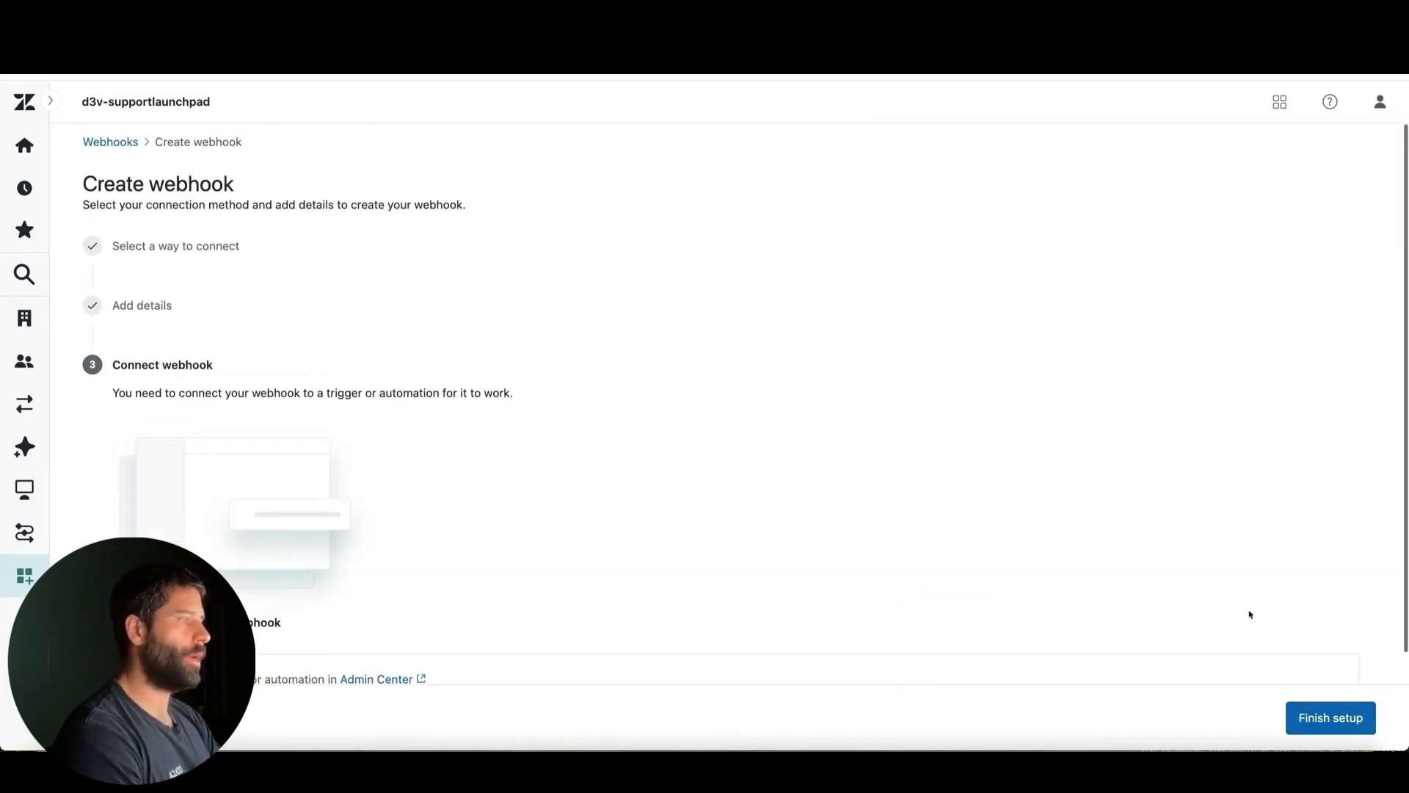
# Step: Switch to n8n and copy the Webhook node's production URL
pyautogui.click(136, 44)
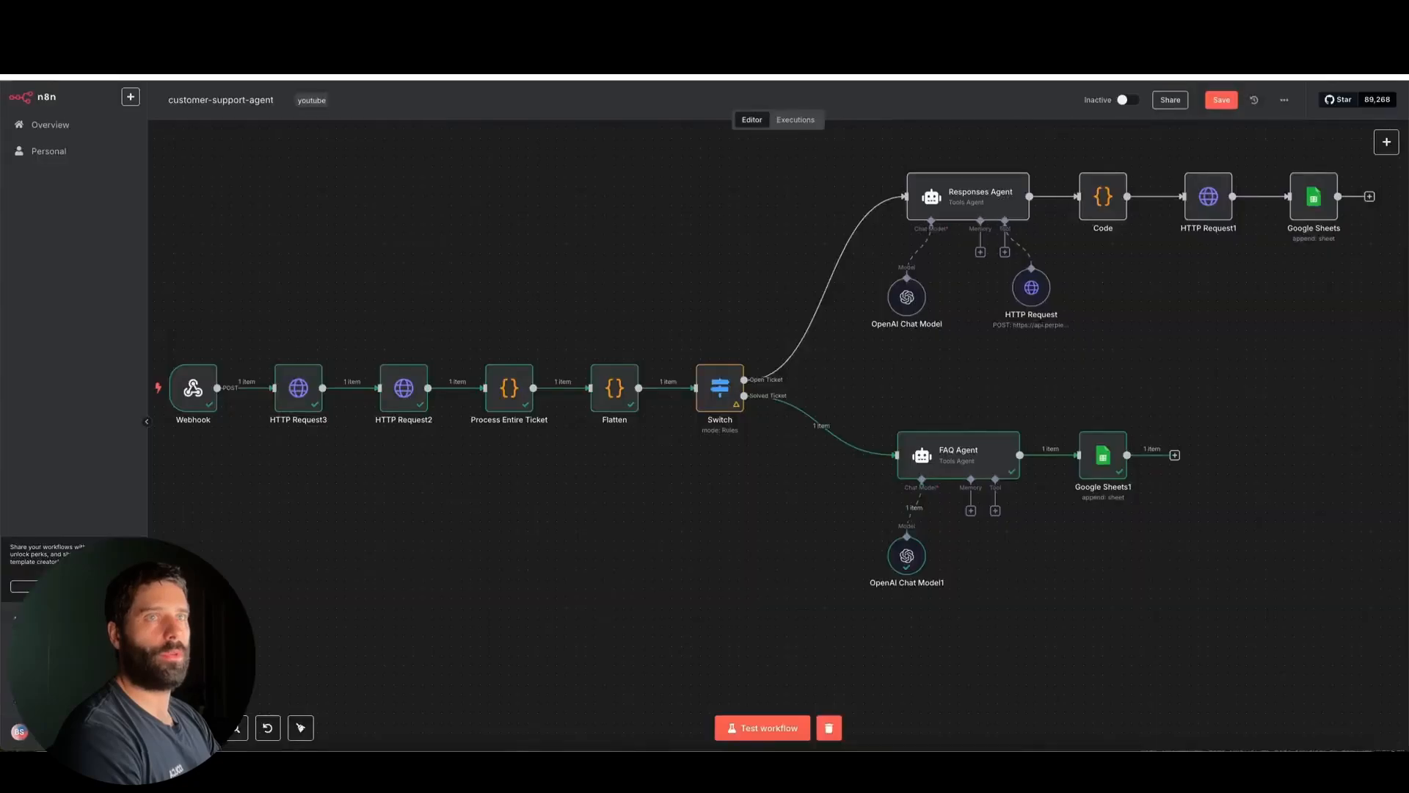
pyautogui.doubleClick(193, 388)
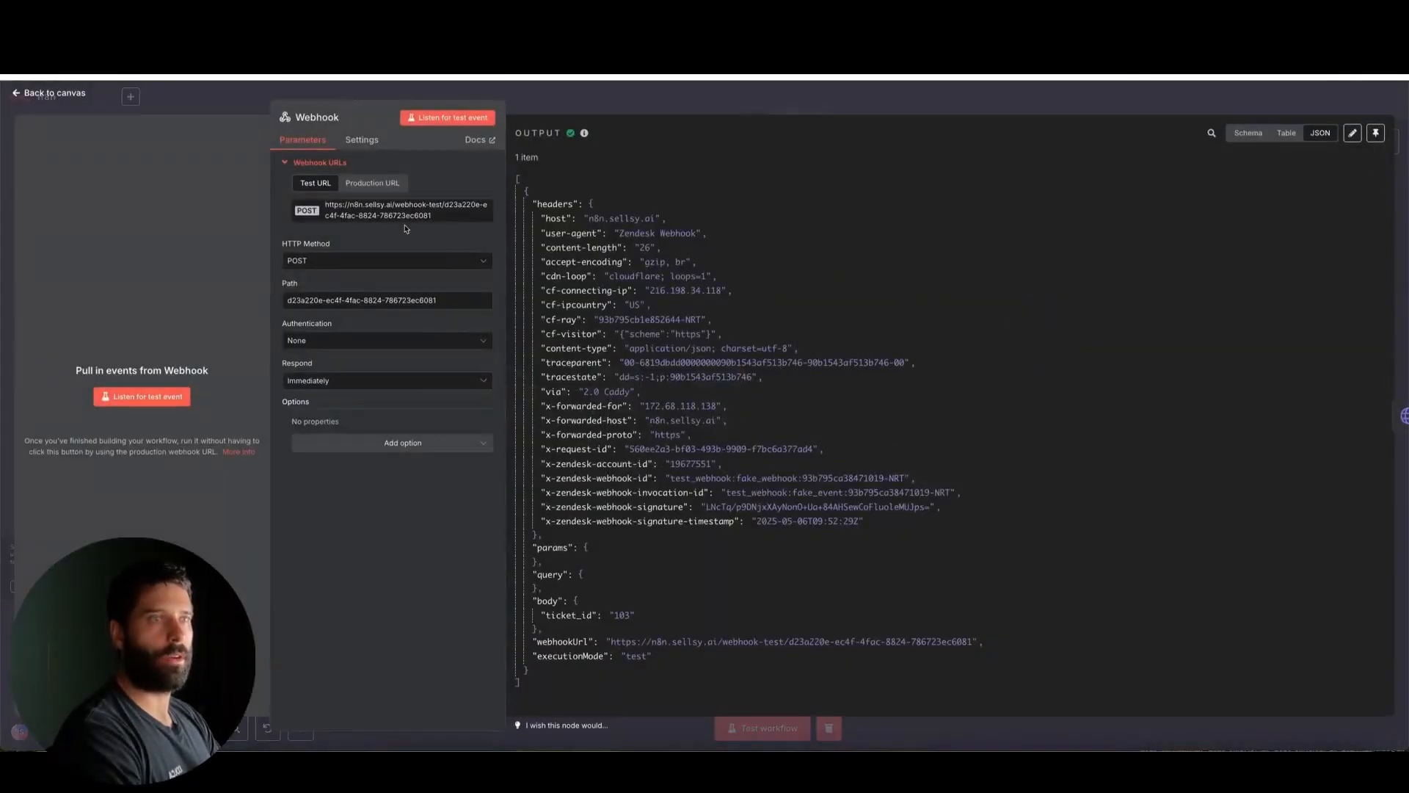
pyautogui.click(367, 182)
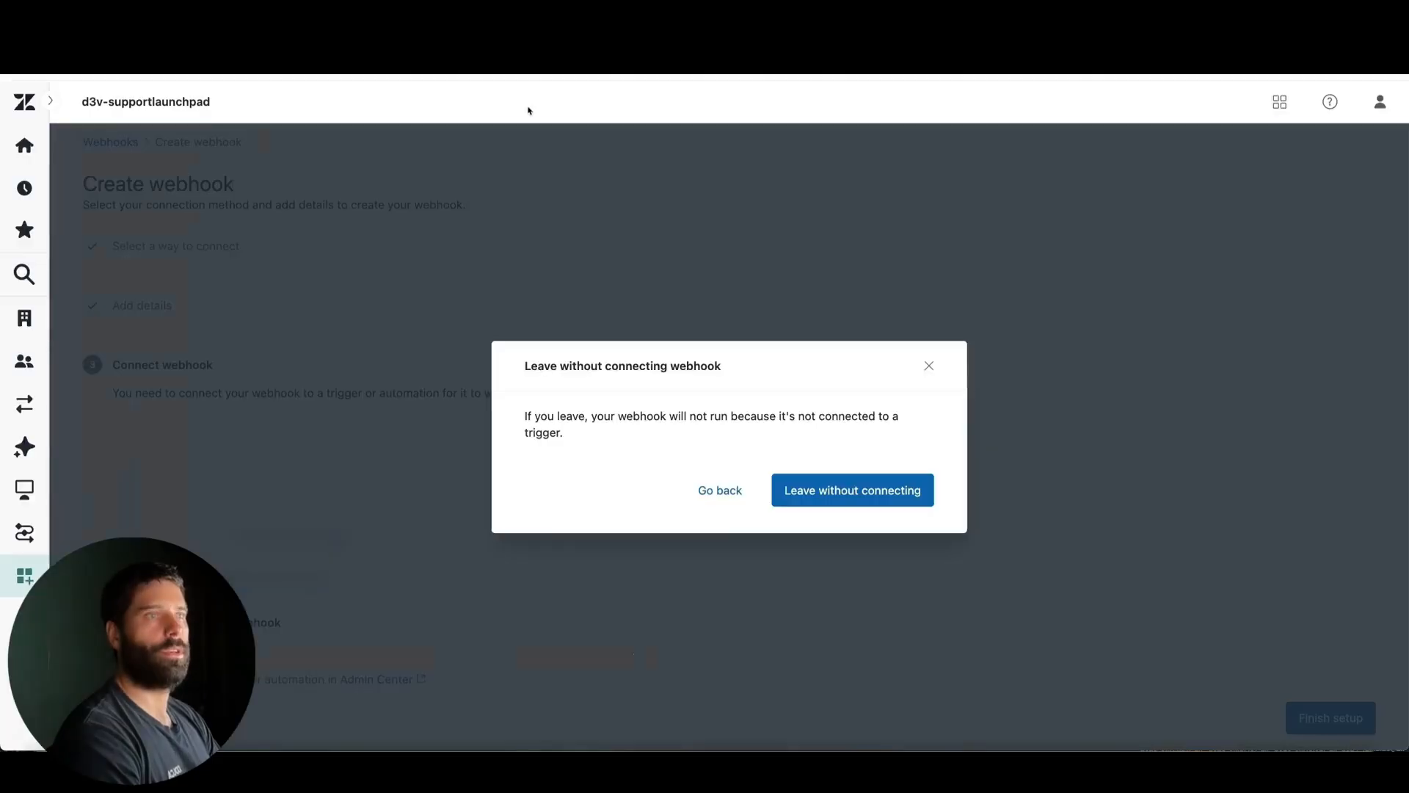
# Step: Back in Zendesk, leave the webhook setup without connecting a trigger and open n8n-webhook for editing
pyautogui.click(852, 489)
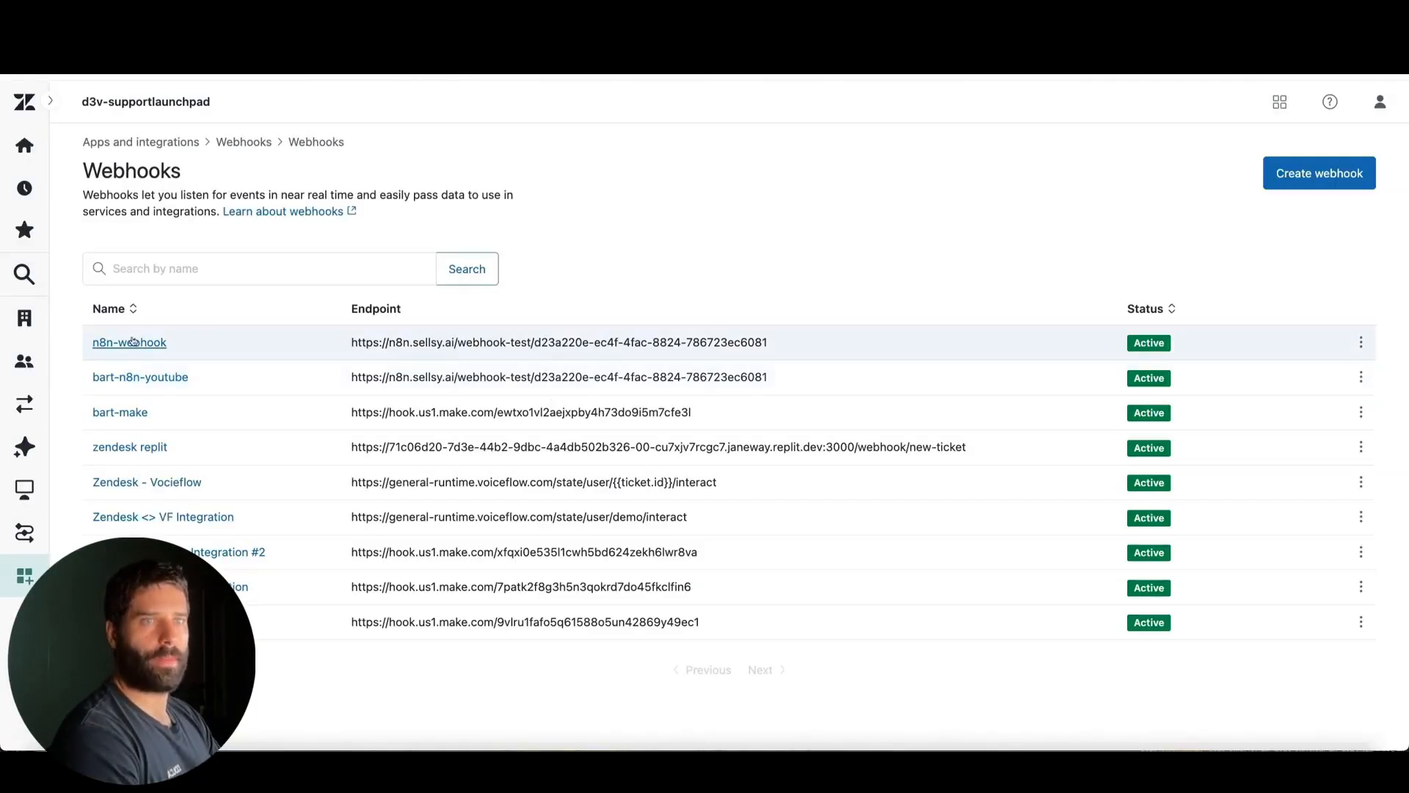
pyautogui.click(131, 343)
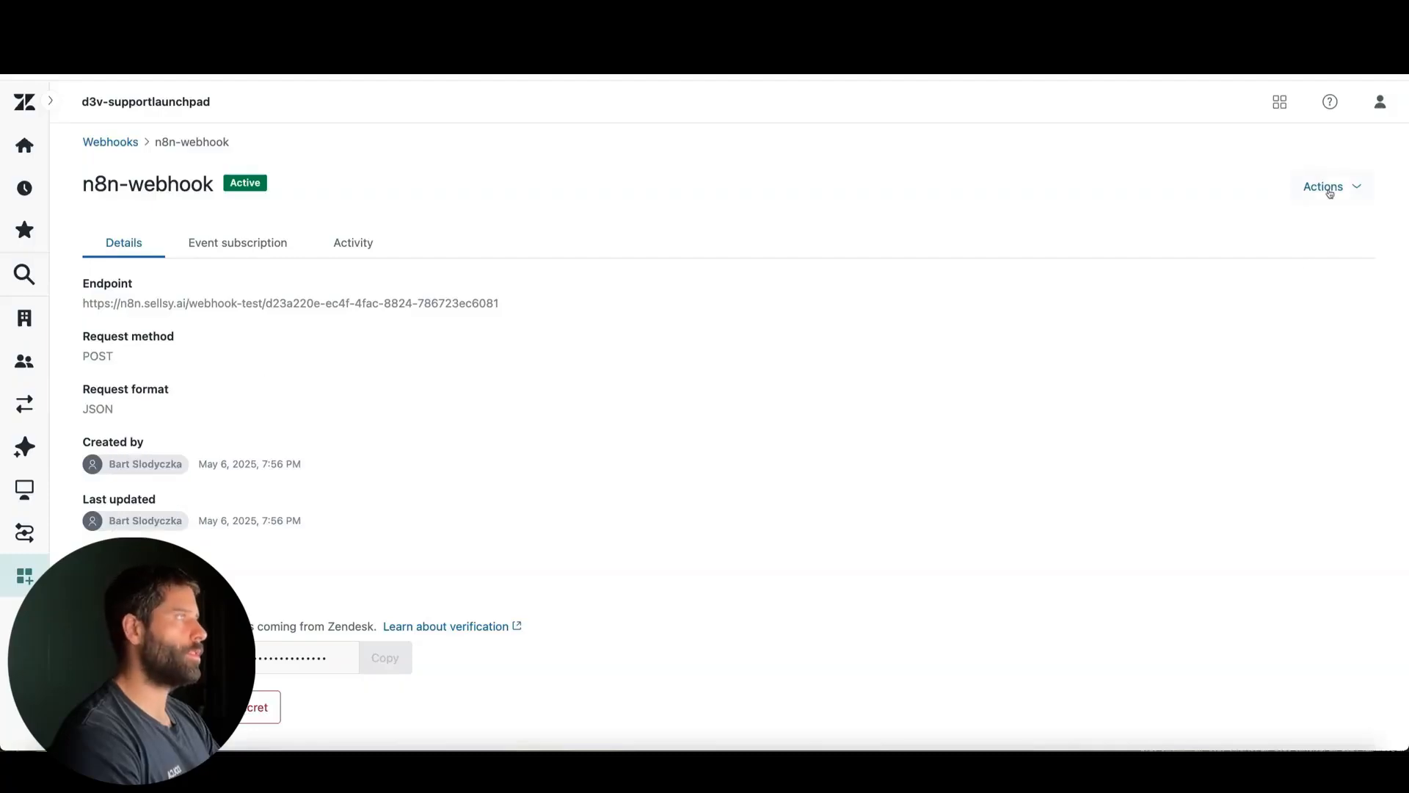
pyautogui.click(1329, 193)
pyautogui.click(1237, 262)
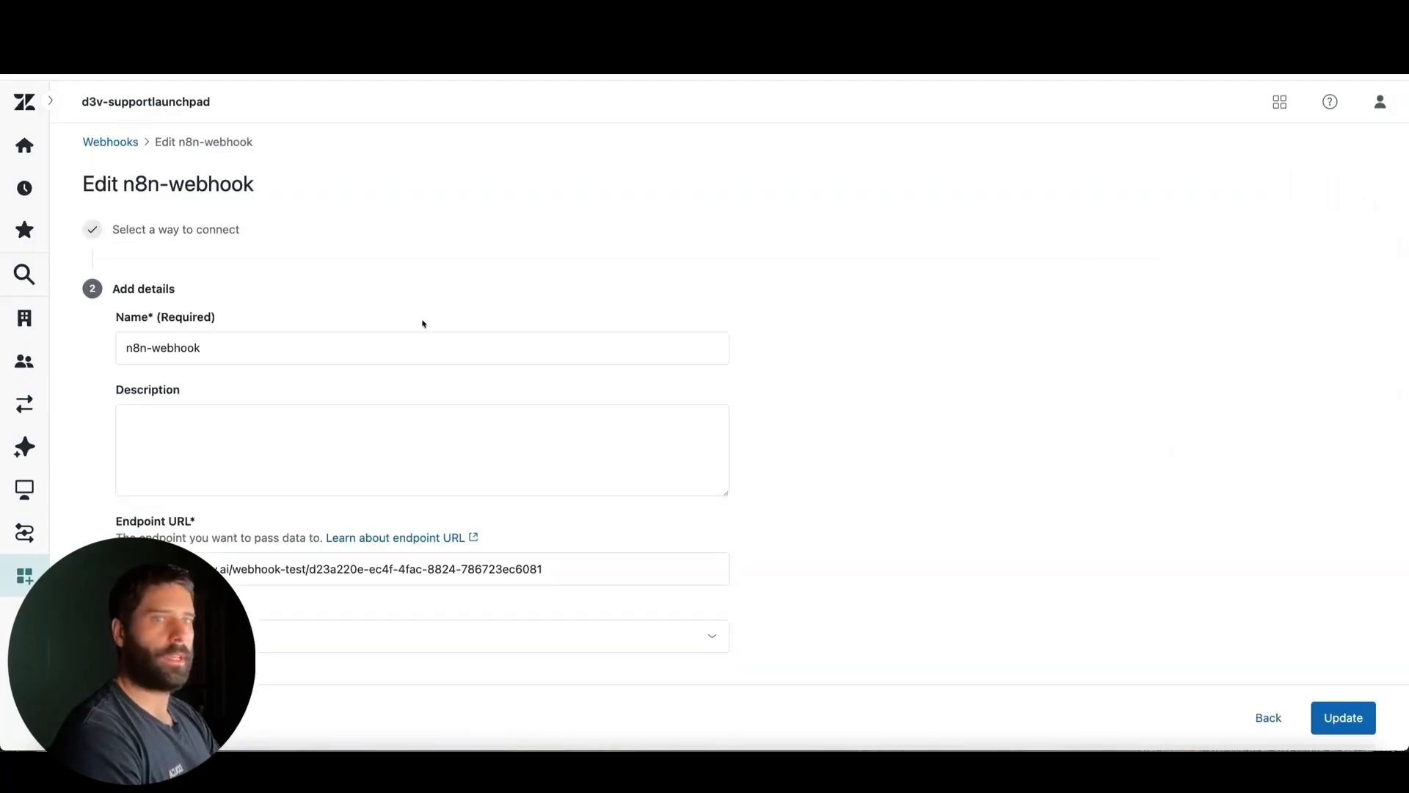
# Step: Replace the endpoint URL of n8n-webhook with the copied production URL and update the webhook
pyautogui.scroll(-3, 422, 324)
pyautogui.click(259, 429)
pyautogui.tripleClick(259, 429)
pyautogui.hotkey('ctrl', 'v')
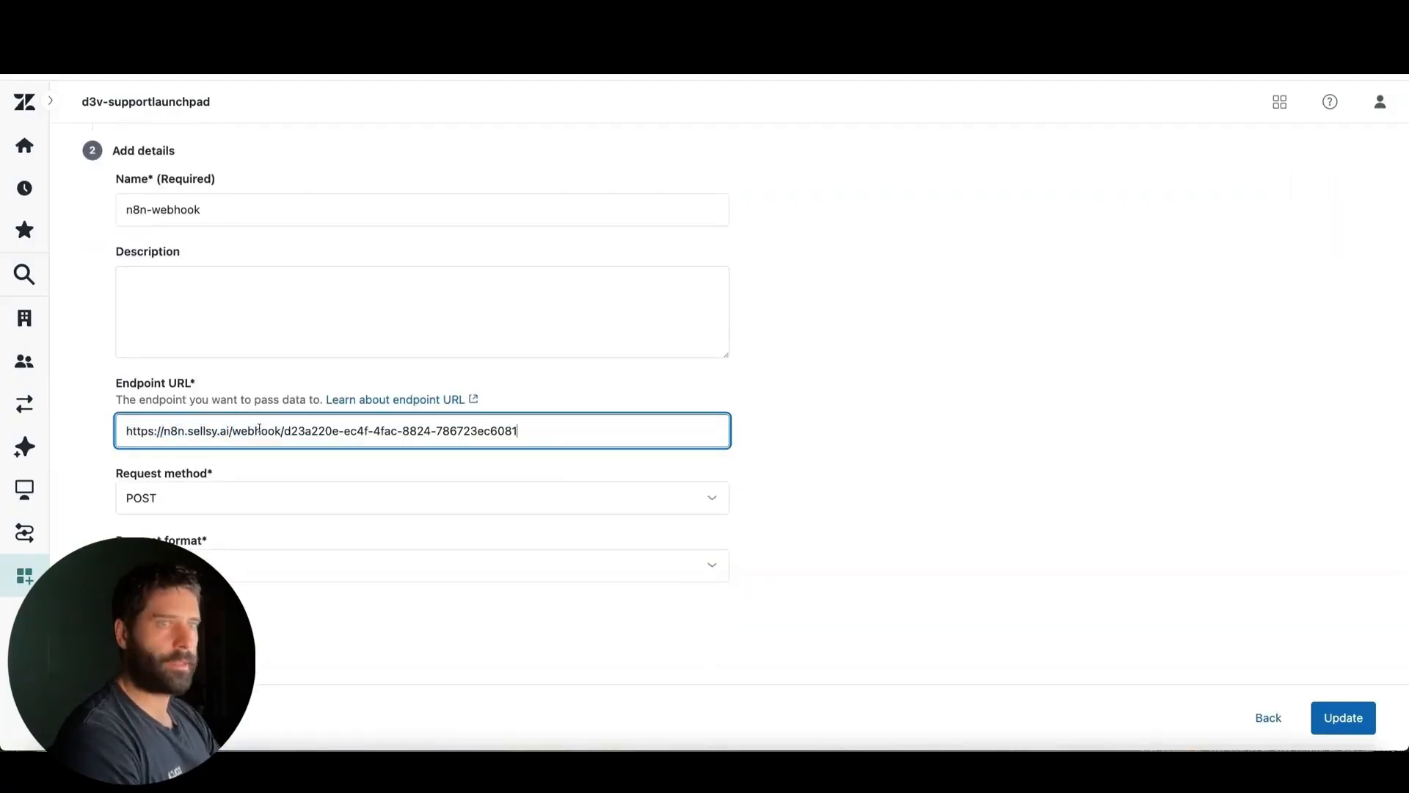
pyautogui.click(1327, 713)
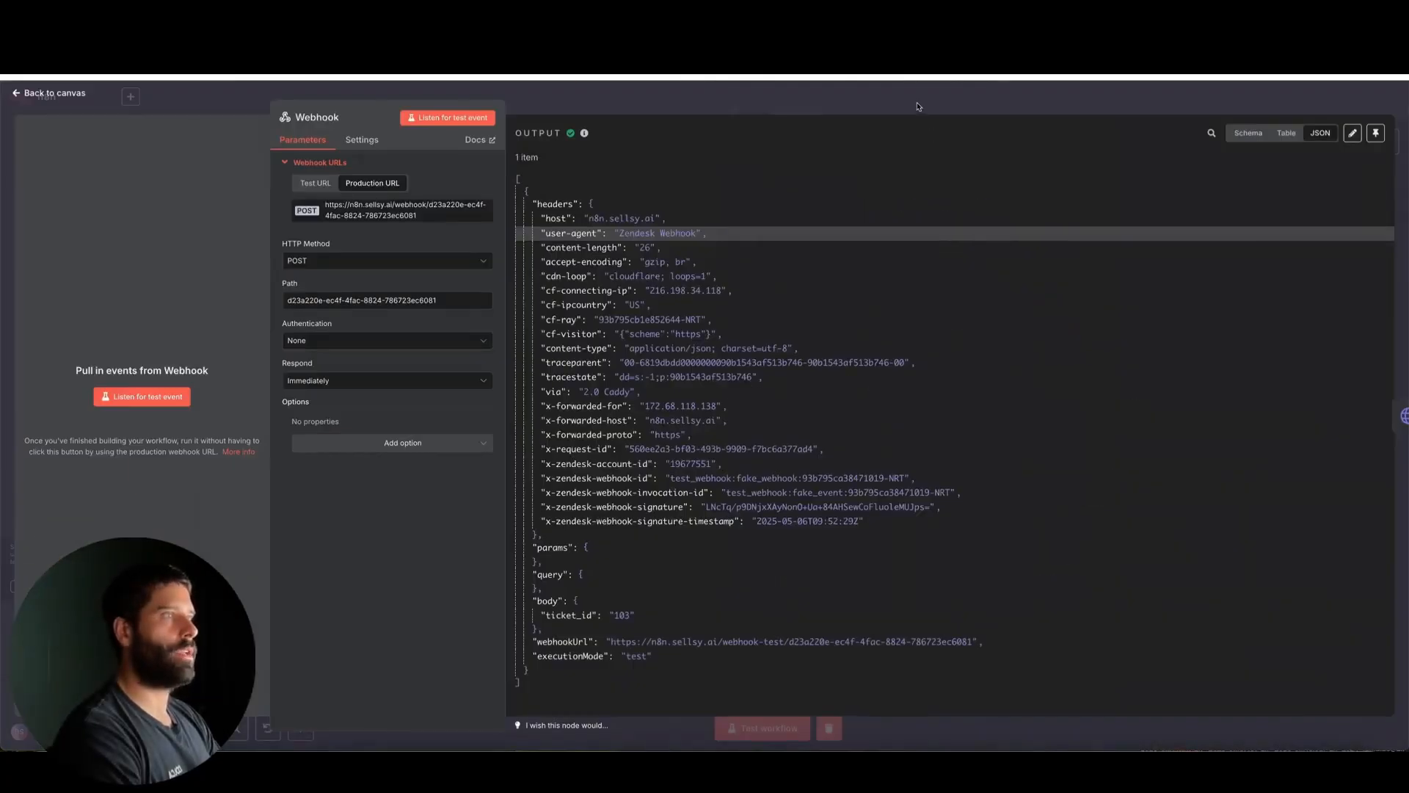
# Step: Switch to n8n, save the customer-support-agent workflow and activate it
pyautogui.click(932, 104)
pyautogui.click(1212, 100)
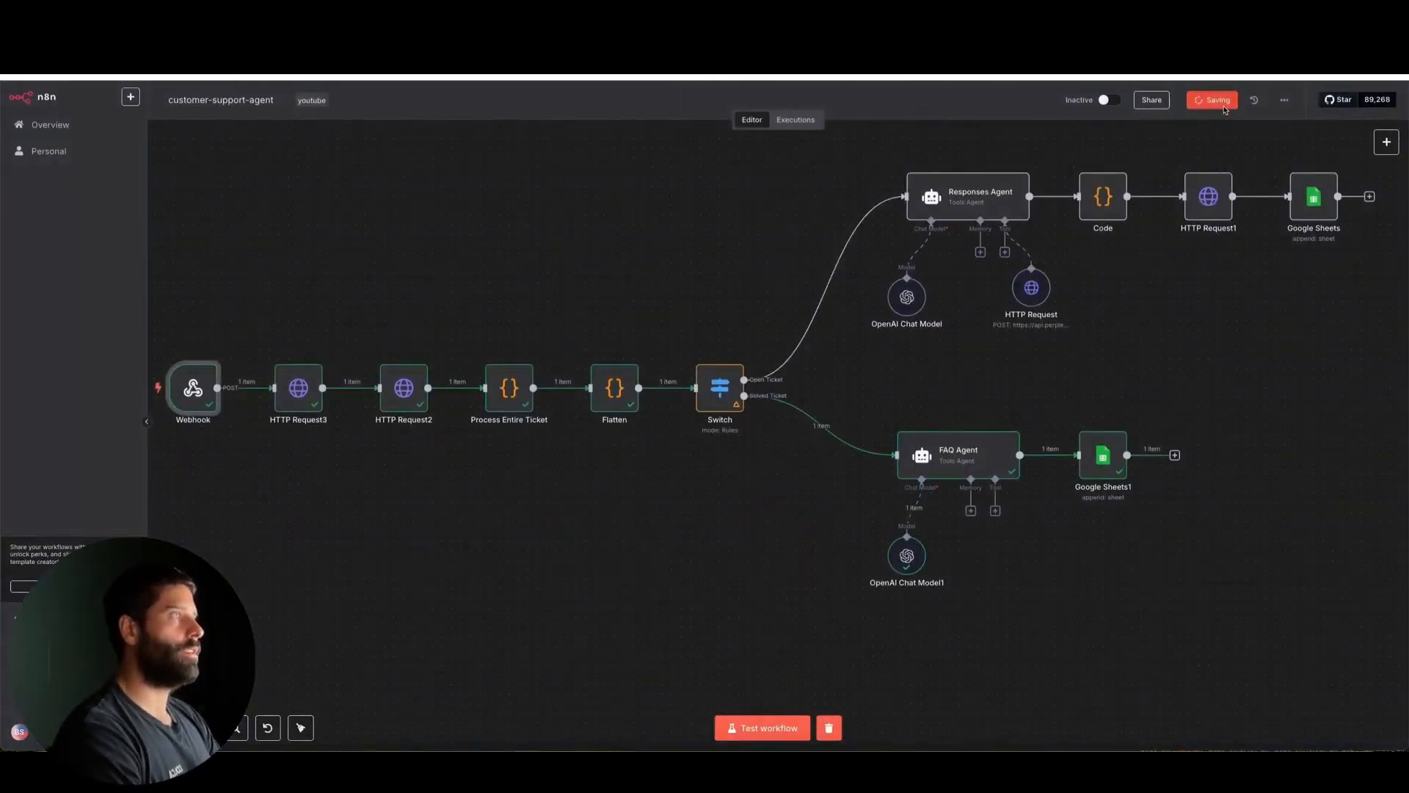
pyautogui.click(1131, 100)
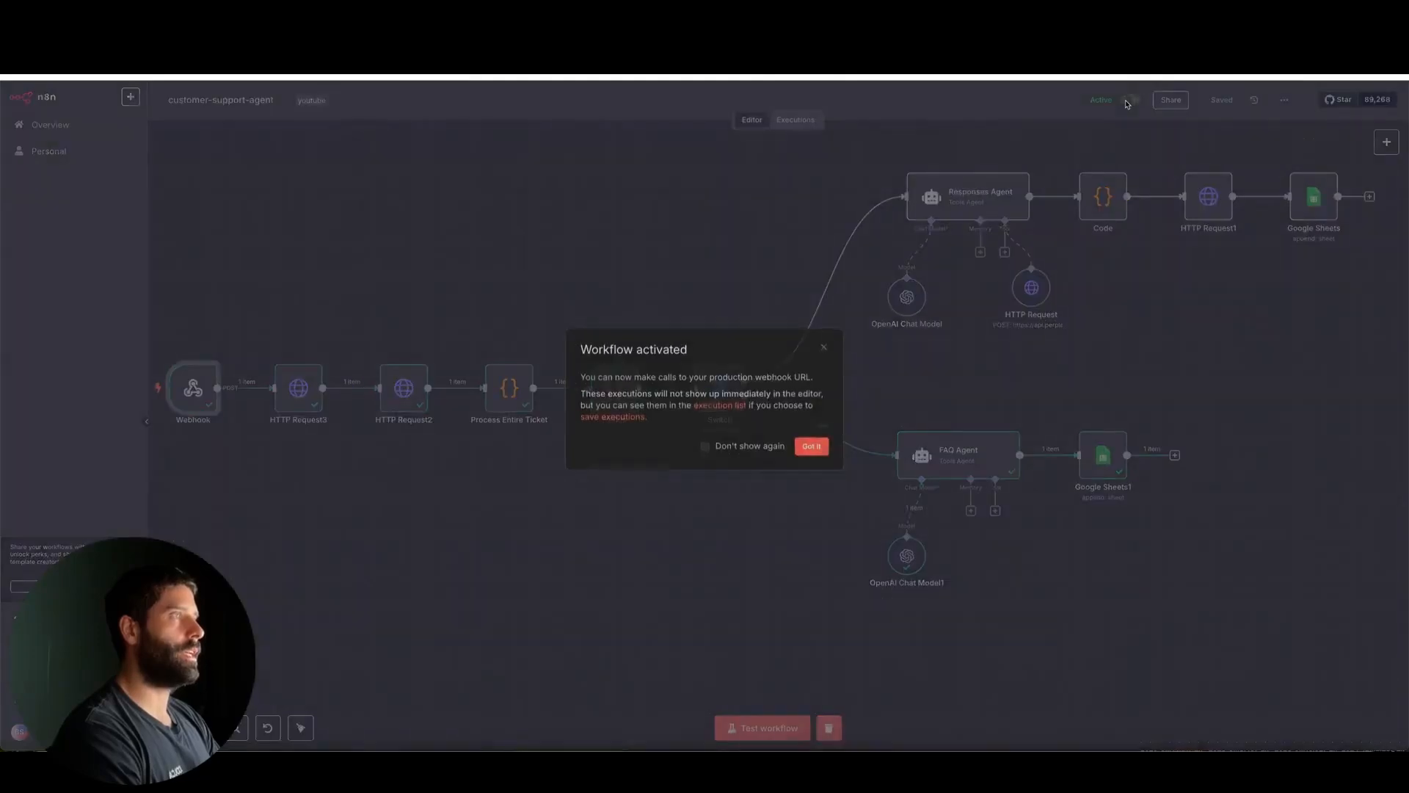
pyautogui.click(812, 446)
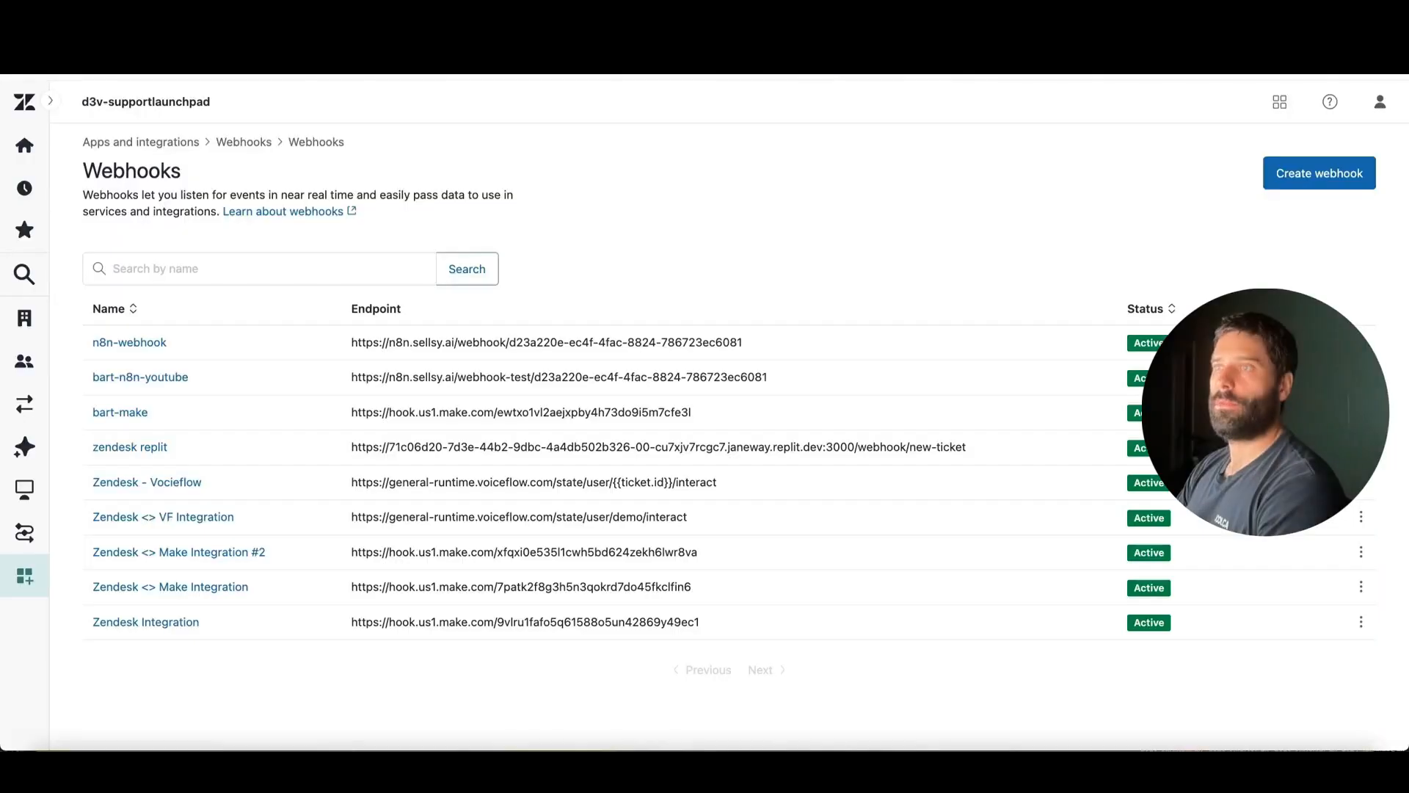
# Step: Switch to Zendesk, search the admin settings for "trigger" and open the ticket triggers list
pyautogui.click(26, 272)
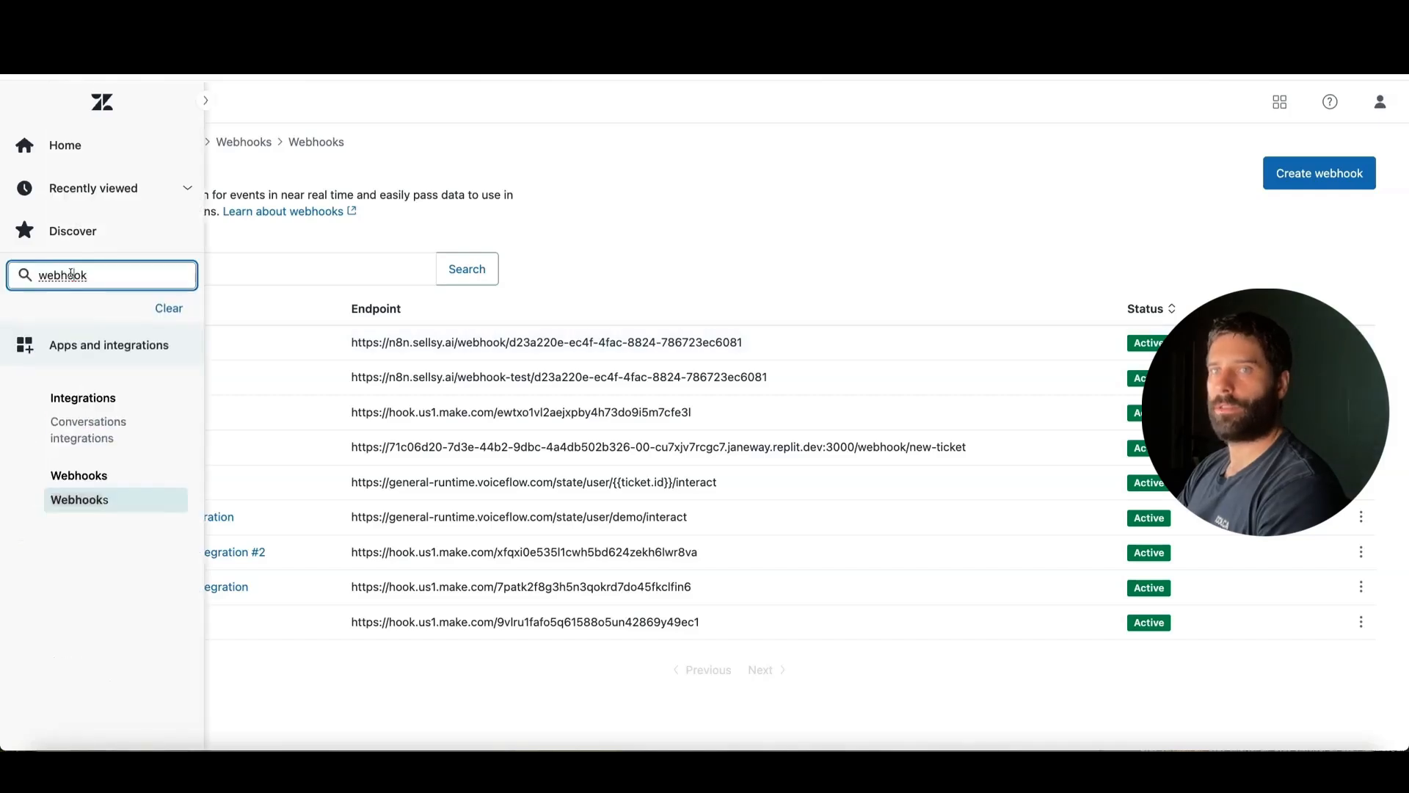
pyautogui.hotkey('ctrl', 'a')
pyautogui.write('trigger')
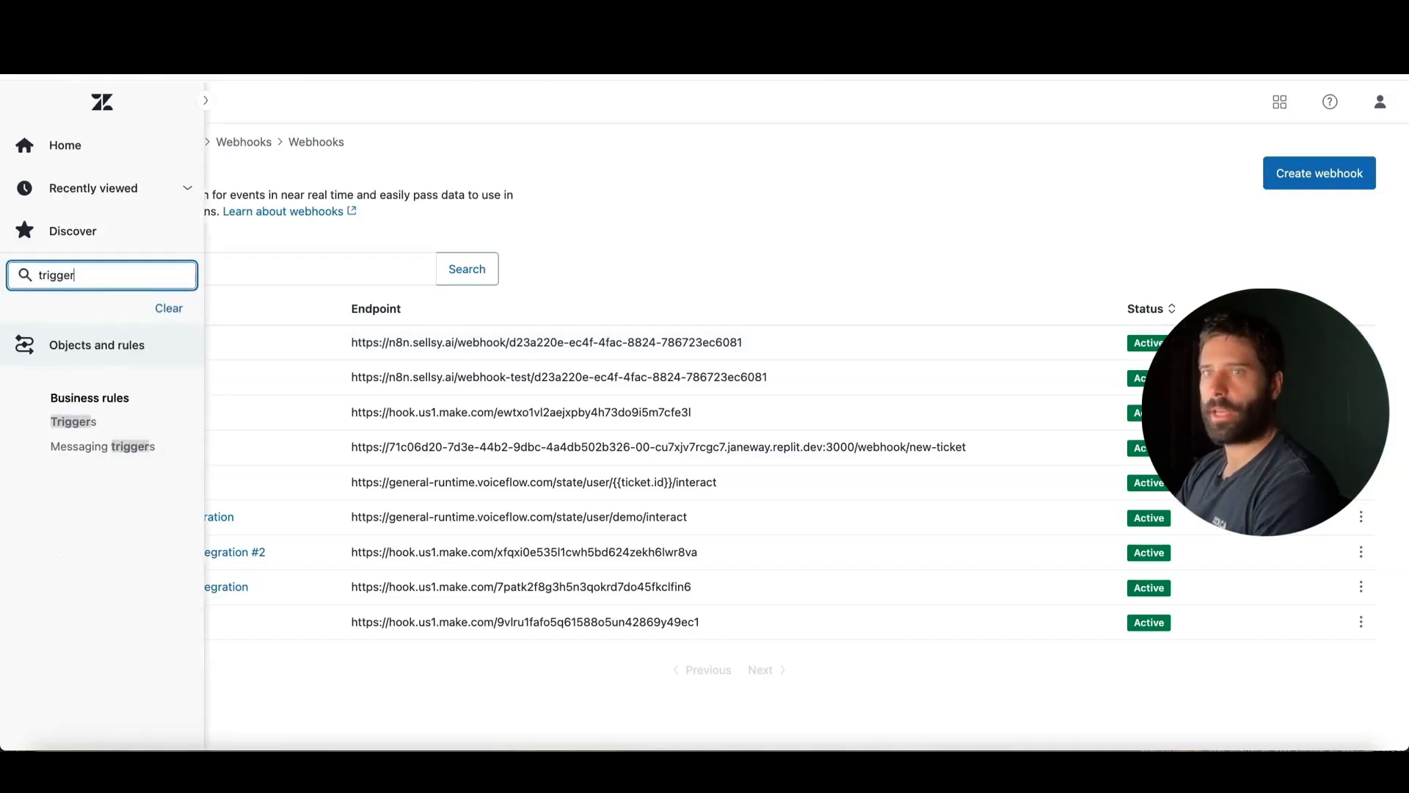
pyautogui.click(77, 421)
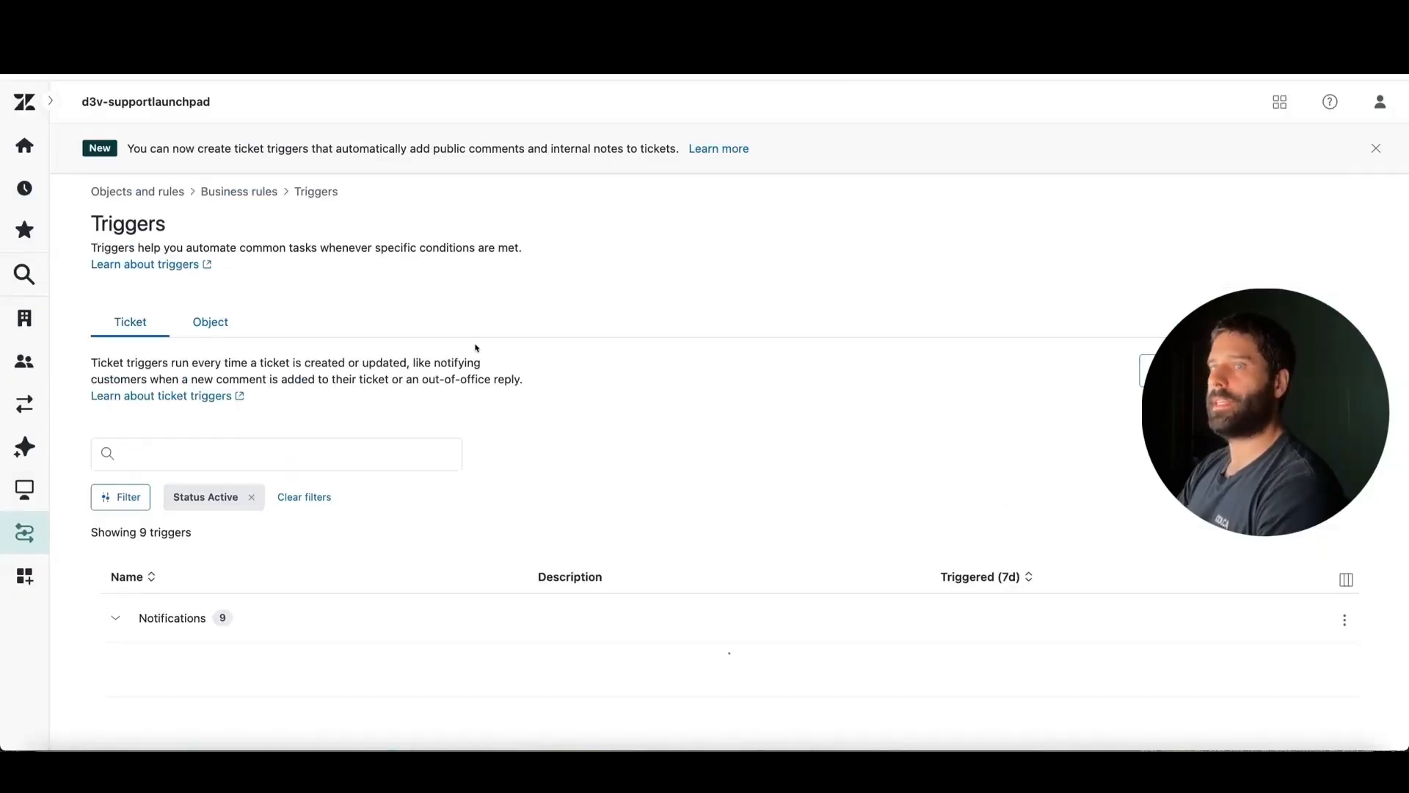
pyautogui.scroll(-5, 476, 347)
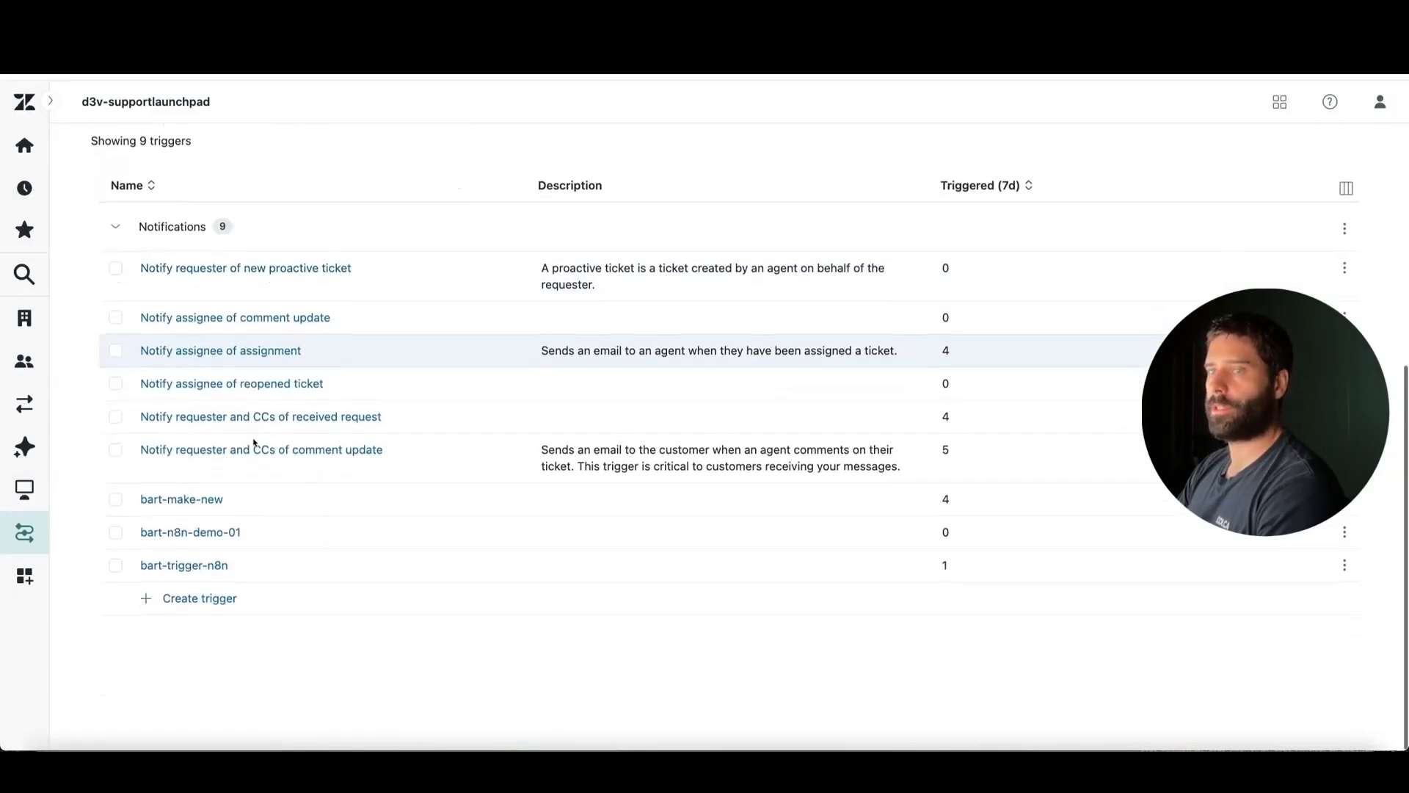
pyautogui.scroll(5, 264, 470)
# Step: Start a new ticket trigger named "n8n-new ticket" in the Notifications category
pyautogui.click(1283, 319)
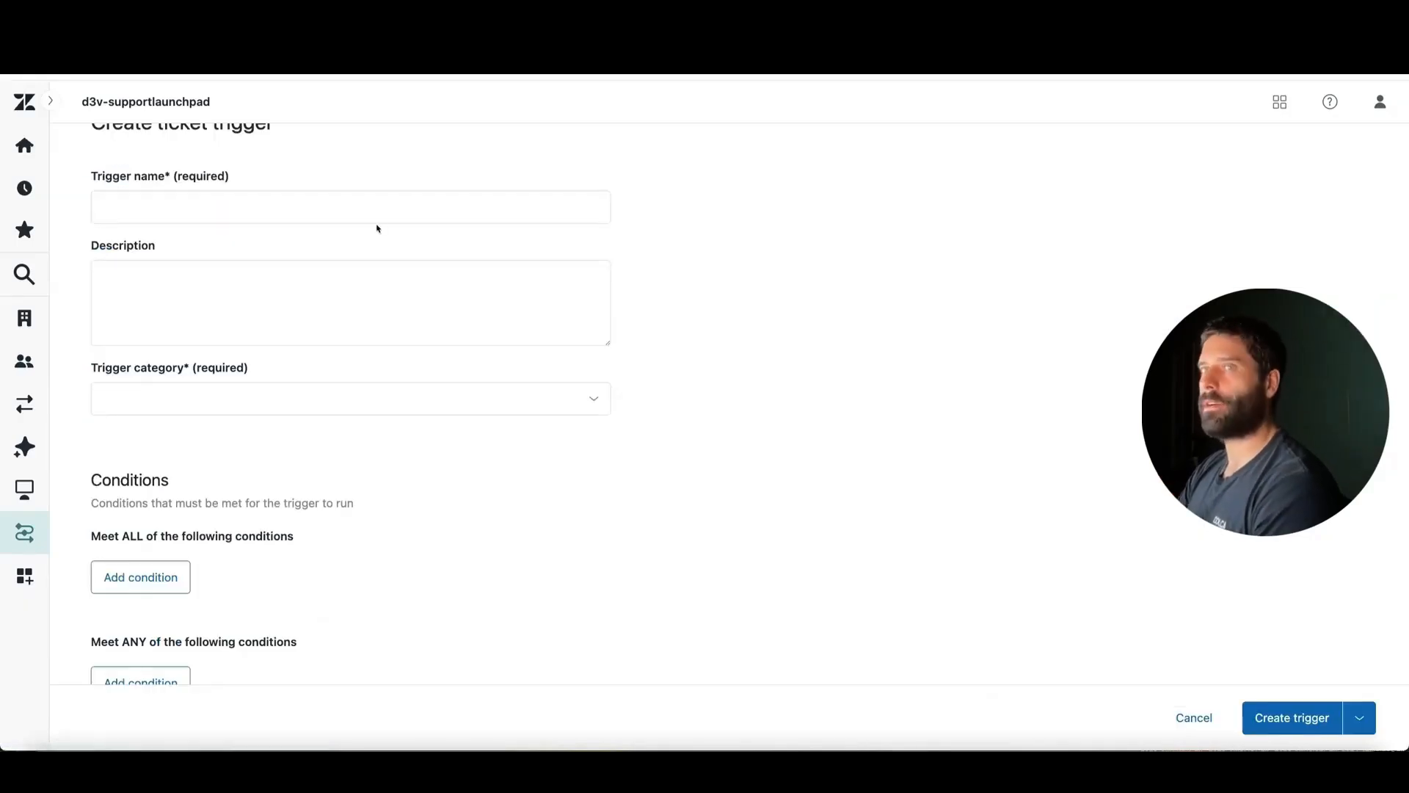
pyautogui.click(185, 200)
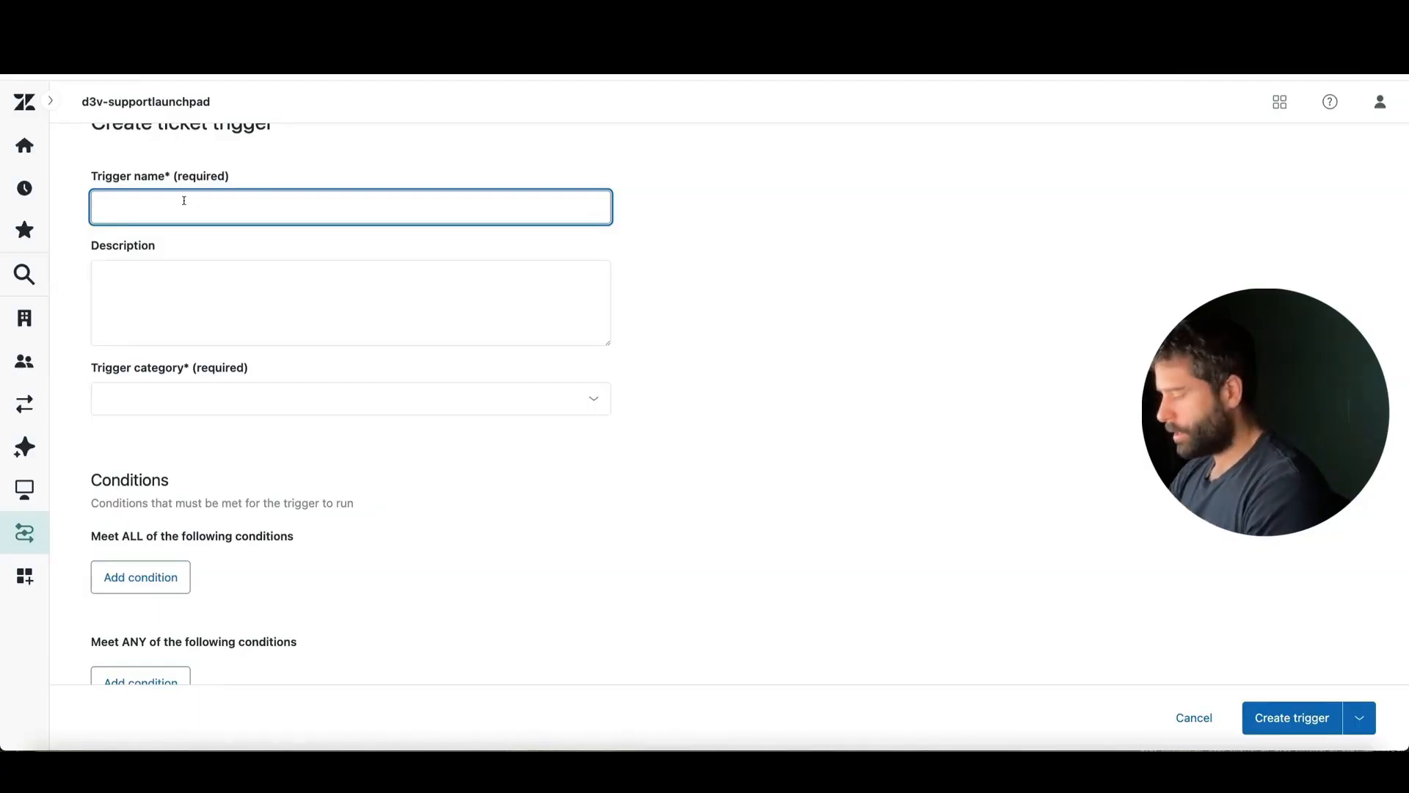
pyautogui.write('n8n-new ticket')
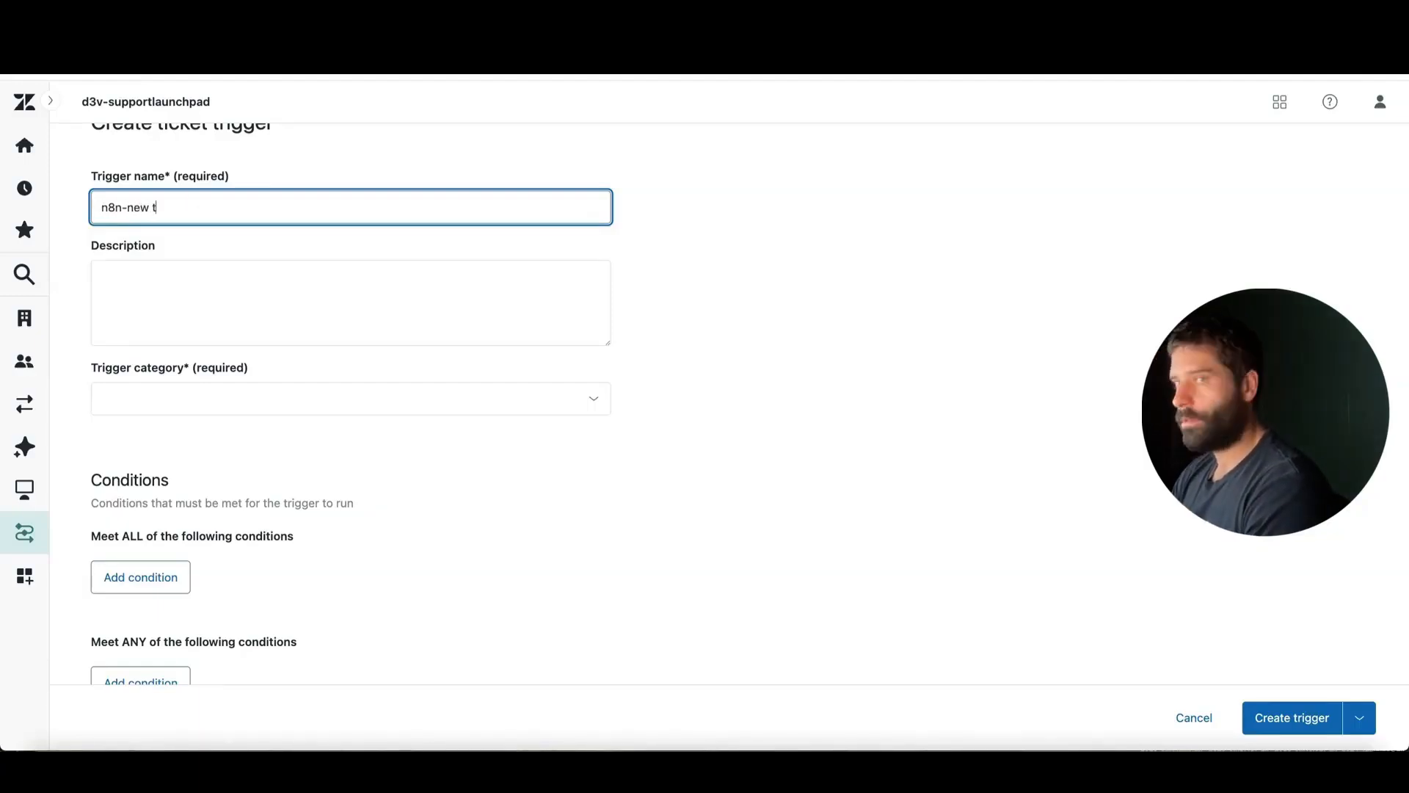
pyautogui.scroll(-2, 192, 300)
pyautogui.click(173, 303)
pyautogui.click(132, 341)
pyautogui.scroll(-1, 330, 406)
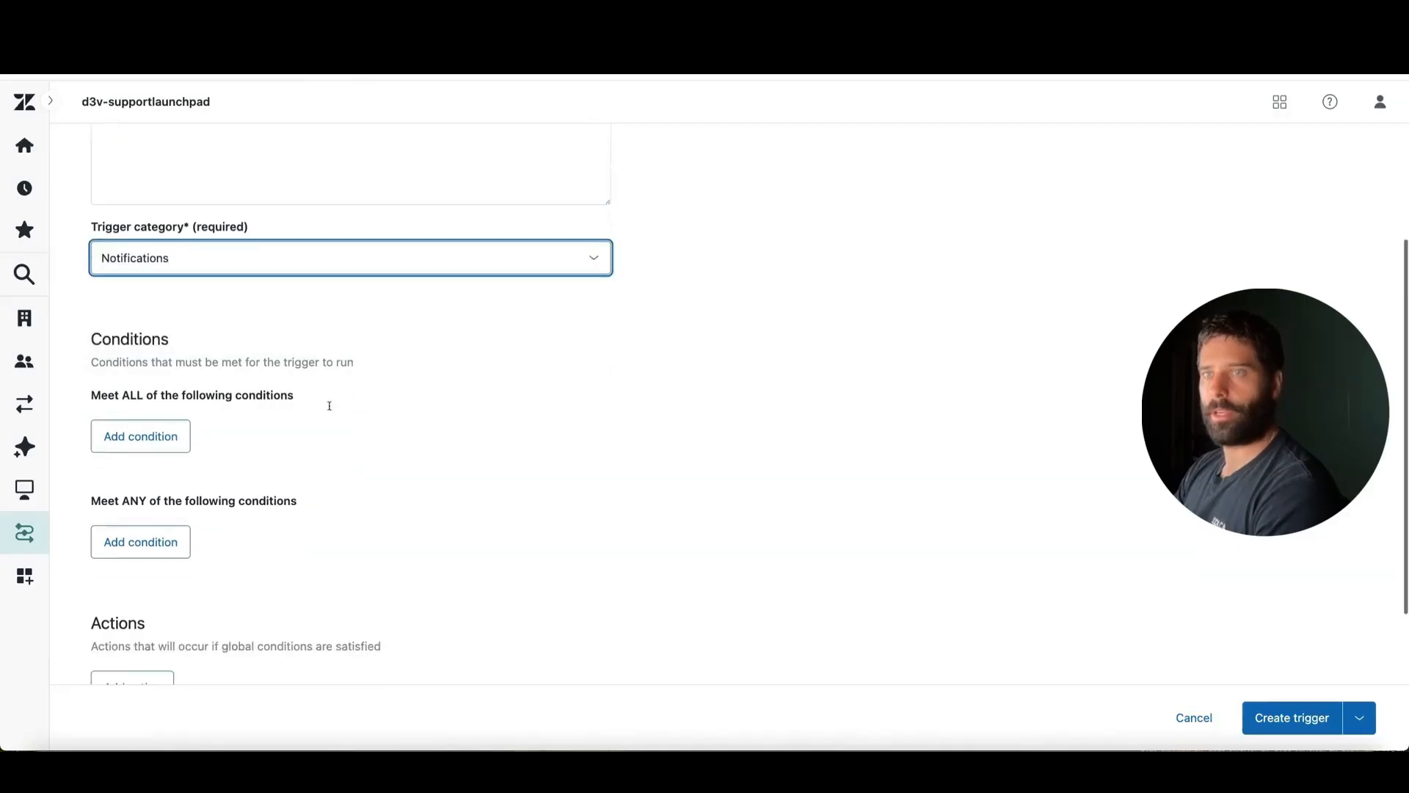
# Step: Add a condition under Meet ALL requiring Ticket > Ticket Is Created
pyautogui.scroll(-1, 330, 406)
pyautogui.click(176, 355)
pyautogui.click(290, 388)
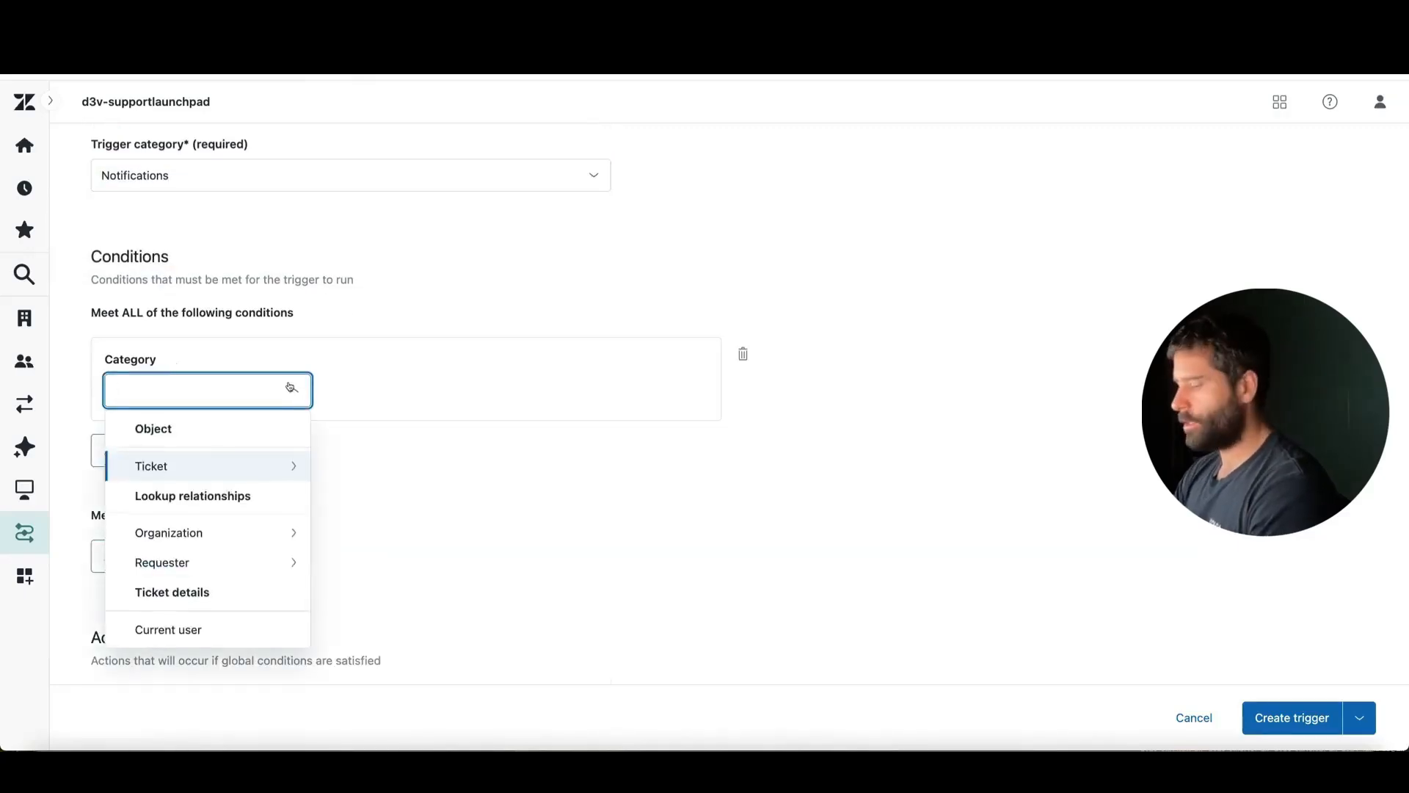
pyautogui.write('ticket')
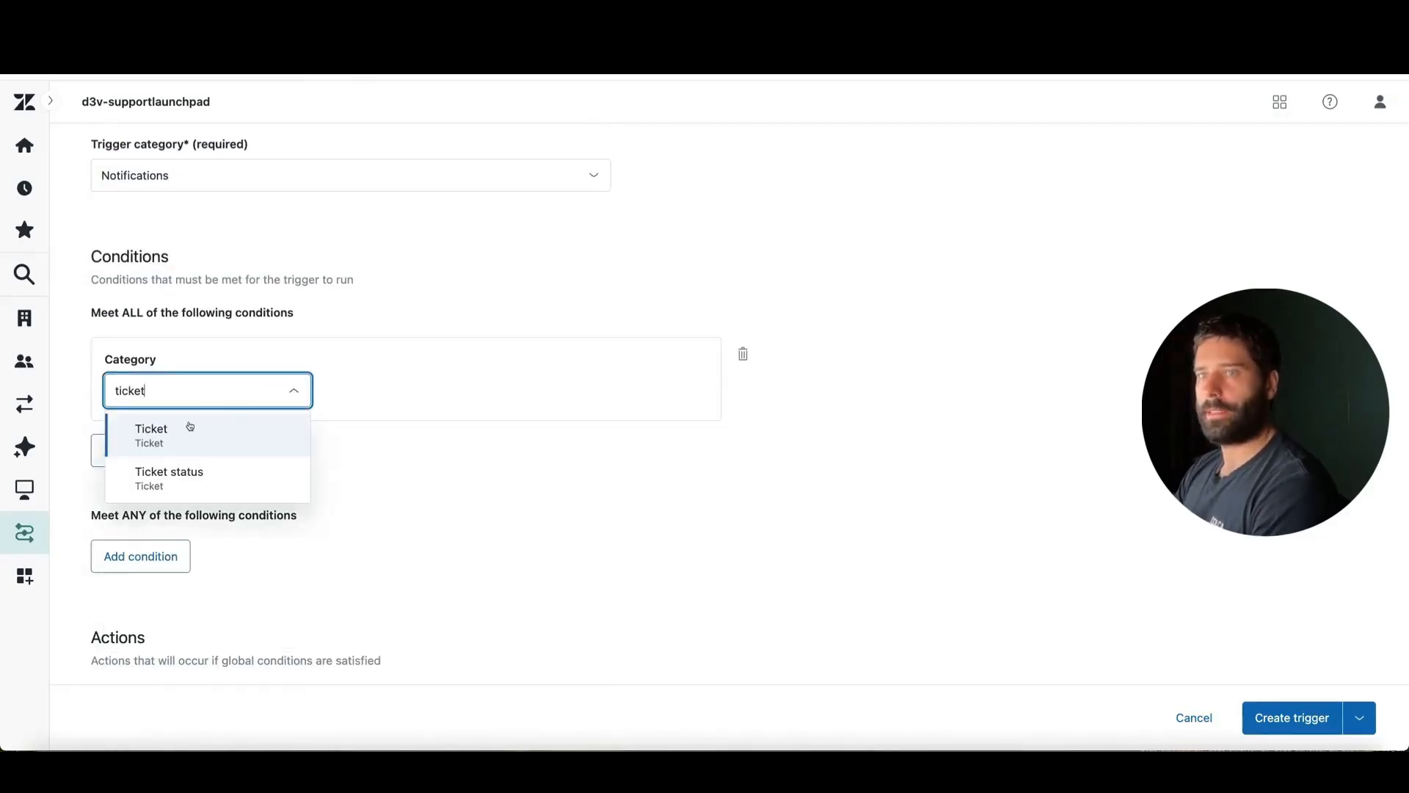
pyautogui.click(200, 448)
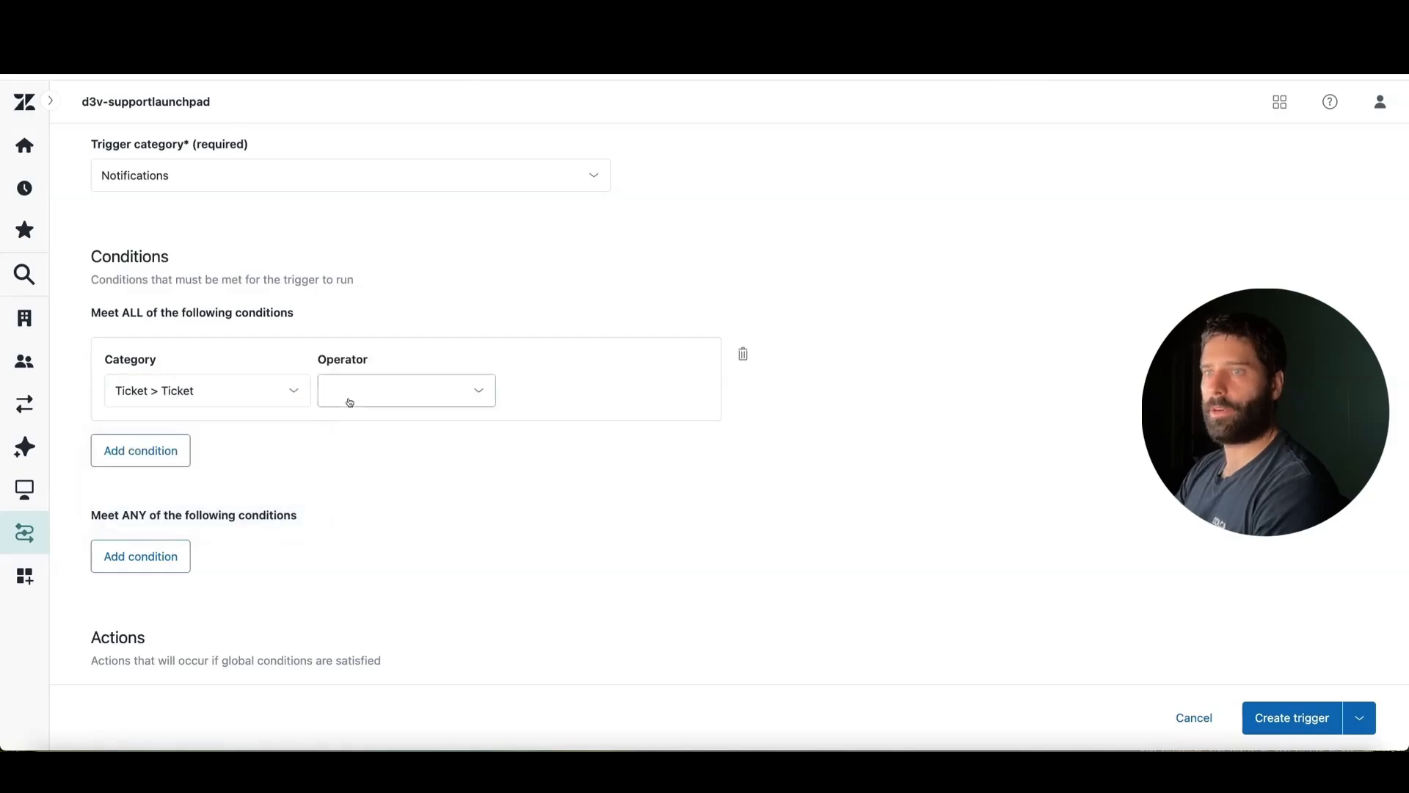
pyautogui.click(373, 386)
pyautogui.click(381, 432)
pyautogui.click(566, 398)
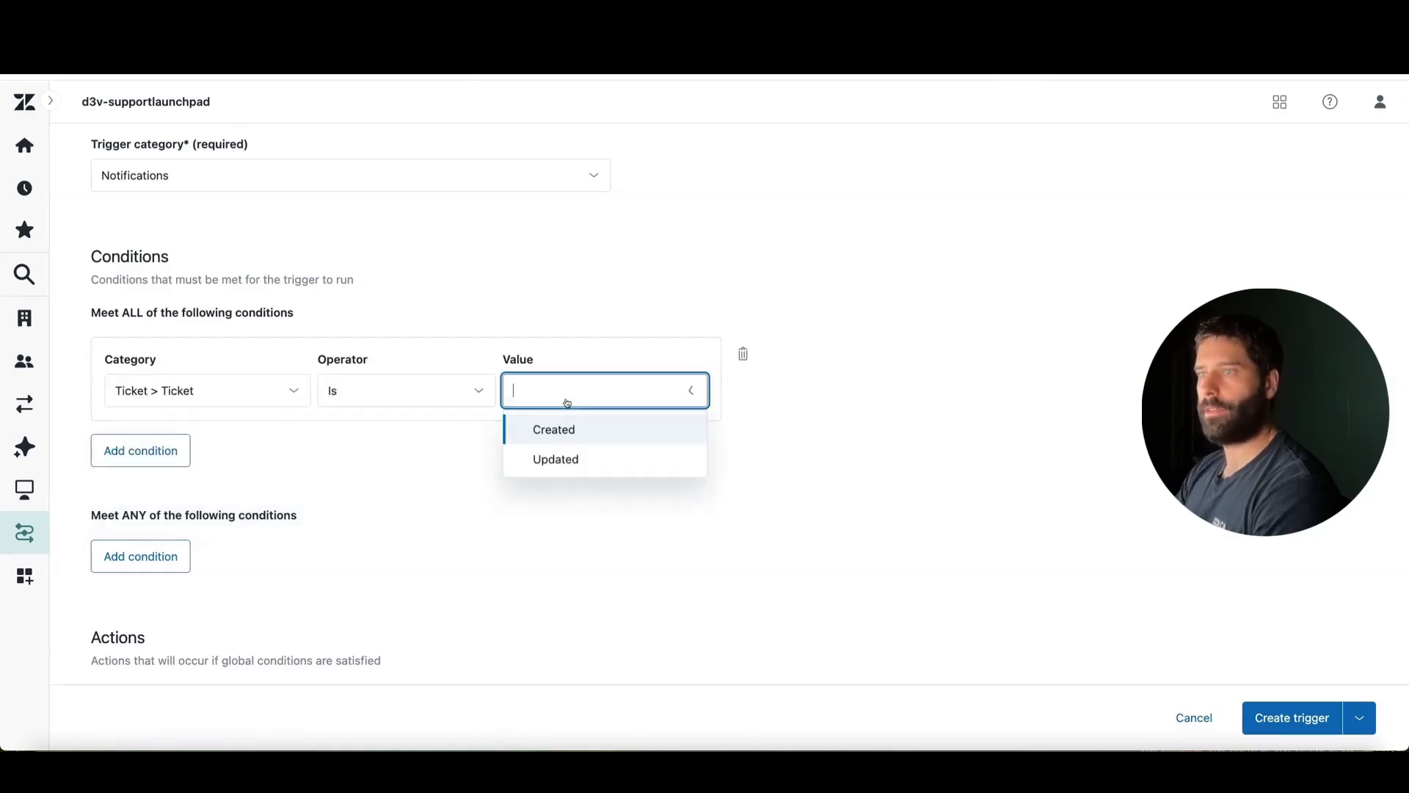
pyautogui.click(610, 432)
# Step: Add a trigger action of Notify by > Active webhook with n8n-webhook as its value
pyautogui.scroll(-5, 762, 485)
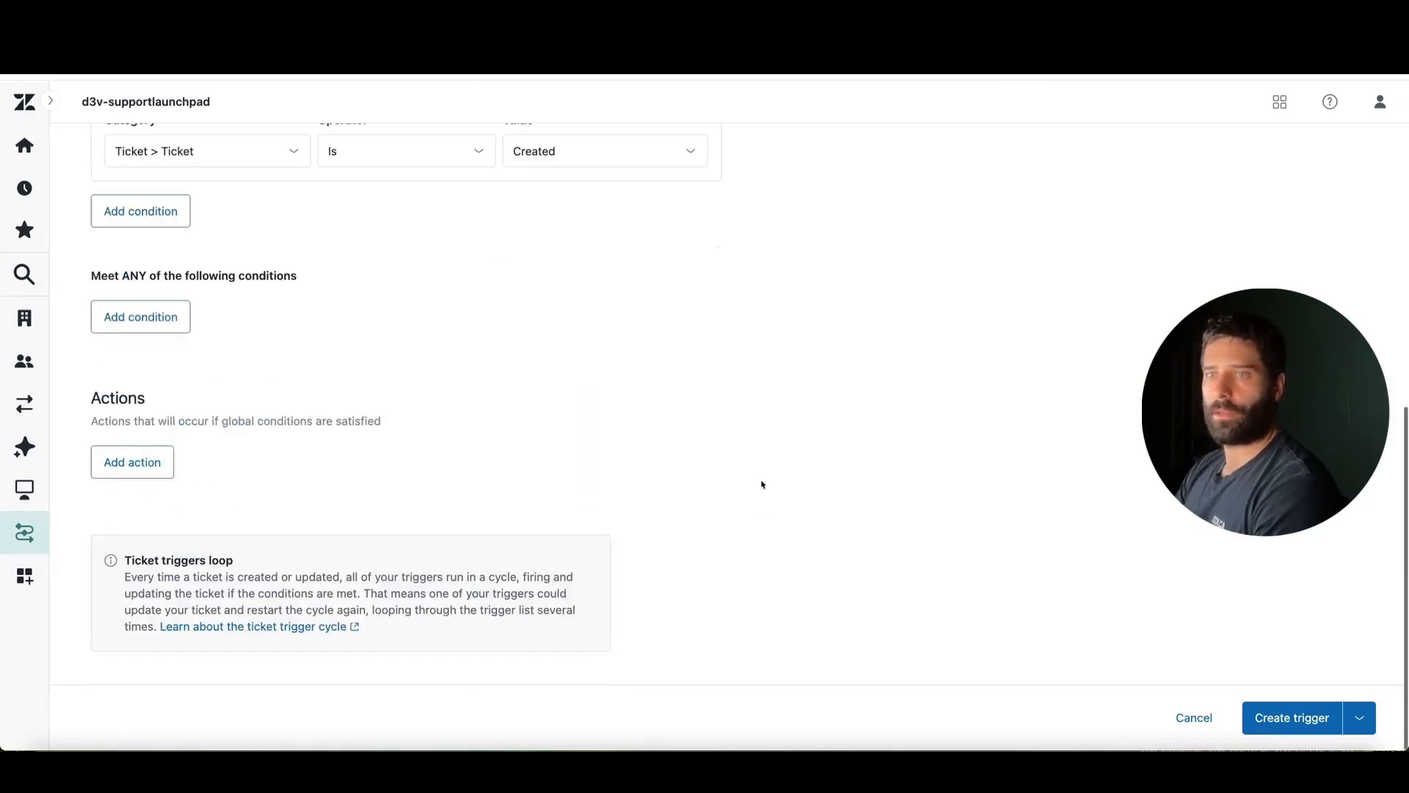
pyautogui.click(163, 467)
pyautogui.scroll(3, 478, 365)
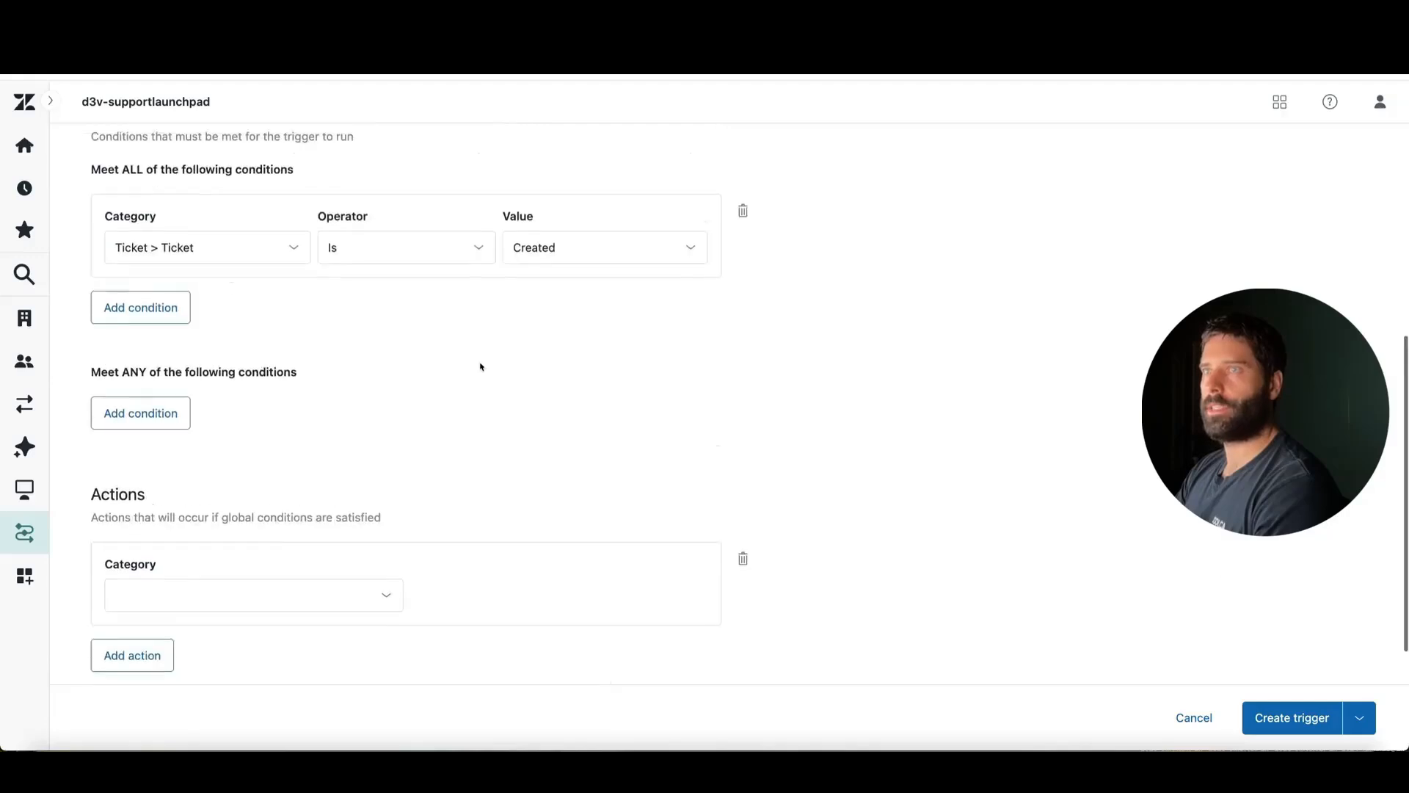
pyautogui.scroll(-4, 578, 311)
pyautogui.click(251, 450)
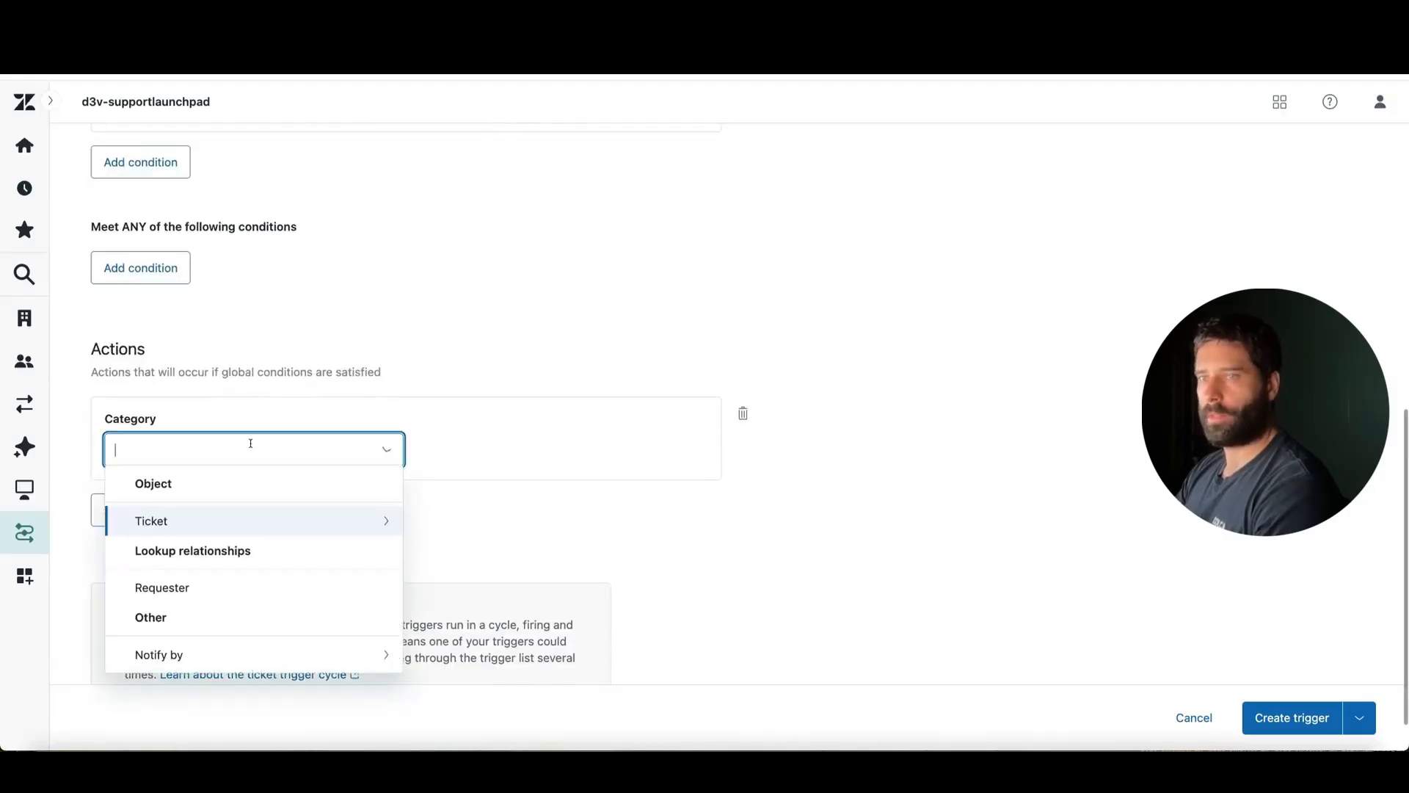
pyautogui.click(160, 659)
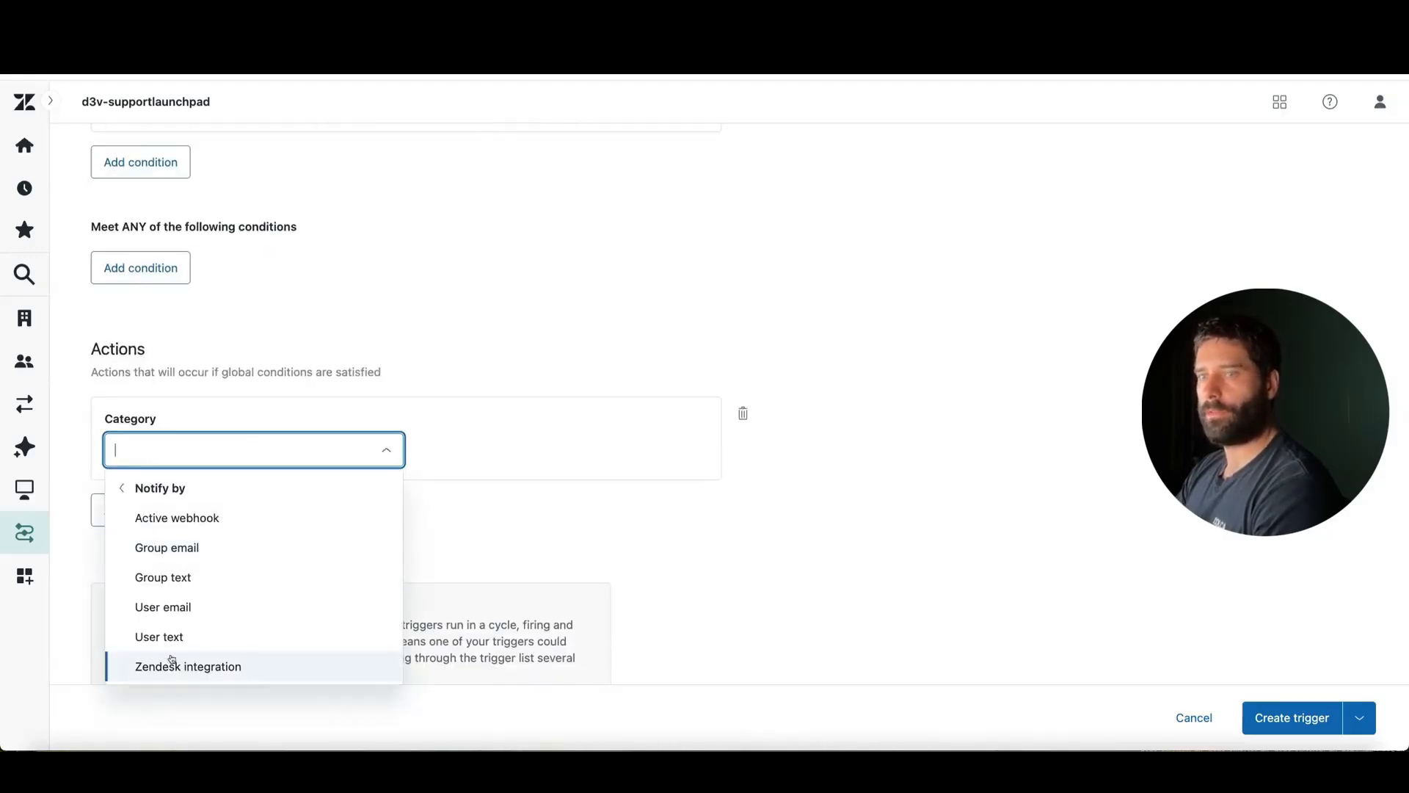
pyautogui.click(344, 521)
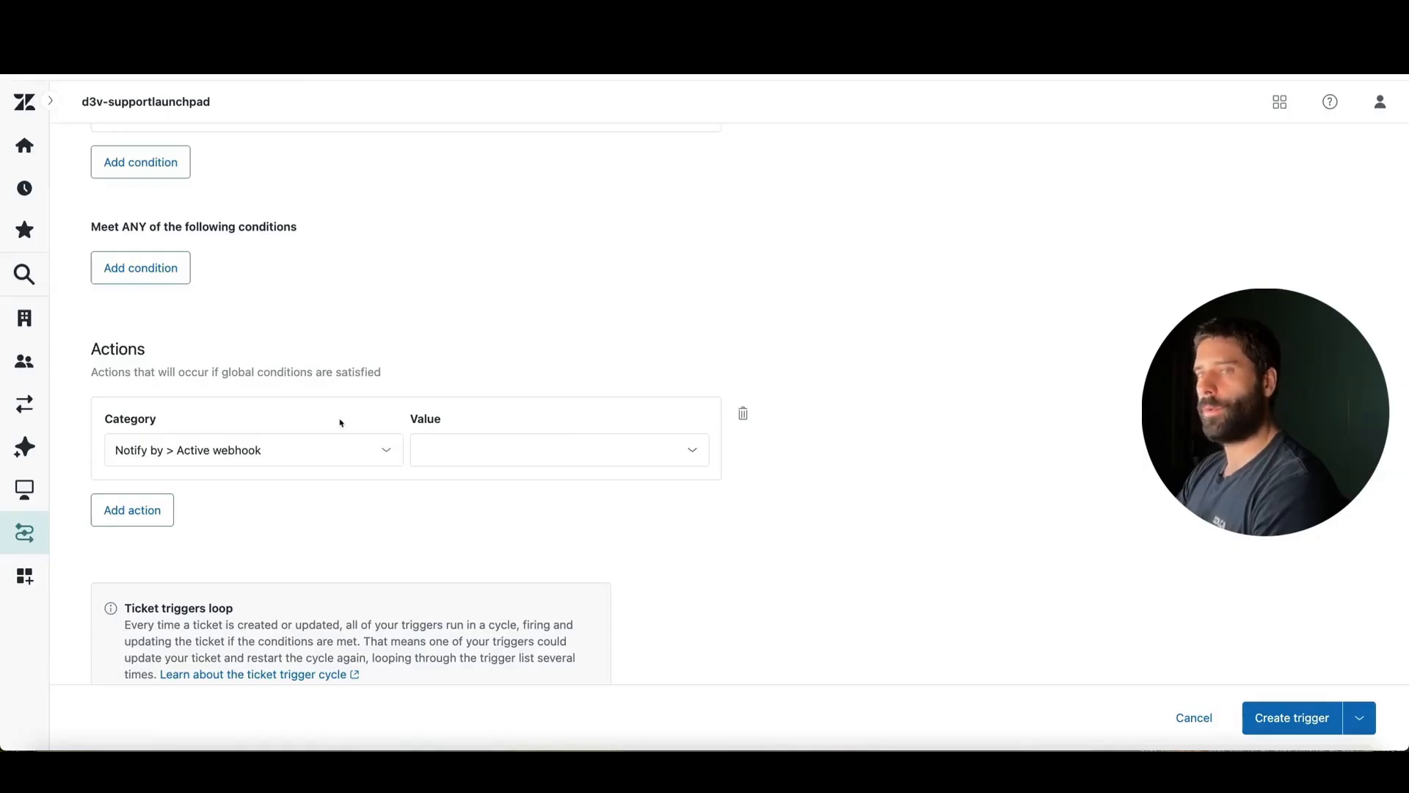
pyautogui.click(456, 453)
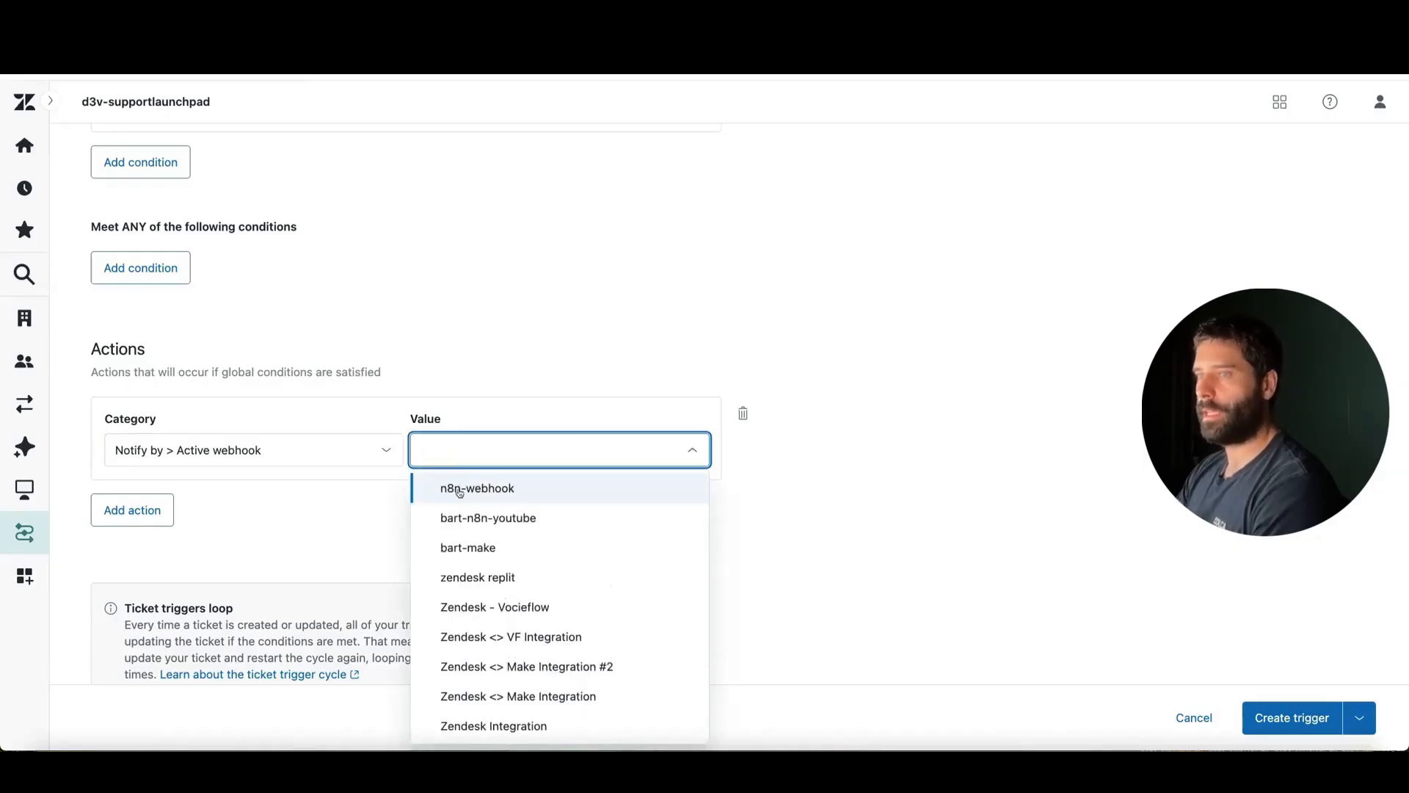
pyautogui.click(494, 493)
pyautogui.scroll(-3, 441, 527)
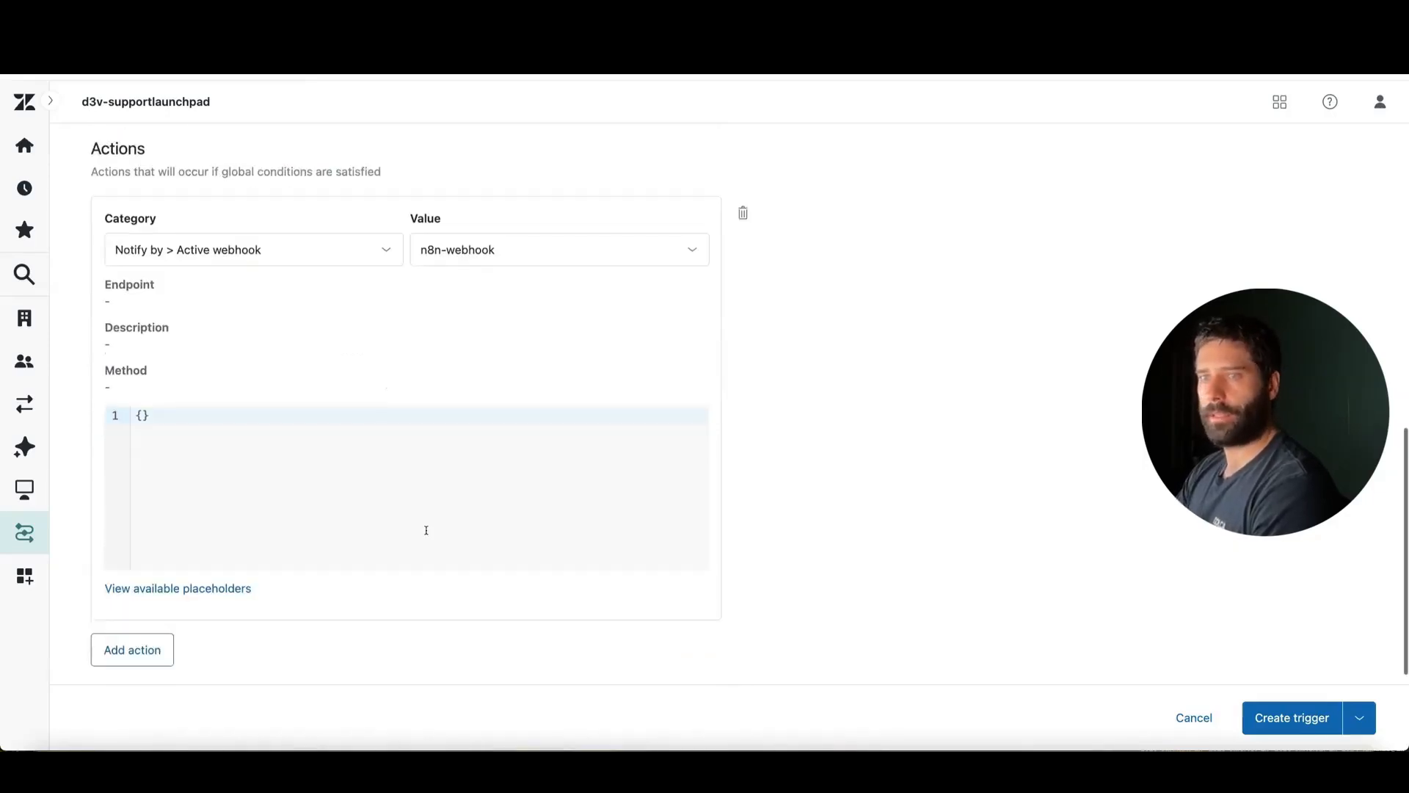
# Step: Start the webhook action's JSON body with a "ticket_id" key inside the braces
pyautogui.click(180, 403)
pyautogui.press('BackSpace')
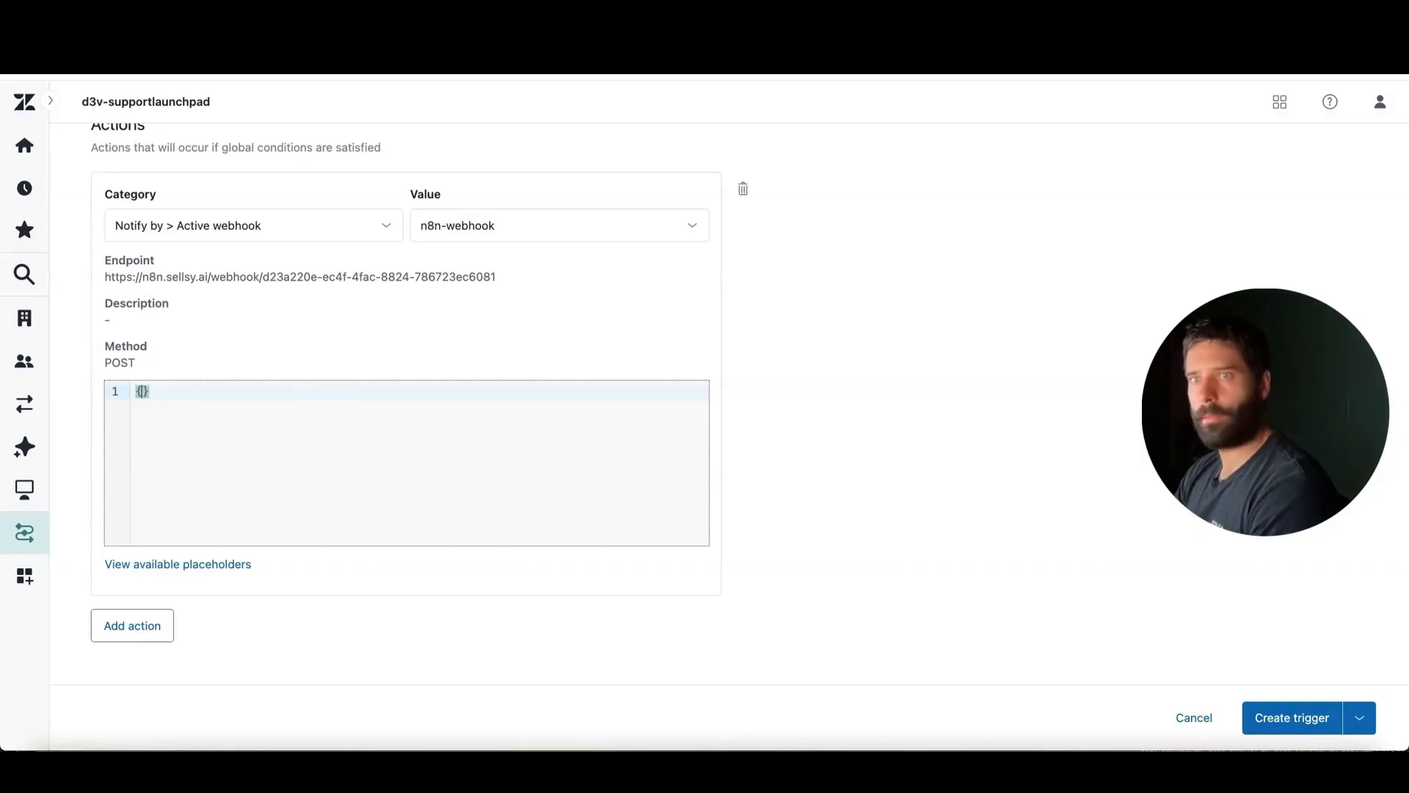
pyautogui.write('{')
pyautogui.press('Return')
pyautogui.write('"t')
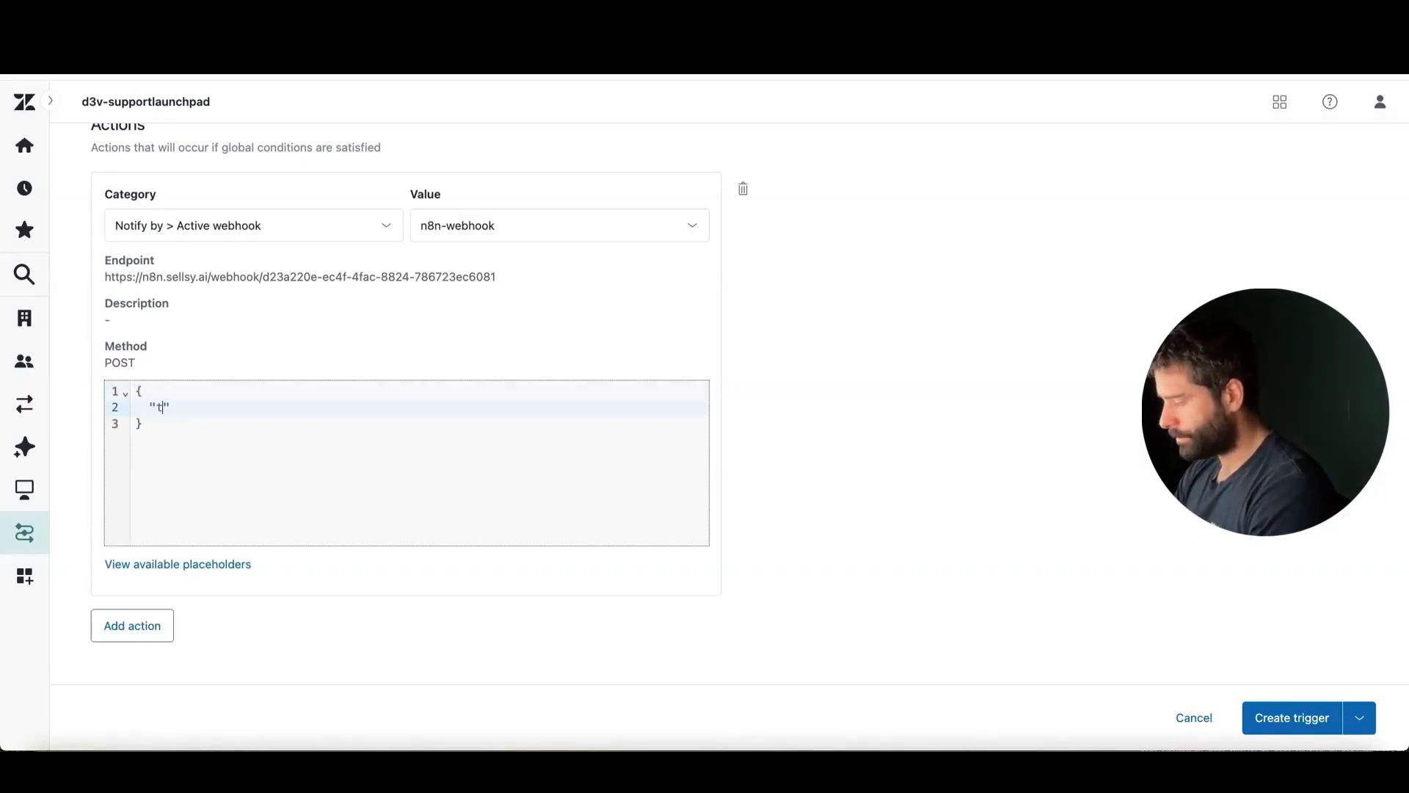
pyautogui.write('icket_id')
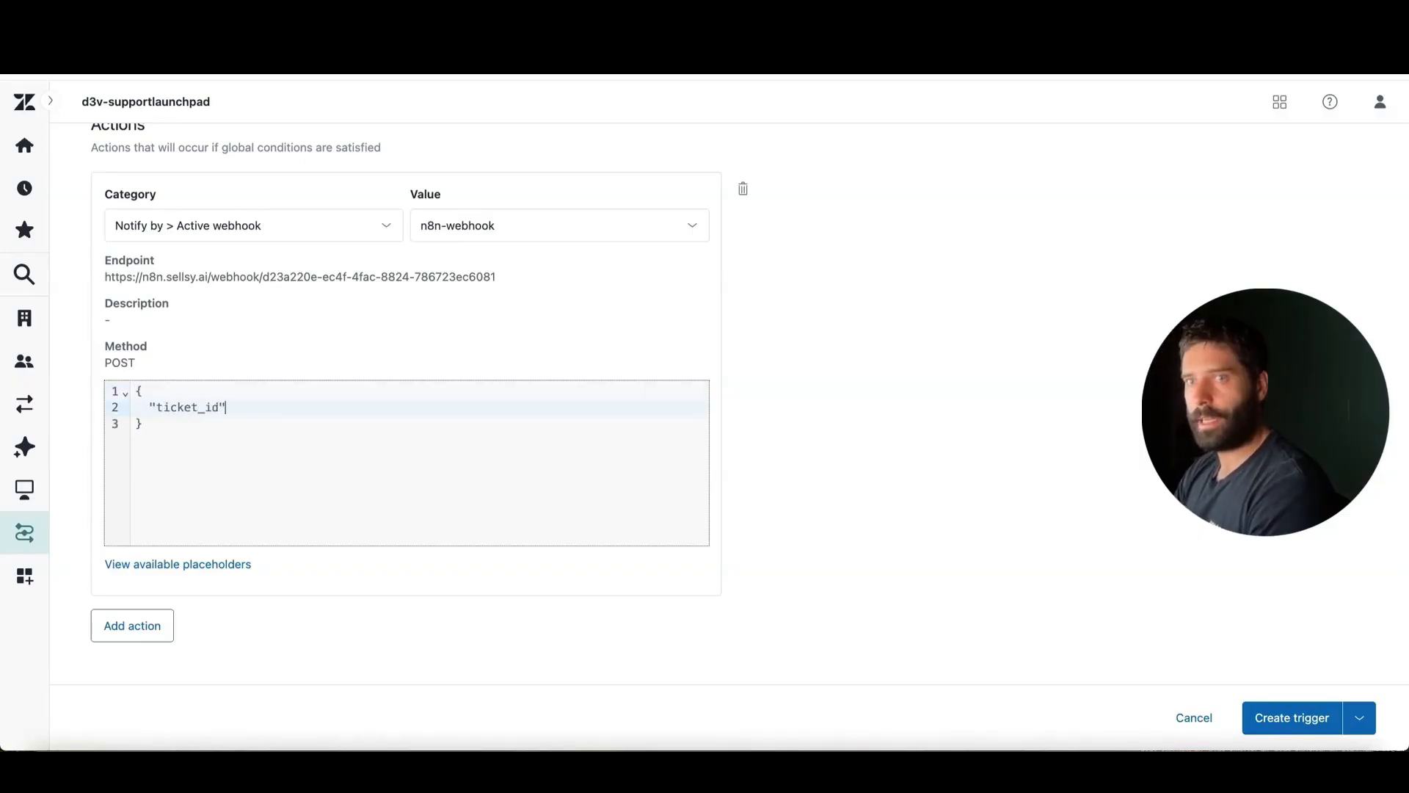
pyautogui.write('":')
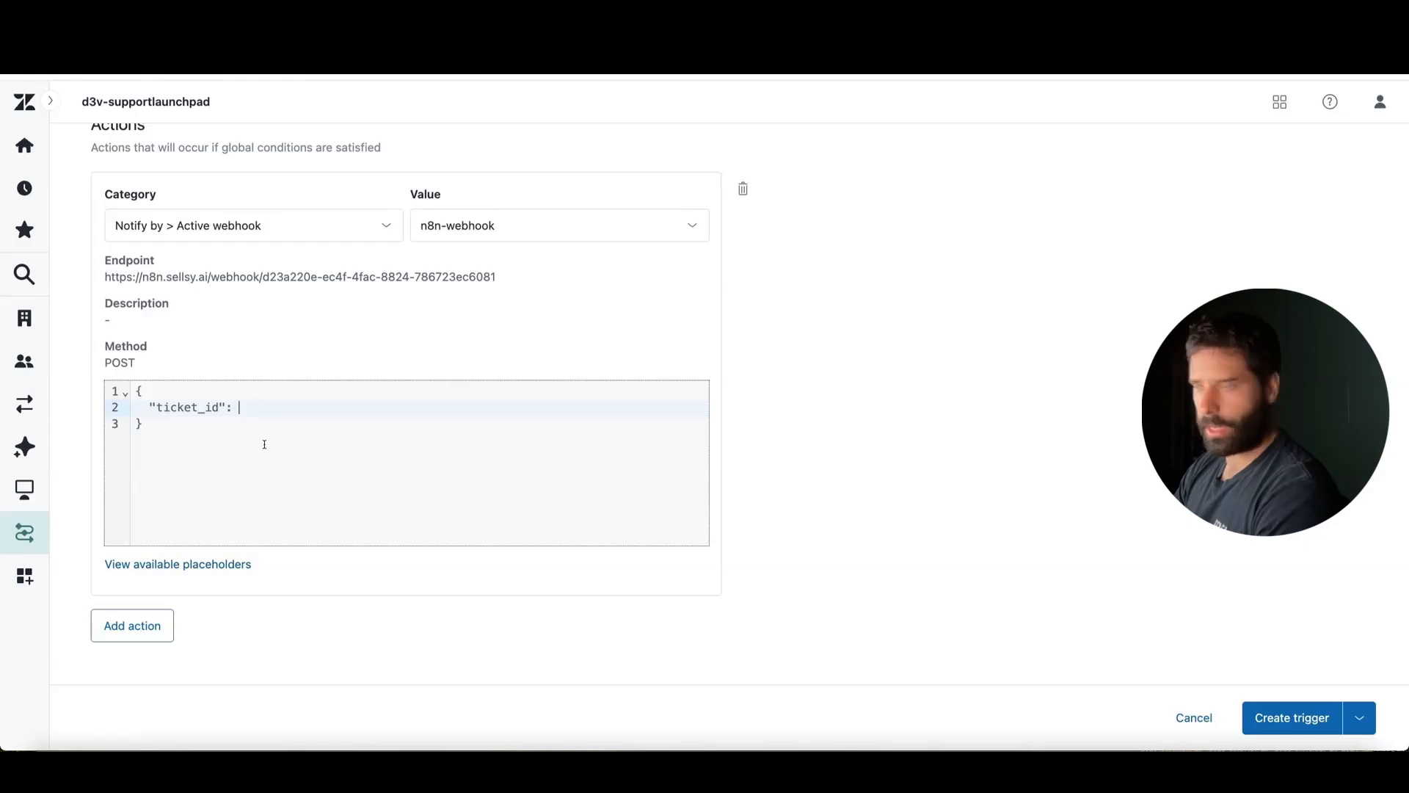
# Step: Copy the {{ticket.id}} placeholder from the available placeholders and insert it in quotes as the value of "ticket_id"
pyautogui.click(169, 563)
pyautogui.scroll(-5, 228, 494)
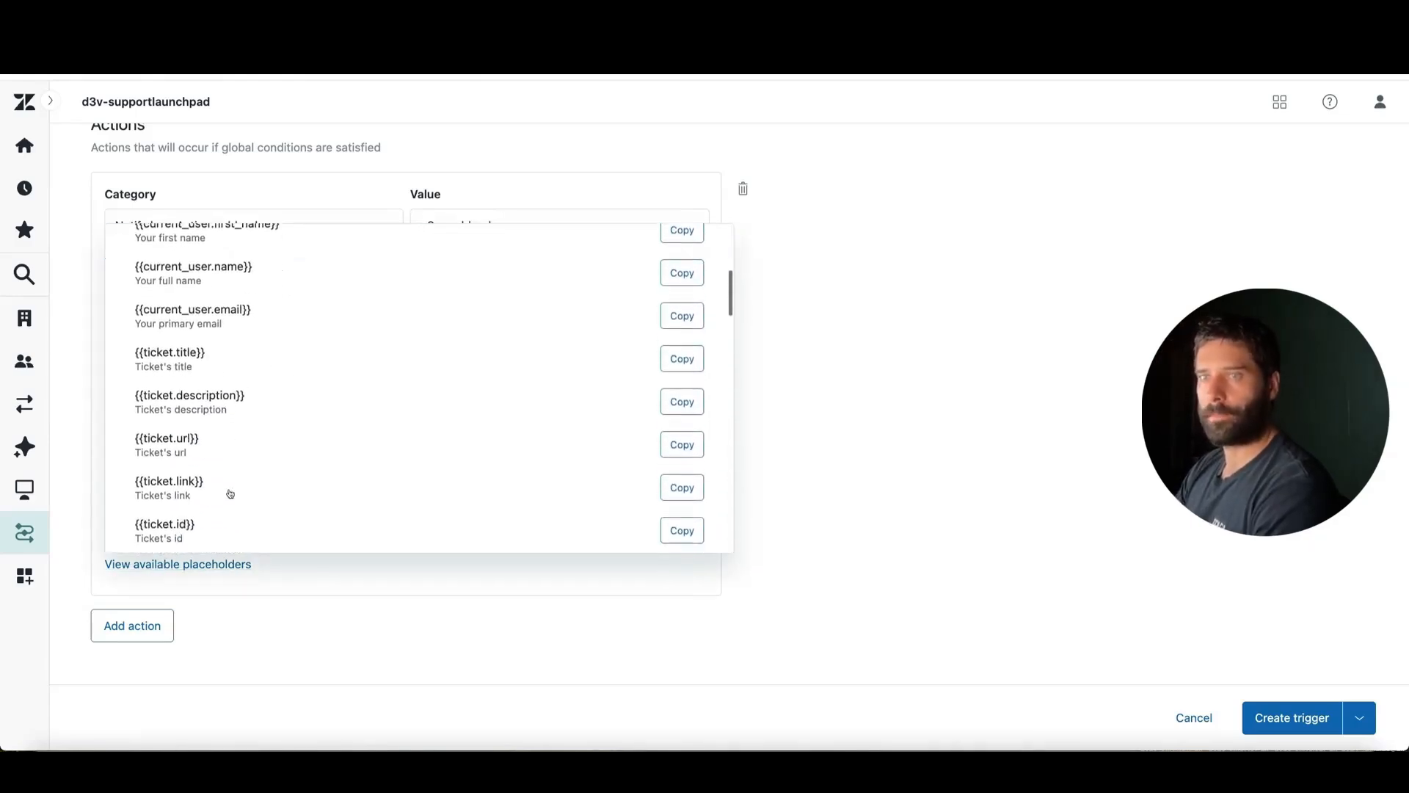
pyautogui.scroll(-3, 230, 493)
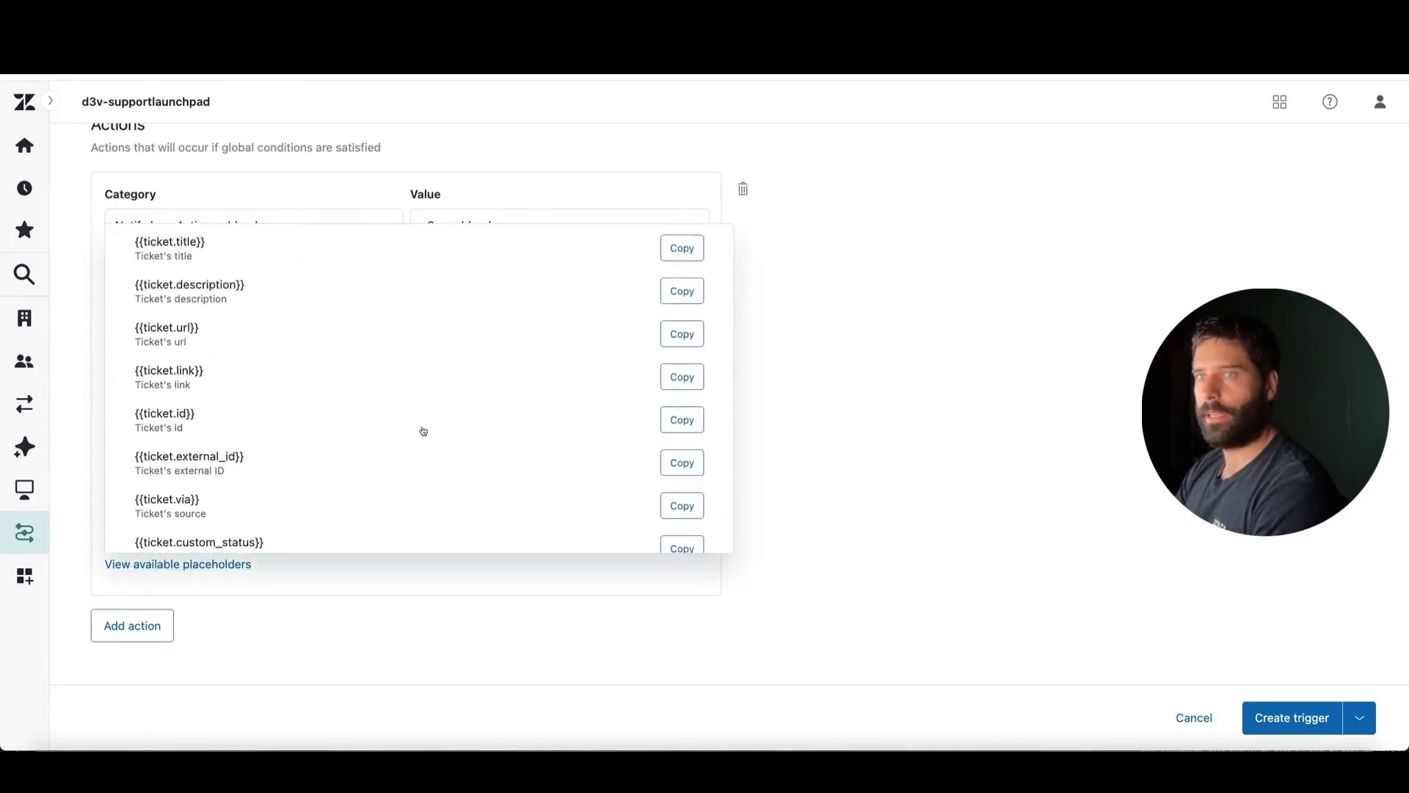
pyautogui.click(682, 419)
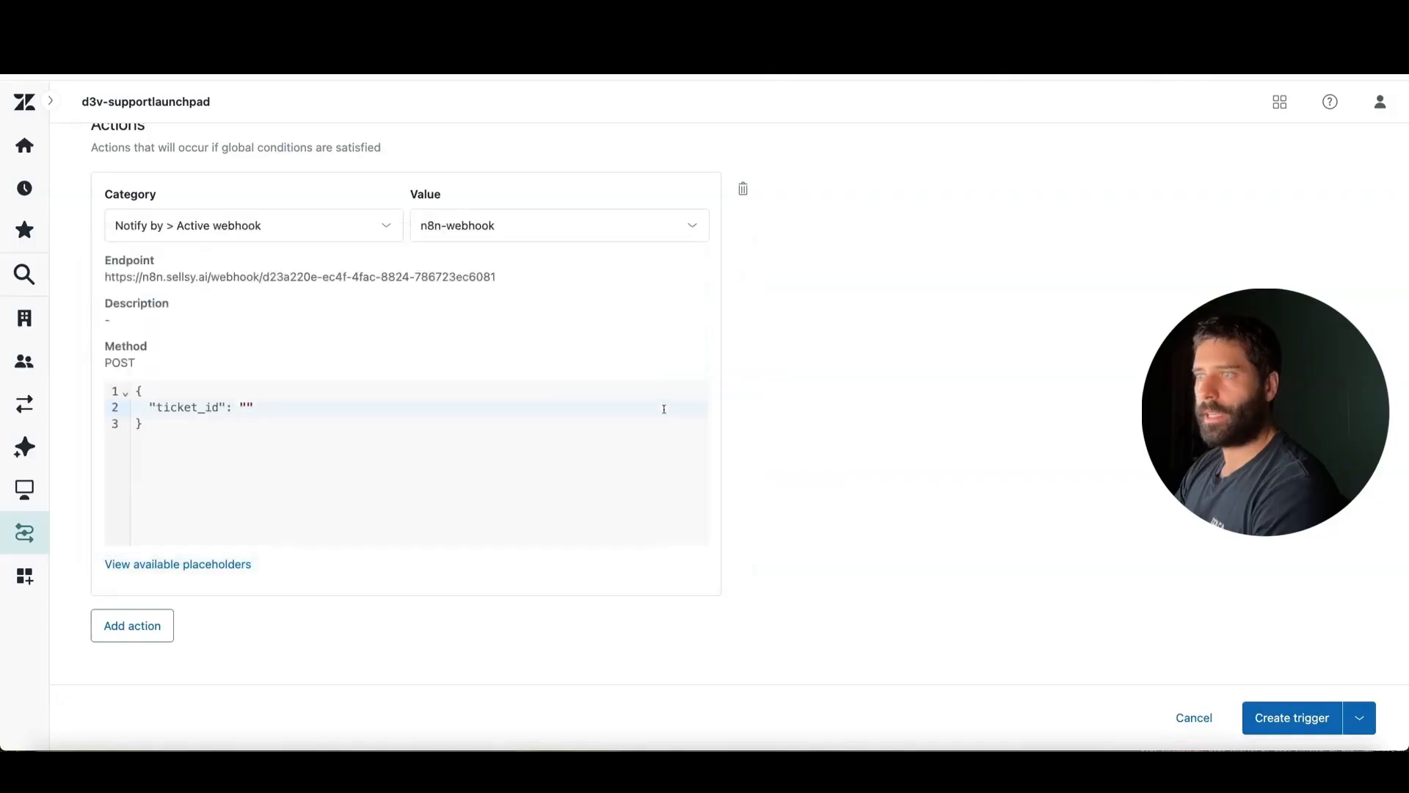
pyautogui.click(246, 408)
pyautogui.hotkey('ctrl', 'v')
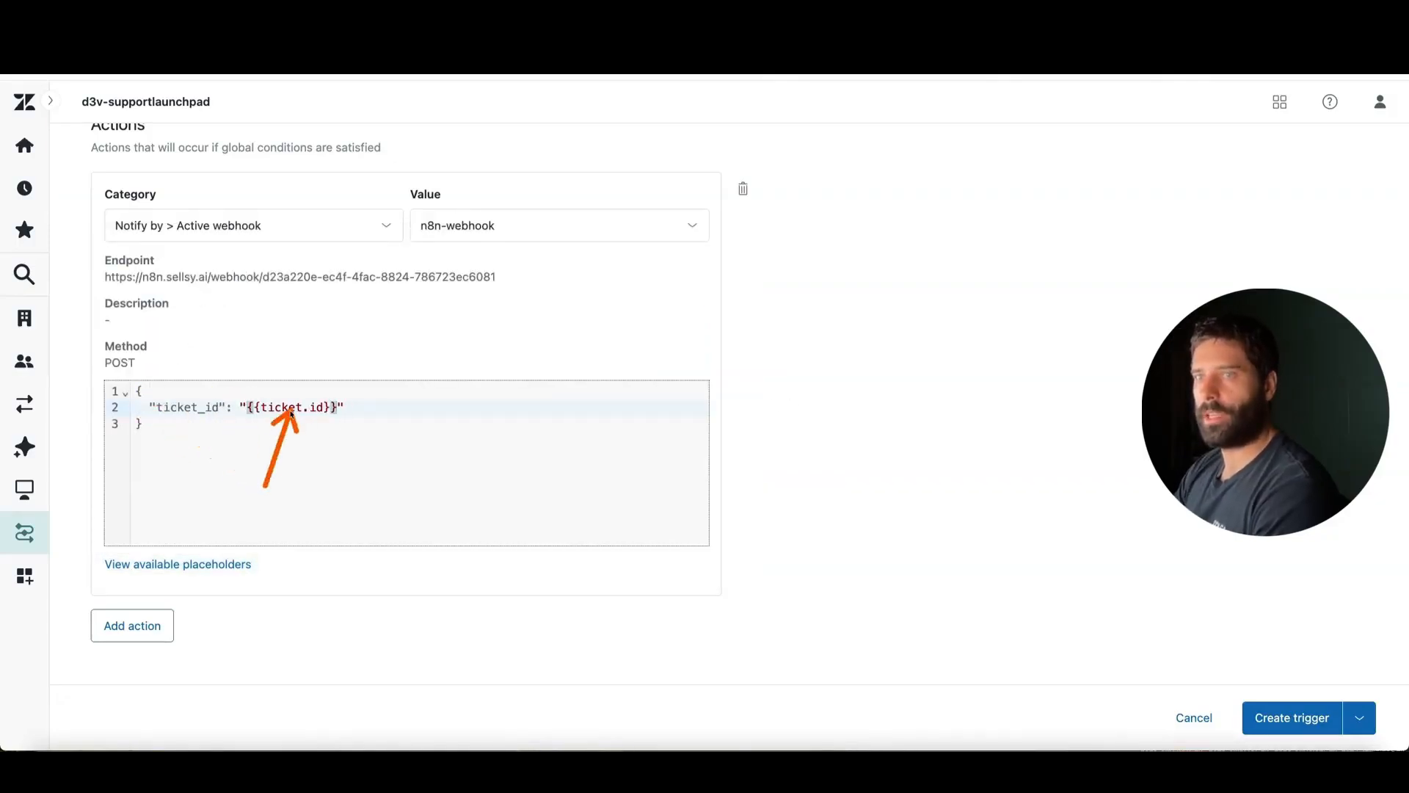
# Step: Review the new ticket trigger's condition and webhook body, and create the trigger
pyautogui.scroll(6, 507, 338)
pyautogui.moveTo(882, 478)
pyautogui.mouseDown()
pyautogui.moveTo(624, 364)
pyautogui.moveTo(490, 611)
pyautogui.moveTo(481, 656)
pyautogui.mouseUp()
pyautogui.scroll(-5, 481, 656)
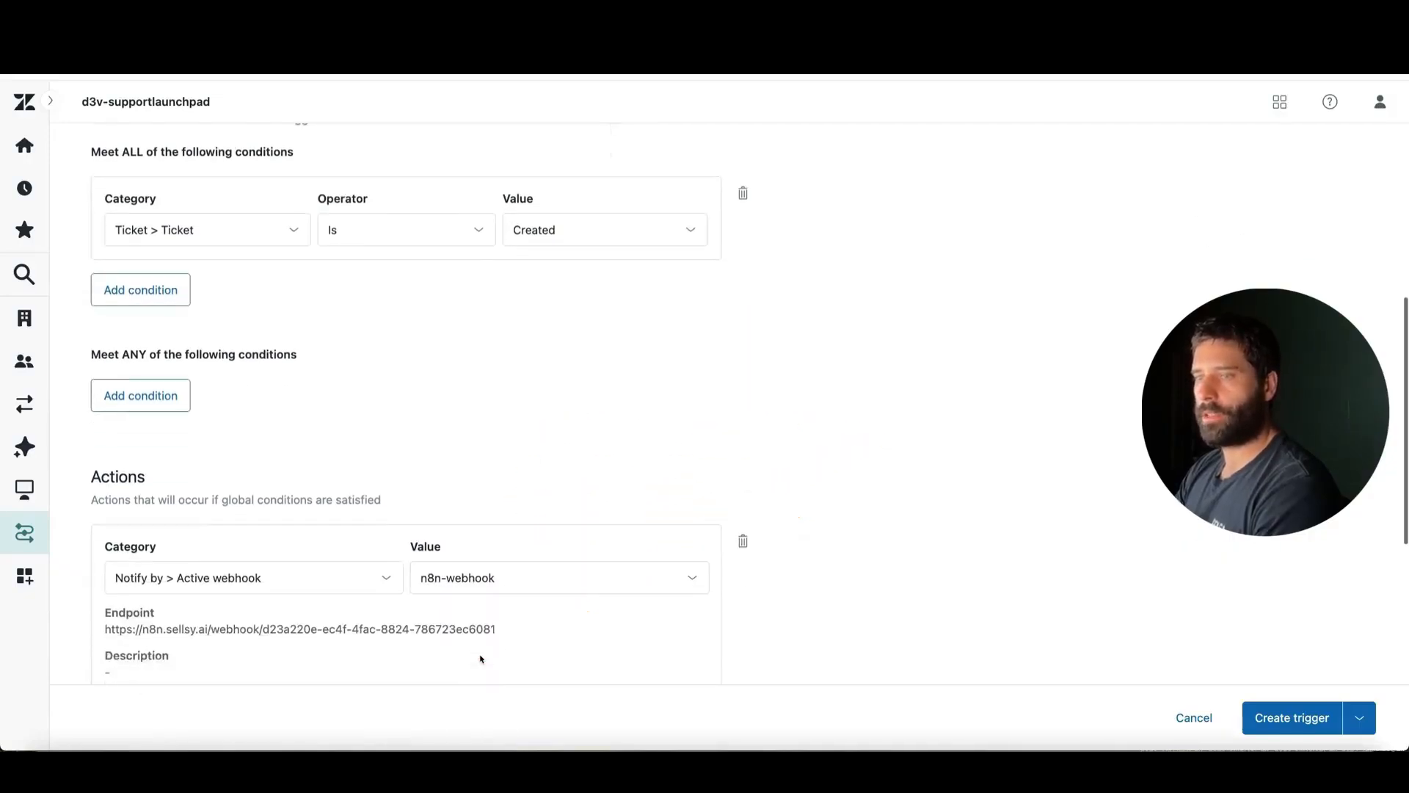
pyautogui.moveTo(474, 573)
pyautogui.mouseDown()
pyautogui.moveTo(336, 560)
pyautogui.moveTo(456, 339)
pyautogui.moveTo(450, 403)
pyautogui.moveTo(345, 438)
pyautogui.moveTo(227, 431)
pyautogui.moveTo(353, 551)
pyautogui.mouseUp()
pyautogui.scroll(-1, 353, 552)
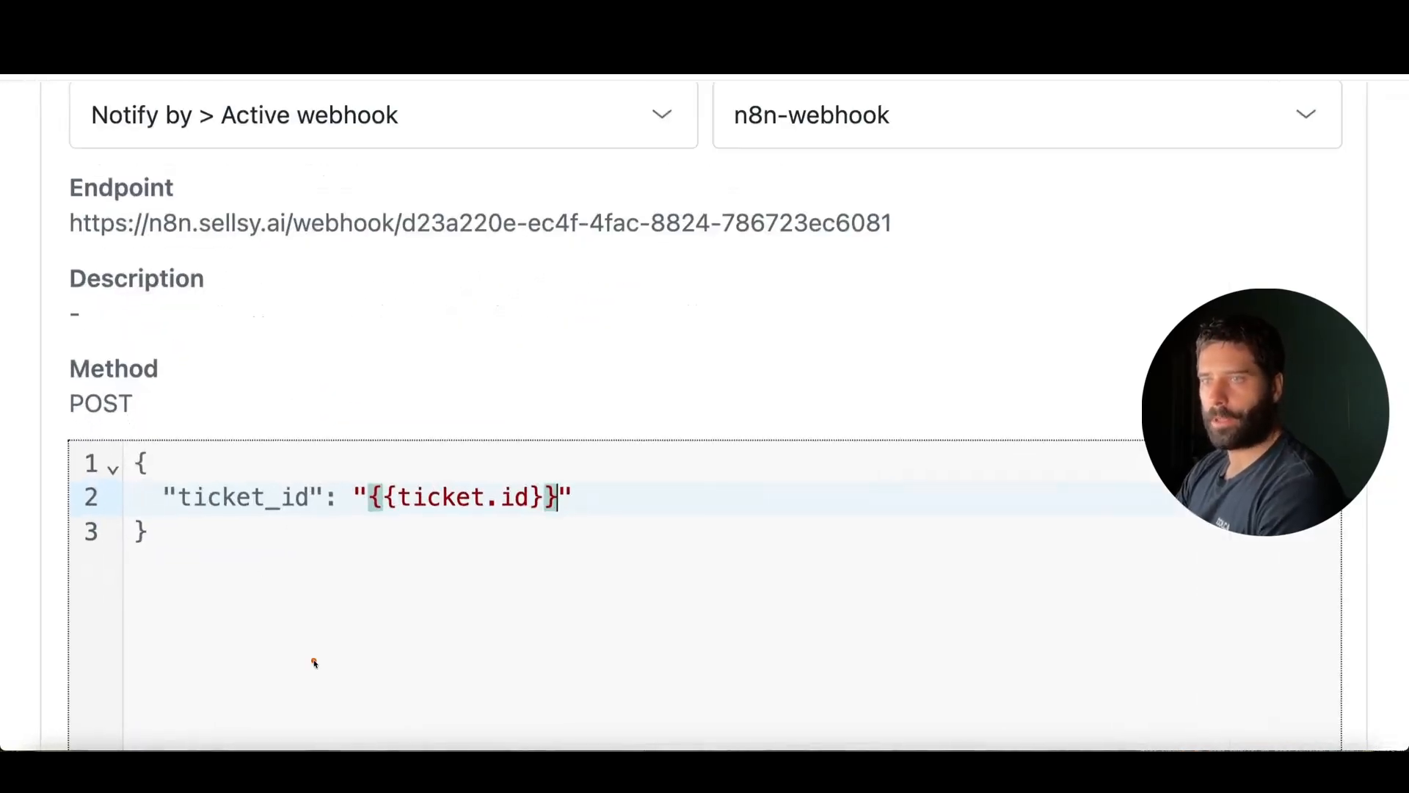
pyautogui.moveTo(314, 663)
pyautogui.mouseDown()
pyautogui.moveTo(257, 525)
pyautogui.moveTo(431, 513)
pyautogui.moveTo(455, 497)
pyautogui.mouseUp()
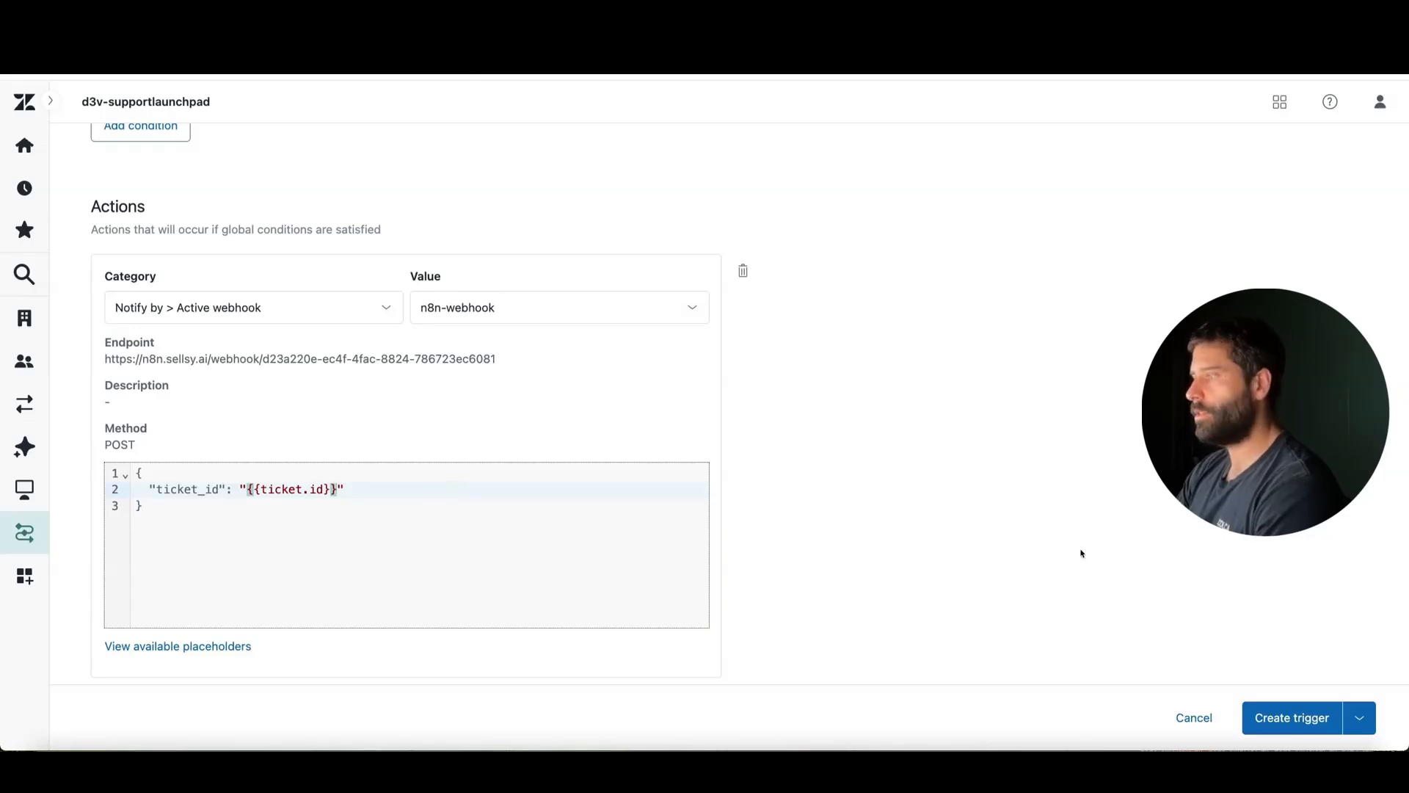
pyautogui.click(1295, 722)
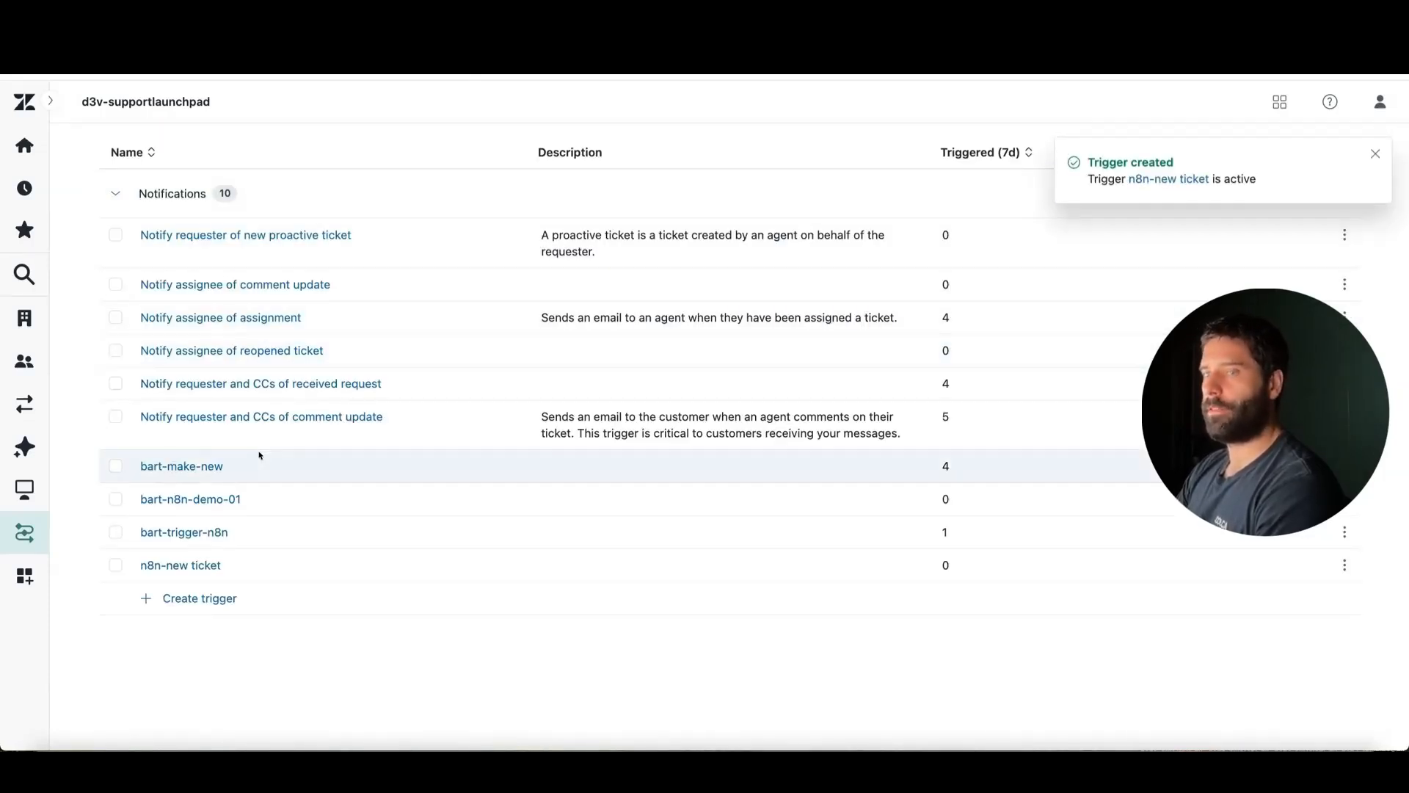
# Step: Start another ticket trigger in the Notifications category and name it "n8n-update-ticket"
pyautogui.click(214, 598)
pyautogui.scroll(6, 448, 293)
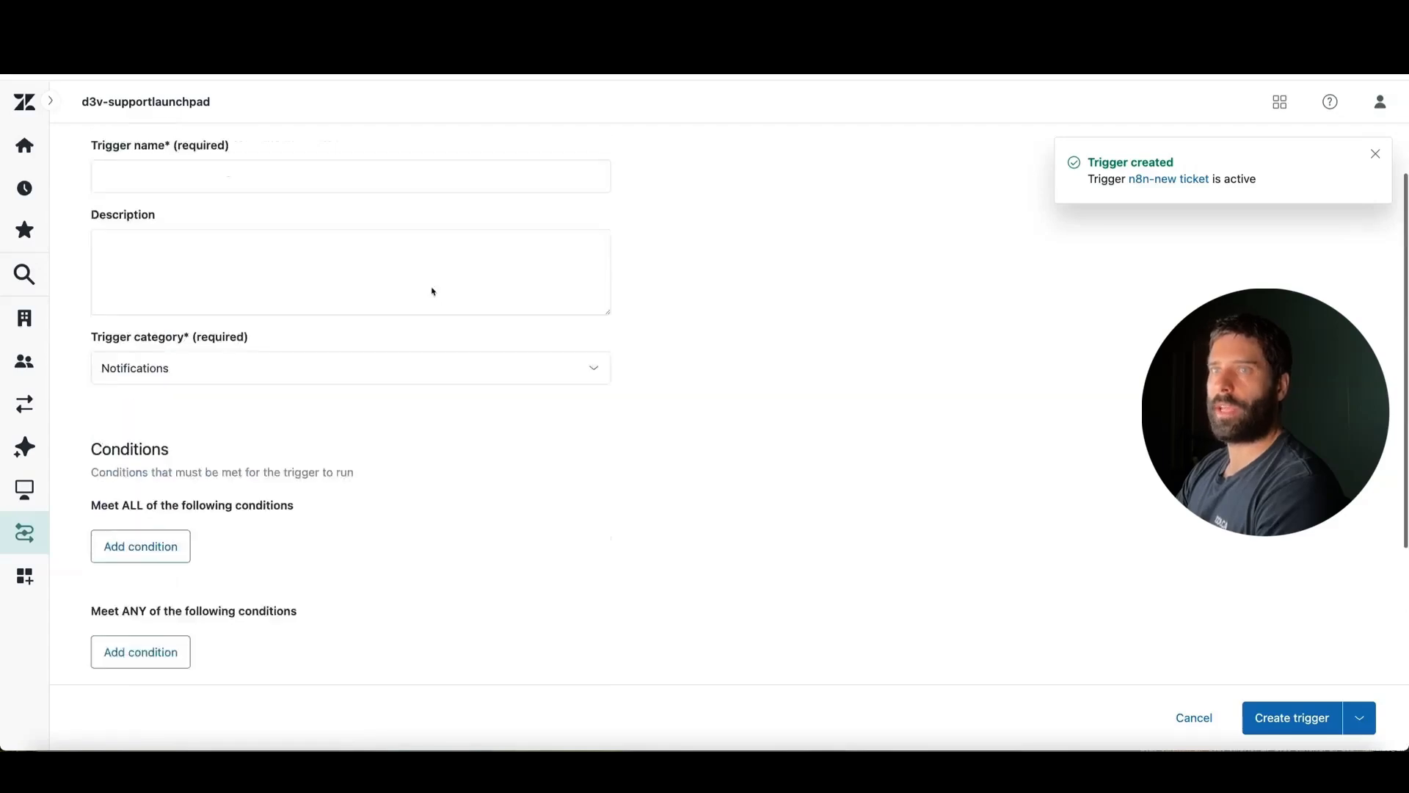
pyautogui.click(328, 269)
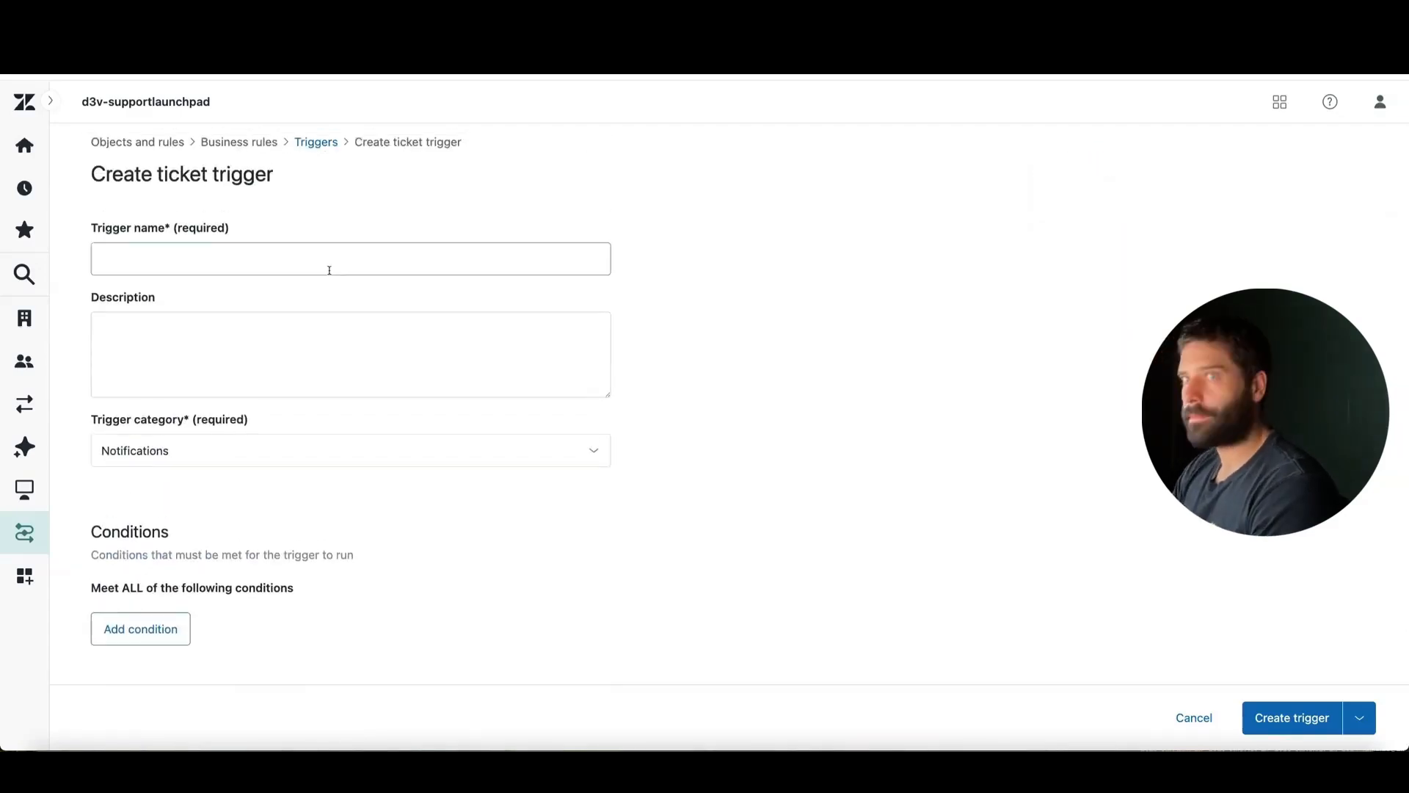
pyautogui.write('n8n-n')
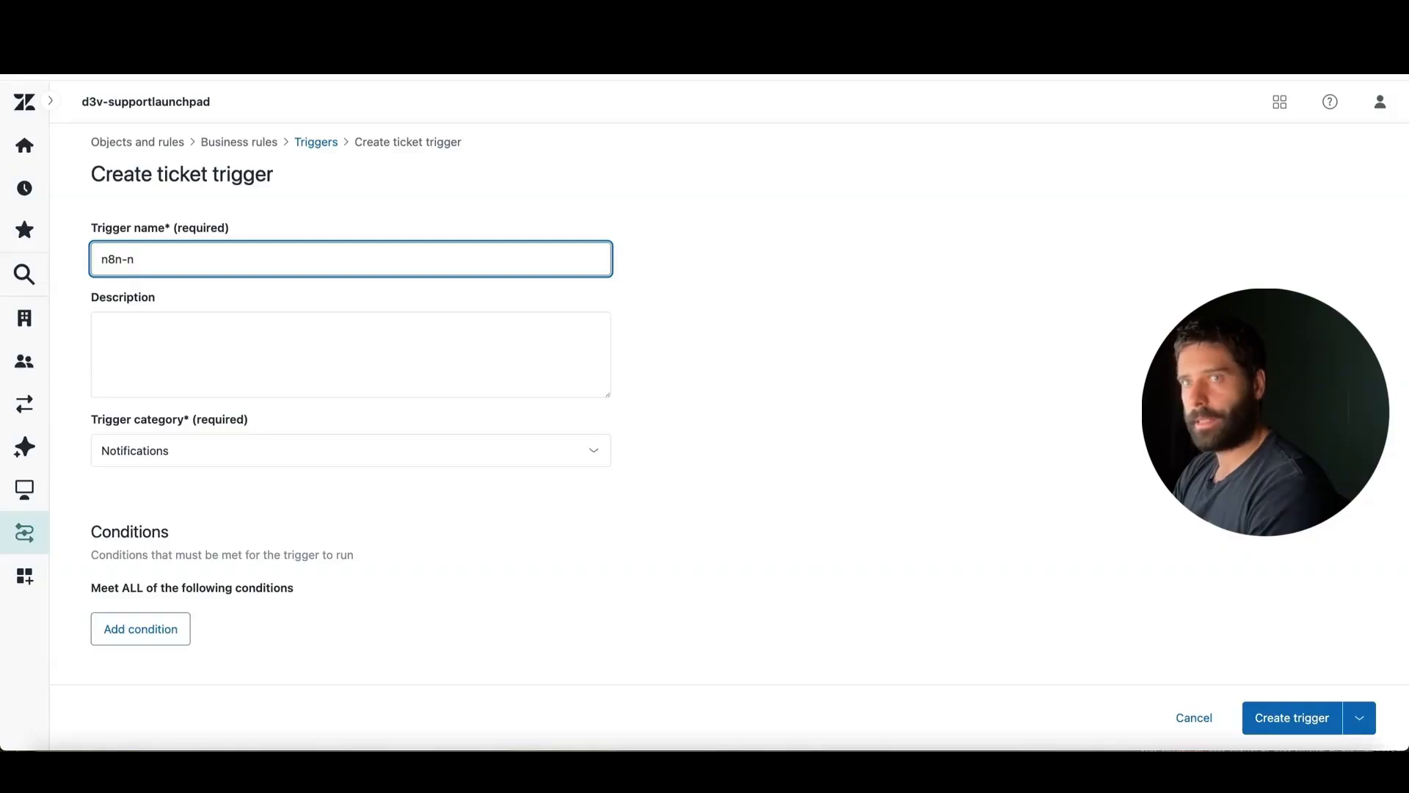
pyautogui.write('ew-ticket')
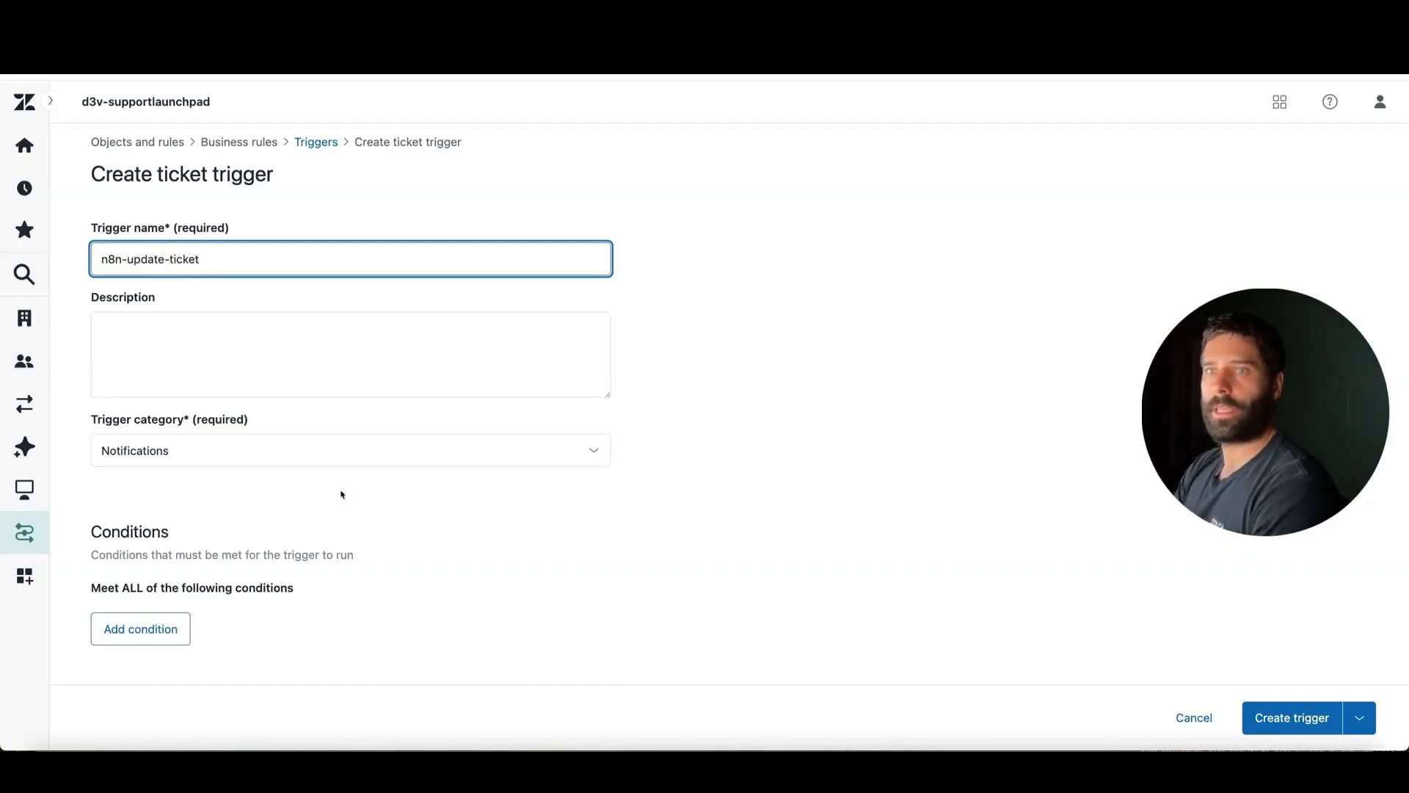
# Step: Add a condition under Meet ALL requiring Ticket > Ticket Is Updated
pyautogui.scroll(-2, 316, 396)
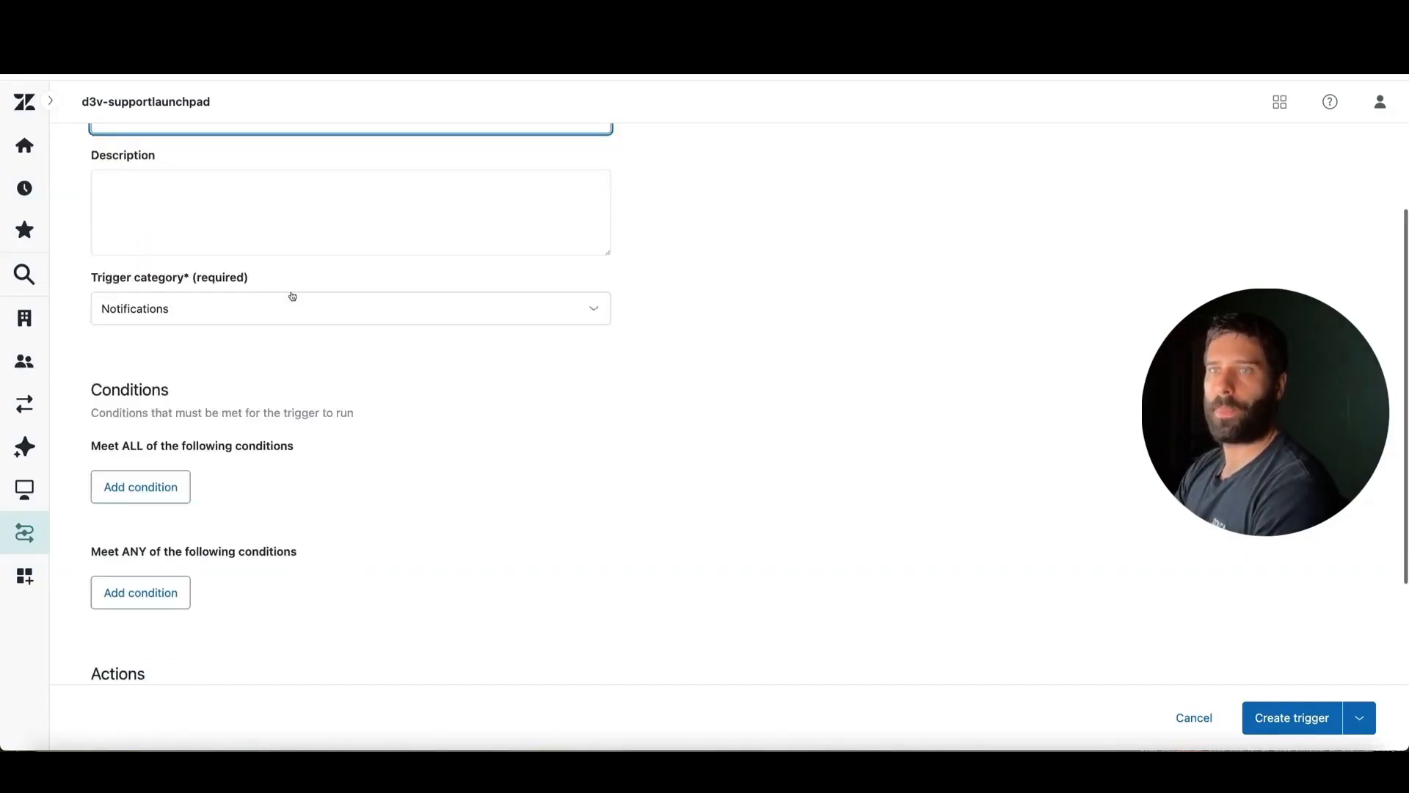
pyautogui.scroll(-2, 293, 411)
pyautogui.click(166, 342)
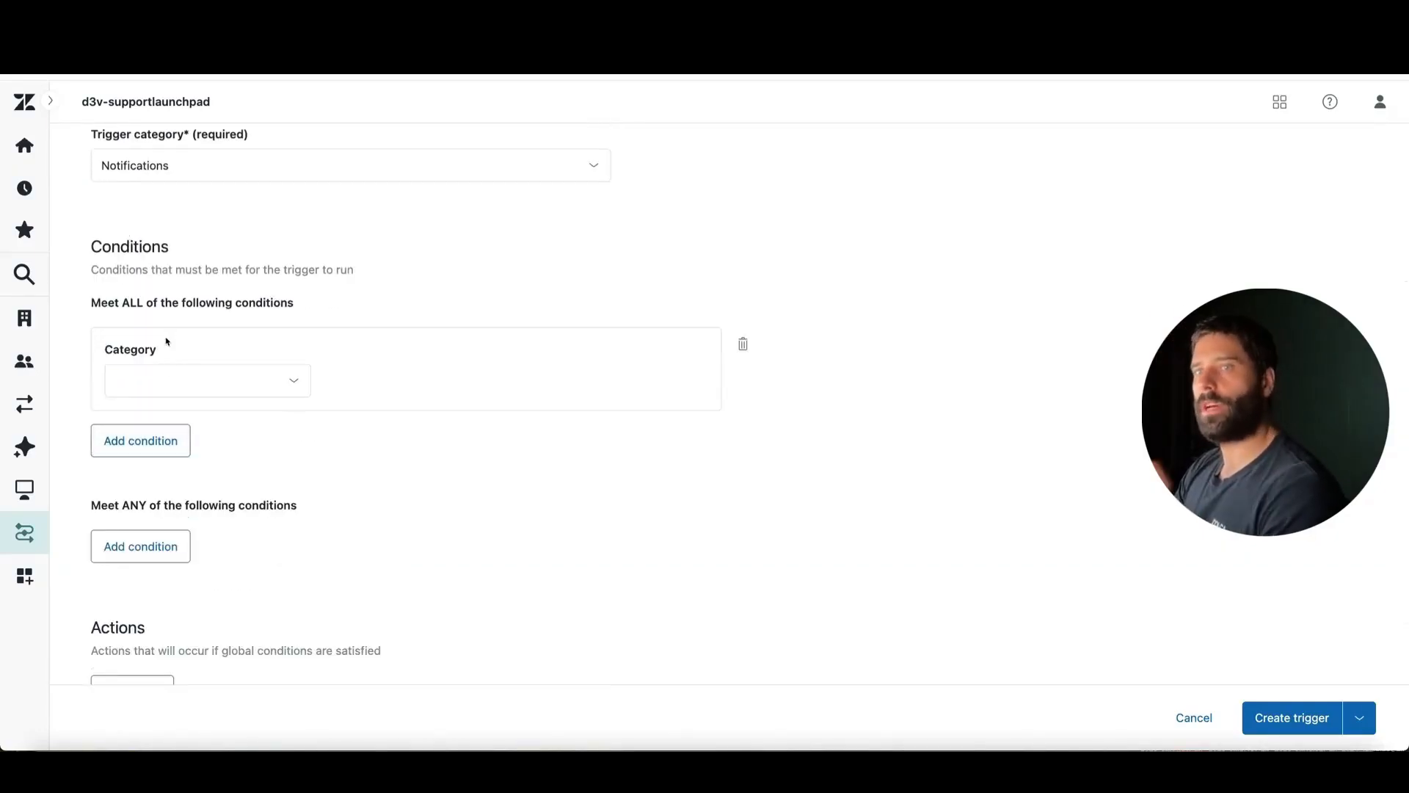
pyautogui.click(161, 384)
pyautogui.click(182, 463)
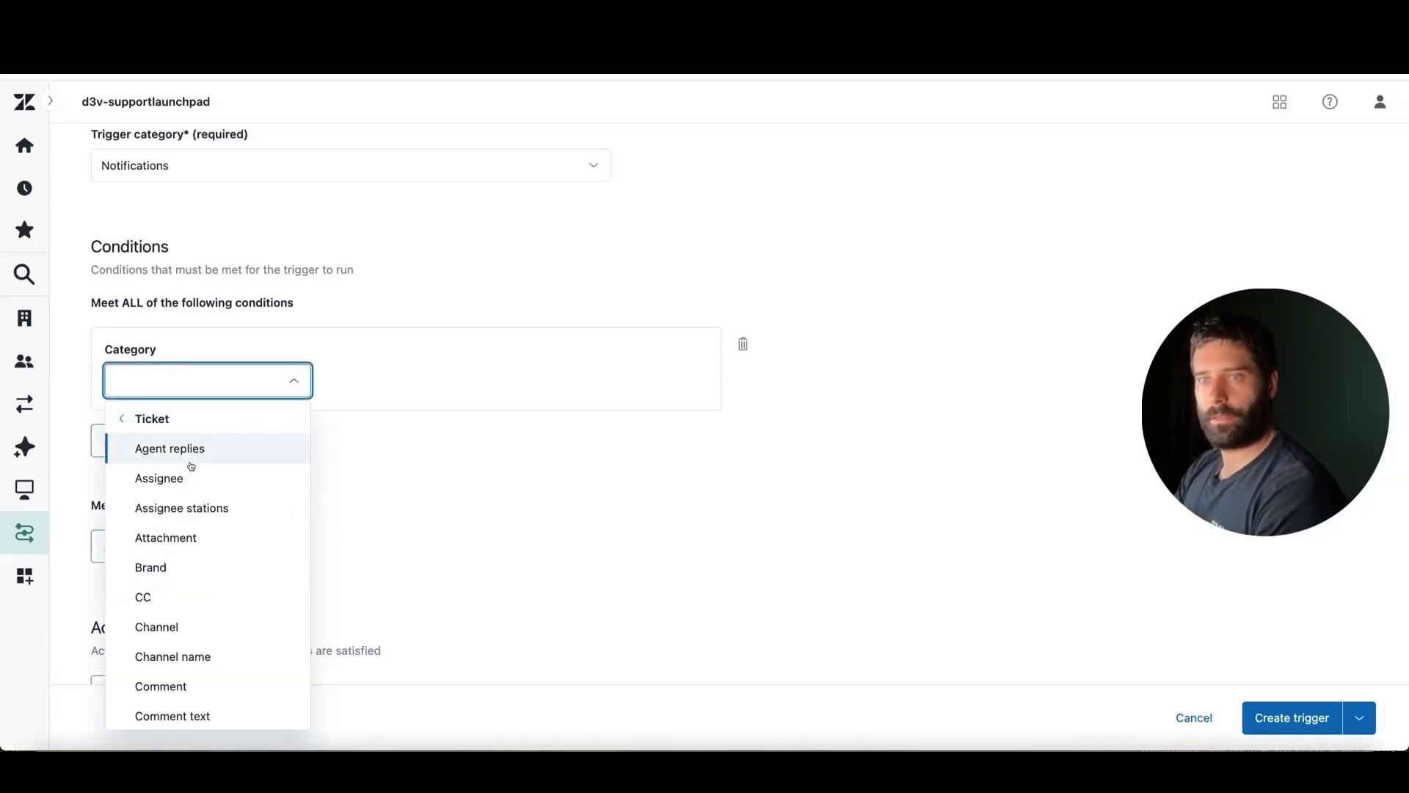
pyautogui.click(143, 419)
pyautogui.scroll(-1, 214, 566)
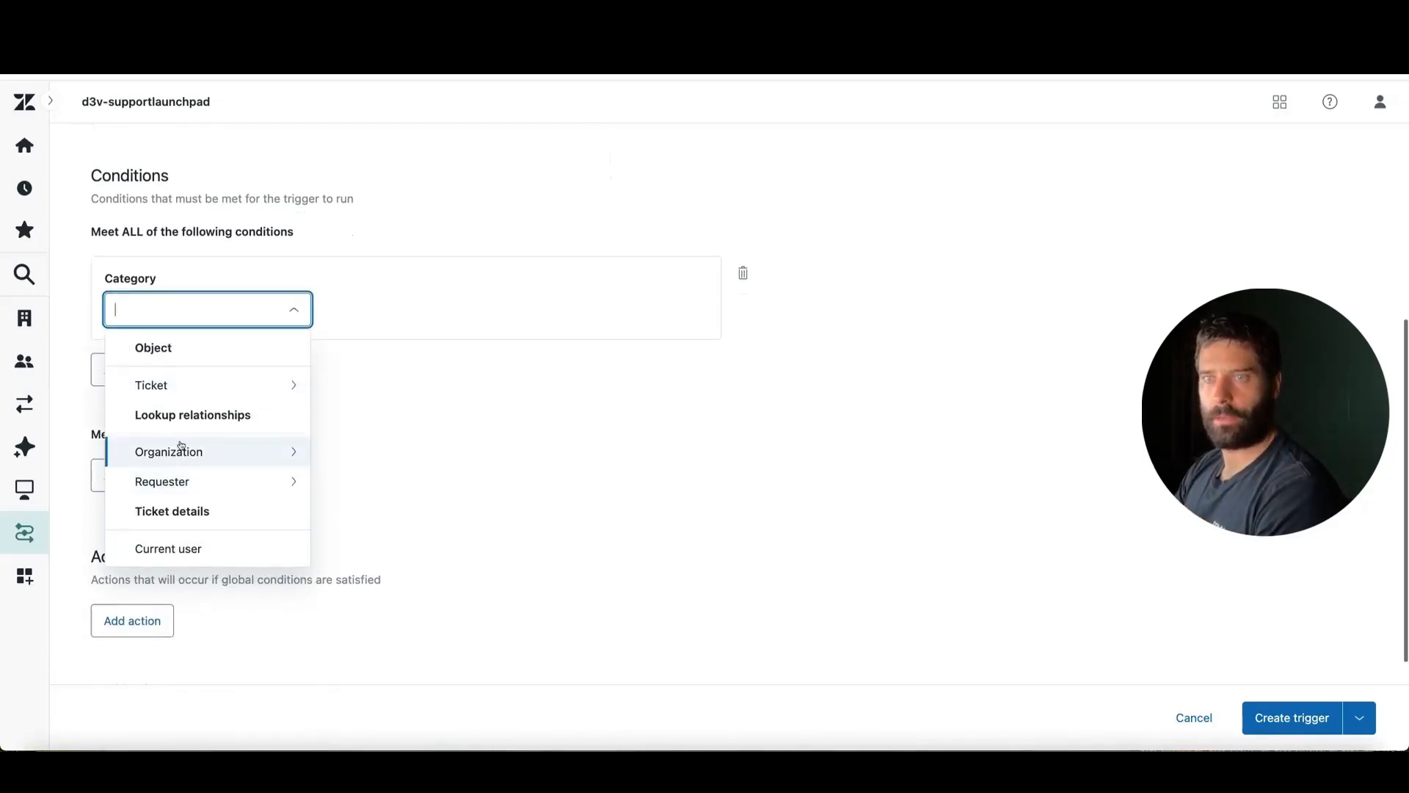
pyautogui.write('t > Tick')
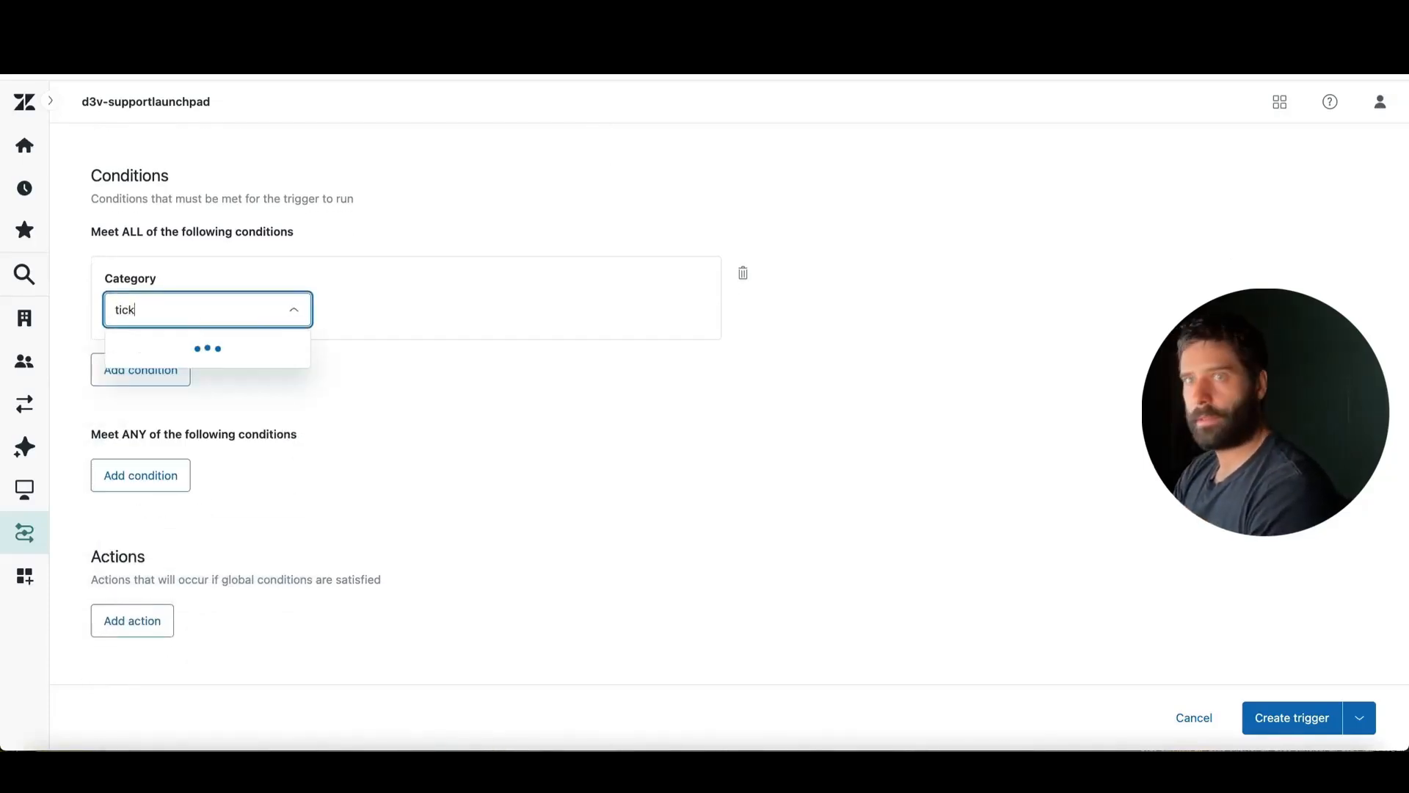
pyautogui.write('et')
pyautogui.click(213, 345)
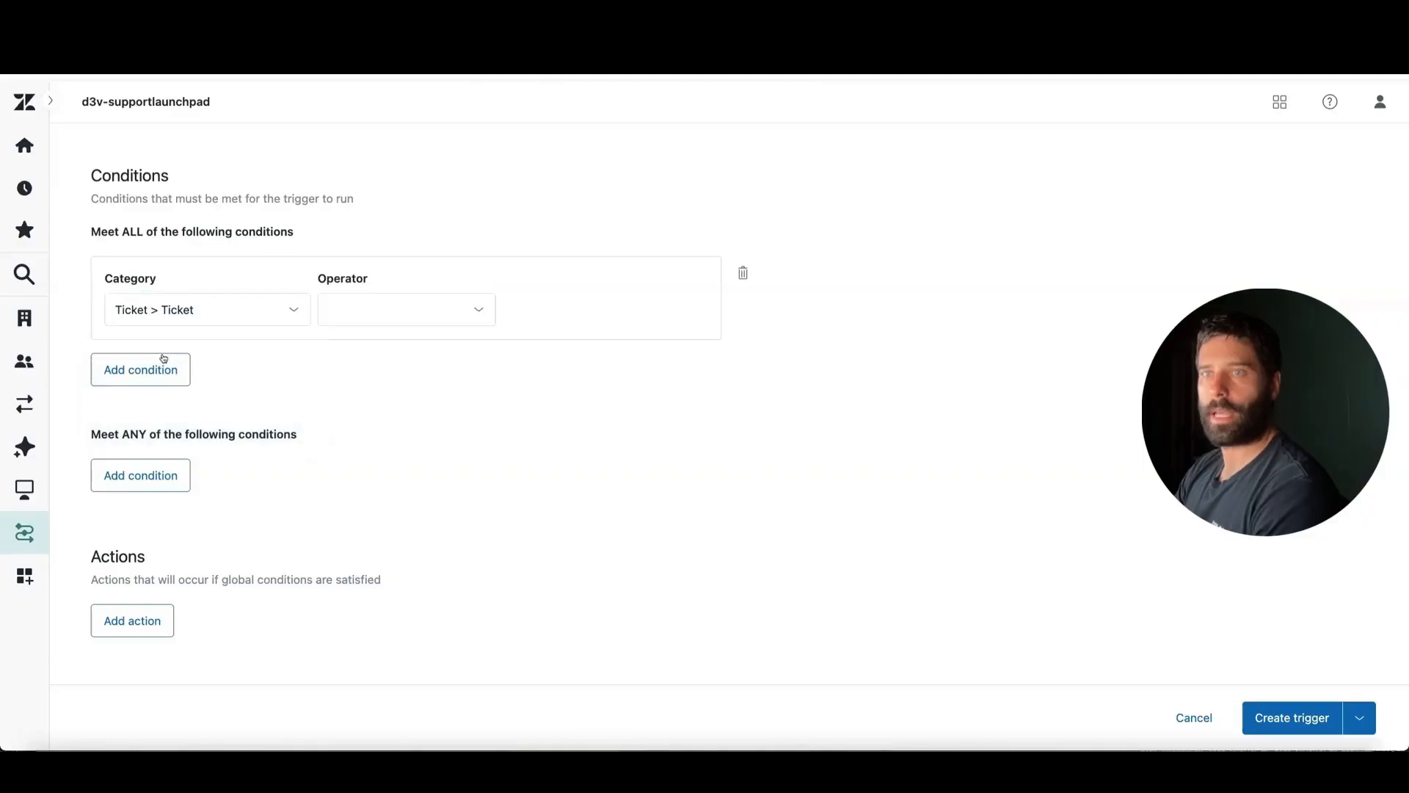
pyautogui.click(348, 313)
pyautogui.click(394, 352)
pyautogui.click(560, 314)
pyautogui.click(664, 378)
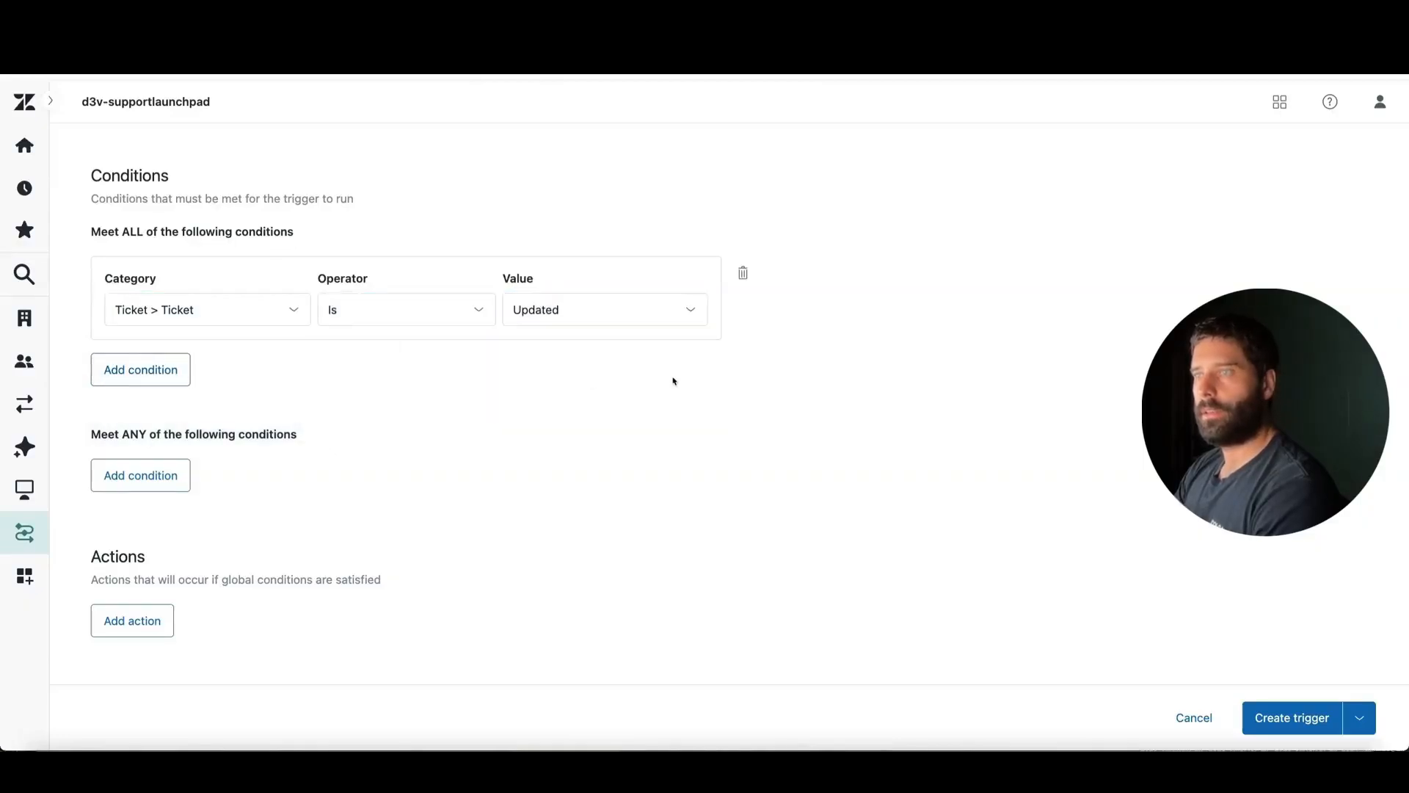
# Step: Add a second Meet ALL condition requiring Ticket details > Current user Is (end-user)
pyautogui.click(163, 357)
pyautogui.click(195, 403)
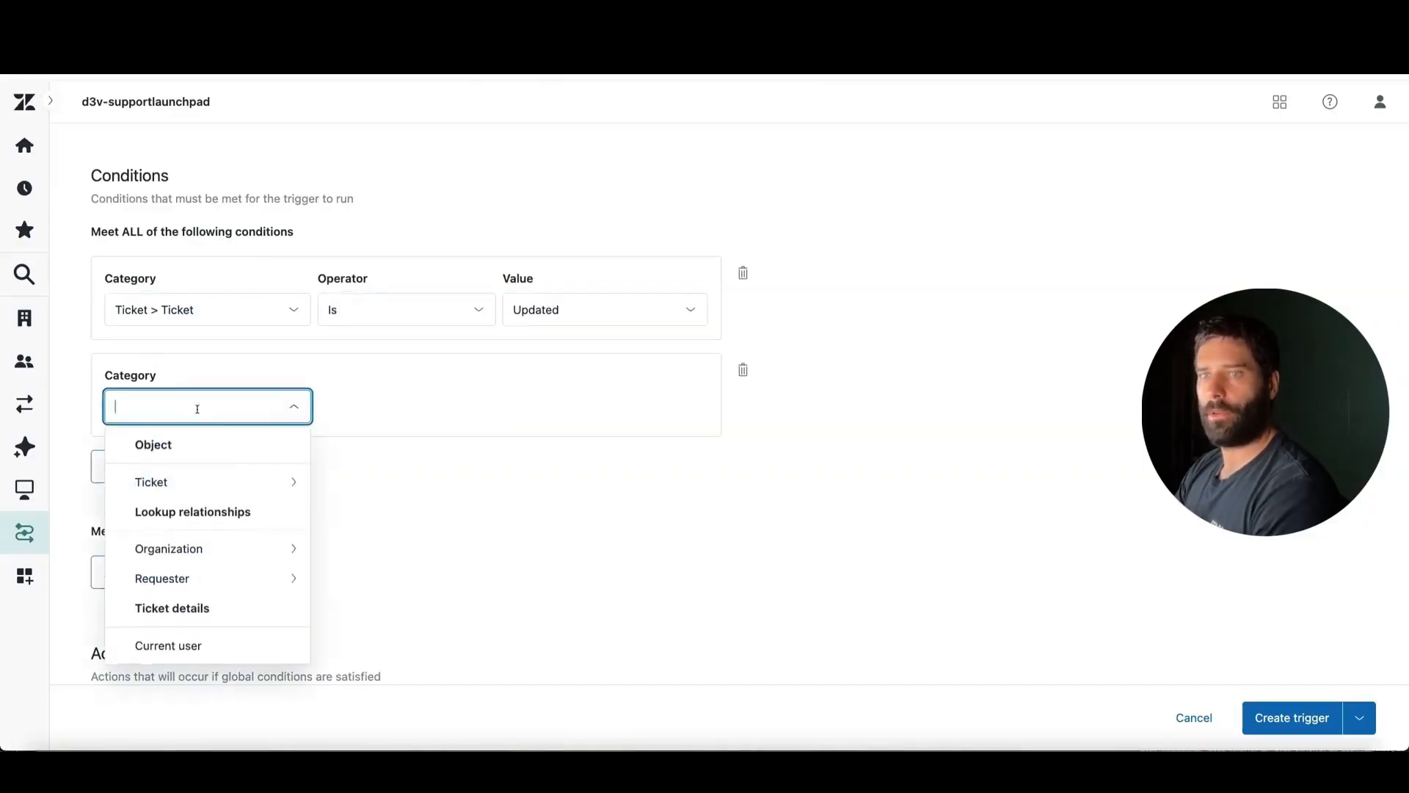
pyautogui.scroll(-3, 221, 425)
pyautogui.click(195, 532)
pyautogui.scroll(1, 453, 388)
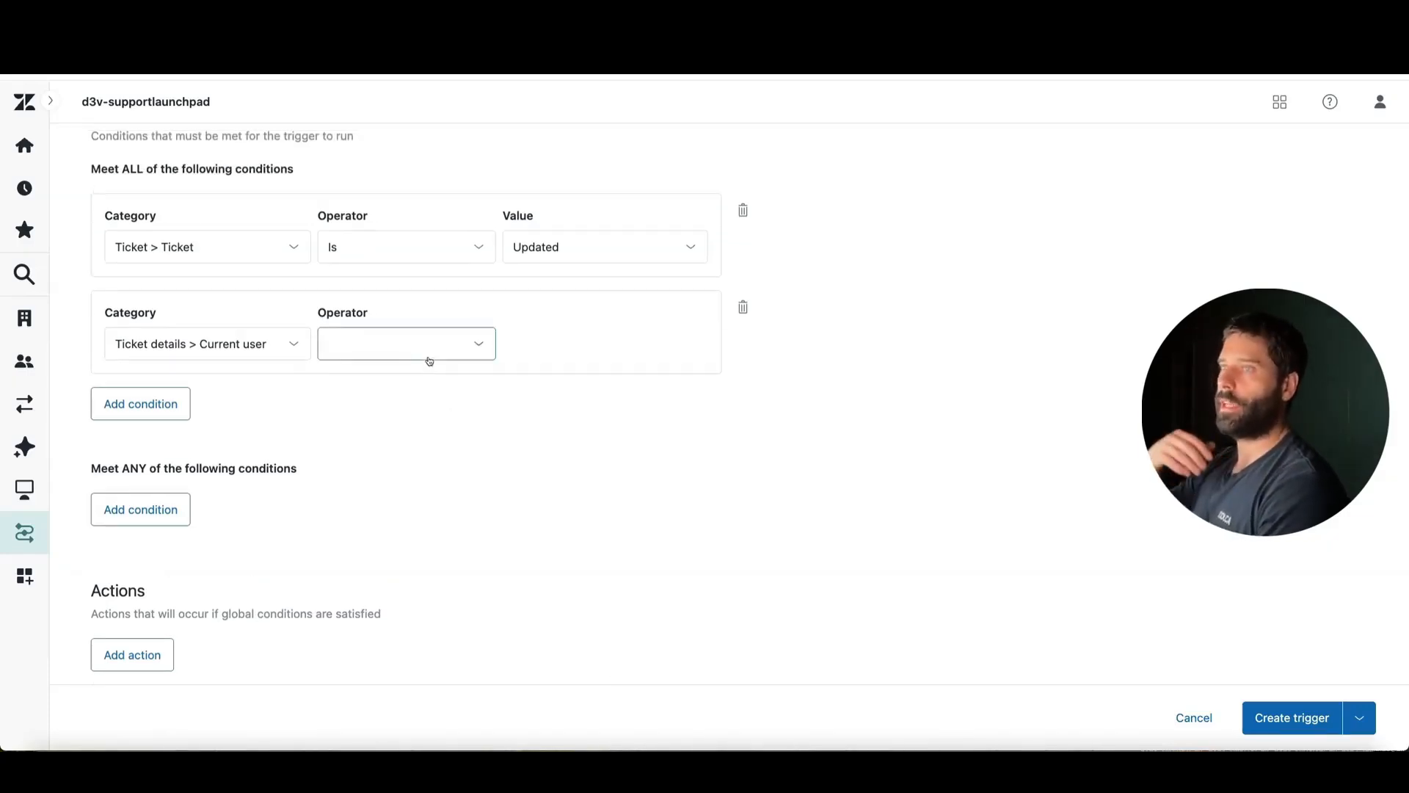
pyautogui.click(429, 360)
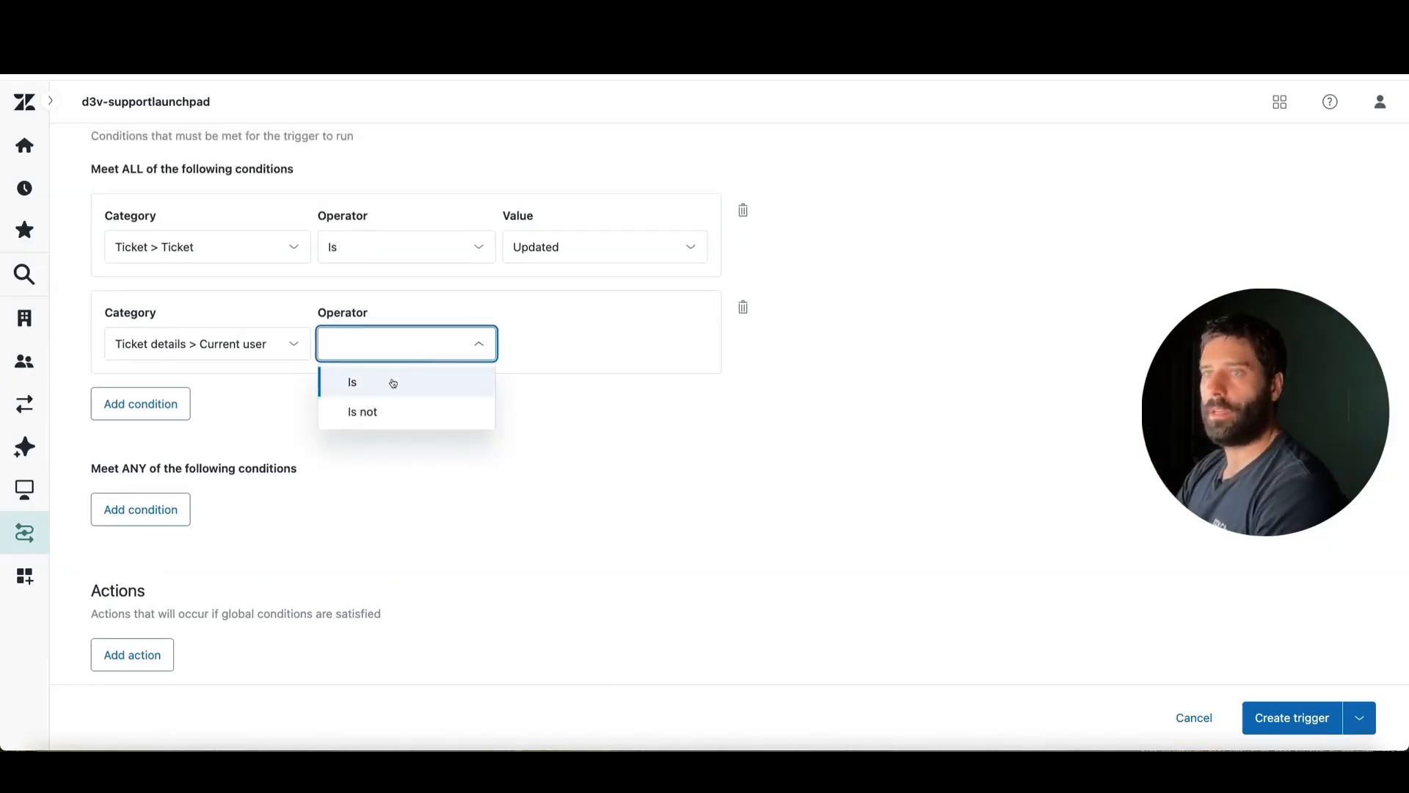
pyautogui.click(353, 381)
pyautogui.click(523, 359)
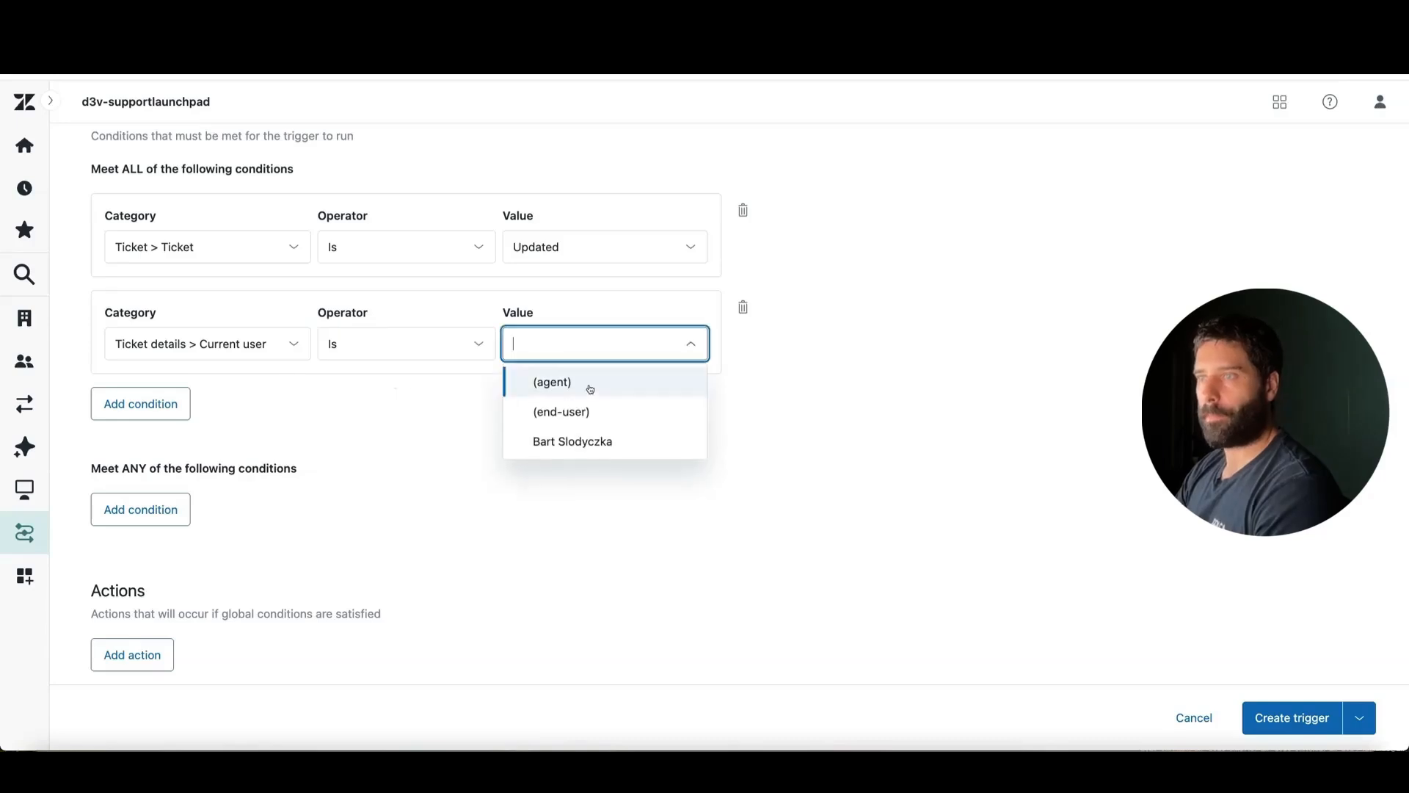
pyautogui.click(626, 419)
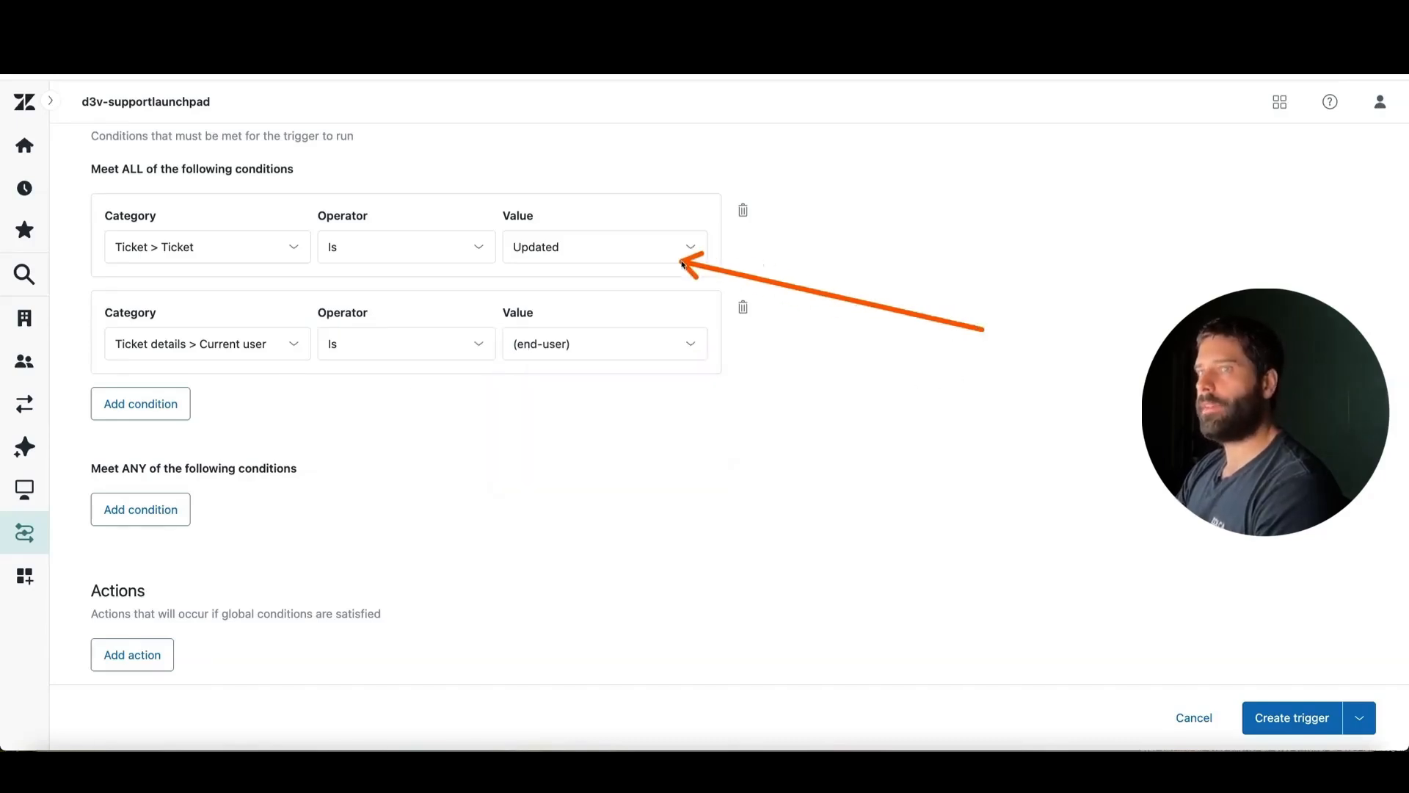
pyautogui.moveTo(679, 259)
pyautogui.mouseDown()
pyautogui.moveTo(725, 312)
pyautogui.moveTo(674, 342)
pyautogui.mouseUp()
# Step: Add an action to the update trigger with Notify by > Active webhook and n8n-webhook as its value
pyautogui.scroll(-5, 462, 484)
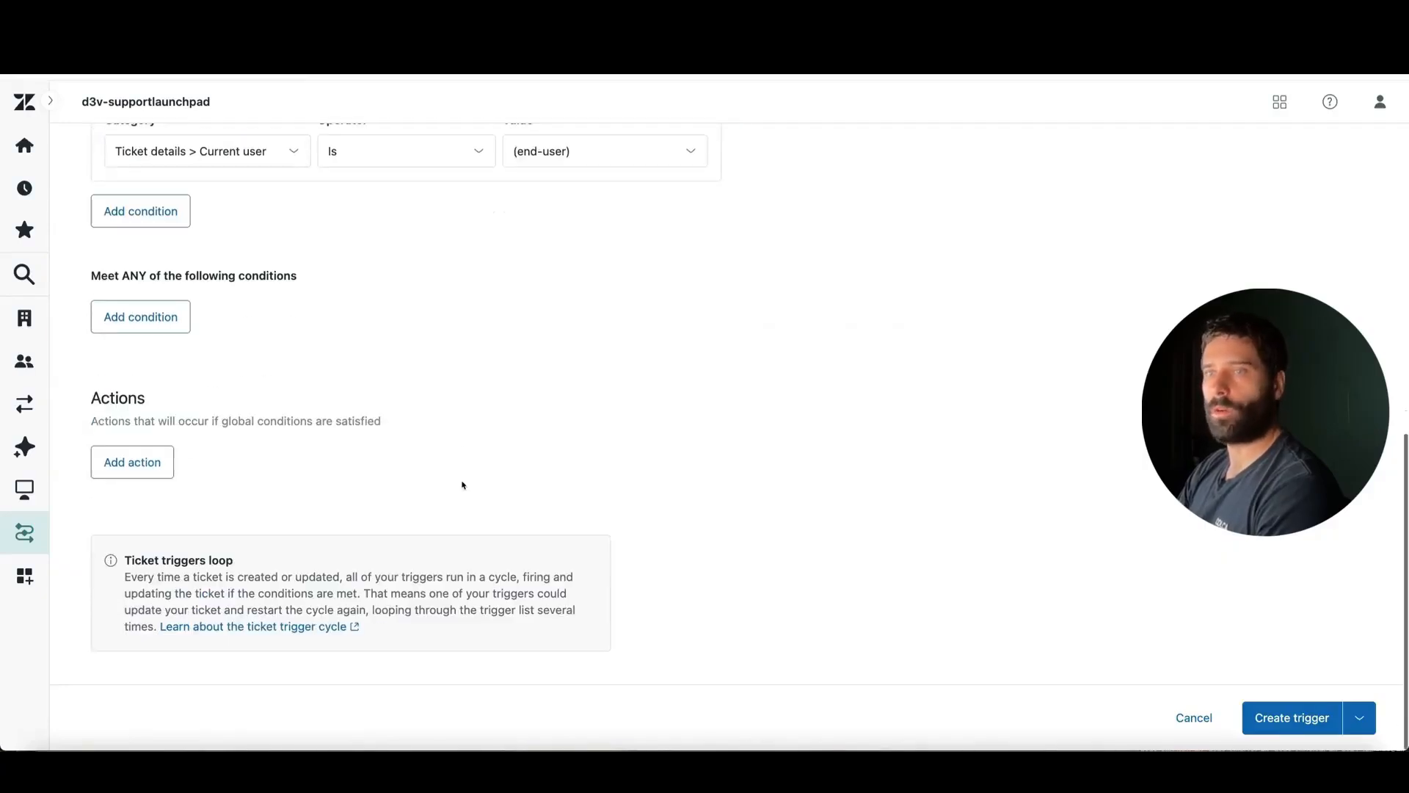
pyautogui.click(147, 463)
pyautogui.scroll(-2, 311, 516)
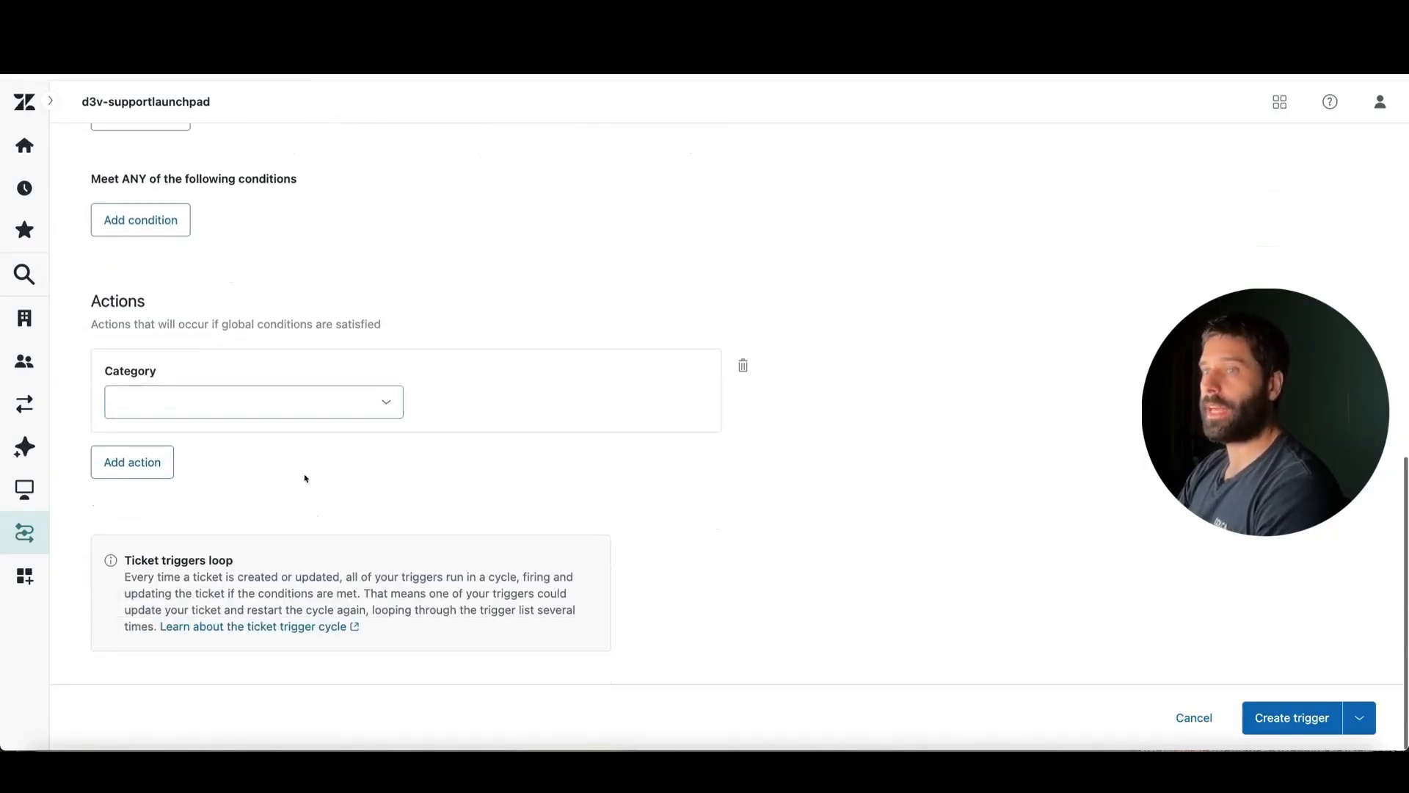
pyautogui.click(271, 417)
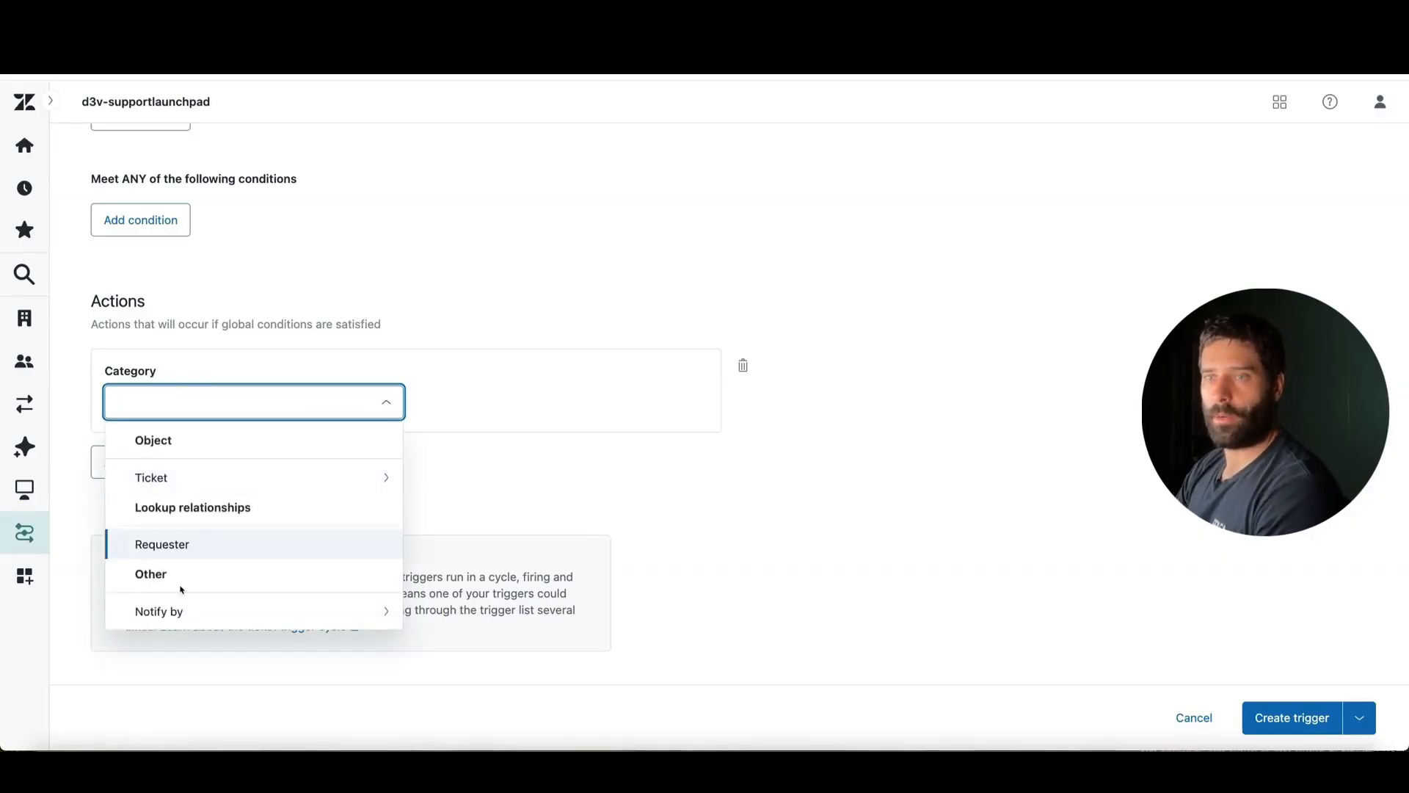
pyautogui.click(213, 611)
pyautogui.click(219, 477)
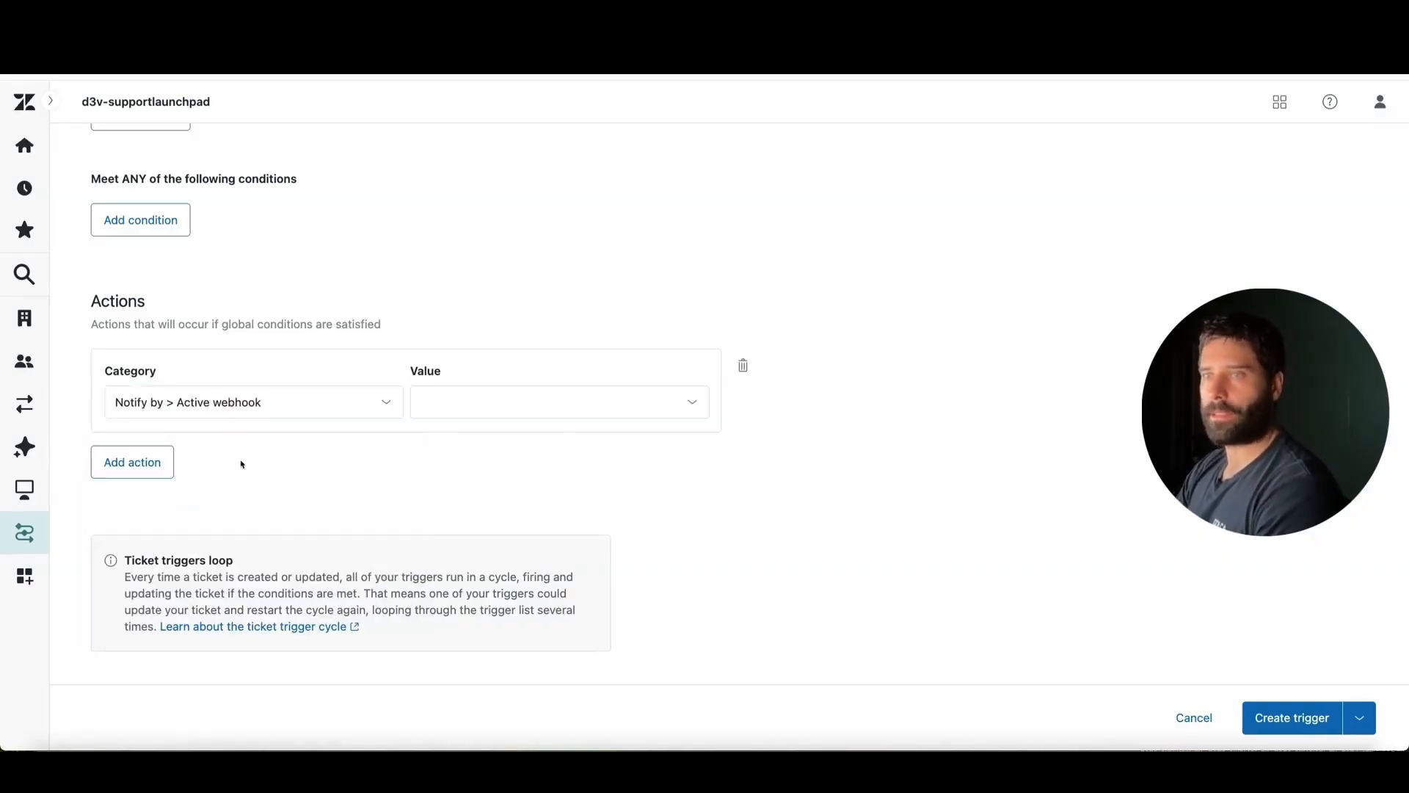
pyautogui.click(551, 409)
pyautogui.click(544, 438)
pyautogui.scroll(-3, 634, 461)
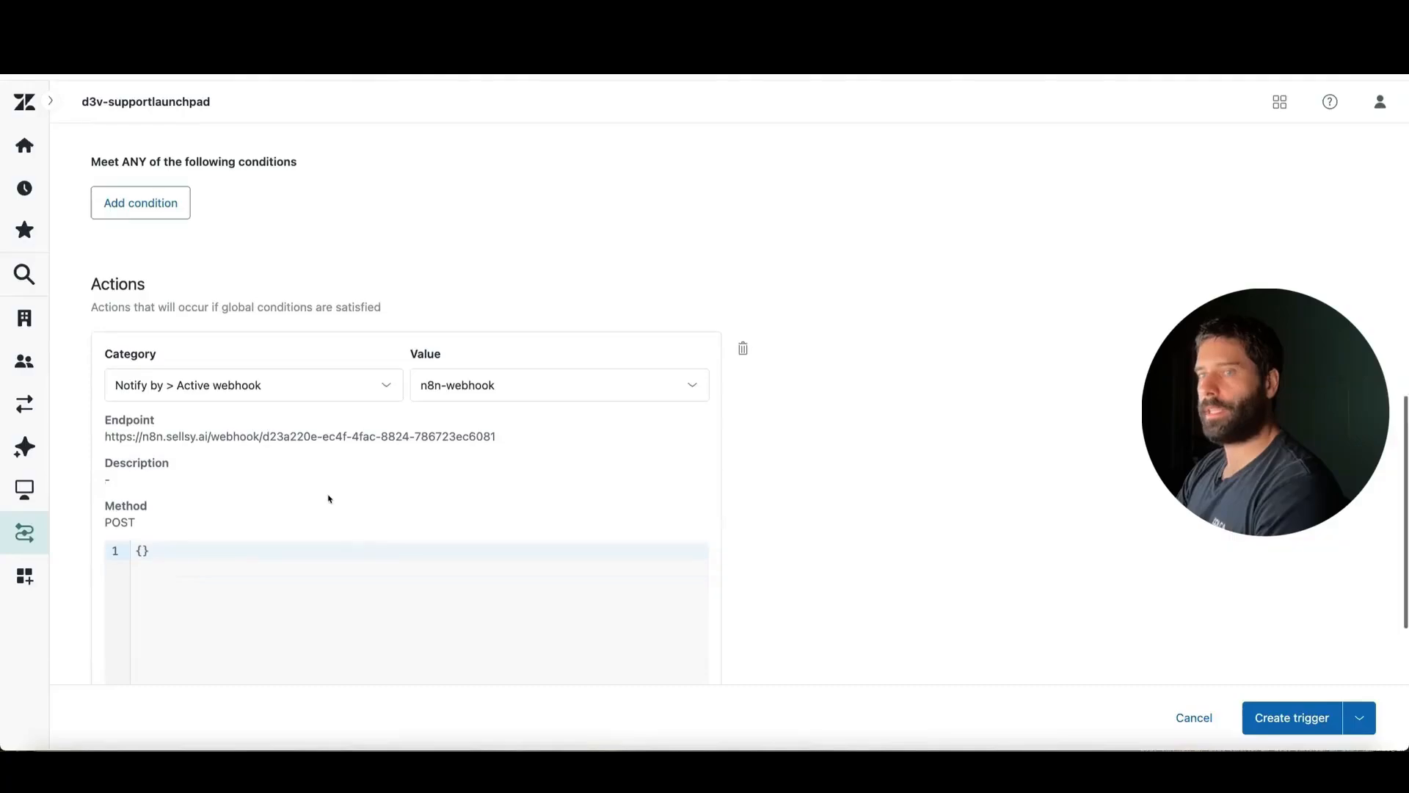
# Step: Start the update trigger's webhook JSON body with a "ticket_id" key and an empty string value
pyautogui.click(137, 396)
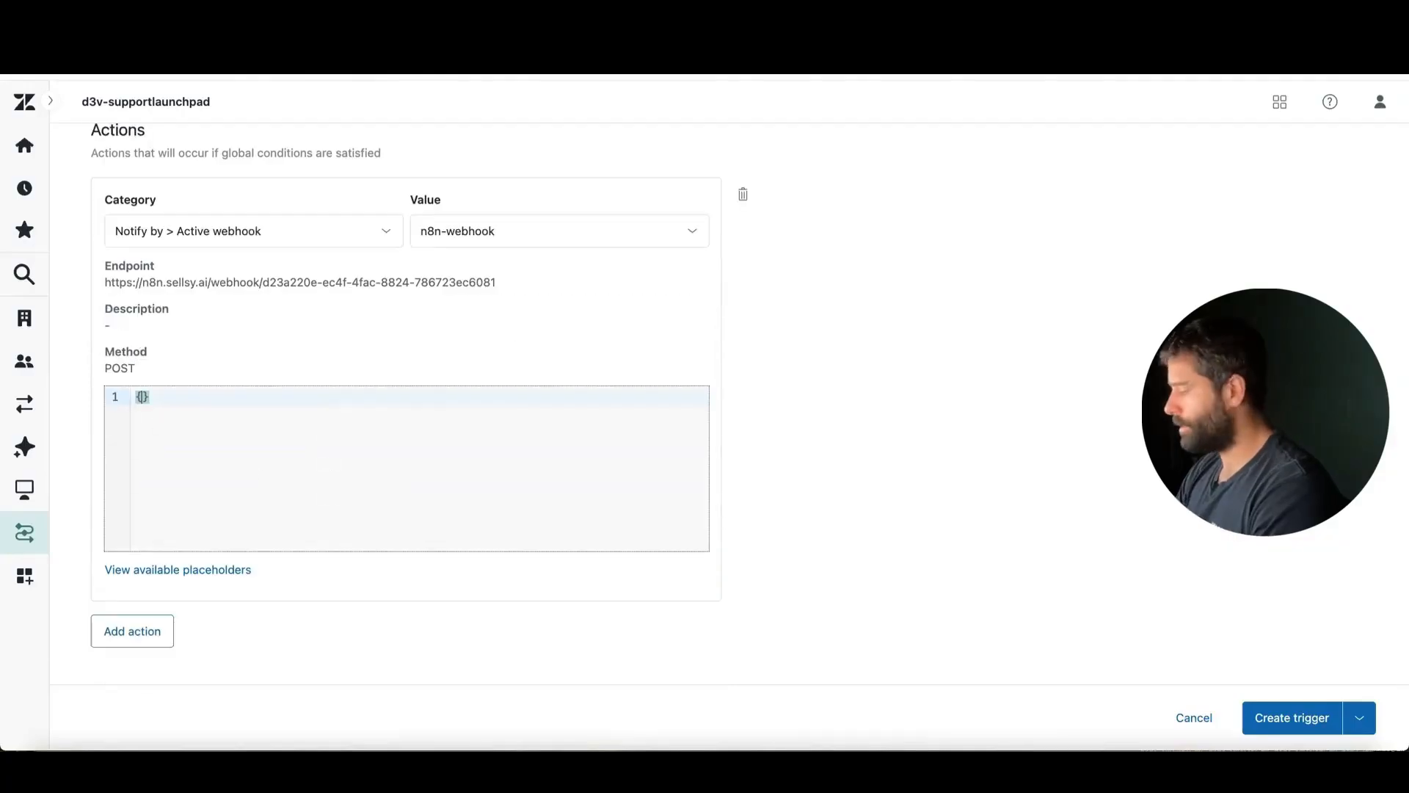
pyautogui.press('Return')
pyautogui.write('"')
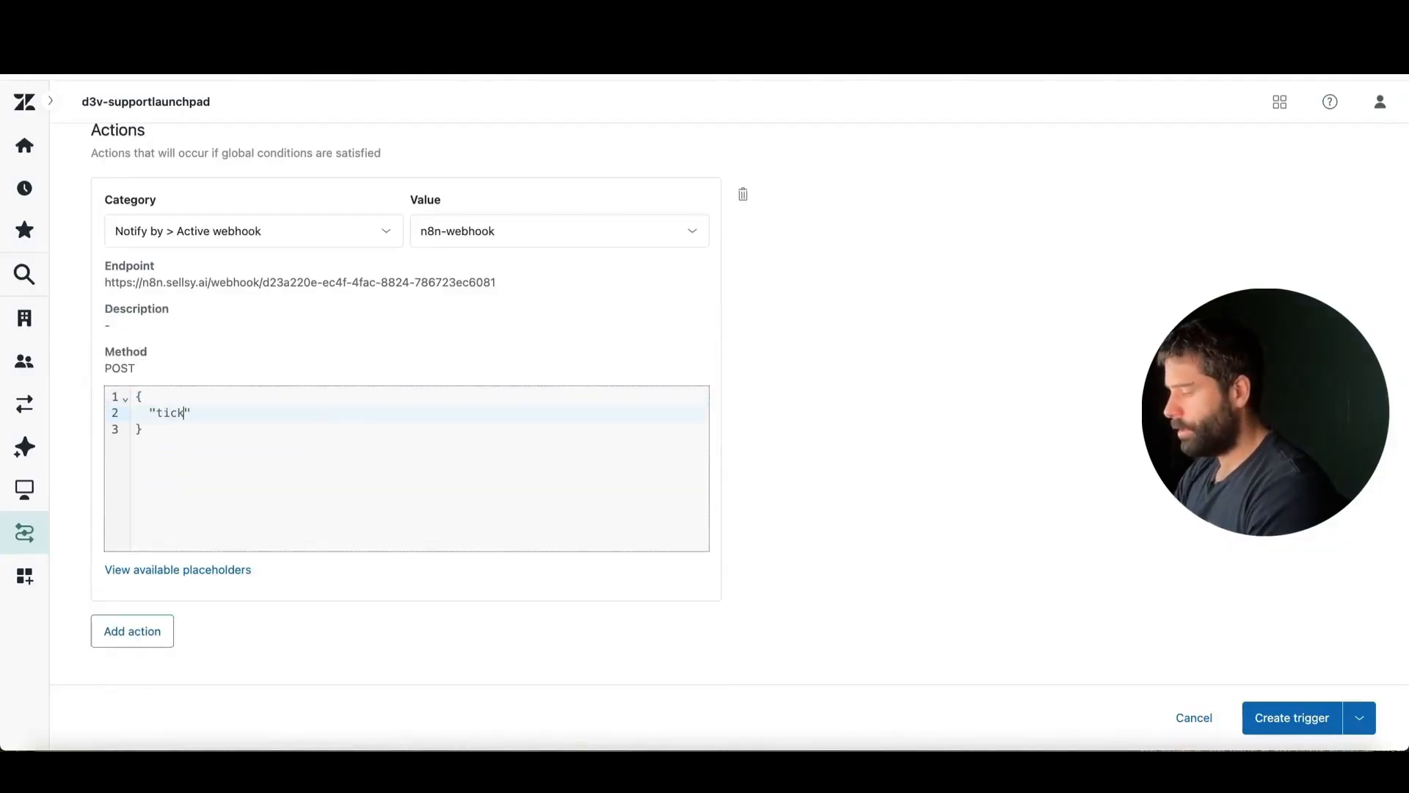
pyautogui.write('ticket')
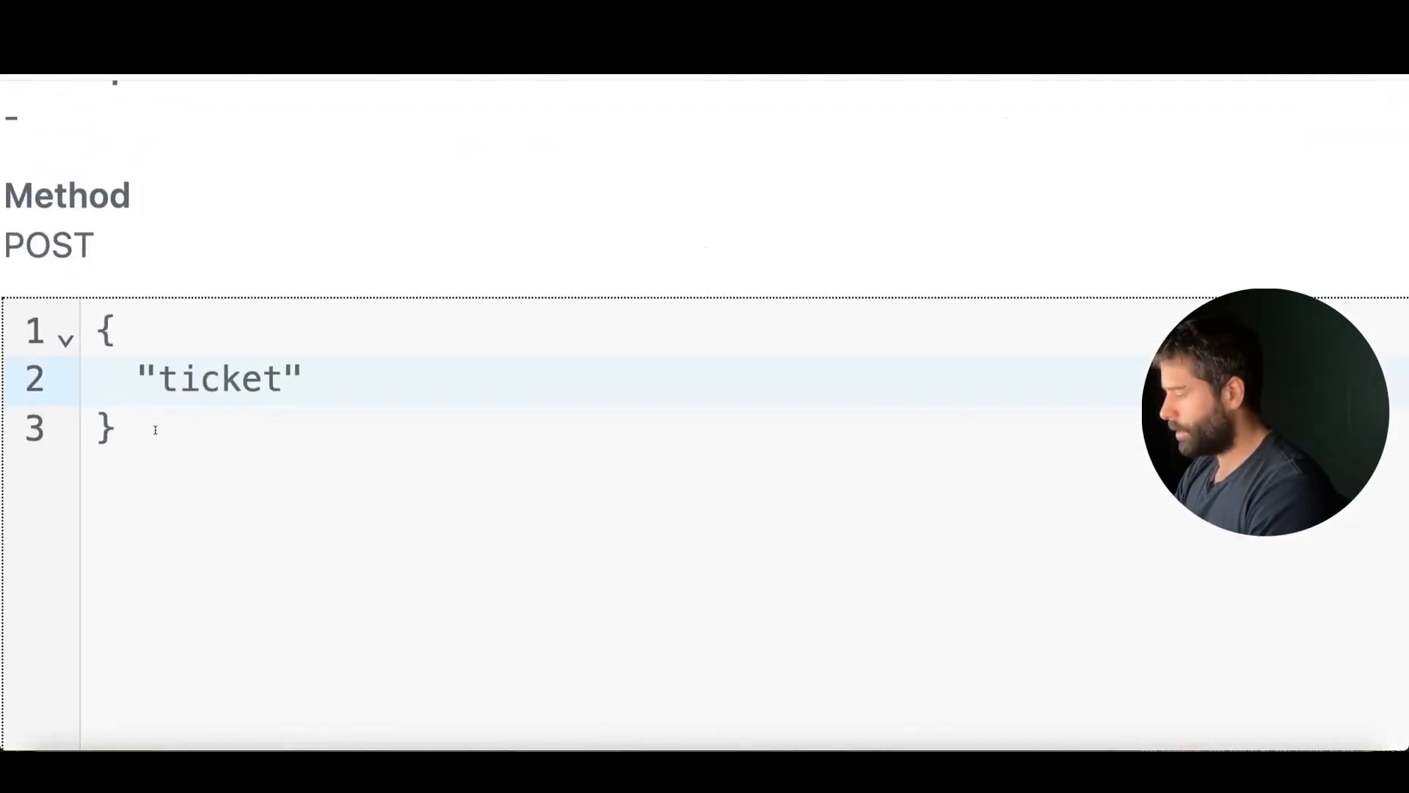
pyautogui.write('_id"')
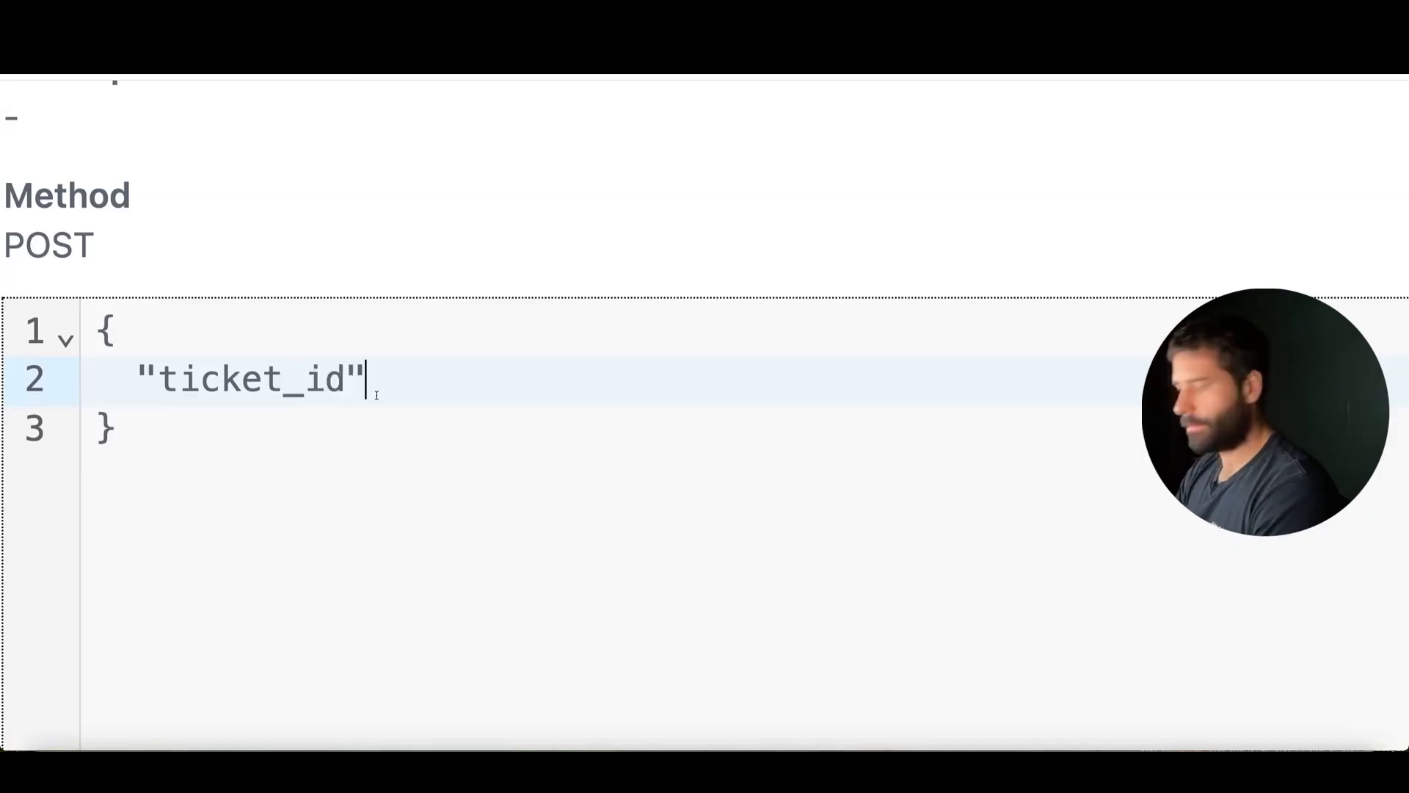
pyautogui.write(': "')
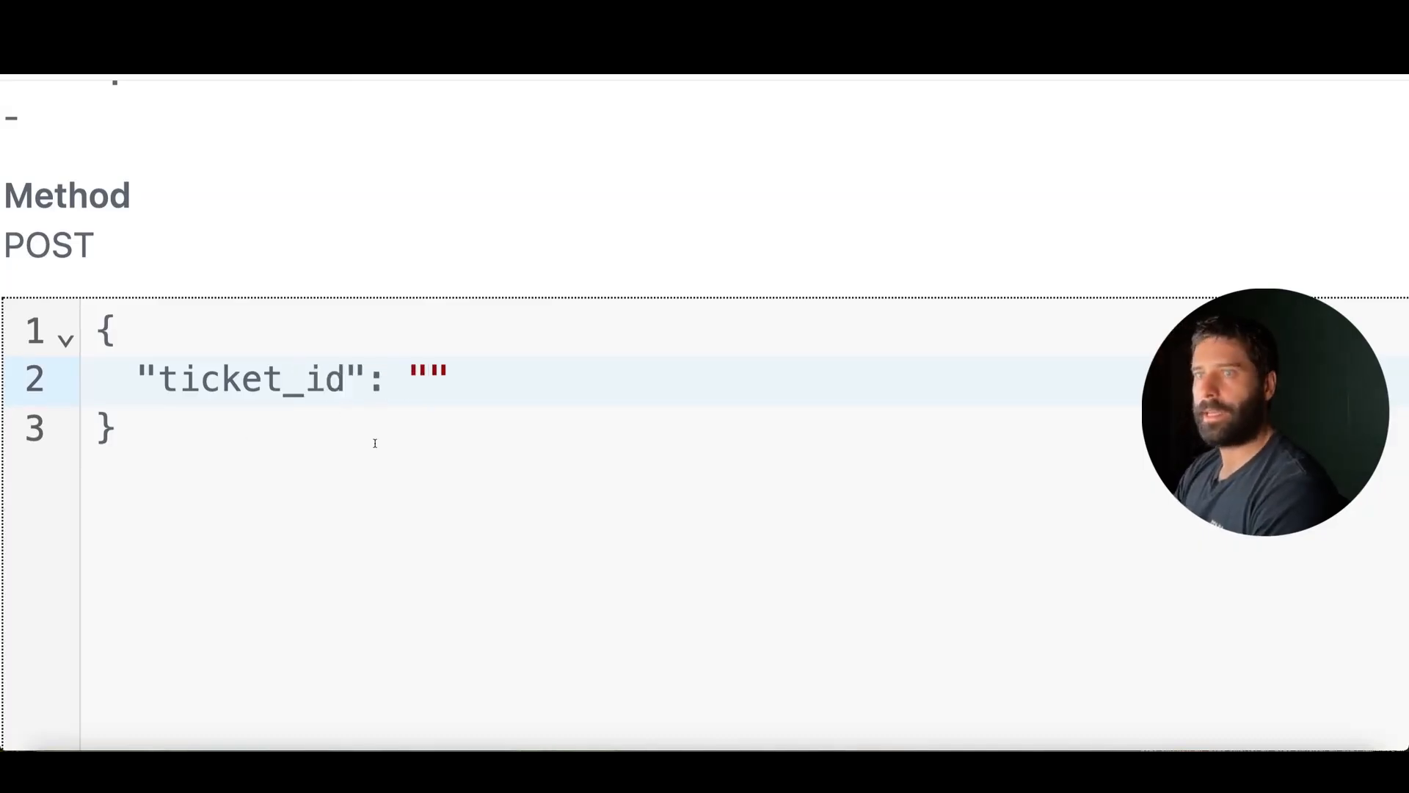
# Step: Insert the {{ticket.id}} placeholder as the ticket_id value without a trailing space, and create the trigger
pyautogui.scroll(-1, 367, 441)
pyautogui.click(191, 535)
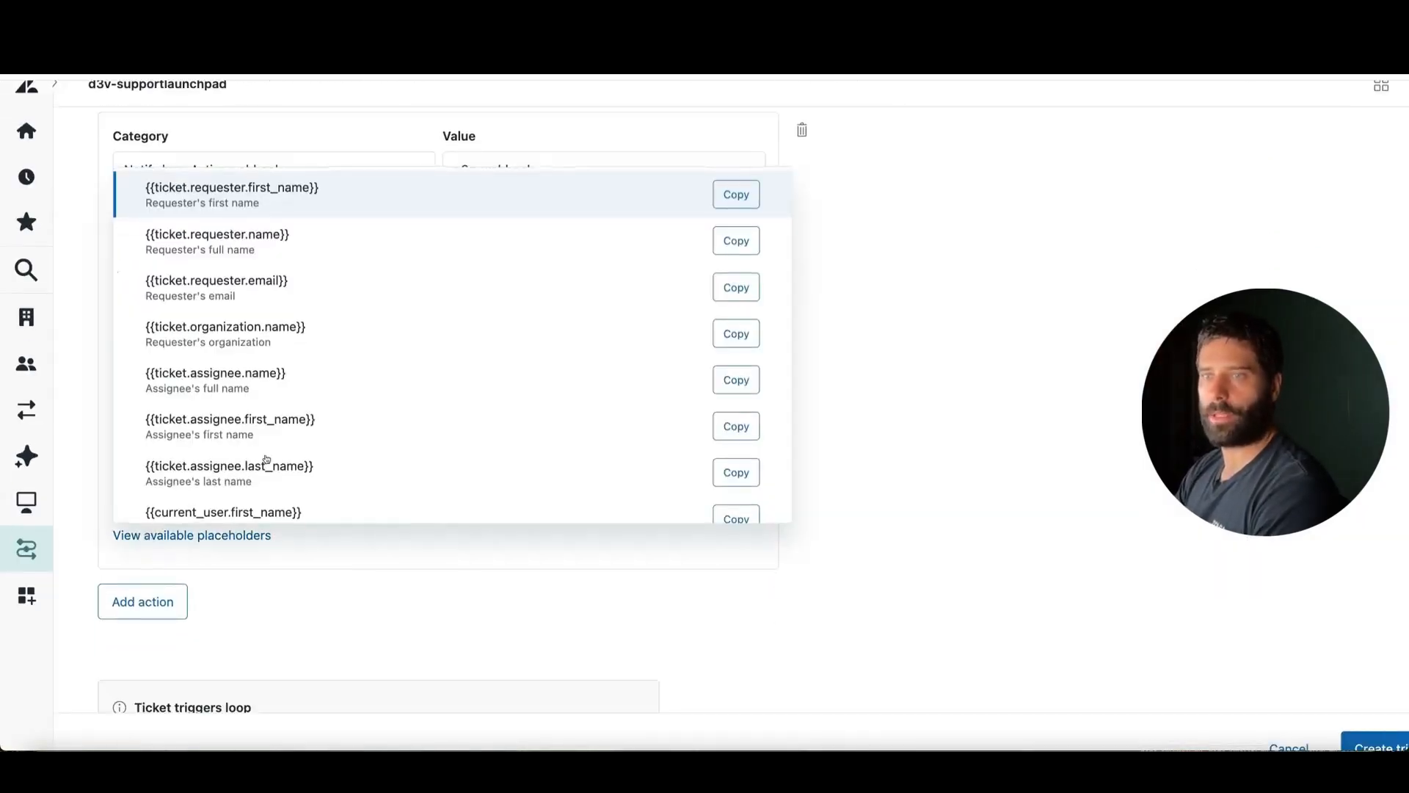
pyautogui.scroll(-5, 267, 461)
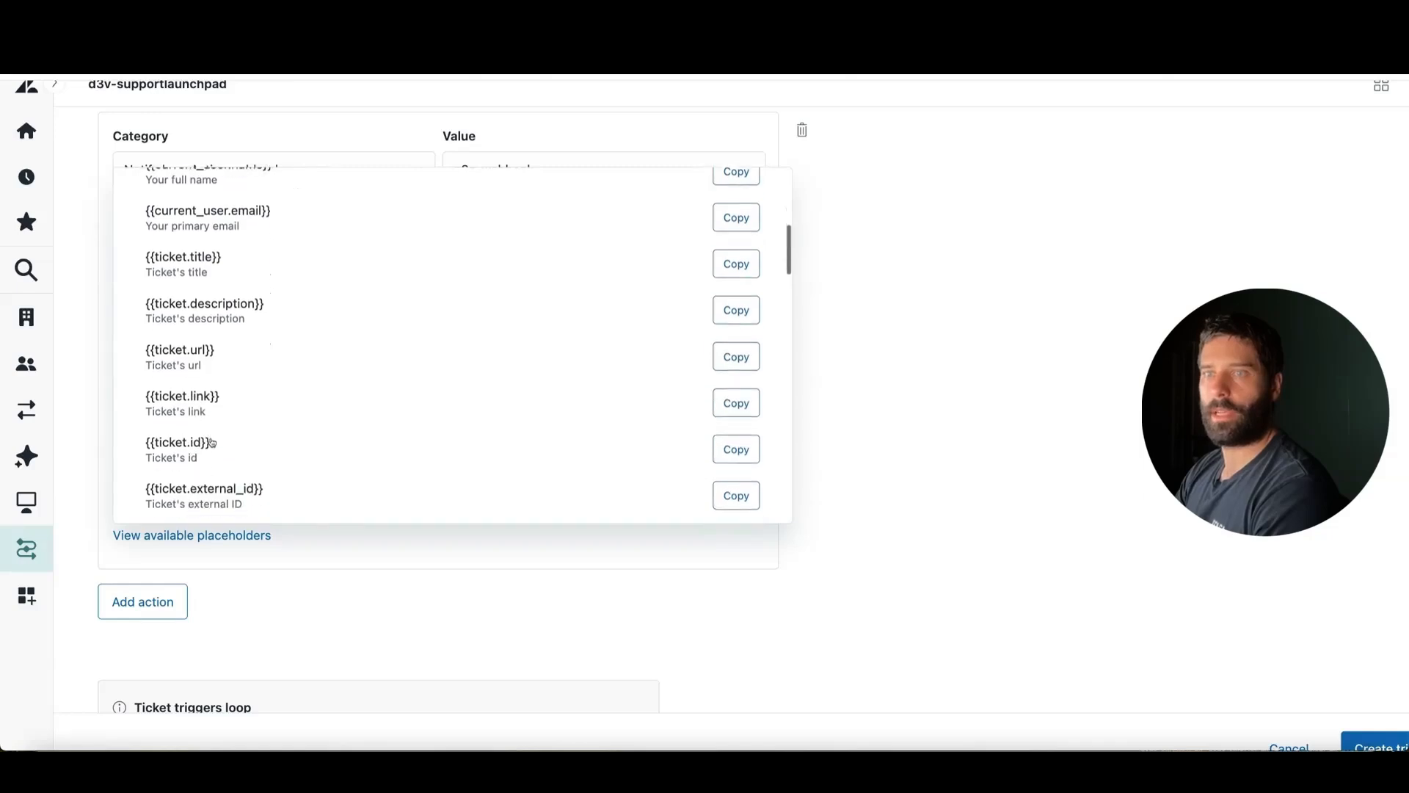
pyautogui.click(743, 433)
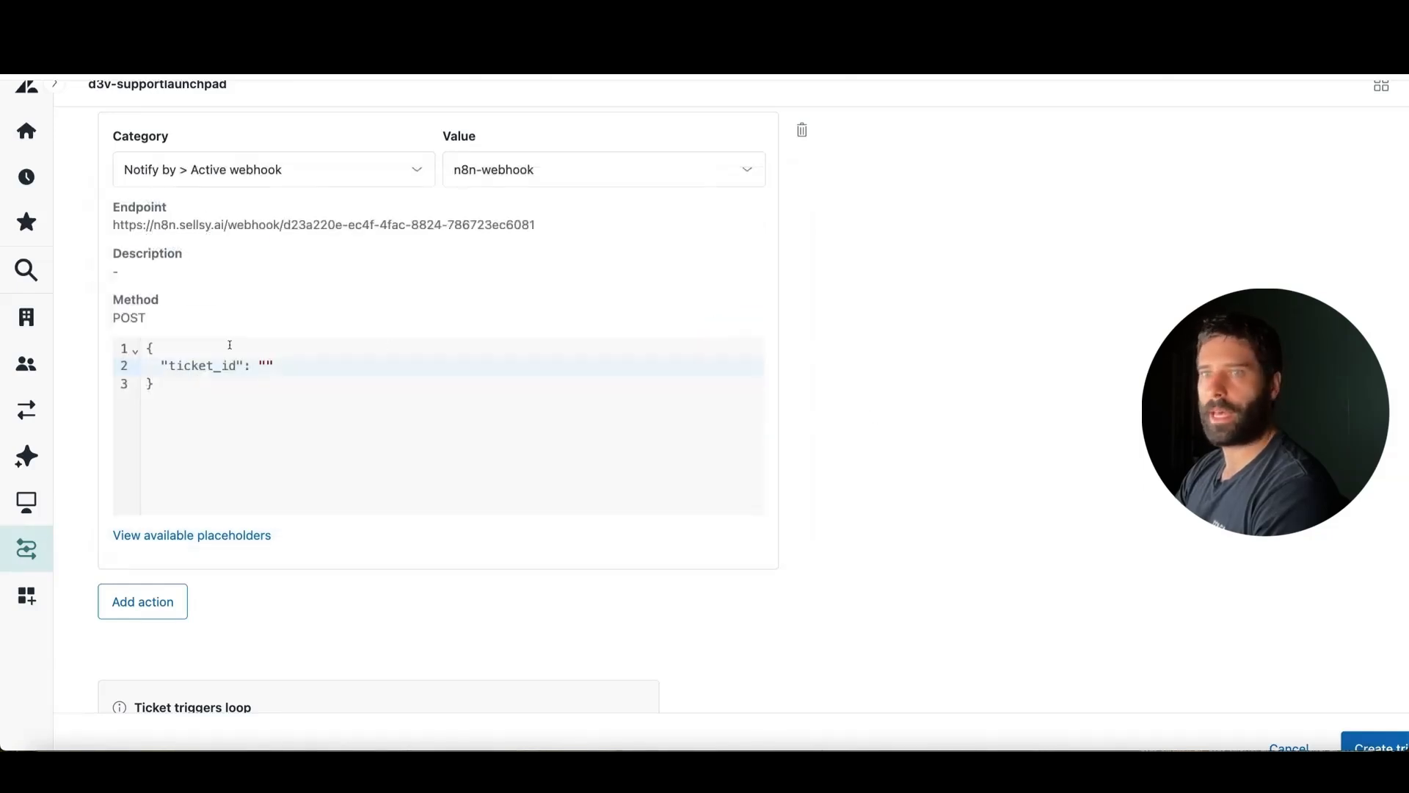
pyautogui.click(266, 366)
pyautogui.hotkey('ctrl', 'v')
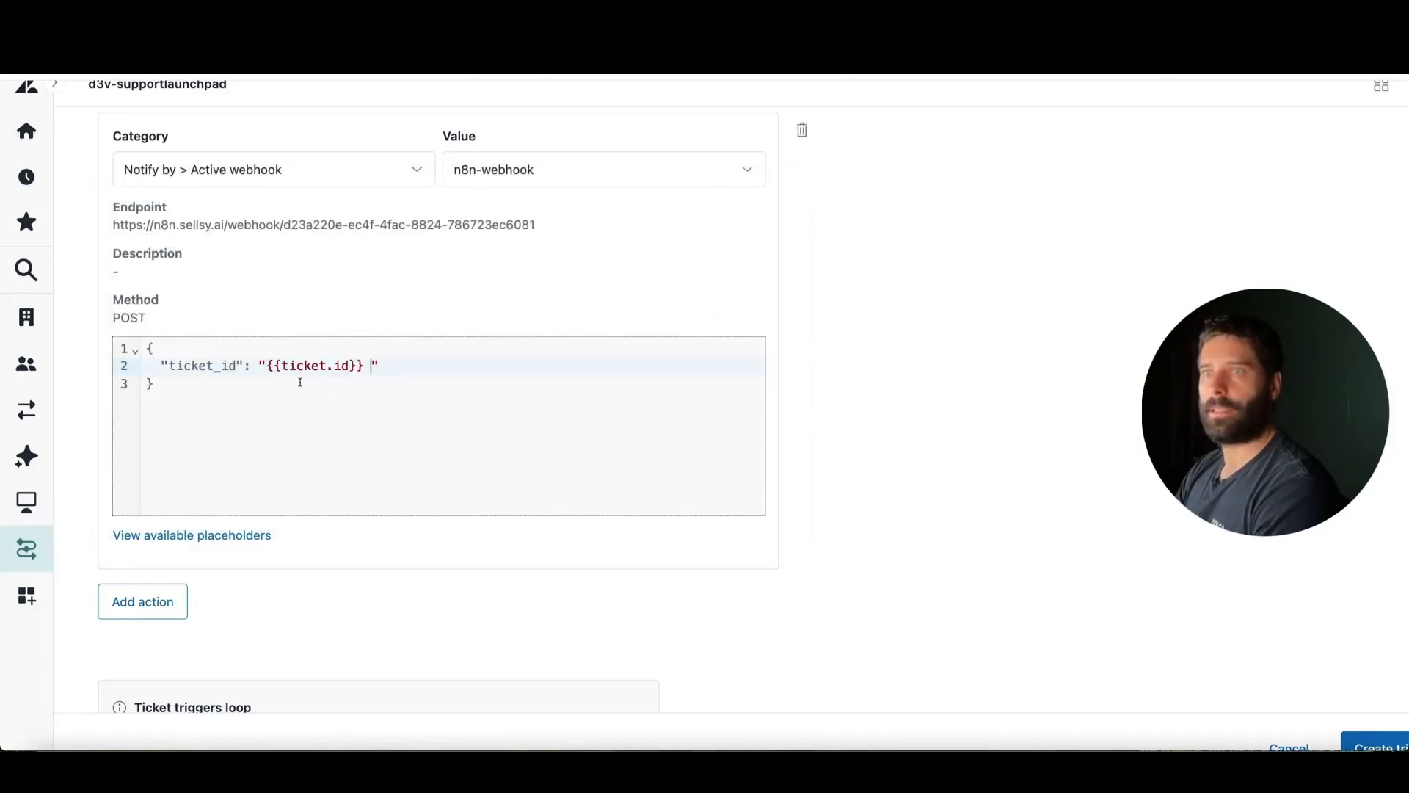
pyautogui.press('BackSpace')
pyautogui.click(156, 382)
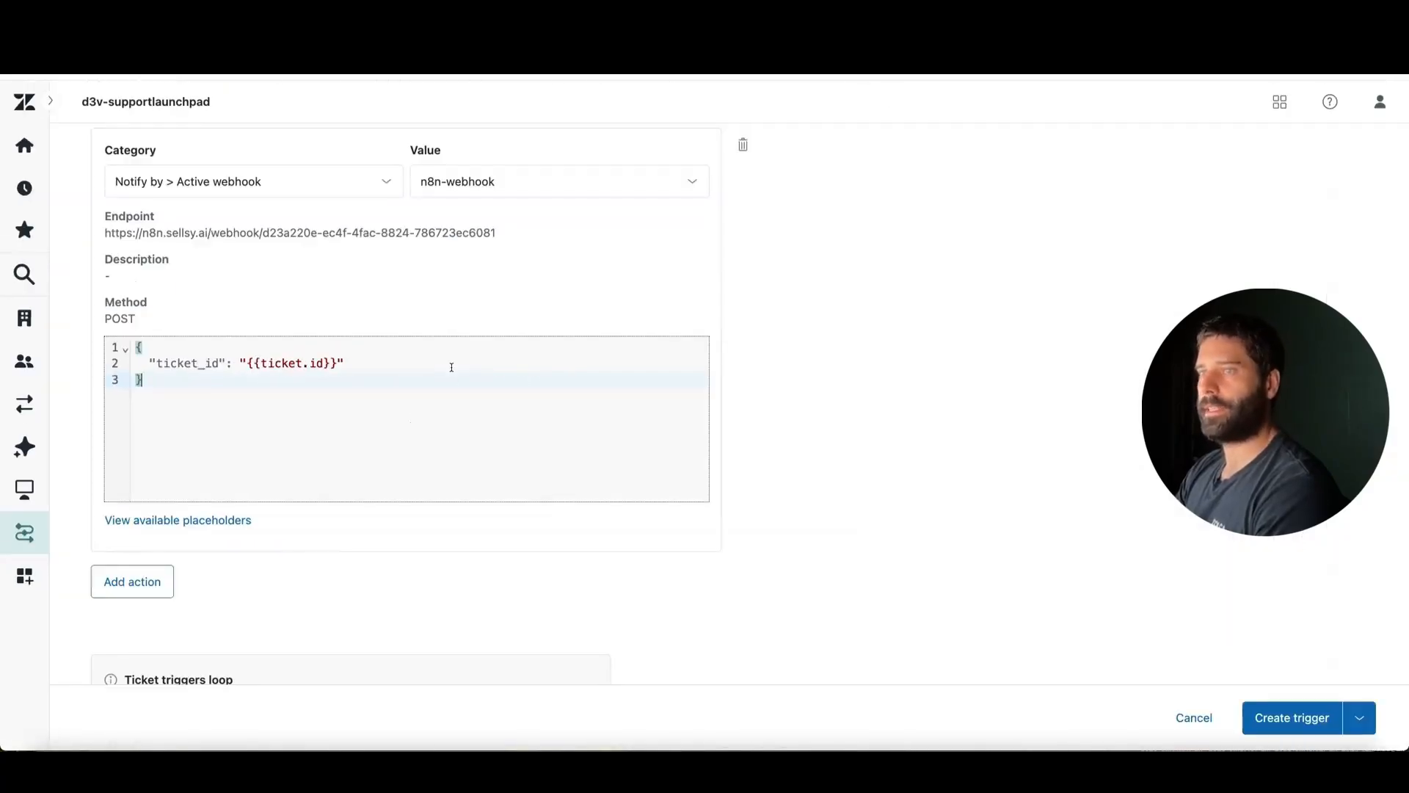
pyautogui.click(1300, 717)
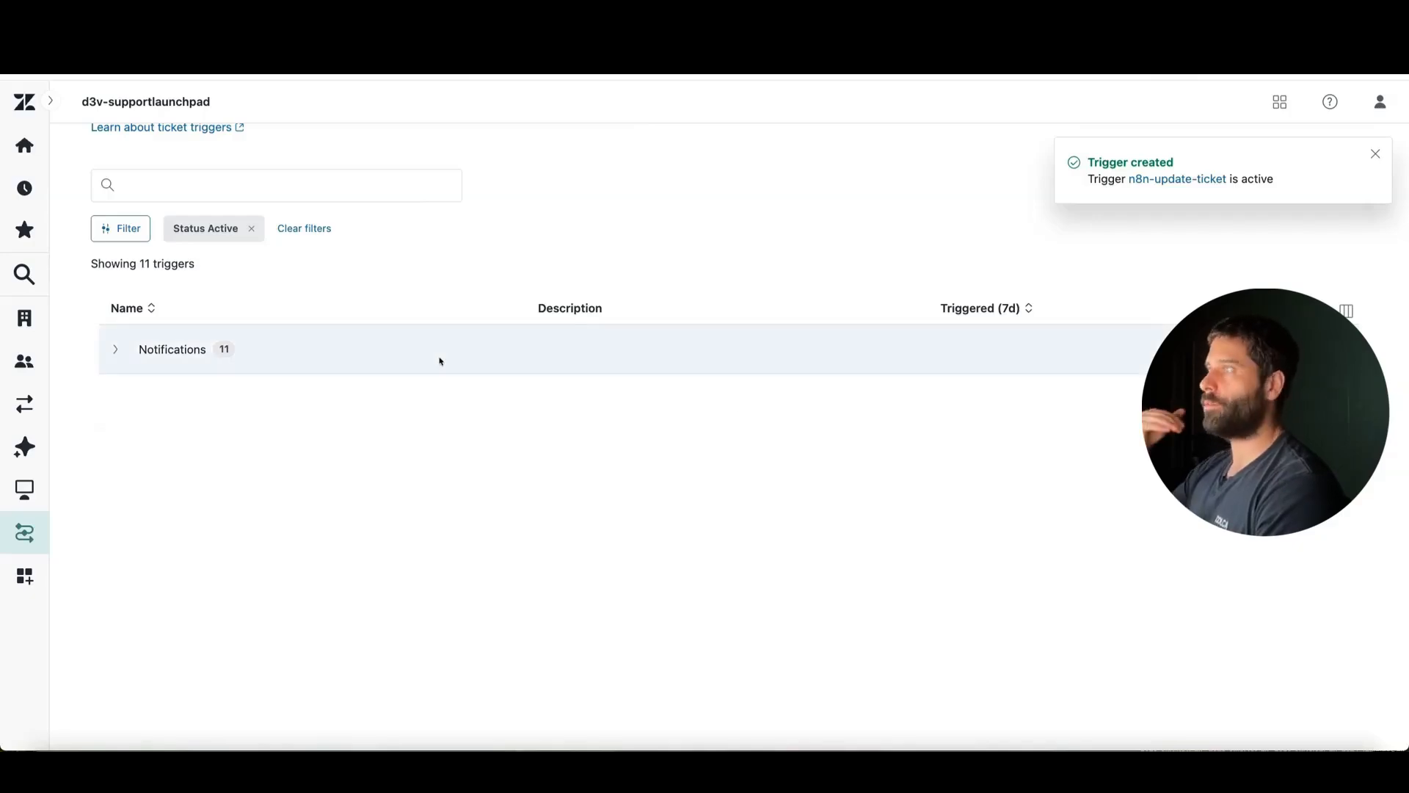
# Step: Start another ticket trigger in the Notifications category and name it "n8n-solved"
pyautogui.click(116, 349)
pyautogui.scroll(-3, 265, 449)
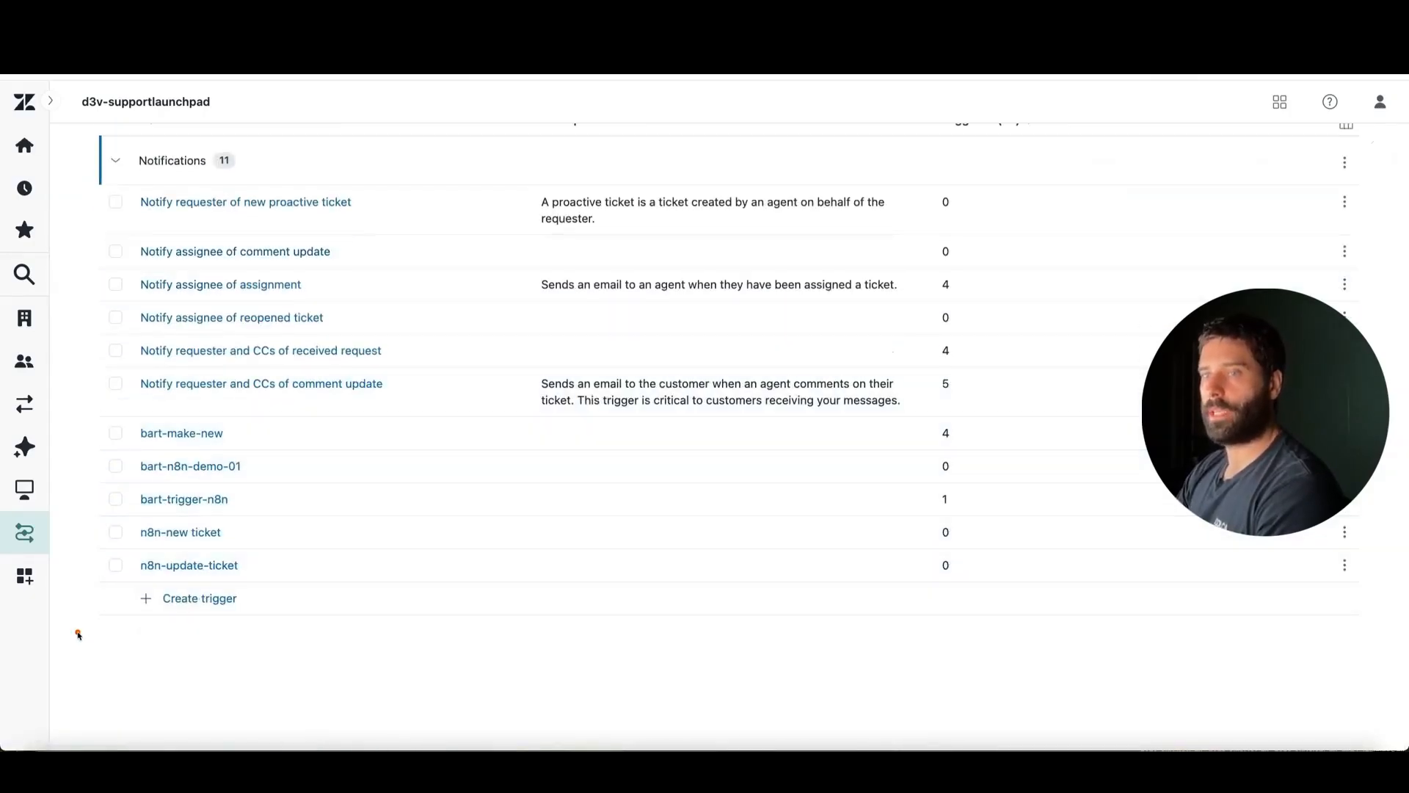
pyautogui.click(170, 598)
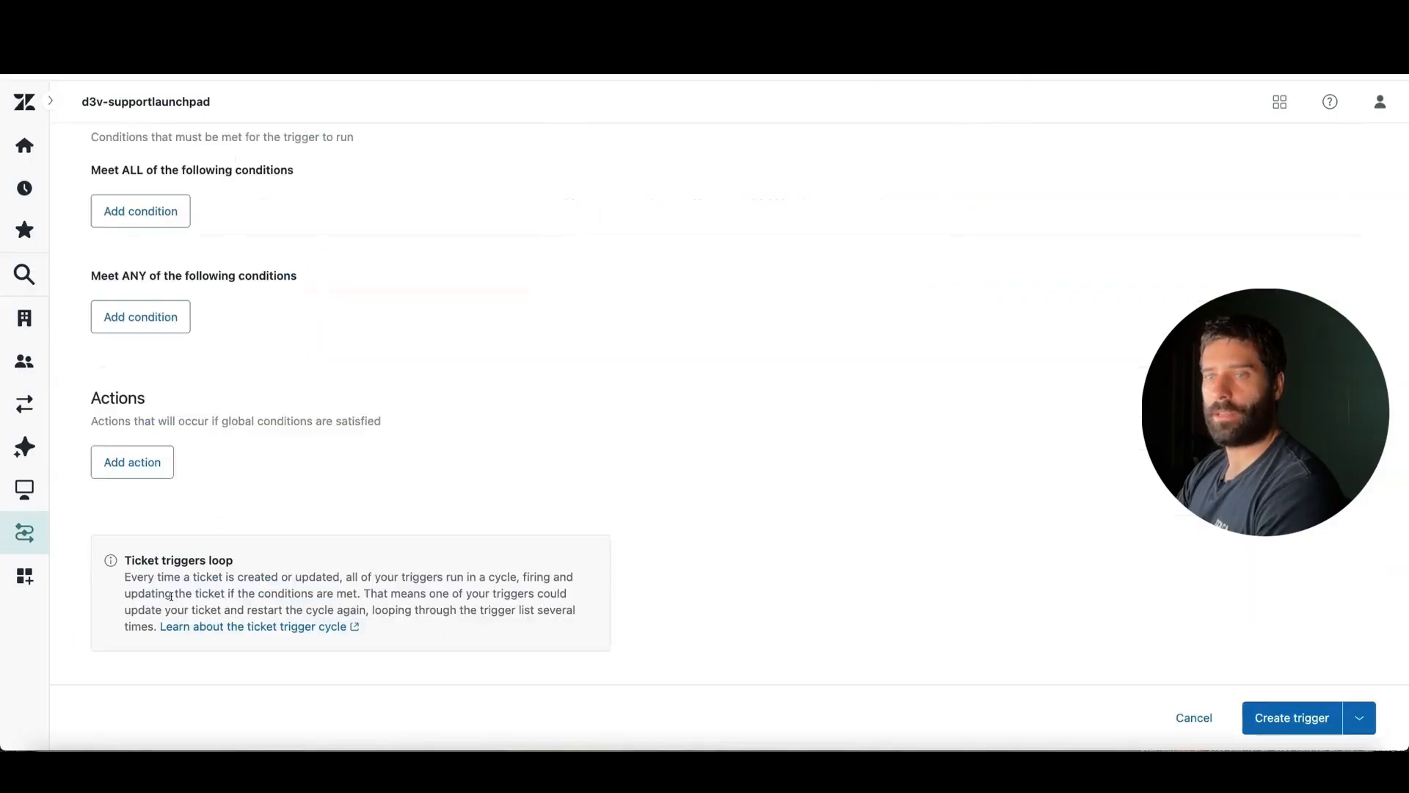
pyautogui.scroll(6, 209, 301)
pyautogui.click(158, 269)
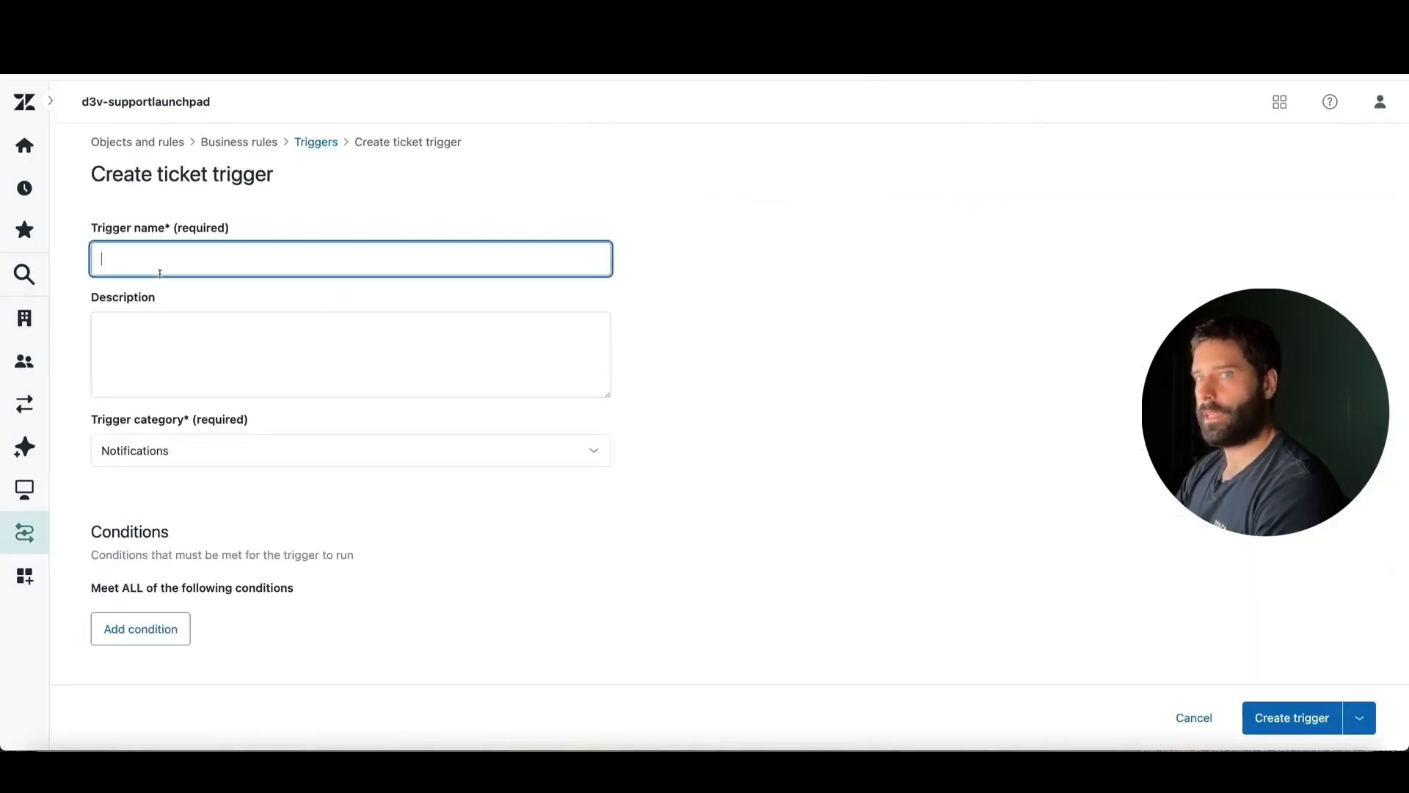
pyautogui.write('n')
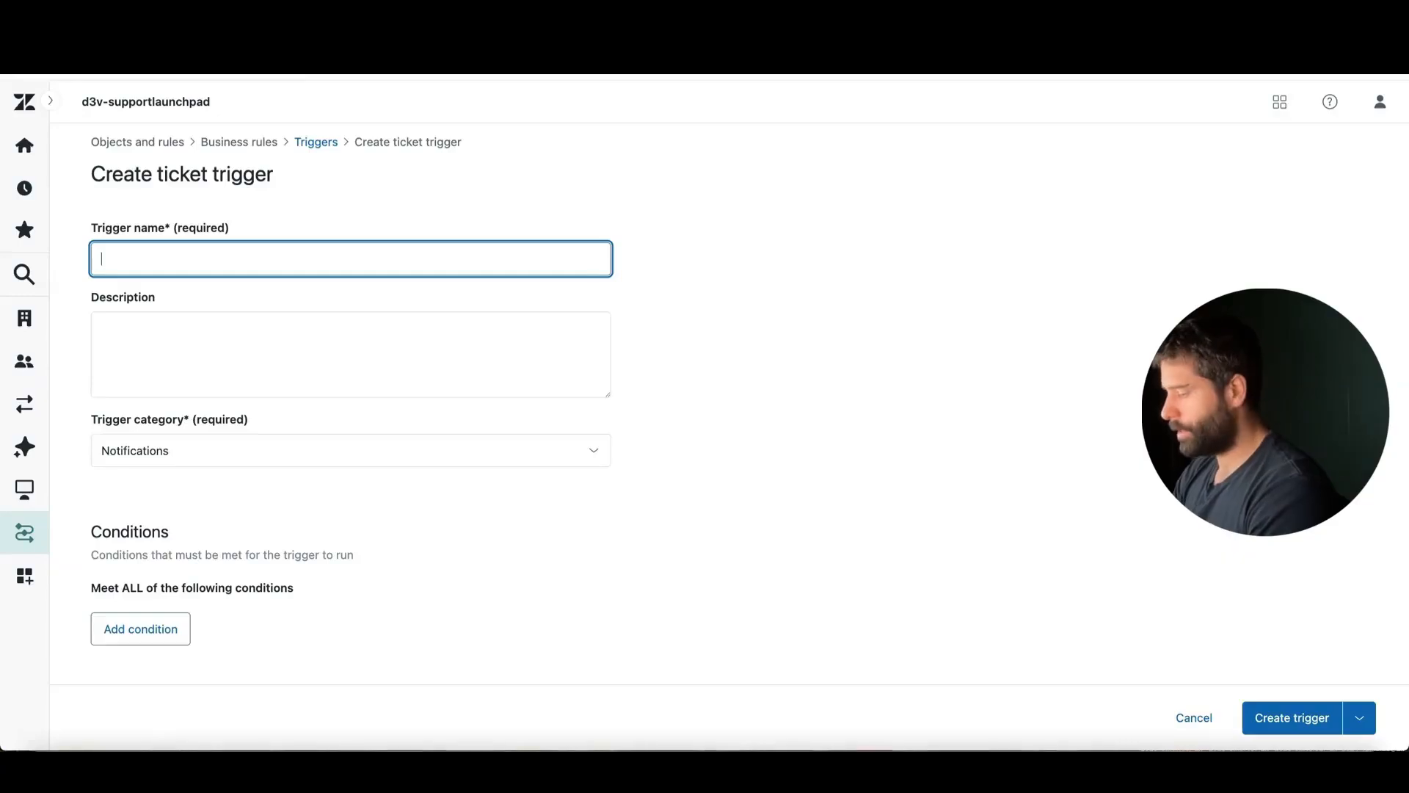
pyautogui.write('n8n-solved')
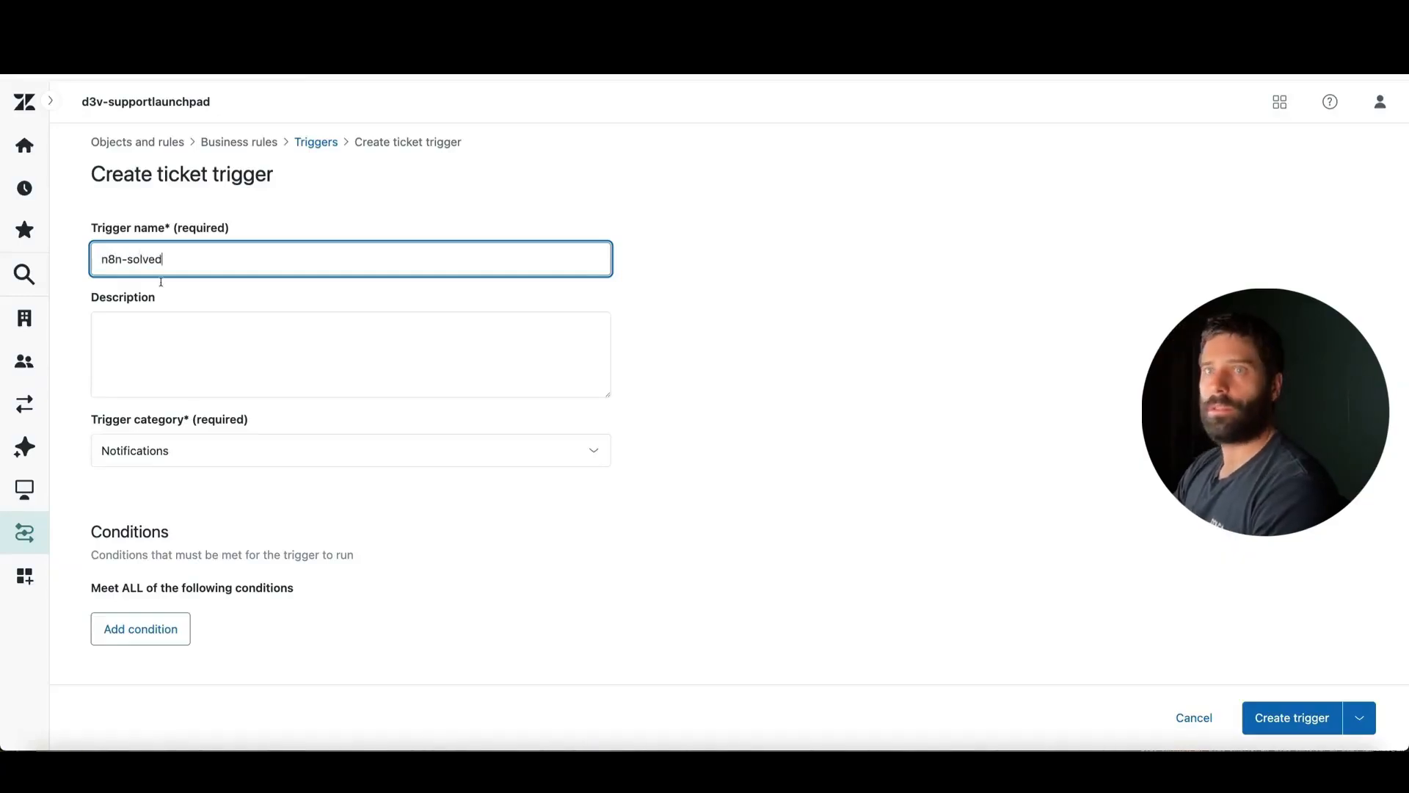
# Step: Add a condition under Meet ALL requiring Ticket > Ticket status Is Solved
pyautogui.scroll(-4, 161, 282)
pyautogui.click(154, 378)
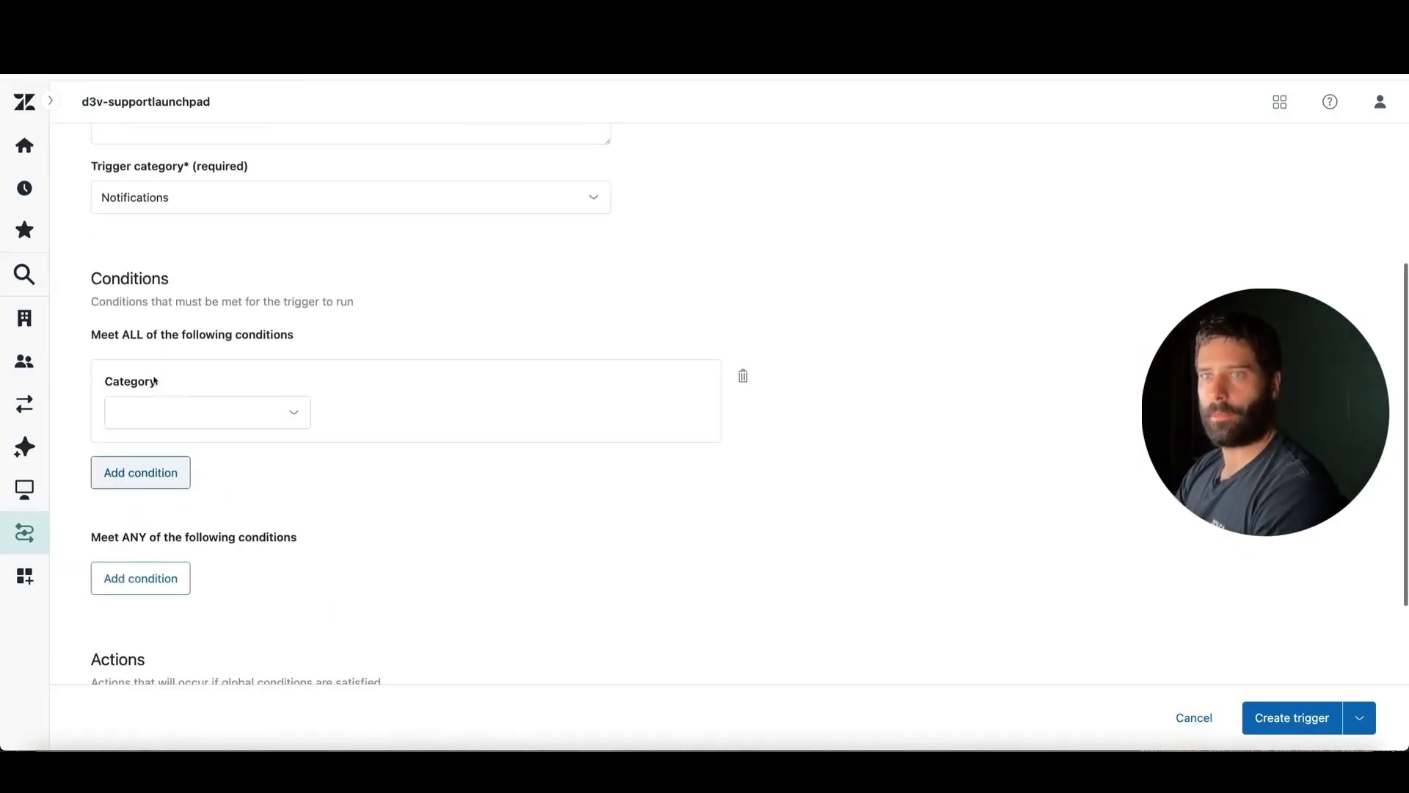
pyautogui.click(158, 412)
pyautogui.write('t > Ticket')
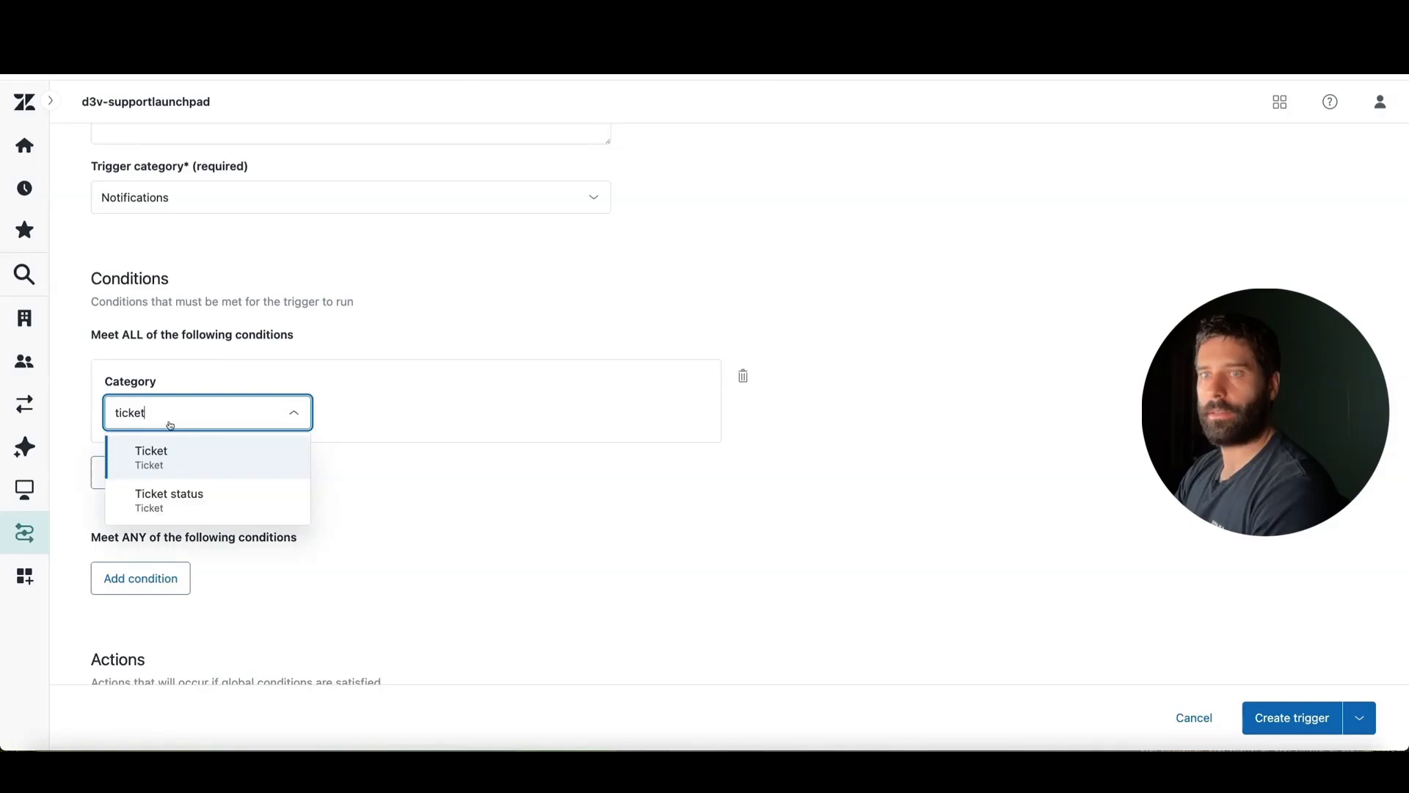
pyautogui.click(144, 497)
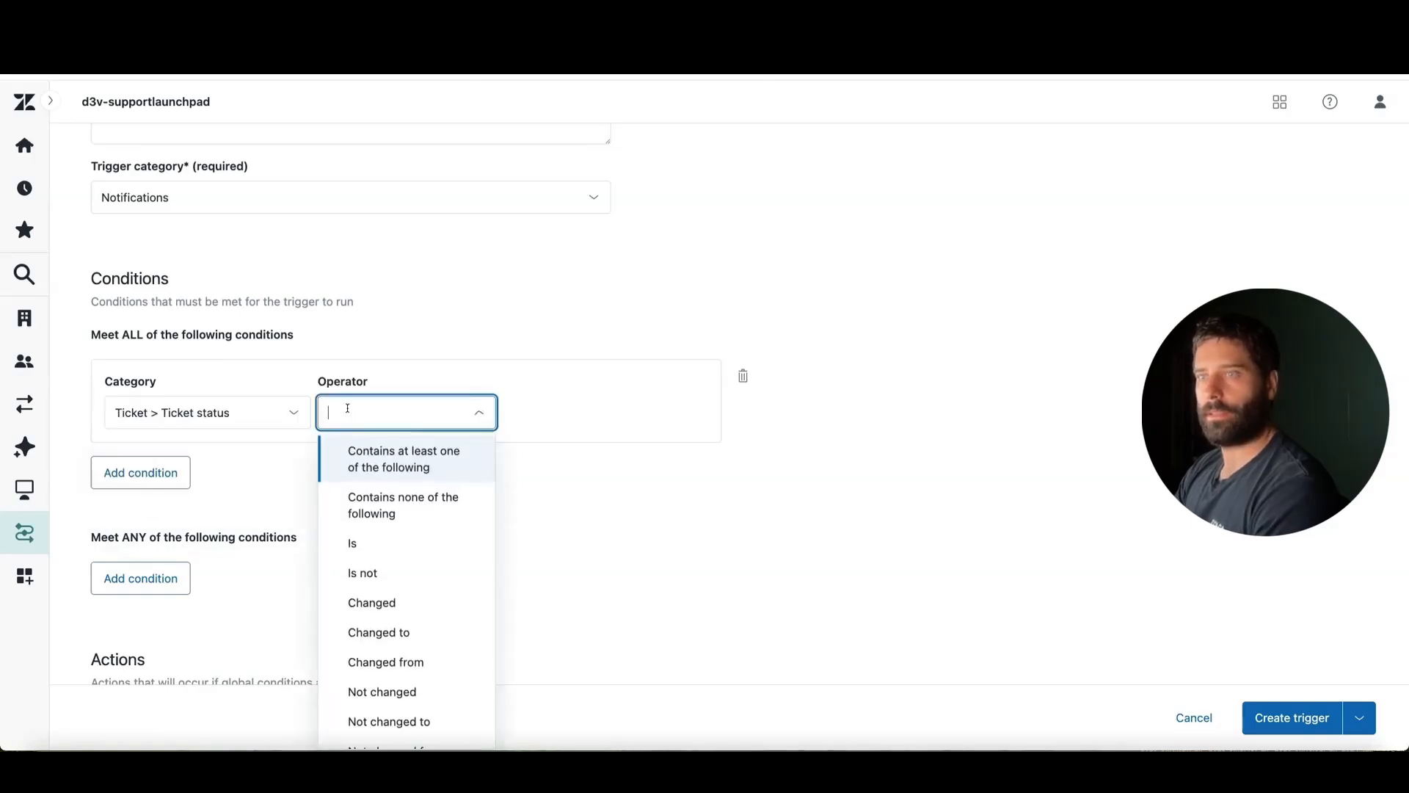
pyautogui.click(397, 541)
pyautogui.click(553, 411)
pyautogui.click(549, 541)
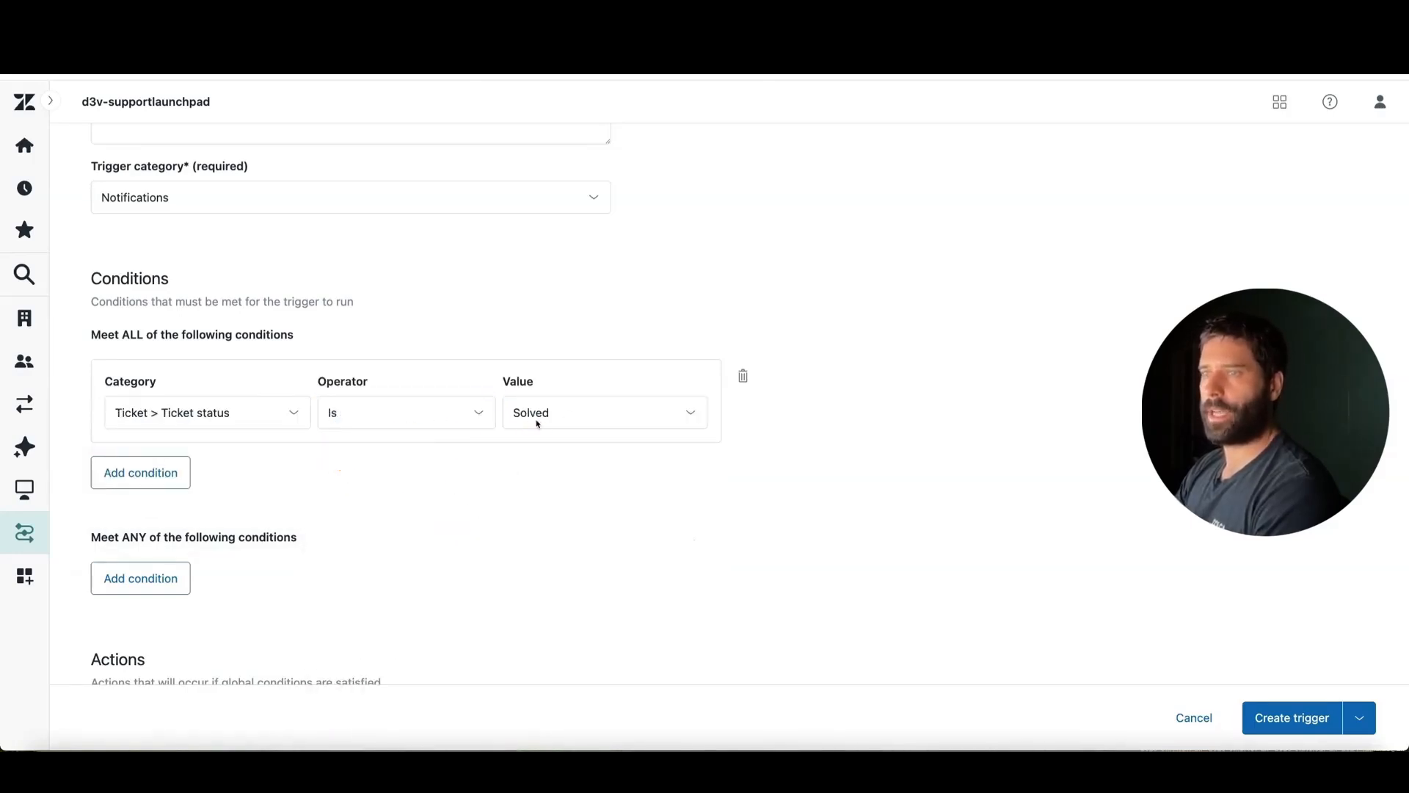
# Step: Change the operator of the ticket status condition to Changed to, keeping Solved as its value
pyautogui.click(441, 414)
pyautogui.scroll(-1, 418, 499)
pyautogui.click(409, 612)
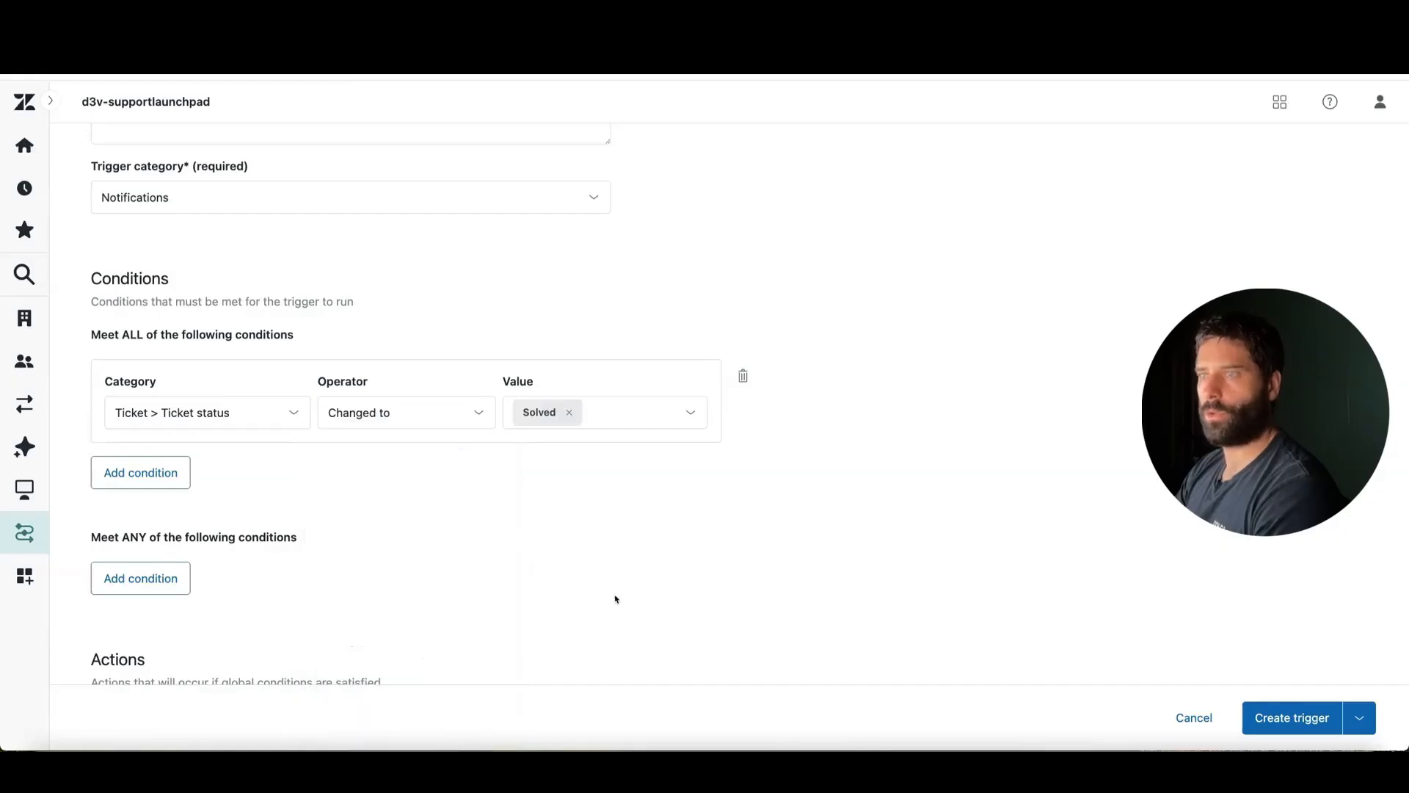
pyautogui.moveTo(391, 565)
pyautogui.mouseDown()
pyautogui.moveTo(245, 451)
pyautogui.moveTo(311, 429)
pyautogui.moveTo(436, 431)
pyautogui.moveTo(332, 412)
pyautogui.moveTo(524, 432)
pyautogui.moveTo(399, 497)
pyautogui.moveTo(494, 444)
pyautogui.moveTo(371, 431)
pyautogui.moveTo(305, 450)
pyautogui.moveTo(285, 430)
pyautogui.moveTo(403, 457)
pyautogui.moveTo(373, 420)
pyautogui.moveTo(530, 408)
pyautogui.moveTo(527, 421)
pyautogui.mouseUp()
# Step: Add an action to the solved trigger with Notify by > Active webhook and n8n-webhook as its value
pyautogui.scroll(-4, 500, 497)
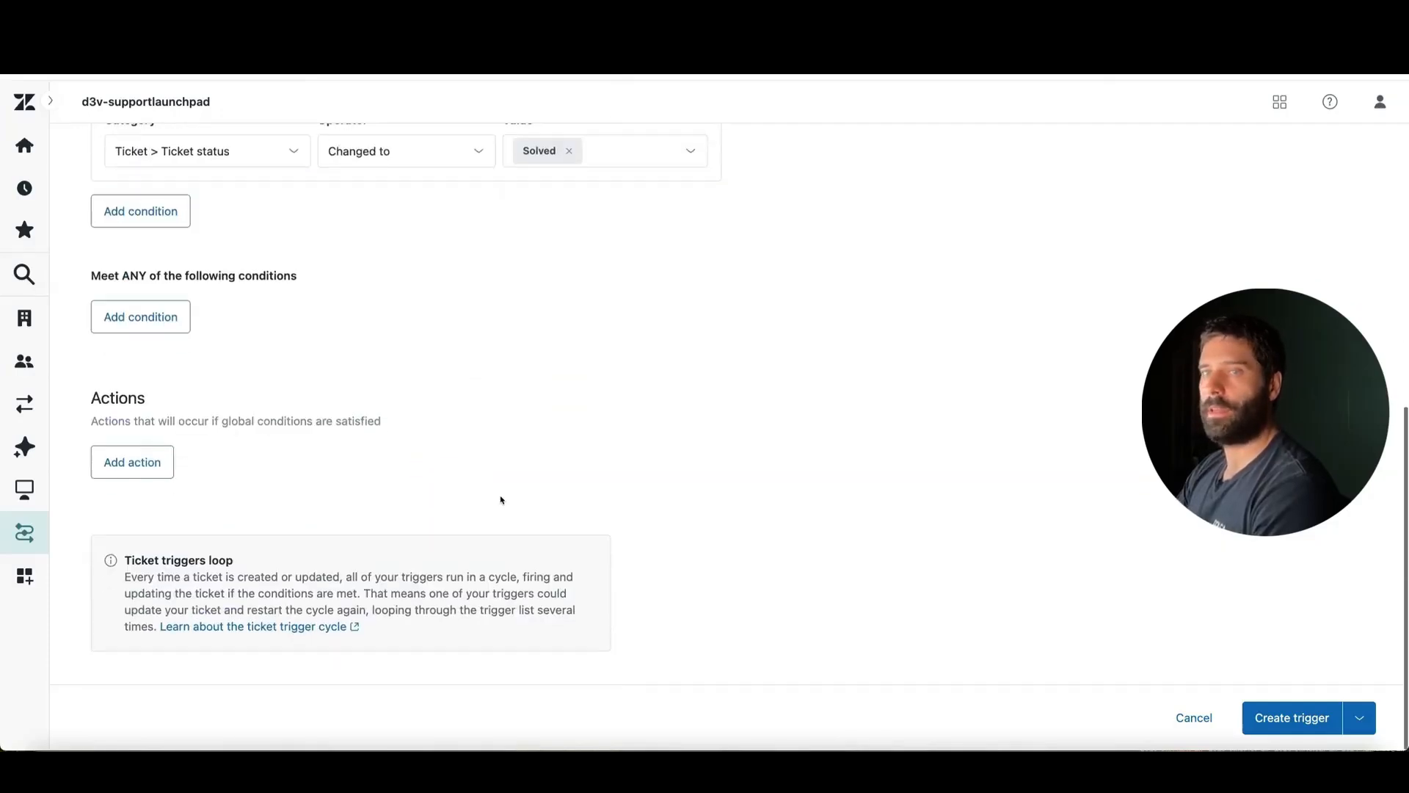
pyautogui.click(157, 468)
pyautogui.click(159, 500)
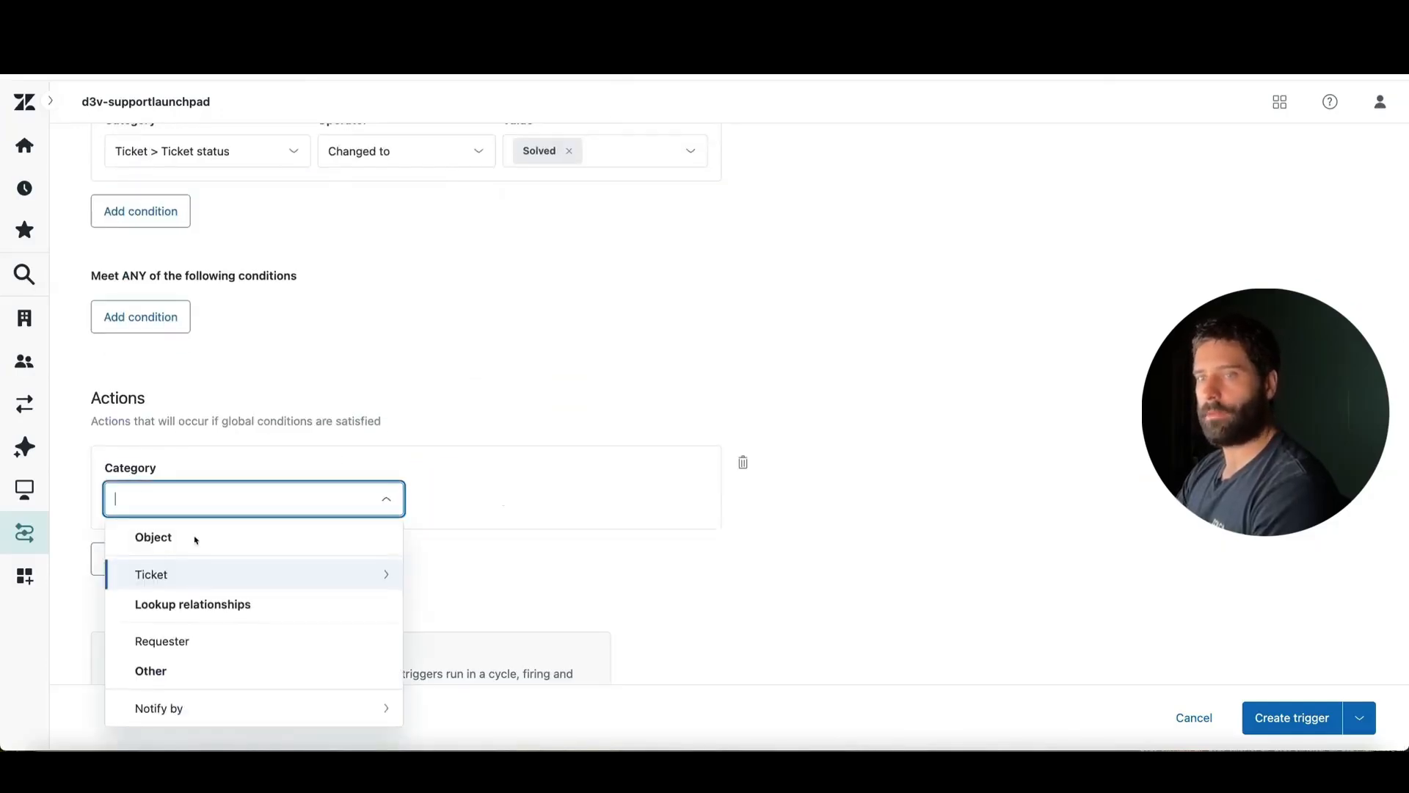
pyautogui.click(166, 704)
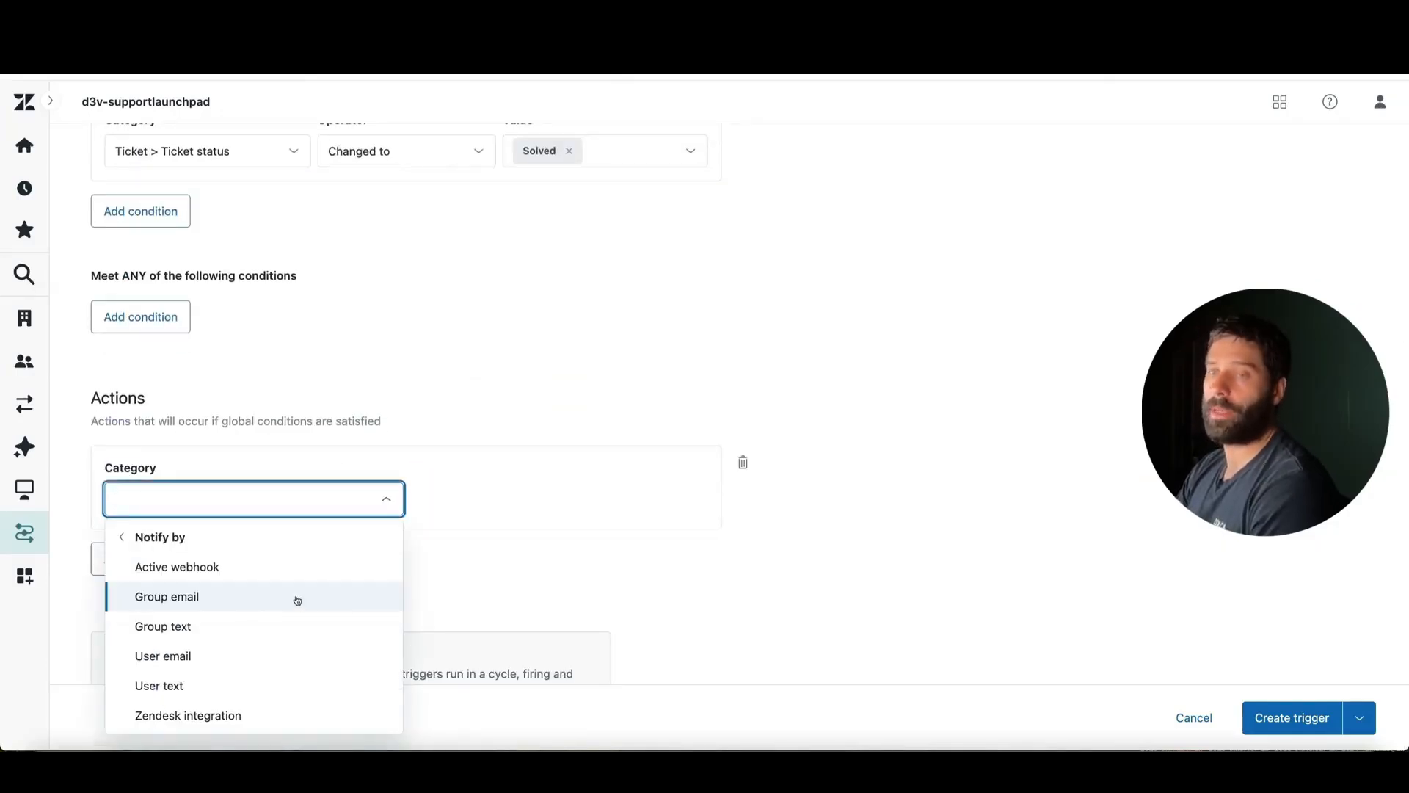
pyautogui.click(211, 565)
pyautogui.click(486, 501)
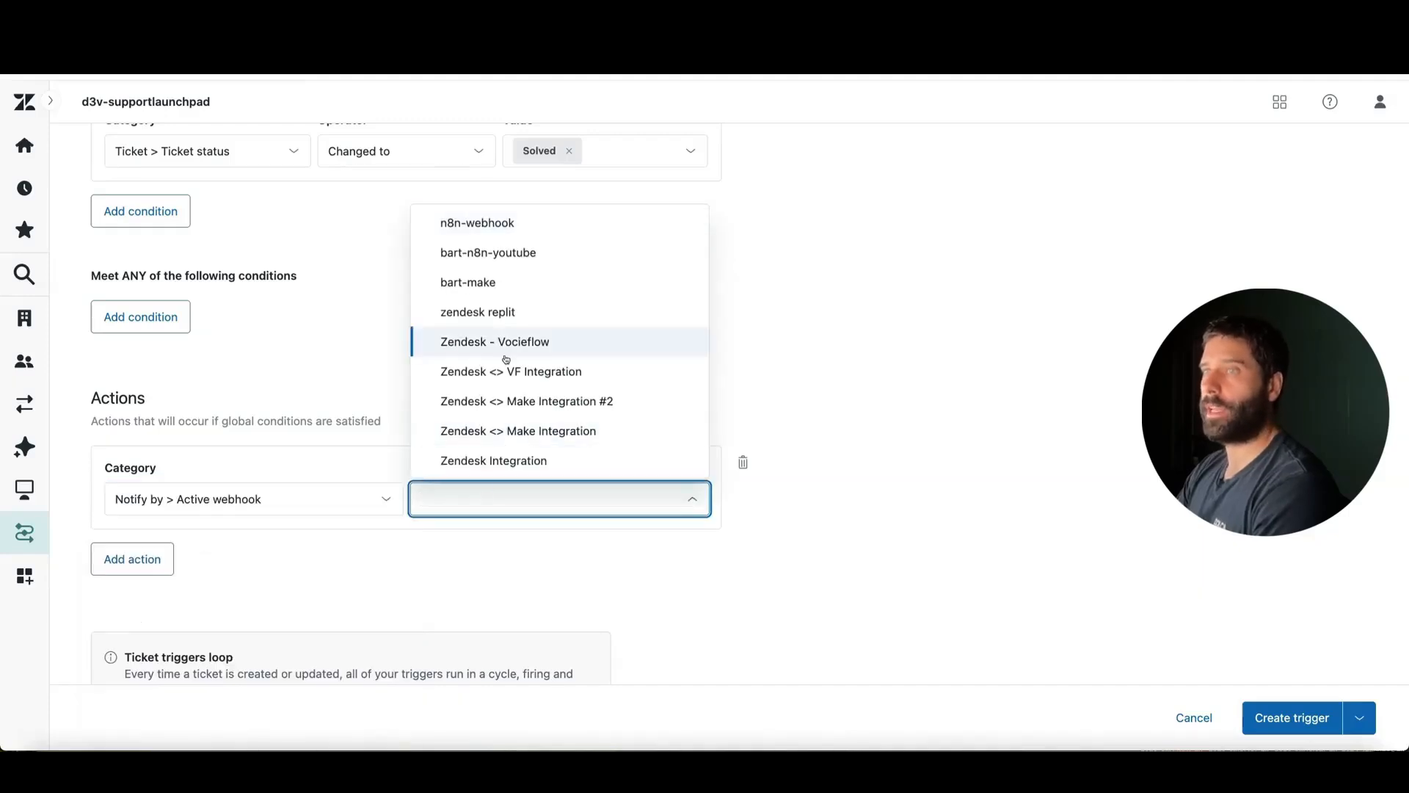
pyautogui.click(482, 223)
# Step: Write the solved trigger's webhook JSON body as "ticket_id": "{{ticket.id}}" and create the trigger
pyautogui.scroll(-5, 456, 389)
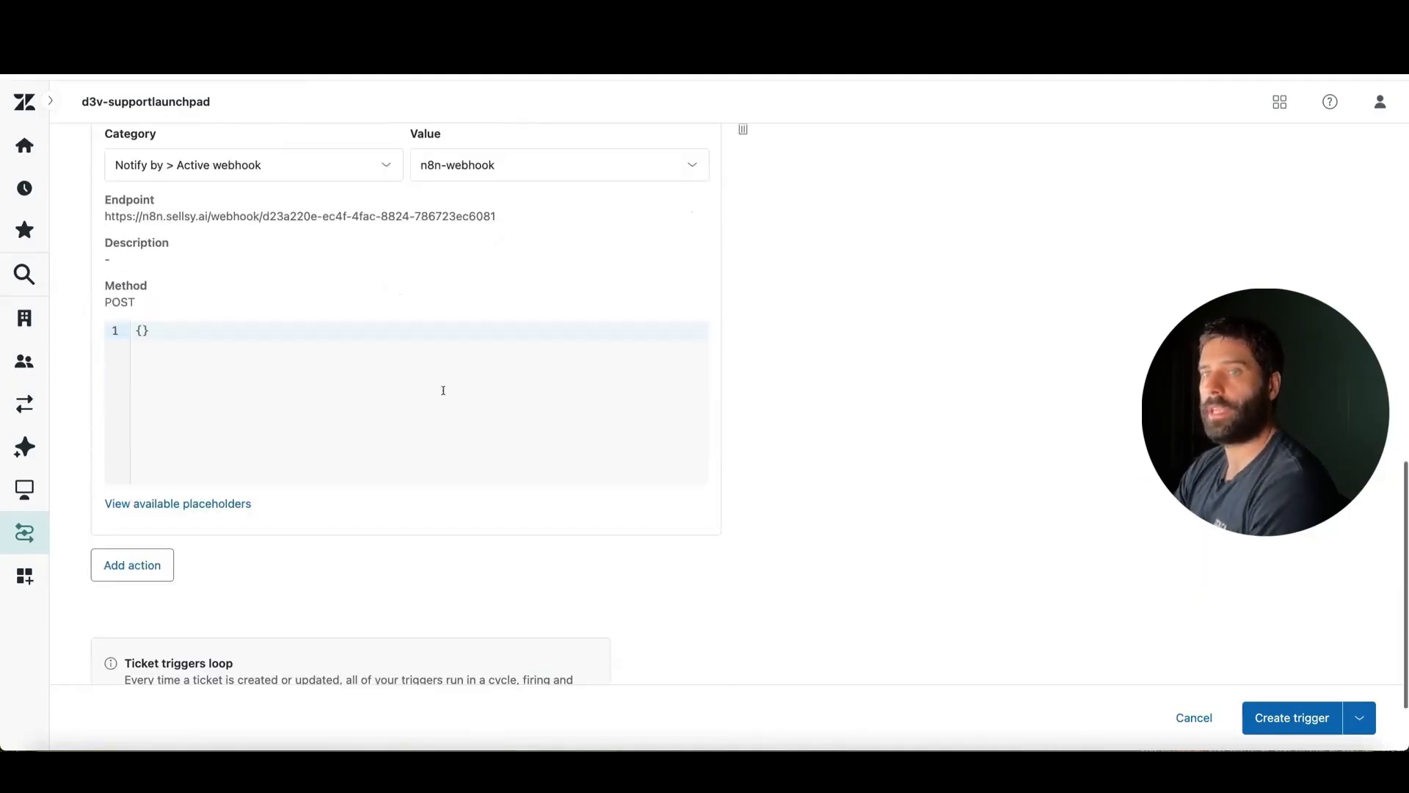
pyautogui.click(157, 329)
pyautogui.press('Return')
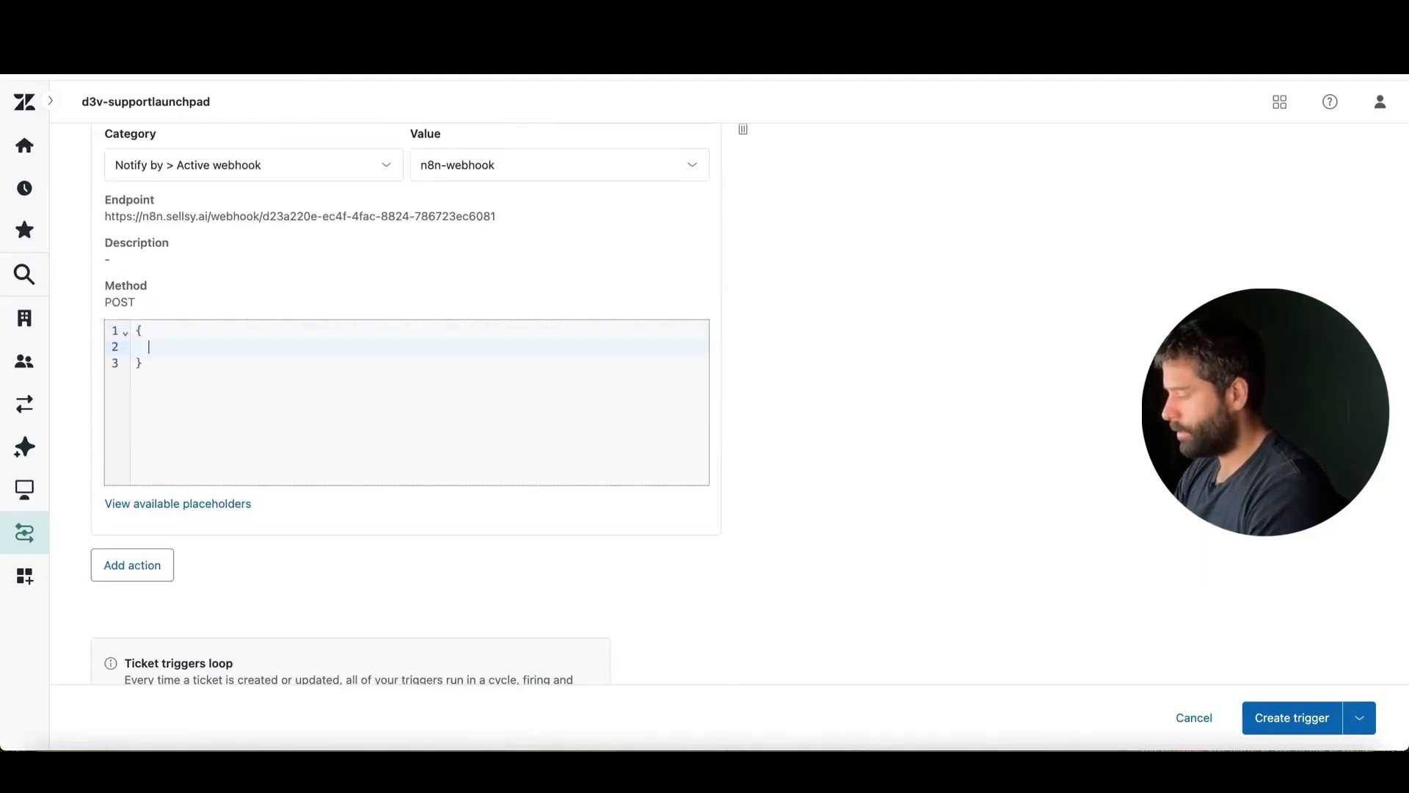
pyautogui.write('"ticket_')
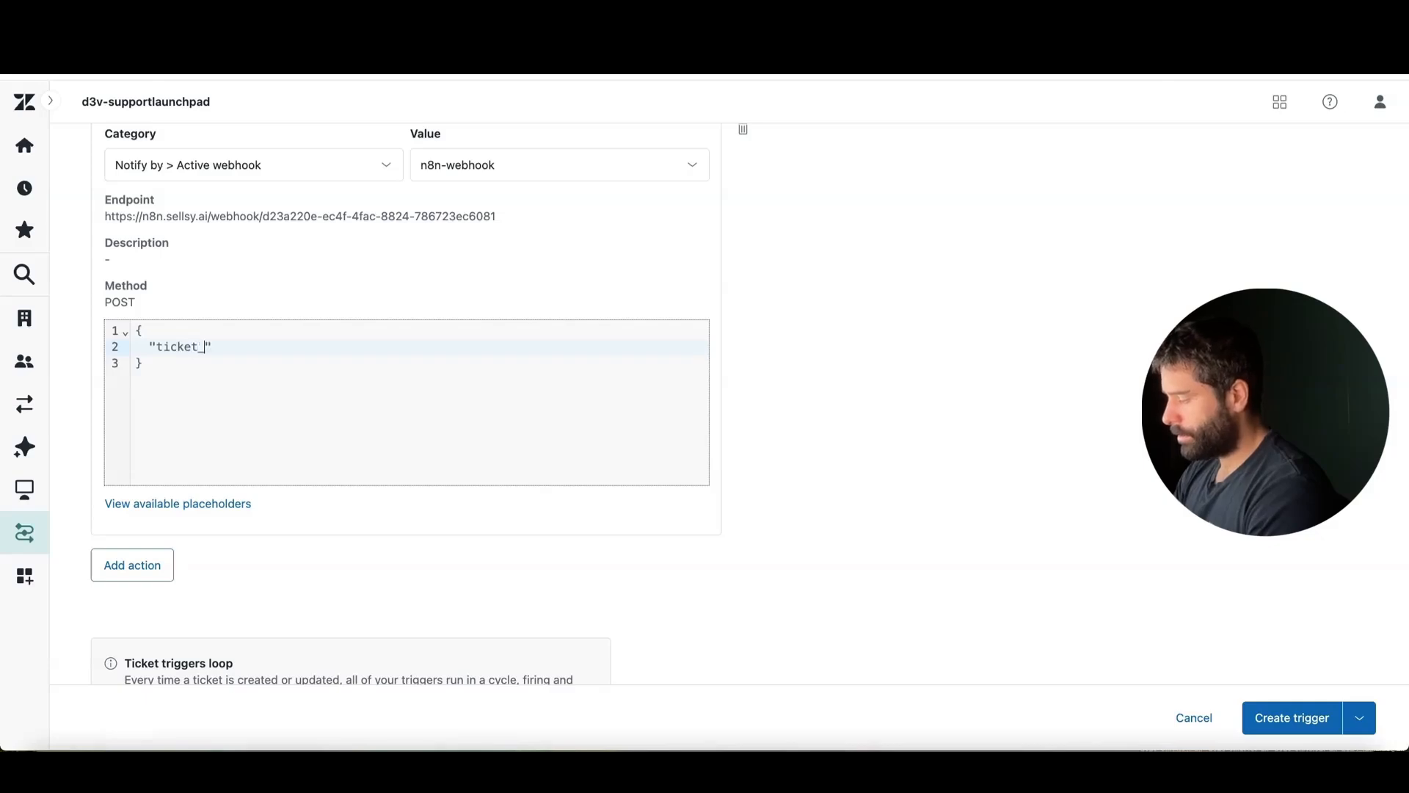
pyautogui.write('id')
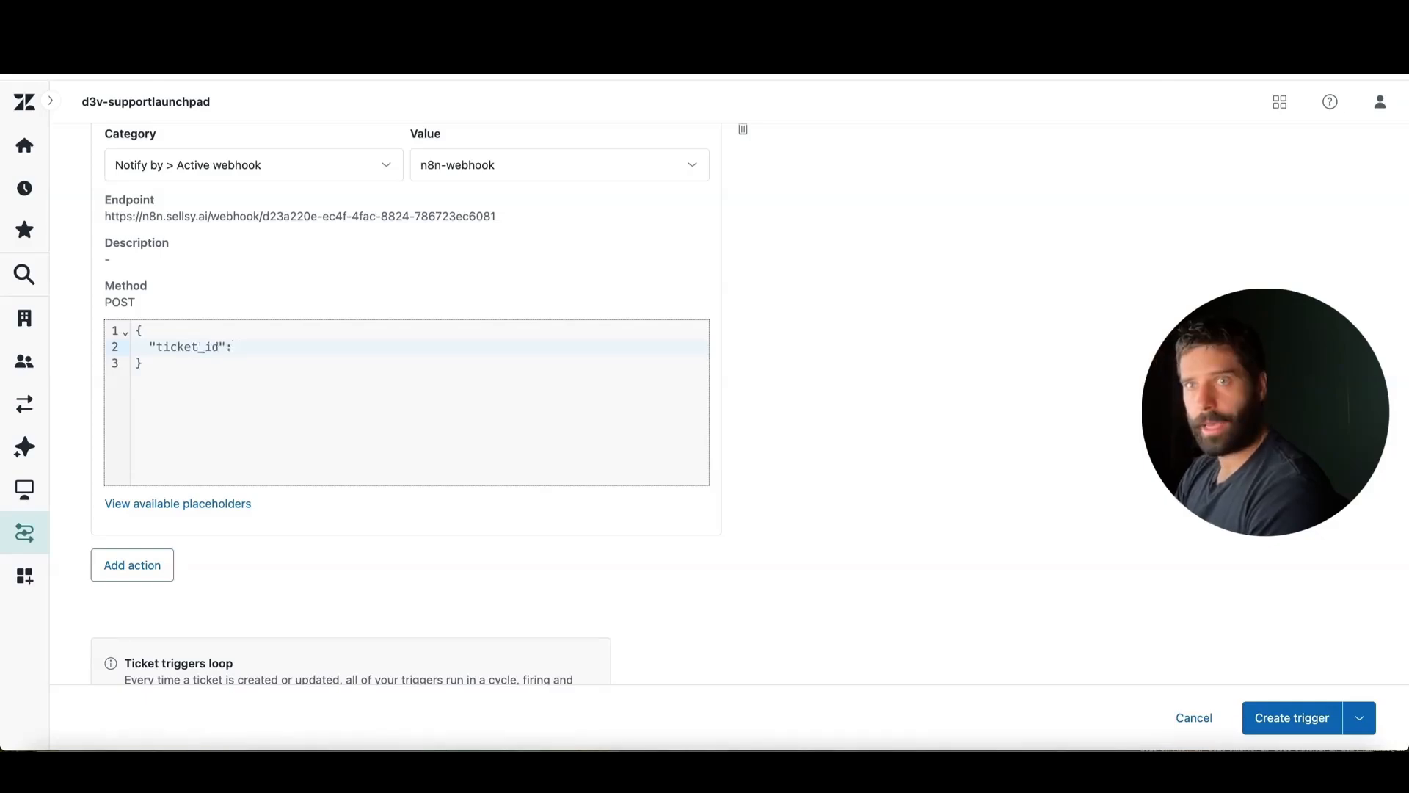
pyautogui.write('": "{{ticket.id}}')
pyautogui.press('BackSpace')
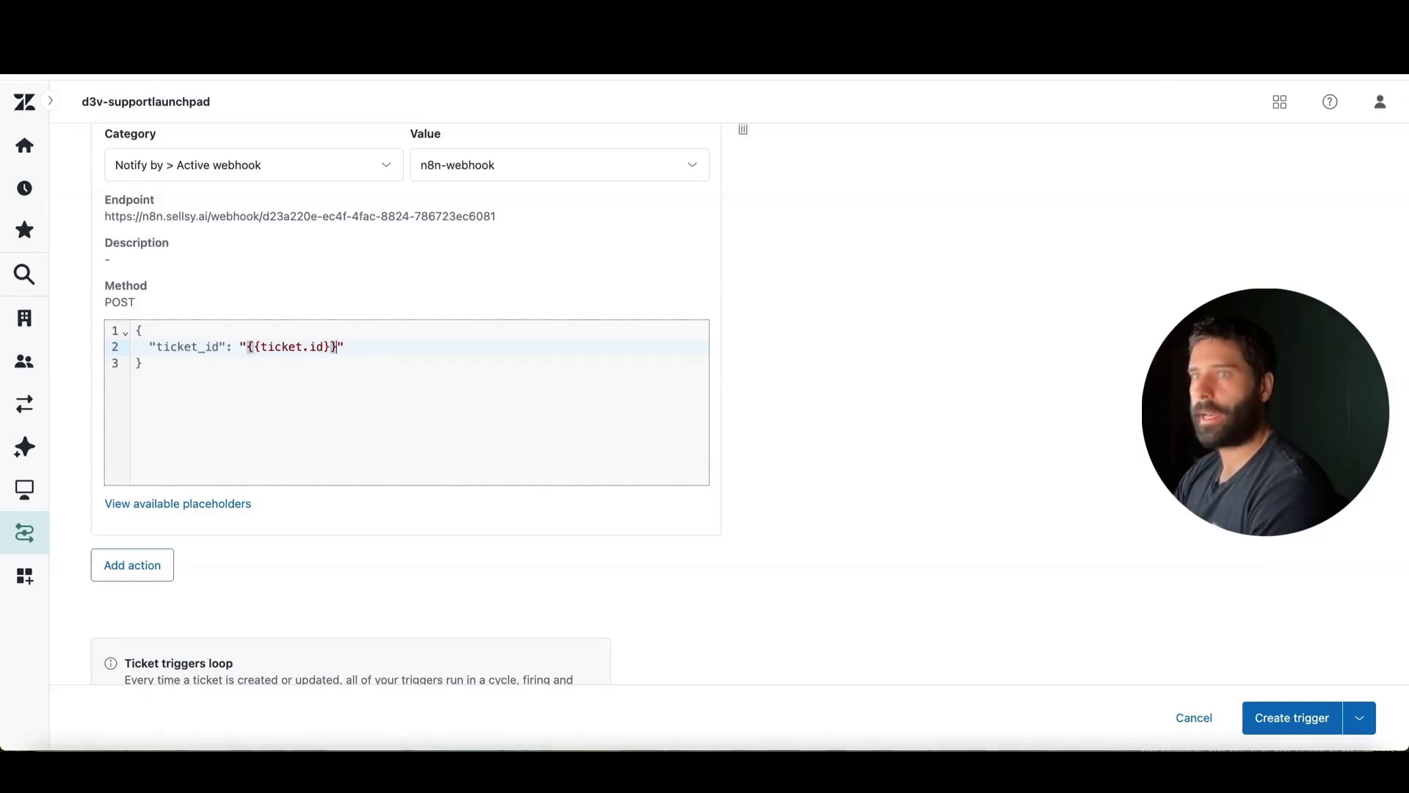
pyautogui.click(511, 431)
pyautogui.click(1277, 719)
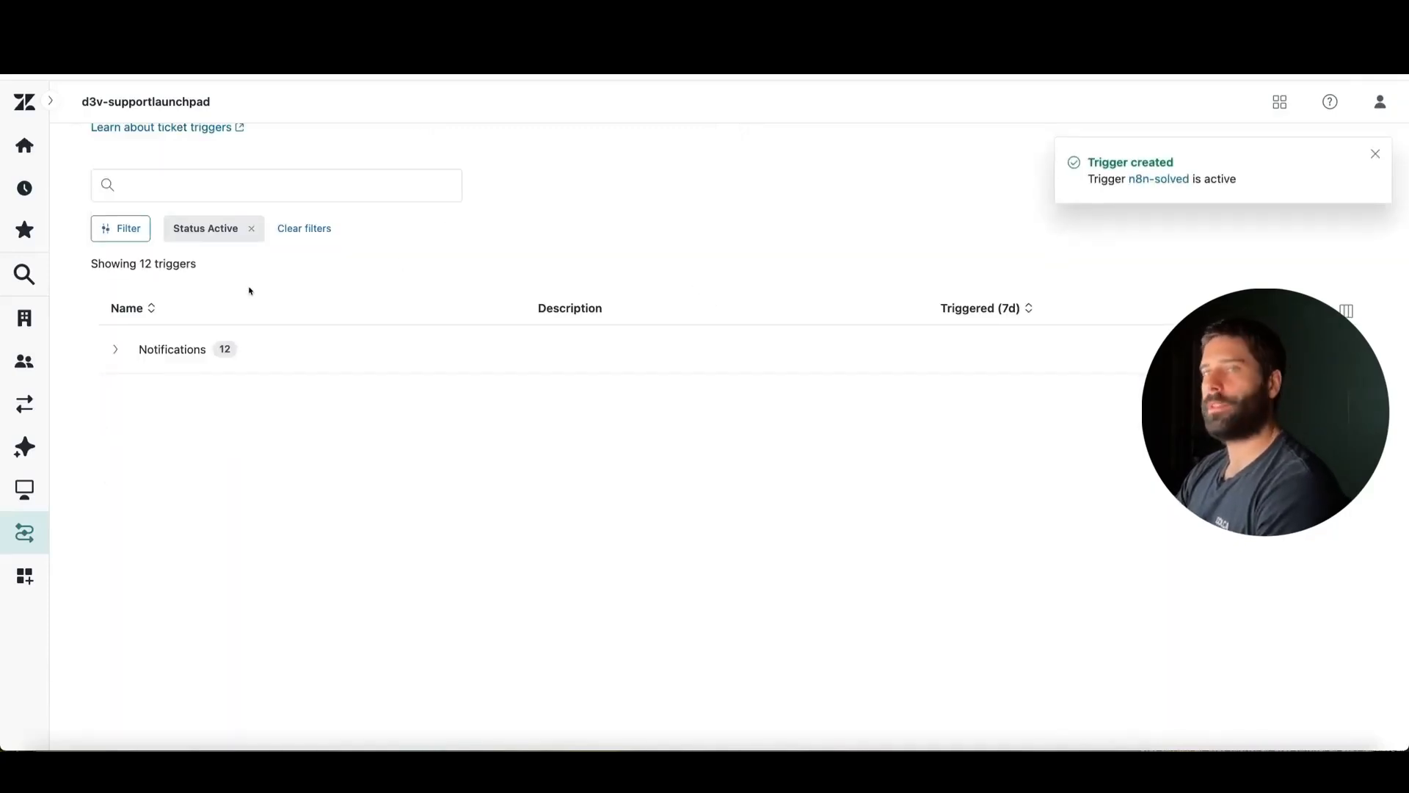
# Step: Review the triggers in the Notifications category and switch to the customer-support-agent workflow in n8n
pyautogui.click(249, 349)
pyautogui.scroll(-3, 330, 507)
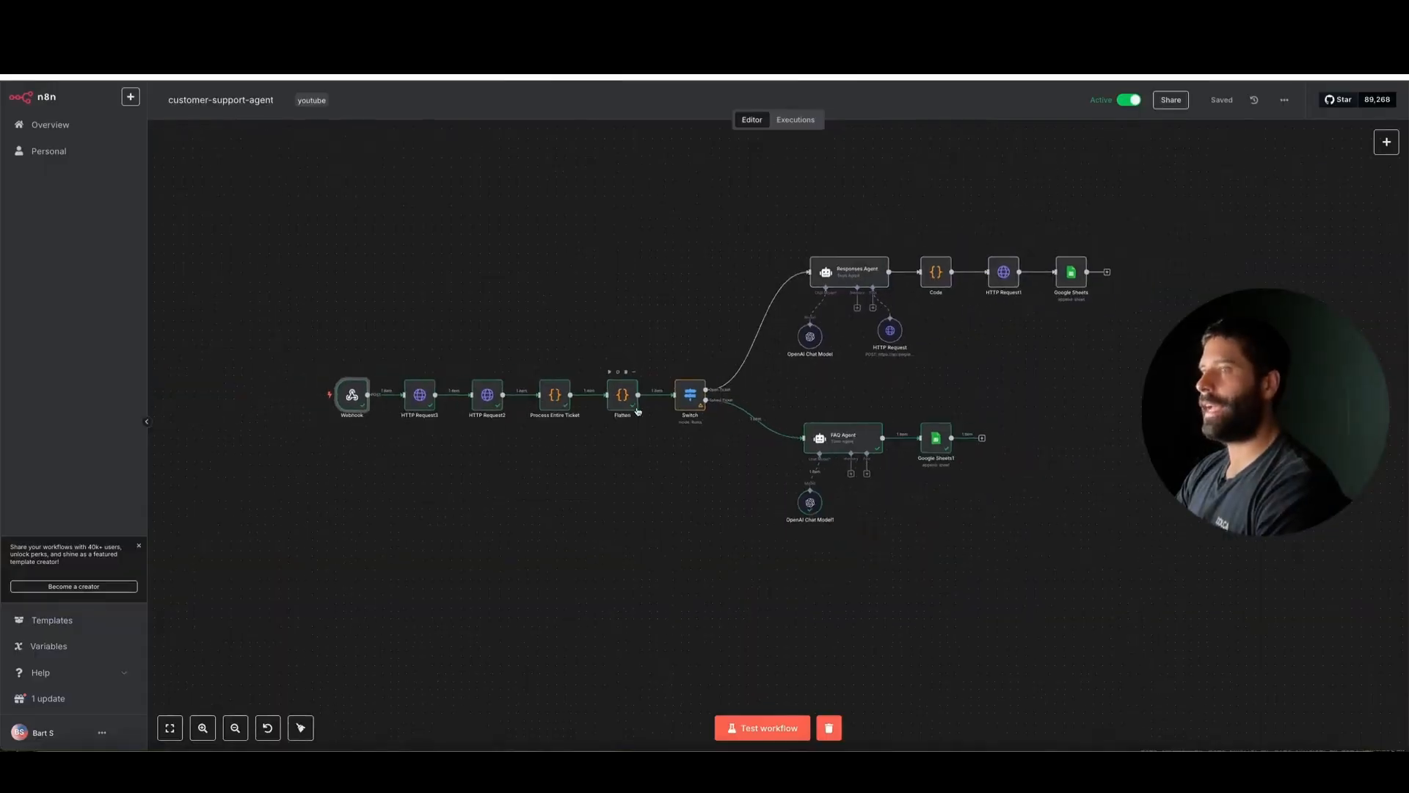
pyautogui.scroll(1, 638, 411)
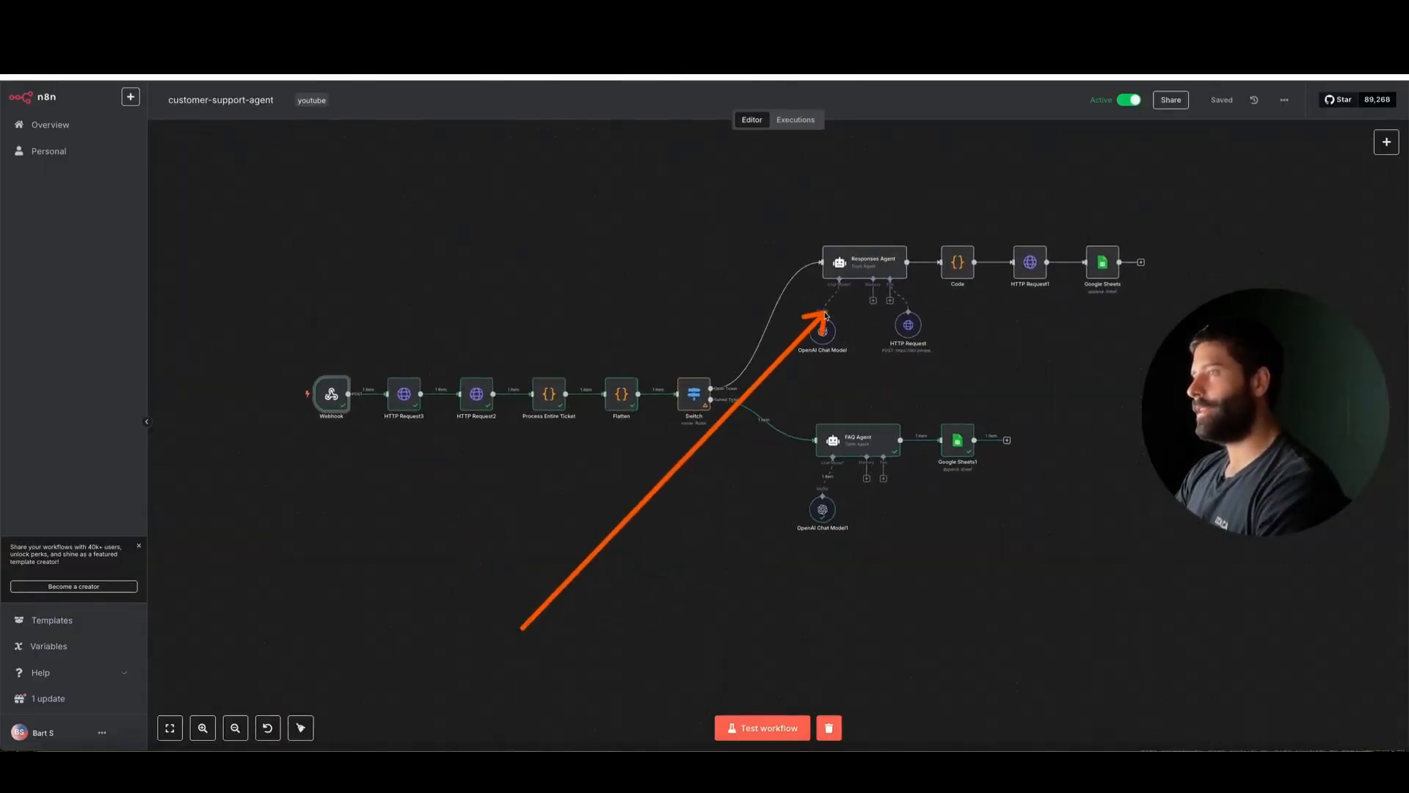